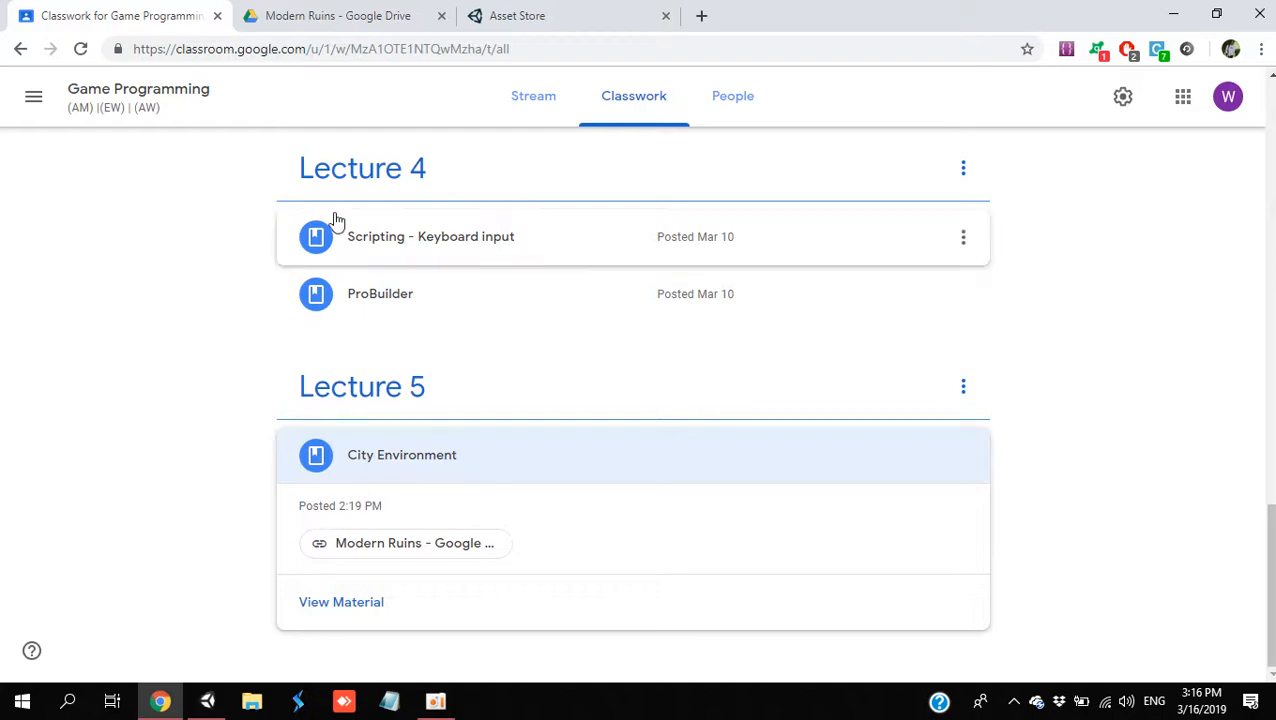
Step: View the Modern Ruins package files in the shared Google Drive folder, closing the PDF preview
{"action": "left_click", "coordinate": [340, 16]}
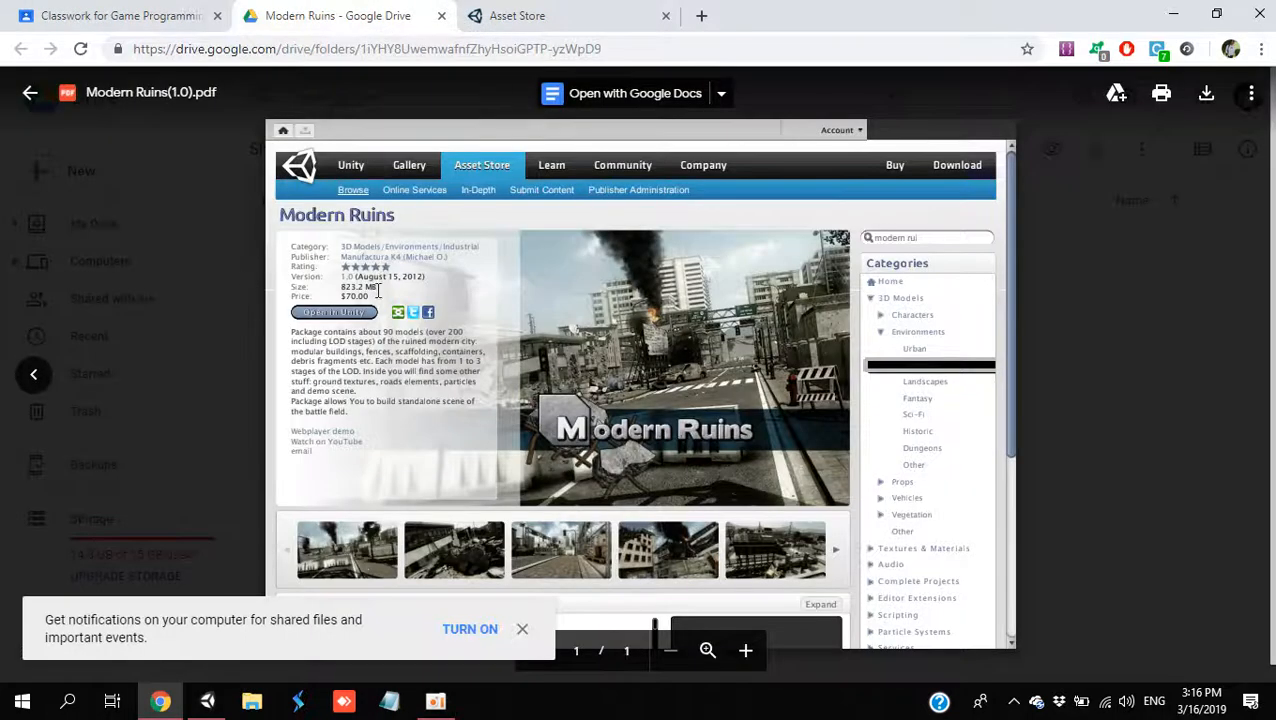
{"action": "left_click", "coordinate": [1118, 317]}
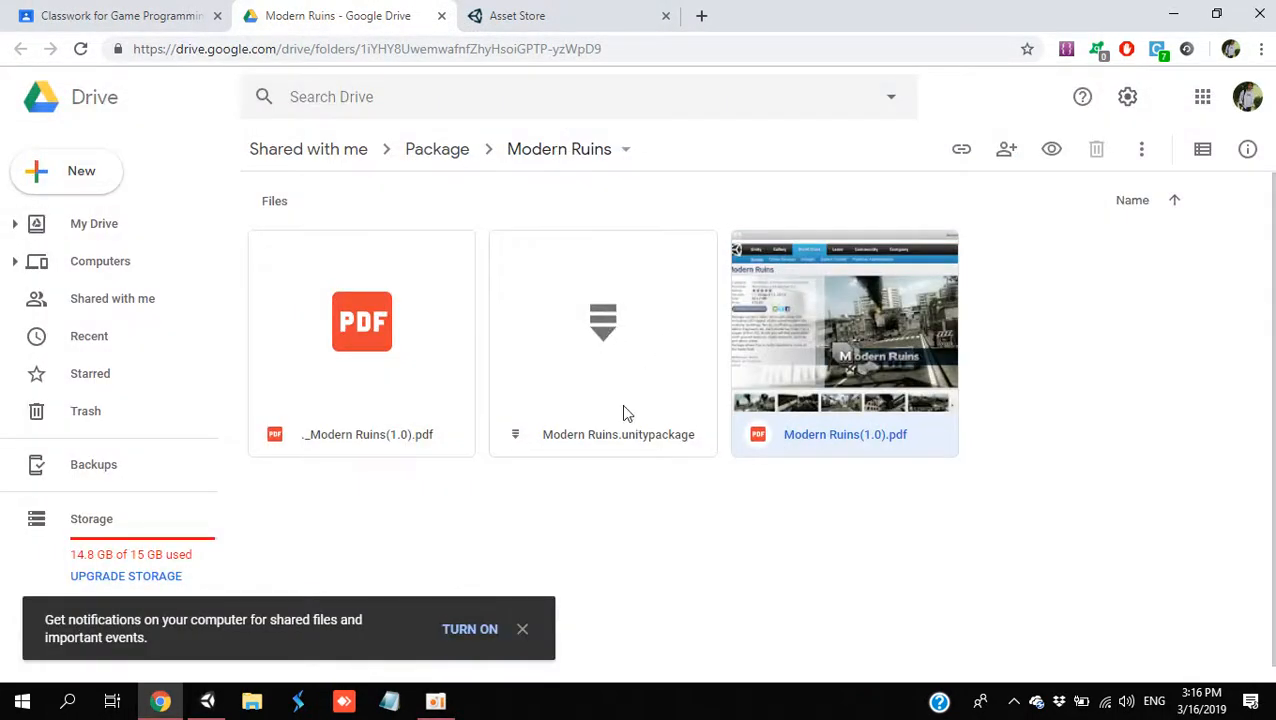
Step: Switch to Unity and open the Demo1 scene from the Ruins package's Demo1 folder
{"action": "left_click", "coordinate": [208, 703]}
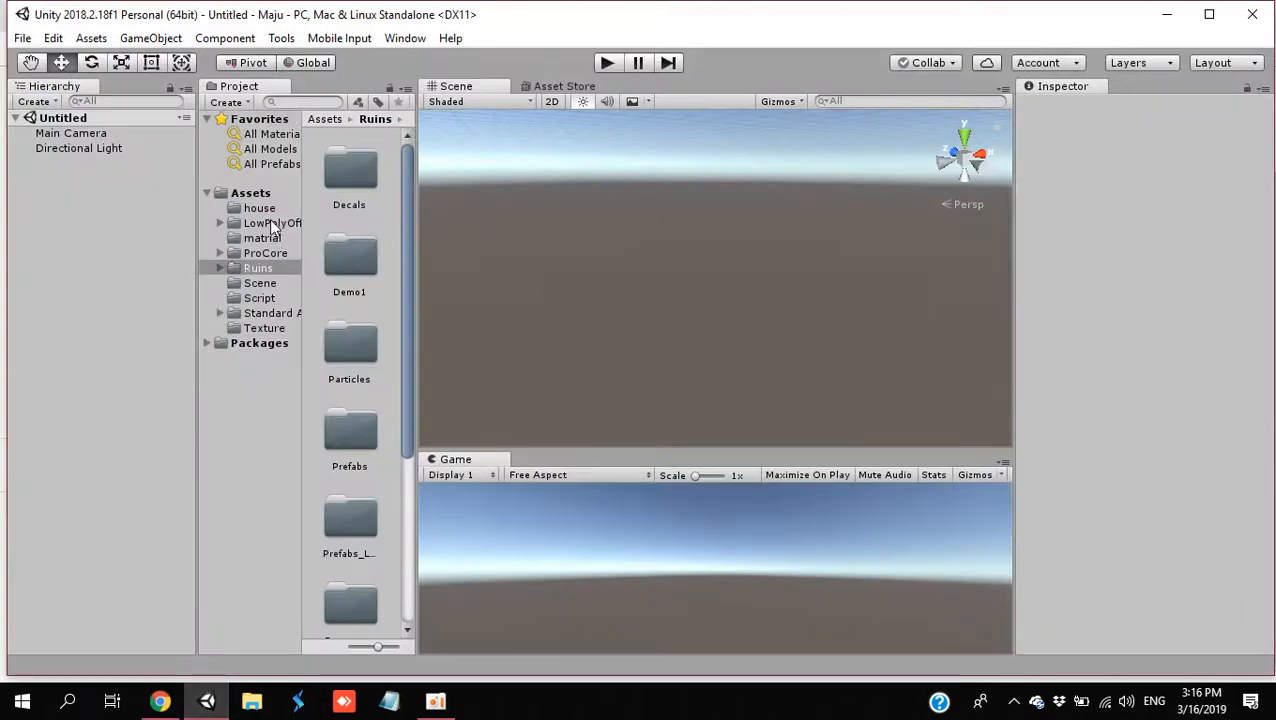
{"action": "left_click", "coordinate": [223, 270]}
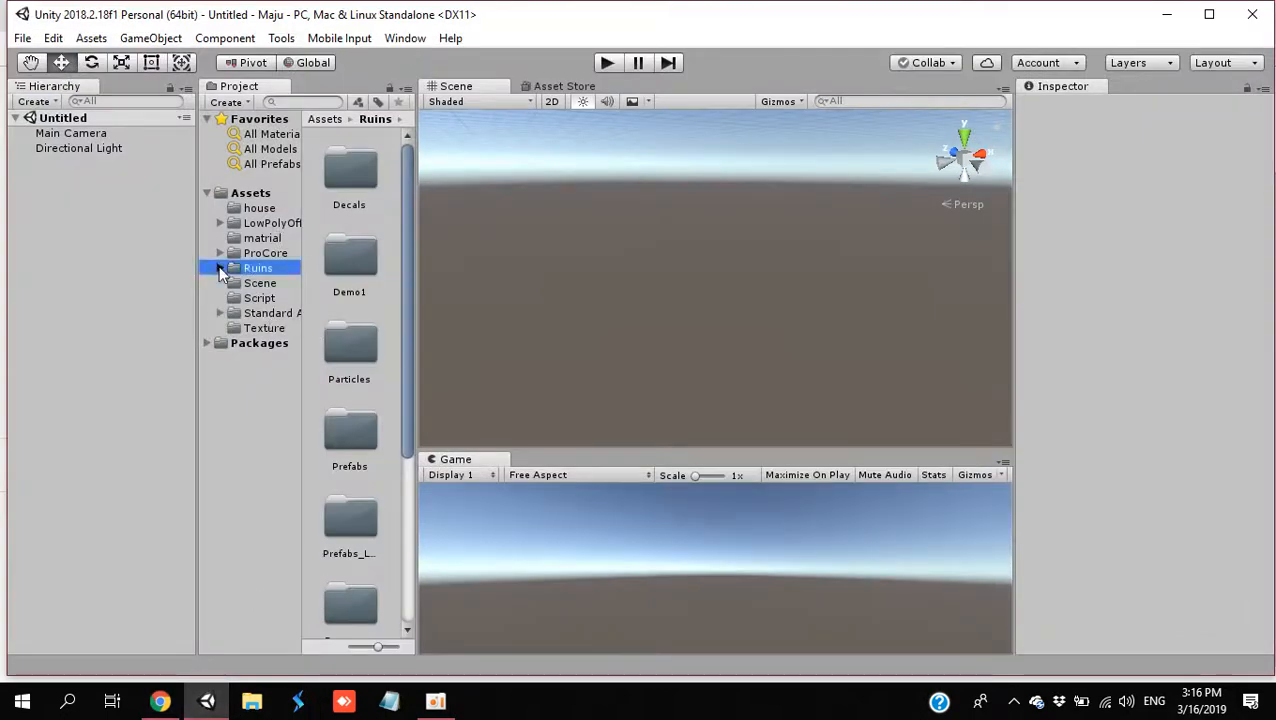
{"action": "left_click", "coordinate": [221, 269]}
{"action": "left_click", "coordinate": [268, 299]}
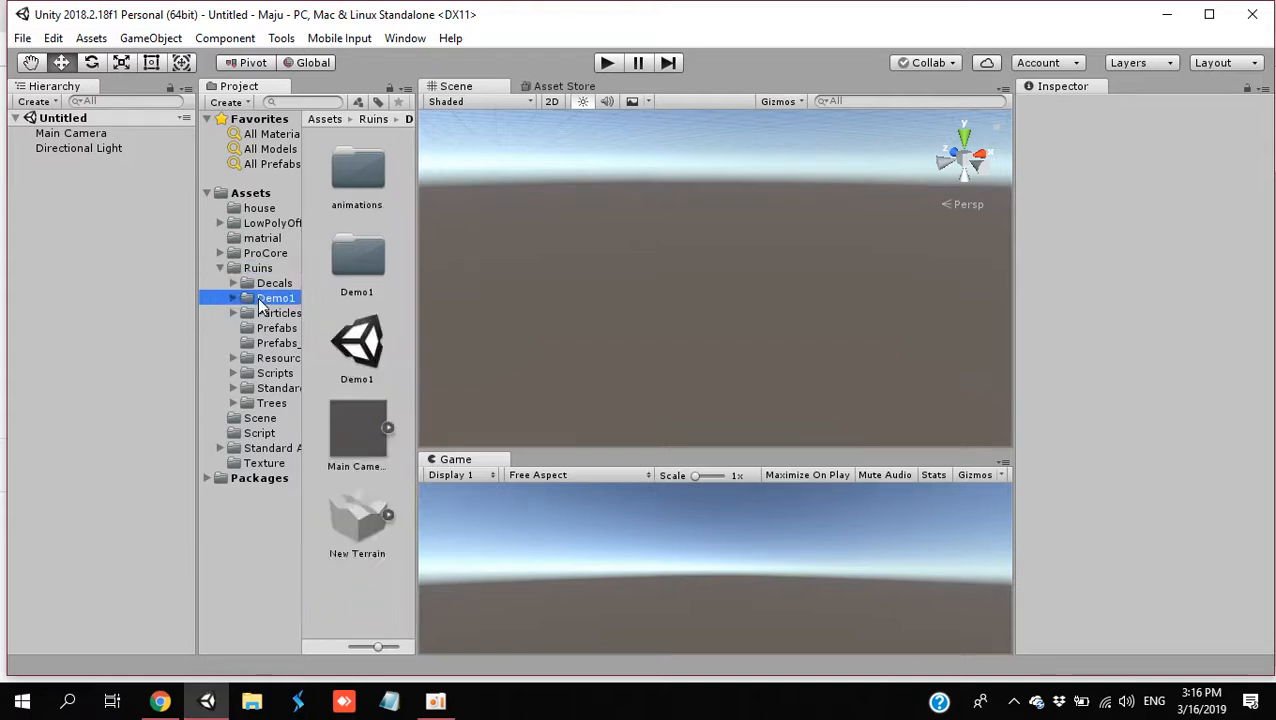
{"action": "left_click", "coordinate": [370, 344]}
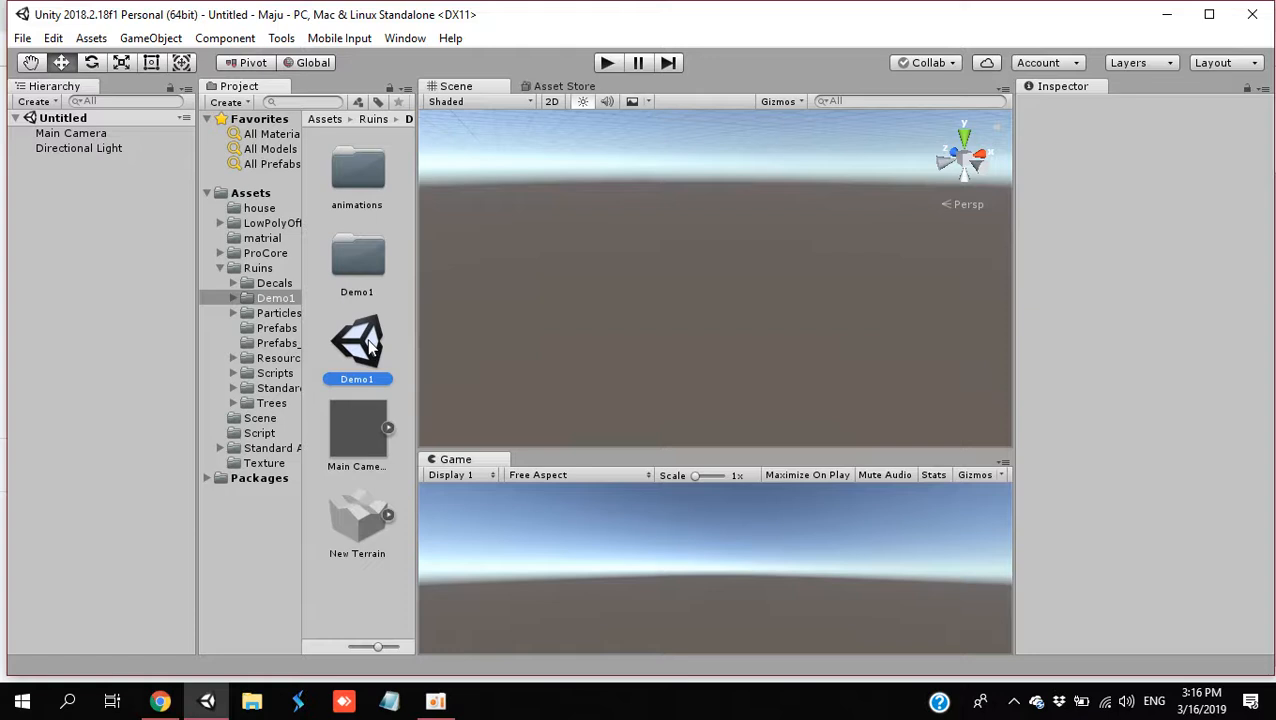
{"action": "double_click", "coordinate": [370, 344]}
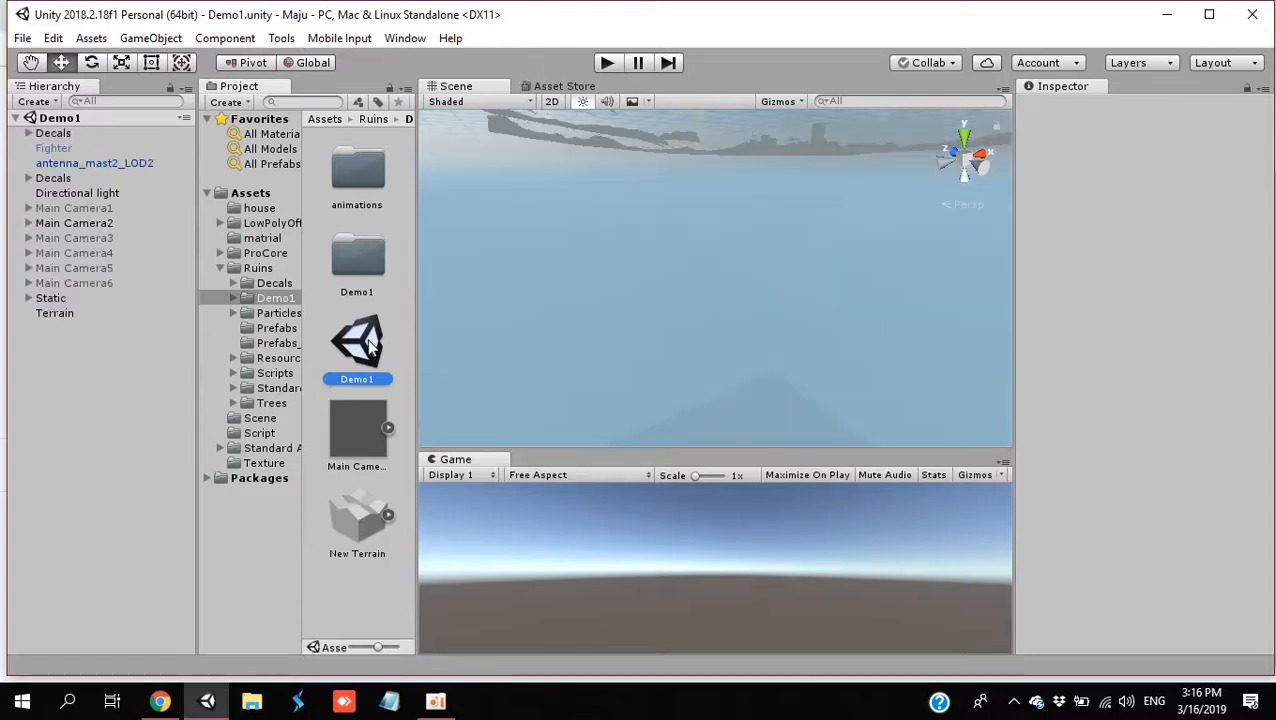
Step: Run the Demo1 scene, watch it in a maximized Game view, and stop playback
{"action": "left_click", "coordinate": [605, 63]}
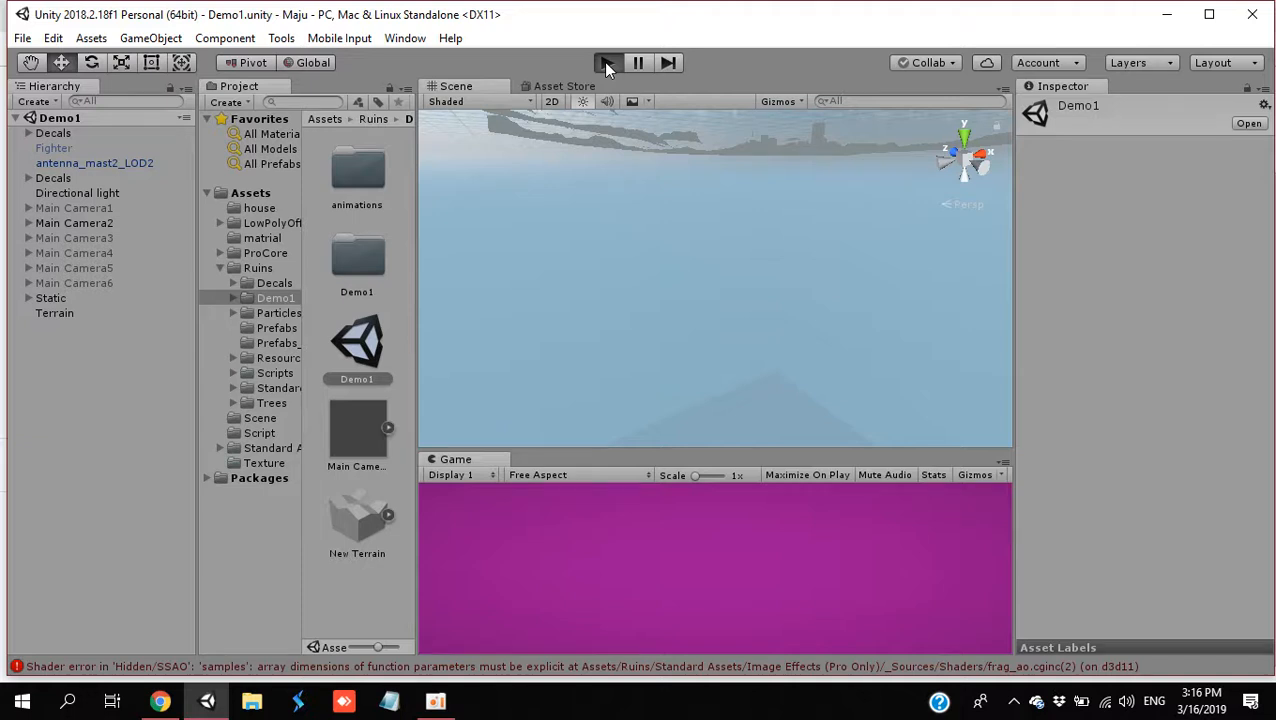
{"action": "left_click", "coordinate": [606, 63]}
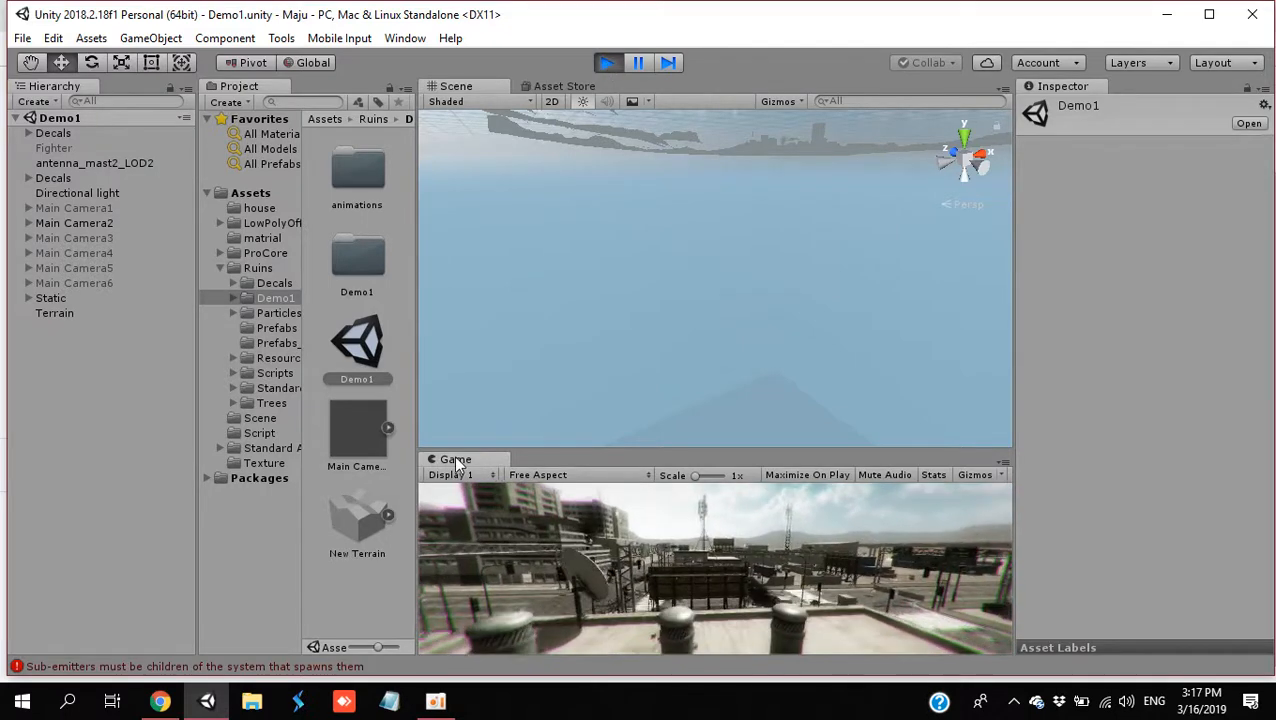
{"action": "right_click", "coordinate": [470, 460]}
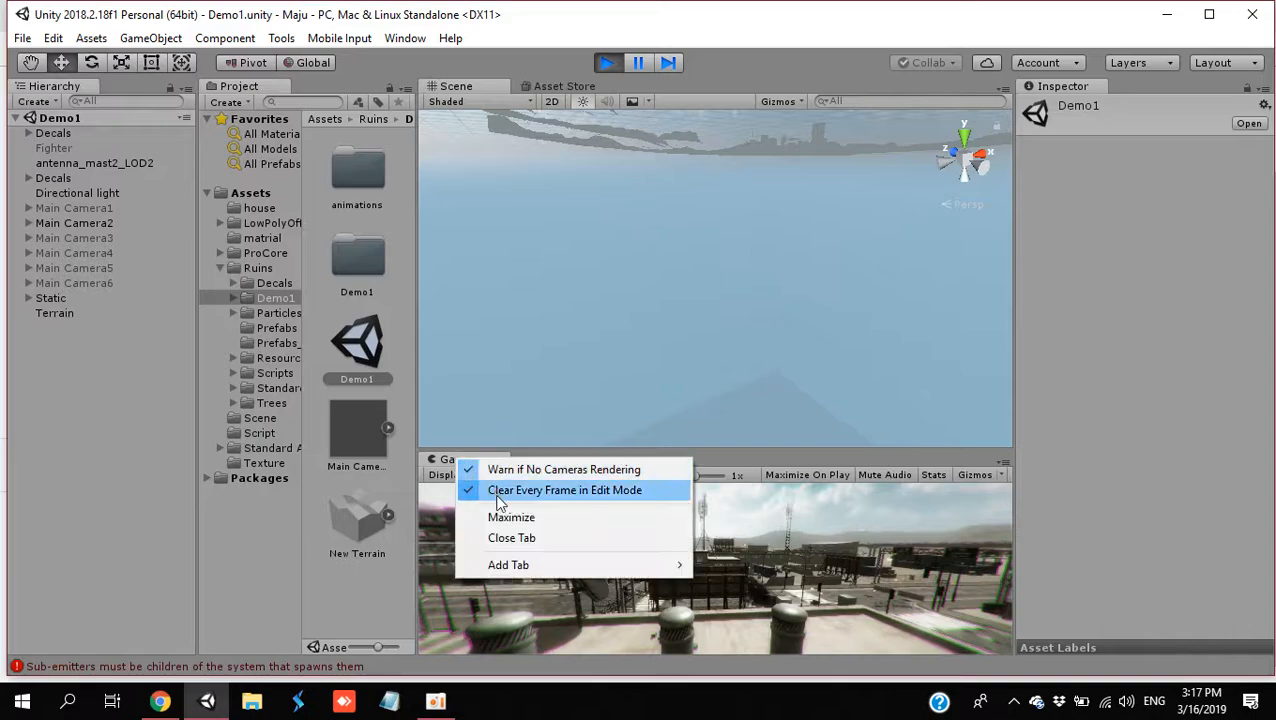
{"action": "left_click", "coordinate": [500, 510]}
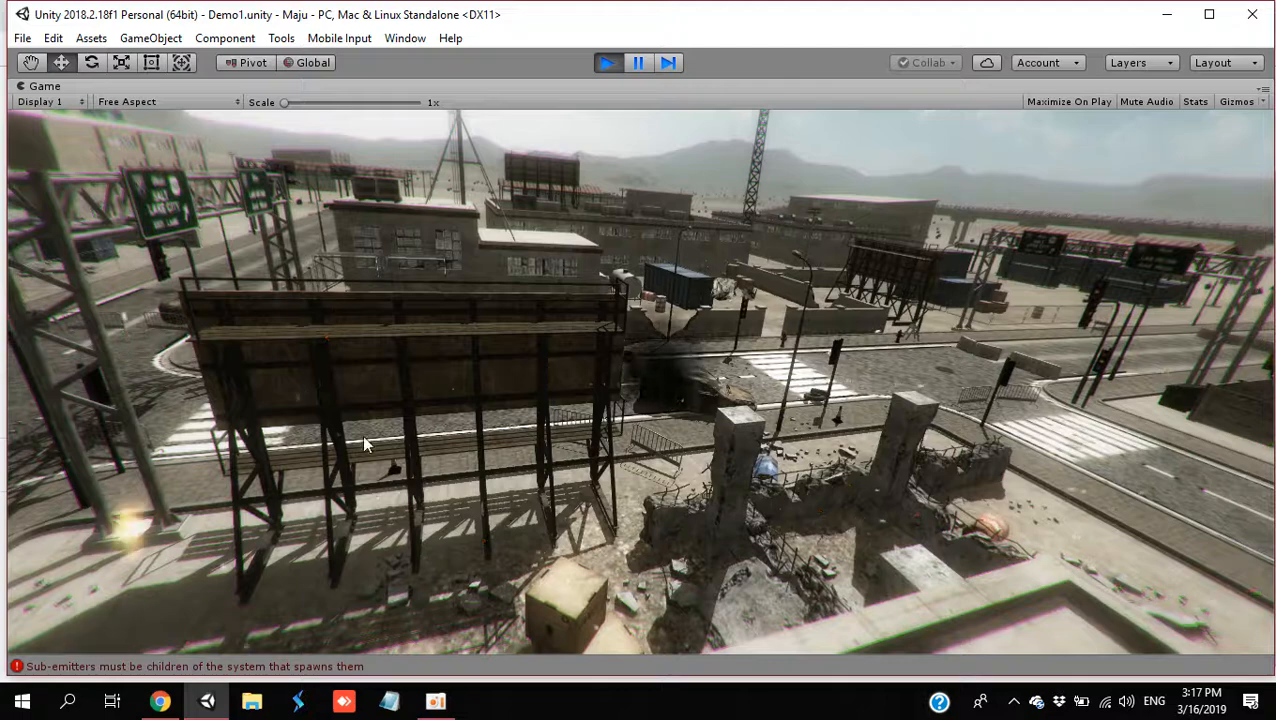
{"action": "left_click", "coordinate": [607, 63]}
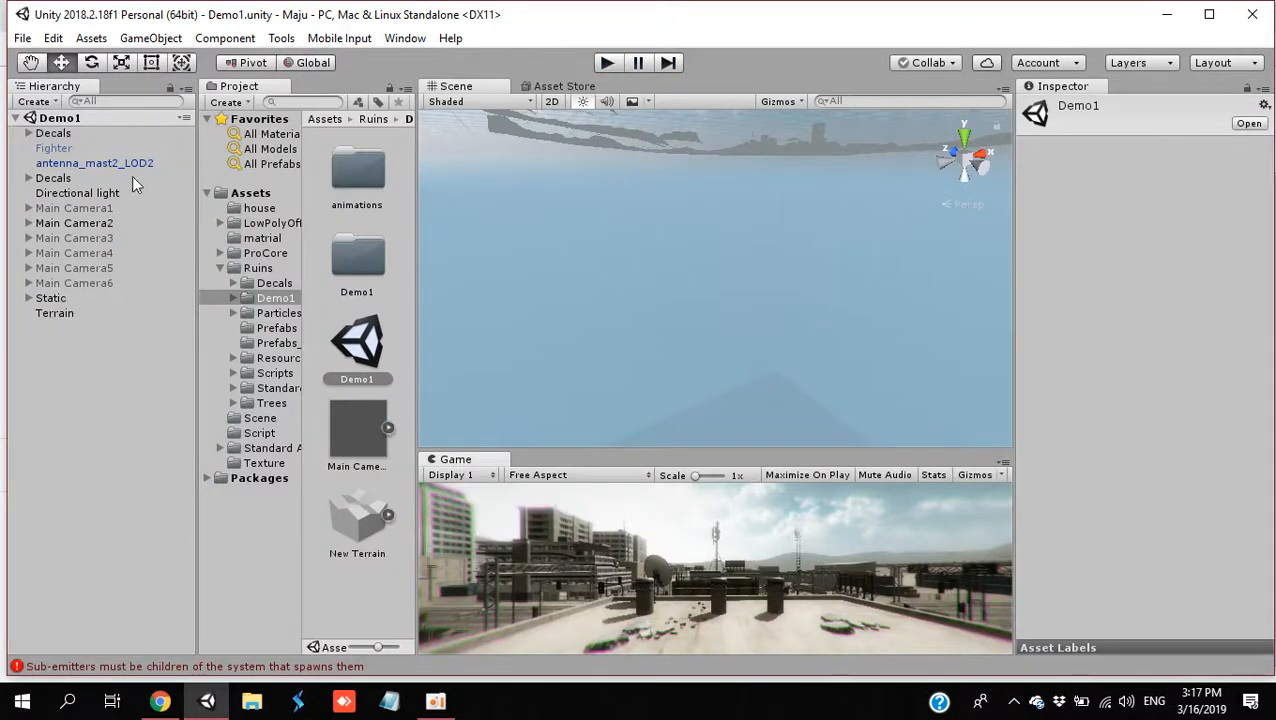
Step: Focus the Scene view on Main Camera2 and examine the city's buildings, streets and the end of the road
{"action": "double_click", "coordinate": [72, 223]}
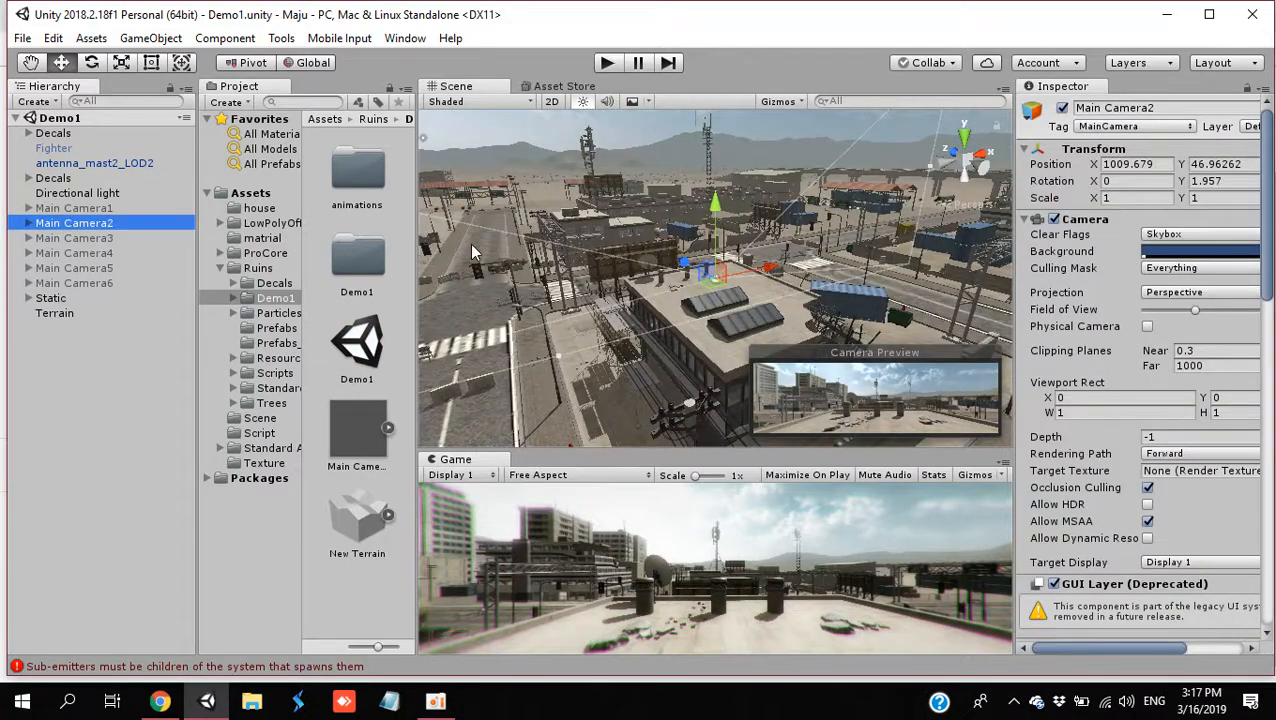
{"action": "left_click_drag", "start_coordinate": [560, 280], "coordinate": [1103, 221], "text": "alt"}
{"action": "right_click_drag", "start_coordinate": [1103, 221], "coordinate": [1058, 190]}
{"action": "key", "text": "w"}
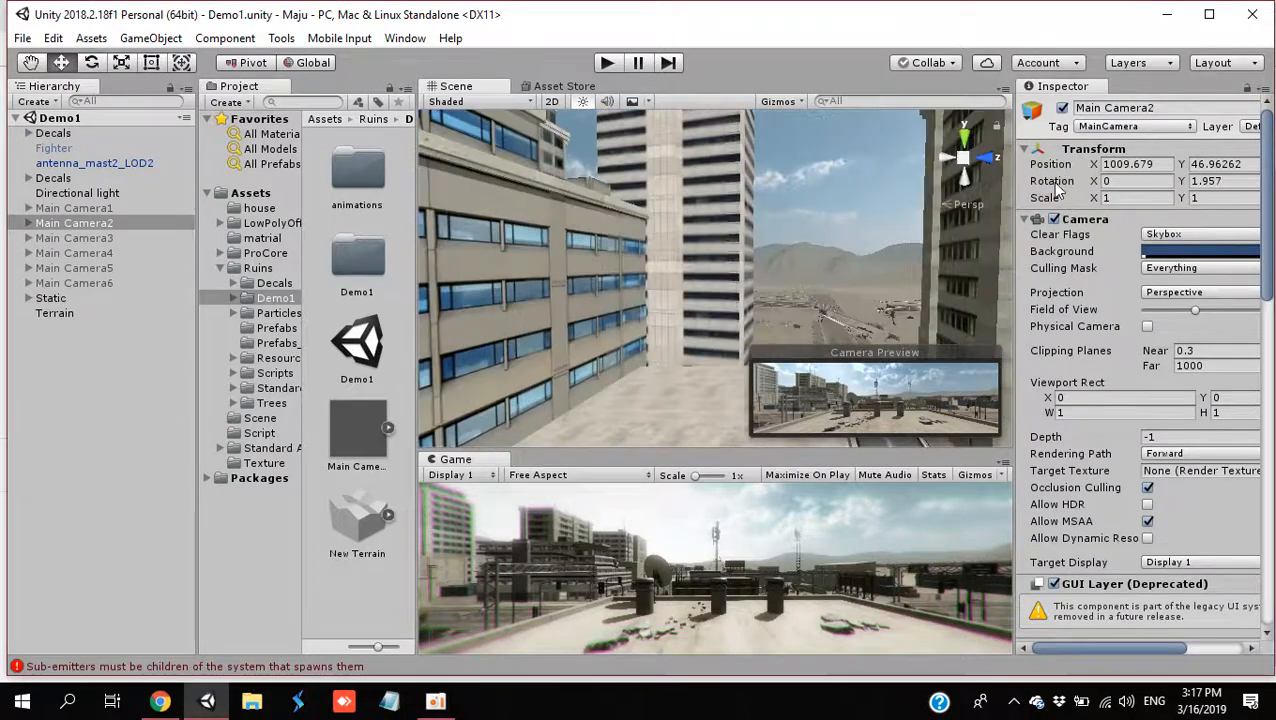
{"action": "left_click_drag", "start_coordinate": [690, 240], "coordinate": [738, 297], "text": "alt"}
{"action": "right_click_drag", "start_coordinate": [738, 297], "coordinate": [188, 310]}
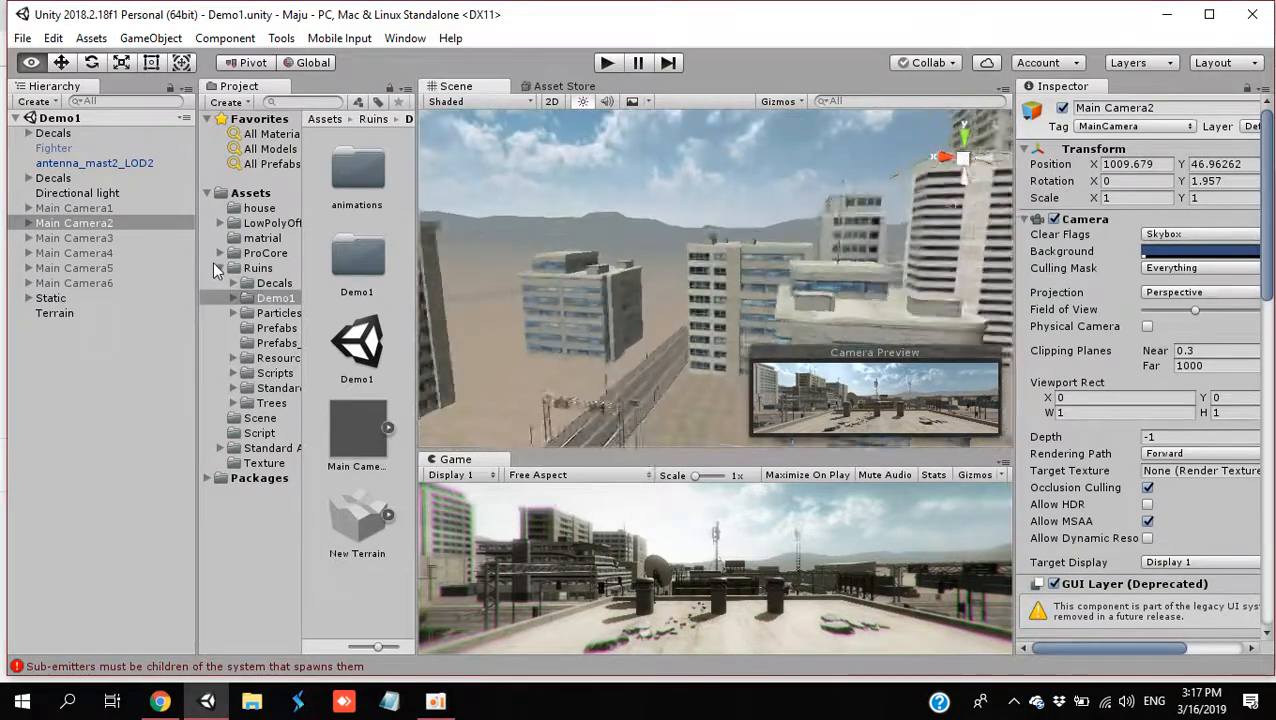
{"action": "right_click_drag", "start_coordinate": [213, 265], "coordinate": [681, 398]}
{"action": "right_click_drag", "start_coordinate": [818, 541], "coordinate": [1094, 400]}
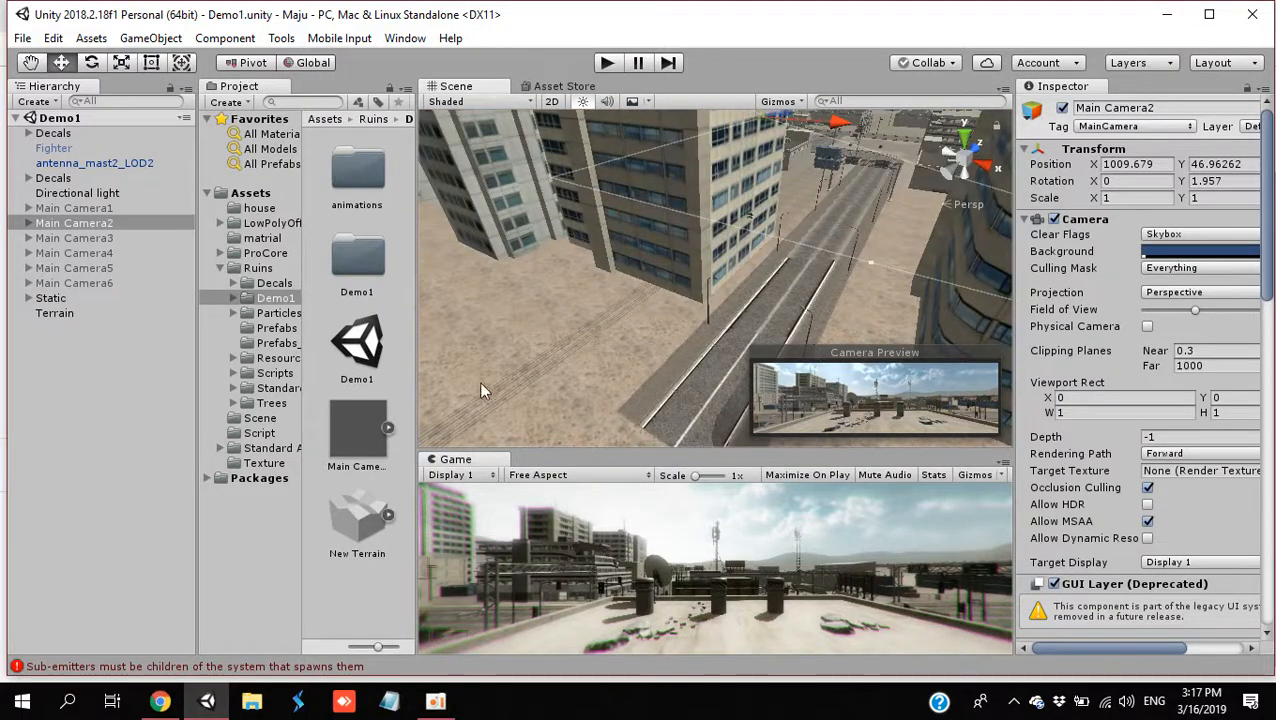
Step: Browse the second prefabs folder of the Ruins package and inspect the Roof_el5 prefab
{"action": "left_click", "coordinate": [293, 344]}
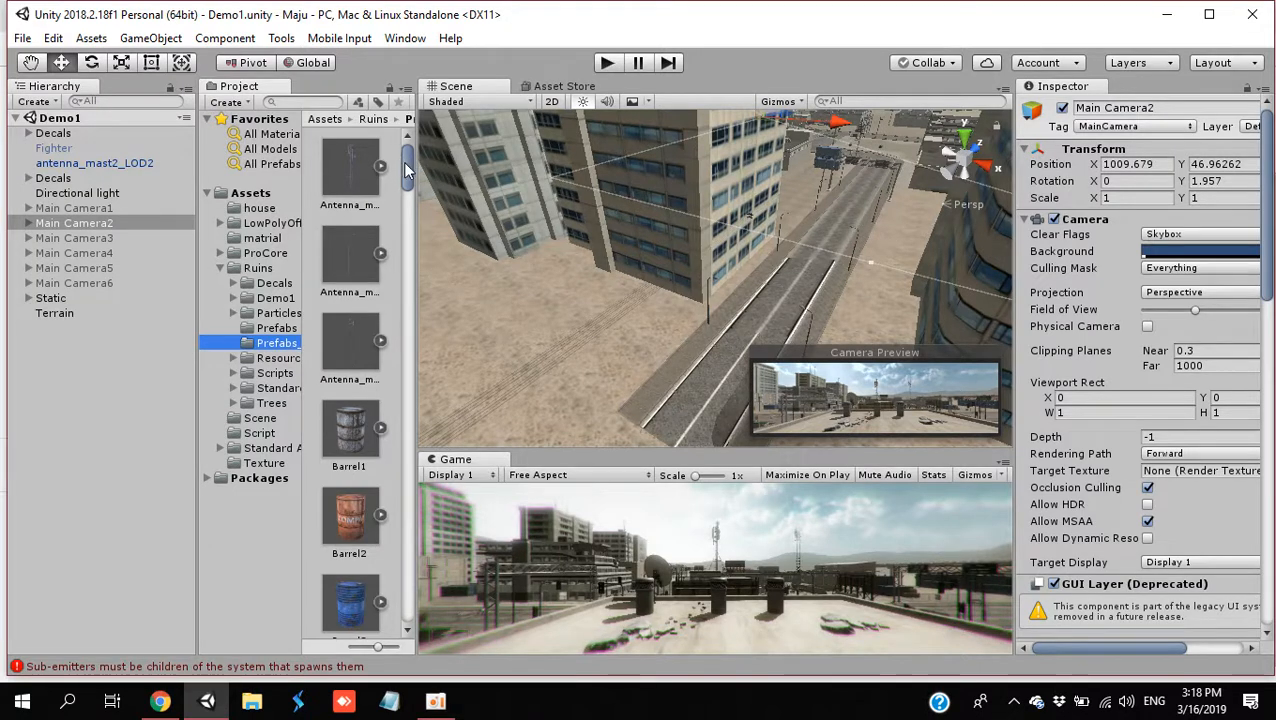
{"action": "left_click_drag", "start_coordinate": [405, 170], "coordinate": [401, 452]}
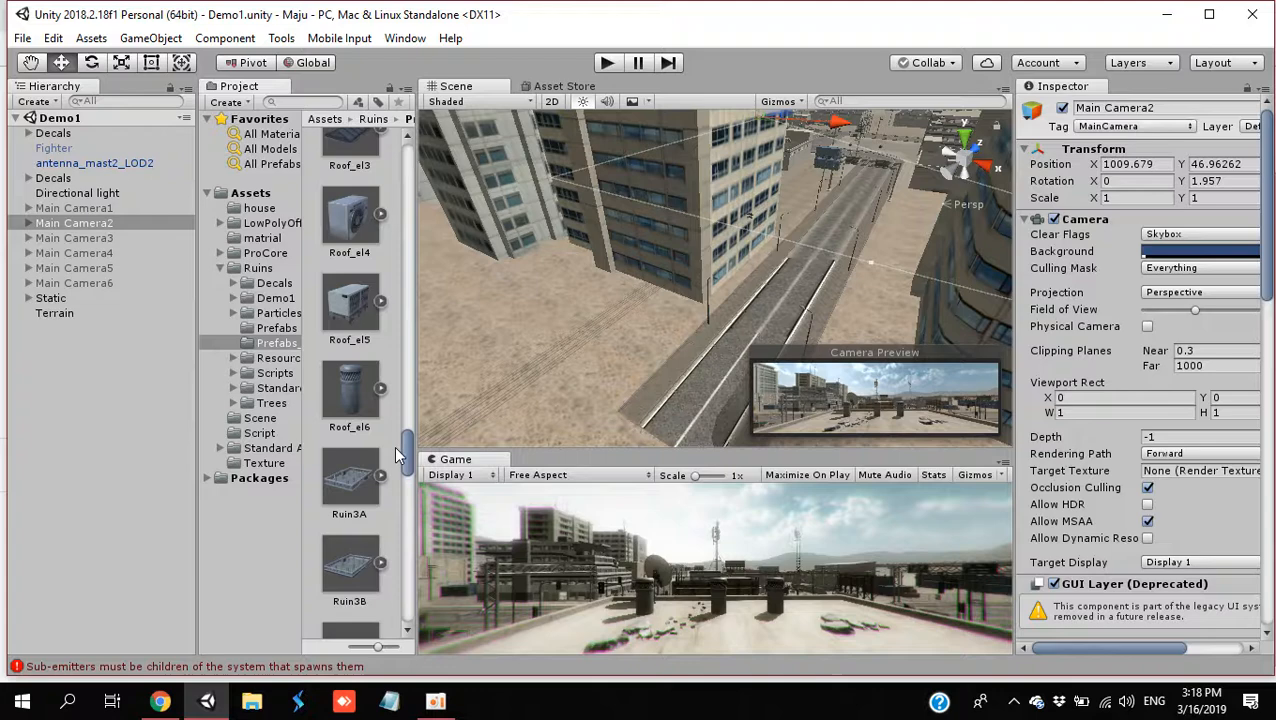
{"action": "left_click", "coordinate": [352, 310]}
{"action": "key", "text": "t"}
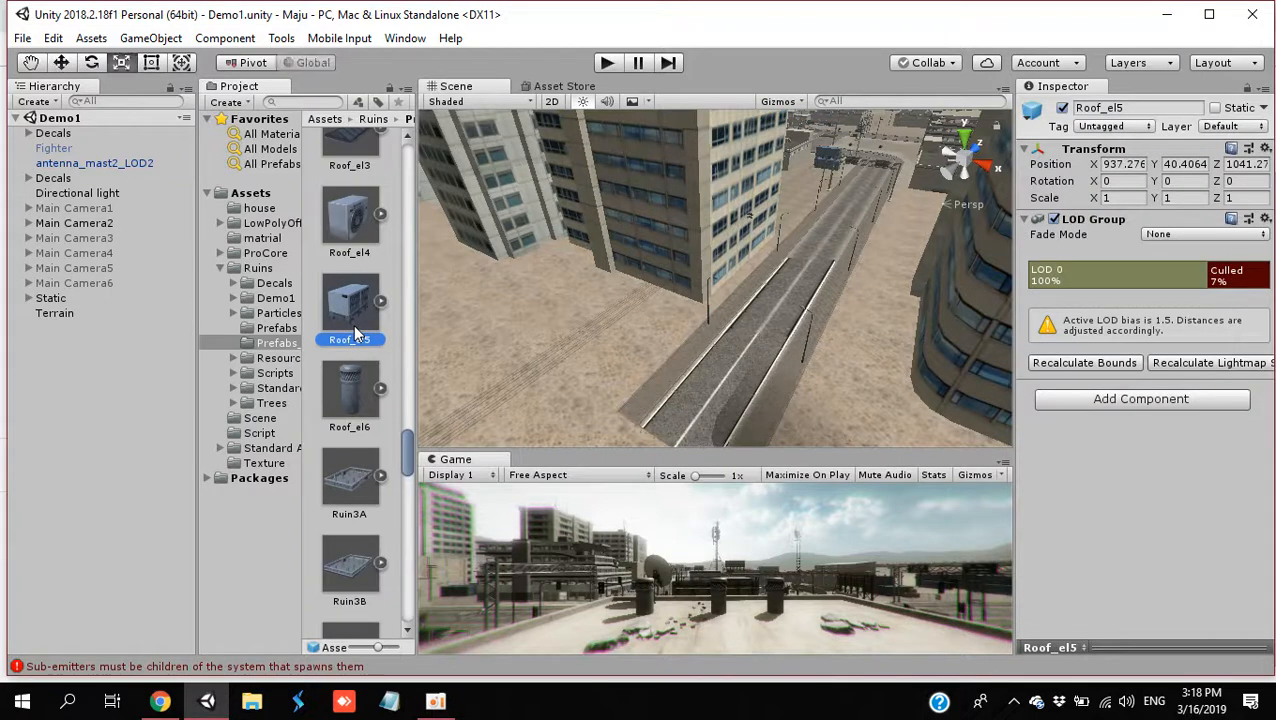
Step: Locate the source prefab of the road's end segment and place a new Road1 piece beyond the road's end
{"action": "left_click", "coordinate": [688, 387]}
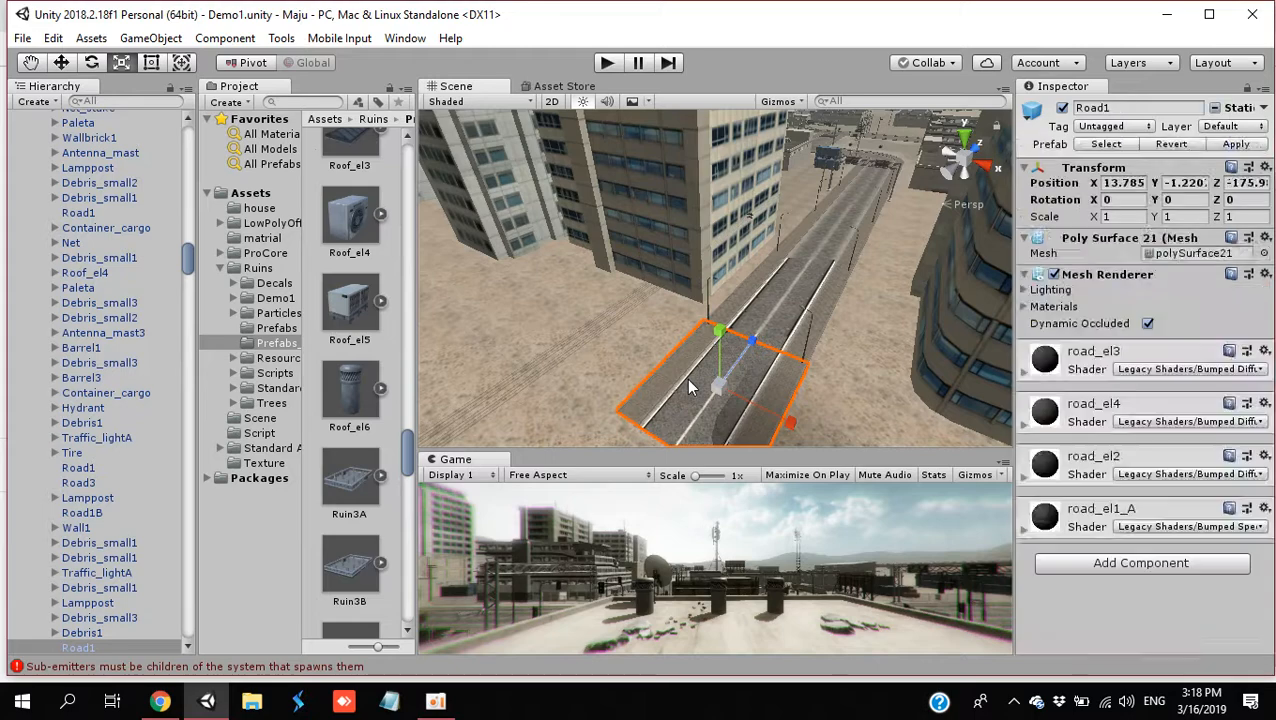
{"action": "left_click", "coordinate": [1106, 145]}
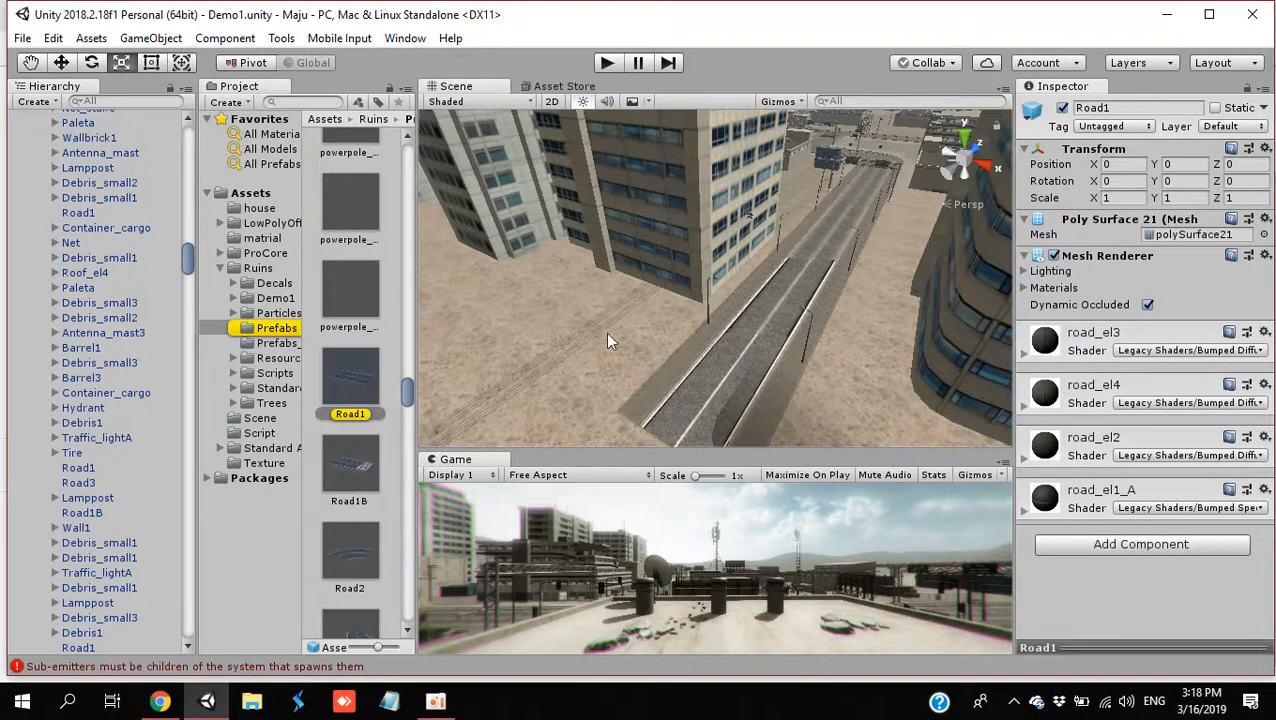
{"action": "right_click_drag", "start_coordinate": [605, 332], "coordinate": [558, 408]}
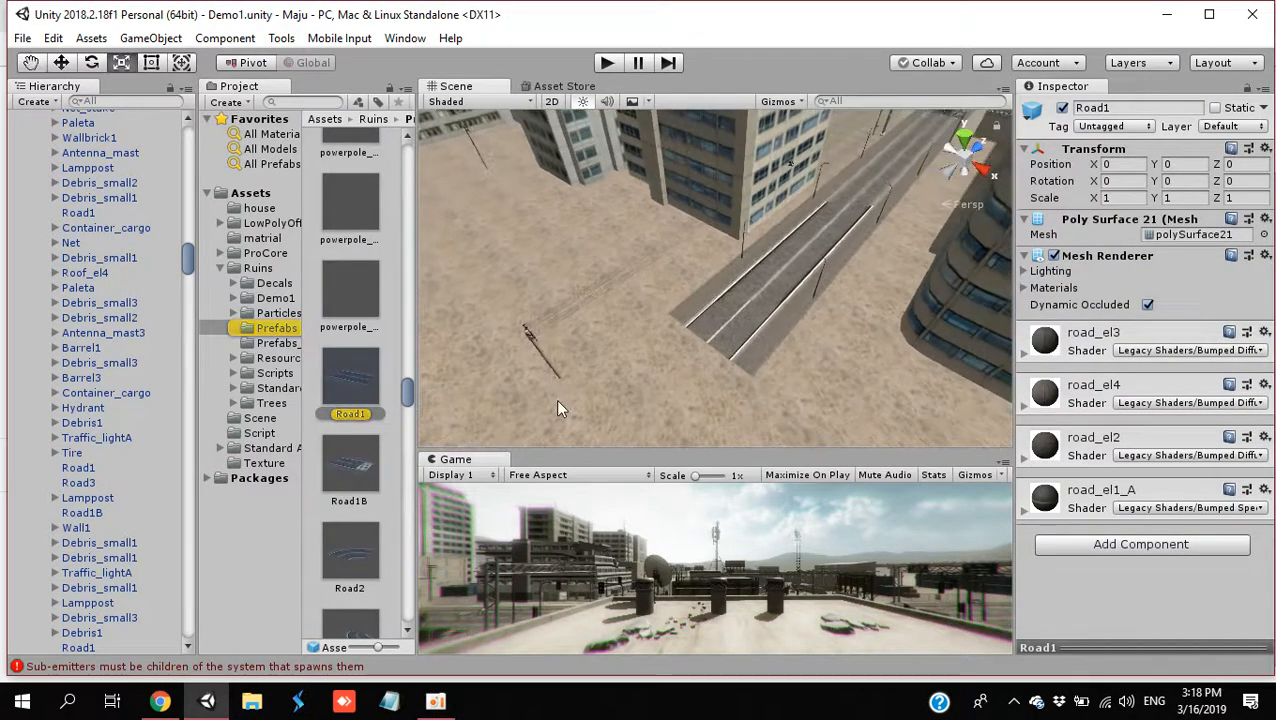
{"action": "left_click_drag", "start_coordinate": [352, 395], "coordinate": [663, 393]}
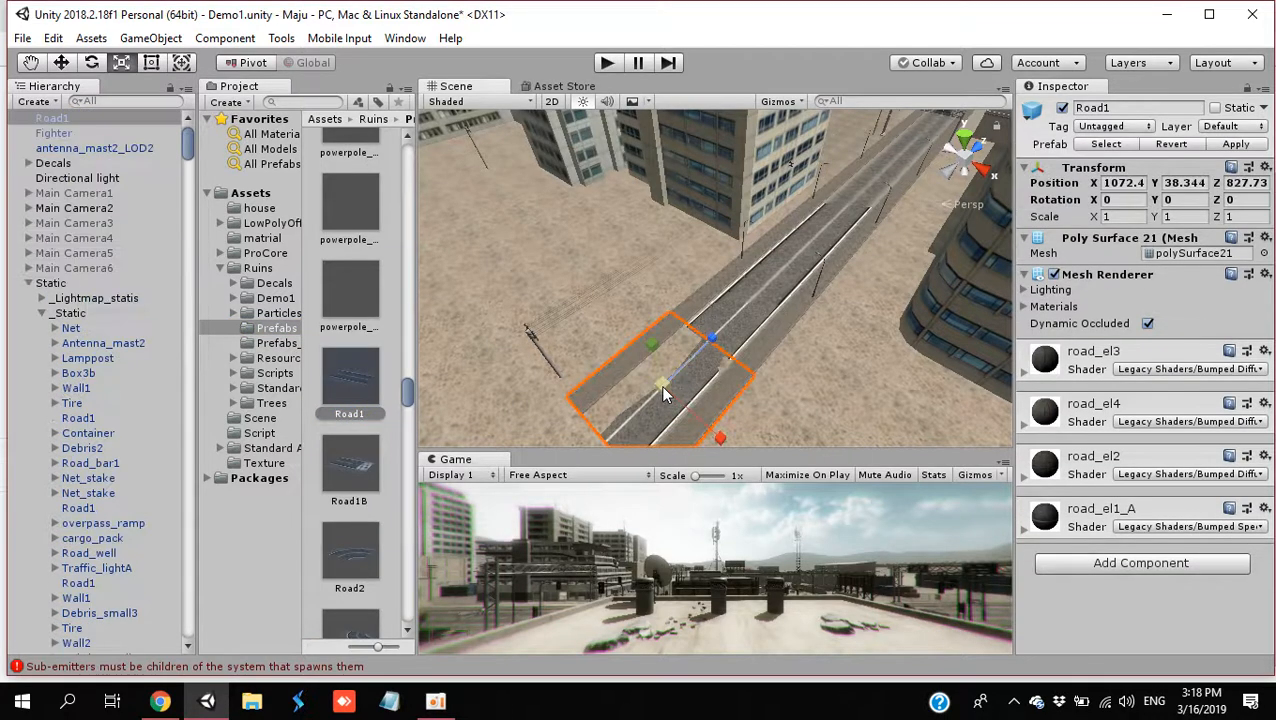
Step: Move the new Road1 piece with vertex snapping so it joins the end of the existing road
{"action": "left_click", "coordinate": [61, 62]}
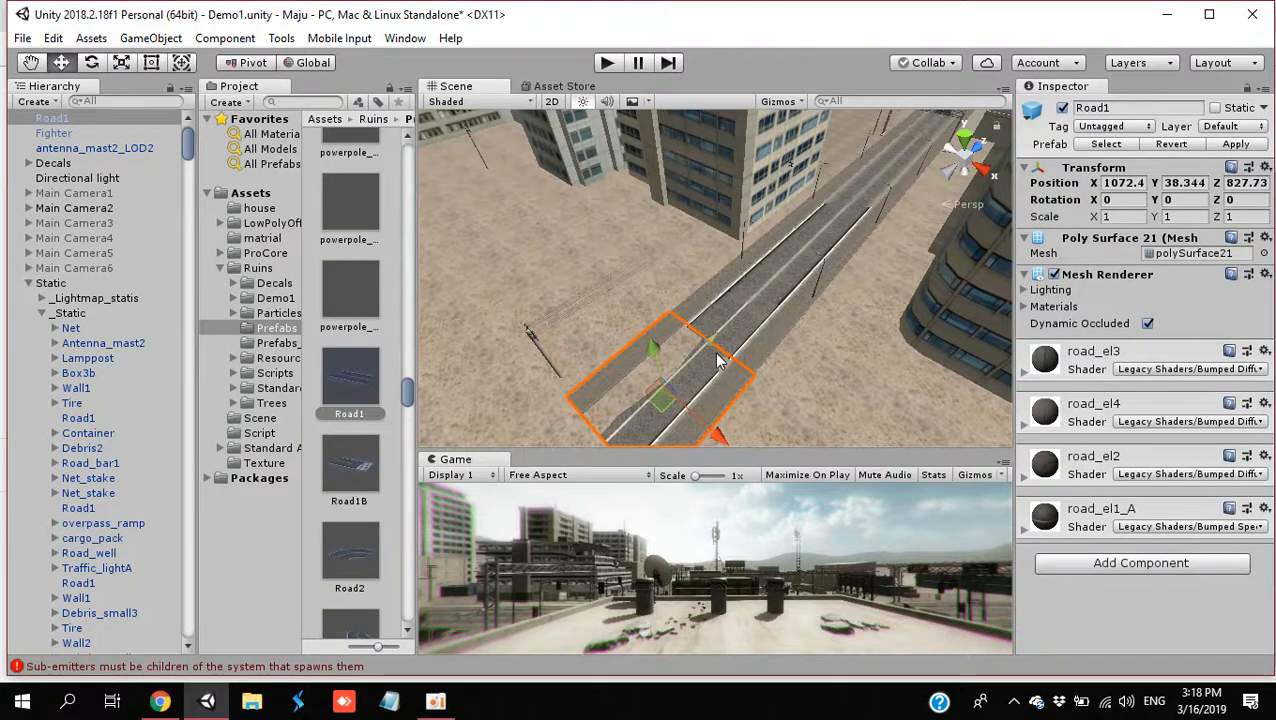
{"action": "key", "text": "v"}
{"action": "left_click_drag", "start_coordinate": [708, 347], "coordinate": [704, 356]}
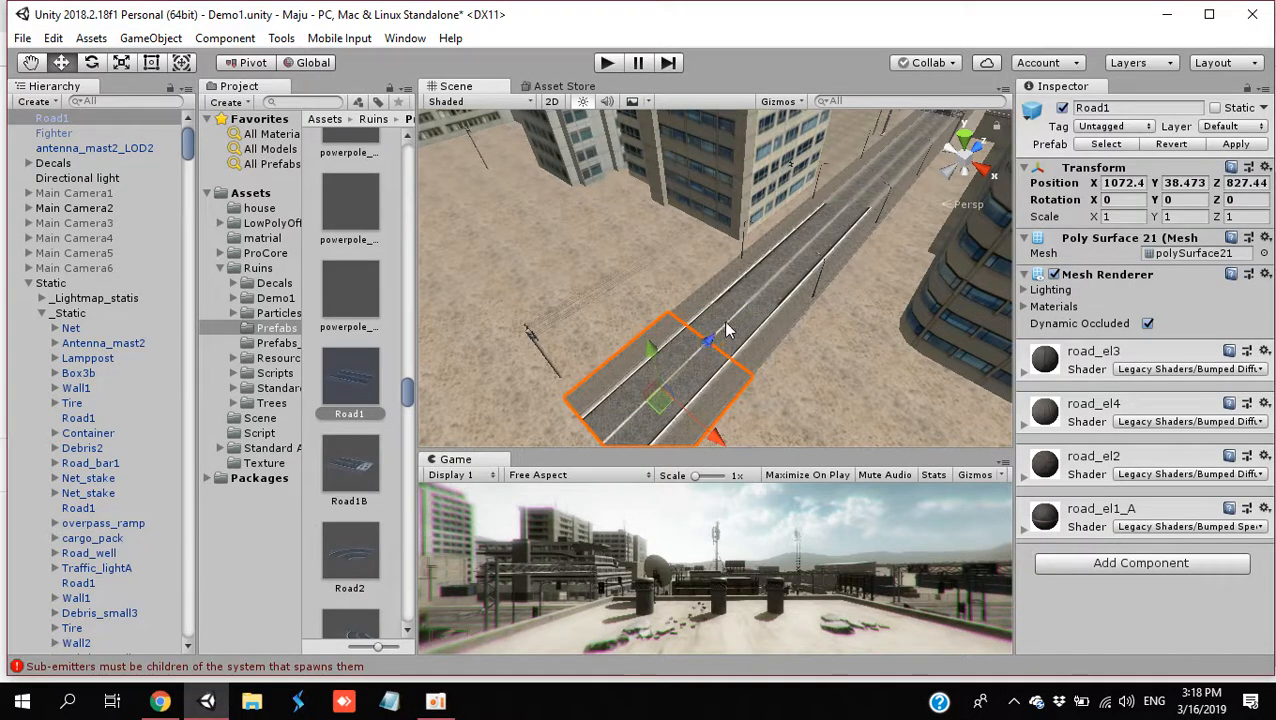
Step: Duplicate the Road1 piece and vertex-snap the copy onto the free end of the road
{"action": "key", "text": "ctrl+d"}
{"action": "left_click_drag", "start_coordinate": [712, 345], "coordinate": [608, 440]}
{"action": "right_click_drag", "start_coordinate": [739, 335], "coordinate": [535, 407]}
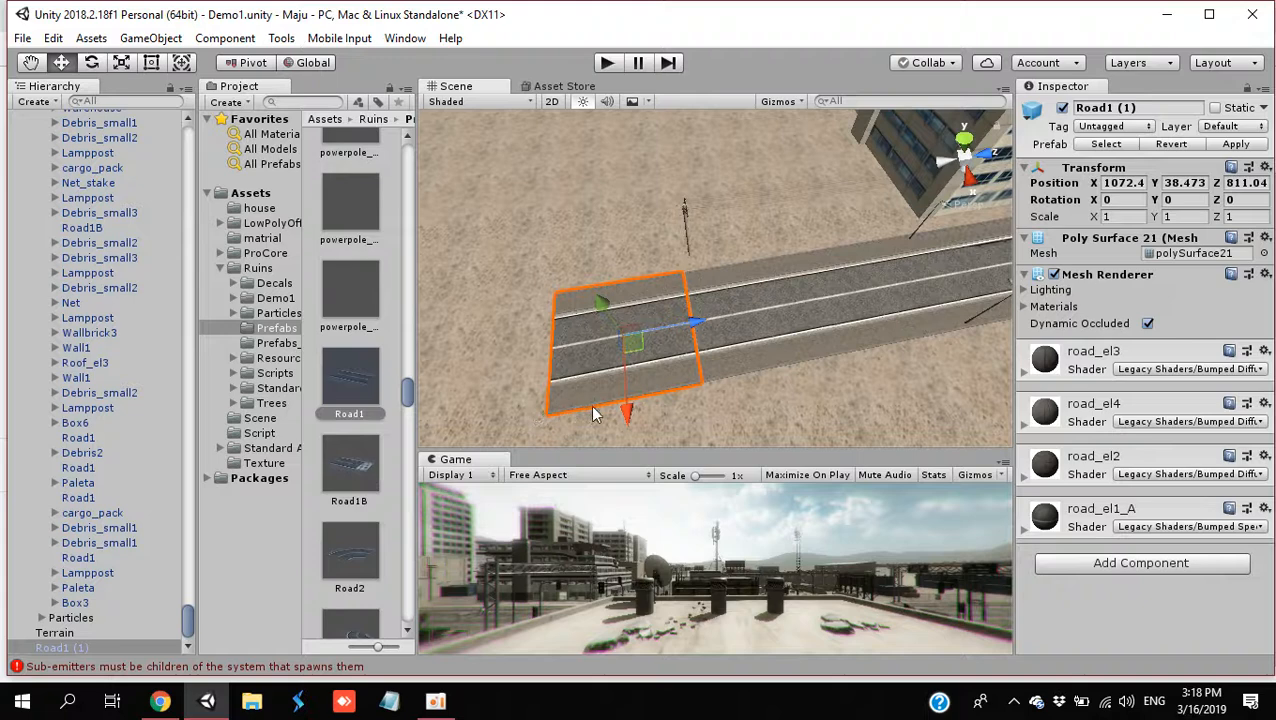
{"action": "key", "text": "v"}
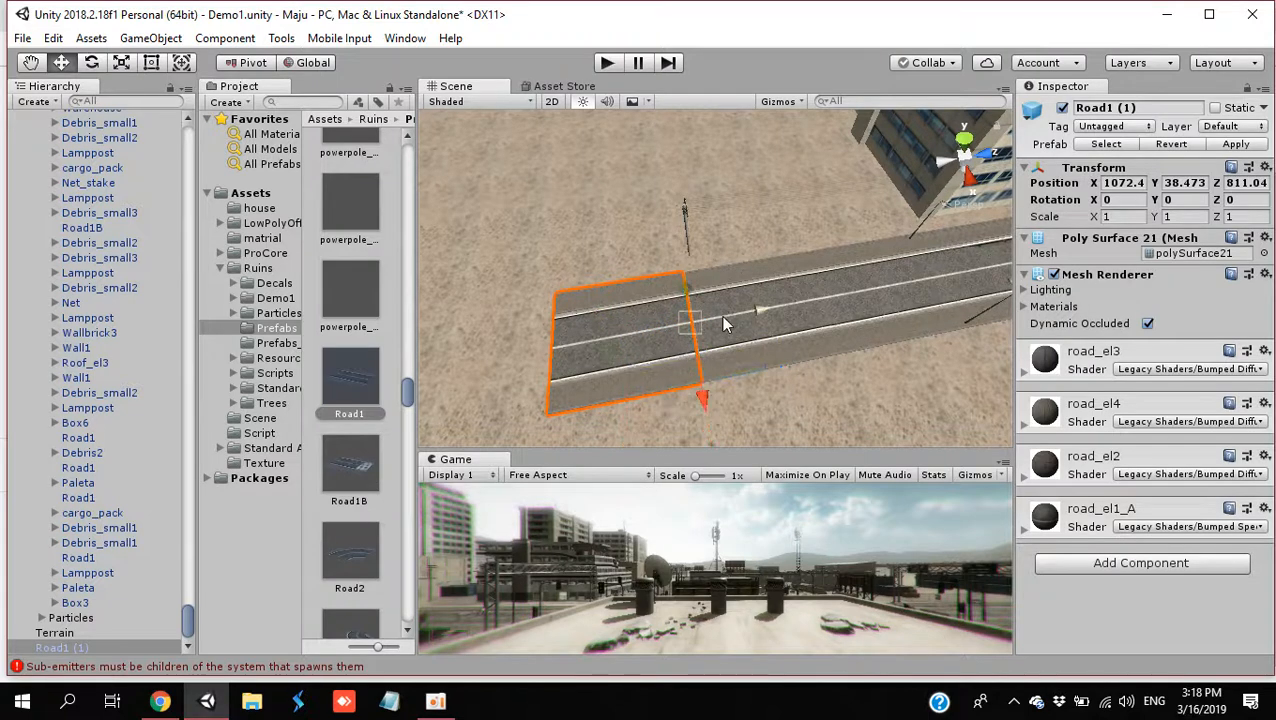
{"action": "left_click_drag", "start_coordinate": [690, 325], "coordinate": [708, 330]}
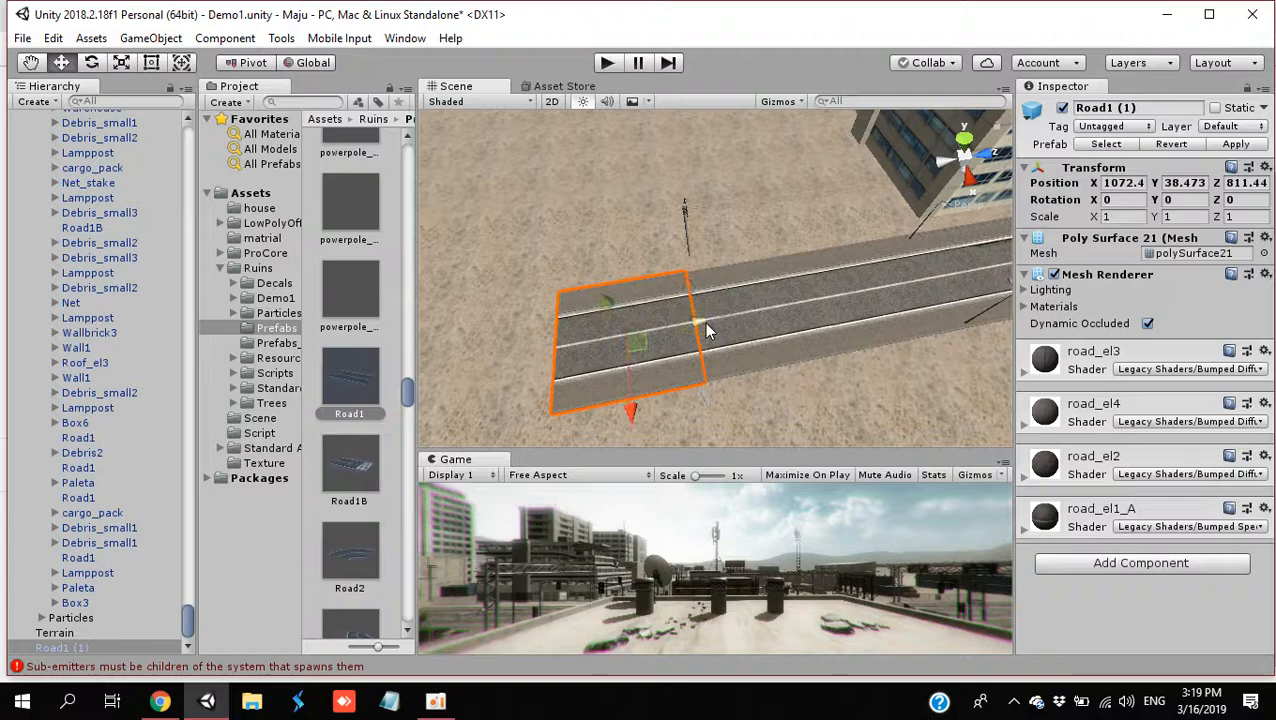
Step: Find the Road1B prefab in the Prefabs folder and place it at the open end of the extended road
{"action": "right_click_drag", "start_coordinate": [630, 357], "coordinate": [453, 366]}
{"action": "scroll", "coordinate": [409, 420], "scroll_direction": "down", "scroll_amount": 5}
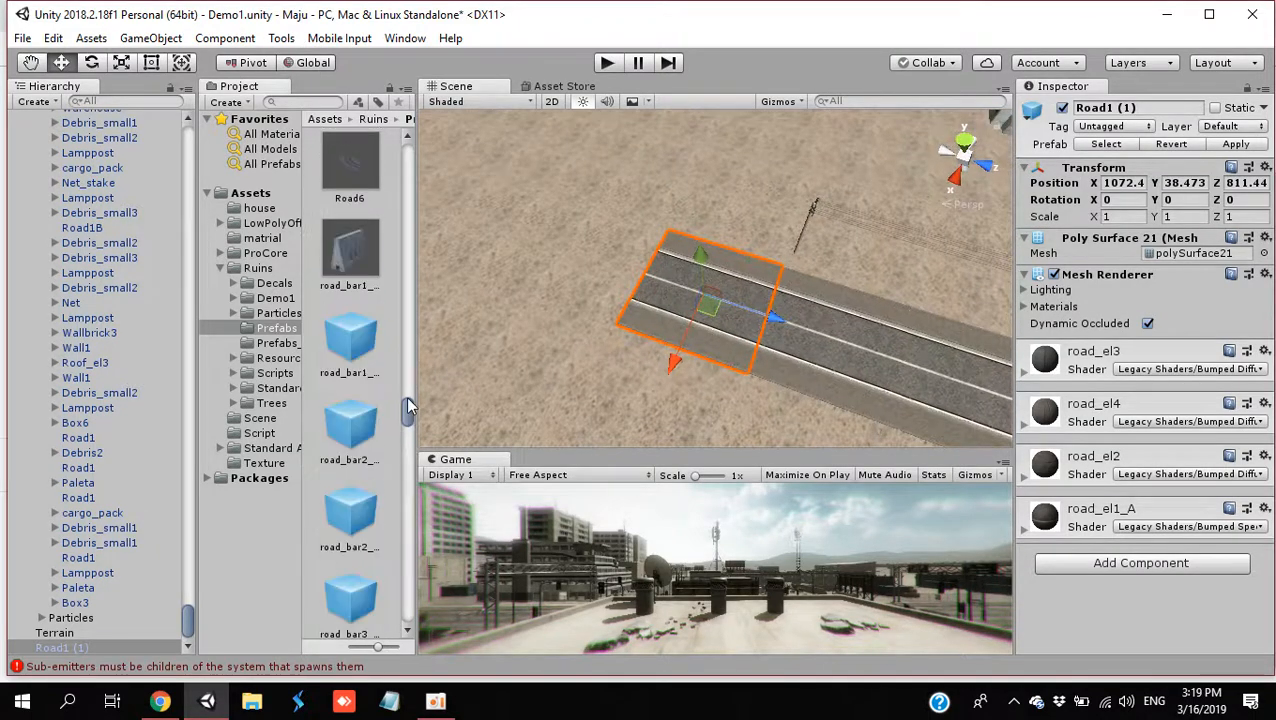
{"action": "left_click_drag", "start_coordinate": [409, 415], "coordinate": [409, 405]}
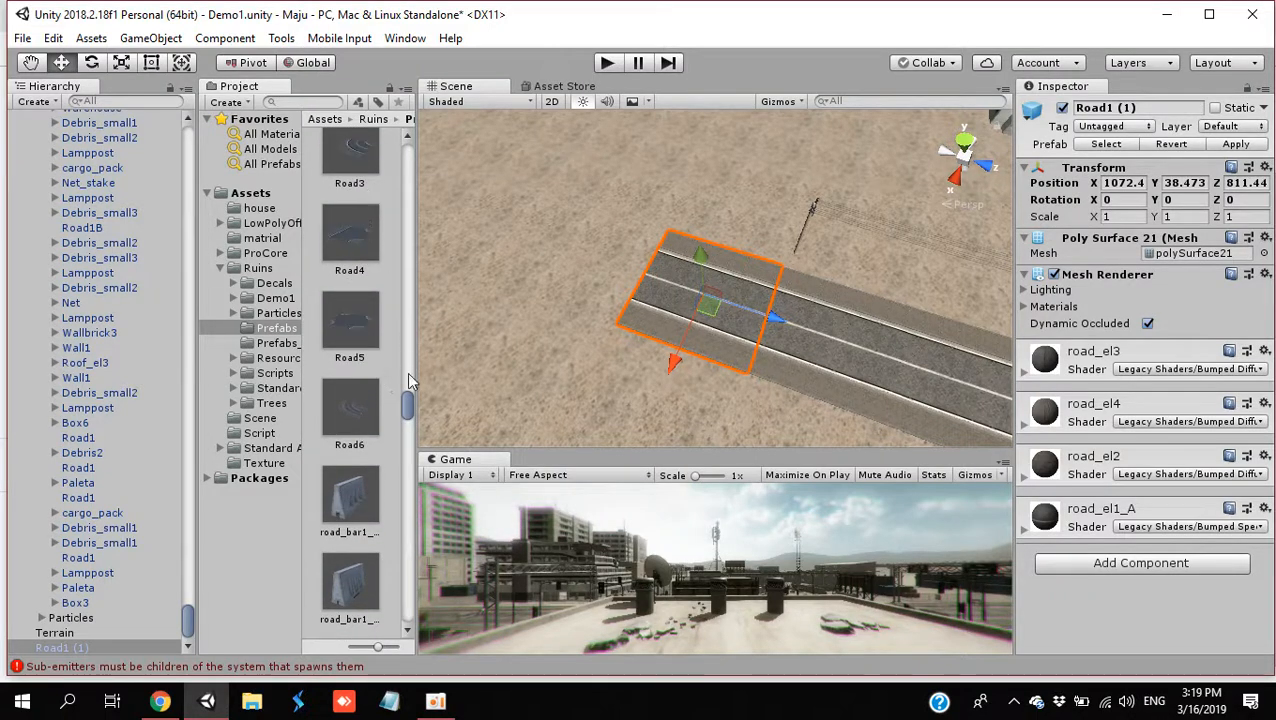
{"action": "left_click_drag", "start_coordinate": [409, 410], "coordinate": [409, 398]}
{"action": "left_click_drag", "start_coordinate": [362, 278], "coordinate": [589, 261]}
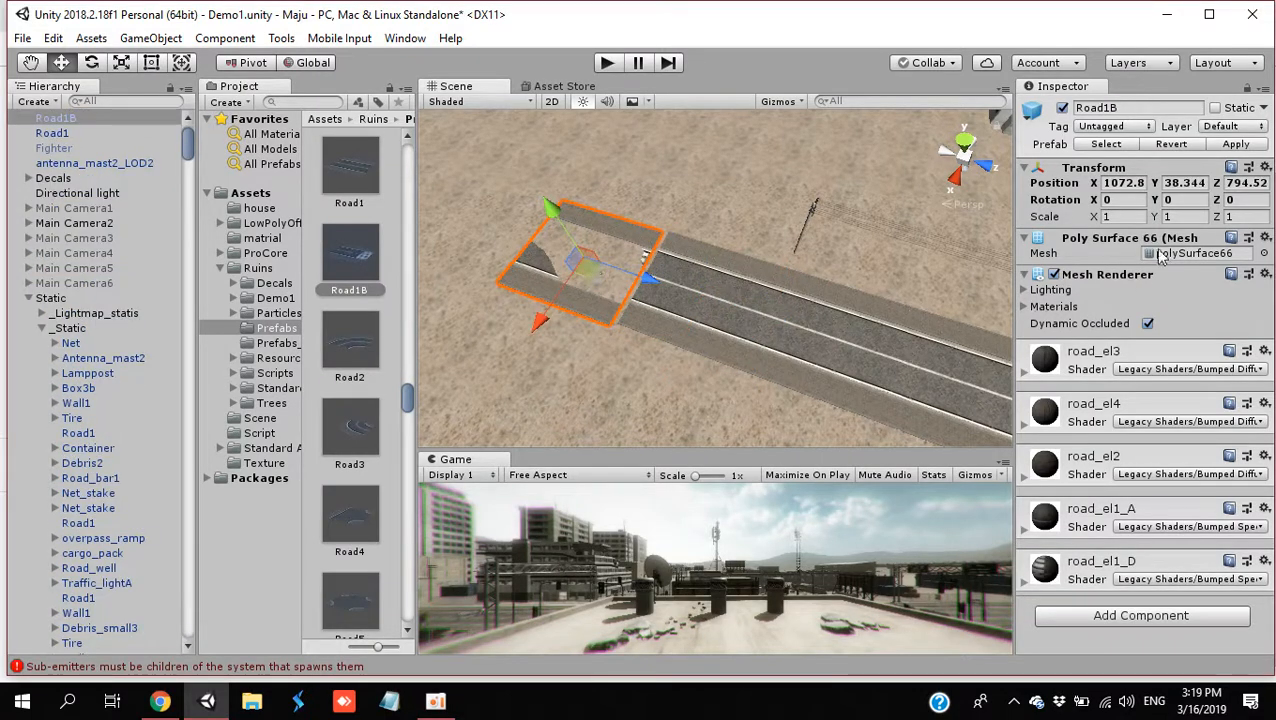
Step: Set the Road1B piece's Y rotation to 180 so its crosswalk faces away from the road
{"action": "left_click", "coordinate": [1181, 199]}
{"action": "type", "text": "1"}
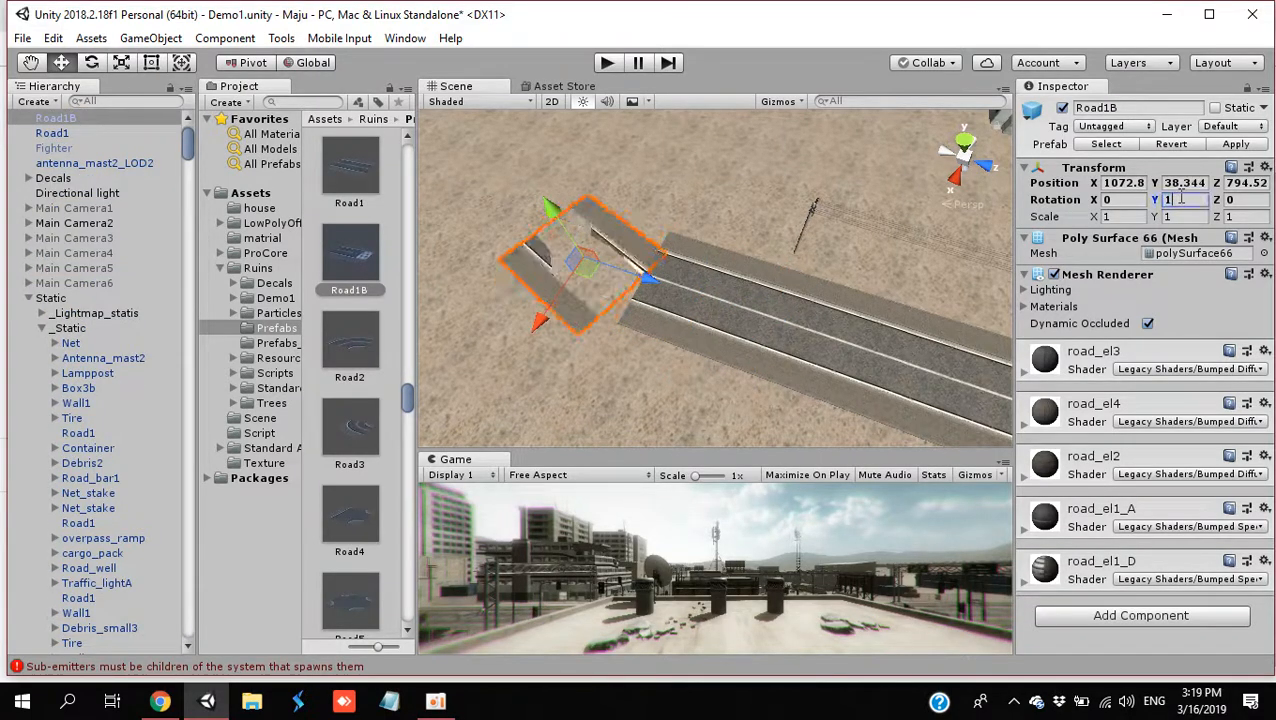
{"action": "type", "text": "90"}
{"action": "key", "text": "BackSpace"}
{"action": "key", "text": "BackSpace"}
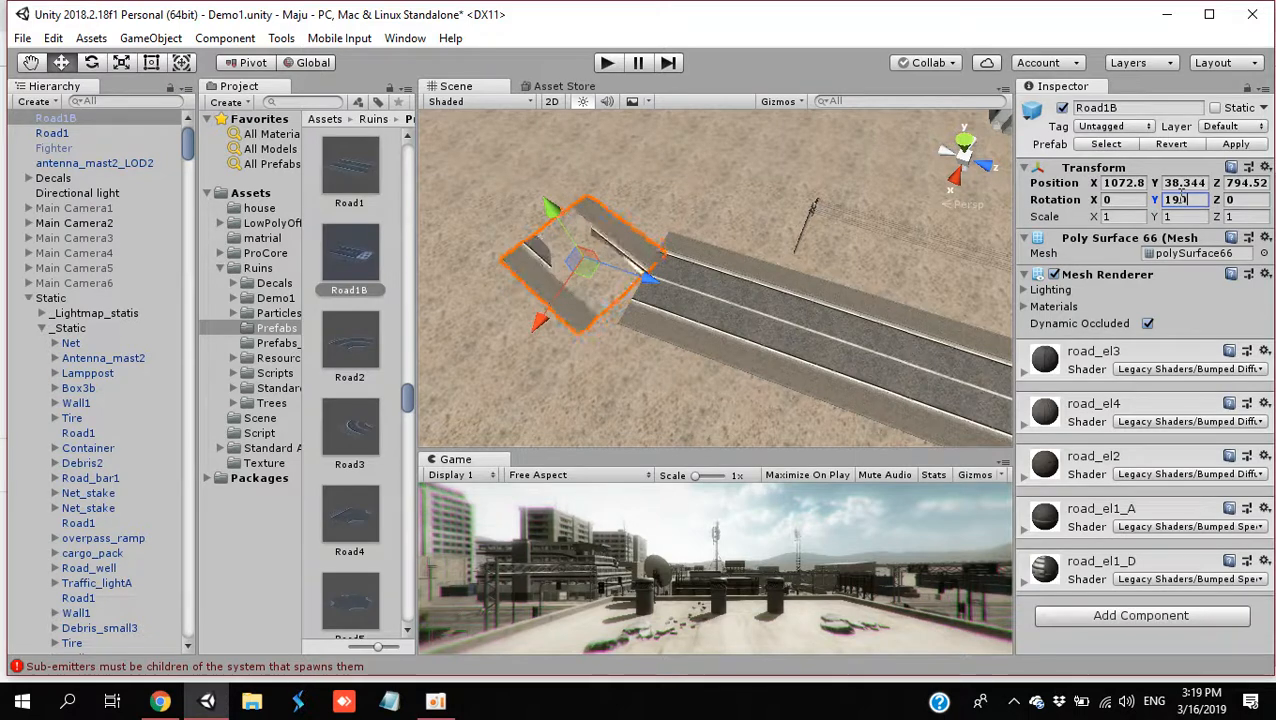
{"action": "type", "text": "80"}
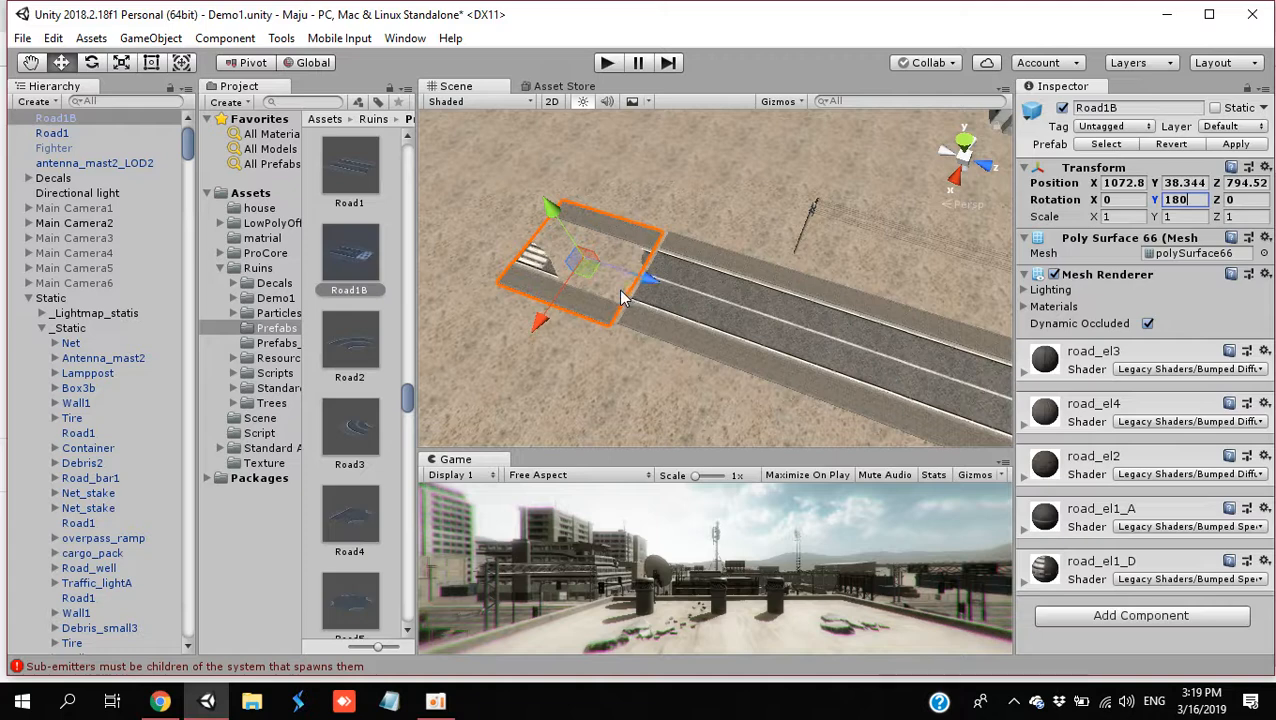
Step: Vertex-snap the rotated Road1B piece onto the open end of the road
{"action": "left_click", "coordinate": [652, 246]}
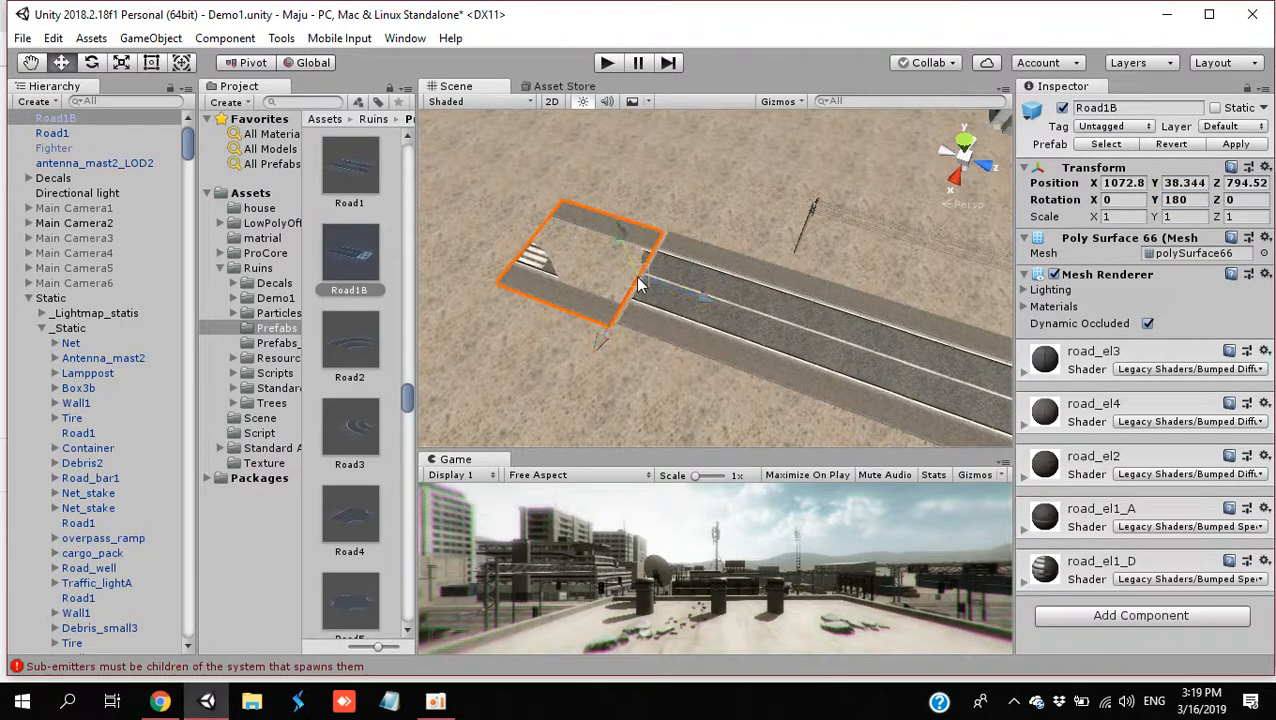
{"action": "left_click_drag", "start_coordinate": [640, 285], "coordinate": [662, 294]}
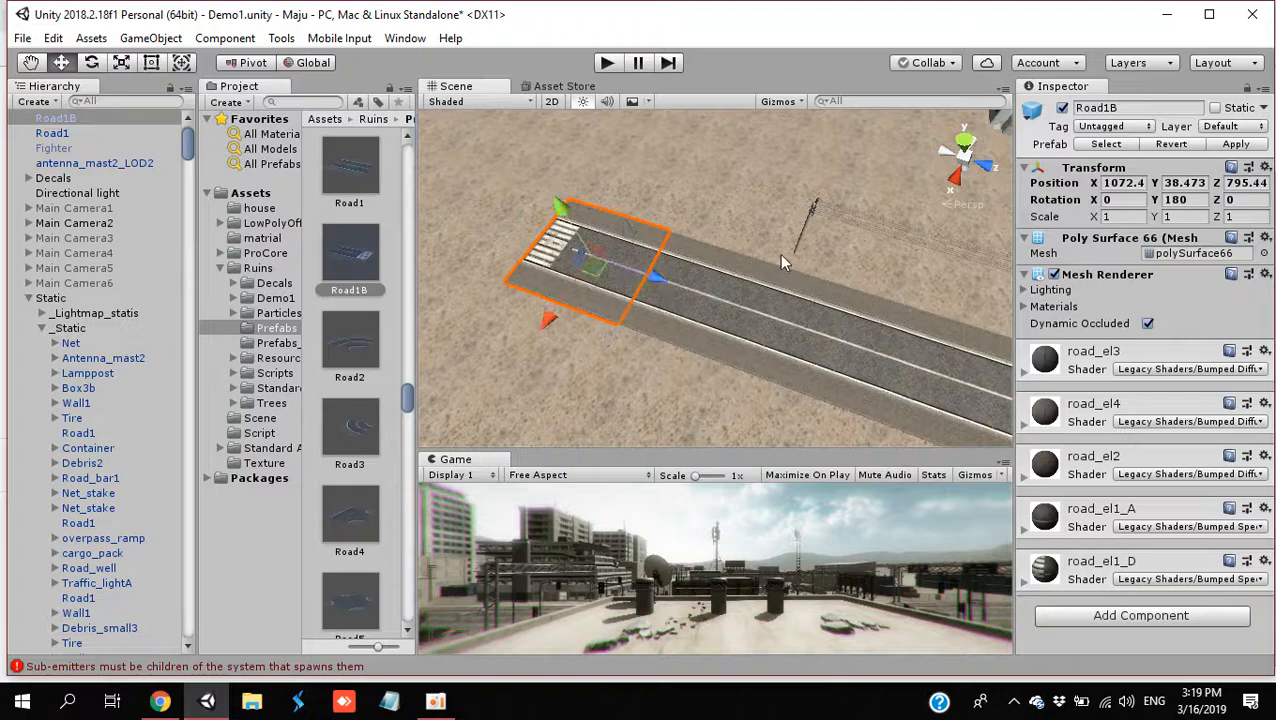
{"action": "left_click", "coordinate": [744, 189]}
Step: Place the Road5 intersection prefab at the crosswalk end of the road and vertex-snap it to the Road1B piece
{"action": "right_click_drag", "start_coordinate": [731, 274], "coordinate": [876, 295]}
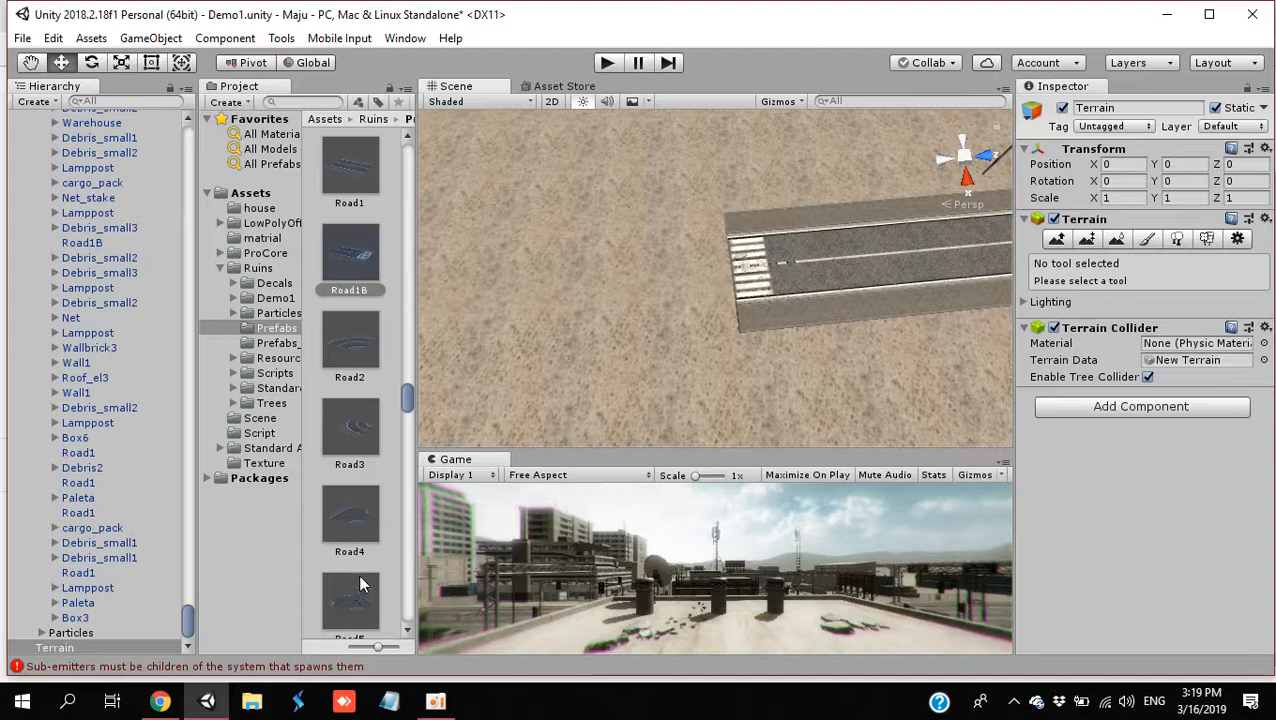
{"action": "left_click_drag", "start_coordinate": [358, 595], "coordinate": [657, 272]}
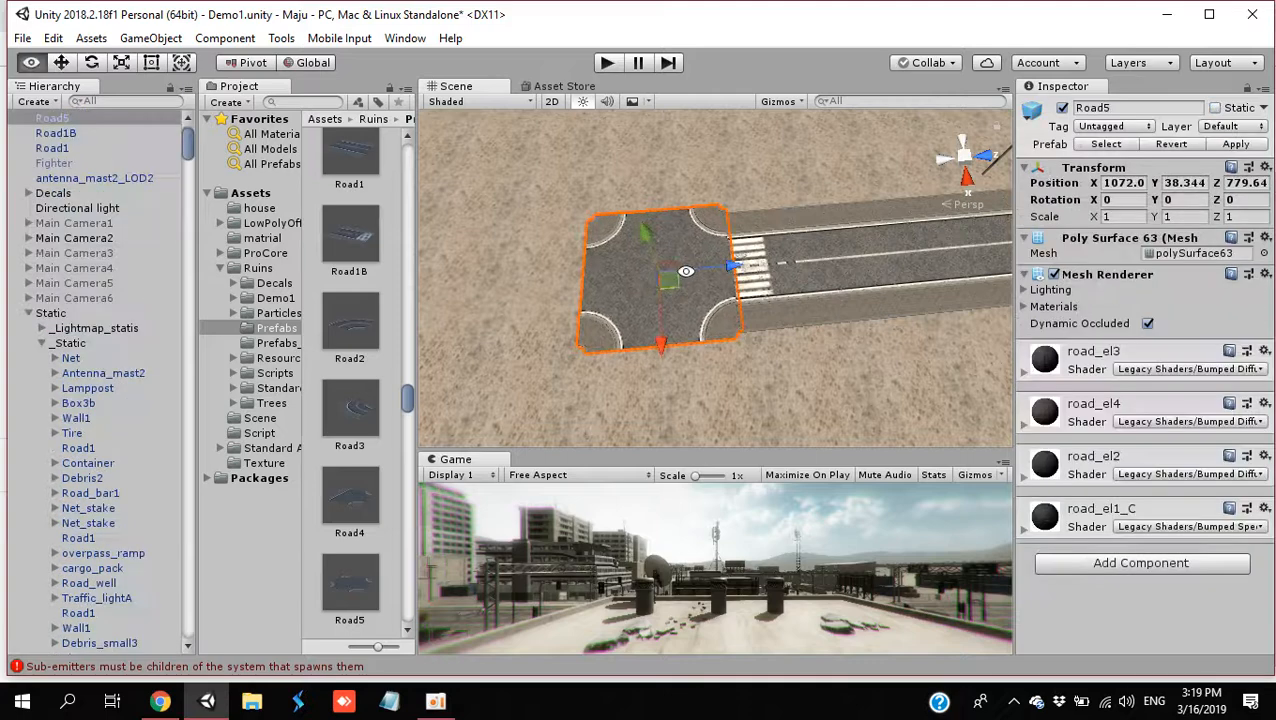
{"action": "key", "text": "v"}
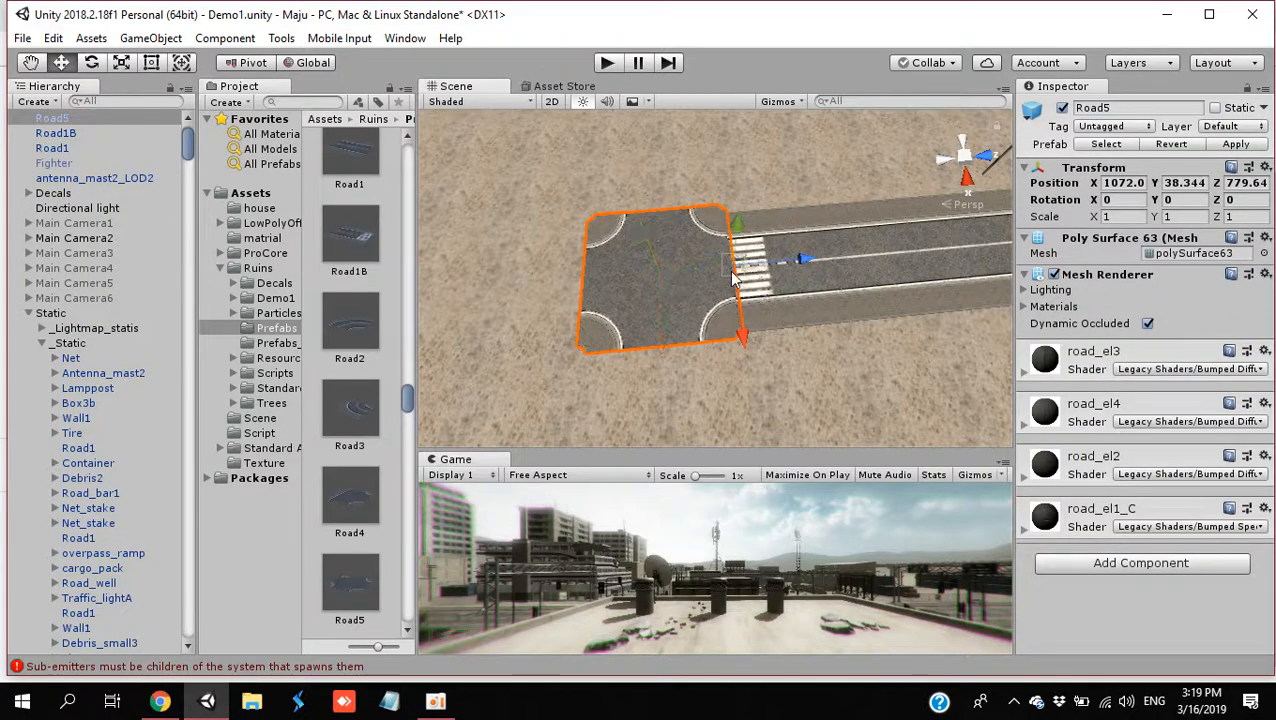
{"action": "left_click_drag", "start_coordinate": [738, 272], "coordinate": [873, 274]}
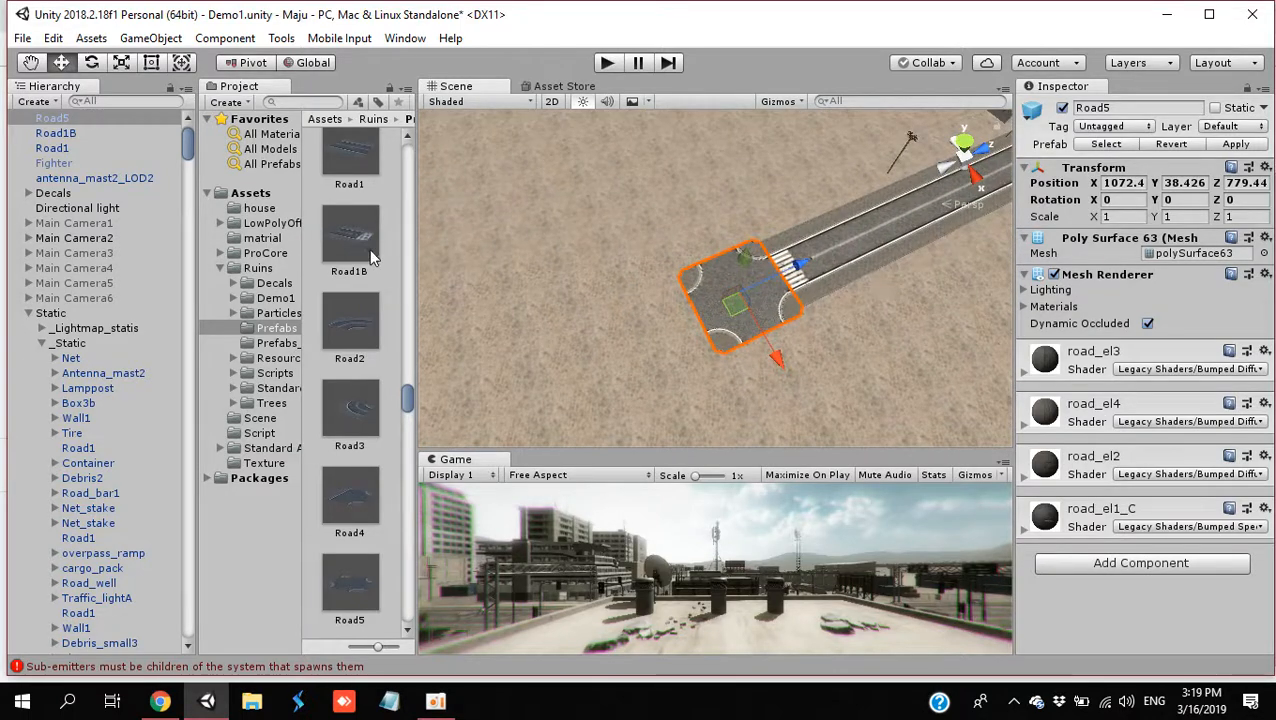
Step: Add a Road1B prefab opposite the main road and join its duplicate, with Y rotation 90, to a side arm of the intersection
{"action": "left_click_drag", "start_coordinate": [373, 258], "coordinate": [697, 318]}
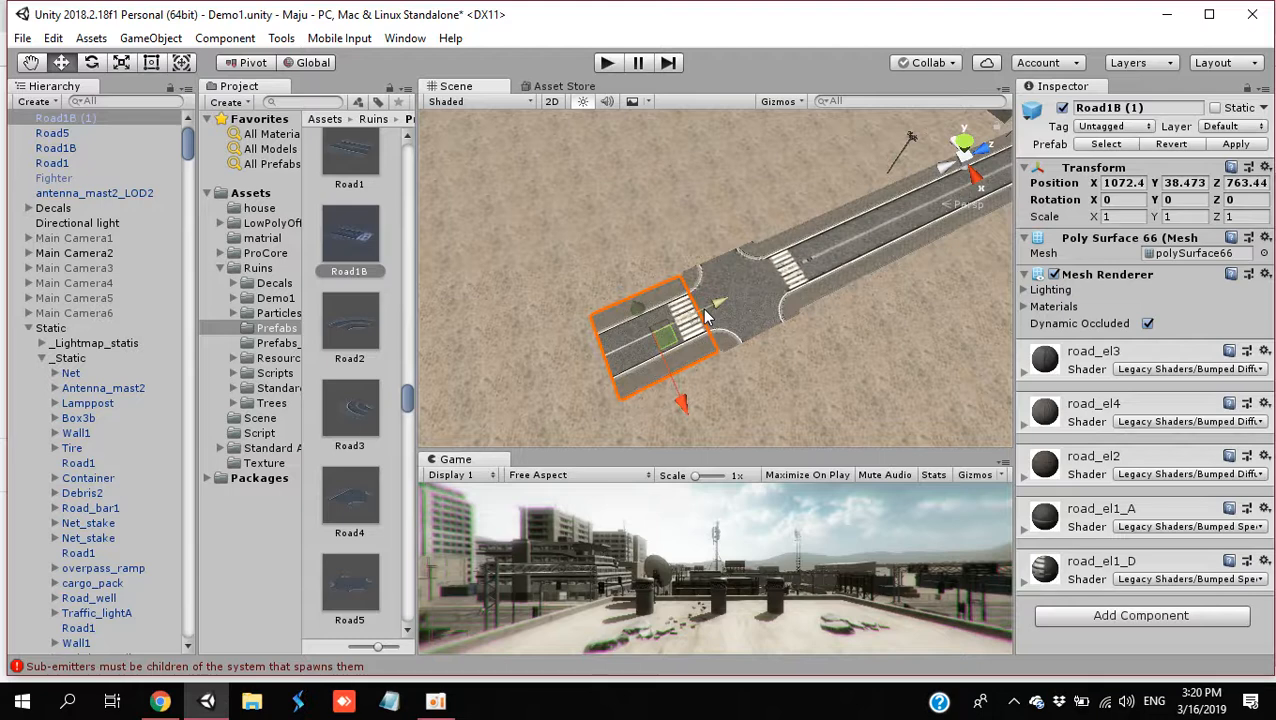
{"action": "key", "text": "ctrl+d"}
{"action": "left_click_drag", "start_coordinate": [683, 397], "coordinate": [788, 194]}
{"action": "left_click", "coordinate": [1185, 200]}
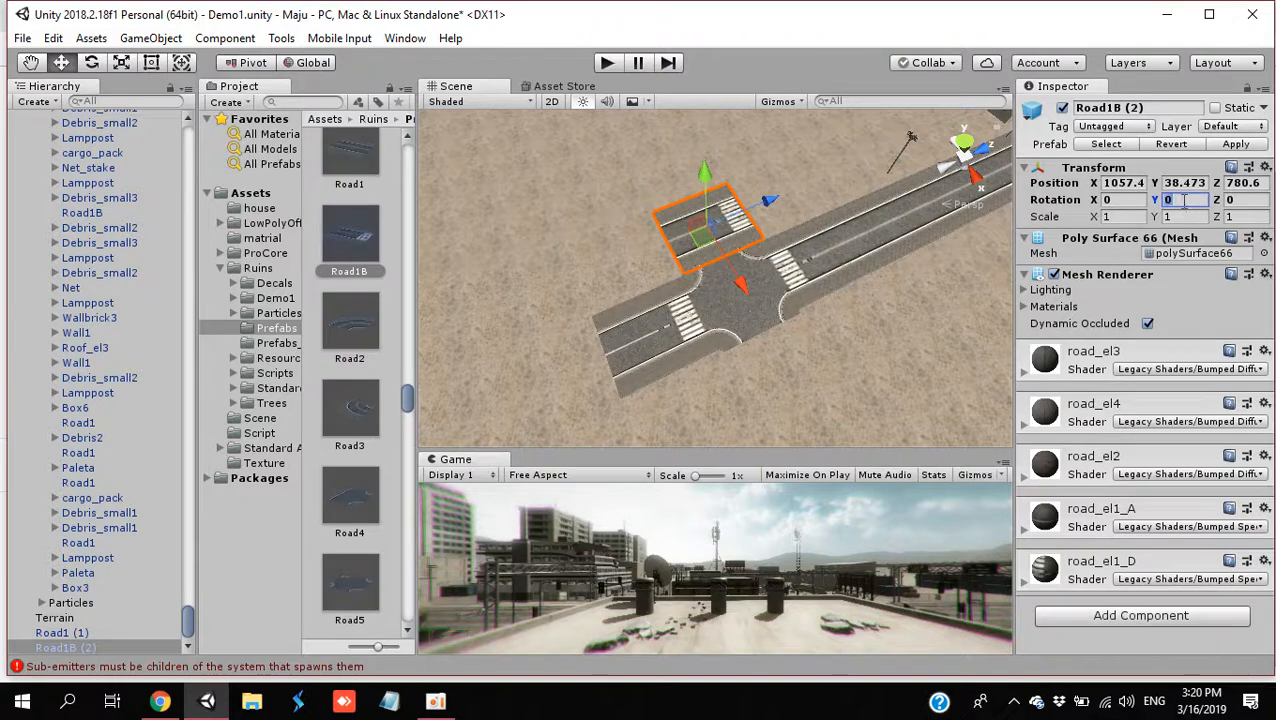
{"action": "type", "text": "90"}
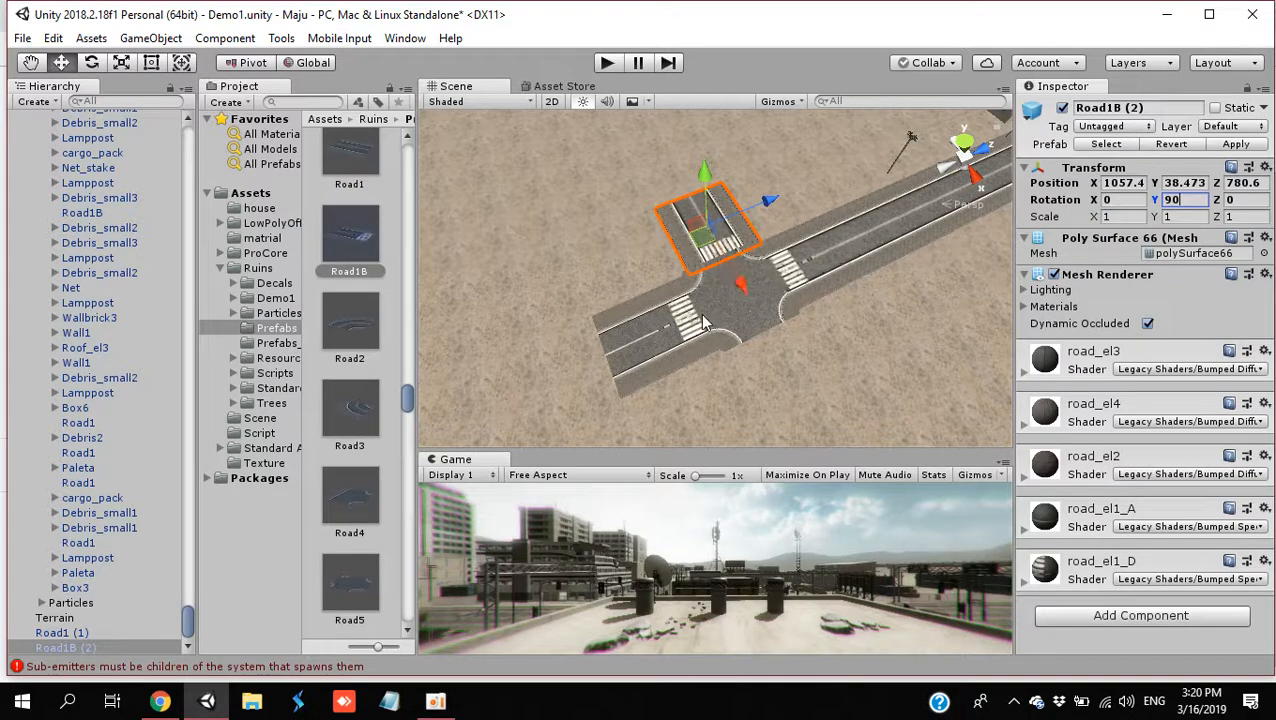
{"action": "left_click", "coordinate": [663, 312]}
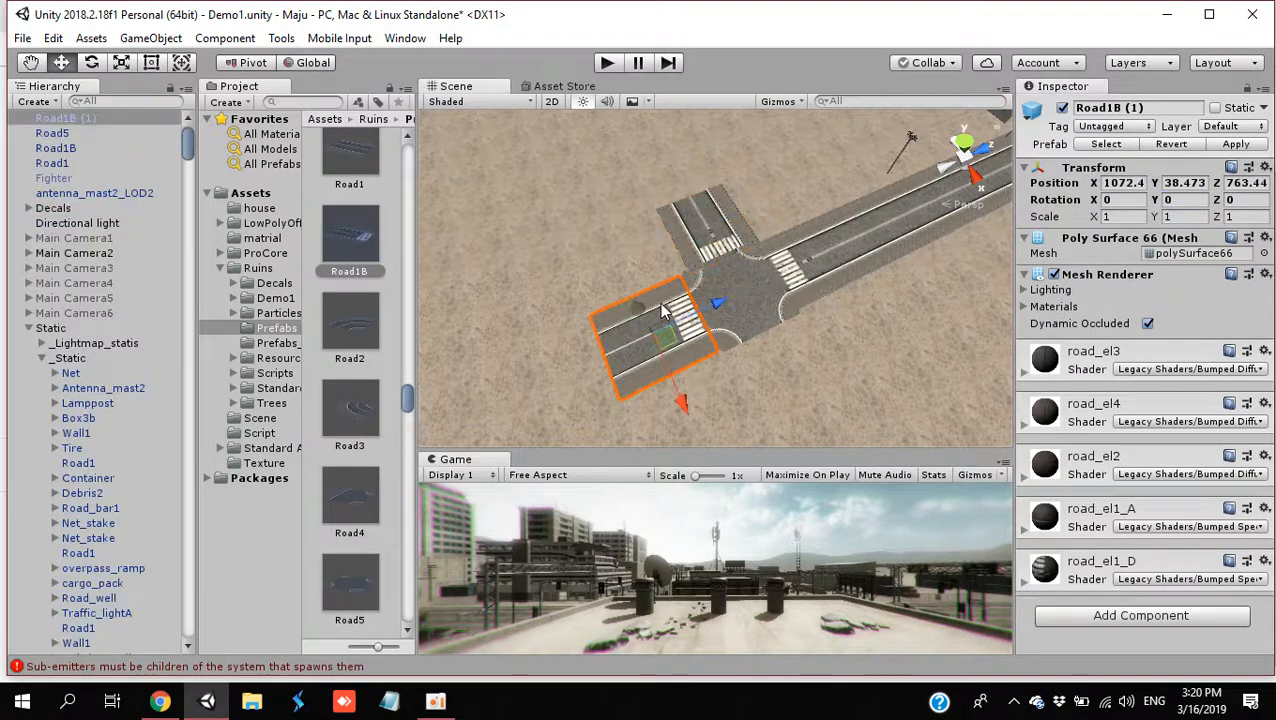
{"action": "left_click", "coordinate": [740, 248]}
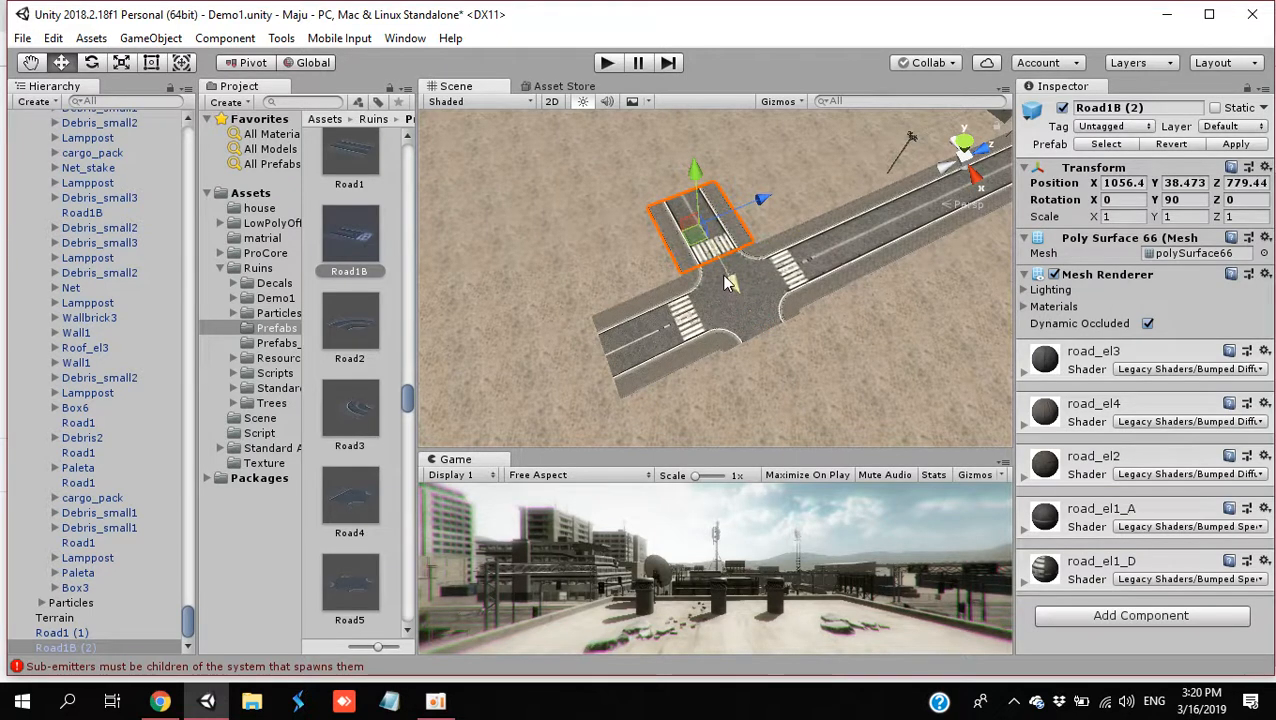
Step: Duplicate the side-arm Road1B piece to the intersection's opposite side and set the copy's Y rotation to -90
{"action": "key", "text": "ctrl+d"}
{"action": "left_click_drag", "start_coordinate": [728, 280], "coordinate": [812, 412]}
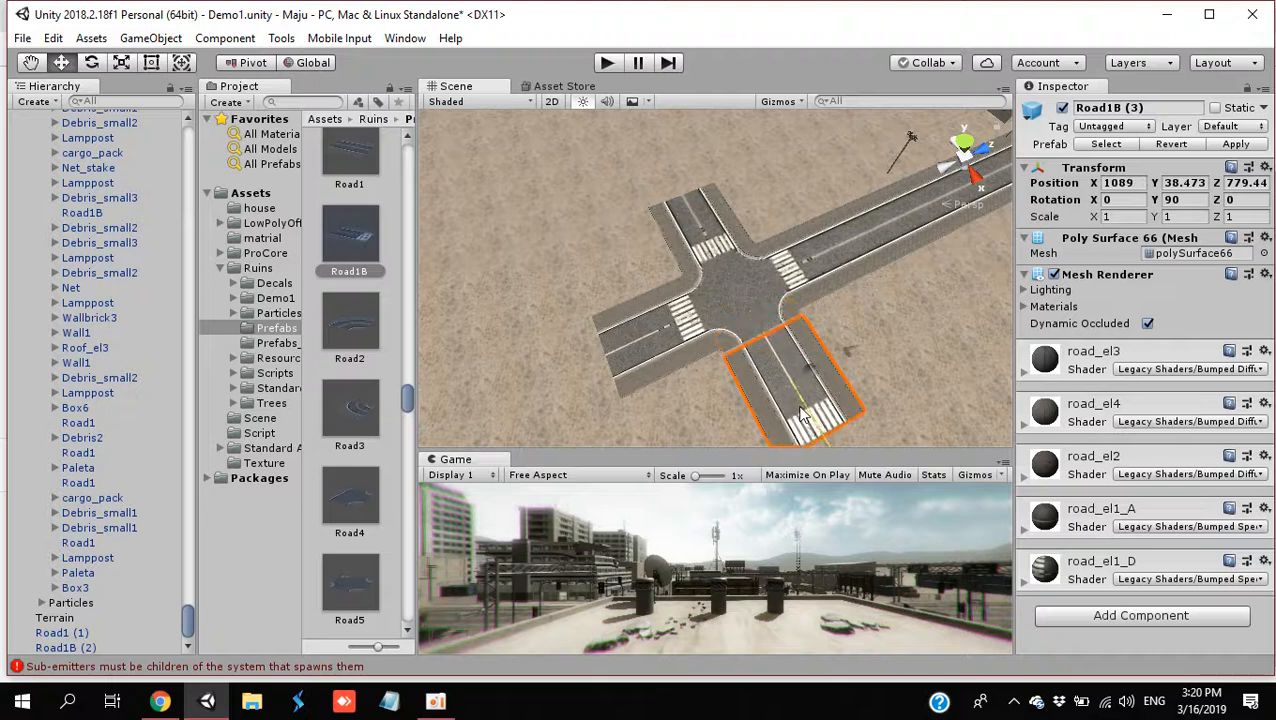
{"action": "left_click", "coordinate": [1185, 199]}
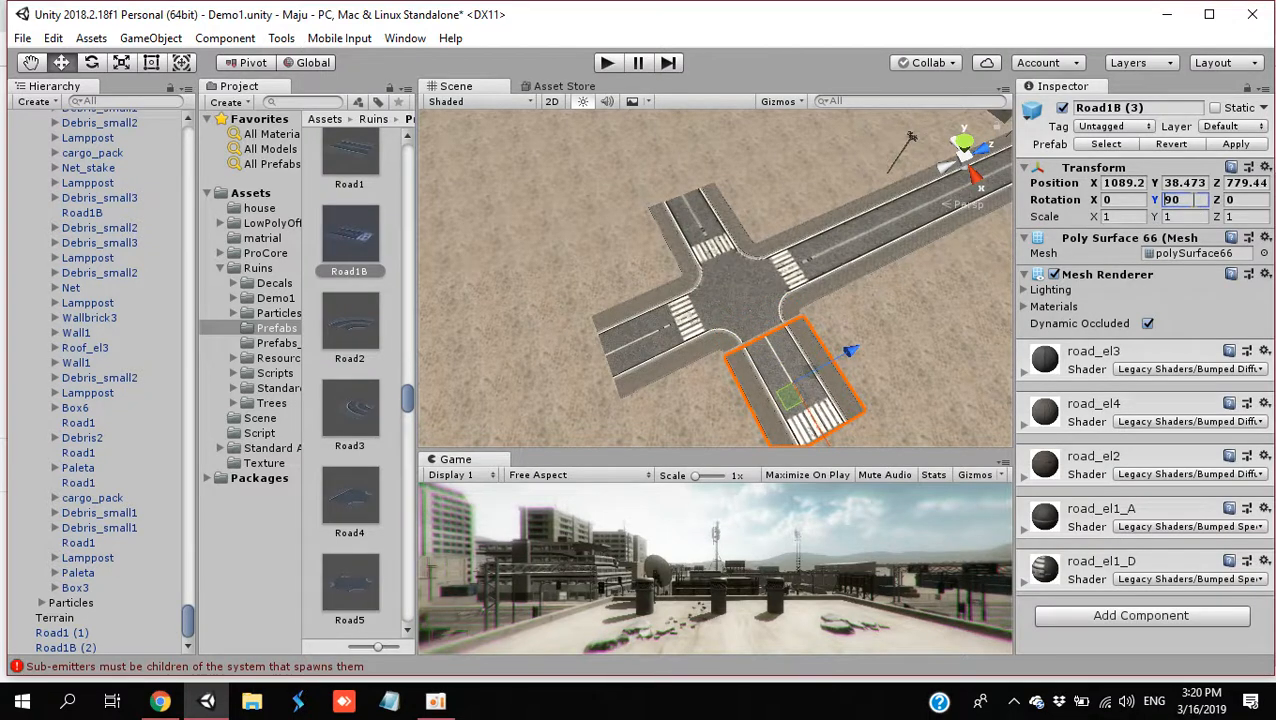
{"action": "type", "text": "-90"}
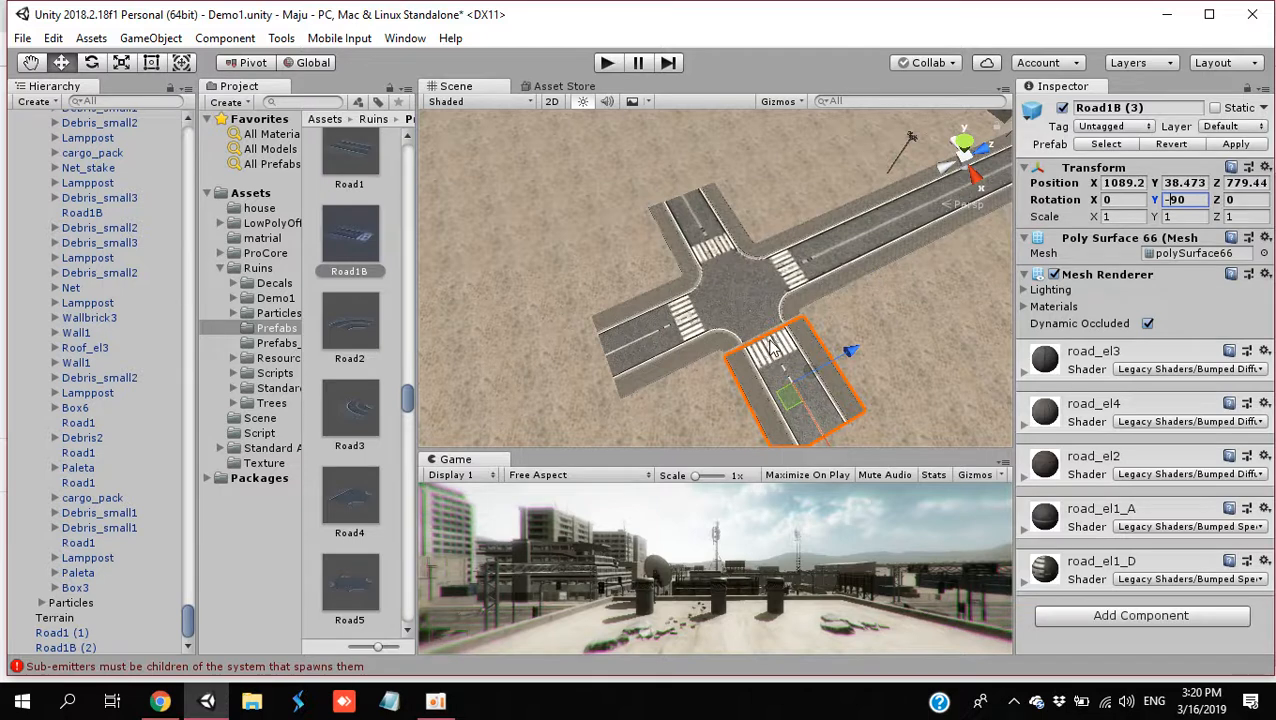
{"action": "left_click", "coordinate": [762, 320]}
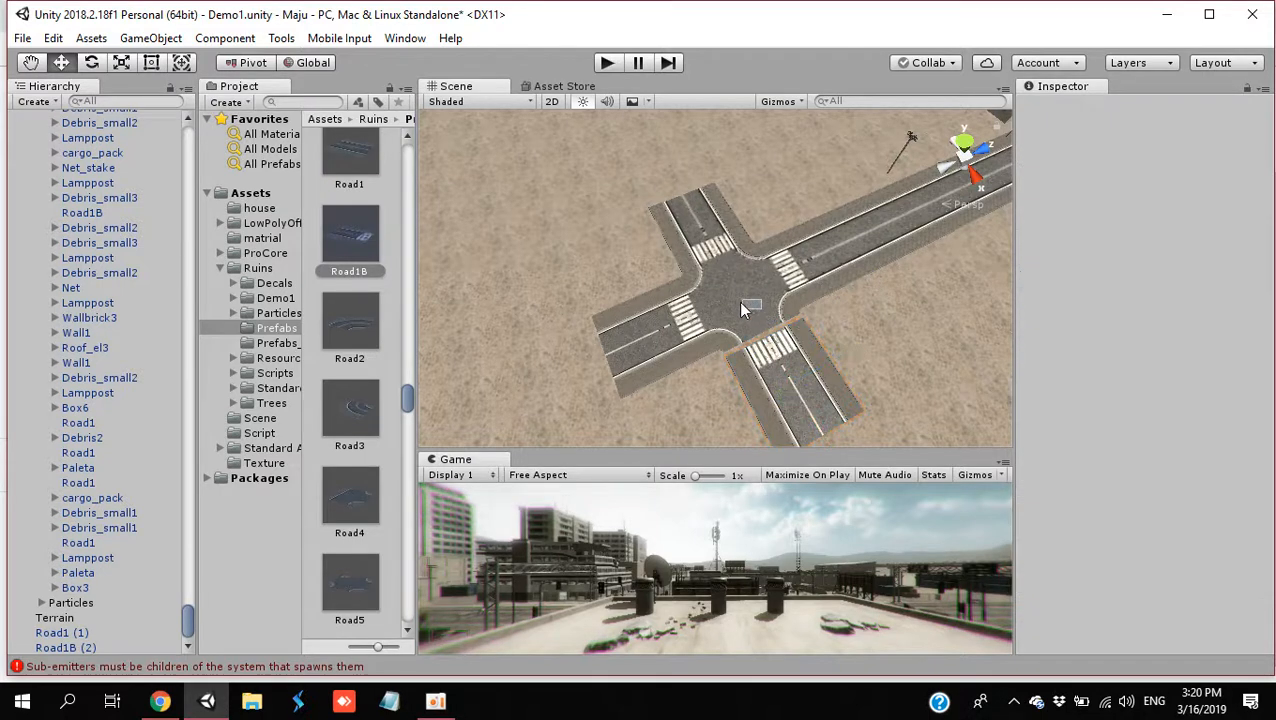
Step: Vertex-snap the Road1B piece rotated to -90 against the intersection to close the gap
{"action": "left_click_drag", "start_coordinate": [778, 372], "coordinate": [805, 456], "text": "alt"}
{"action": "scroll", "coordinate": [806, 450], "scroll_direction": "up", "scroll_amount": 10}
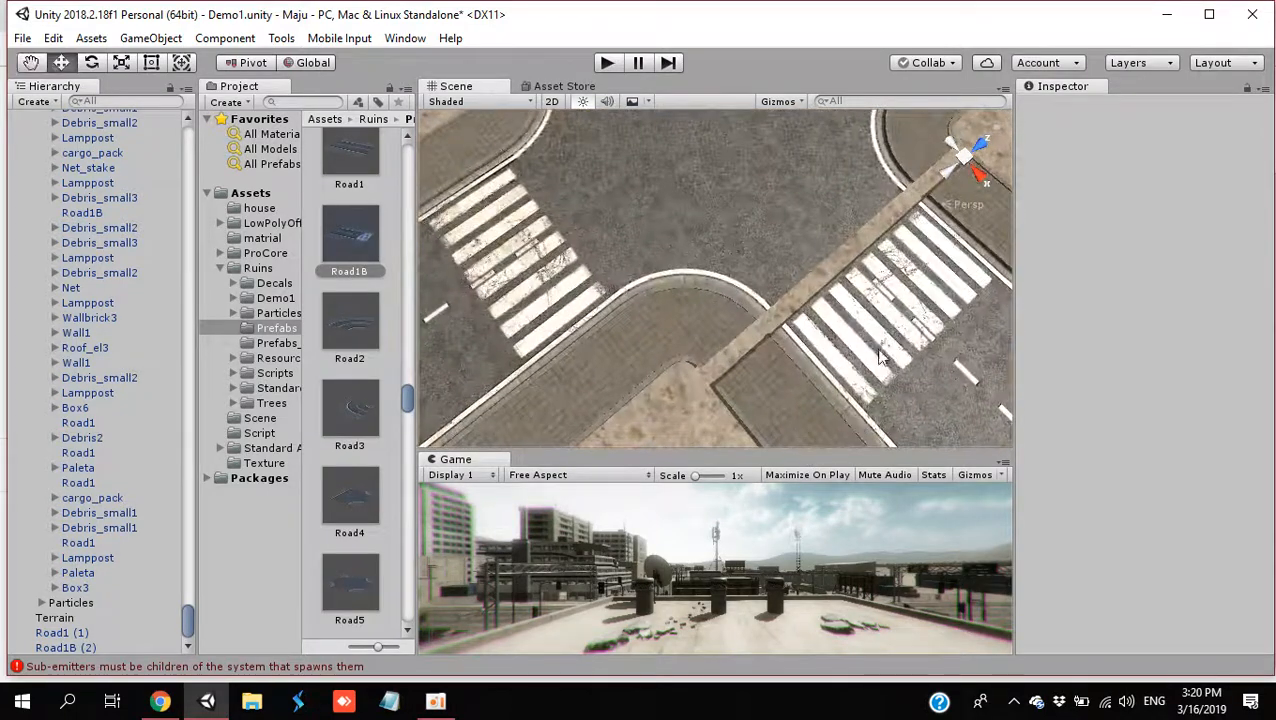
{"action": "left_click", "coordinate": [880, 310]}
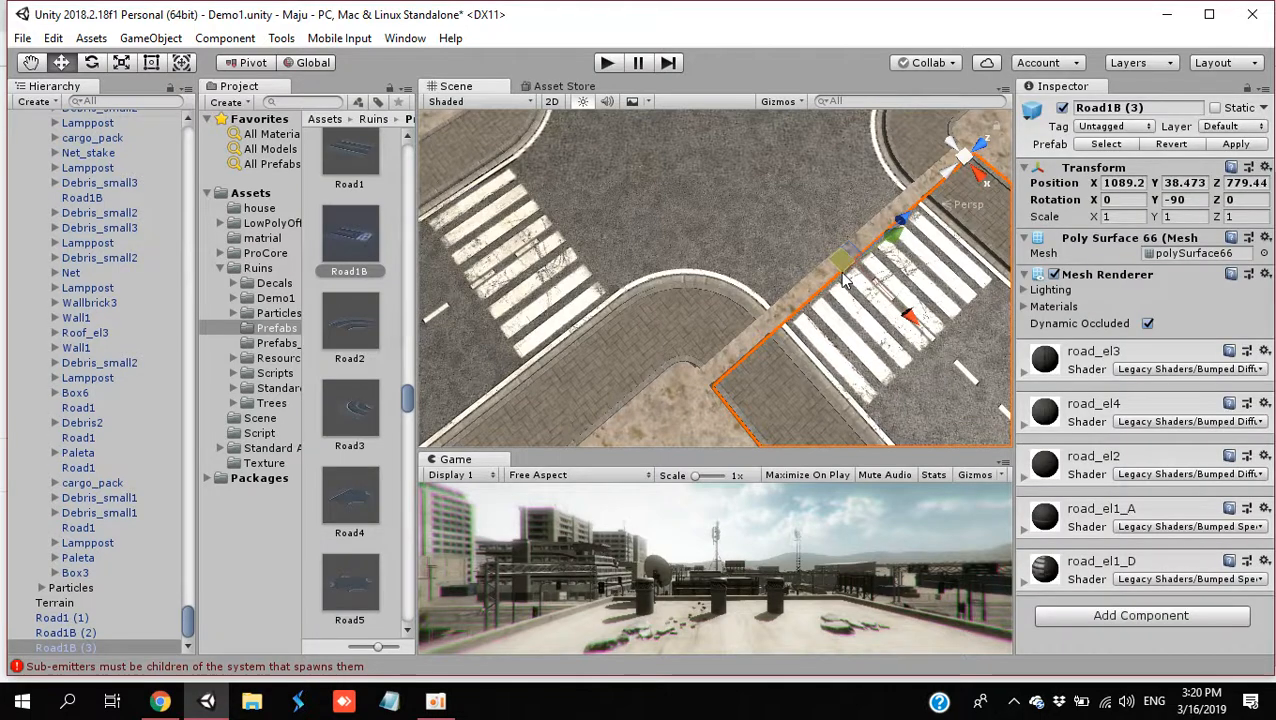
{"action": "left_click_drag", "start_coordinate": [840, 260], "coordinate": [836, 243]}
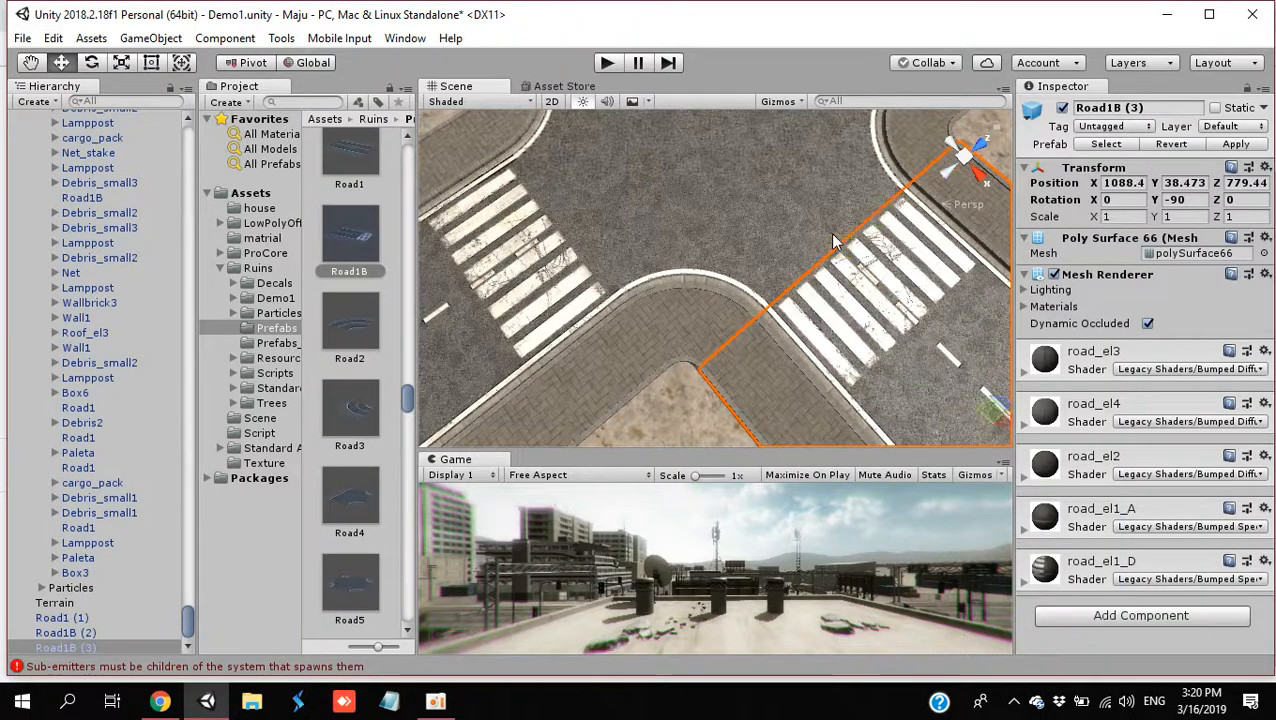
Step: Place a Road2 curve at the end of the arm opposite the main road and a Road3 curve at the newest side arm
{"action": "key", "text": "d"}
{"action": "right_click_drag", "start_coordinate": [733, 199], "coordinate": [713, 216]}
{"action": "key", "text": "s"}
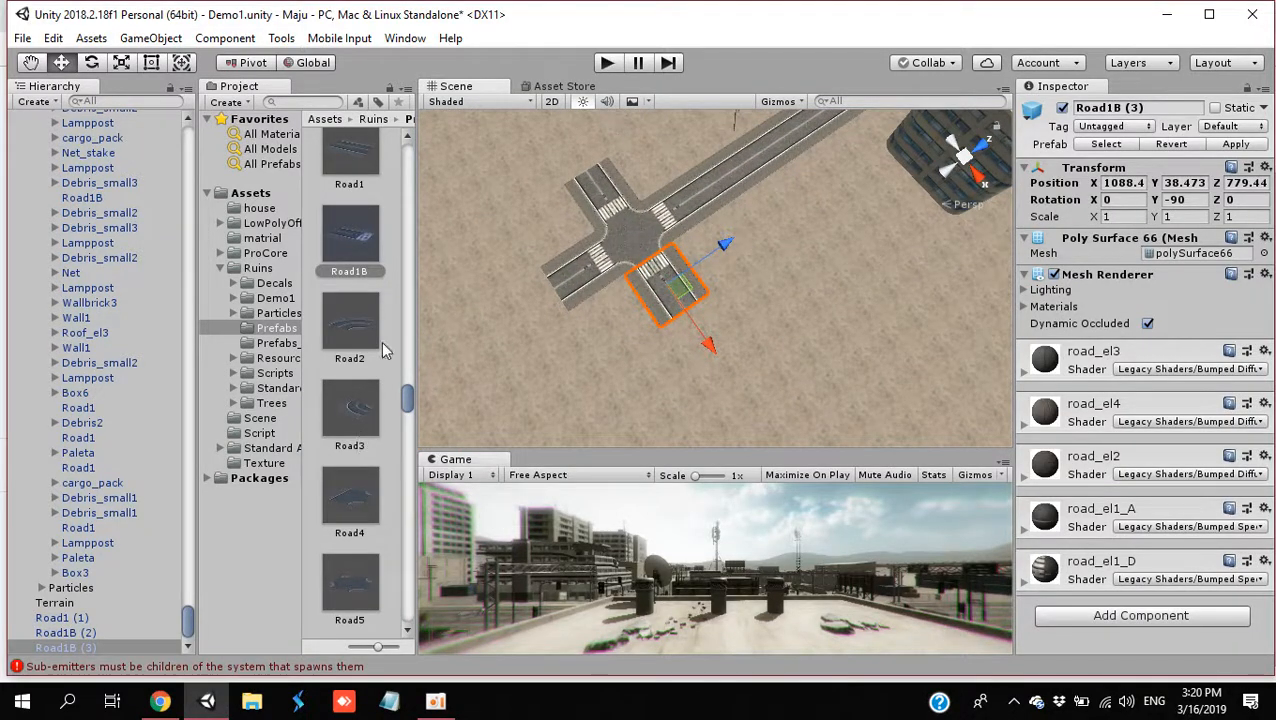
{"action": "left_click_drag", "start_coordinate": [352, 331], "coordinate": [556, 297]}
{"action": "left_click_drag", "start_coordinate": [362, 412], "coordinate": [692, 314]}
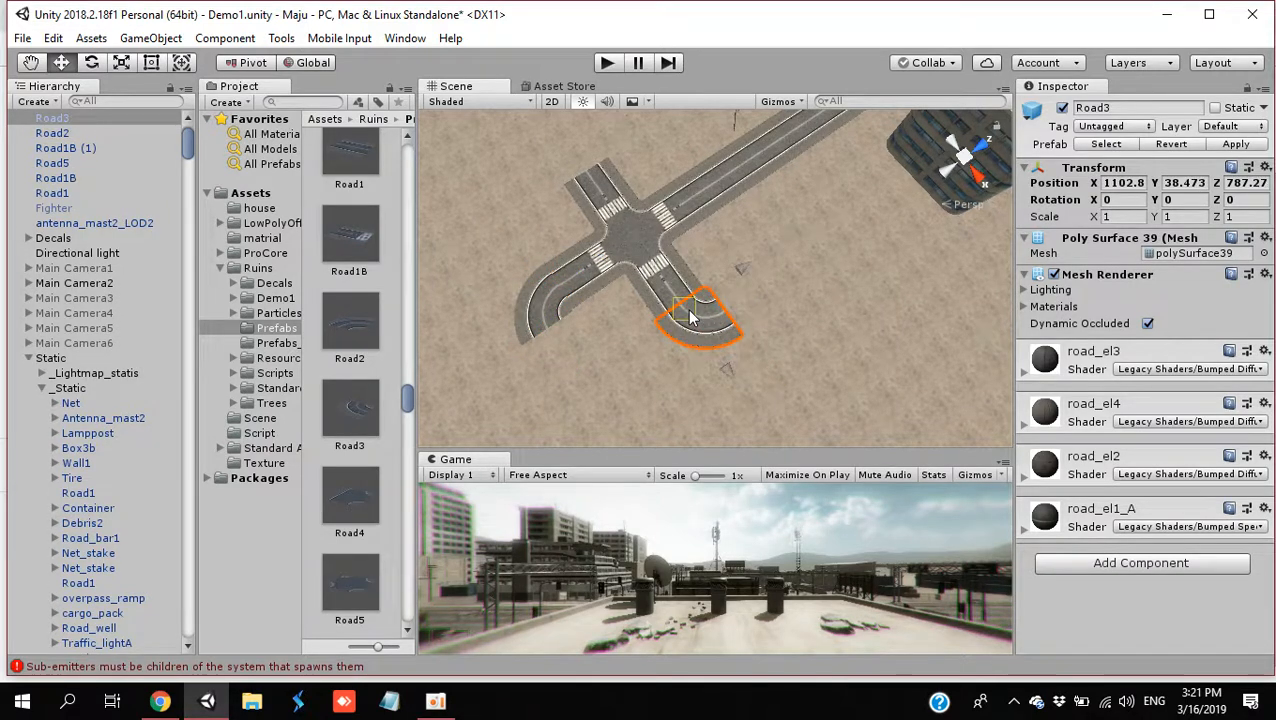
Step: Duplicate a straight Road1 piece from the main road and vertex-snap the copy onto the free end of the Road3 curve
{"action": "left_click", "coordinate": [727, 190]}
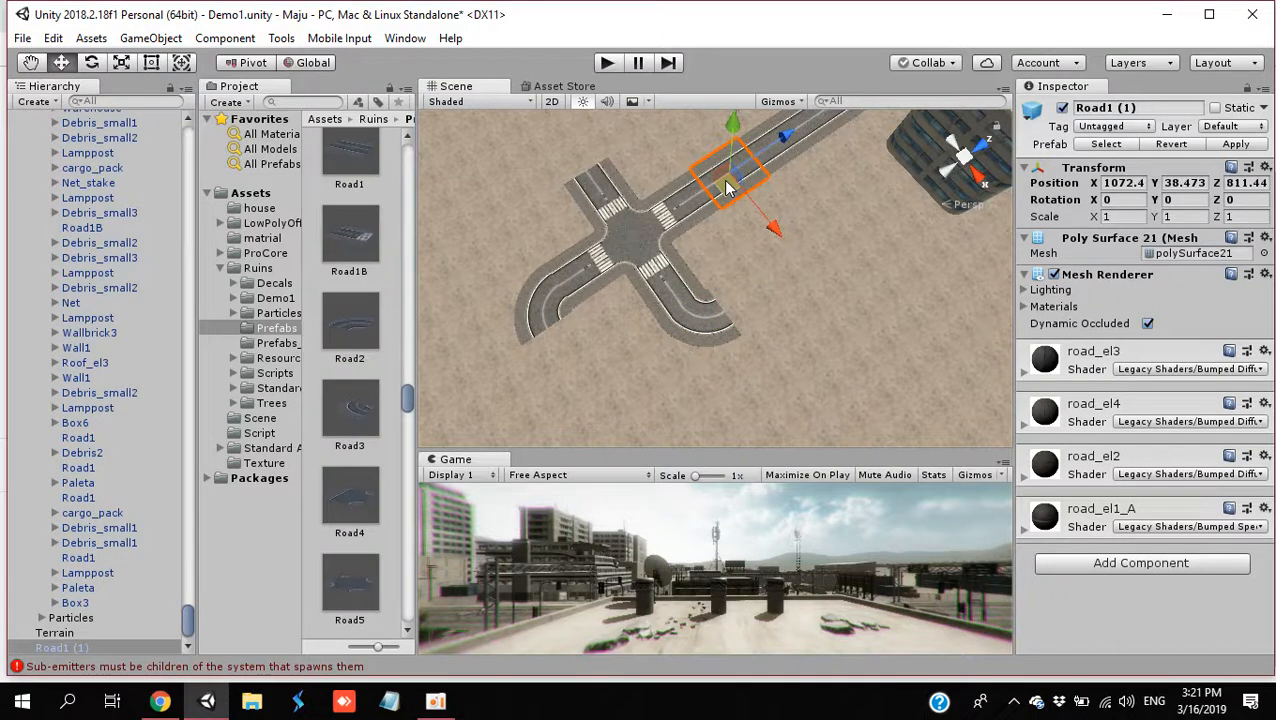
{"action": "key", "text": "ctrl+d"}
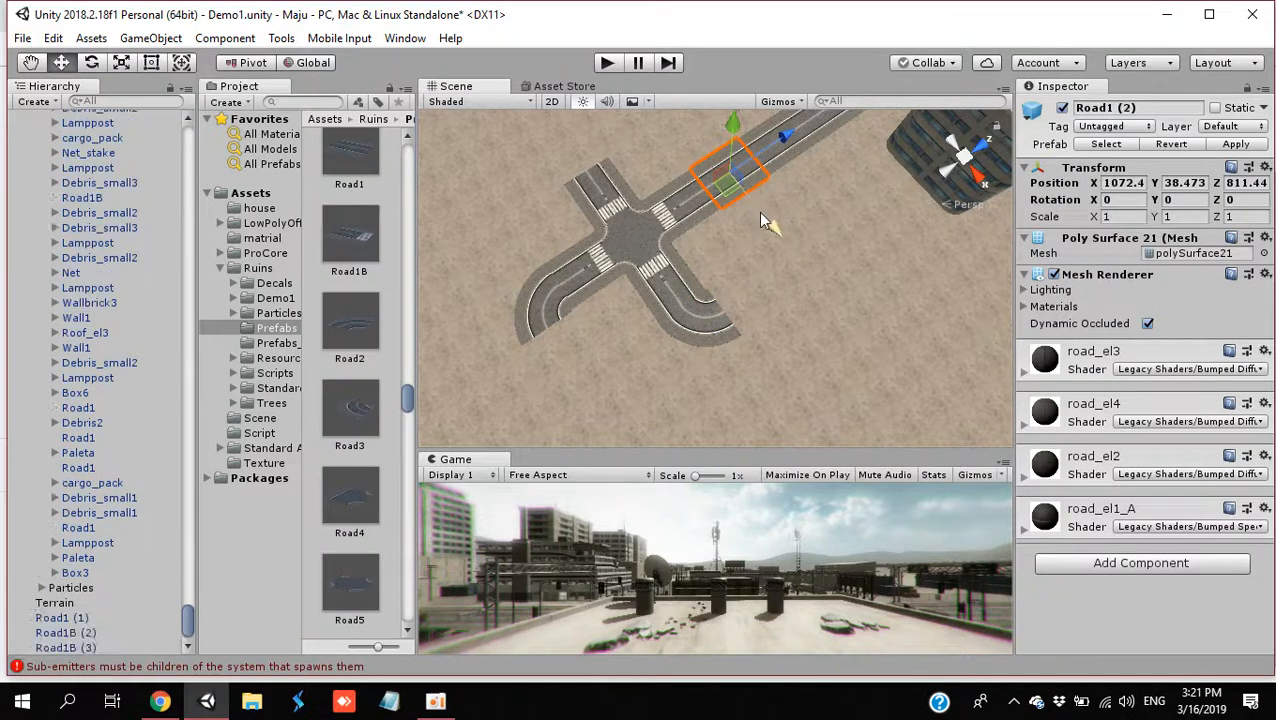
{"action": "left_click_drag", "start_coordinate": [770, 226], "coordinate": [848, 303]}
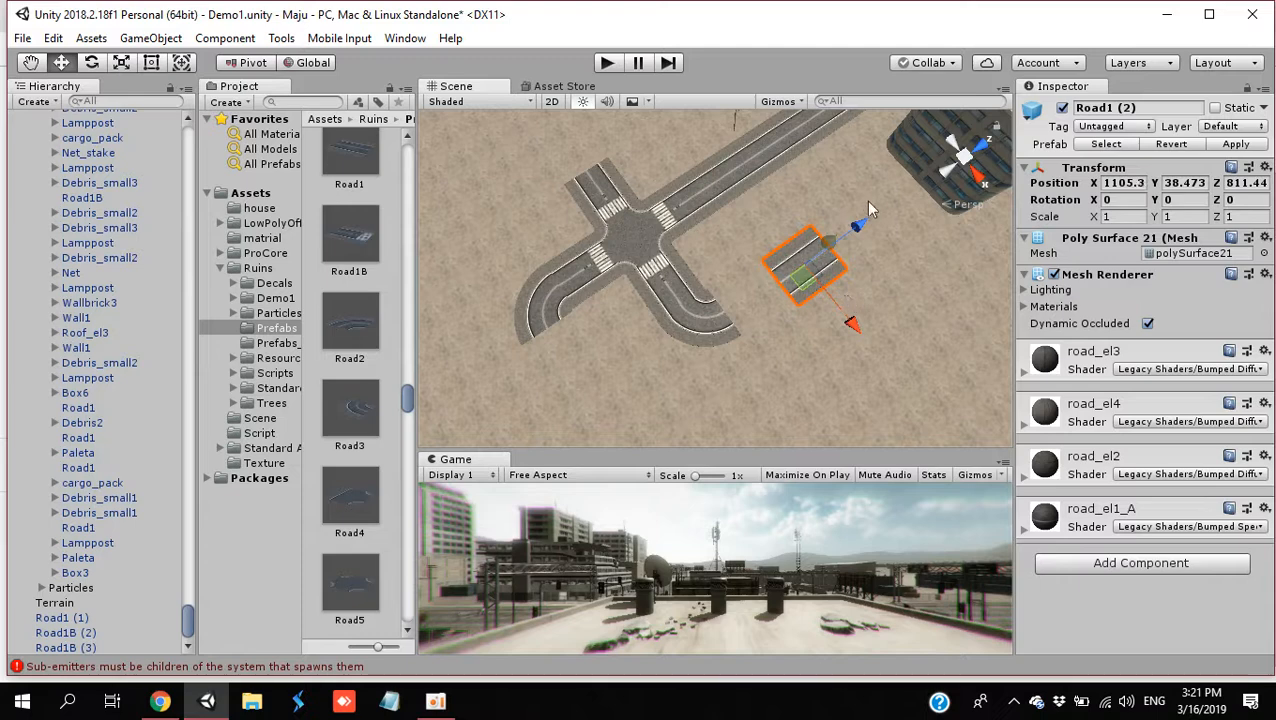
{"action": "left_click_drag", "start_coordinate": [860, 224], "coordinate": [827, 262]}
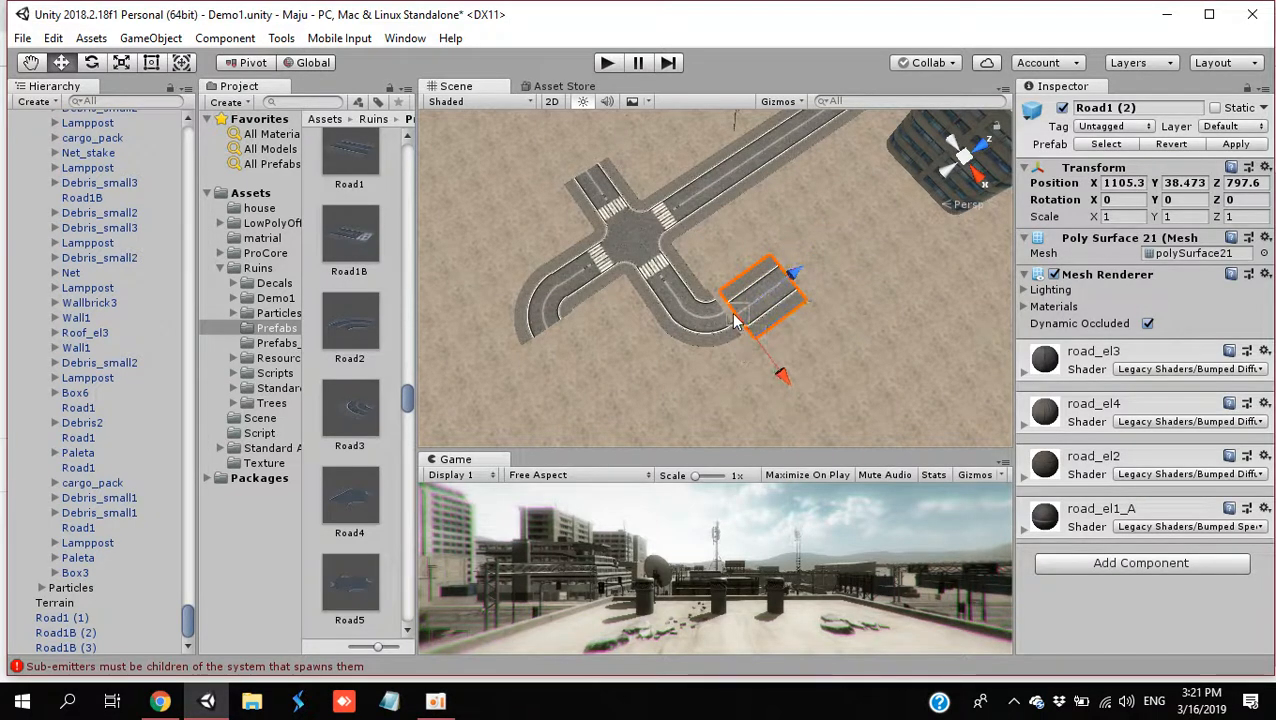
{"action": "mouse_move", "coordinate": [731, 312]}
{"action": "left_mouse_down"}
{"action": "mouse_move", "coordinate": [712, 330]}
{"action": "mouse_move", "coordinate": [745, 305]}
{"action": "mouse_move", "coordinate": [739, 318]}
{"action": "left_mouse_up"}
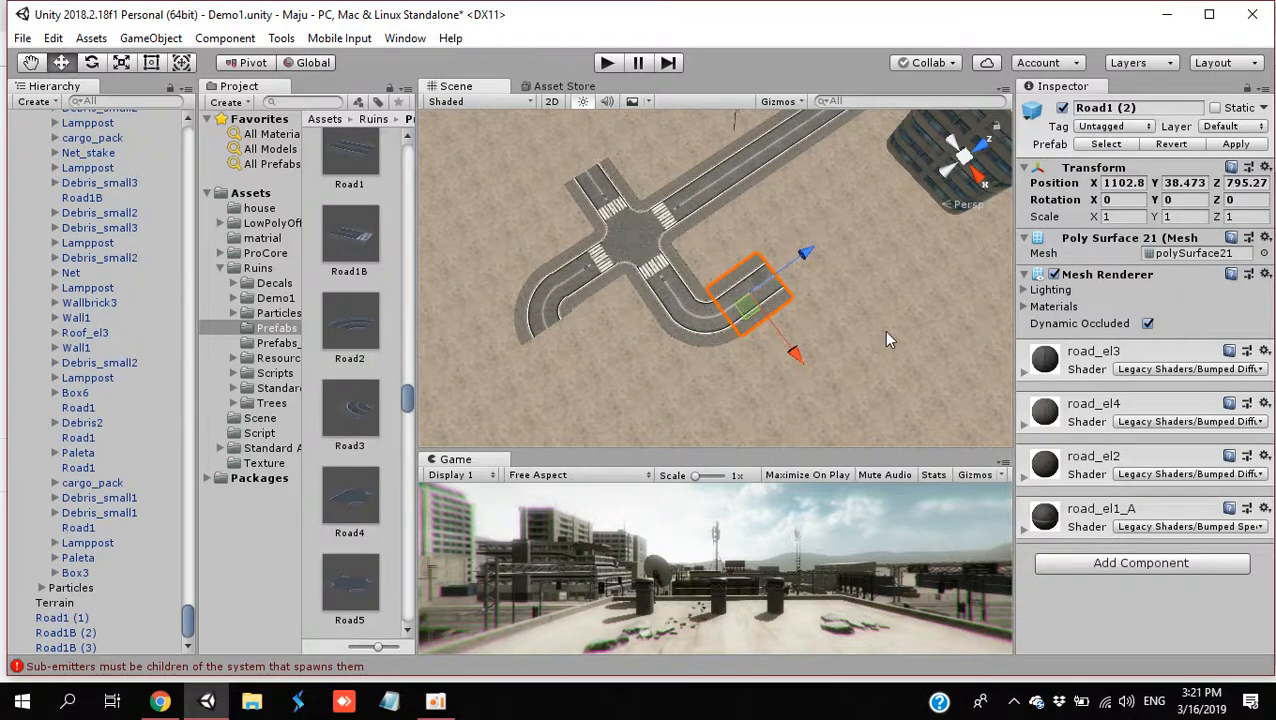
{"action": "left_click", "coordinate": [885, 338]}
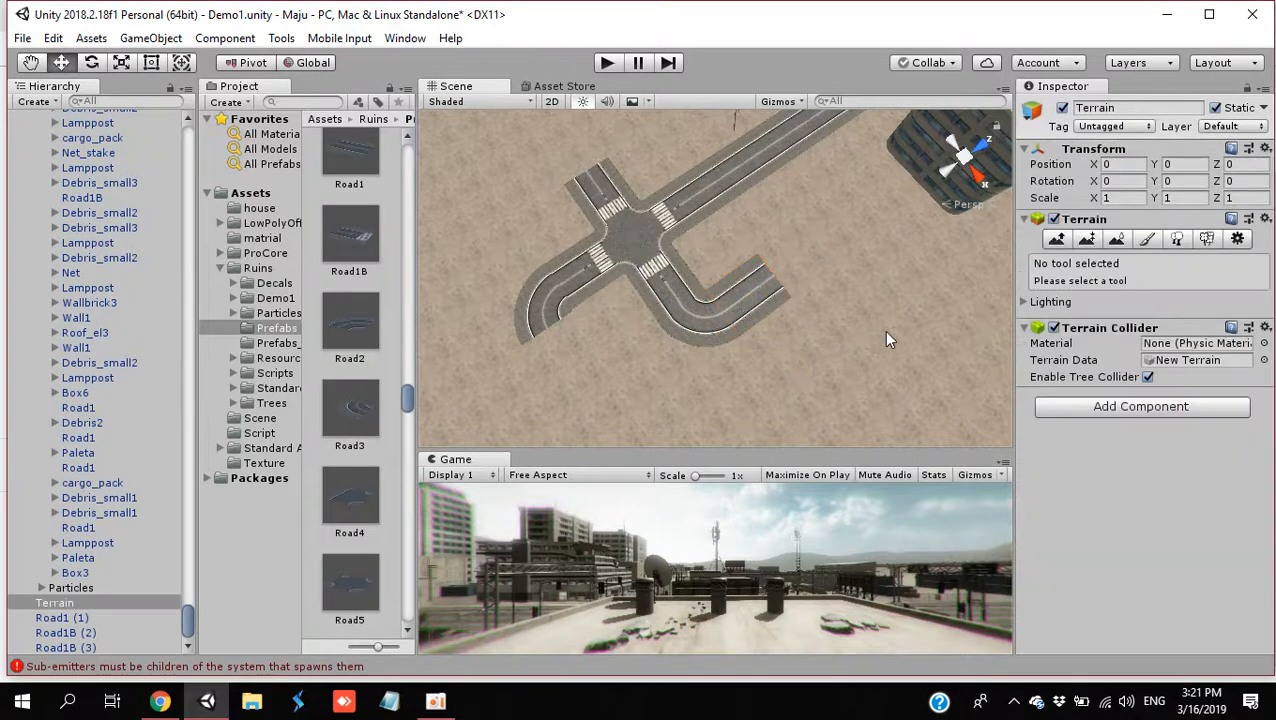
Step: Vertex-snap the Road2 curve onto the end of the adjoining Road1B arm
{"action": "left_click", "coordinate": [543, 316]}
{"action": "key", "text": "v"}
{"action": "left_click_drag", "start_coordinate": [557, 291], "coordinate": [558, 290]}
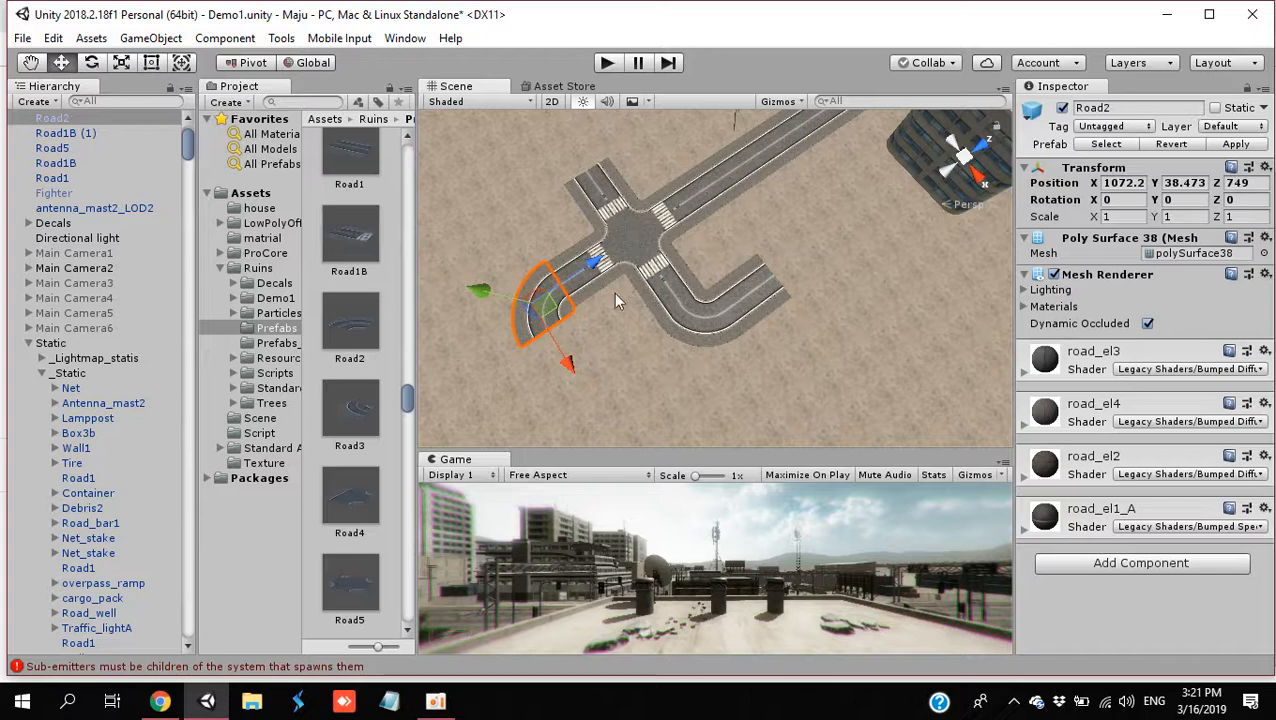
Step: Duplicate the Road2 curve, set the copy's Y rotation to 180, and vertex-snap it onto the original curve's free end to form an S-bend
{"action": "key", "text": "ctrl+d"}
{"action": "left_click_drag", "start_coordinate": [571, 357], "coordinate": [578, 428]}
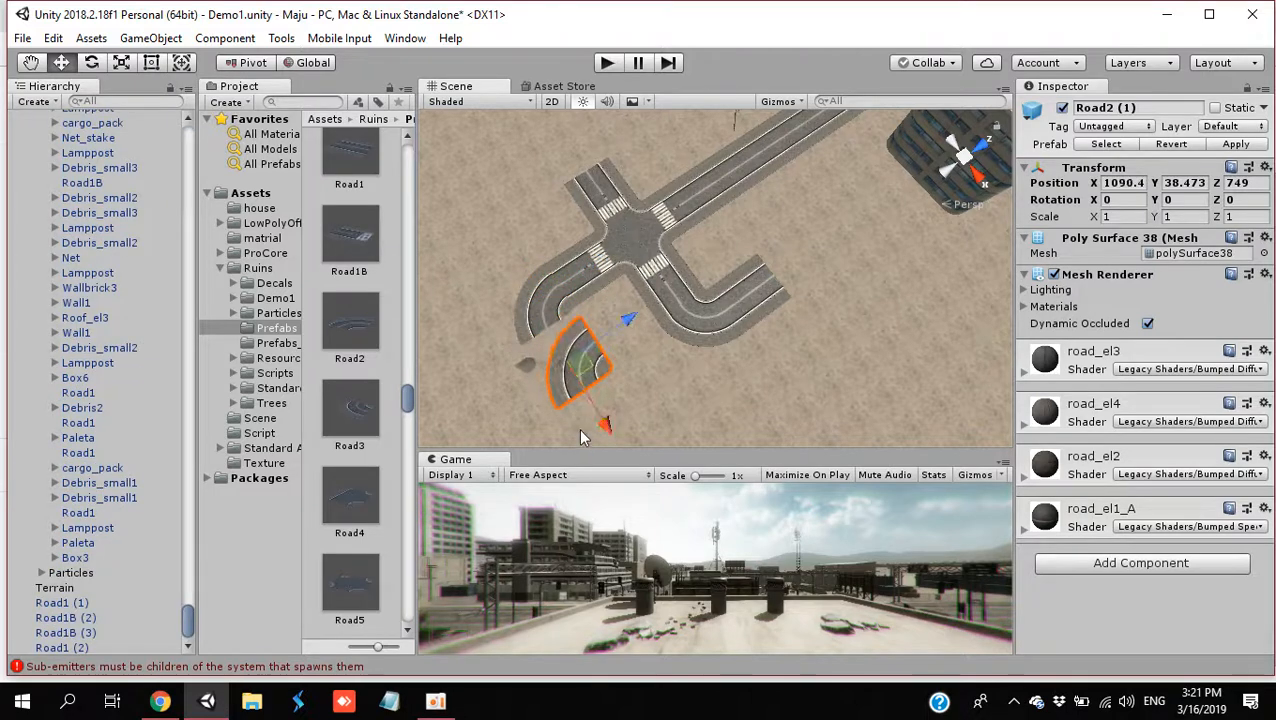
{"action": "left_click", "coordinate": [1179, 201]}
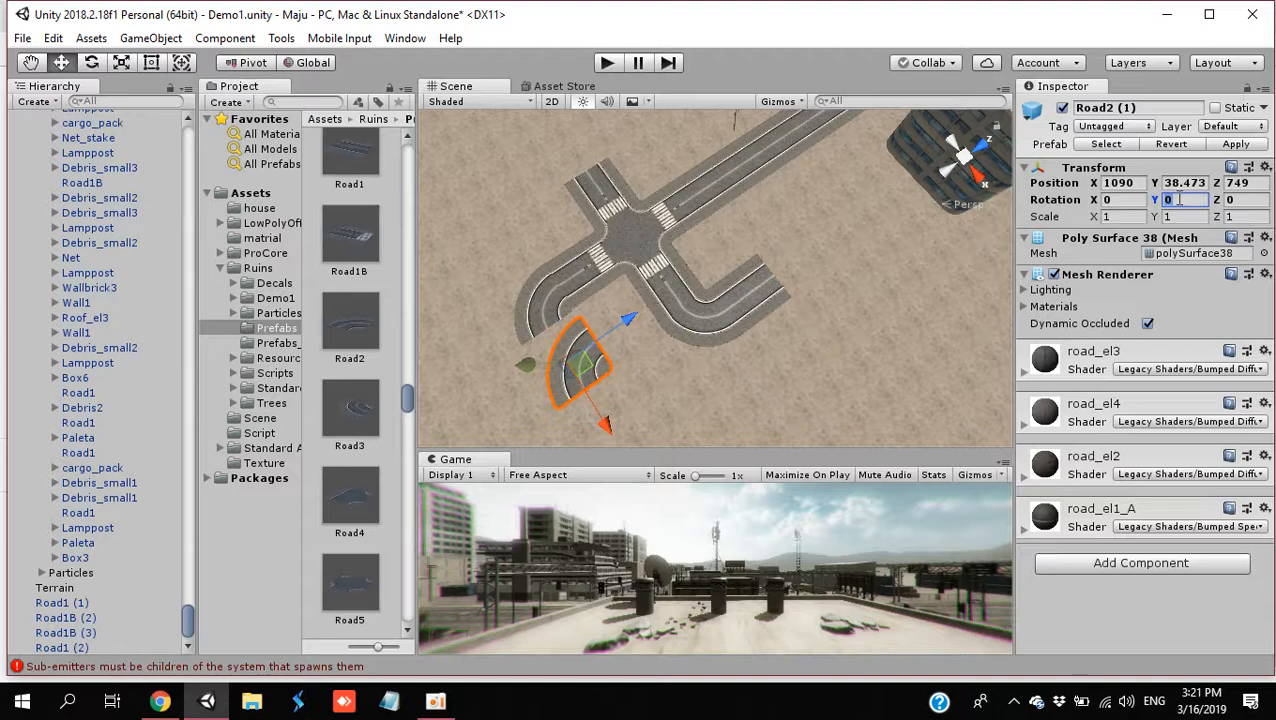
{"action": "type", "text": "180"}
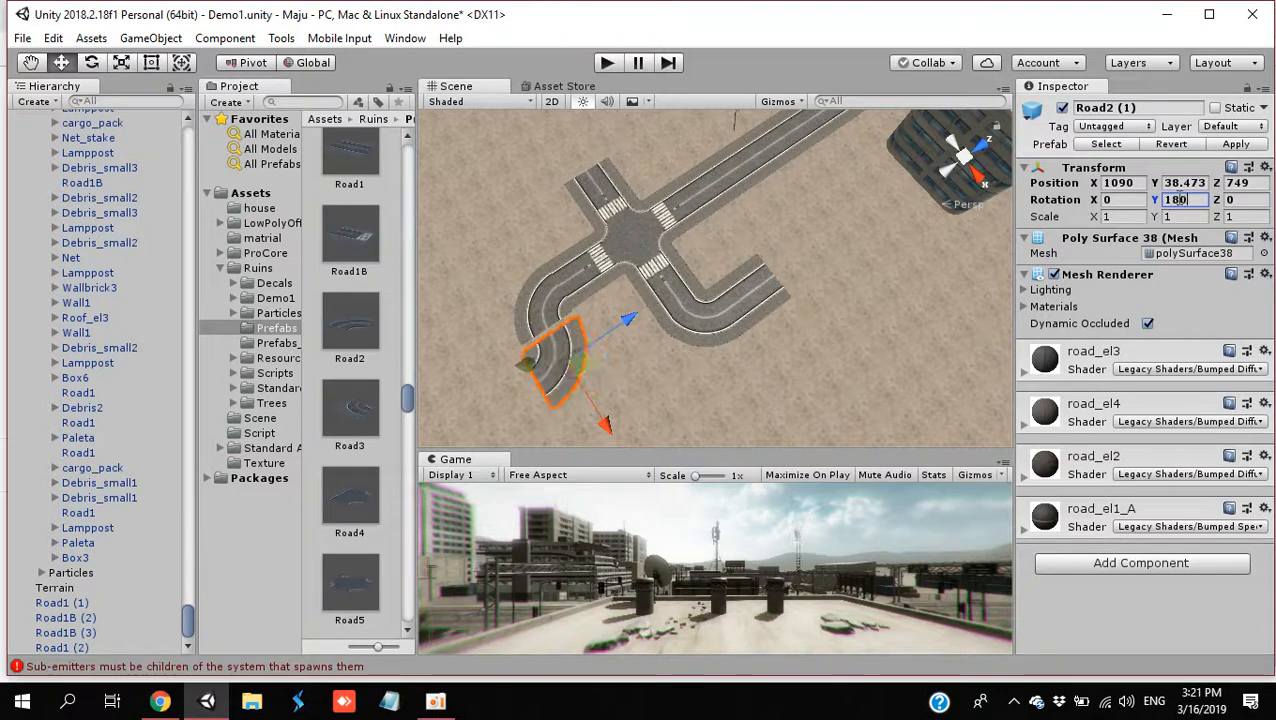
{"action": "left_click_drag", "start_coordinate": [625, 321], "coordinate": [619, 324]}
{"action": "left_click_drag", "start_coordinate": [557, 355], "coordinate": [548, 340]}
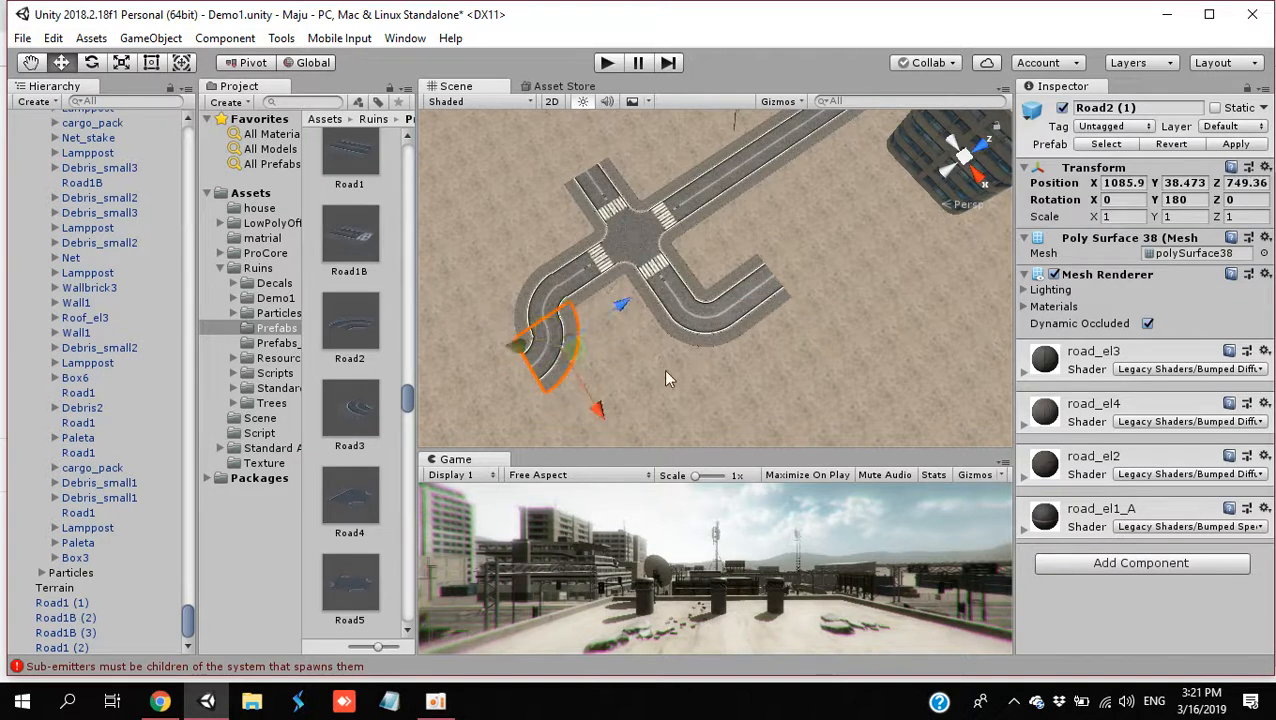
{"action": "left_click", "coordinate": [663, 369]}
Step: Duplicate the rotated Road2 curve and move the copy onto the free end of the straight piece after the Road3 curve
{"action": "left_click_drag", "start_coordinate": [663, 369], "coordinate": [624, 347], "text": "alt"}
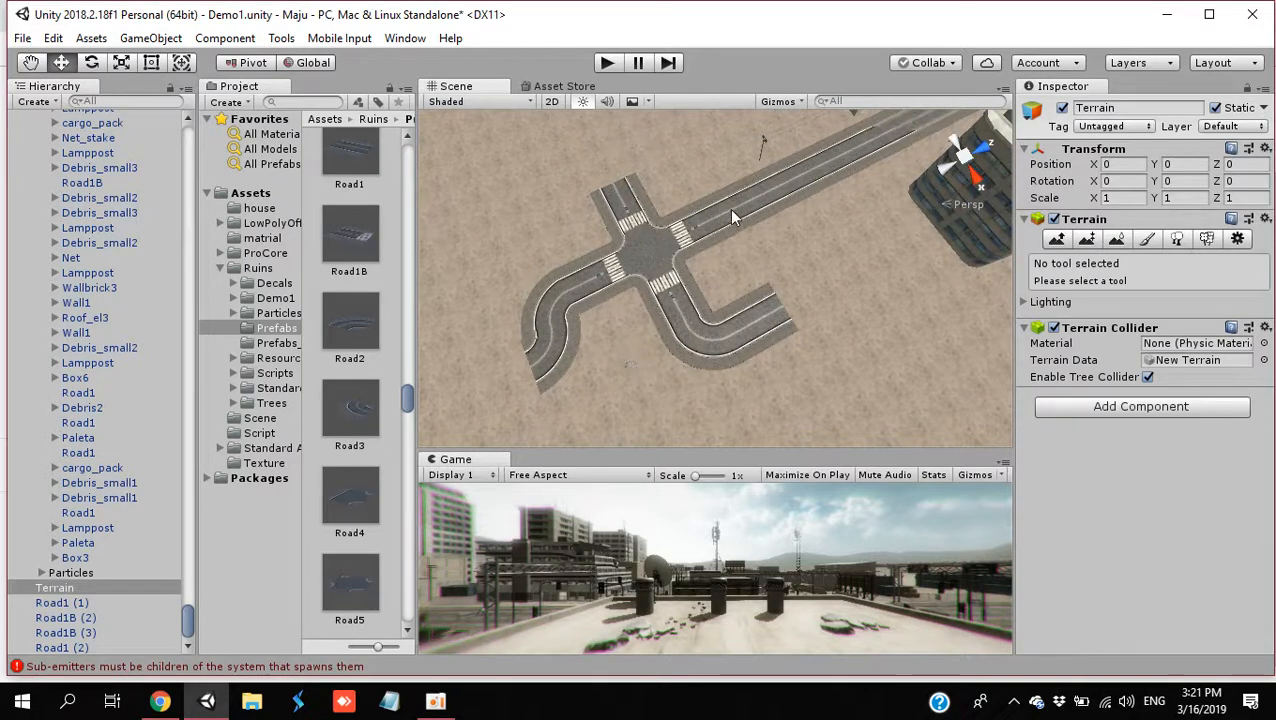
{"action": "left_click", "coordinate": [557, 366]}
{"action": "key", "text": "ctrl+d"}
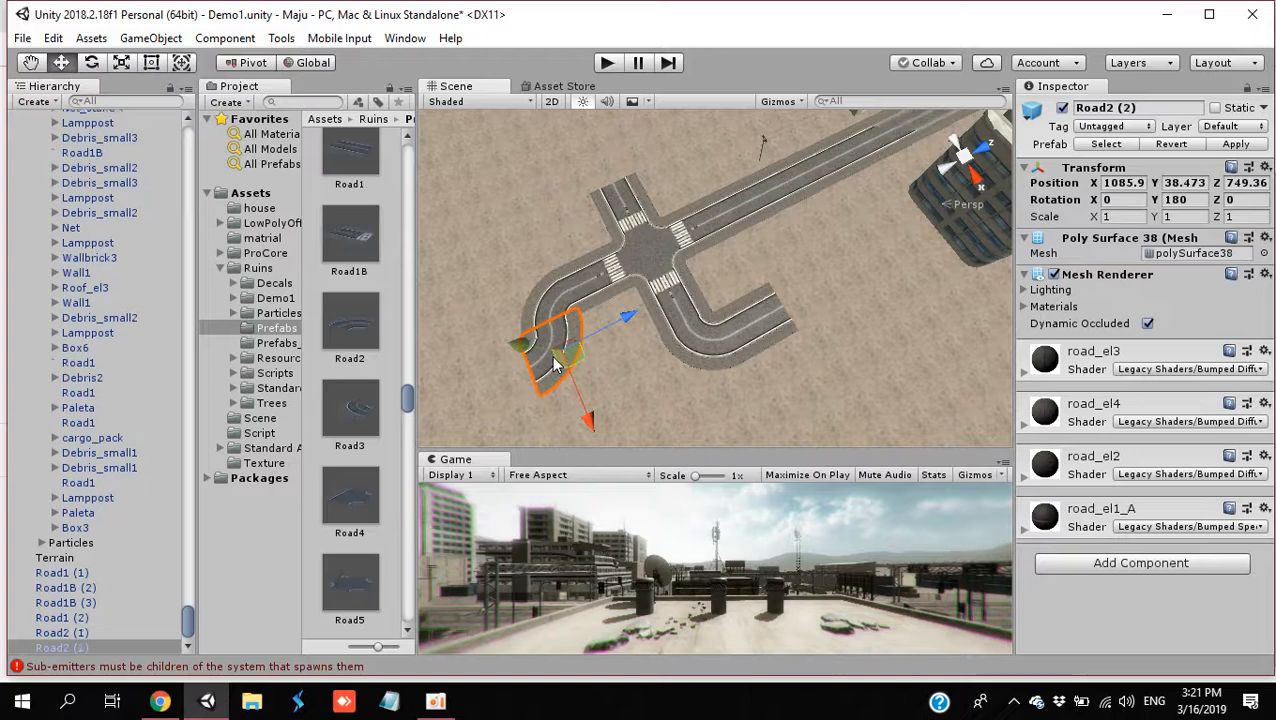
{"action": "left_click_drag", "start_coordinate": [625, 317], "coordinate": [868, 286]}
{"action": "left_click_drag", "start_coordinate": [854, 343], "coordinate": [808, 328]}
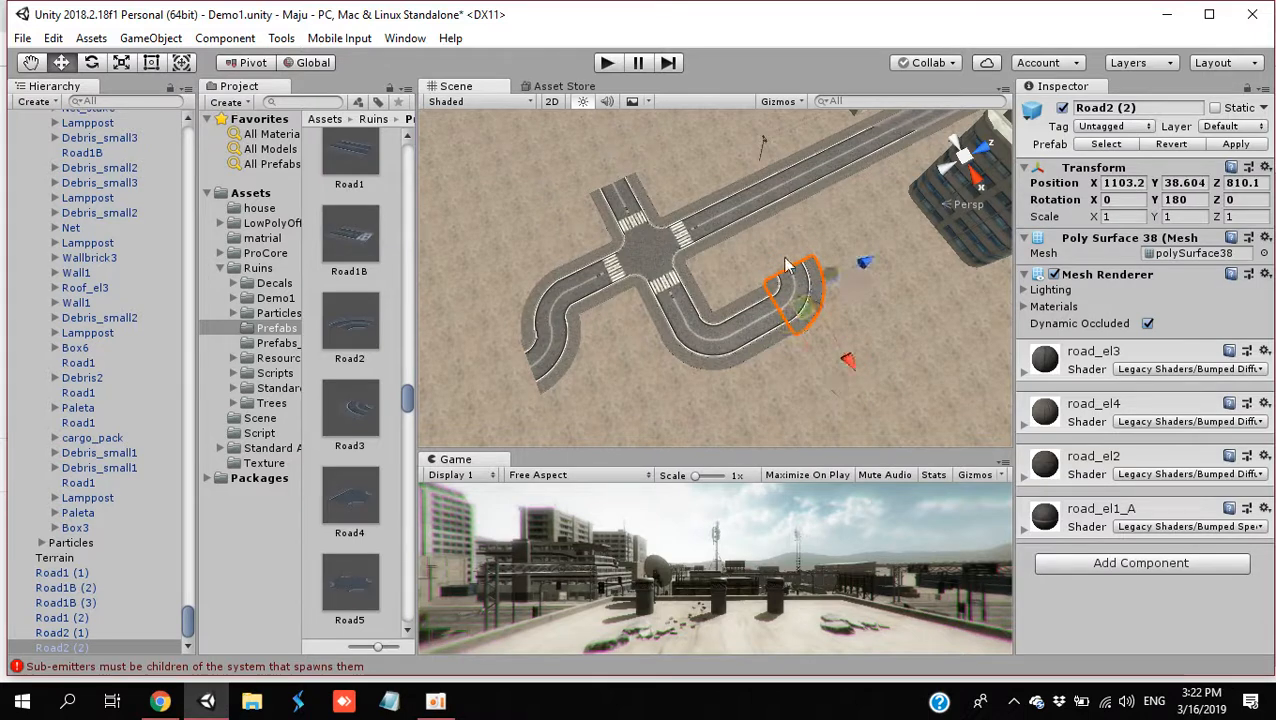
Step: Set the Y rotation of the straight main-road piece facing the last Road2 curve to 90 and move it to that curve's free end
{"action": "left_click", "coordinate": [757, 216]}
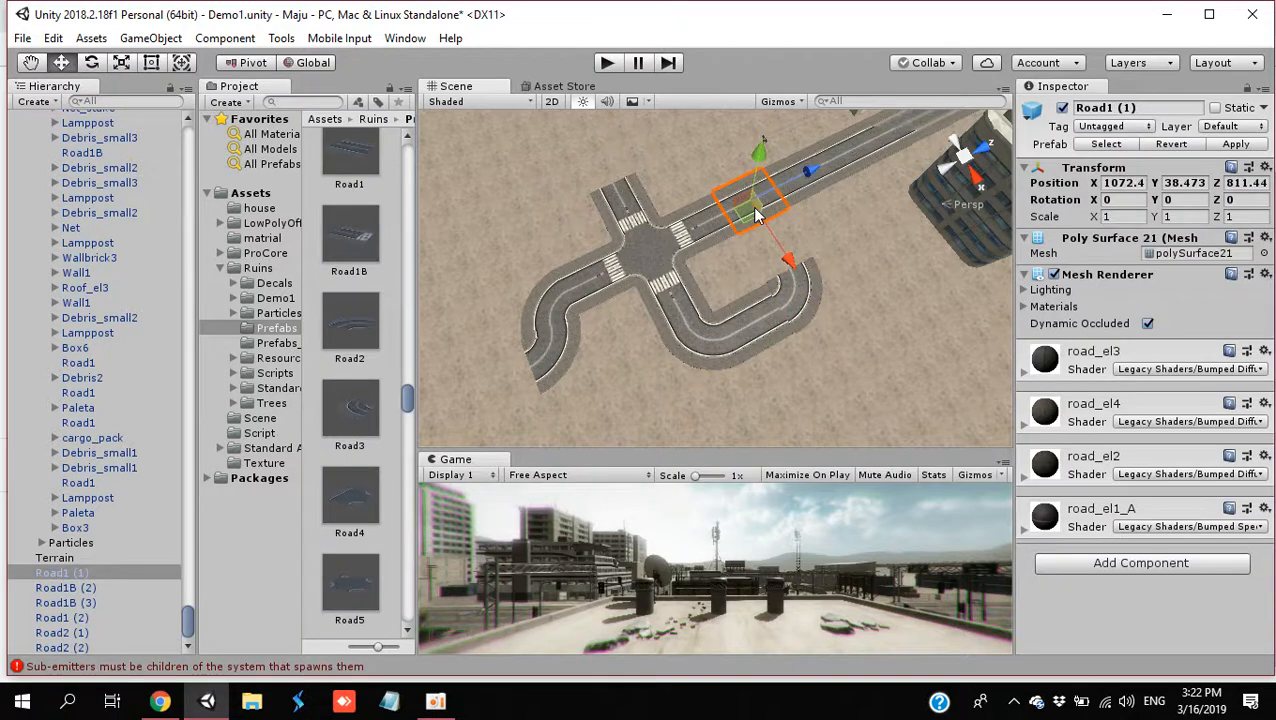
{"action": "left_click", "coordinate": [1179, 199]}
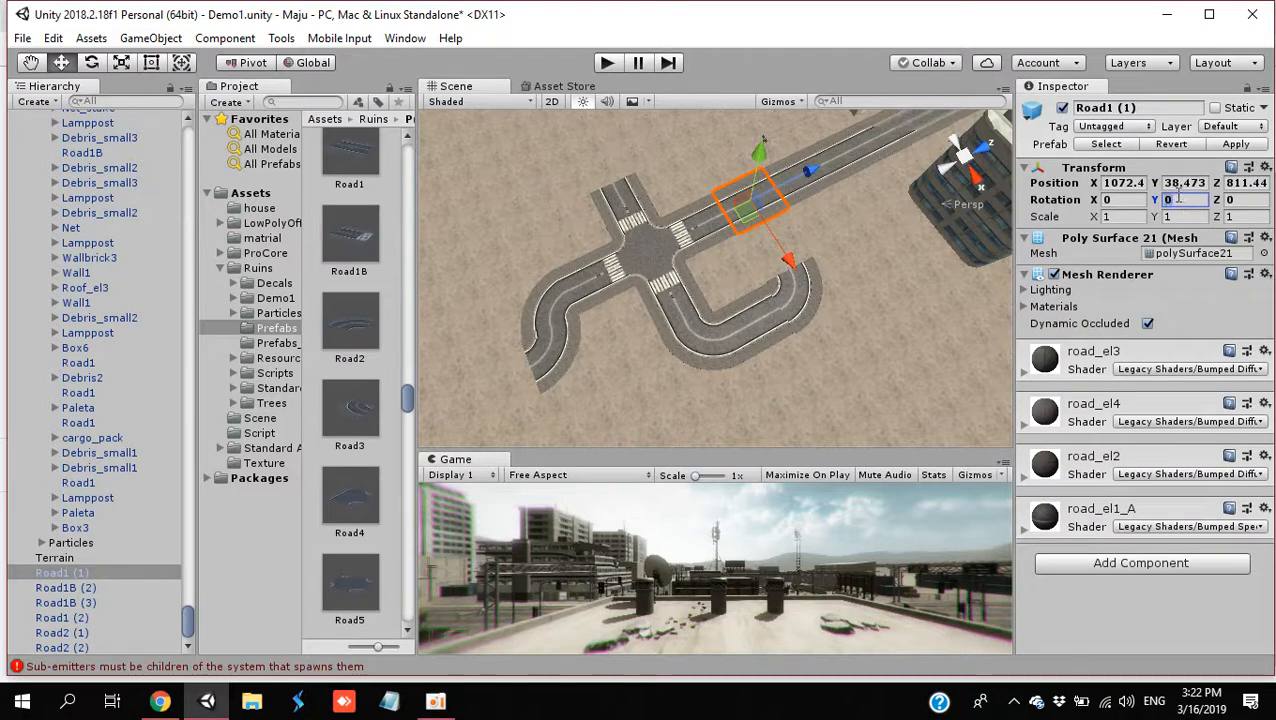
{"action": "type", "text": "90"}
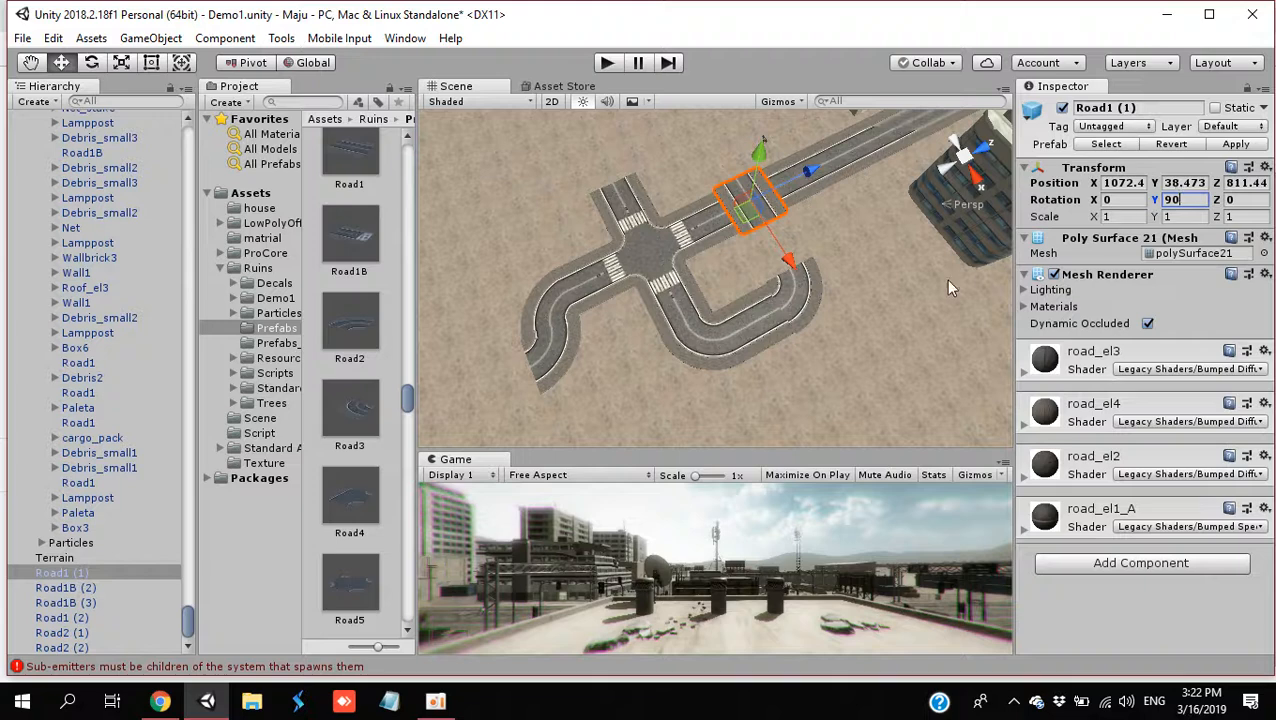
{"action": "left_click_drag", "start_coordinate": [787, 265], "coordinate": [815, 300]}
{"action": "right_click_drag", "start_coordinate": [797, 308], "coordinate": [680, 342]}
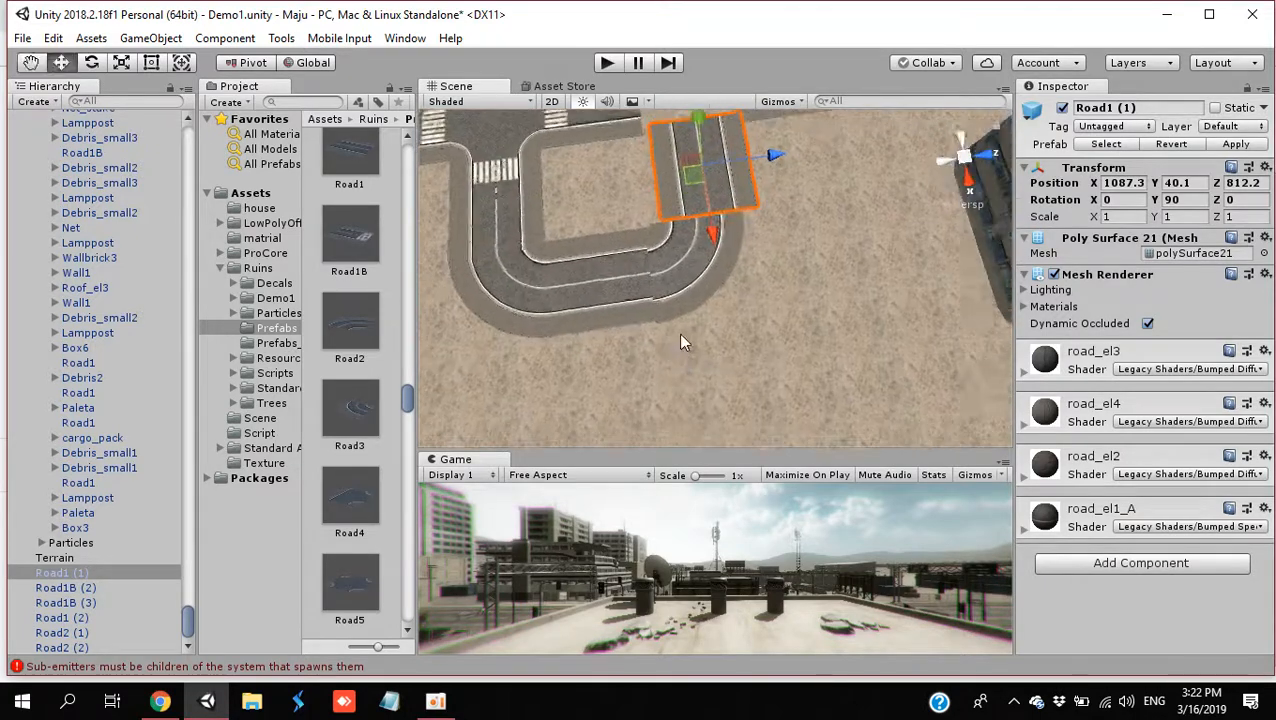
Step: Vertex-snap the Road2 curve at the loop's far corner onto the end of the adjoining straight piece
{"action": "left_click", "coordinate": [675, 304]}
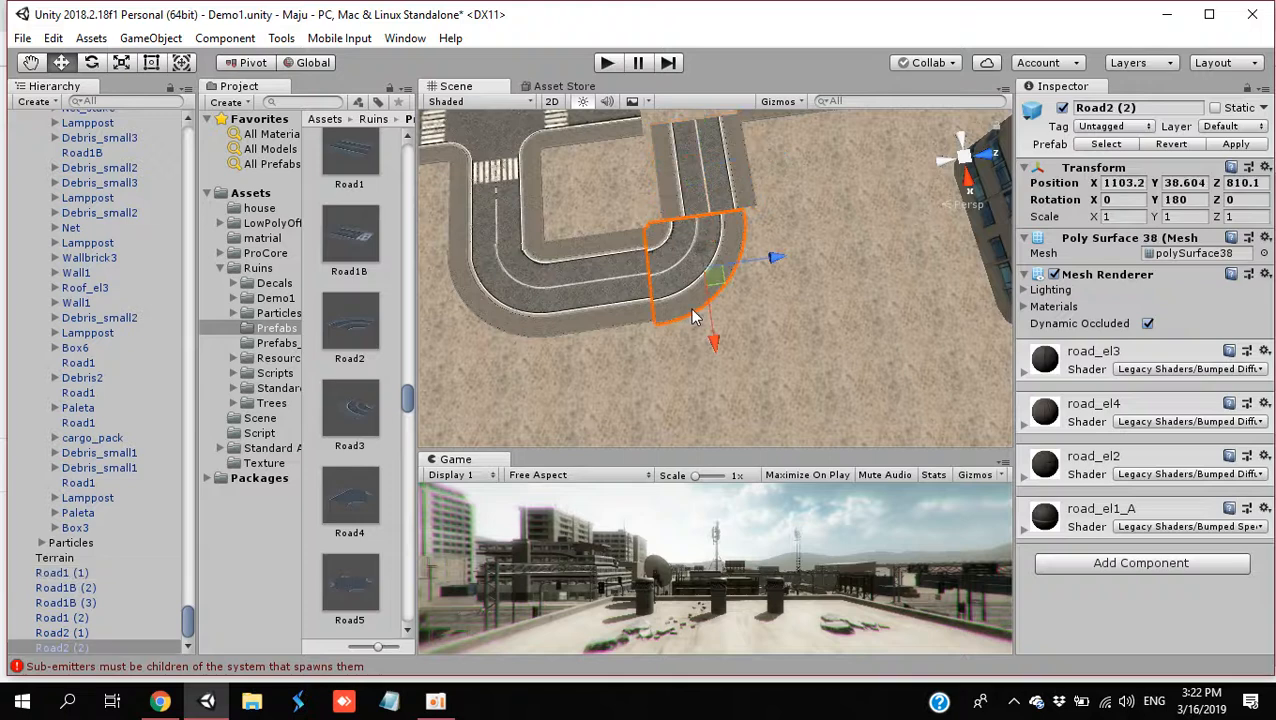
{"action": "key", "text": "v"}
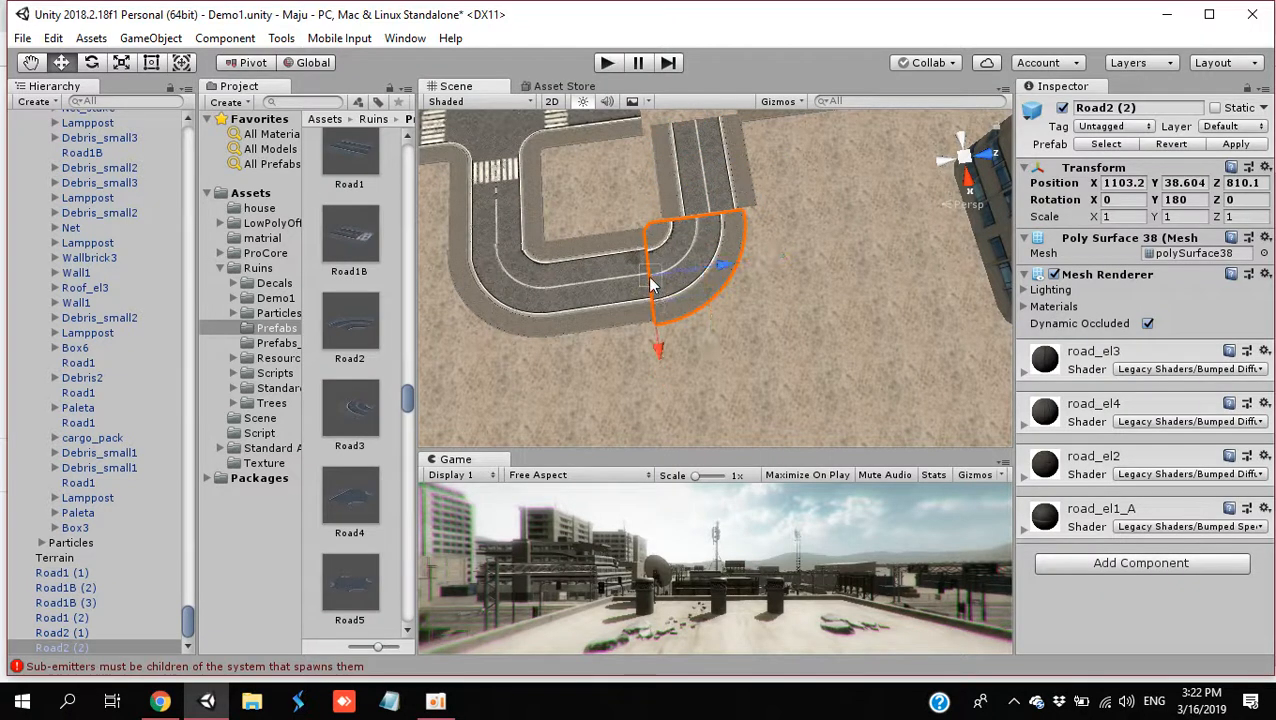
{"action": "left_click_drag", "start_coordinate": [652, 284], "coordinate": [650, 274]}
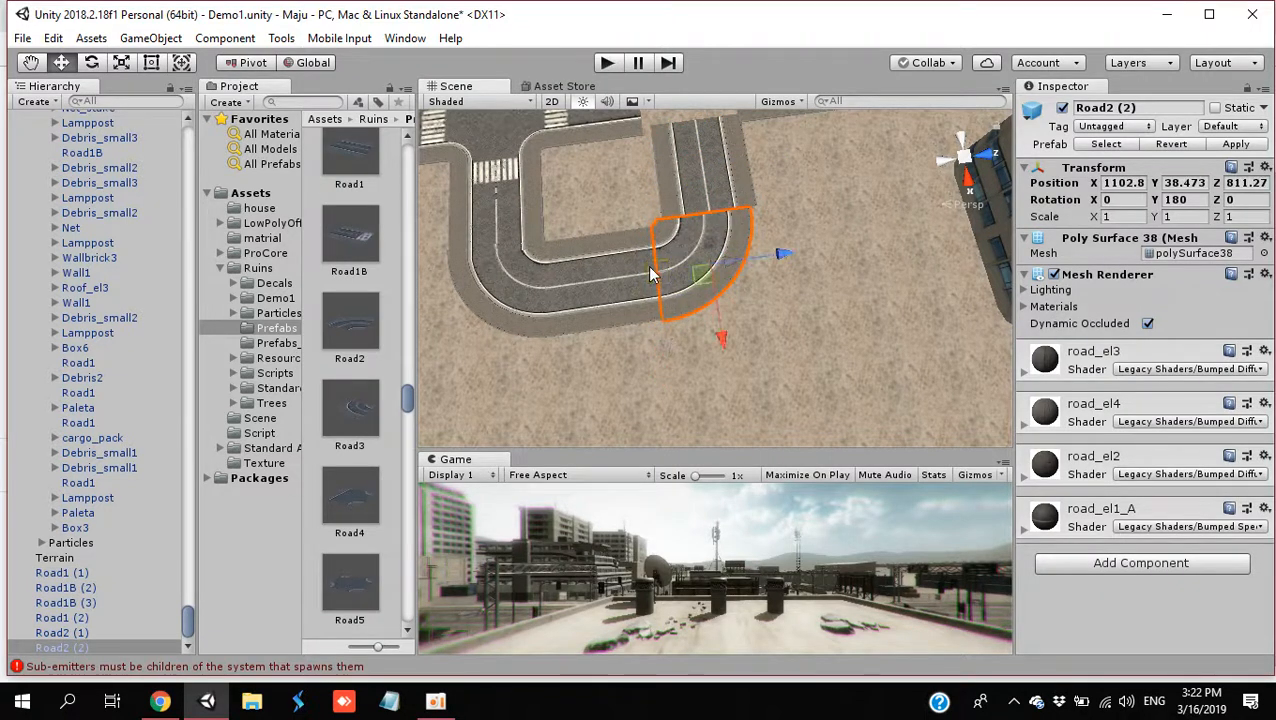
Step: Vertex-snap the rotated straight Road1 piece onto the free end of the Road2 curve
{"action": "left_click", "coordinate": [698, 168]}
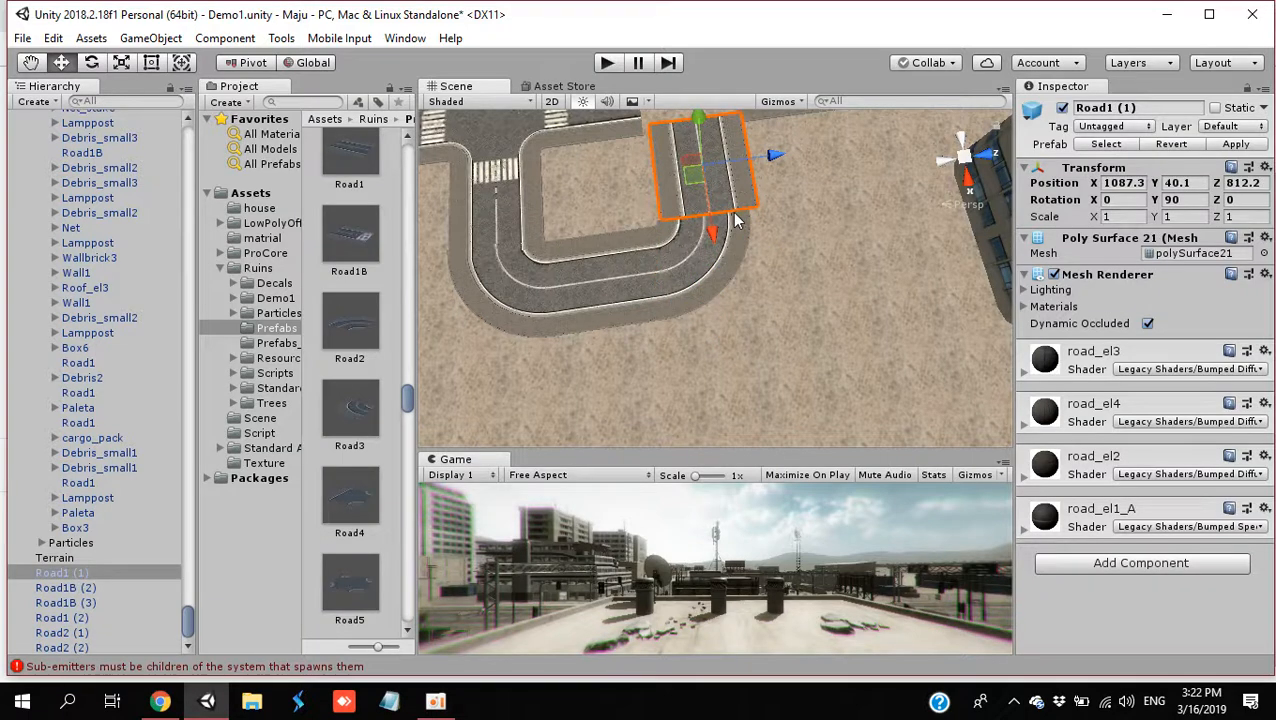
{"action": "key", "text": "v"}
{"action": "left_click_drag", "start_coordinate": [716, 221], "coordinate": [703, 221]}
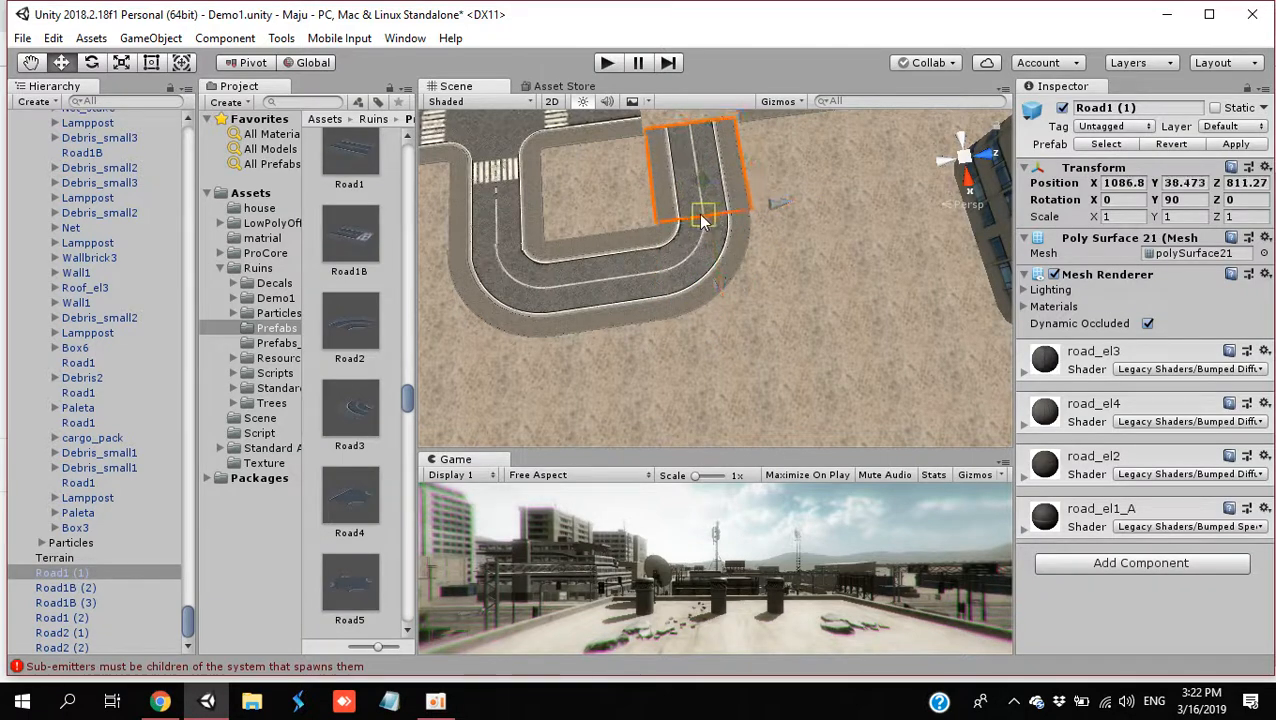
Step: Duplicate the Road5 intersection and vertex-snap the copy into the main-road gap, joining it to the rotated straight piece
{"action": "key", "text": "alt"}
{"action": "left_click_drag", "start_coordinate": [789, 186], "coordinate": [550, 185], "text": "alt"}
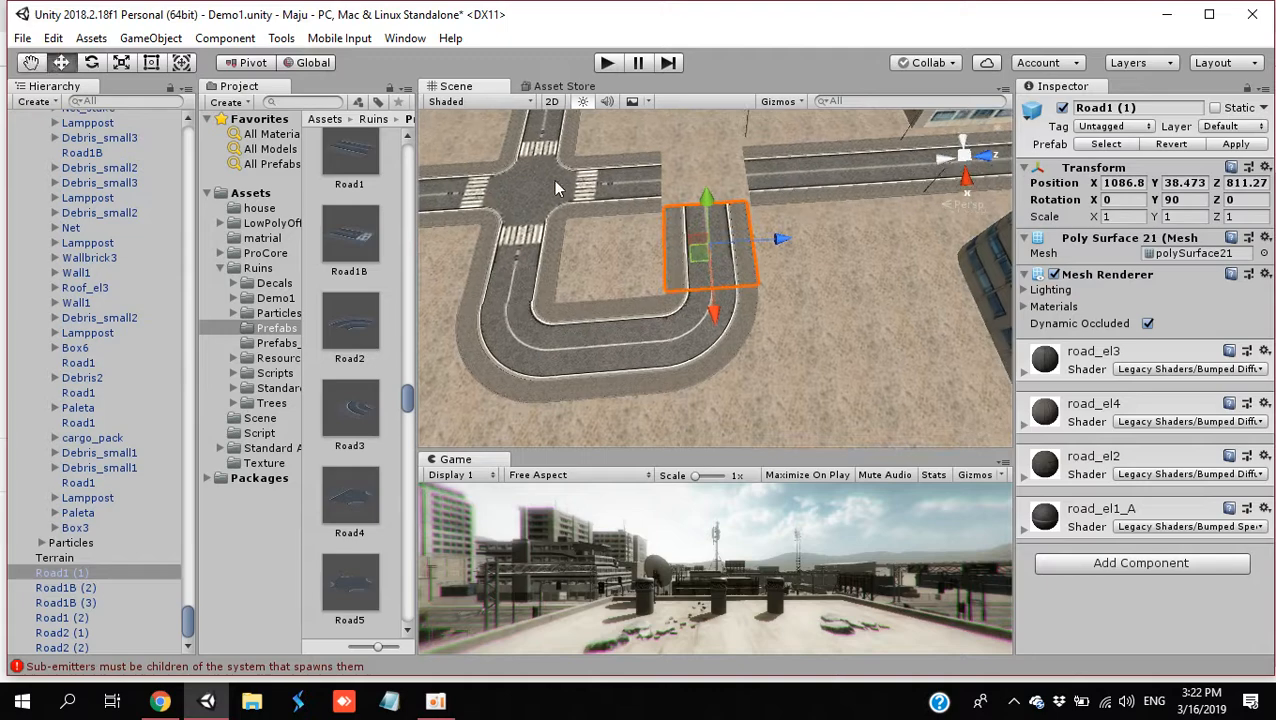
{"action": "left_click", "coordinate": [543, 182]}
{"action": "key", "text": "ctrl+d"}
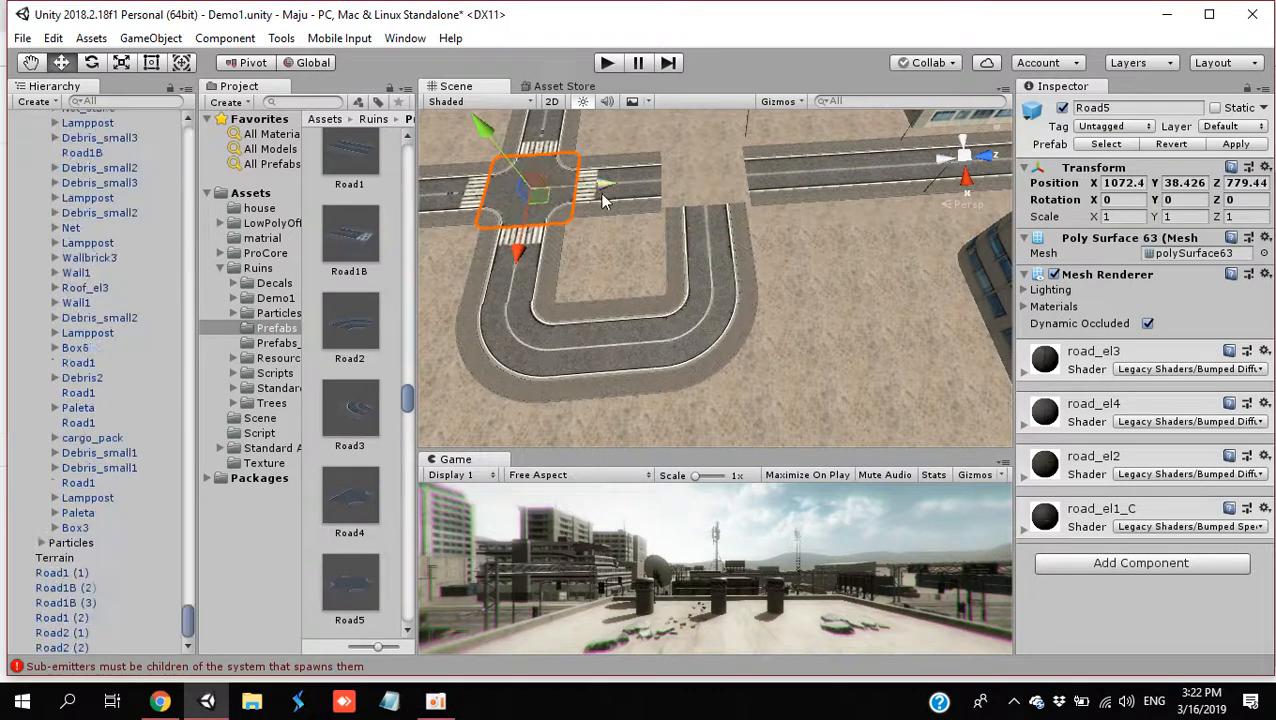
{"action": "left_click_drag", "start_coordinate": [610, 190], "coordinate": [699, 217]}
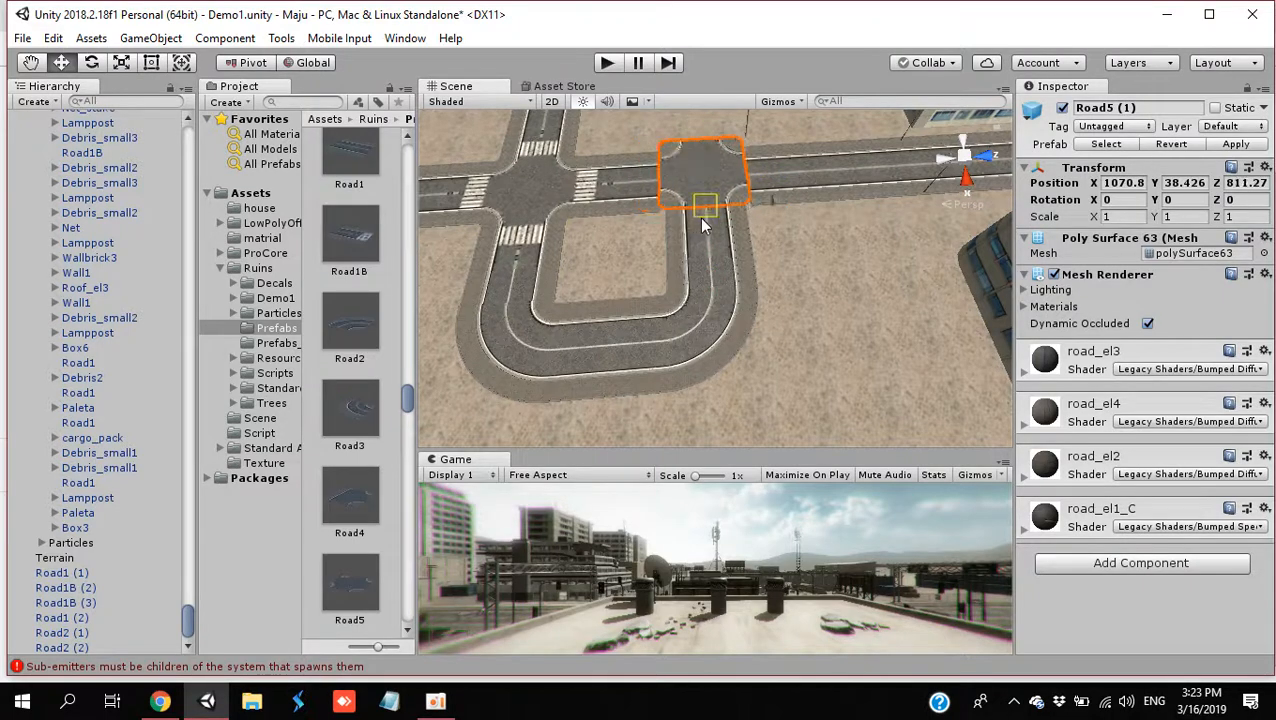
Step: Place the build4_LOD0 building prefab on the open ground beside the extended main road
{"action": "left_click_drag", "start_coordinate": [862, 300], "coordinate": [815, 300], "text": "alt"}
{"action": "left_click_drag", "start_coordinate": [744, 259], "coordinate": [700, 290], "text": "alt"}
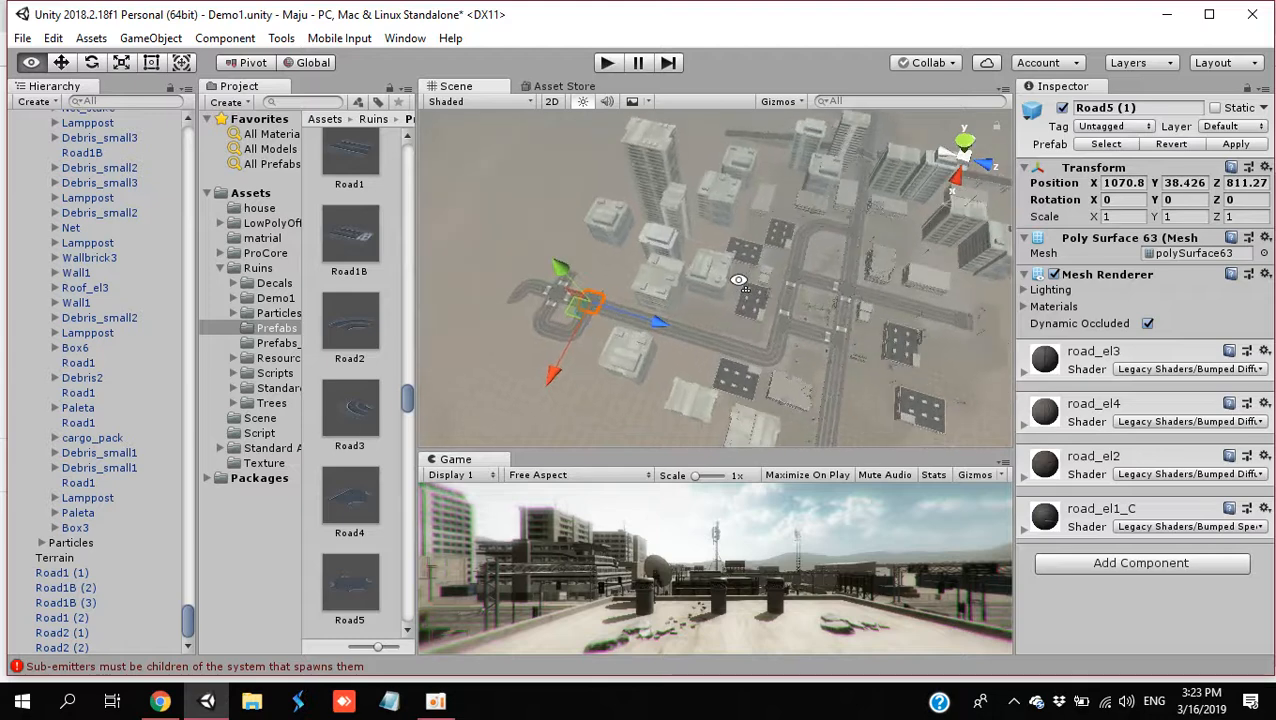
{"action": "scroll", "coordinate": [689, 295], "scroll_direction": "up", "scroll_amount": 3}
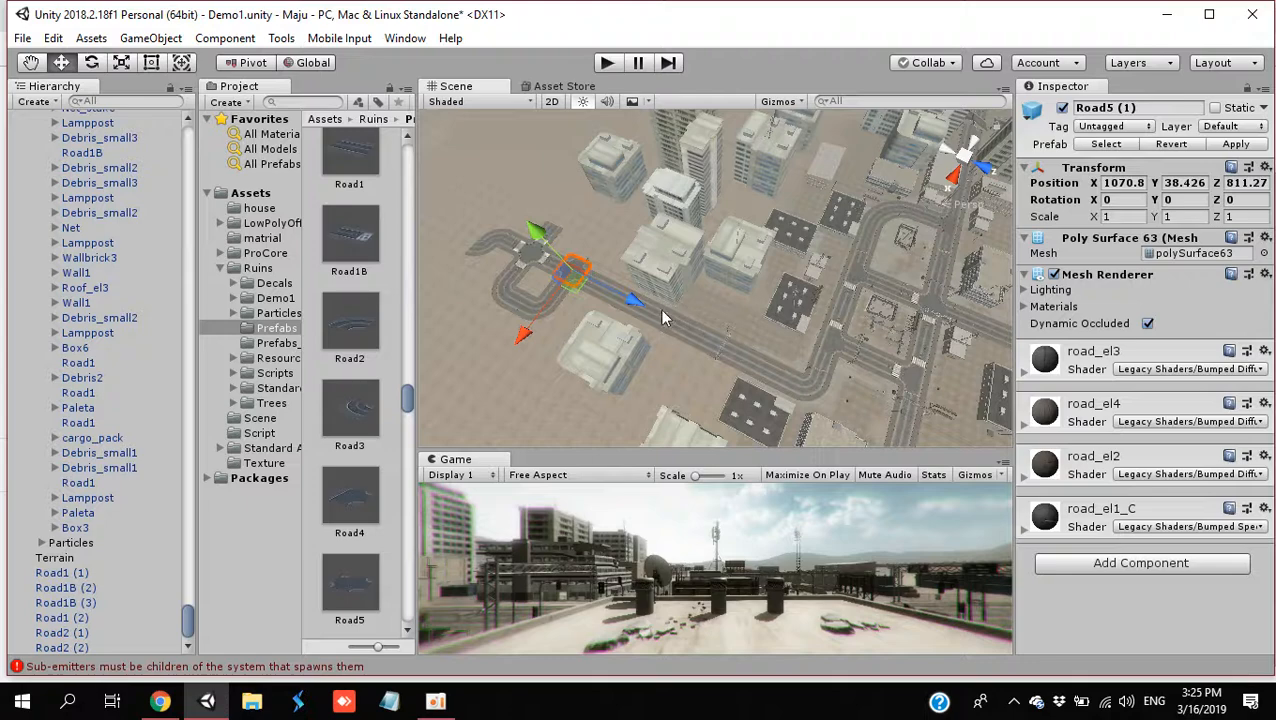
{"action": "left_click_drag", "start_coordinate": [605, 328], "coordinate": [740, 118], "text": "alt"}
{"action": "scroll", "coordinate": [461, 271], "scroll_direction": "up", "scroll_amount": 10, "text": "alt"}
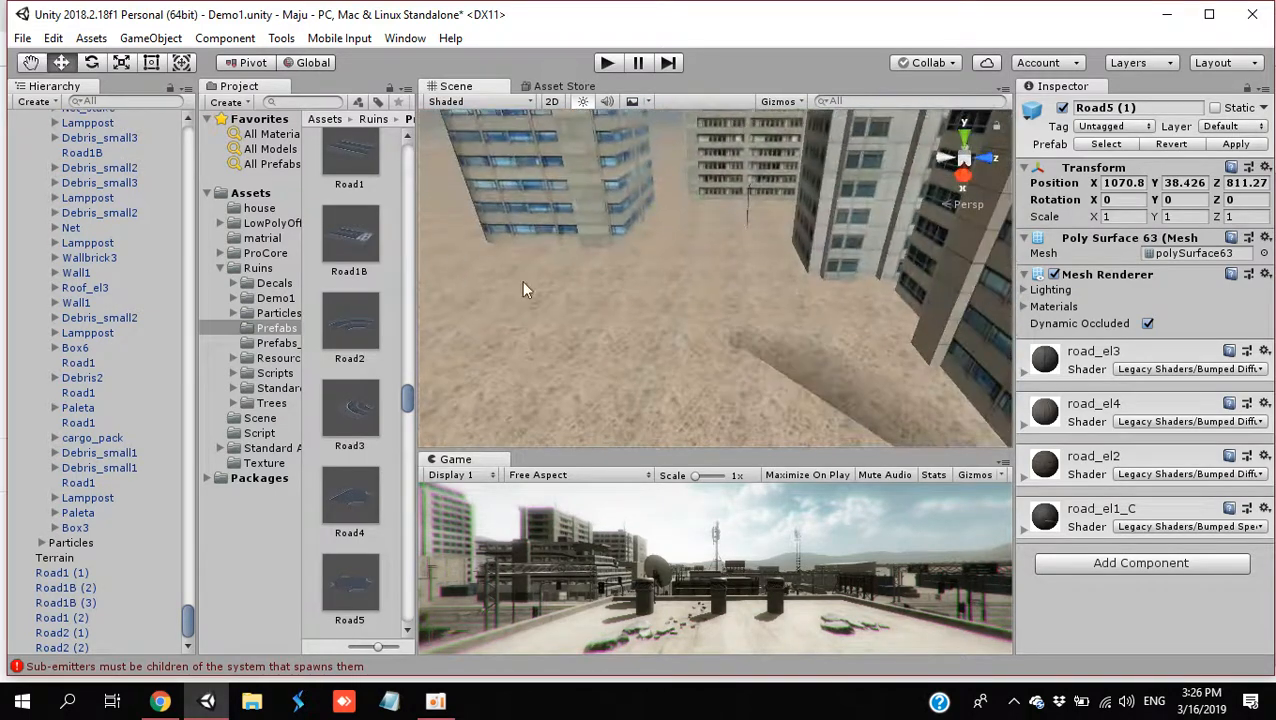
{"action": "left_click_drag", "start_coordinate": [407, 405], "coordinate": [413, 284]}
{"action": "left_click_drag", "start_coordinate": [413, 218], "coordinate": [413, 223]}
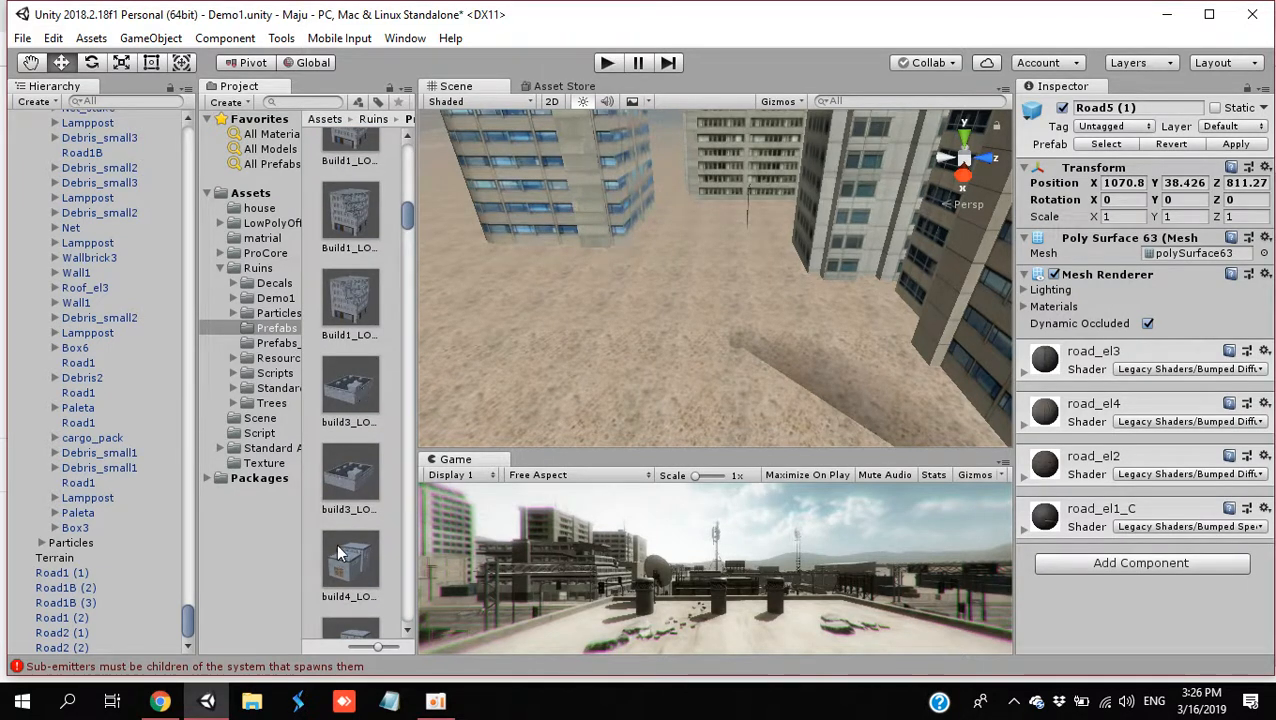
{"action": "left_click_drag", "start_coordinate": [350, 560], "coordinate": [770, 437]}
Step: Duplicate the power pole cables at the end of the roadside line and move the copy along Z to continue the line
{"action": "right_click_drag", "start_coordinate": [597, 308], "coordinate": [762, 426]}
{"action": "right_click_drag", "start_coordinate": [645, 330], "coordinate": [508, 400]}
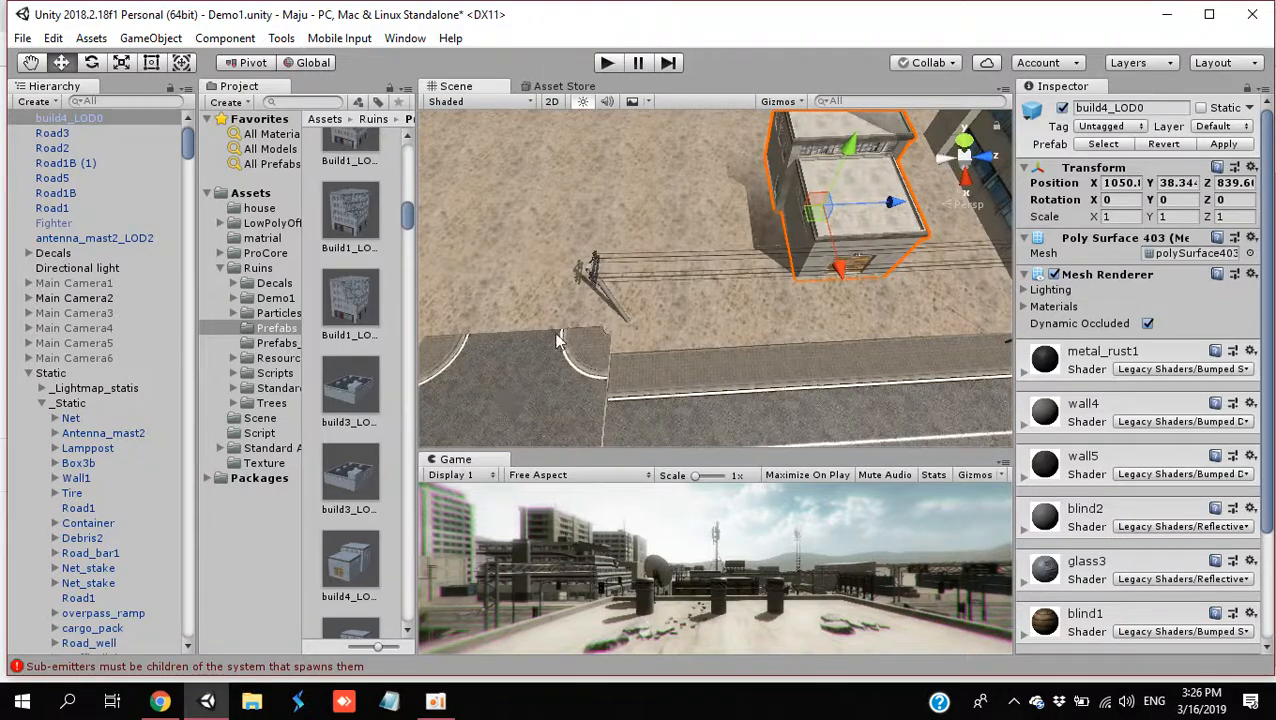
{"action": "left_click", "coordinate": [600, 284]}
{"action": "right_click_drag", "start_coordinate": [600, 284], "coordinate": [744, 255]}
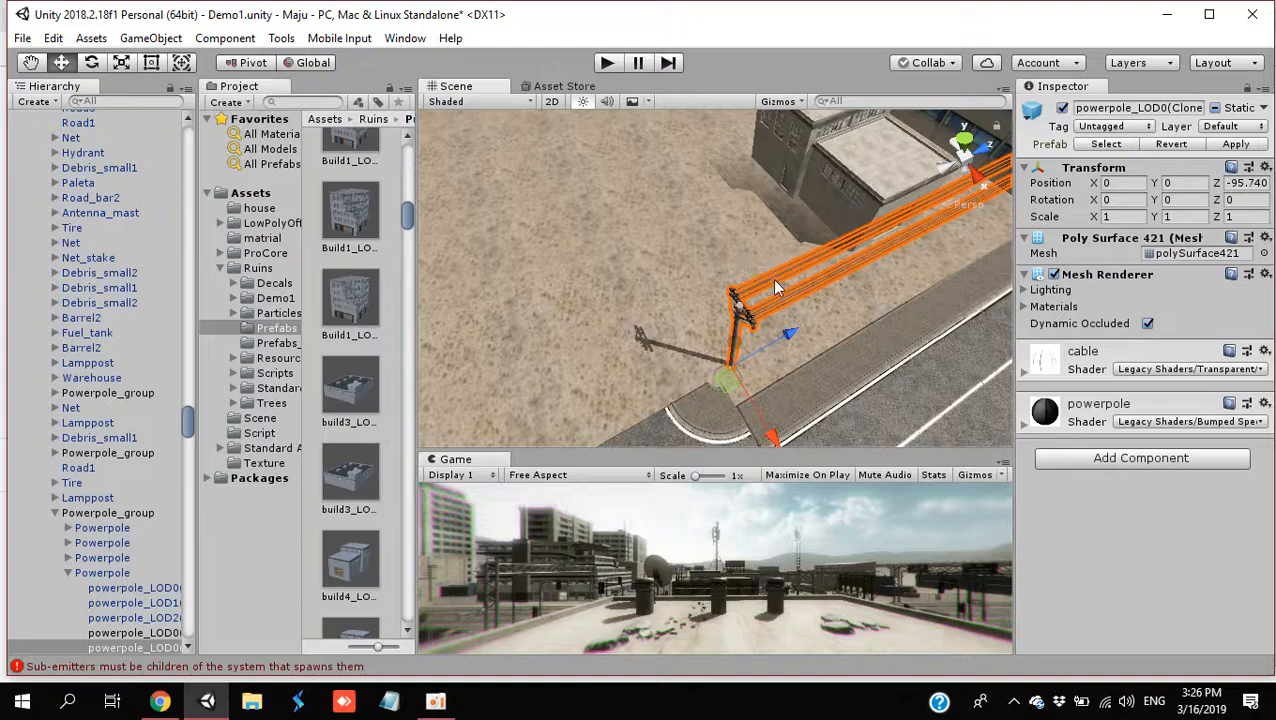
{"action": "left_click_drag", "start_coordinate": [789, 331], "coordinate": [257, 638]}
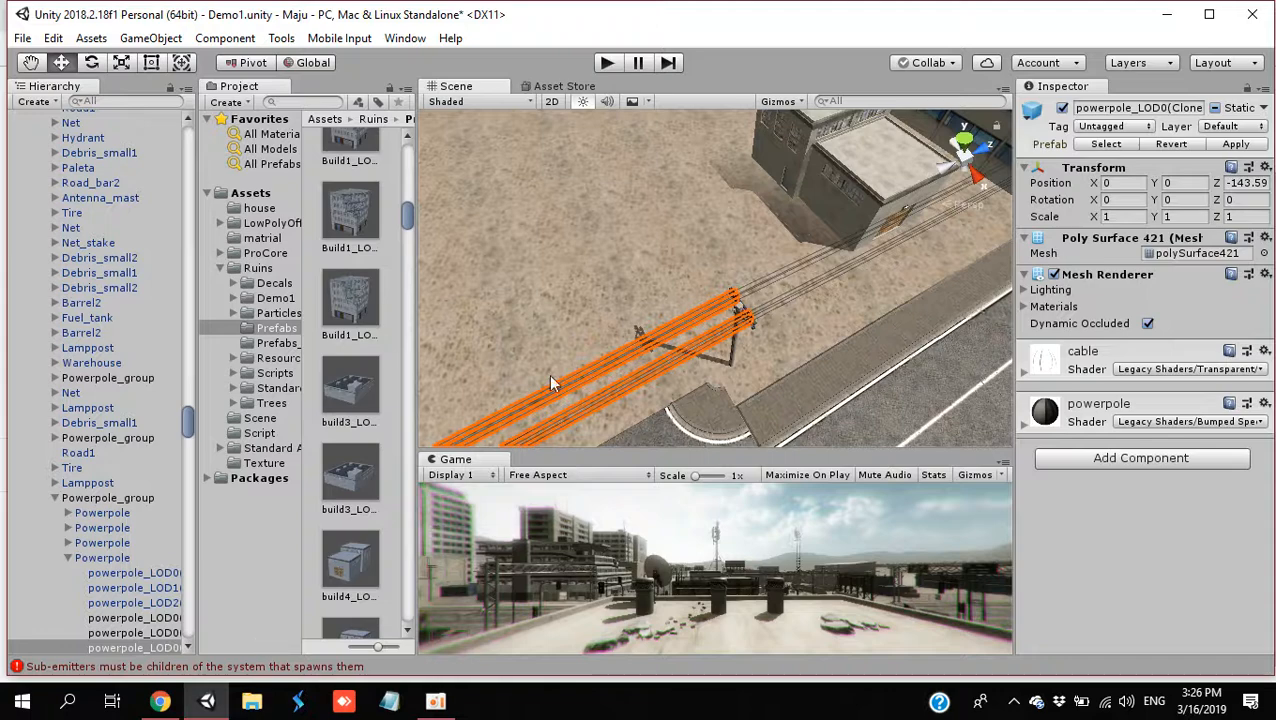
Step: Place the ruined Build1_LOD1 building prefab beside the build4_LOD0 building, along the power line
{"action": "right_click_drag", "start_coordinate": [574, 368], "coordinate": [502, 343]}
{"action": "left_click_drag", "start_coordinate": [352, 237], "coordinate": [695, 289]}
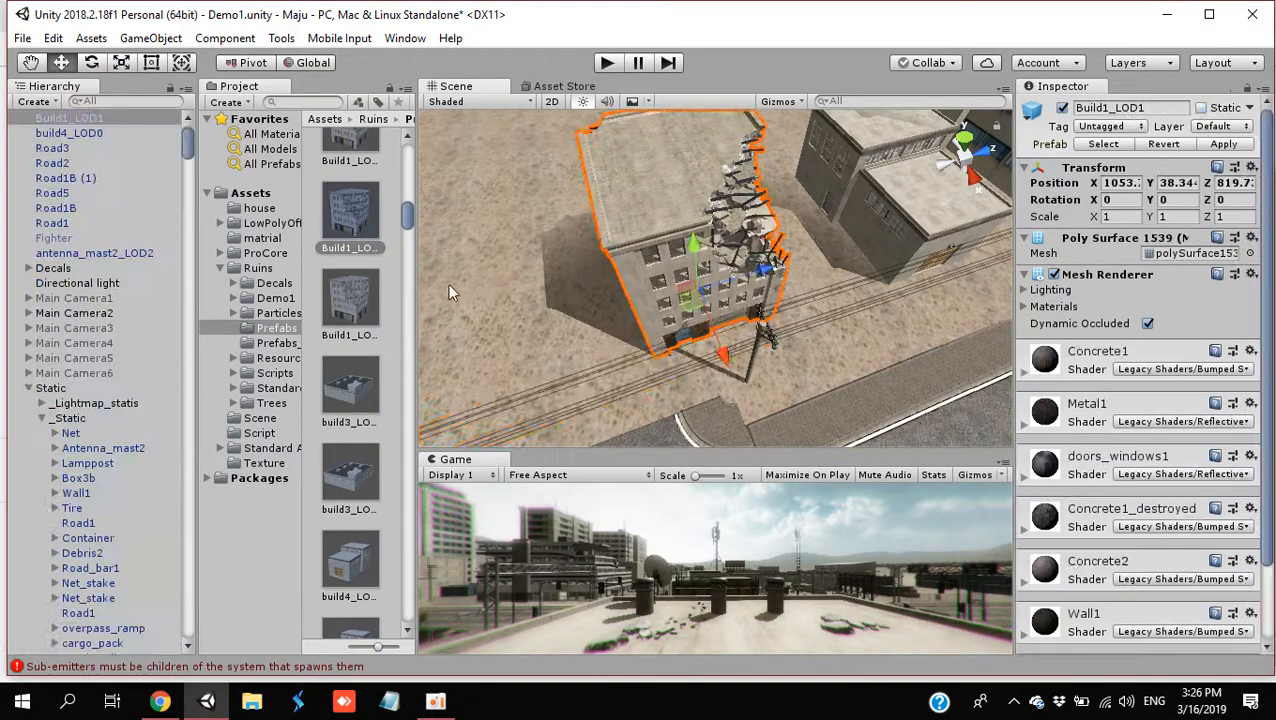
Step: Place the Traffic_LightB_LOD0 prefab on a sidewalk corner at the T-junction at the road's end
{"action": "right_click_drag", "start_coordinate": [588, 316], "coordinate": [168, 256]}
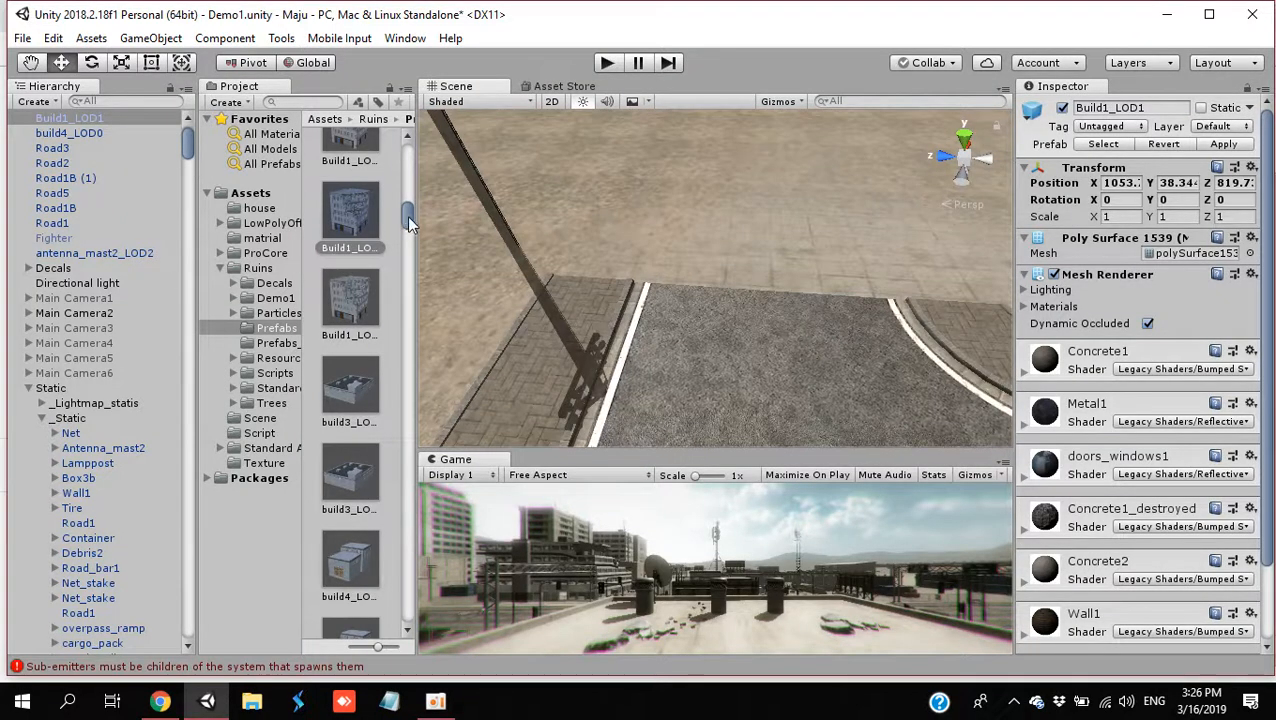
{"action": "left_click_drag", "start_coordinate": [408, 222], "coordinate": [405, 582]}
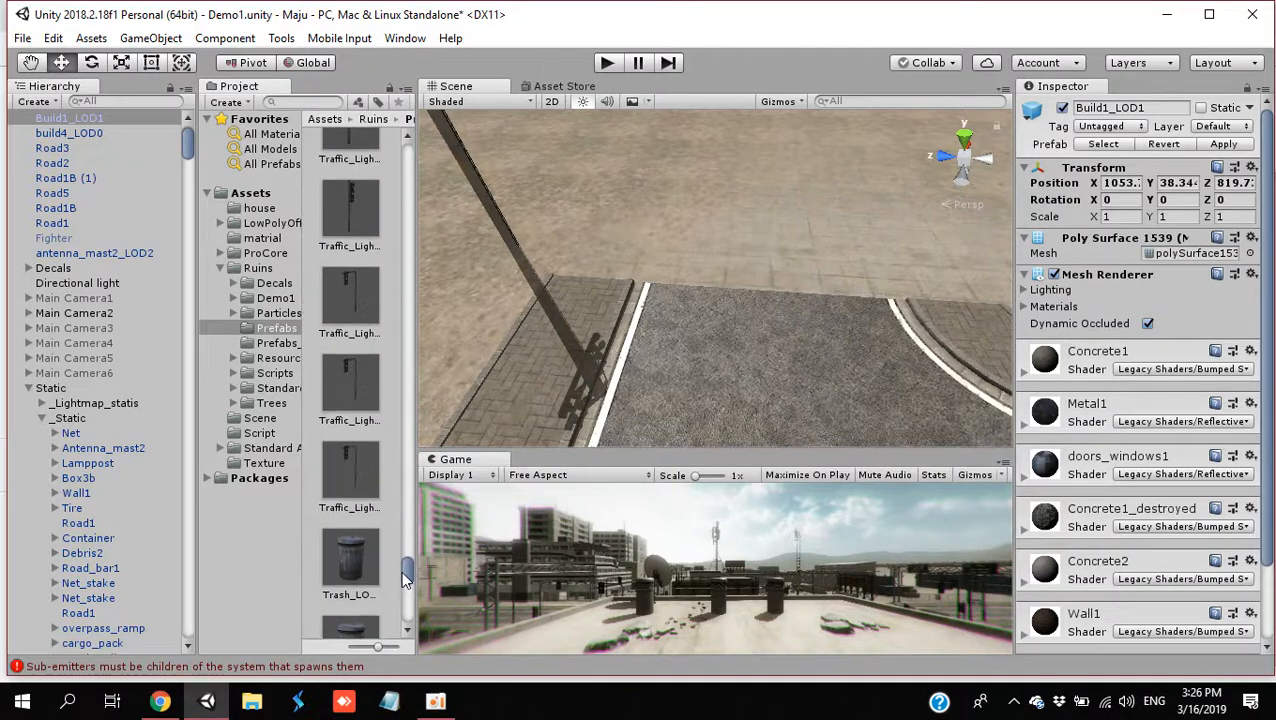
{"action": "right_click_drag", "start_coordinate": [662, 360], "coordinate": [240, 255]}
{"action": "key", "text": "s"}
{"action": "key", "text": "w"}
{"action": "key", "text": "s"}
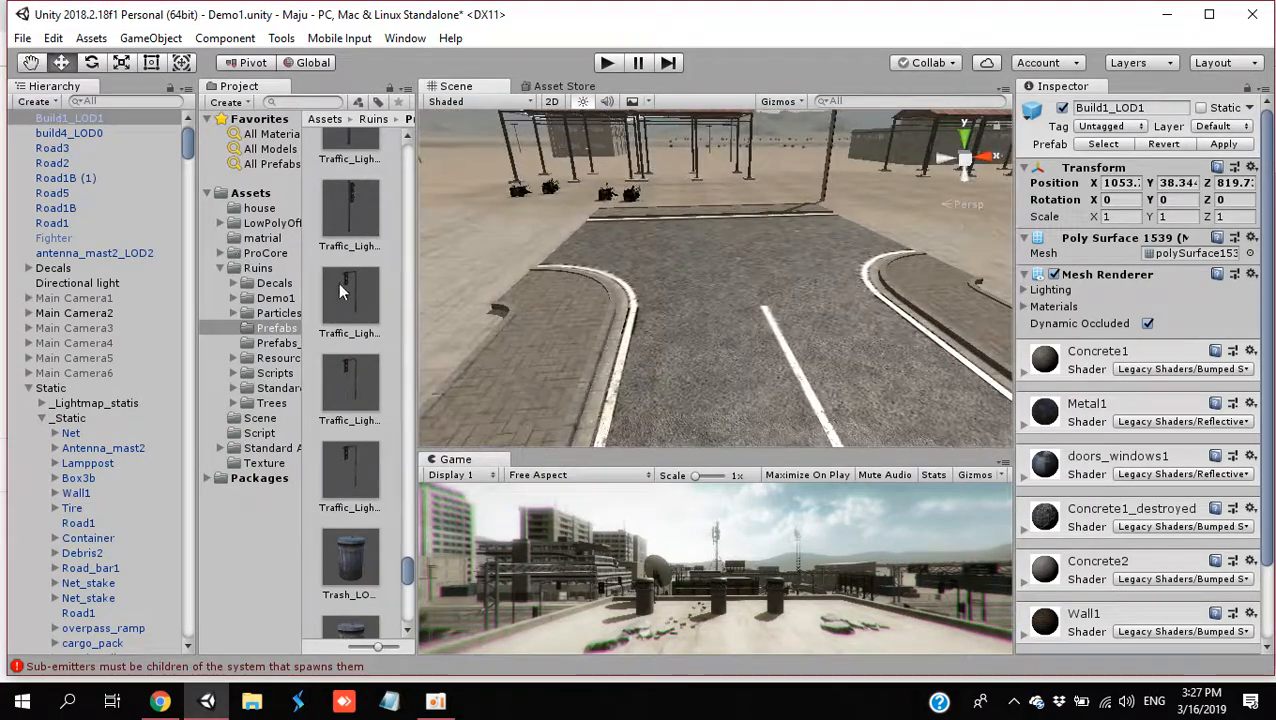
{"action": "left_click_drag", "start_coordinate": [401, 293], "coordinate": [577, 321]}
{"action": "scroll", "coordinate": [715, 313], "scroll_direction": "down", "scroll_amount": 5}
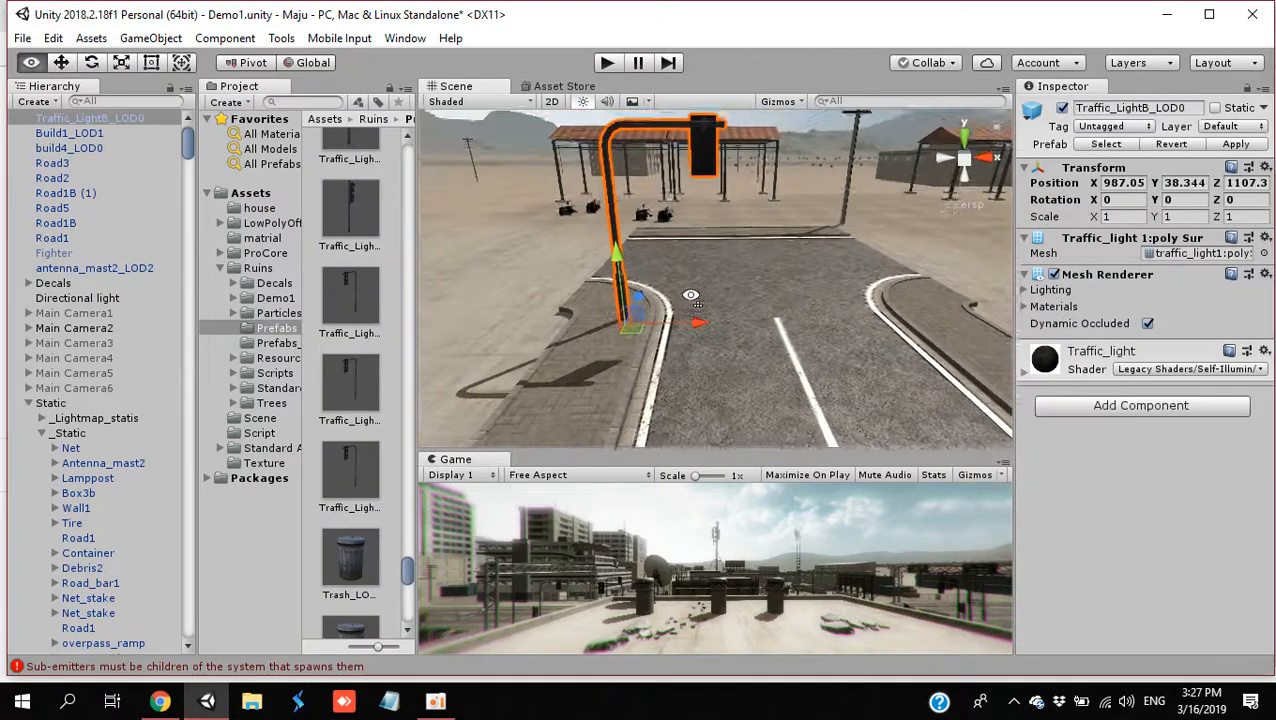
Step: Set the traffic light's Y rotation to 180 and move it along X to the sidewalk across the road
{"action": "left_click", "coordinate": [1190, 203]}
{"action": "type", "text": "180"}
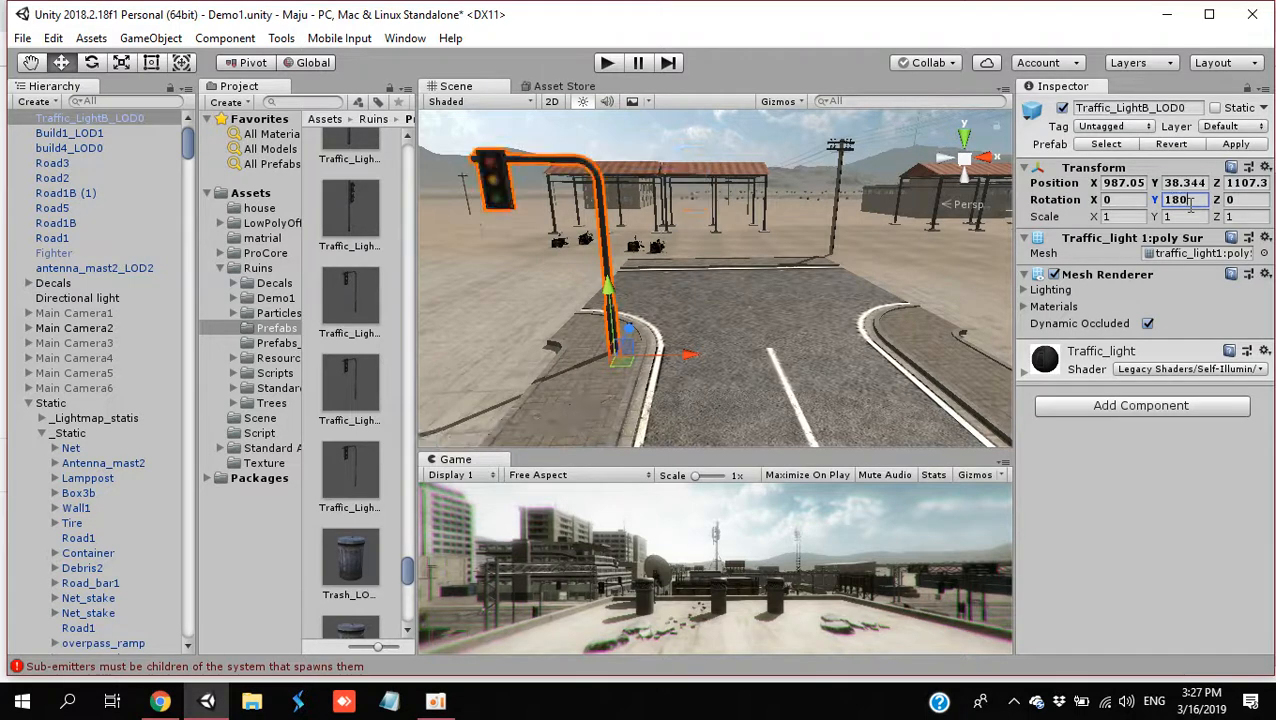
{"action": "left_click_drag", "start_coordinate": [686, 362], "coordinate": [997, 346]}
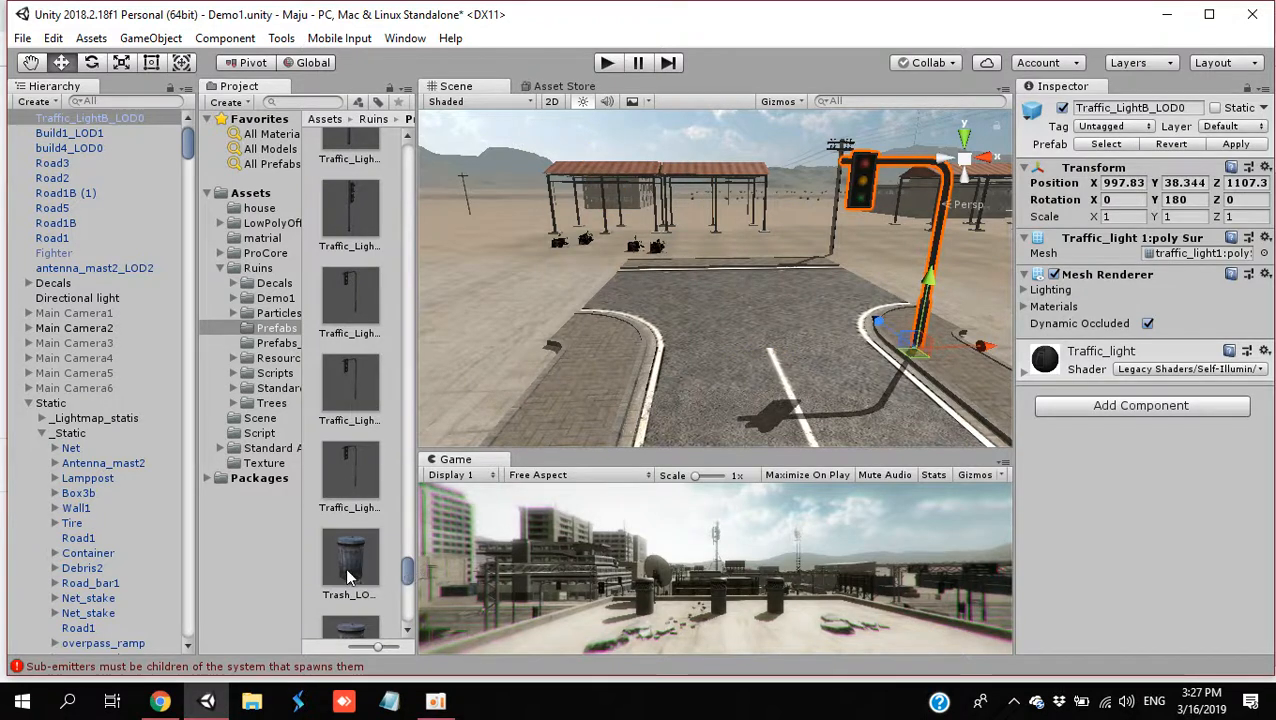
Step: Place the Trash_LOD0 prefab on the sidewalk opposite the traffic light and raise it to Y position 38.56
{"action": "left_click_drag", "start_coordinate": [573, 394], "coordinate": [574, 393]}
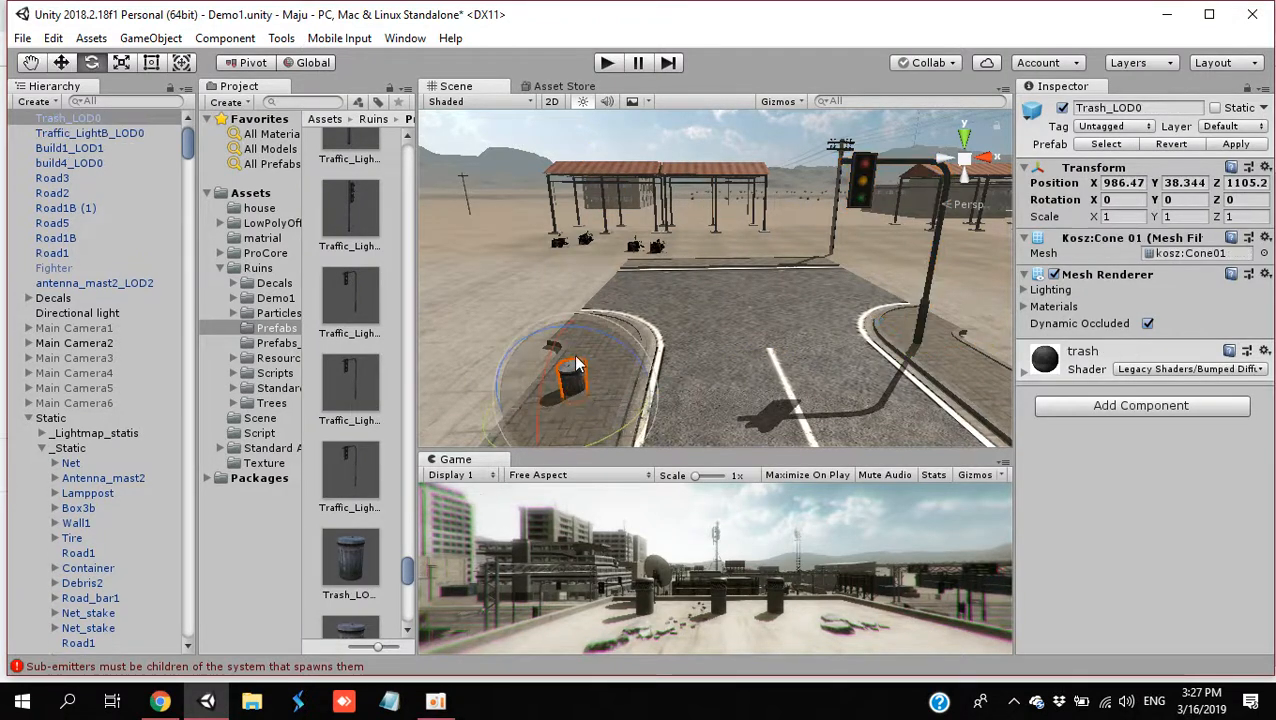
{"action": "left_click", "coordinate": [575, 343]}
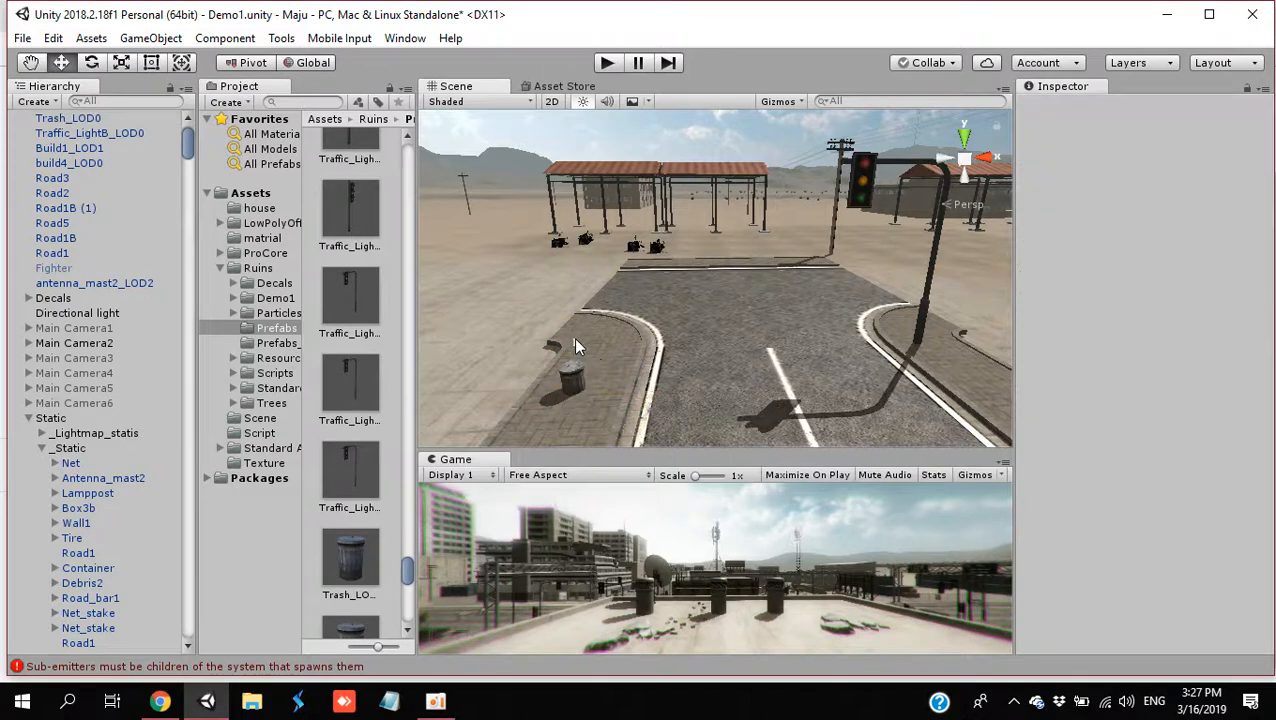
{"action": "left_click", "coordinate": [571, 364]}
{"action": "left_click_drag", "start_coordinate": [566, 333], "coordinate": [566, 332]}
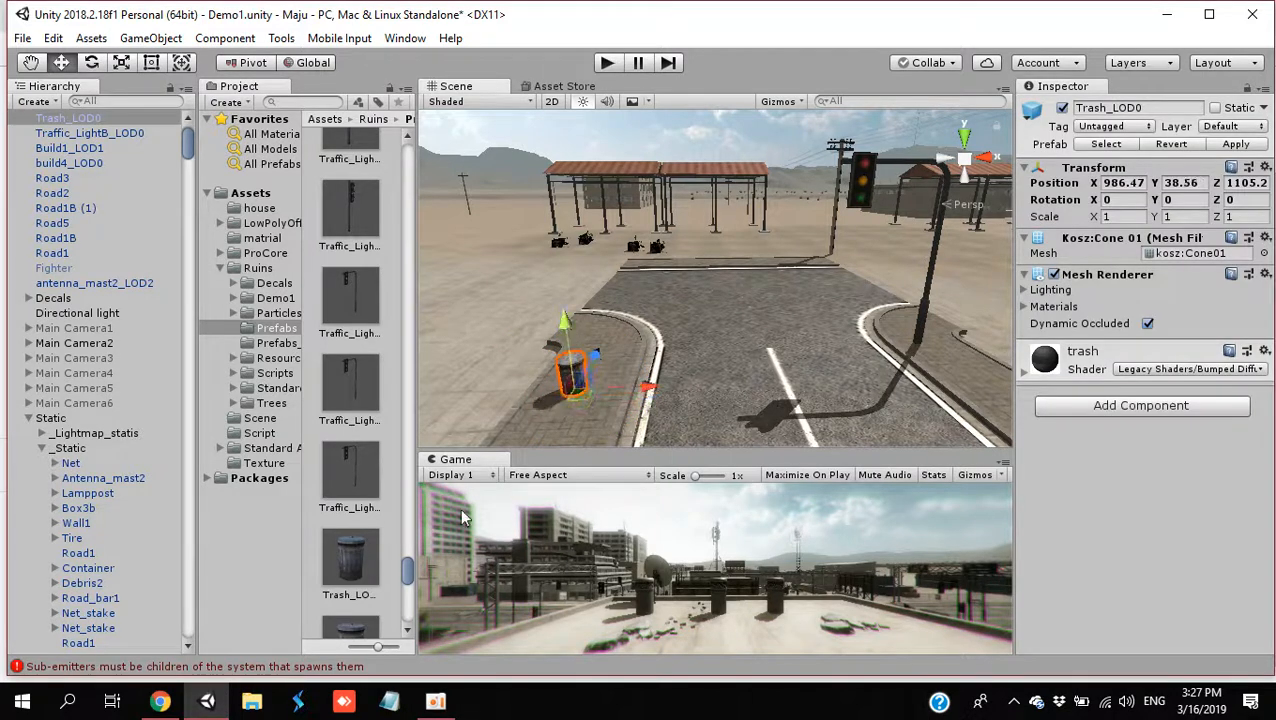
Step: Place the Tire_LOD0 prefab on the road's centre line between the trash can and the traffic light
{"action": "mouse_move", "coordinate": [407, 576]}
{"action": "left_mouse_down"}
{"action": "mouse_move", "coordinate": [407, 618]}
{"action": "mouse_move", "coordinate": [408, 532]}
{"action": "mouse_move", "coordinate": [412, 551]}
{"action": "left_mouse_up"}
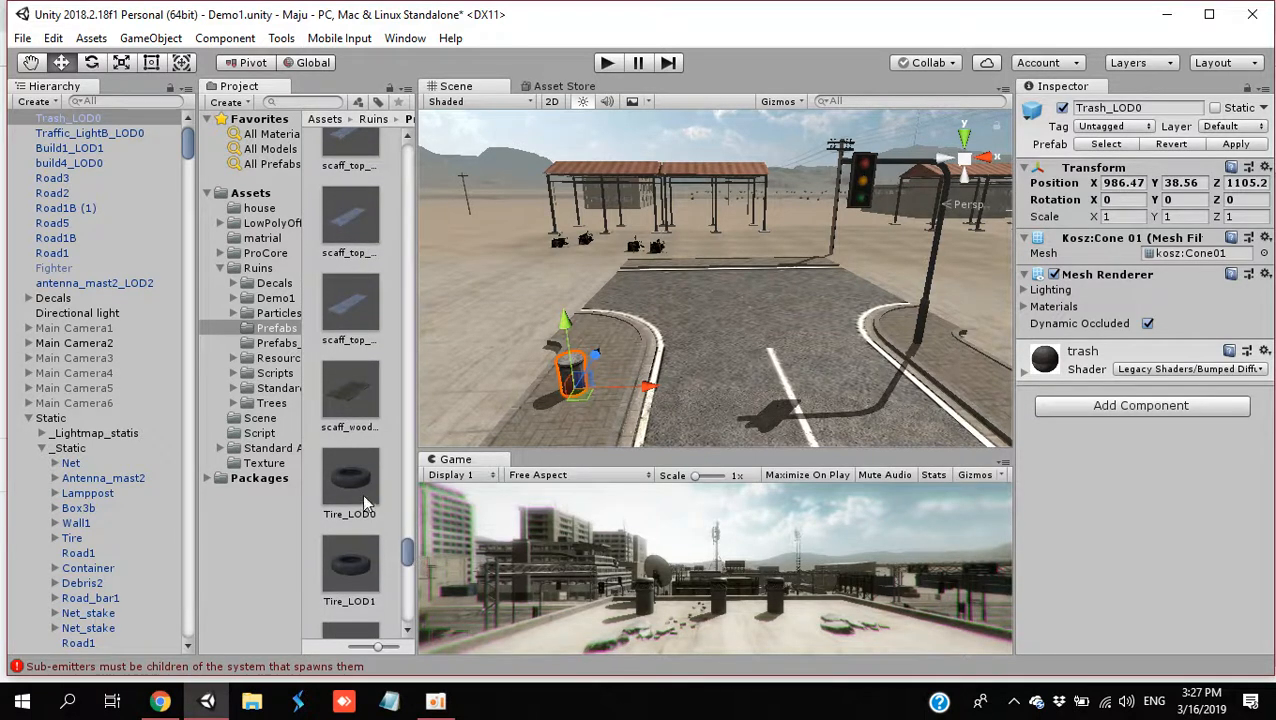
{"action": "left_click_drag", "start_coordinate": [779, 388], "coordinate": [787, 377]}
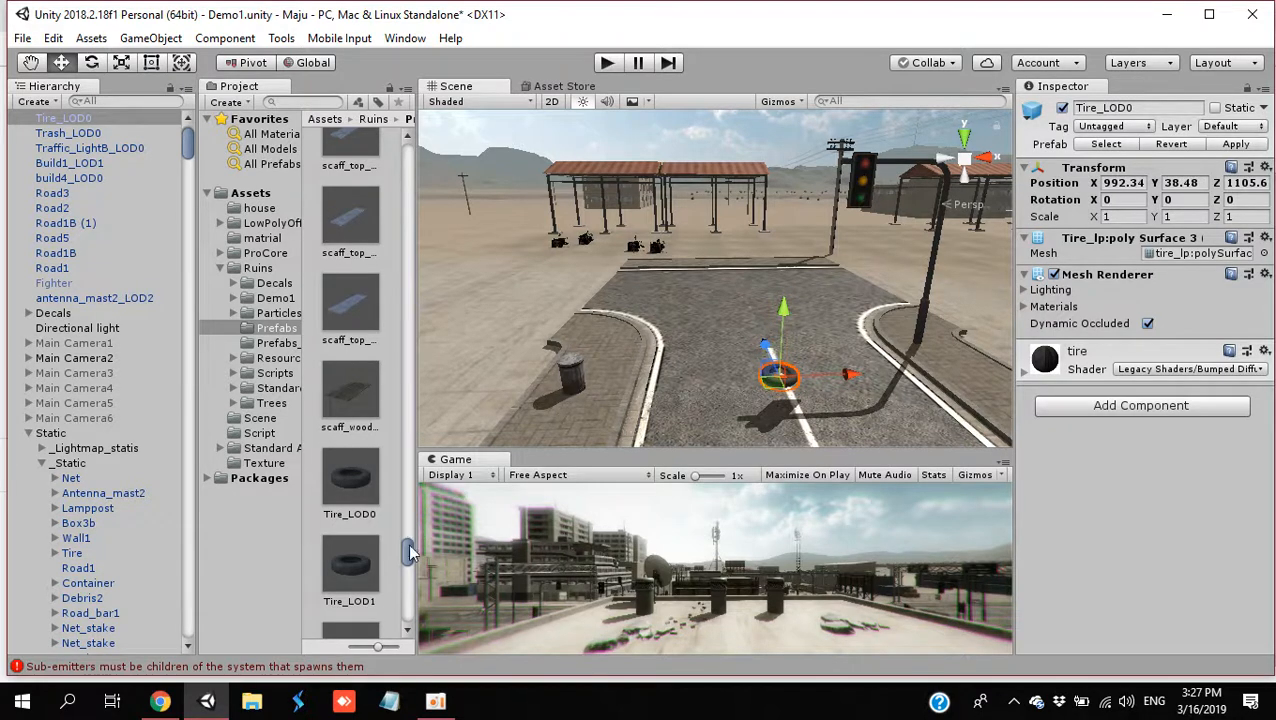
Step: Place the overpass_ramp_LOD1 prefab beside the T-junction, on the same side as the trash can
{"action": "left_click_drag", "start_coordinate": [405, 560], "coordinate": [410, 378]}
{"action": "left_click_drag", "start_coordinate": [380, 492], "coordinate": [141, 343]}
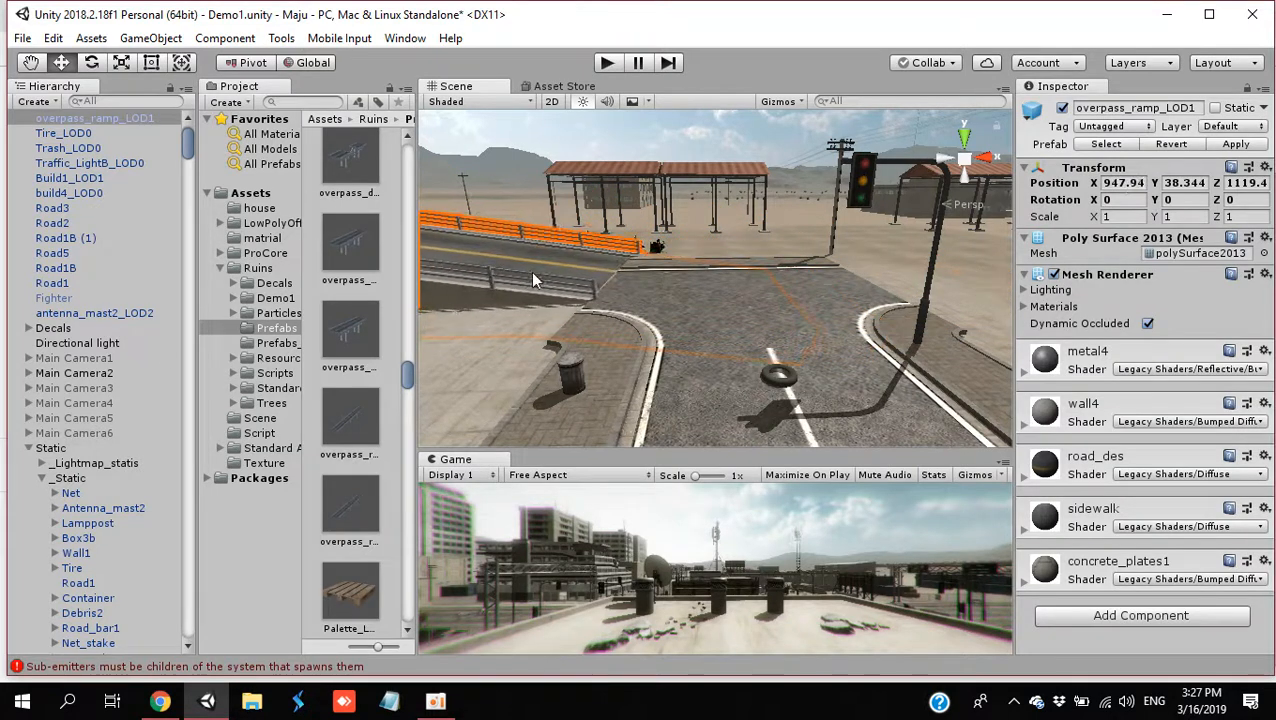
Step: Set the overpass ramp's Y rotation to 180 and move it along X to the opposite side of the T-junction
{"action": "right_click_drag", "start_coordinate": [530, 271], "coordinate": [880, 313]}
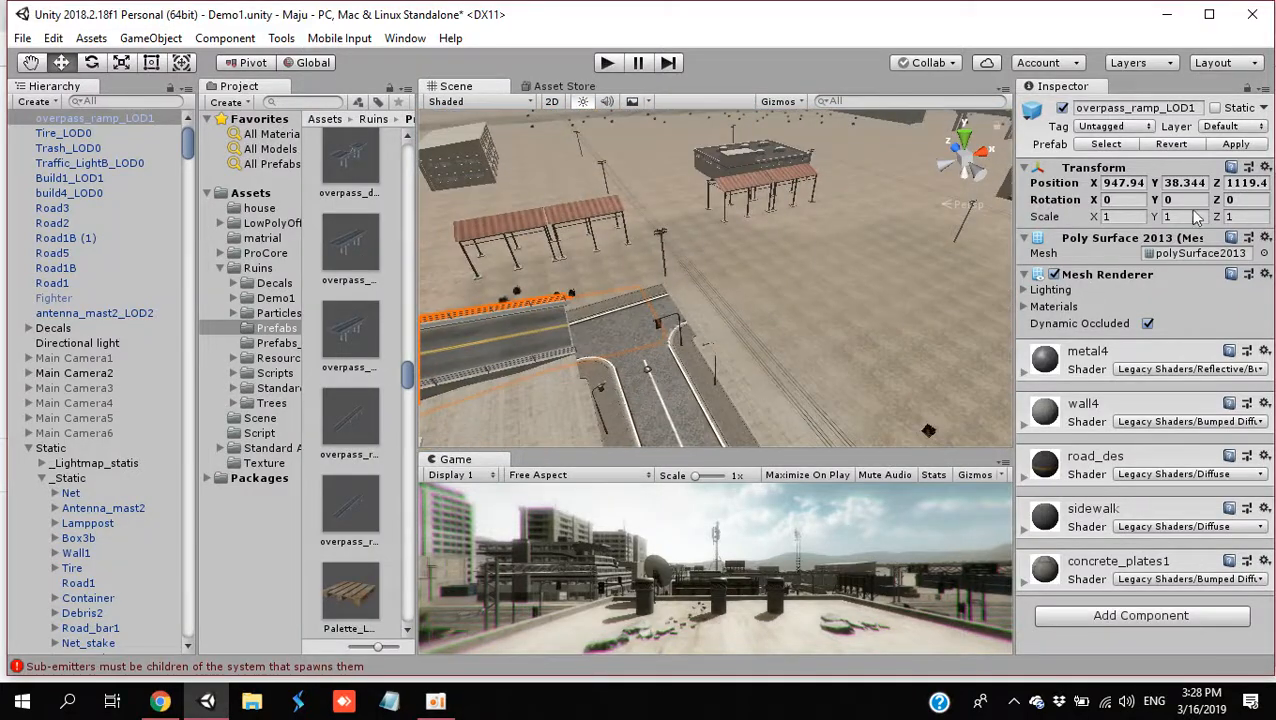
{"action": "type", "text": "1"}
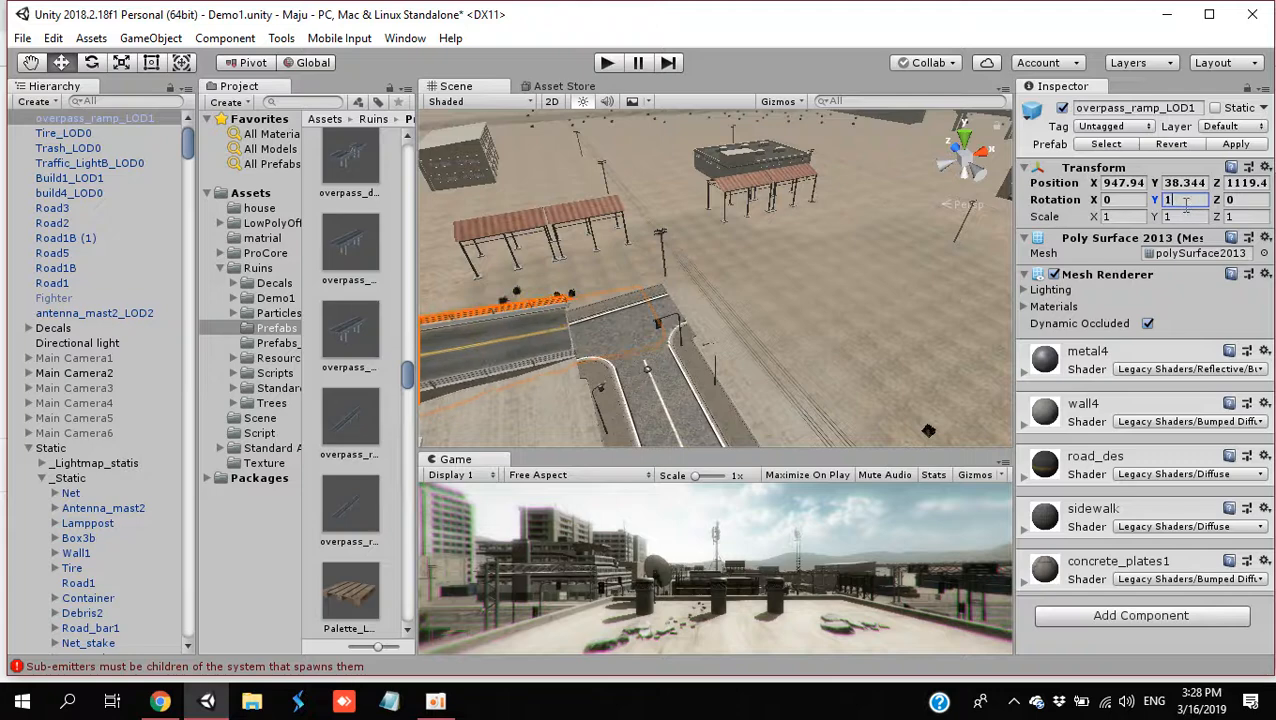
{"action": "type", "text": "80"}
{"action": "right_click_drag", "start_coordinate": [760, 317], "coordinate": [595, 309]}
{"action": "left_click_drag", "start_coordinate": [568, 318], "coordinate": [1087, 325]}
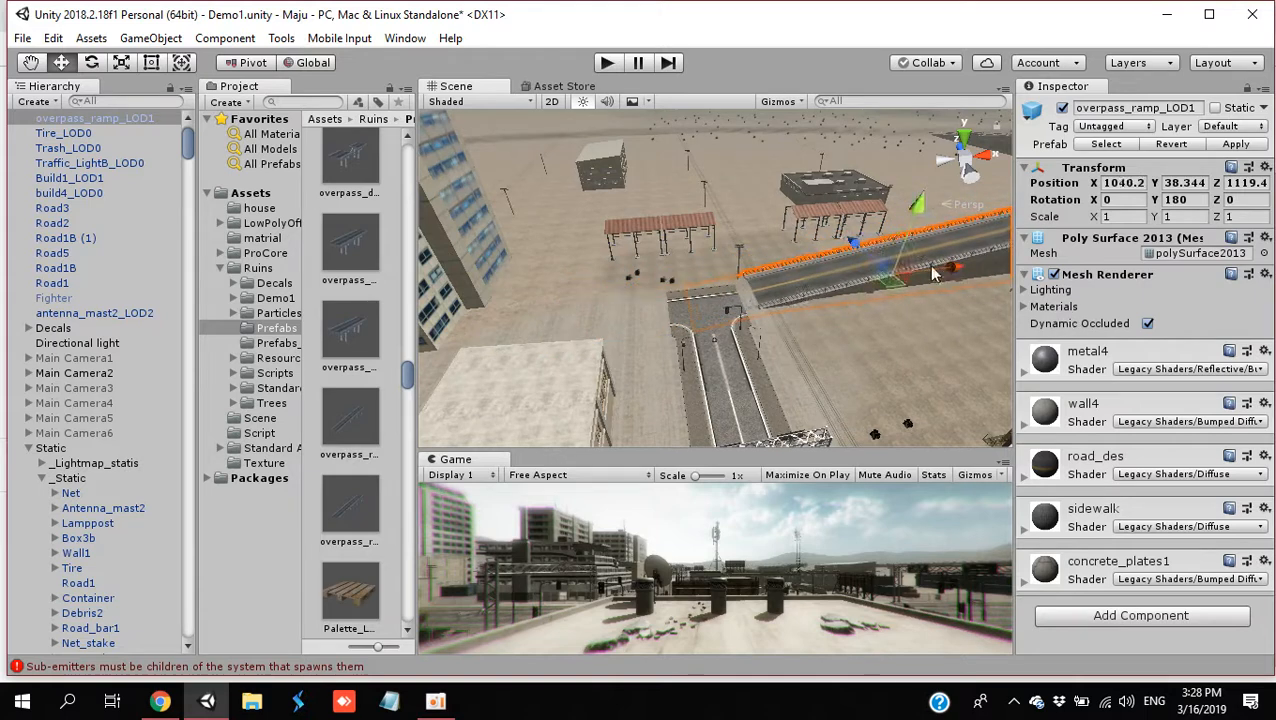
Step: Align the overpass ramp with the T-junction's open end at about X 1048.1, Y 40.2 and Z 1115.3
{"action": "left_click_drag", "start_coordinate": [866, 247], "coordinate": [870, 253]}
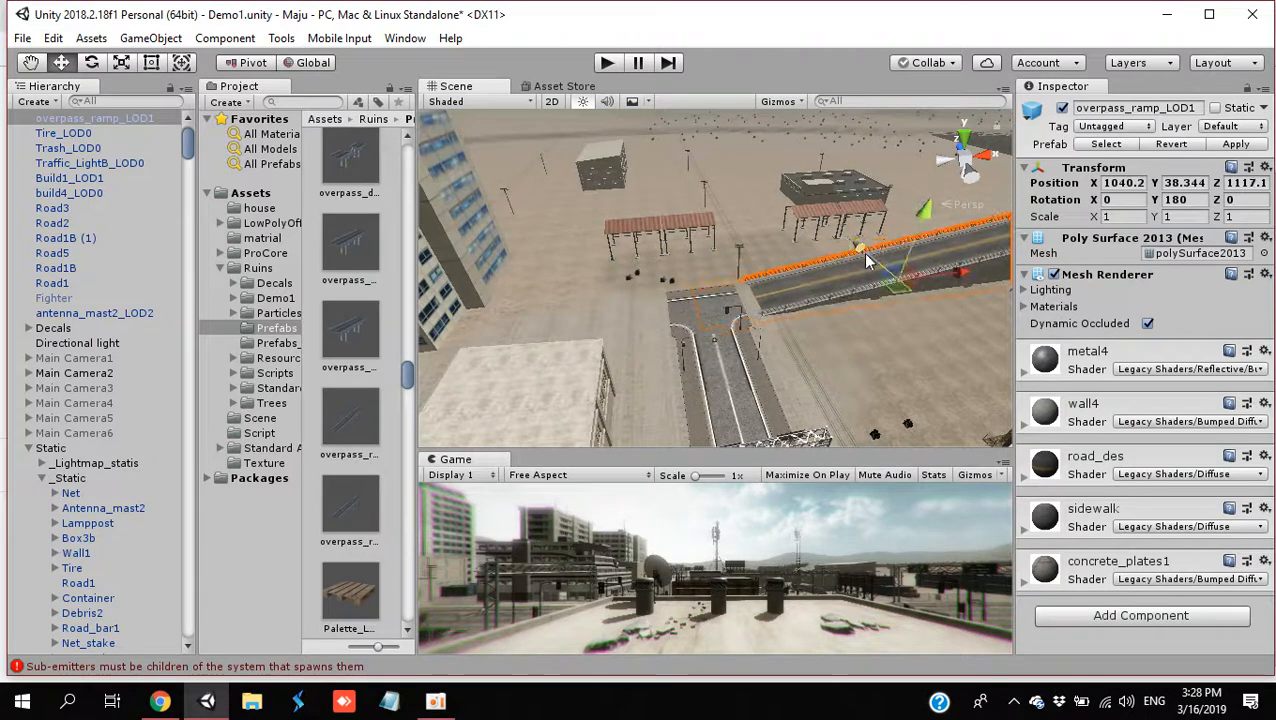
{"action": "left_click_drag", "start_coordinate": [955, 270], "coordinate": [978, 272]}
{"action": "left_click_drag", "start_coordinate": [951, 226], "coordinate": [883, 254]}
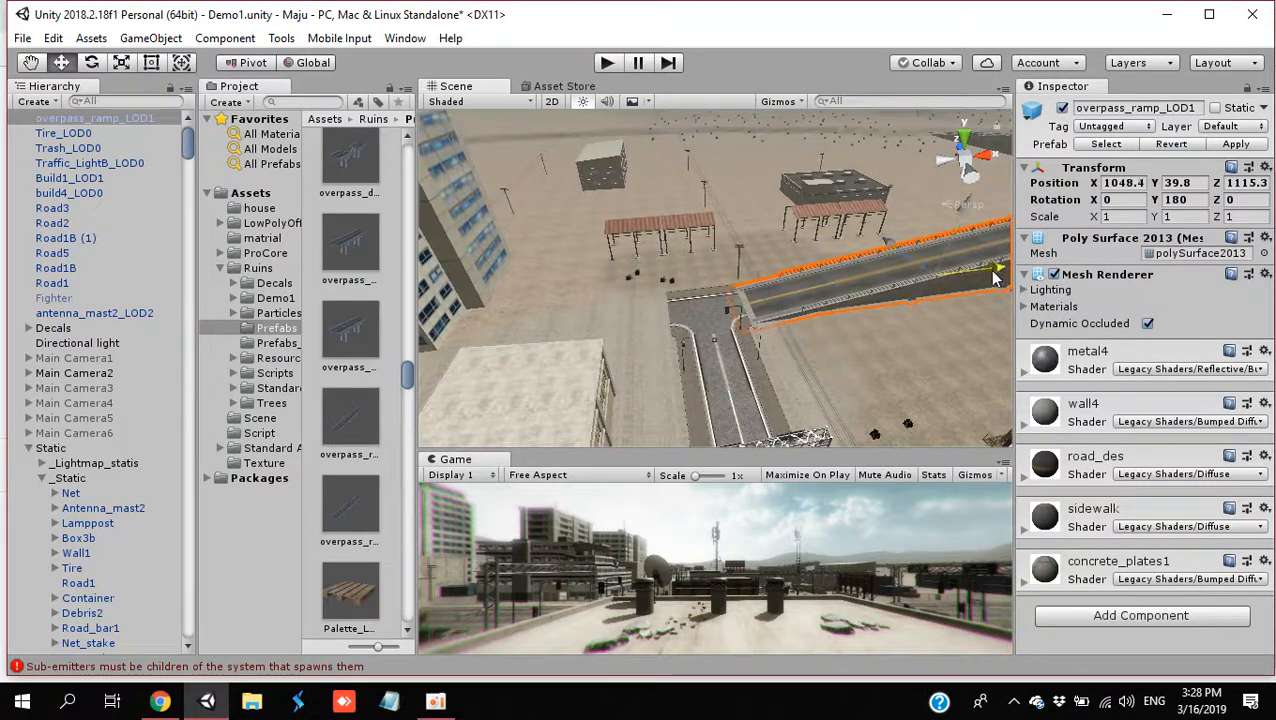
{"action": "left_click_drag", "start_coordinate": [966, 210], "coordinate": [964, 207]}
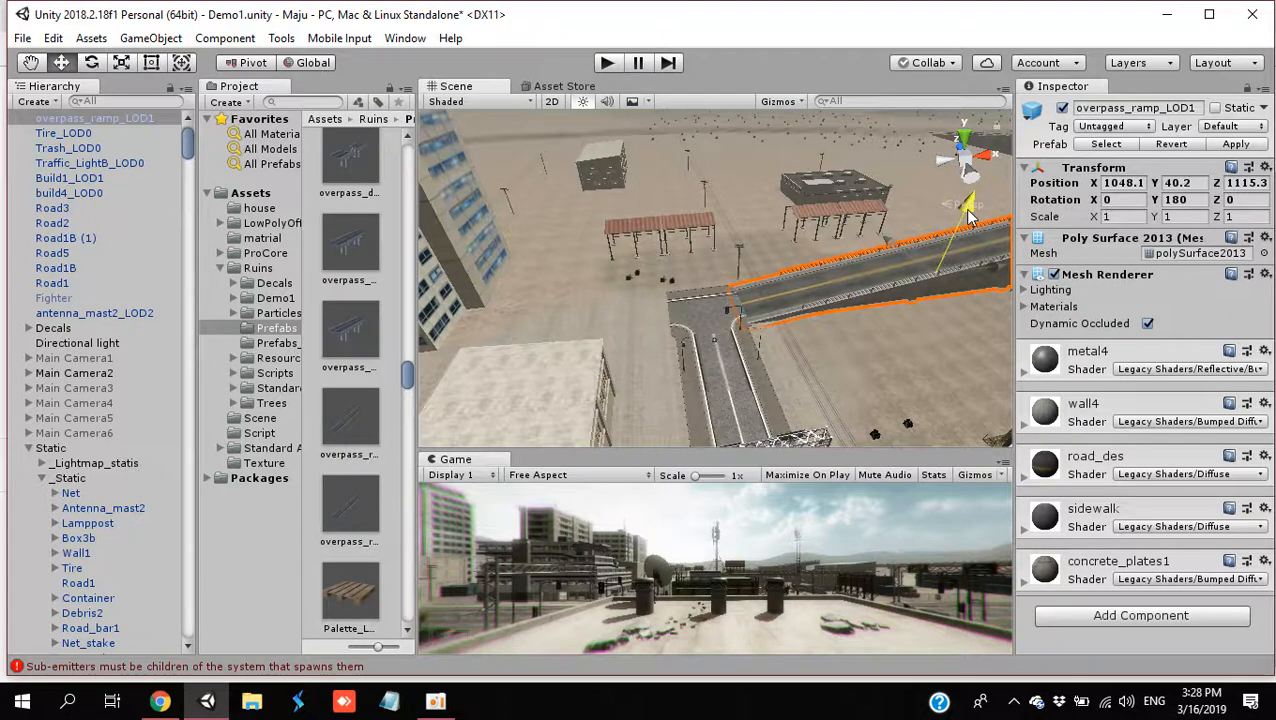
Step: Move the Build5 building clear of the ramp's raised end and place the overpass_des_LOD2 prefab there, raised to Y position 41
{"action": "left_click_drag", "start_coordinate": [767, 340], "coordinate": [700, 334], "text": "alt"}
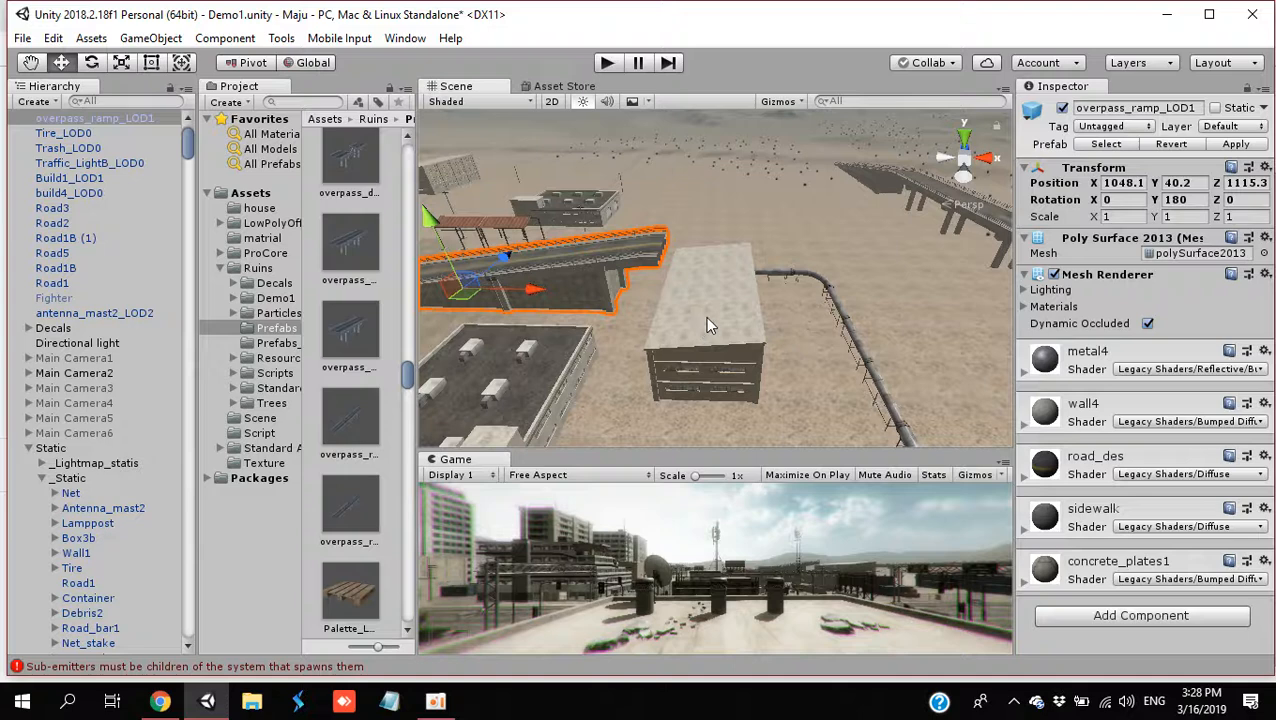
{"action": "left_click", "coordinate": [707, 325]}
{"action": "left_click_drag", "start_coordinate": [713, 310], "coordinate": [530, 342]}
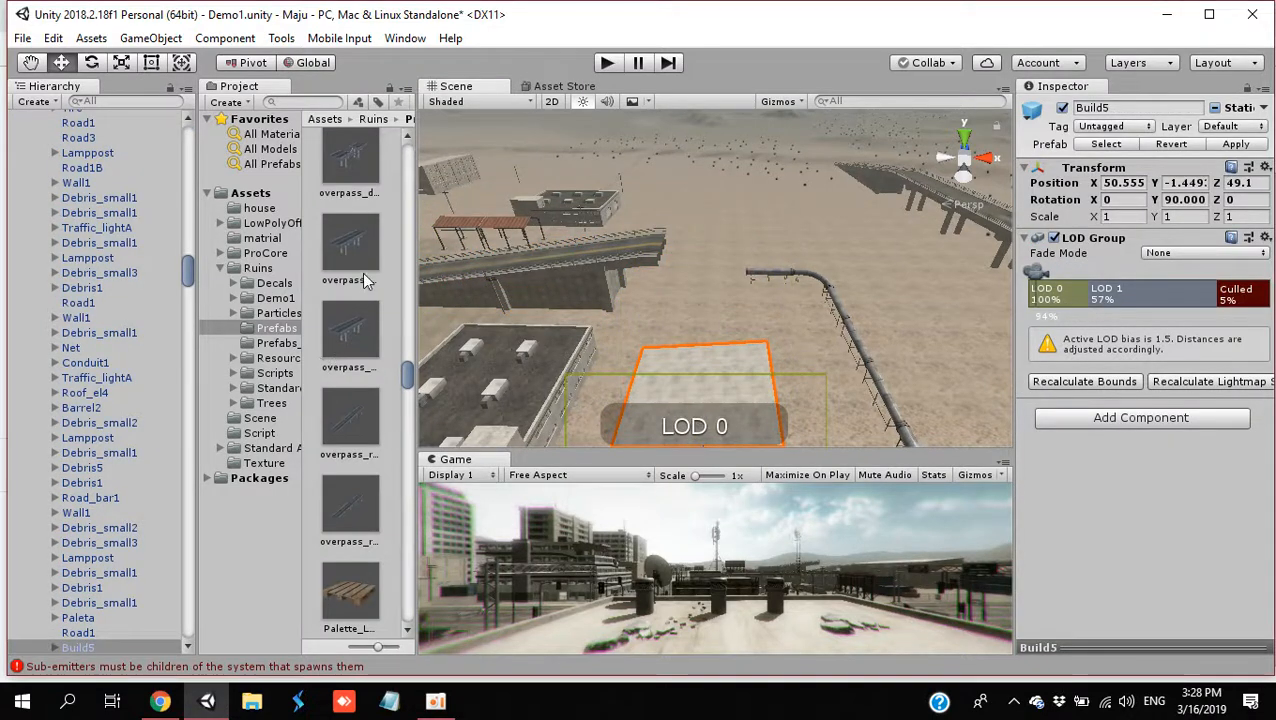
{"action": "left_click_drag", "start_coordinate": [343, 148], "coordinate": [770, 302]}
{"action": "mouse_move", "coordinate": [778, 237]}
{"action": "left_mouse_down"}
{"action": "mouse_move", "coordinate": [762, 266]}
{"action": "mouse_move", "coordinate": [782, 230]}
{"action": "left_mouse_up"}
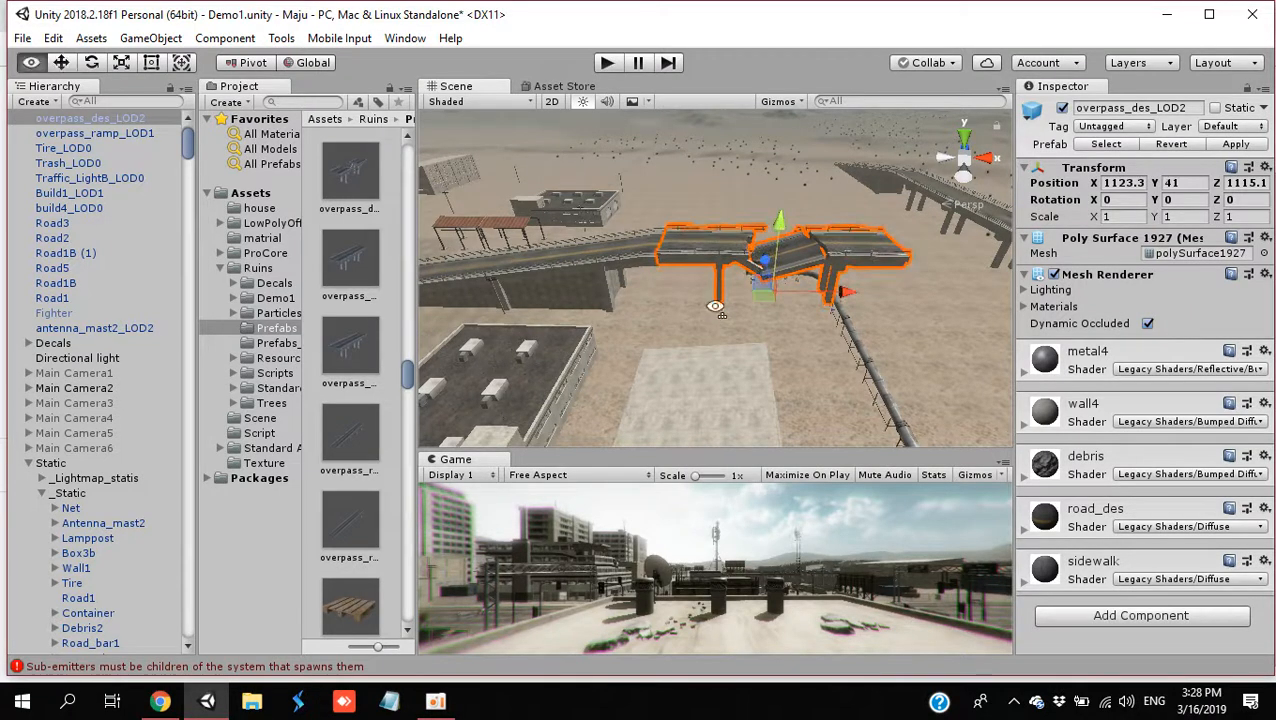
Step: Place the Antenna_mast_LOD2 prefab in the empty lot near the wooden crates and shift it along X to 960.13
{"action": "right_click_drag", "start_coordinate": [715, 306], "coordinate": [795, 229]}
{"action": "key", "text": "w"}
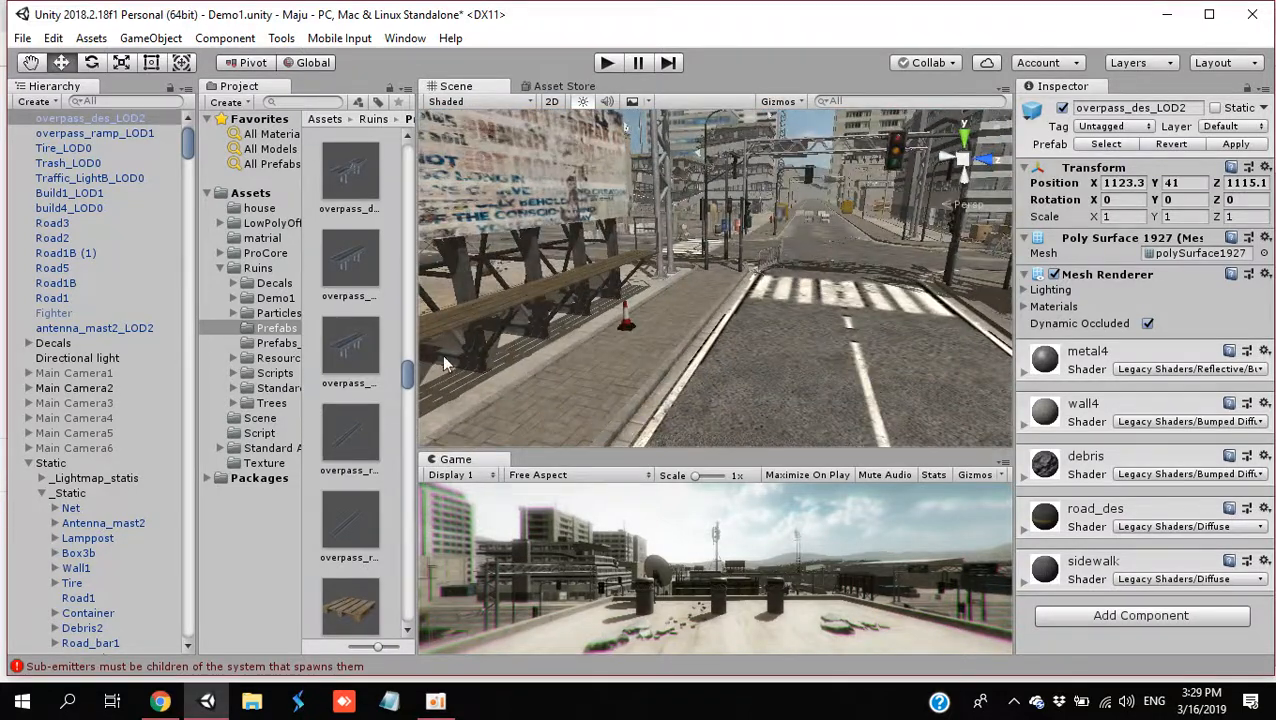
{"action": "left_click_drag", "start_coordinate": [407, 385], "coordinate": [420, 181]}
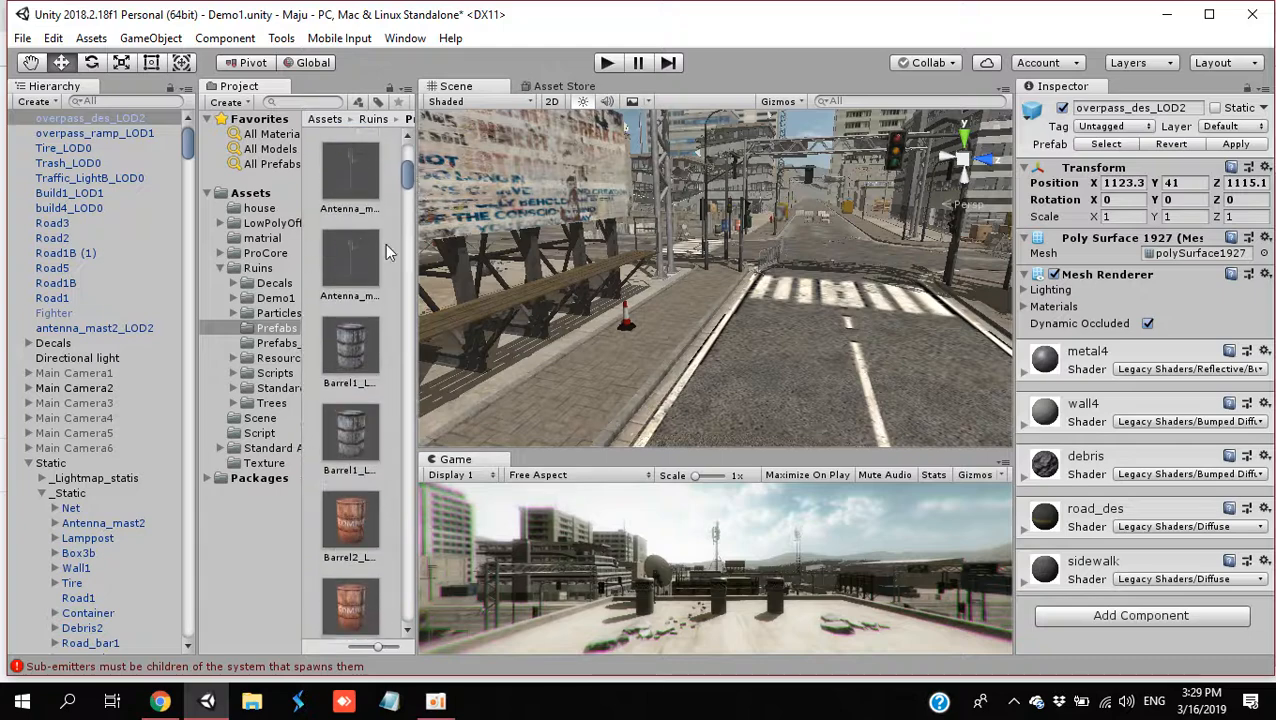
{"action": "left_click", "coordinate": [364, 271]}
{"action": "left_click_drag", "start_coordinate": [364, 271], "coordinate": [738, 231]}
{"action": "right_click_drag", "start_coordinate": [738, 231], "coordinate": [628, 333]}
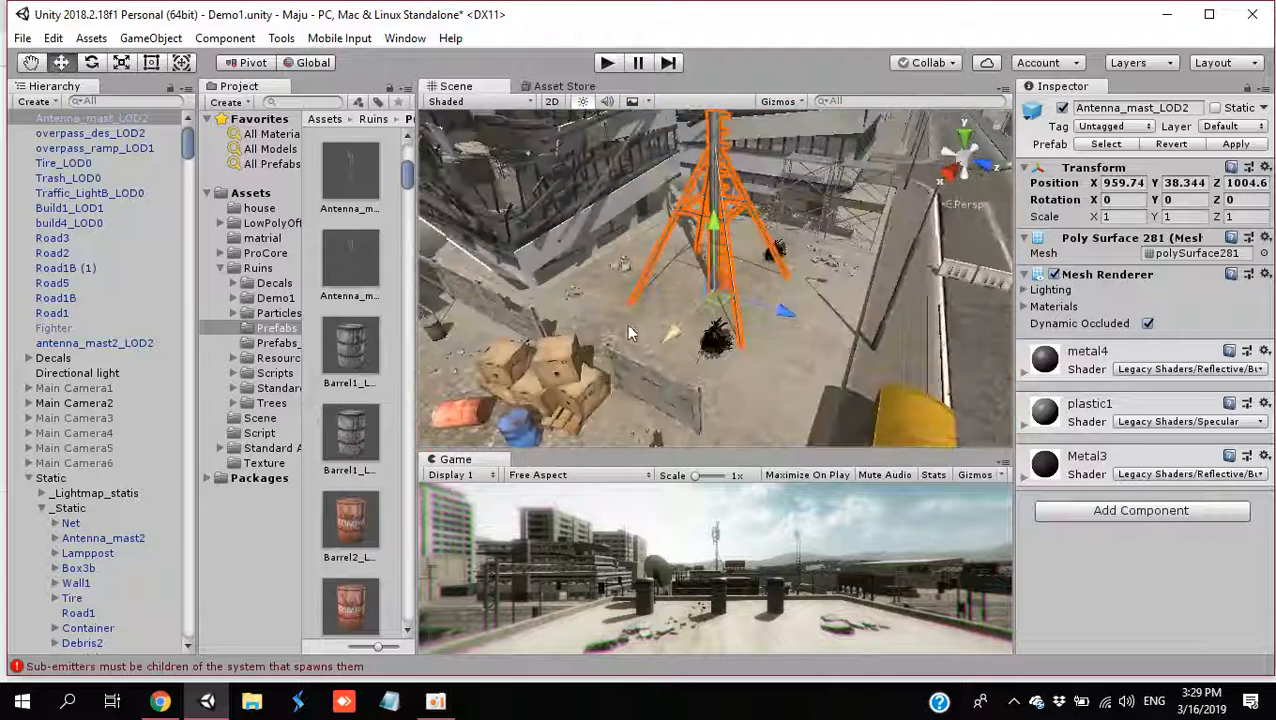
{"action": "left_click_drag", "start_coordinate": [663, 325], "coordinate": [663, 333]}
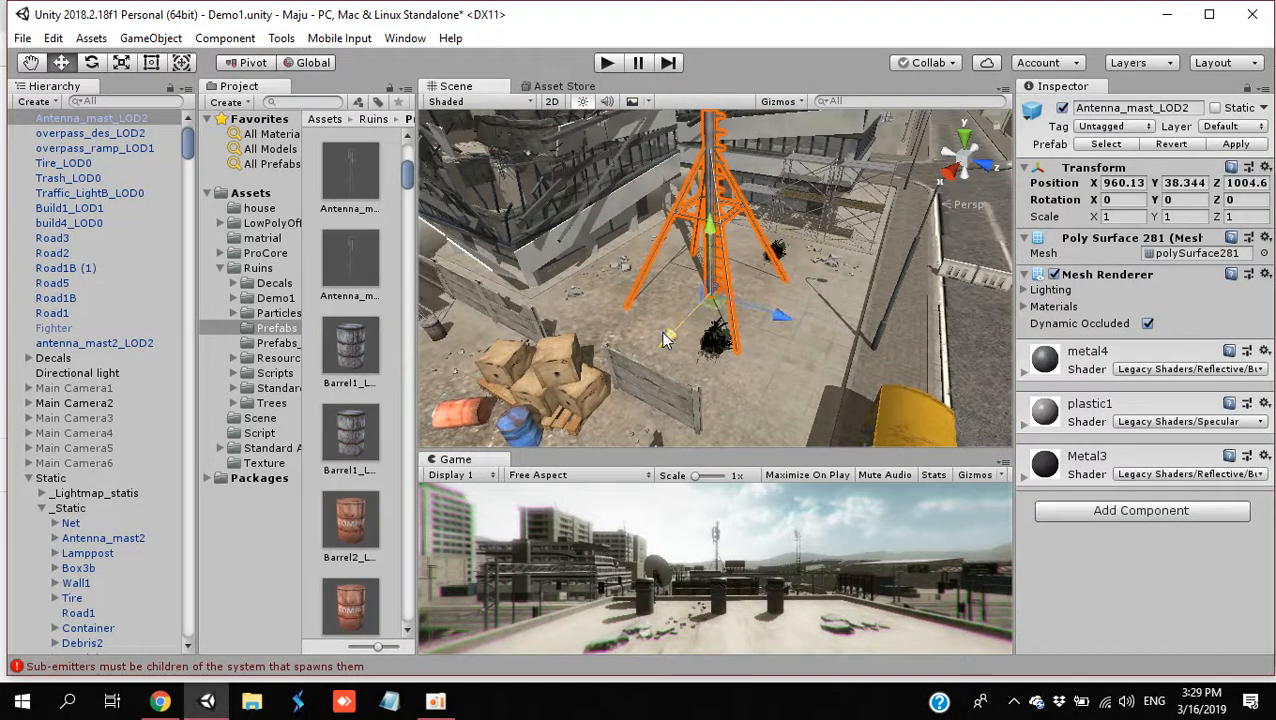
Step: Disable Main Camera2 and place the First Person Controller prefab on the road near the barriers, raised to Y position 40.05
{"action": "left_click", "coordinate": [97, 404]}
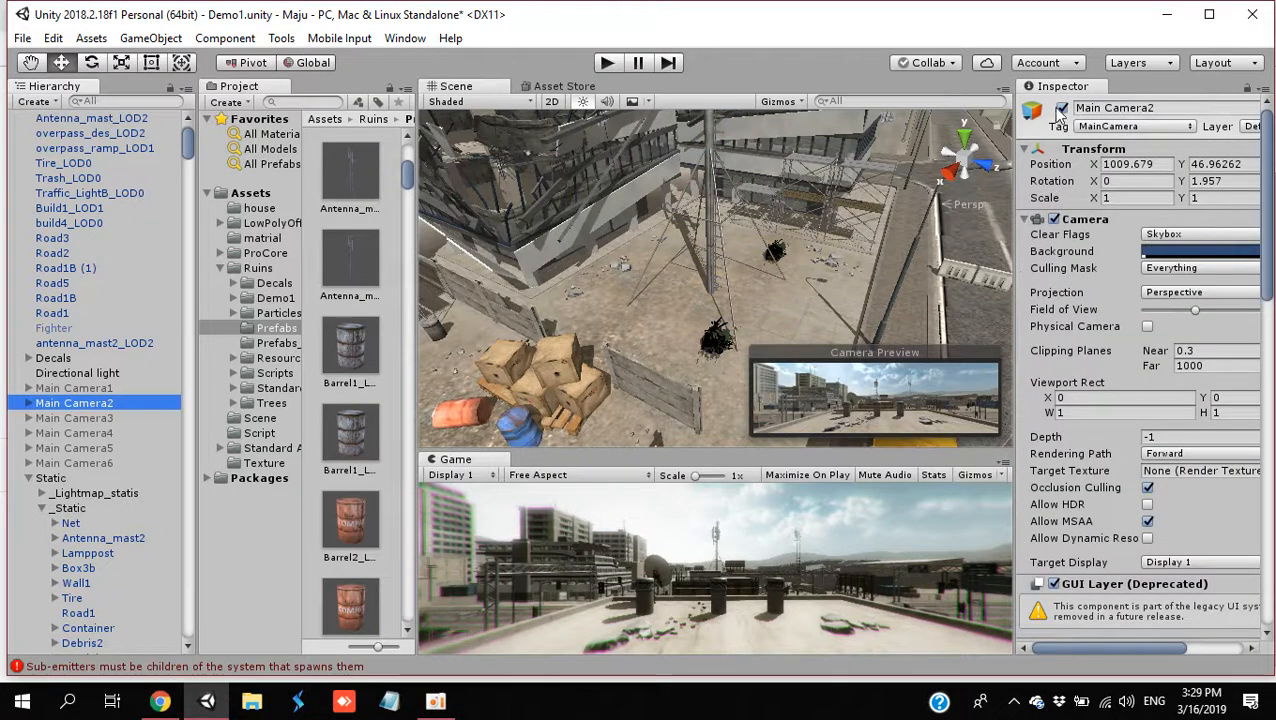
{"action": "left_click", "coordinate": [1062, 109]}
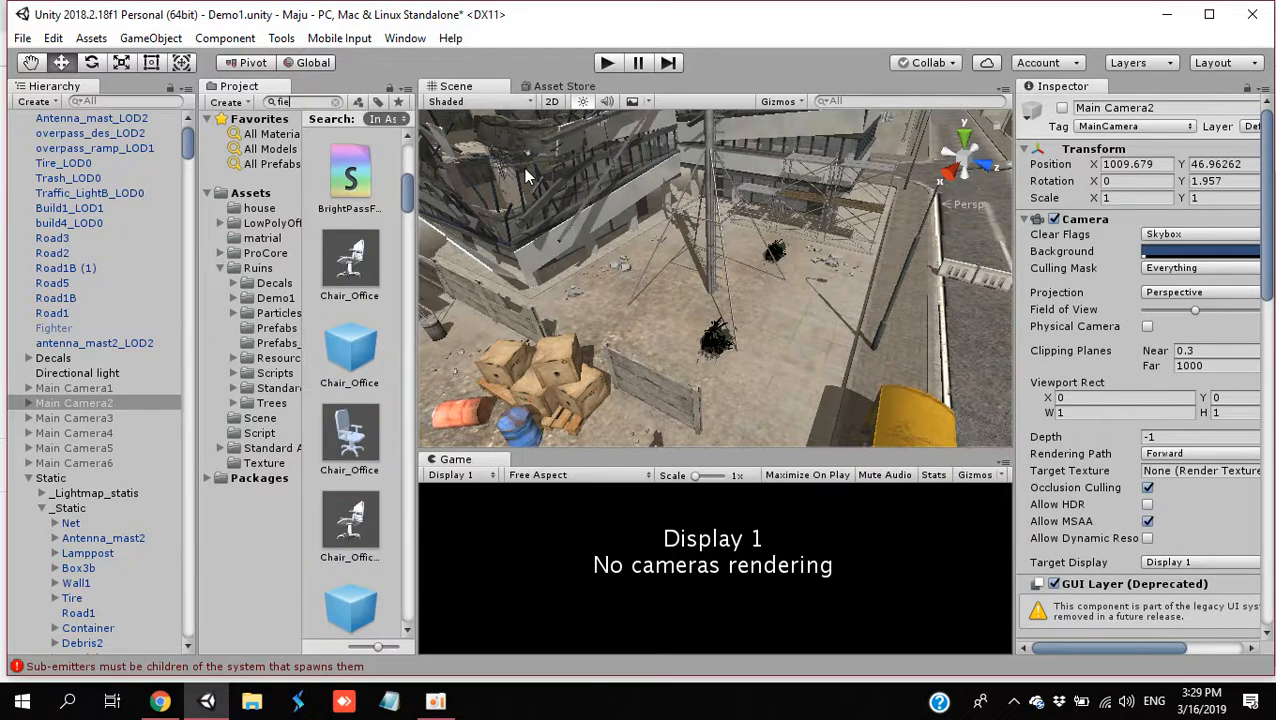
{"action": "type", "text": "r"}
{"action": "key", "text": "BackSpace"}
{"action": "key", "text": "BackSpace"}
{"action": "type", "text": "rs"}
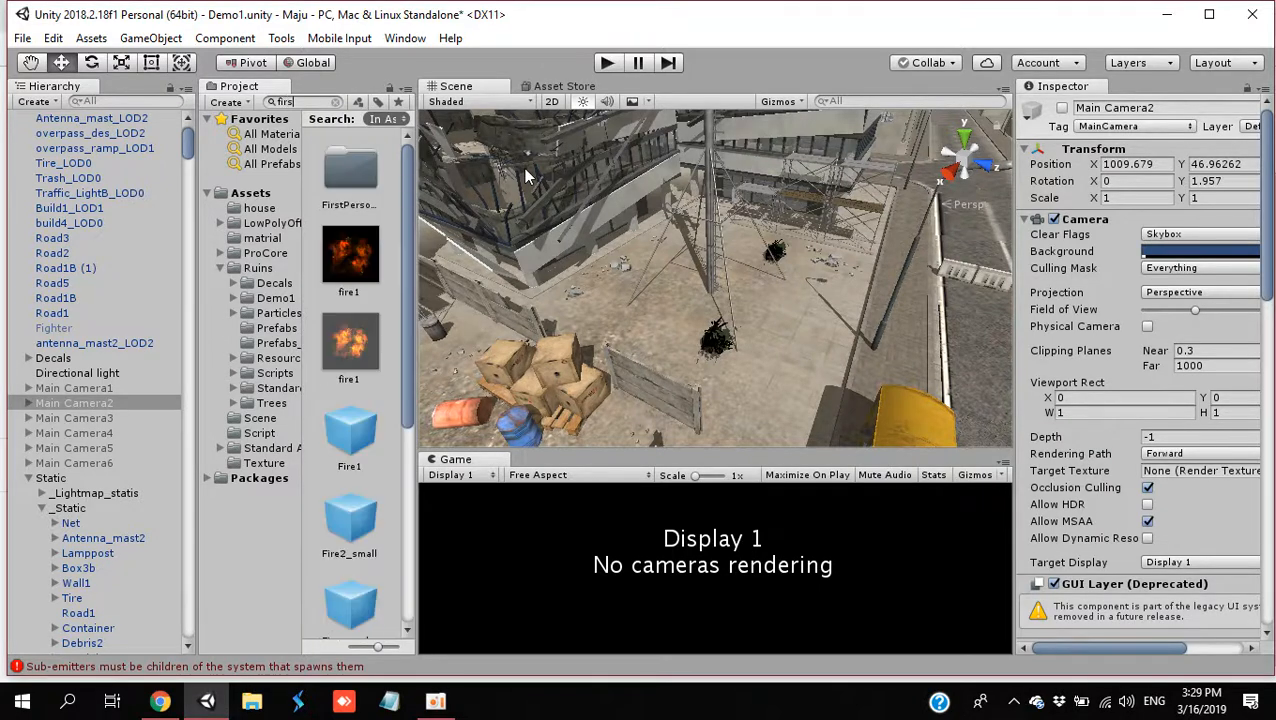
{"action": "left_click_drag", "start_coordinate": [375, 249], "coordinate": [962, 357]}
{"action": "right_click_drag", "start_coordinate": [660, 368], "coordinate": [813, 275]}
{"action": "left_click_drag", "start_coordinate": [800, 272], "coordinate": [806, 258]}
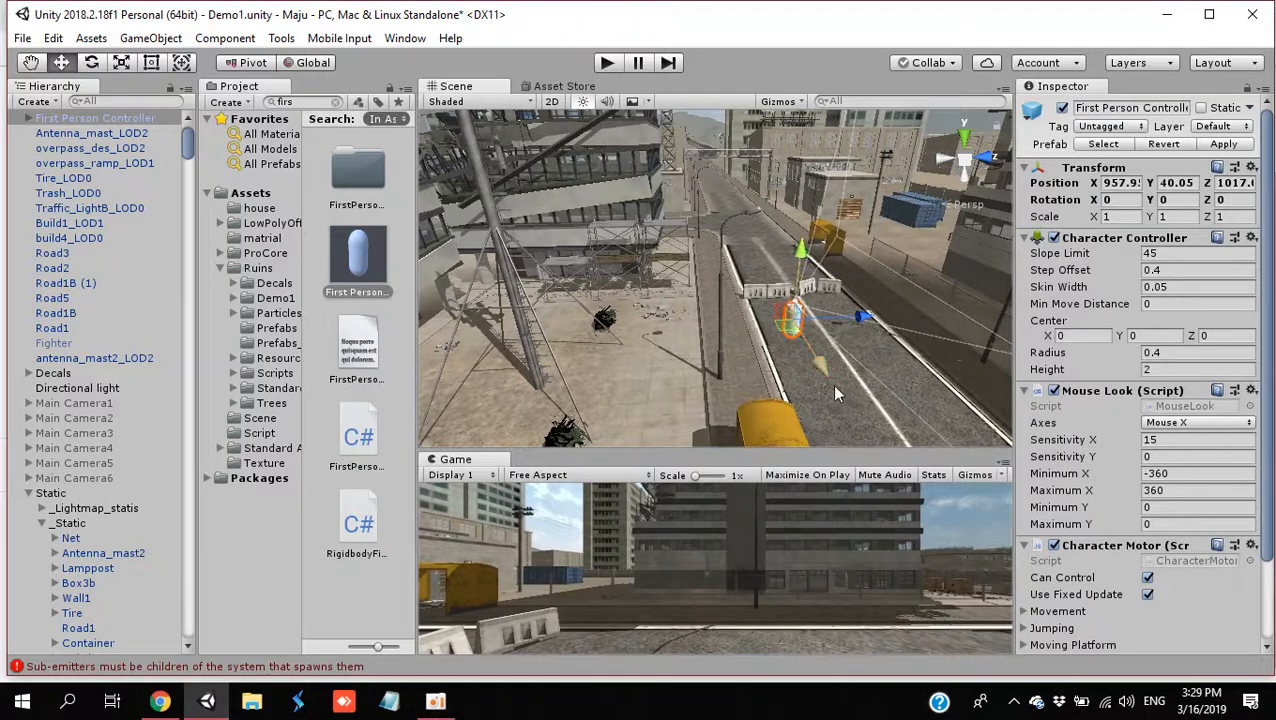
Step: Turn on Maximize On Play, play-test the city in first person, and stop the test
{"action": "left_click", "coordinate": [797, 476]}
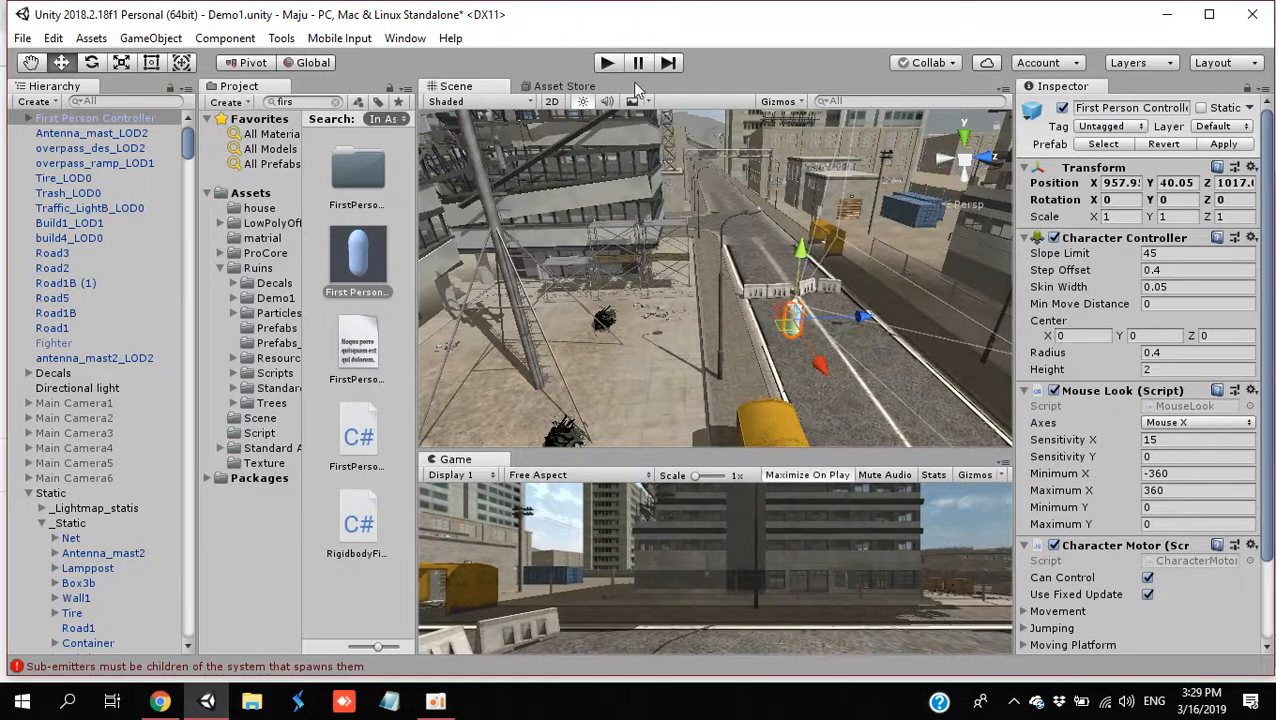
{"action": "left_click", "coordinate": [609, 63]}
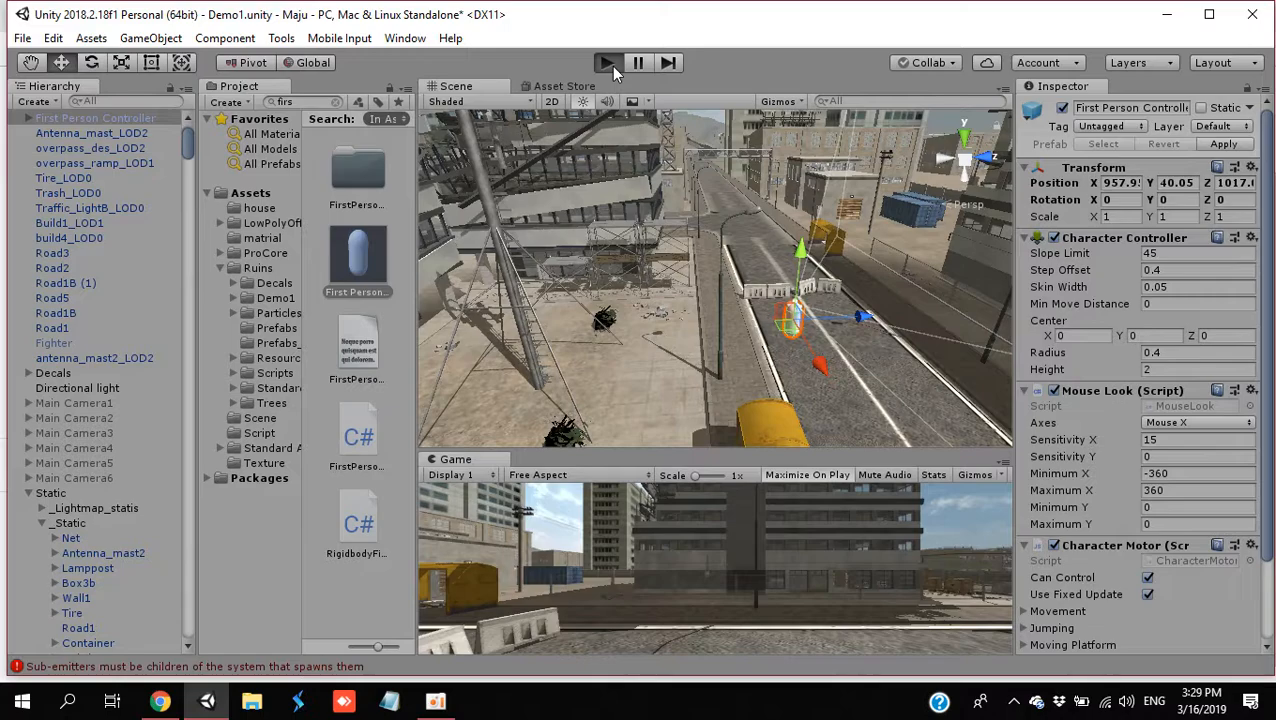
{"action": "left_click", "coordinate": [609, 63]}
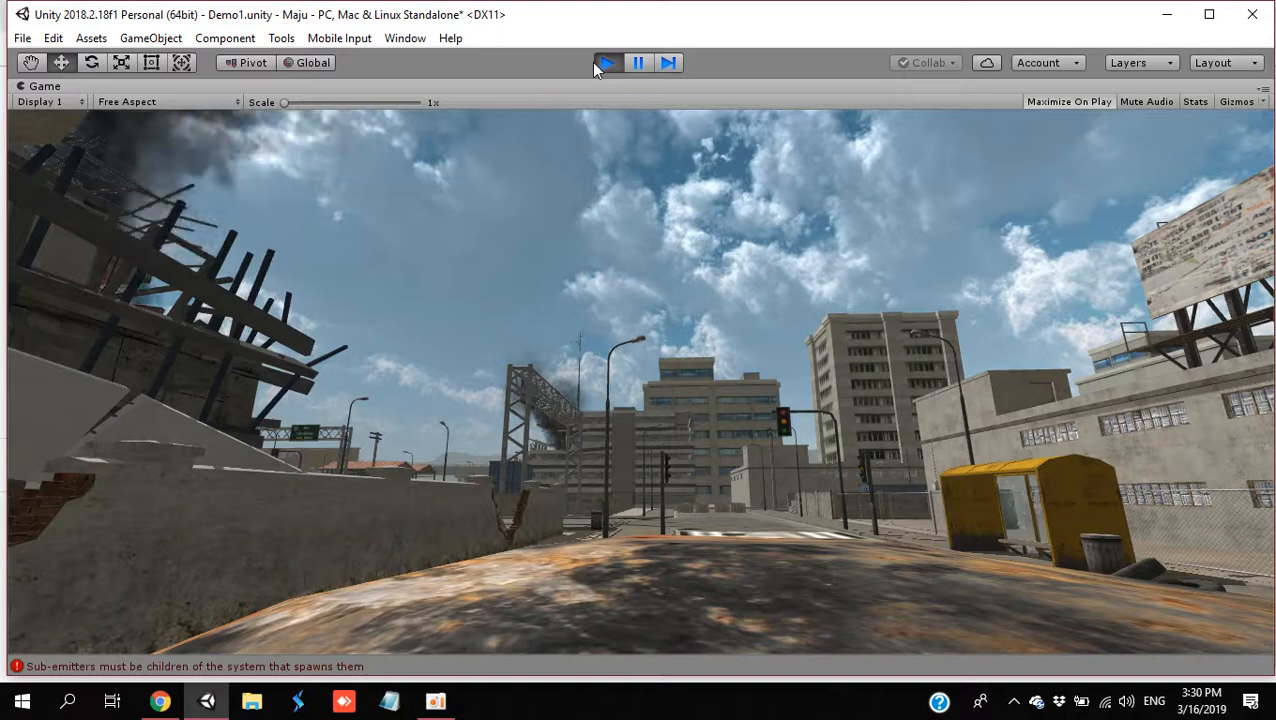
{"action": "left_click", "coordinate": [605, 63]}
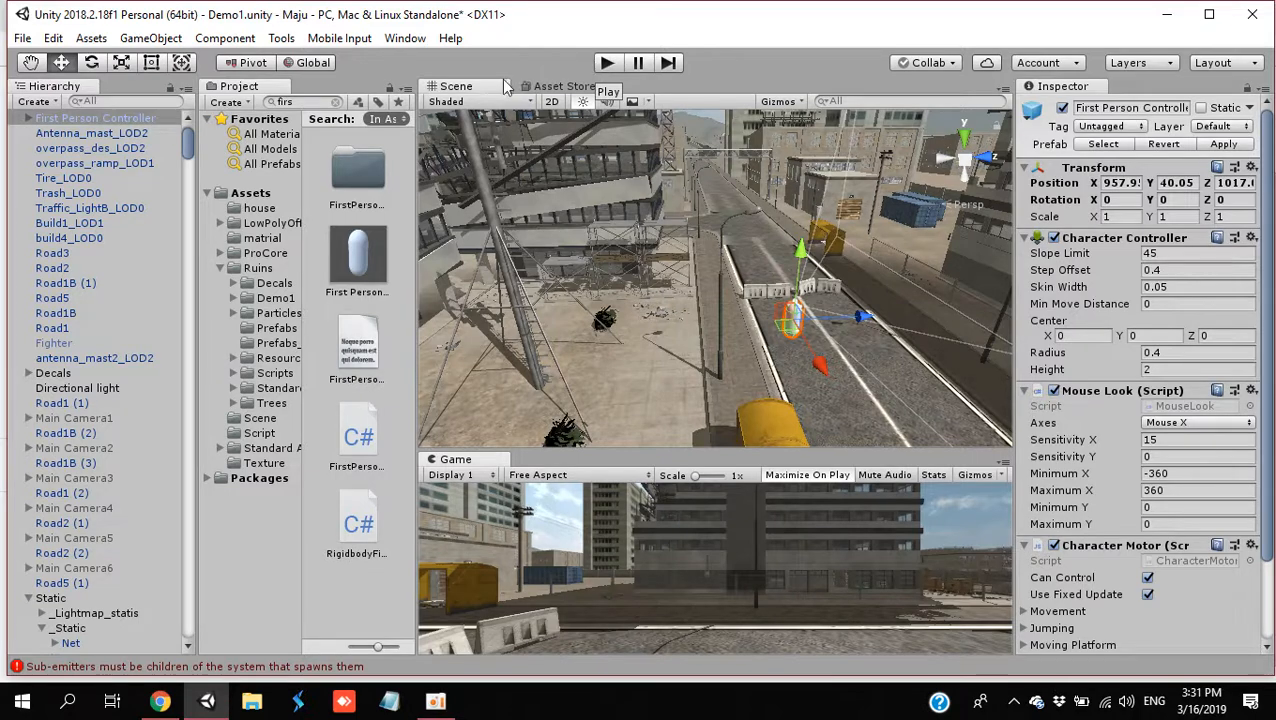
Step: Add a Box Collider to a Net fence panel along the sidewalk in front of the building
{"action": "left_click", "coordinate": [757, 299]}
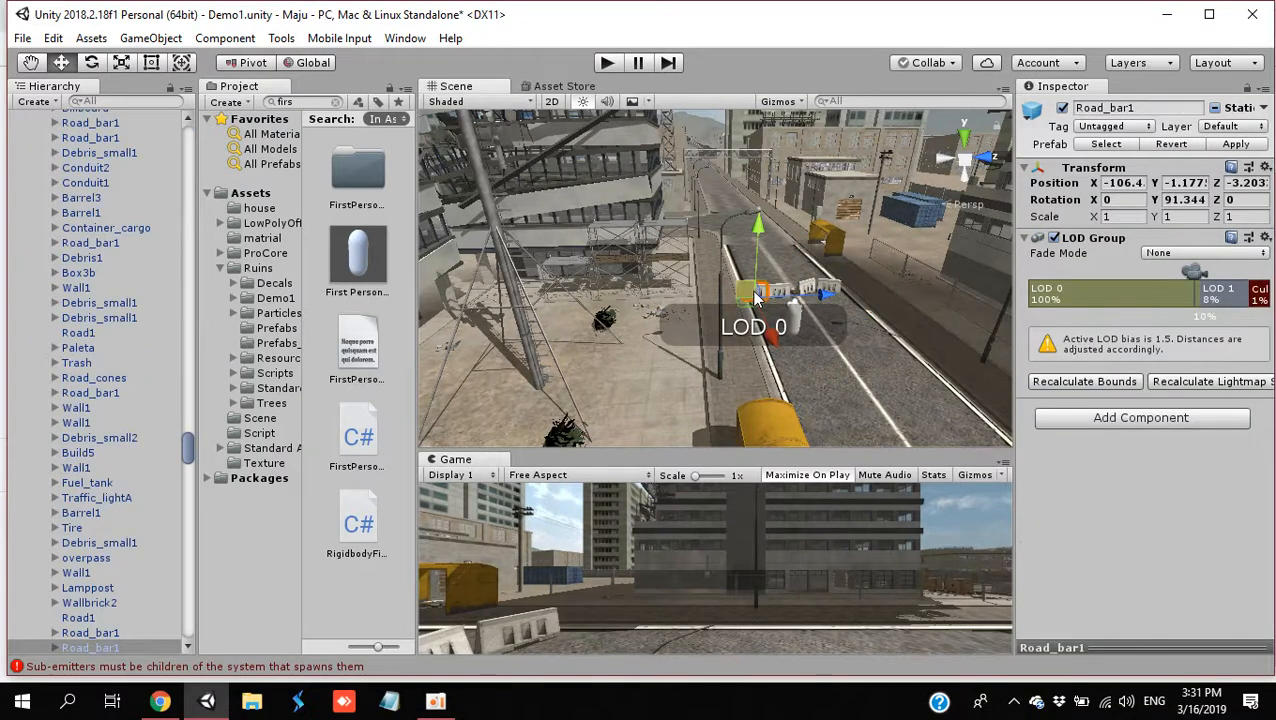
{"action": "right_click_drag", "start_coordinate": [706, 294], "coordinate": [924, 254]}
{"action": "left_click", "coordinate": [798, 265]}
{"action": "mouse_move", "coordinate": [798, 265]}
{"action": "right_mouse_down"}
{"action": "mouse_move", "coordinate": [838, 226]}
{"action": "mouse_move", "coordinate": [773, 312]}
{"action": "mouse_move", "coordinate": [800, 289]}
{"action": "right_mouse_up"}
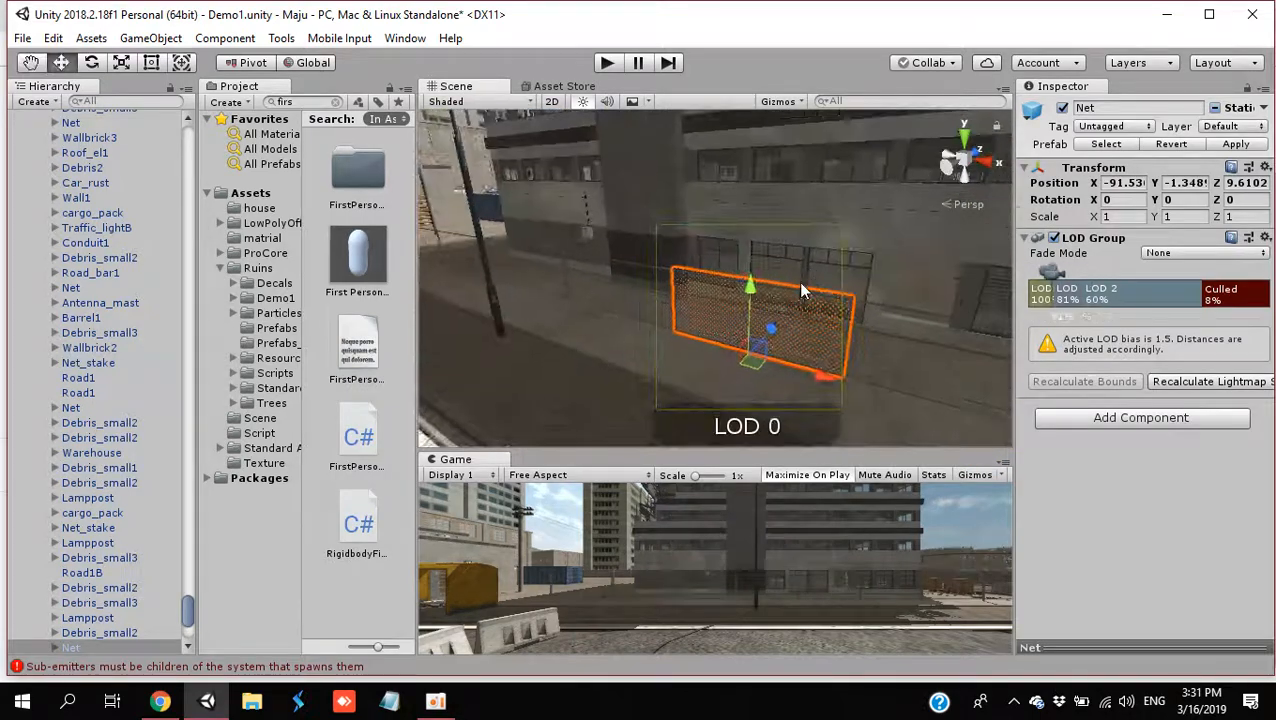
{"action": "left_click", "coordinate": [1087, 422]}
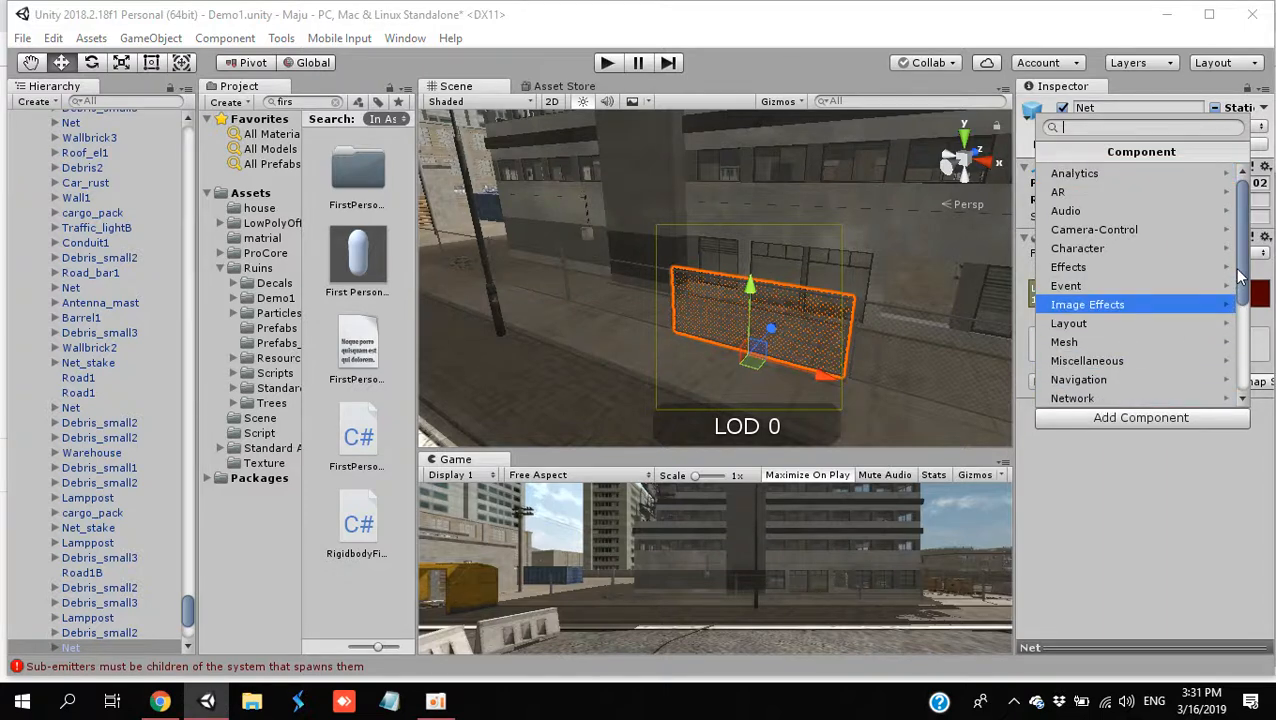
{"action": "left_click_drag", "start_coordinate": [1238, 277], "coordinate": [1228, 329]}
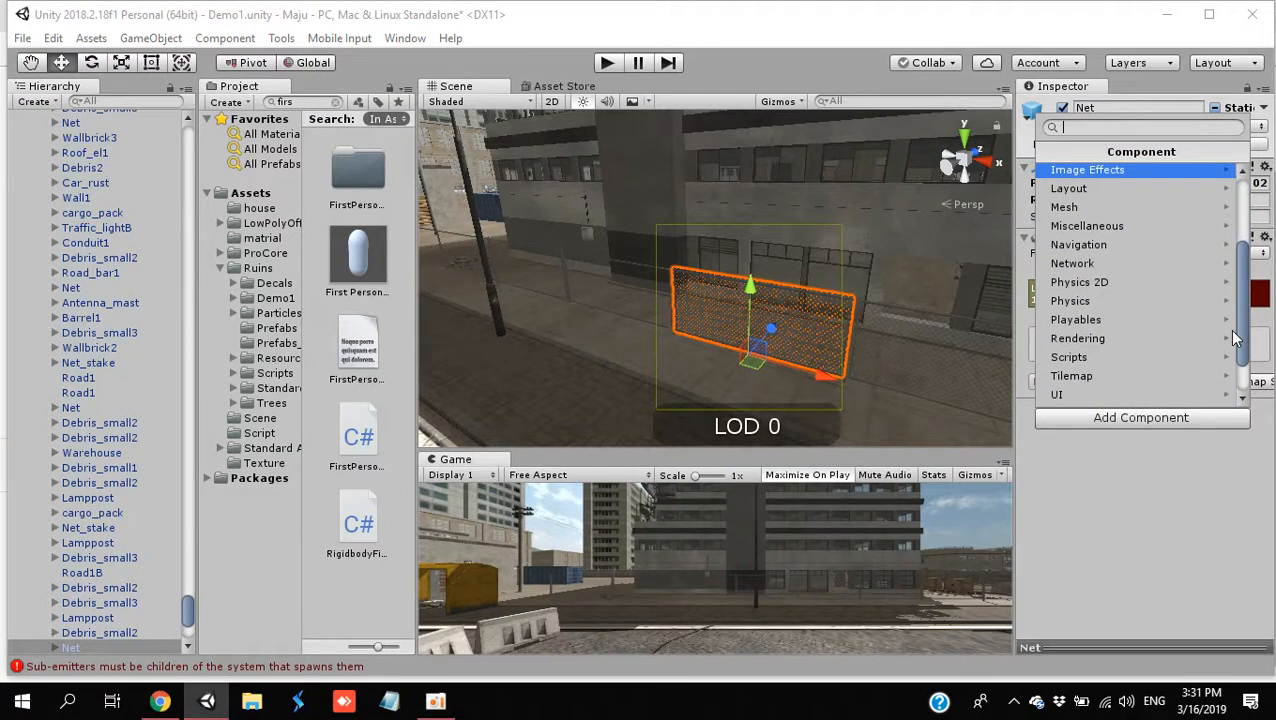
{"action": "left_click", "coordinate": [1108, 301]}
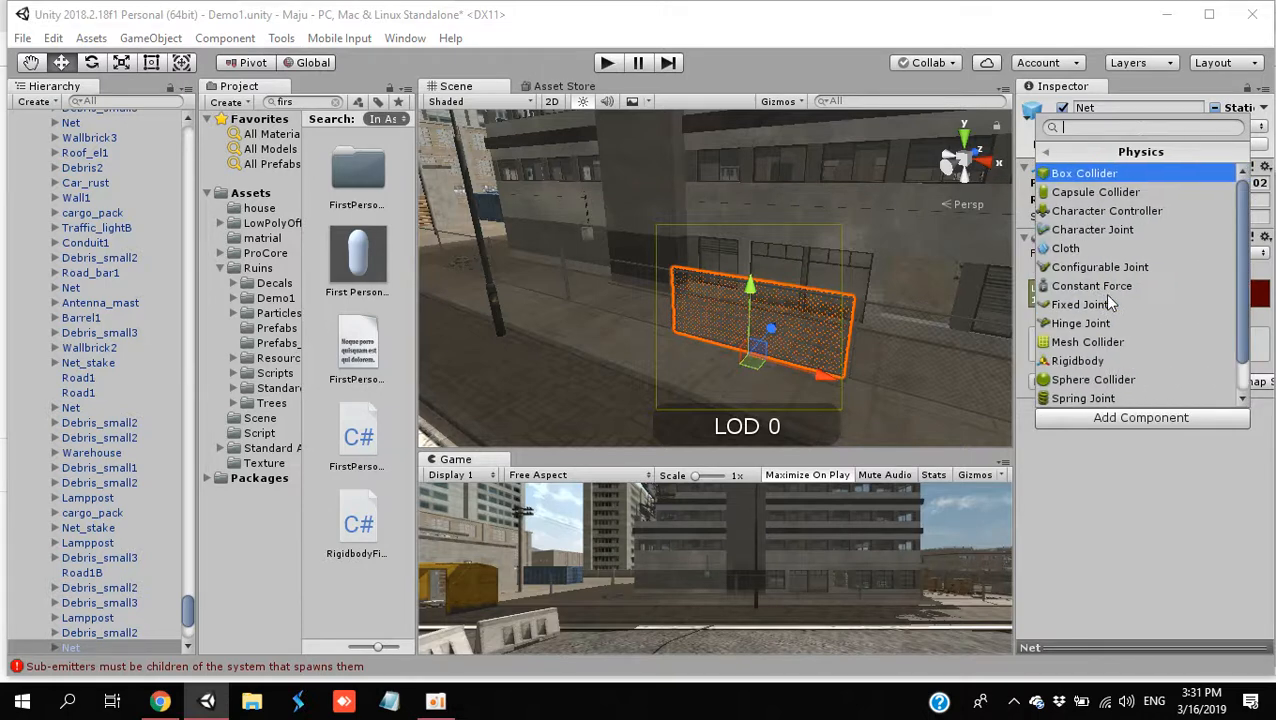
{"action": "left_click", "coordinate": [1120, 174]}
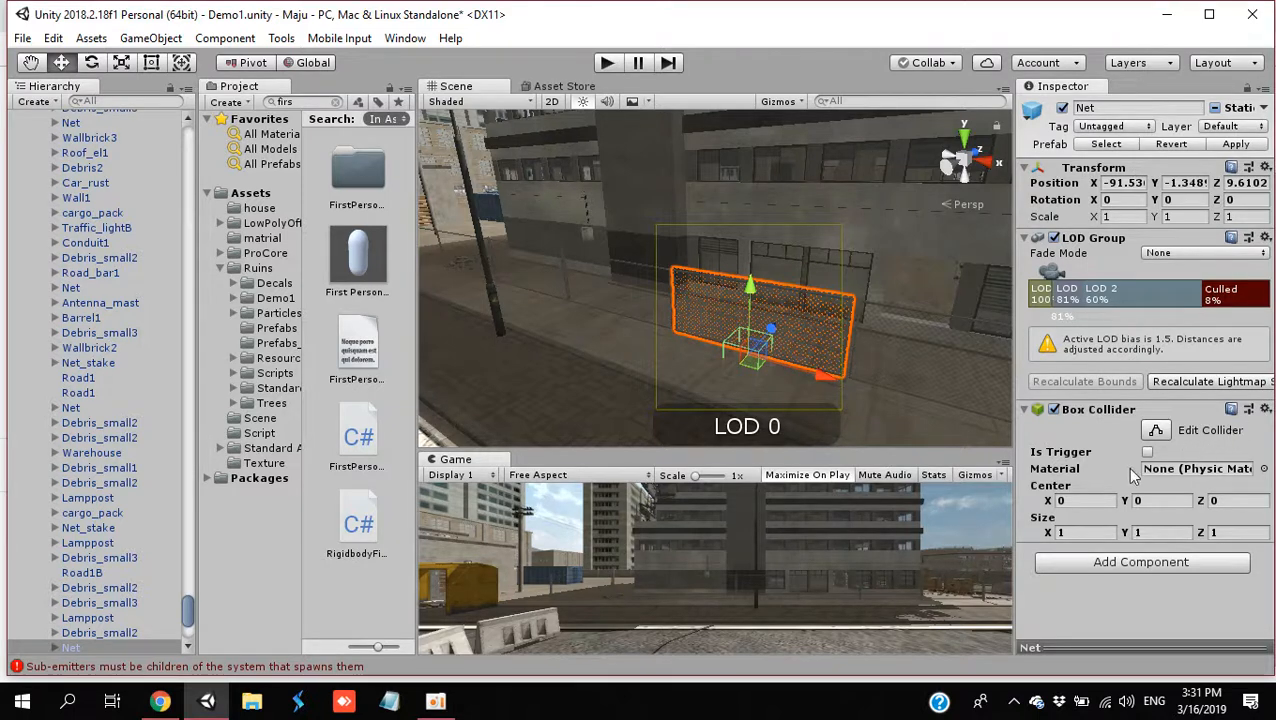
Step: Fit the fence panel's Box Collider with center Y 0.84 and size X 4.52, Y 2.26, Z 0.7
{"action": "left_click_drag", "start_coordinate": [1127, 508], "coordinate": [1162, 515]}
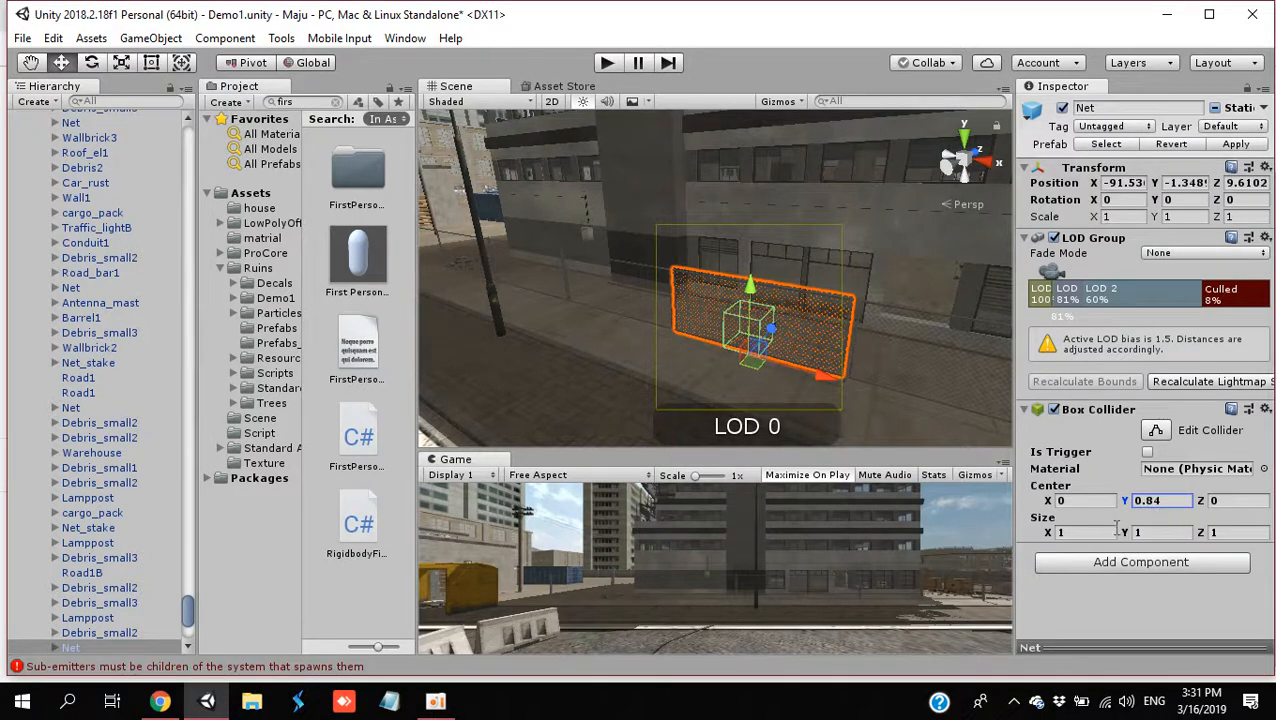
{"action": "left_click_drag", "start_coordinate": [1047, 533], "coordinate": [1158, 580]}
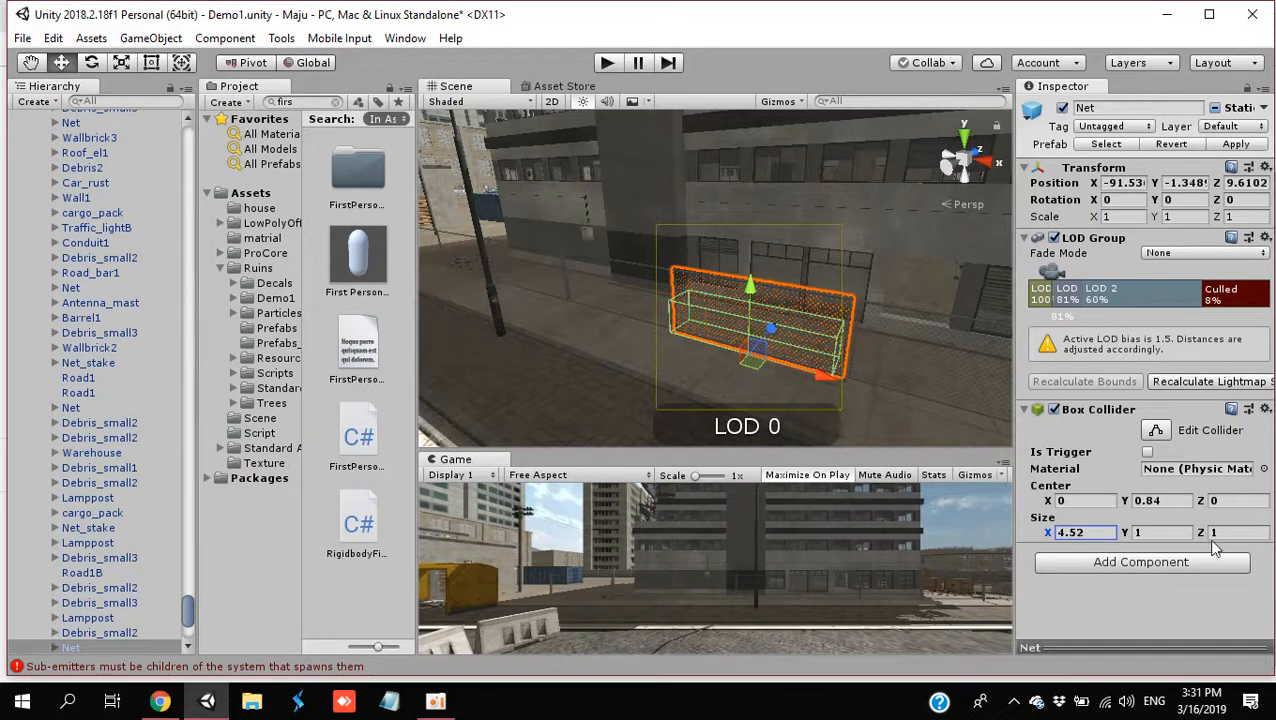
{"action": "left_click_drag", "start_coordinate": [1206, 538], "coordinate": [1167, 537]}
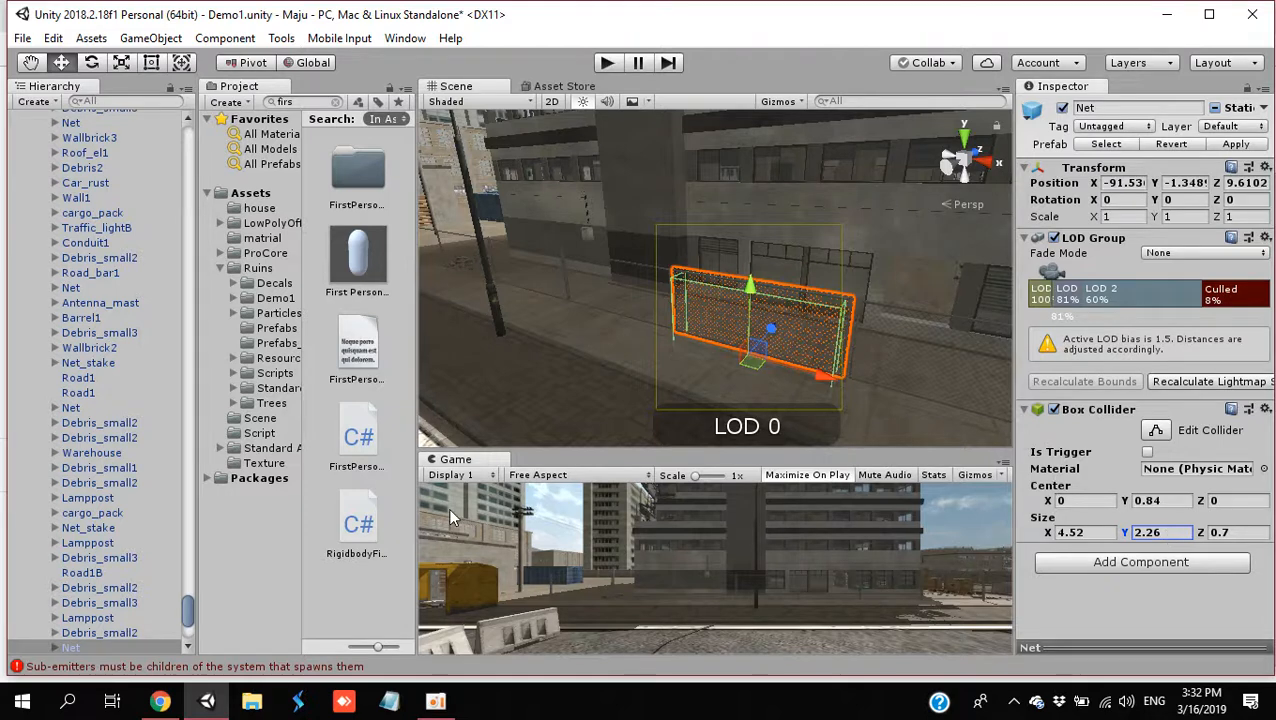
Step: Add a Box Collider to all three LOD meshes (Net_LOD0, Net_LOD1 and Net_LOD2) of the adjacent Net fence panel
{"action": "left_click", "coordinate": [618, 285]}
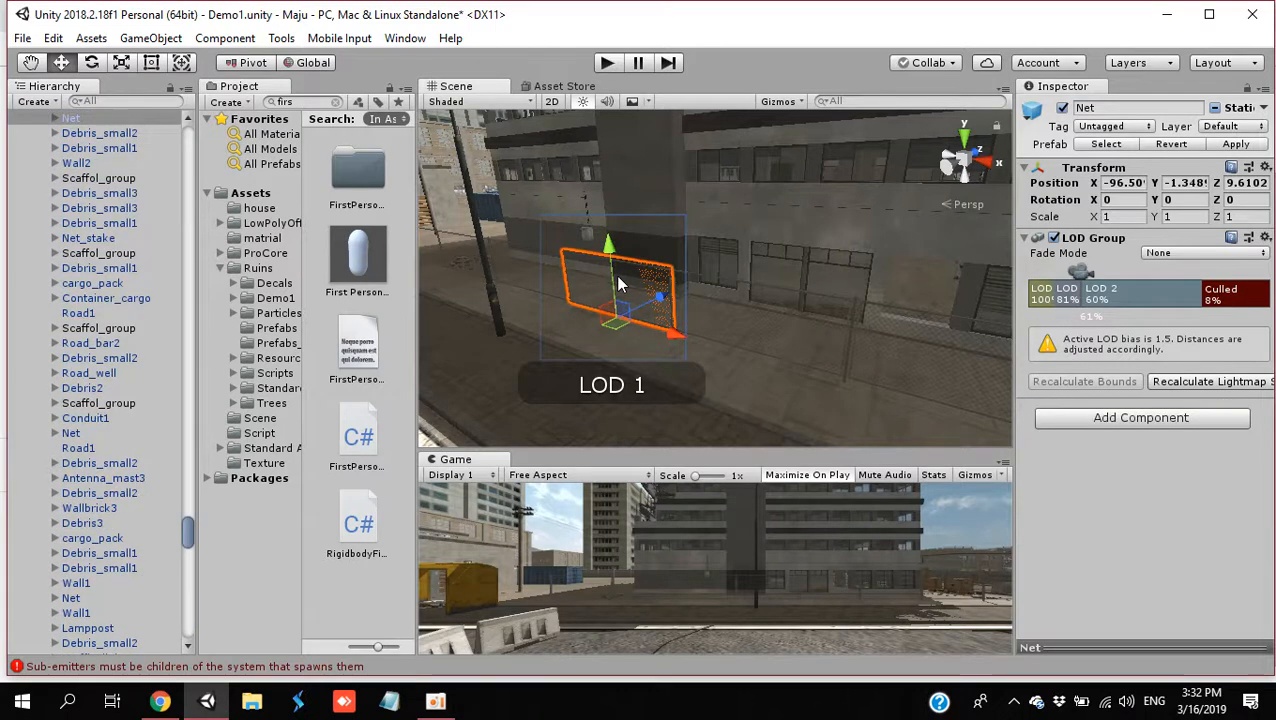
{"action": "left_click", "coordinate": [54, 118]}
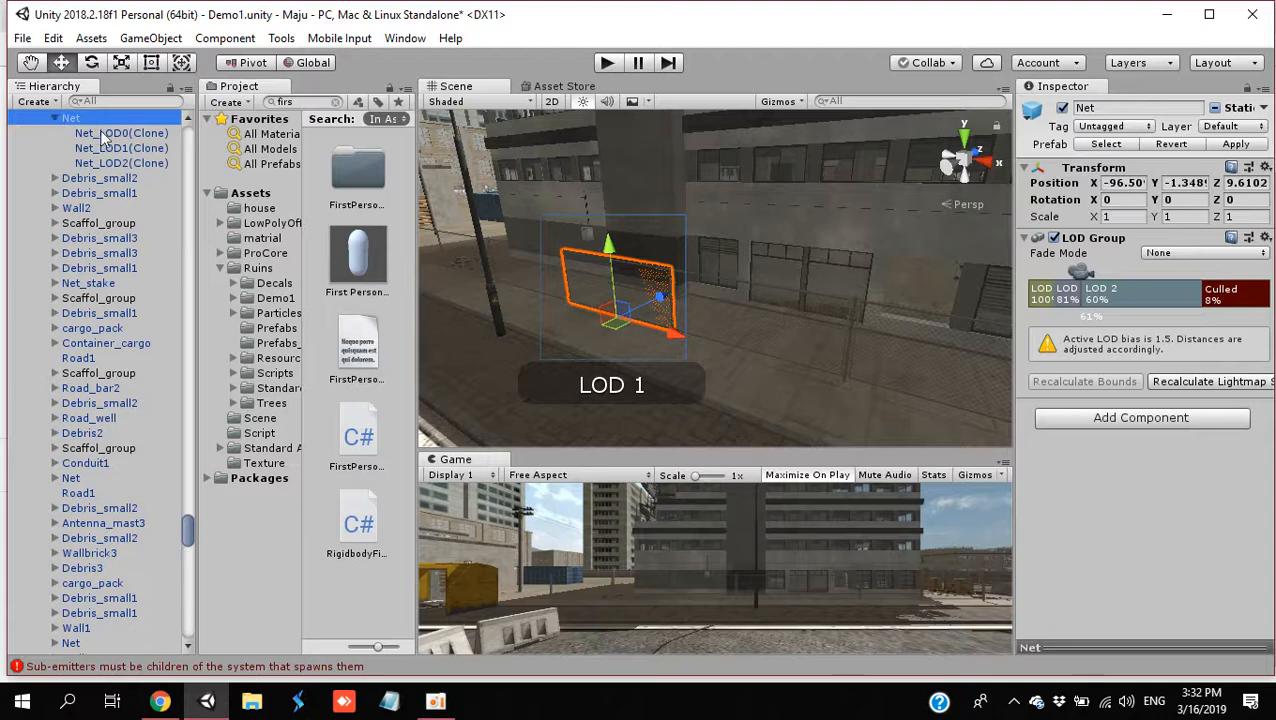
{"action": "left_click", "coordinate": [108, 133]}
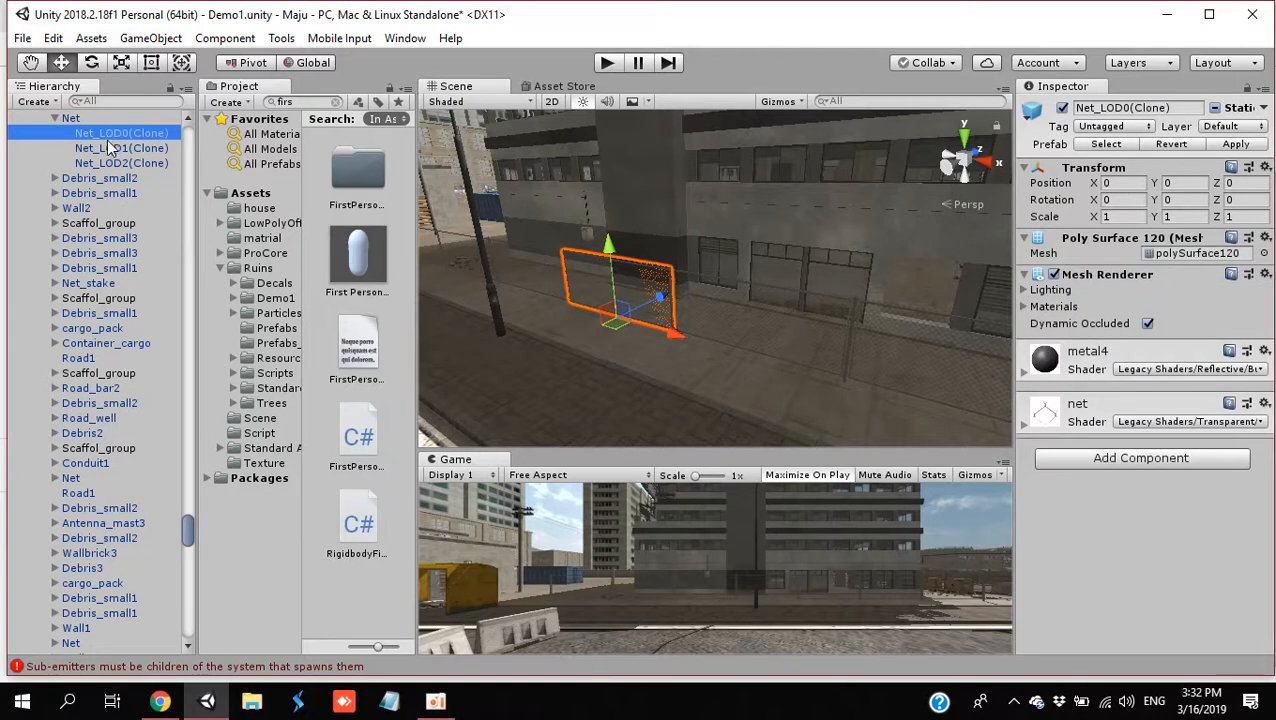
{"action": "left_click", "coordinate": [113, 163], "text": "shift"}
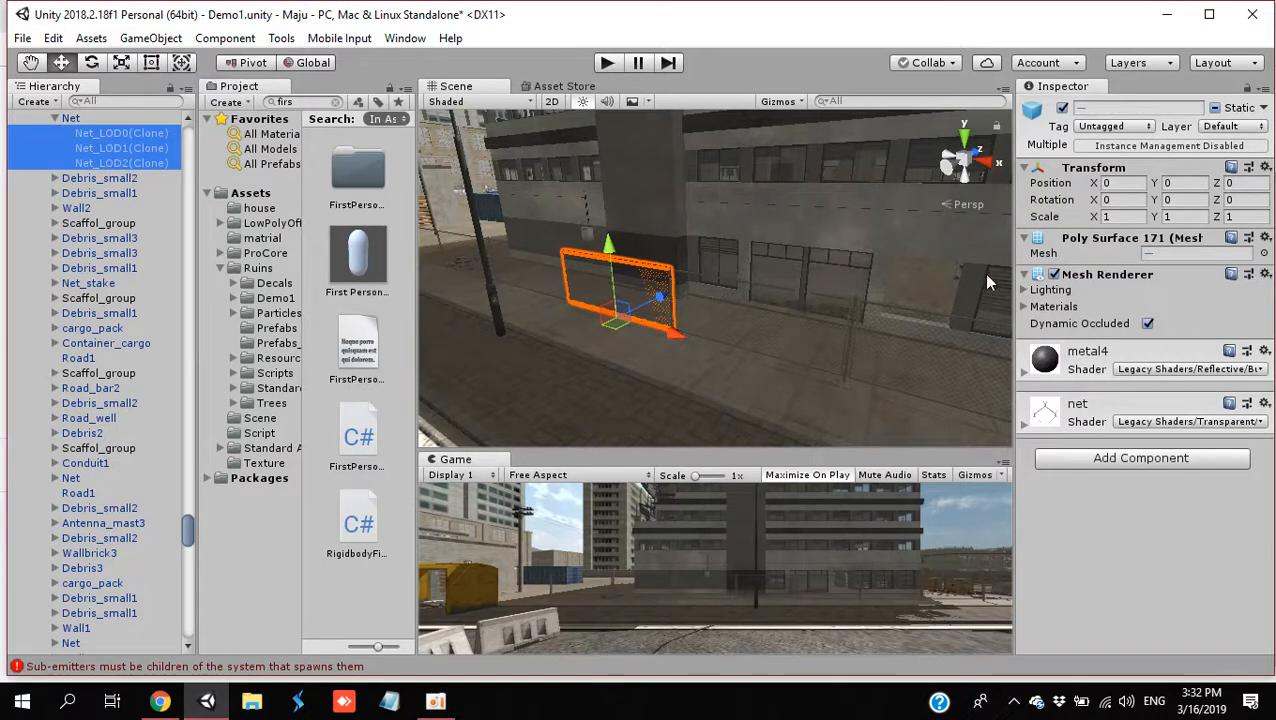
{"action": "left_click", "coordinate": [1054, 274]}
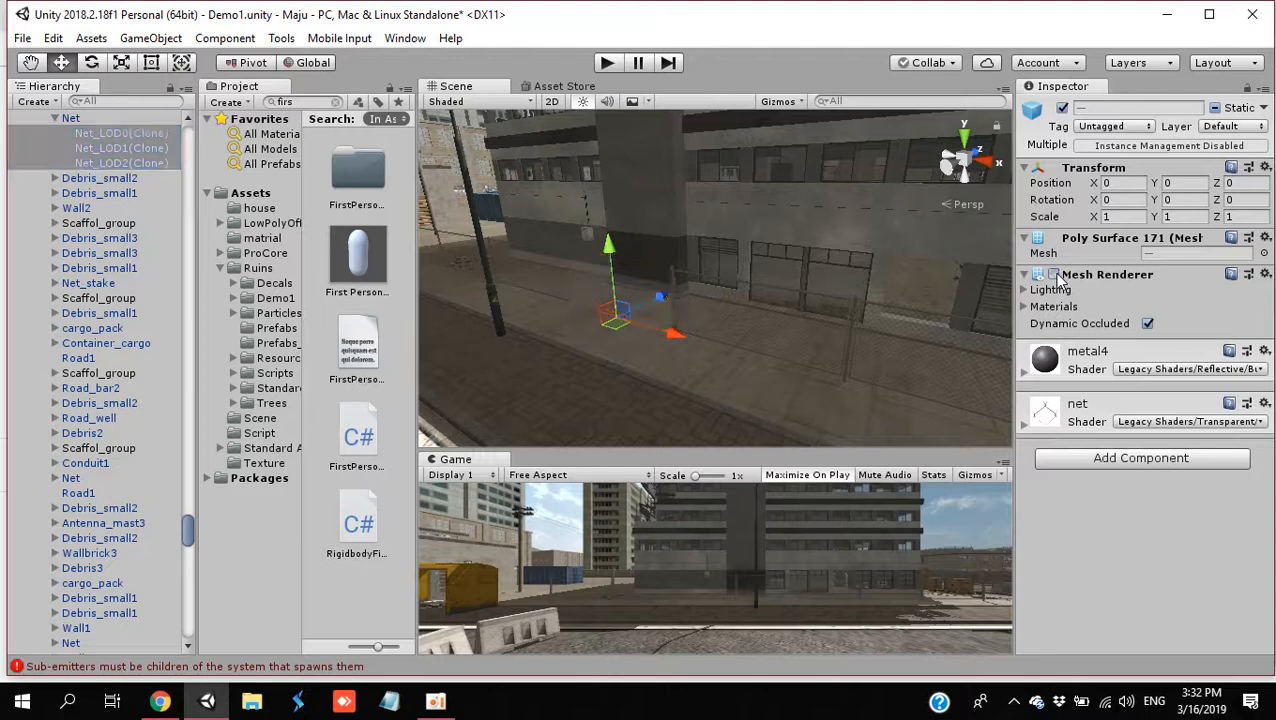
{"action": "left_click", "coordinate": [1054, 275]}
{"action": "left_click", "coordinate": [1064, 455]}
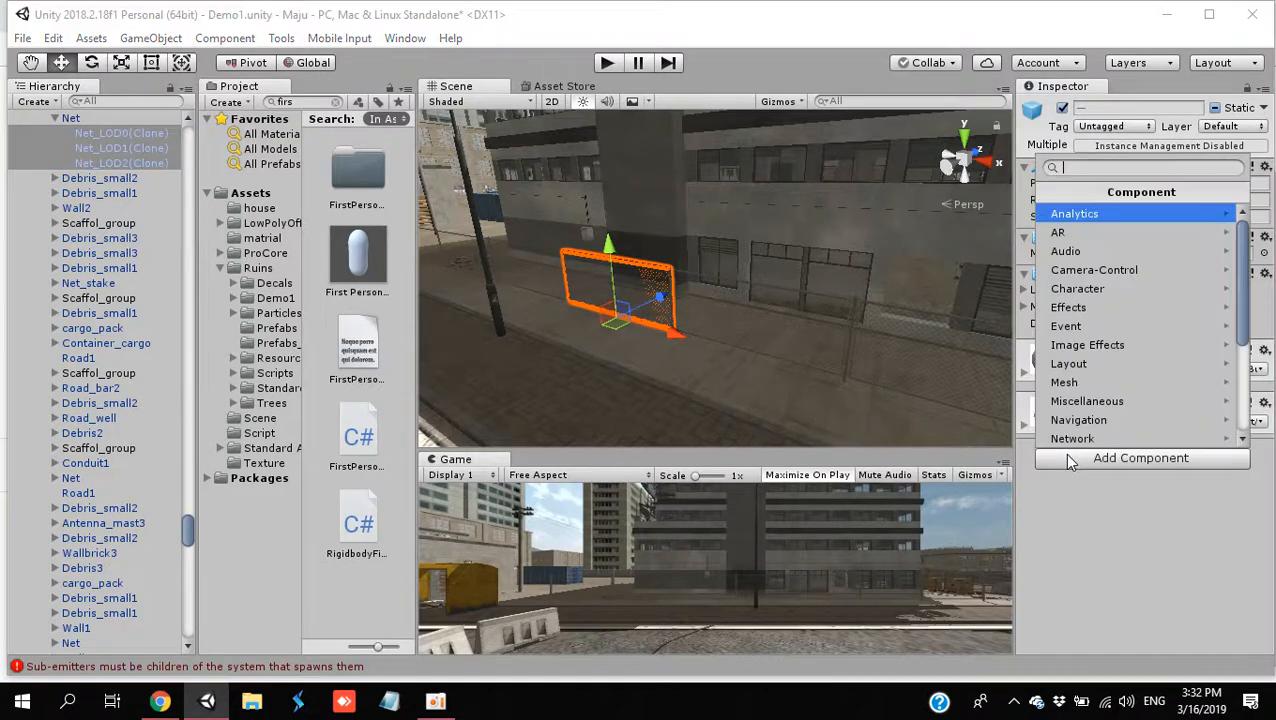
{"action": "type", "text": "boc"}
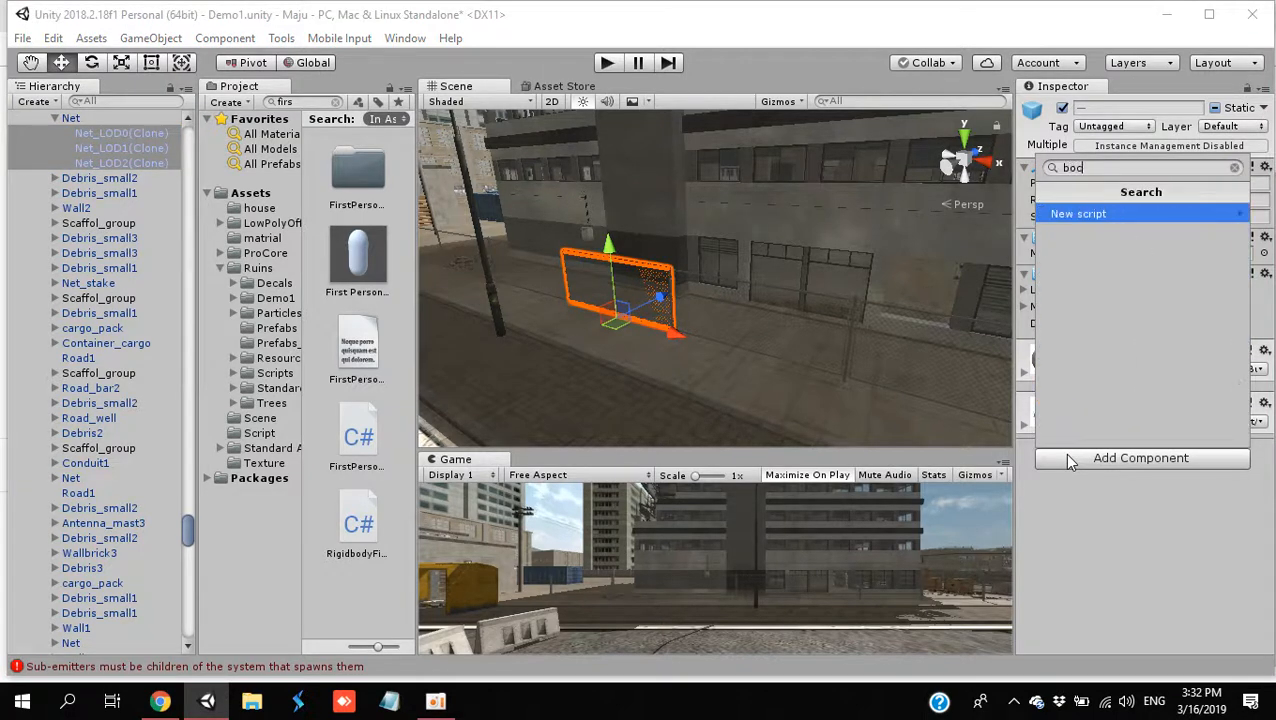
{"action": "key", "text": "BackSpace"}
{"action": "type", "text": "x"}
{"action": "key", "text": "Return"}
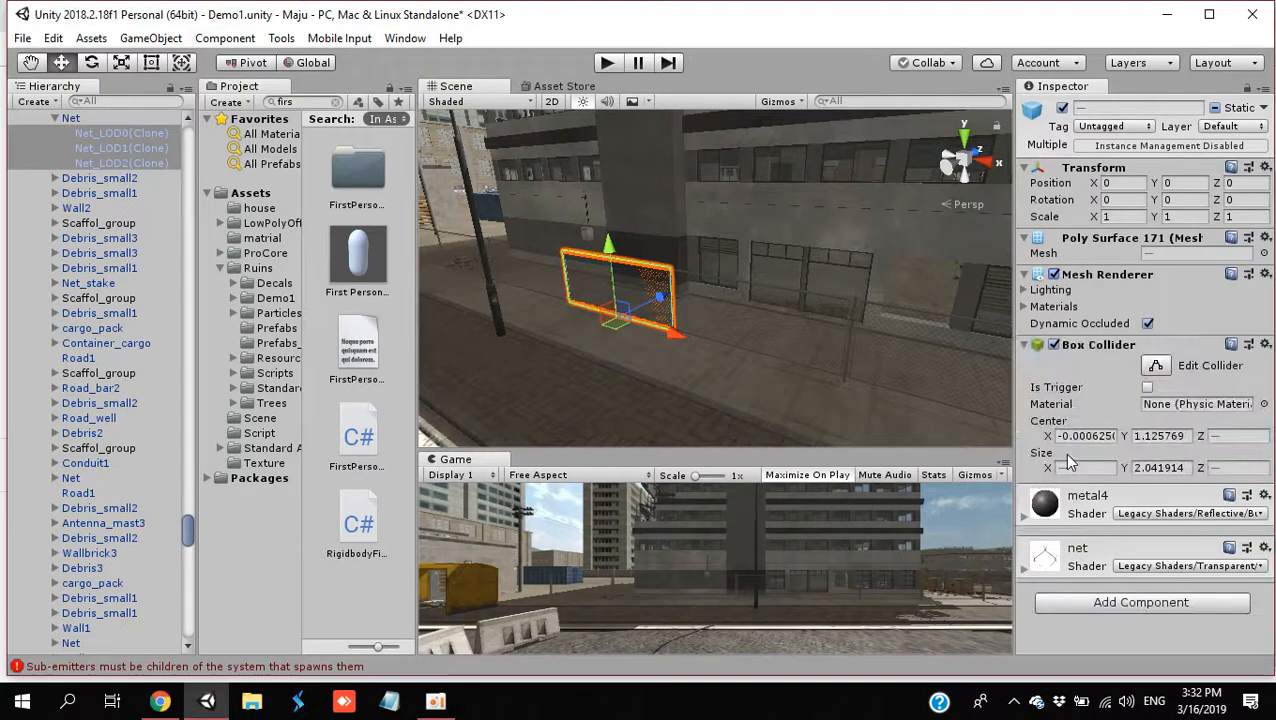
Step: Add a Box Collider to both LOD meshes (build4_LOD0 and build4_LOD1) of the Build4 building beside the blue containers
{"action": "left_click", "coordinate": [685, 432]}
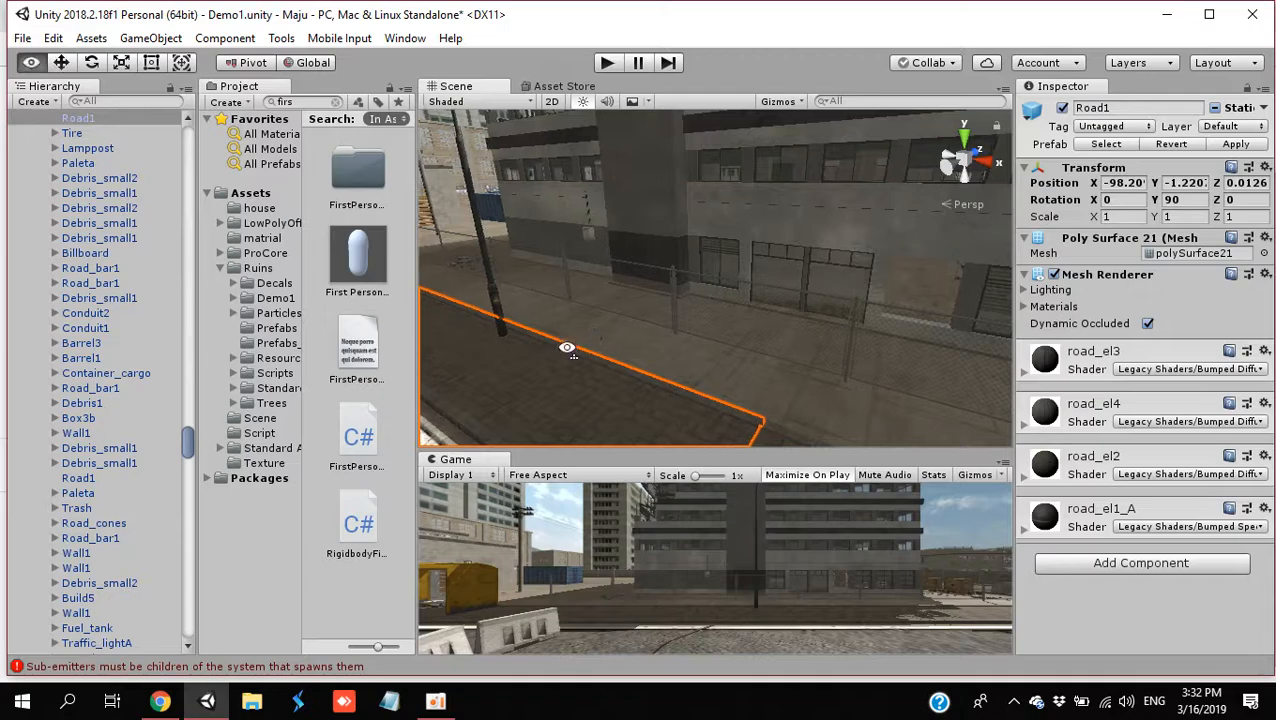
{"action": "left_click_drag", "start_coordinate": [567, 347], "coordinate": [465, 402], "text": "alt"}
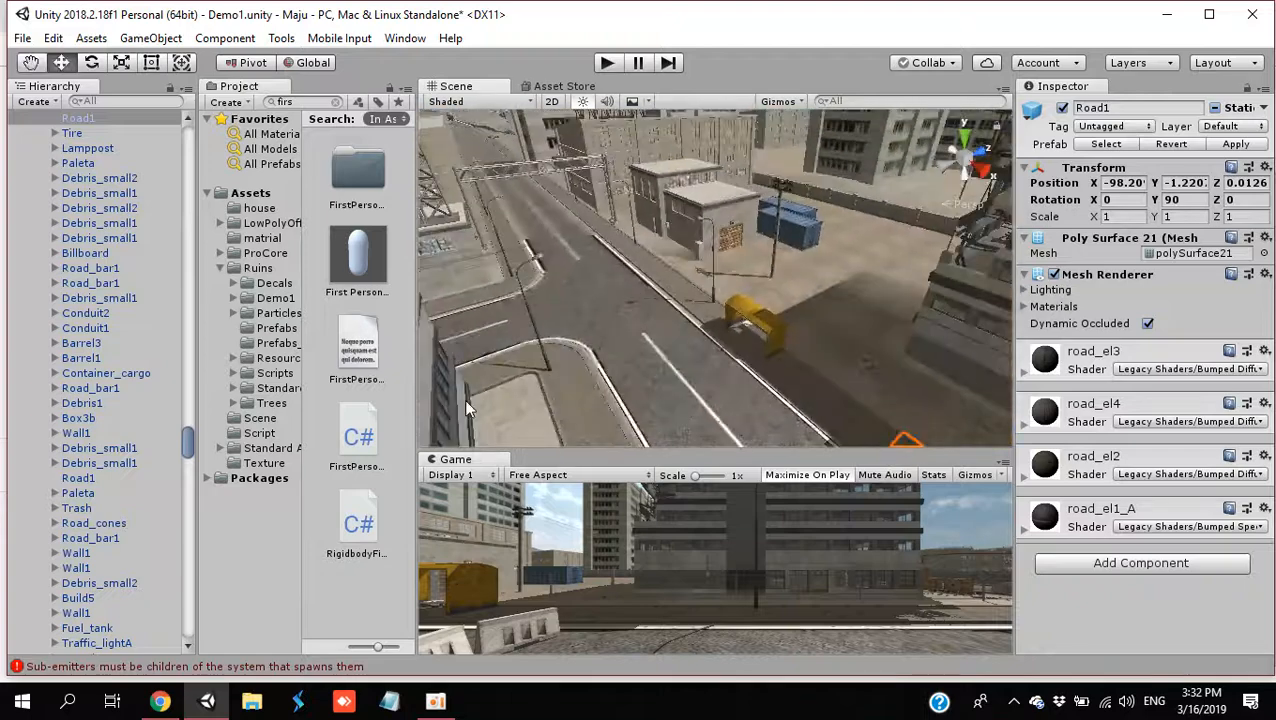
{"action": "left_click", "coordinate": [700, 210]}
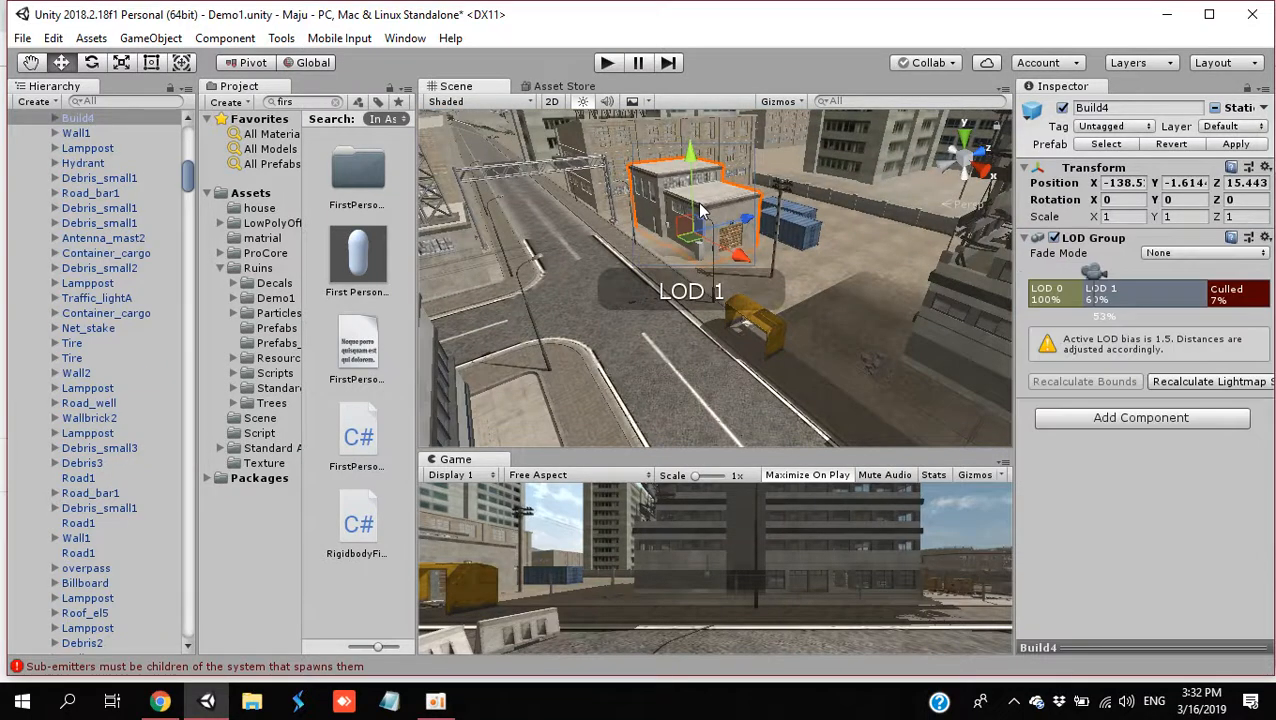
{"action": "left_click", "coordinate": [61, 118]}
{"action": "left_click", "coordinate": [55, 118]}
{"action": "left_click", "coordinate": [100, 140]}
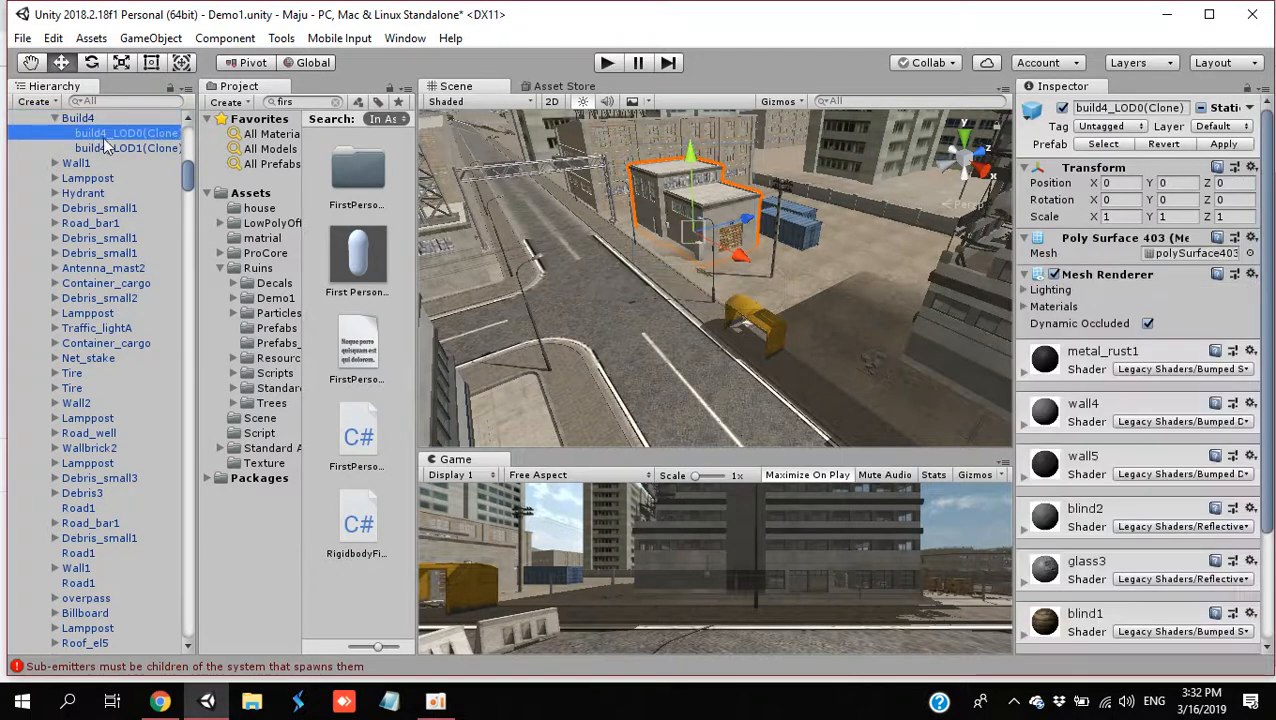
{"action": "left_click", "coordinate": [112, 148], "text": "shift"}
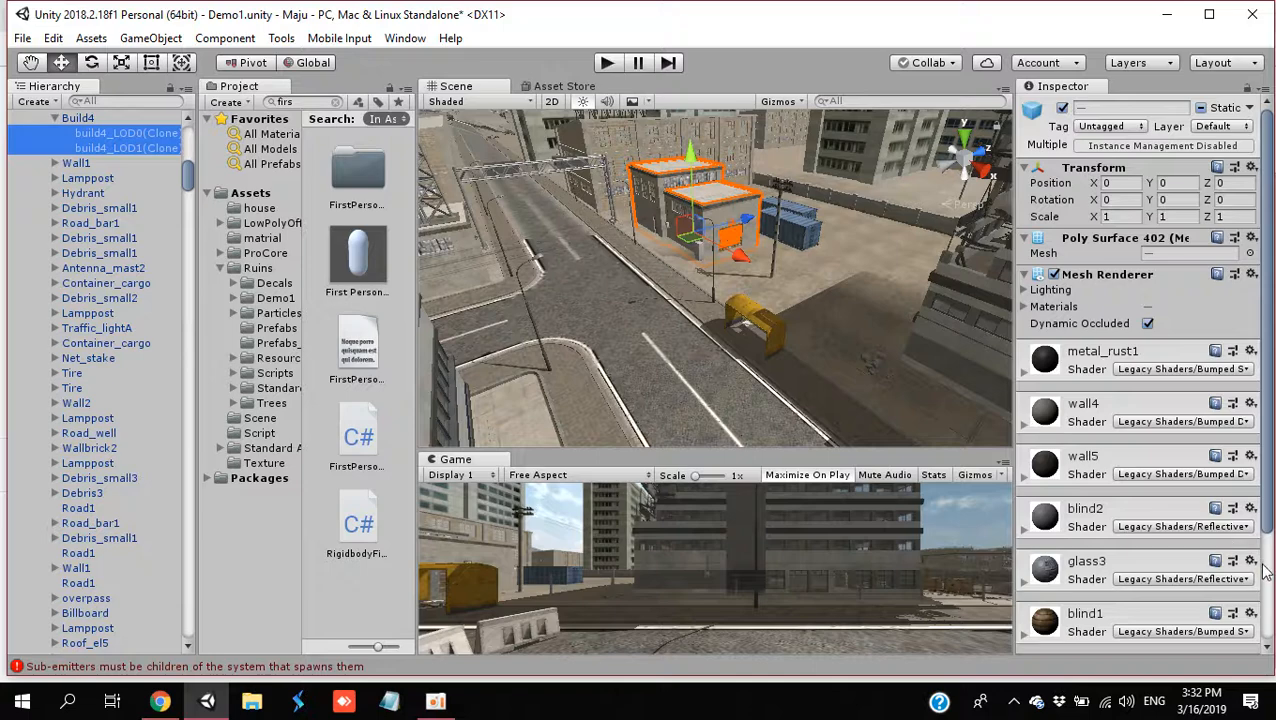
{"action": "left_click", "coordinate": [1264, 568]}
{"action": "left_click", "coordinate": [1136, 630]}
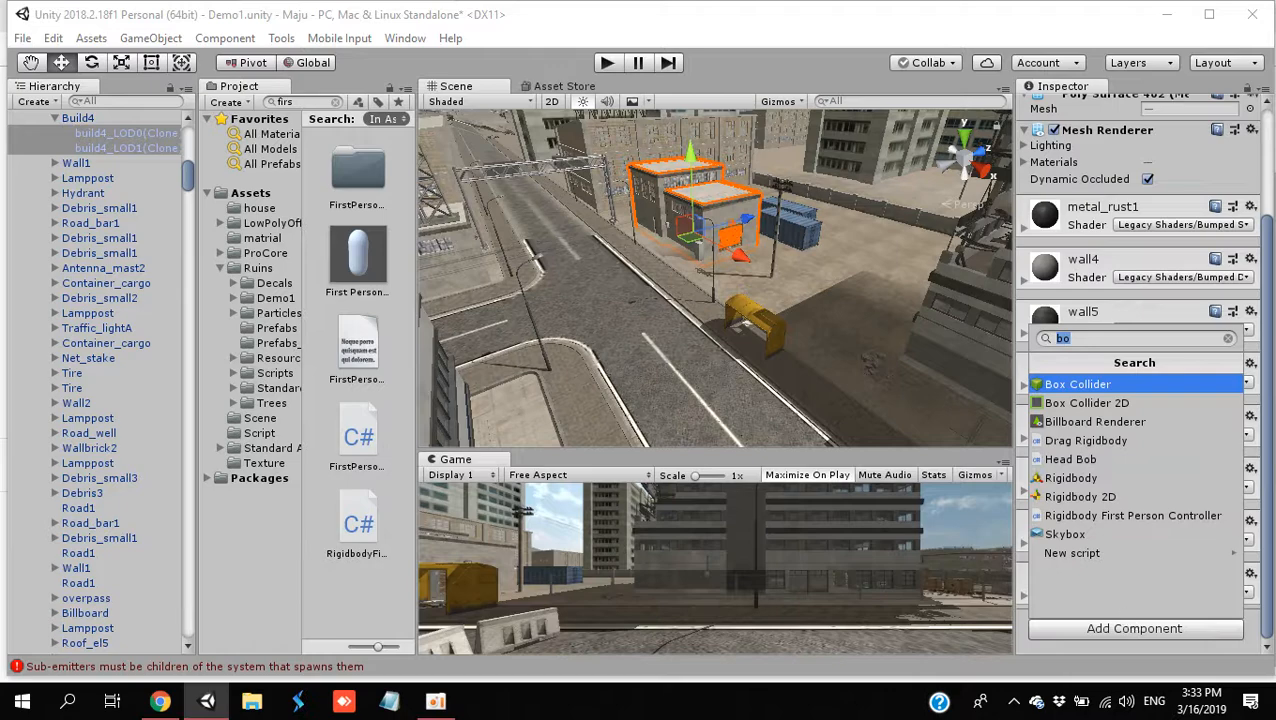
{"action": "left_click", "coordinate": [1136, 384]}
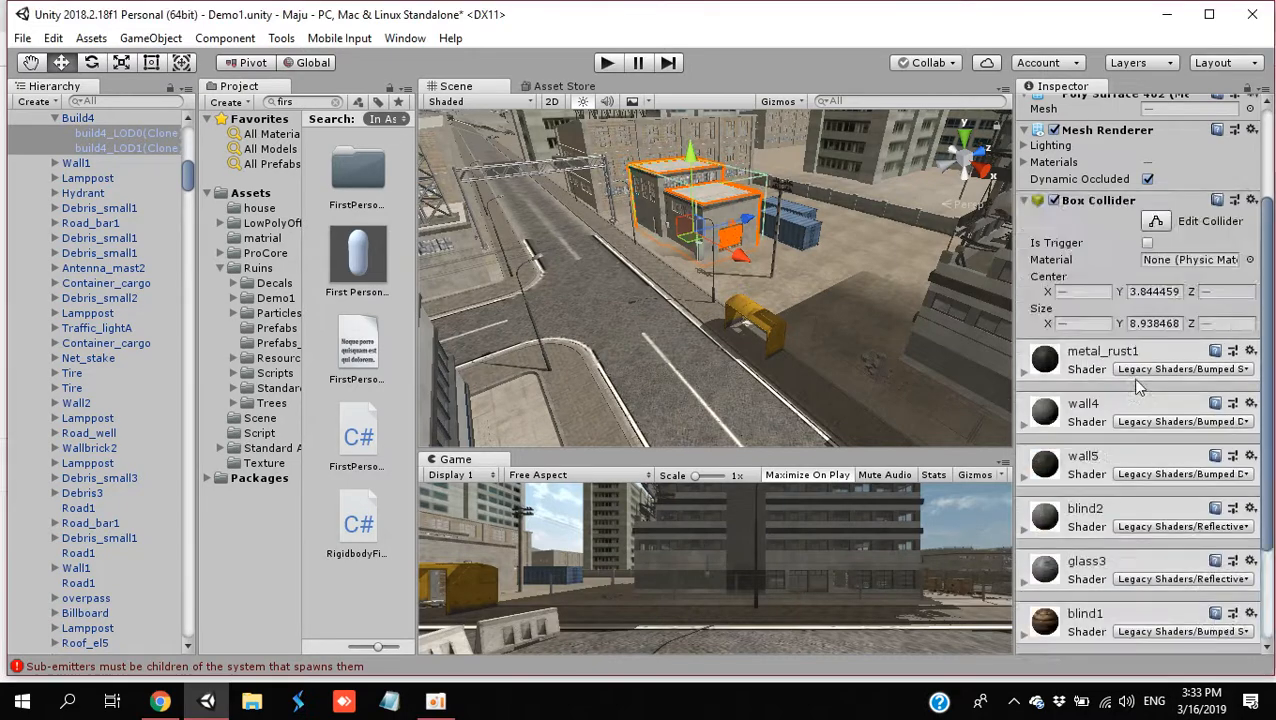
Step: Examine the collider bounds around Build4, play-test the city in first person, and stop the test
{"action": "left_click_drag", "start_coordinate": [772, 327], "coordinate": [760, 285], "text": "alt"}
{"action": "key", "text": "w"}
{"action": "right_click_drag", "start_coordinate": [760, 285], "coordinate": [803, 272]}
{"action": "key", "text": "s"}
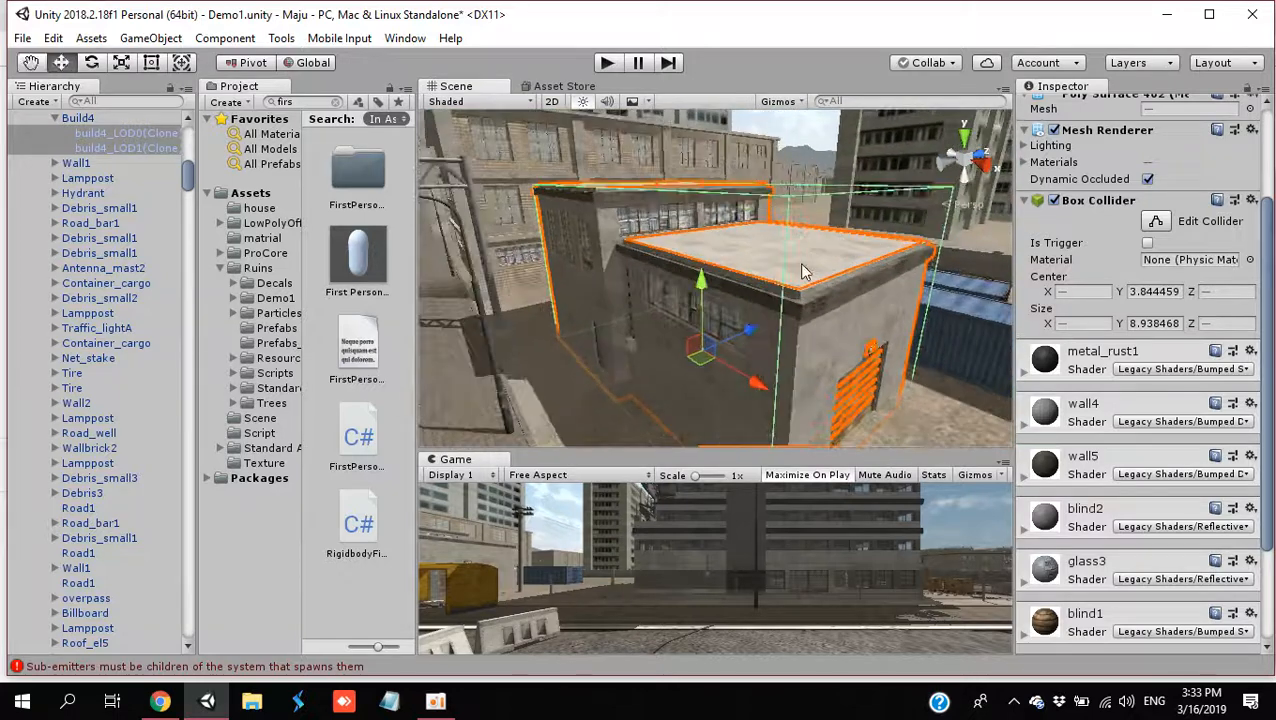
{"action": "left_click", "coordinate": [609, 62]}
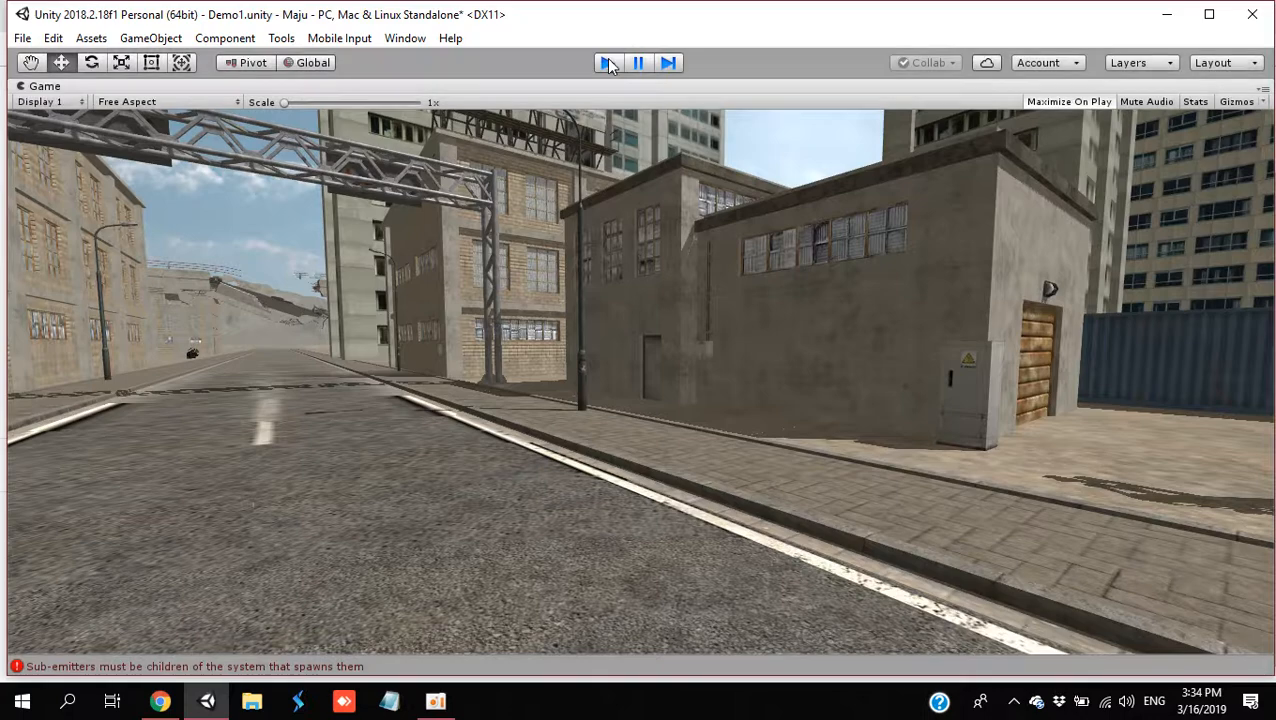
{"action": "left_click", "coordinate": [608, 63]}
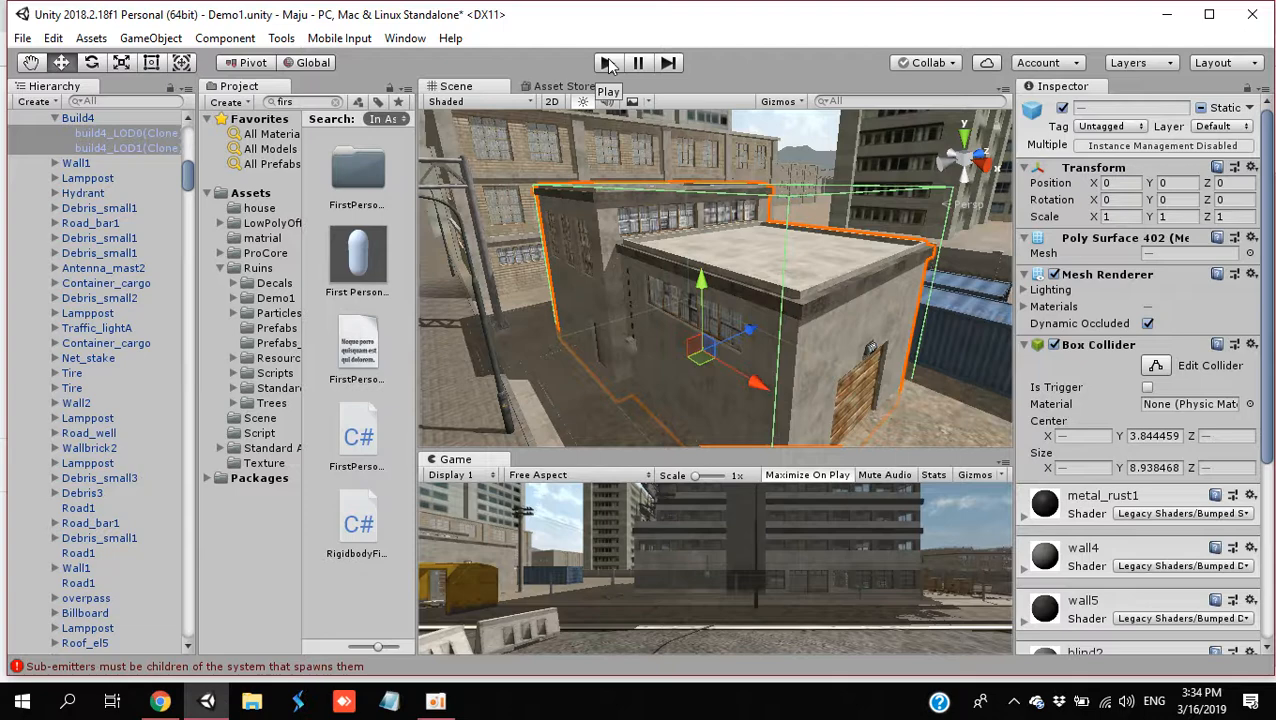
{"action": "right_click_drag", "start_coordinate": [617, 170], "coordinate": [520, 185]}
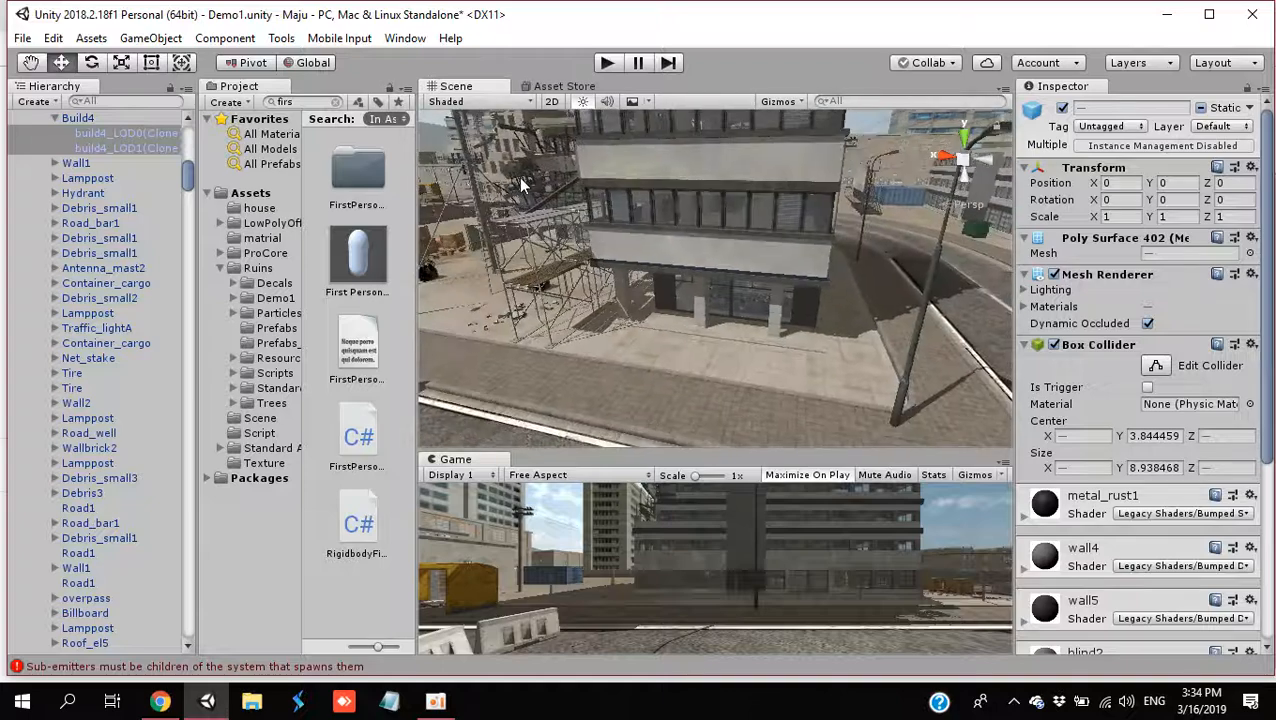
{"action": "left_click", "coordinate": [652, 172]}
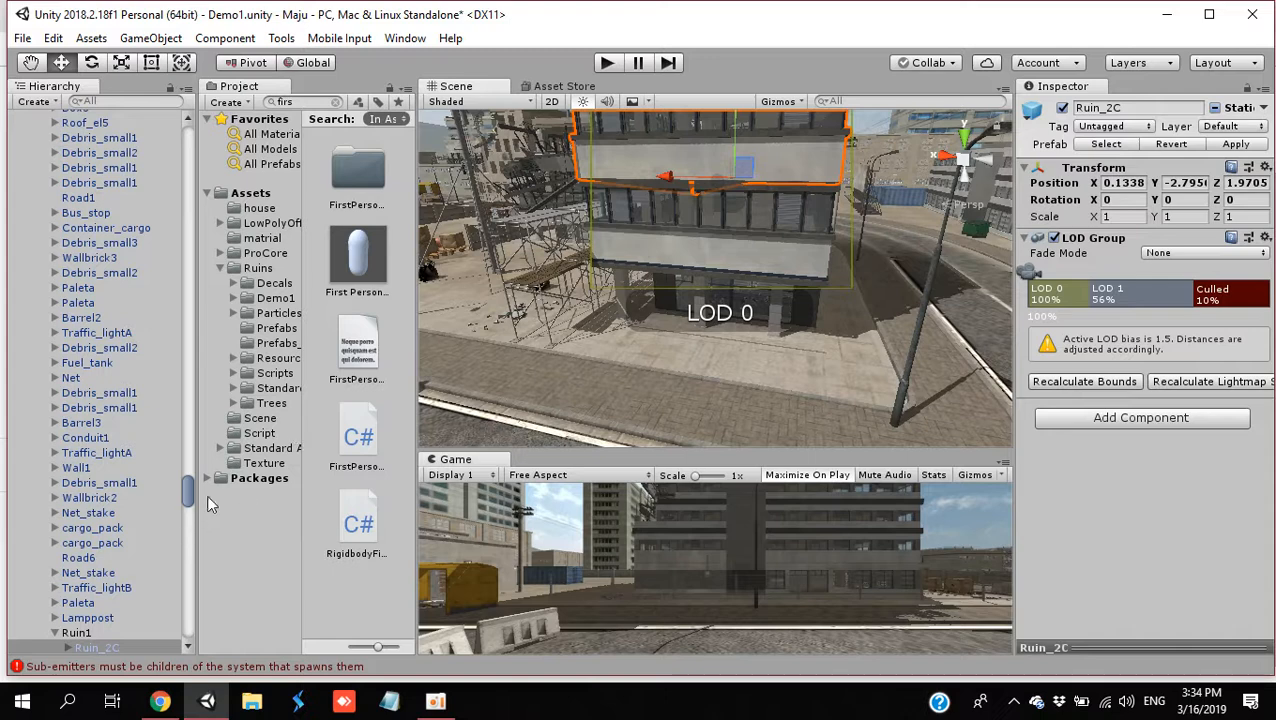
{"action": "left_click_drag", "start_coordinate": [185, 491], "coordinate": [184, 496]}
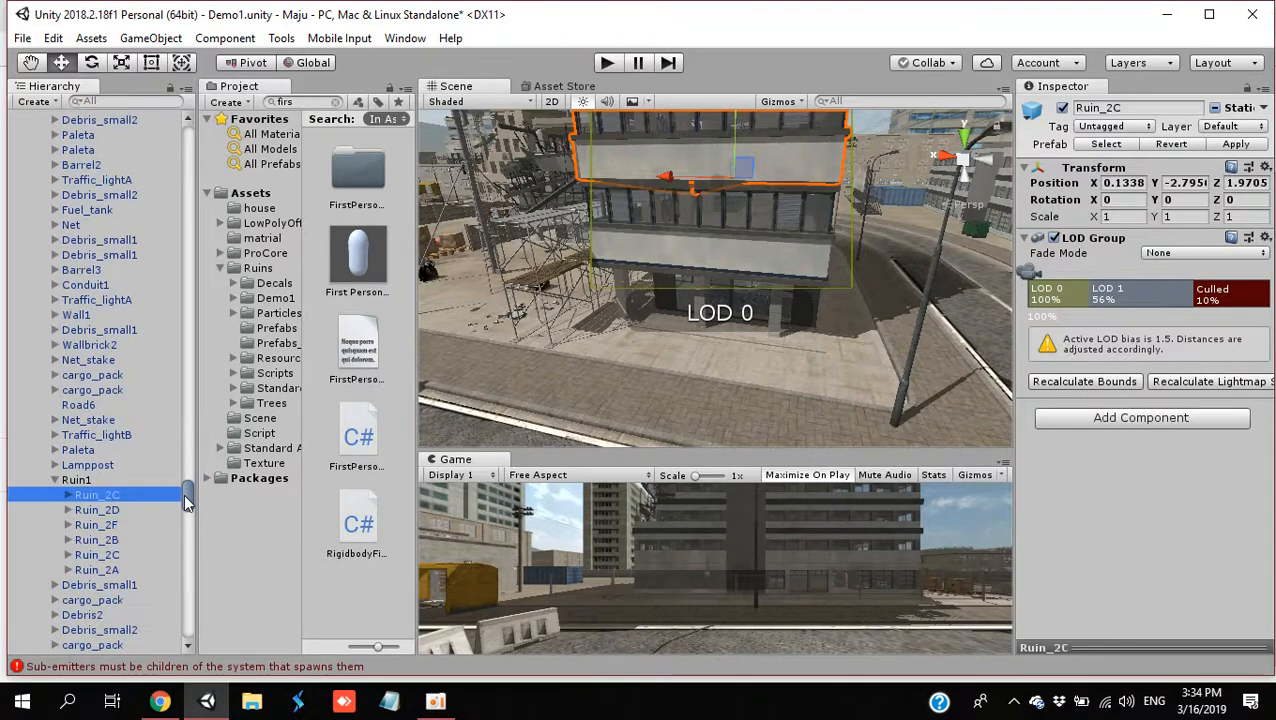
{"action": "left_click", "coordinate": [68, 495]}
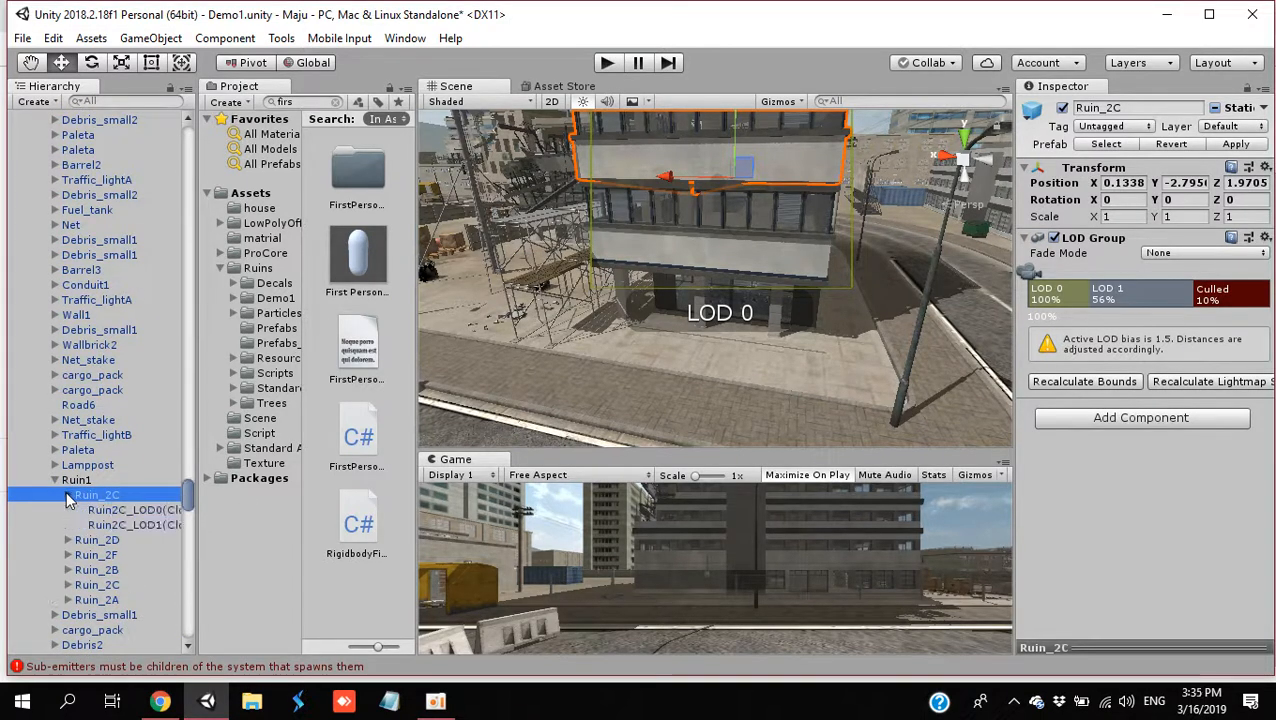
{"action": "left_click", "coordinate": [108, 511]}
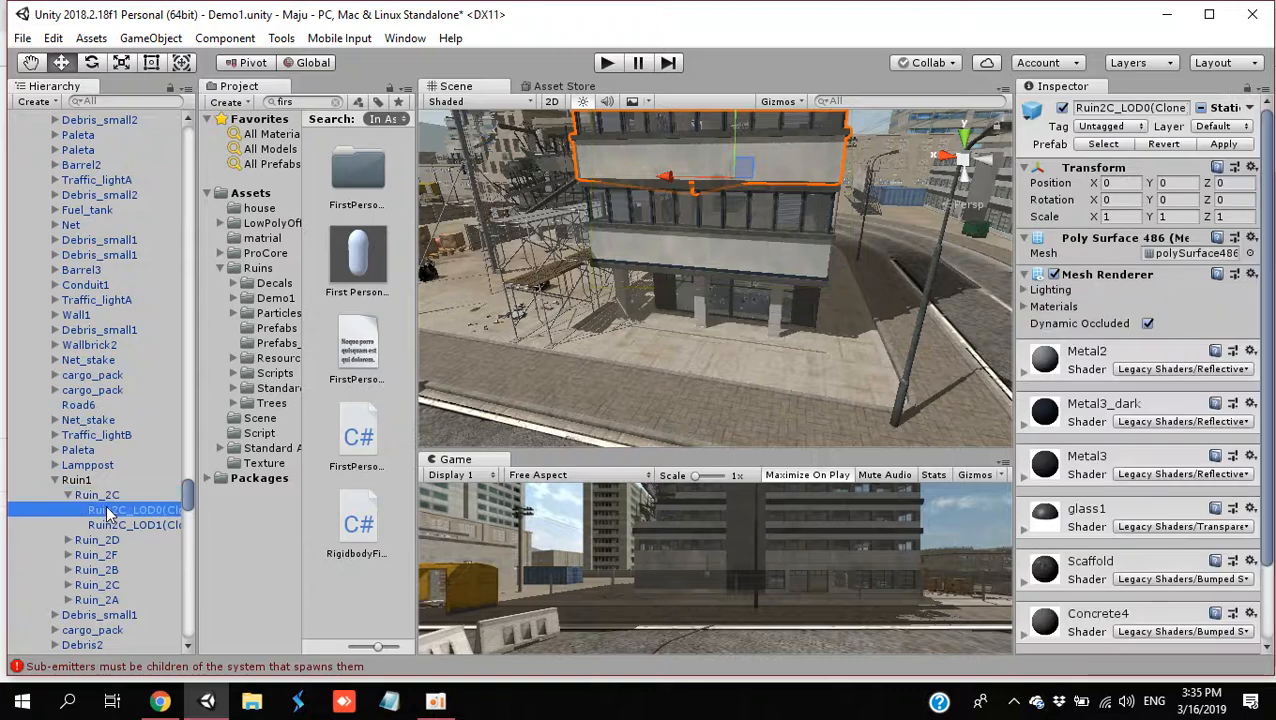
{"action": "left_click", "coordinate": [114, 525]}
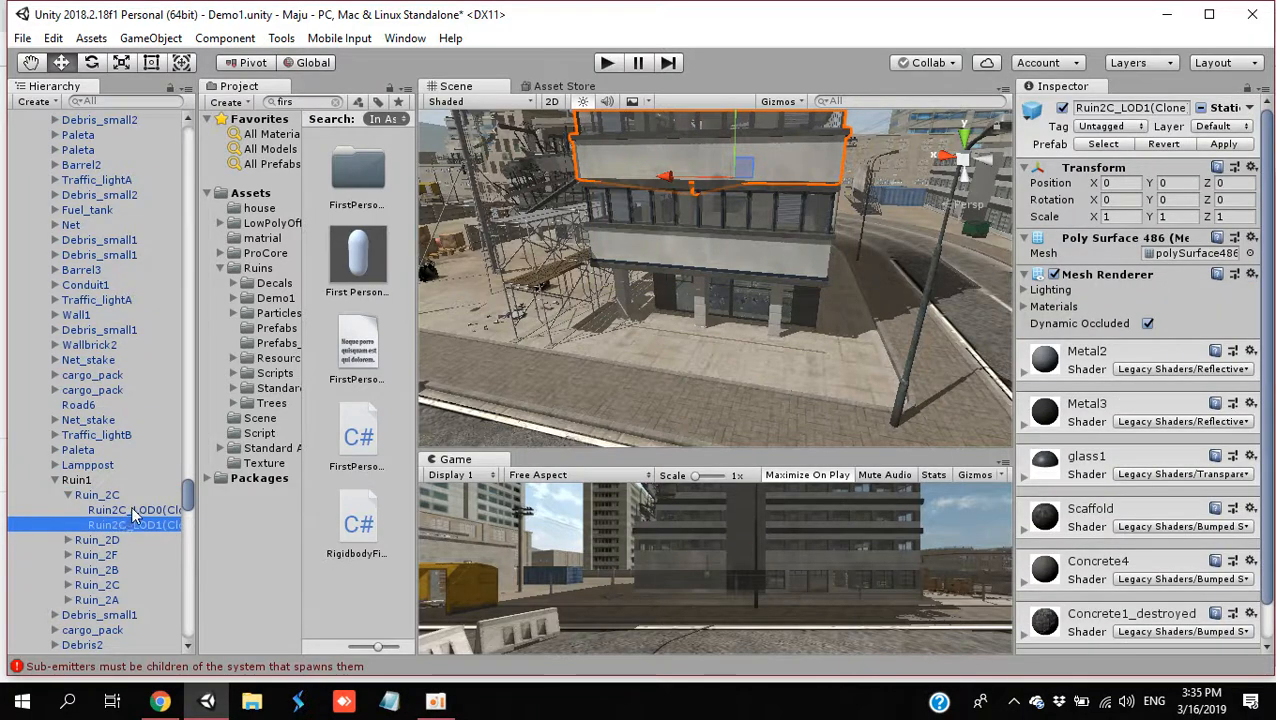
{"action": "left_click", "coordinate": [130, 510]}
{"action": "left_click", "coordinate": [134, 526]}
{"action": "left_click", "coordinate": [1267, 628]}
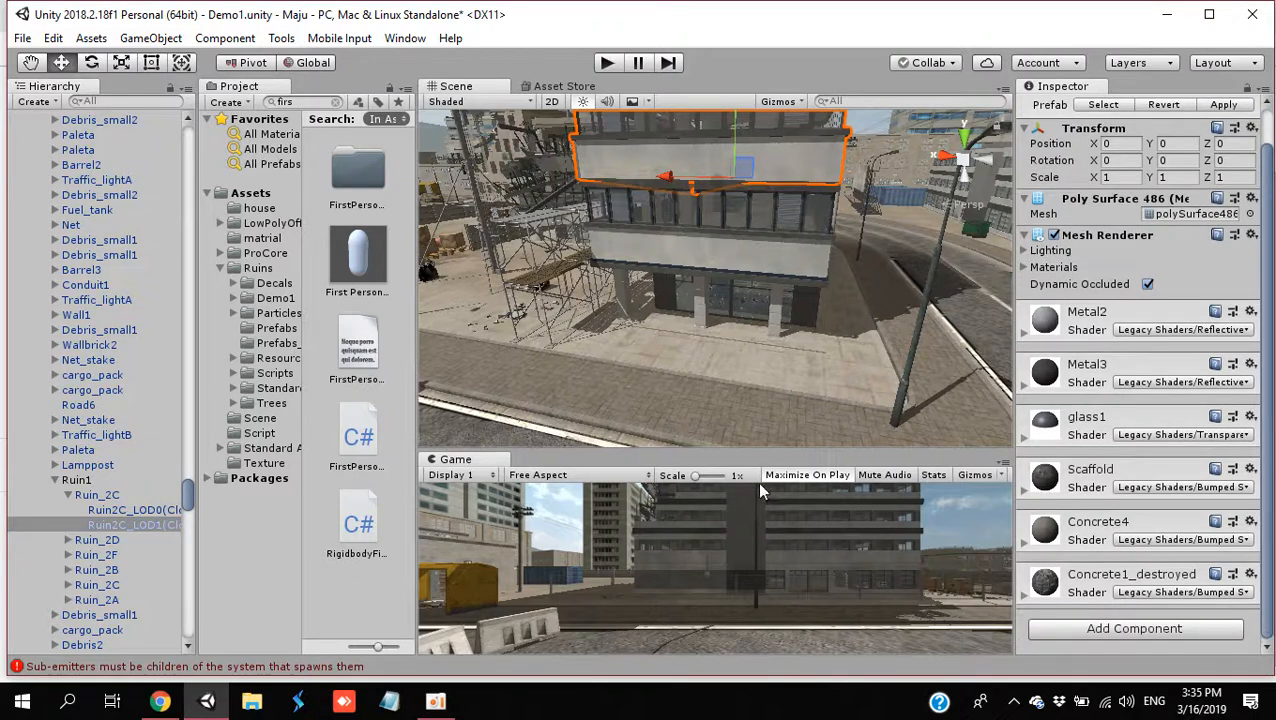
Step: Add a Box Collider to both LOD meshes (Ruin2A_LOD0 and Ruin2A_LOD1) of Ruin_2A, the ground floor of the Ruin1 building
{"action": "left_click", "coordinate": [705, 277]}
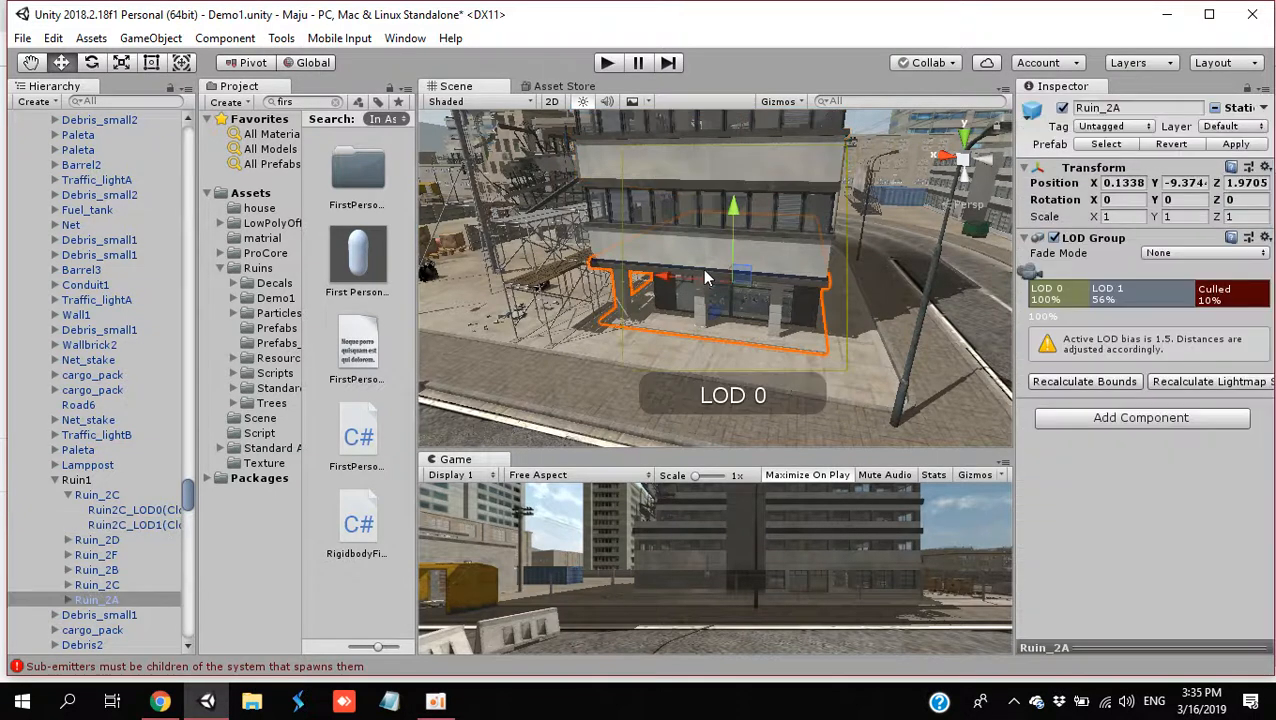
{"action": "left_click", "coordinate": [67, 600]}
{"action": "left_click", "coordinate": [100, 614]}
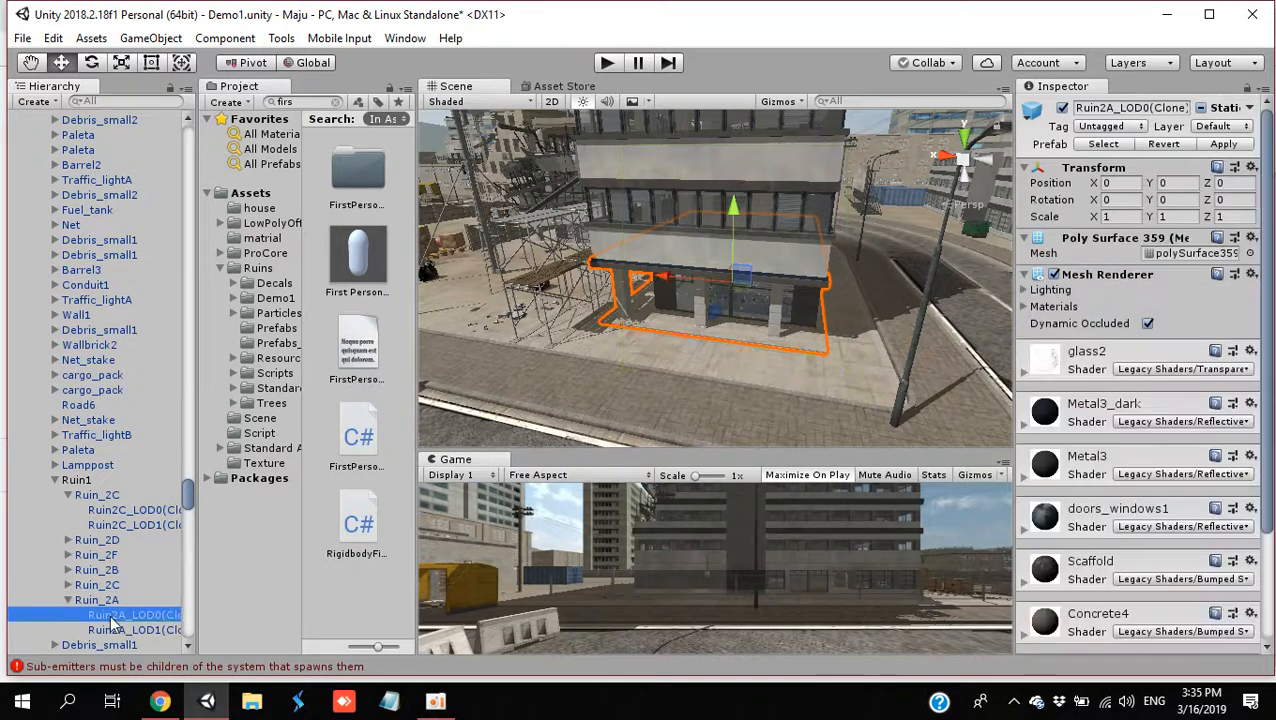
{"action": "left_click", "coordinate": [163, 630], "text": "shift"}
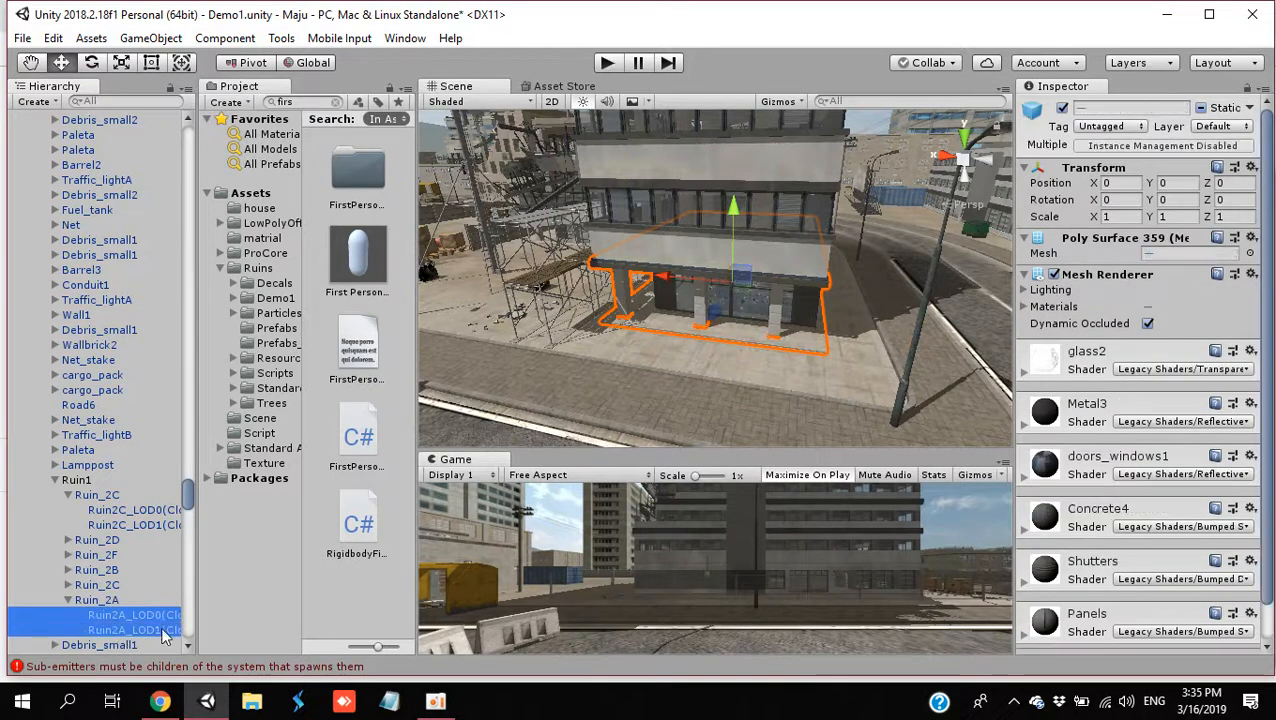
{"action": "left_click", "coordinate": [1265, 636]}
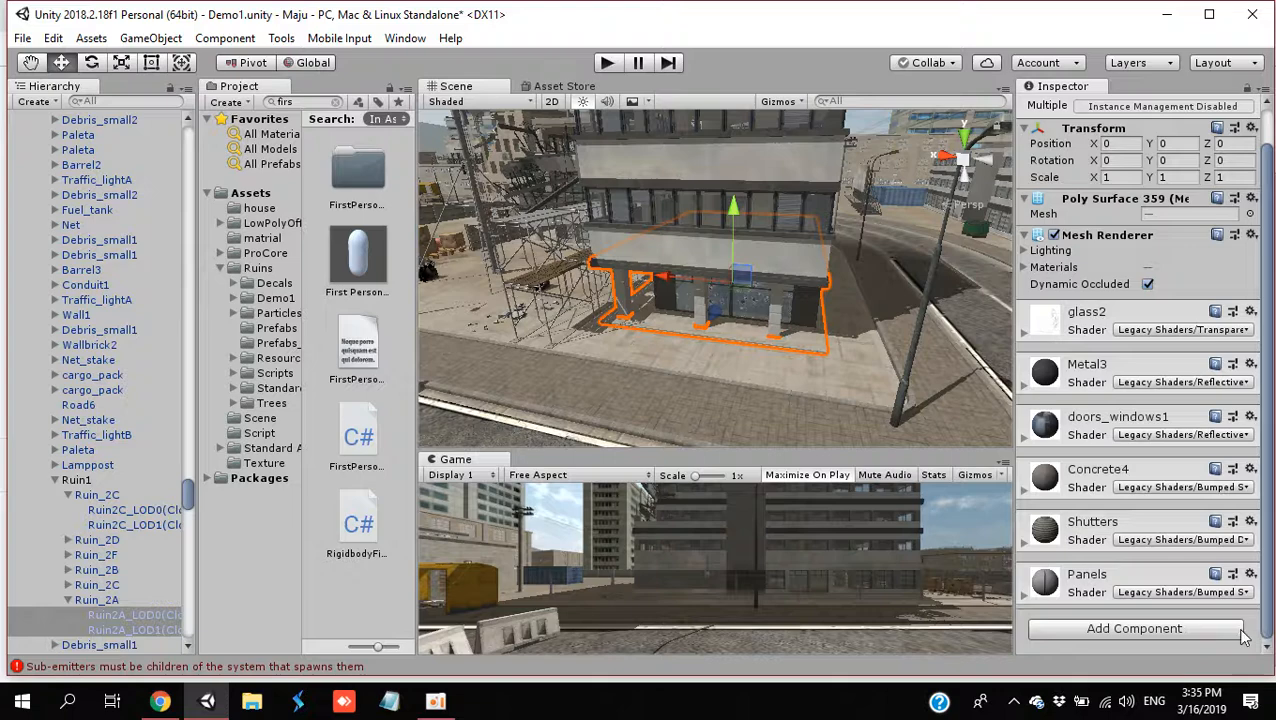
{"action": "left_click", "coordinate": [1160, 628]}
{"action": "type", "text": "bo"}
{"action": "key", "text": "Return"}
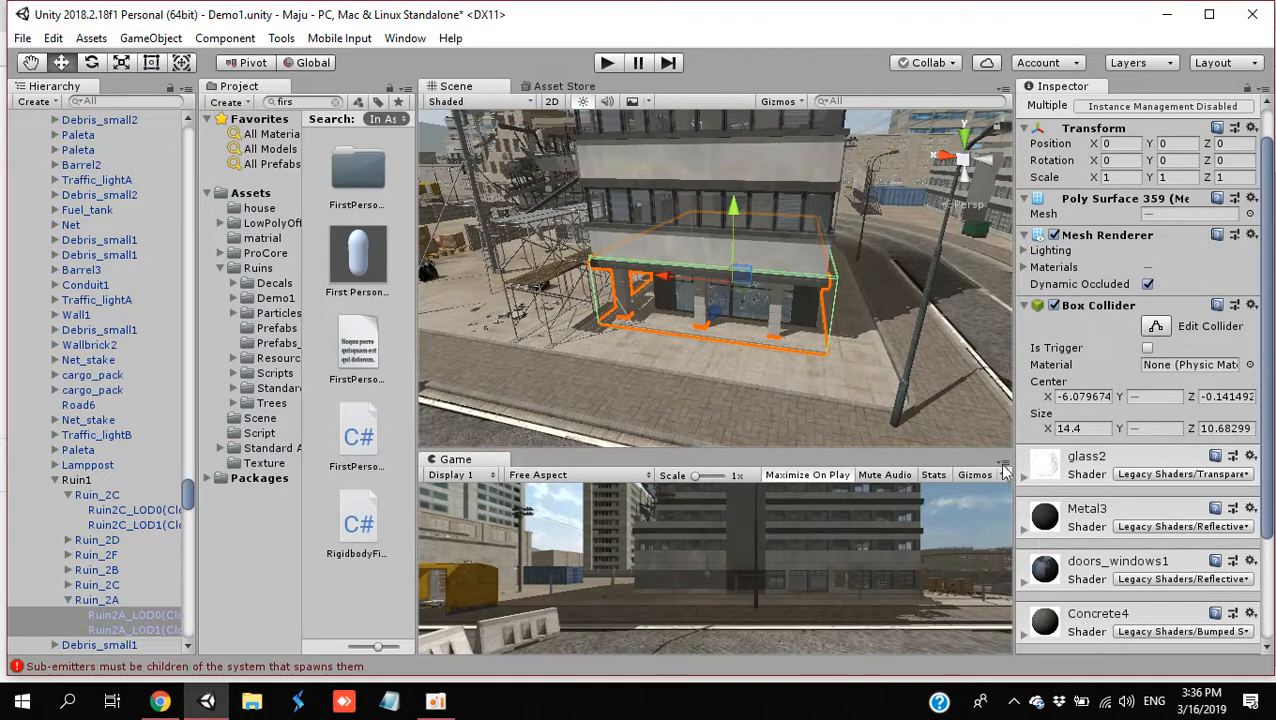
Step: Play-test the city, walking around and under the Ruin1 building's ground floor to check its collision, and stop the test
{"action": "left_click", "coordinate": [607, 63]}
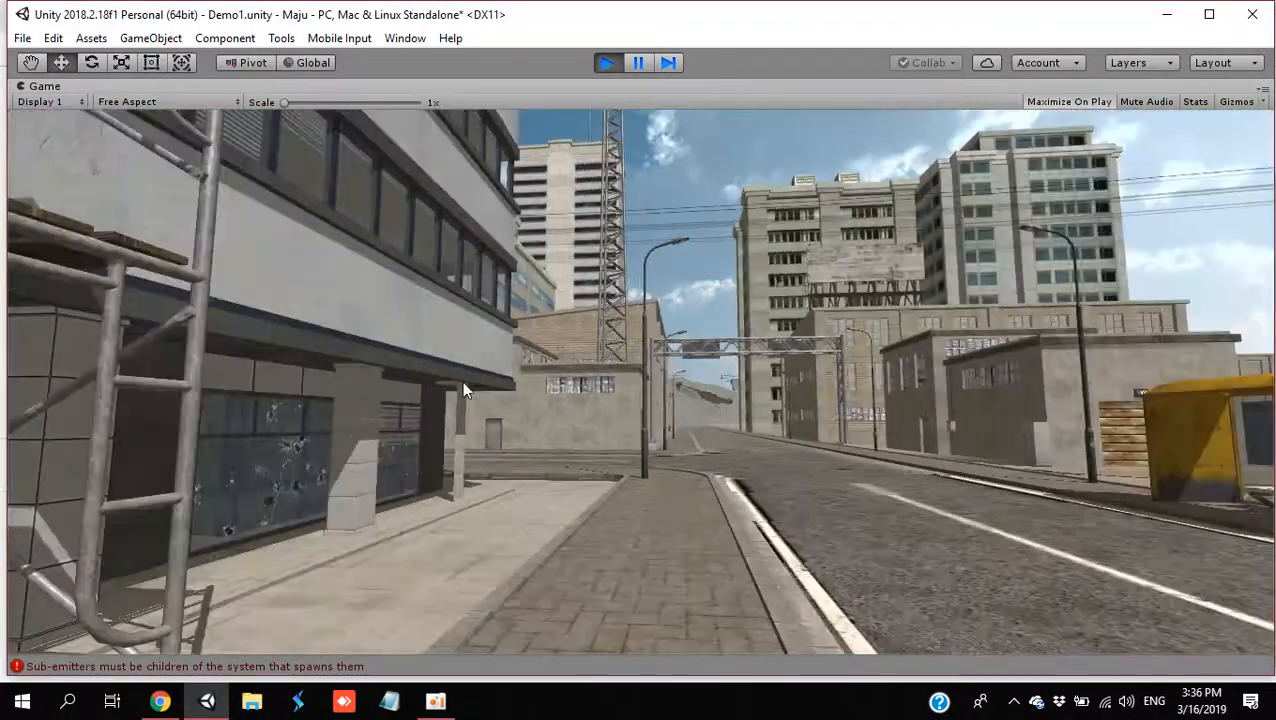
{"action": "key", "text": "w"}
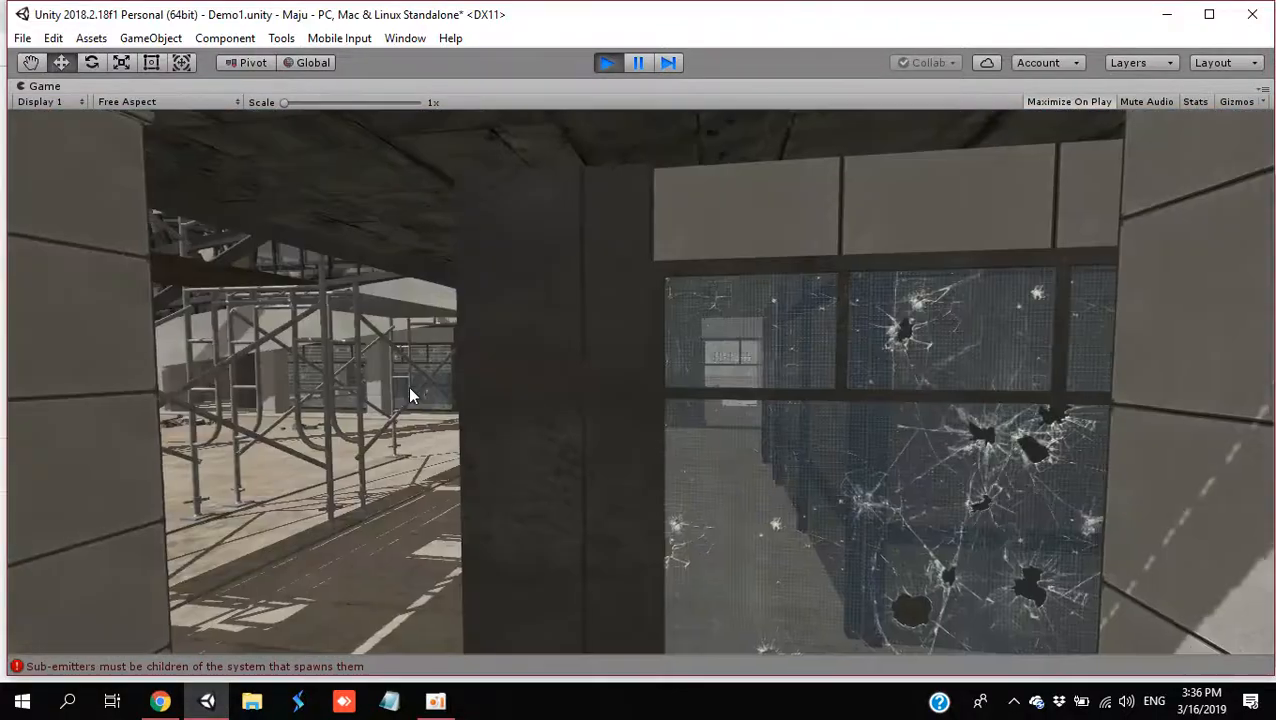
{"action": "key", "text": "w"}
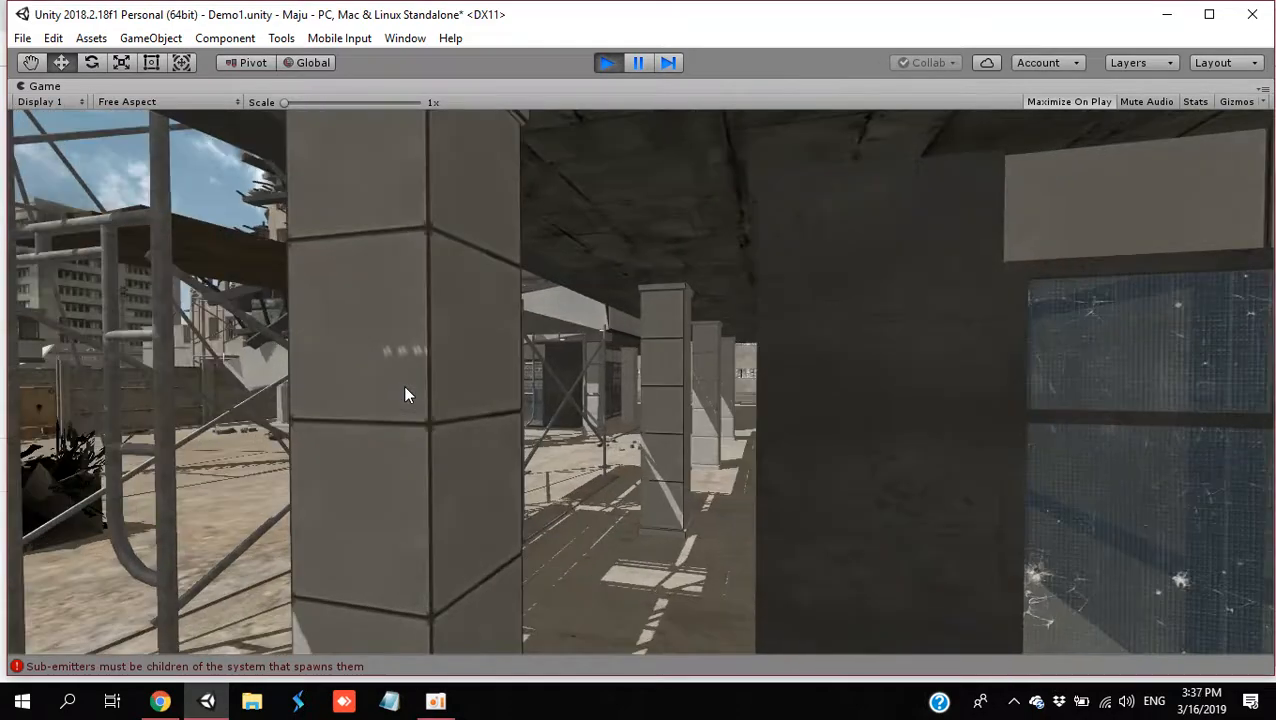
{"action": "key", "text": "a"}
{"action": "key", "text": "w"}
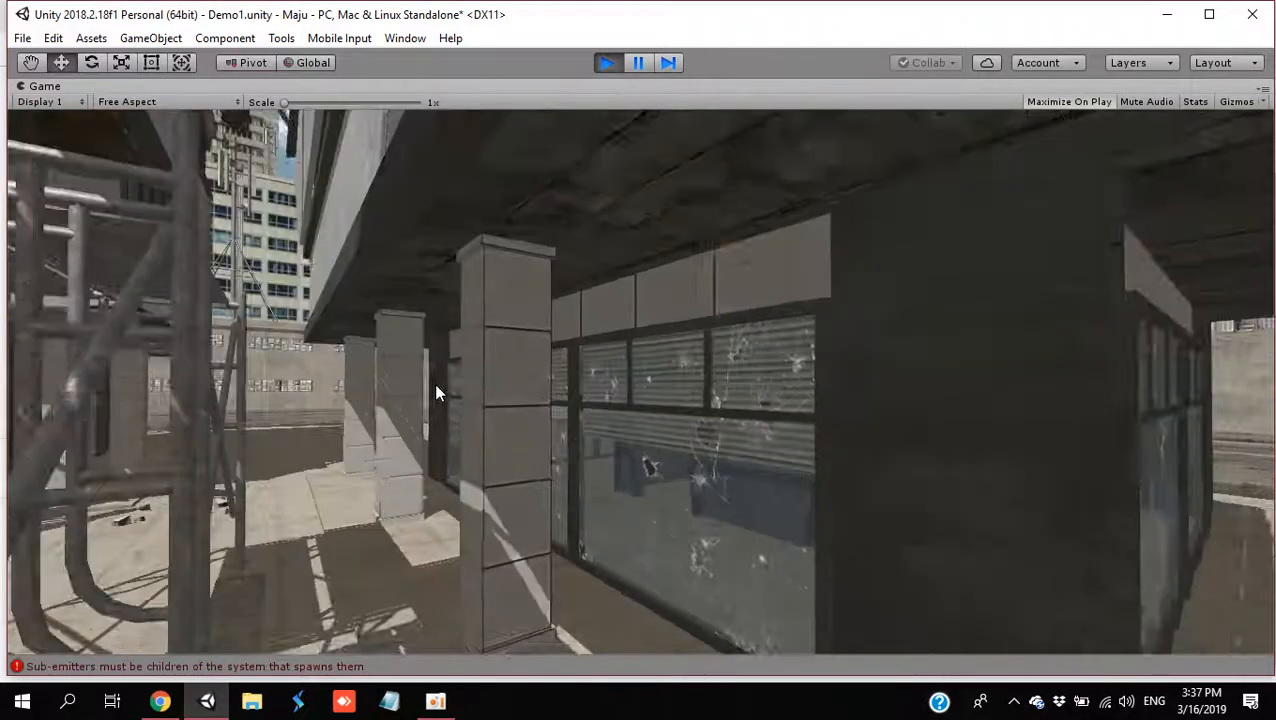
{"action": "key", "text": "w"}
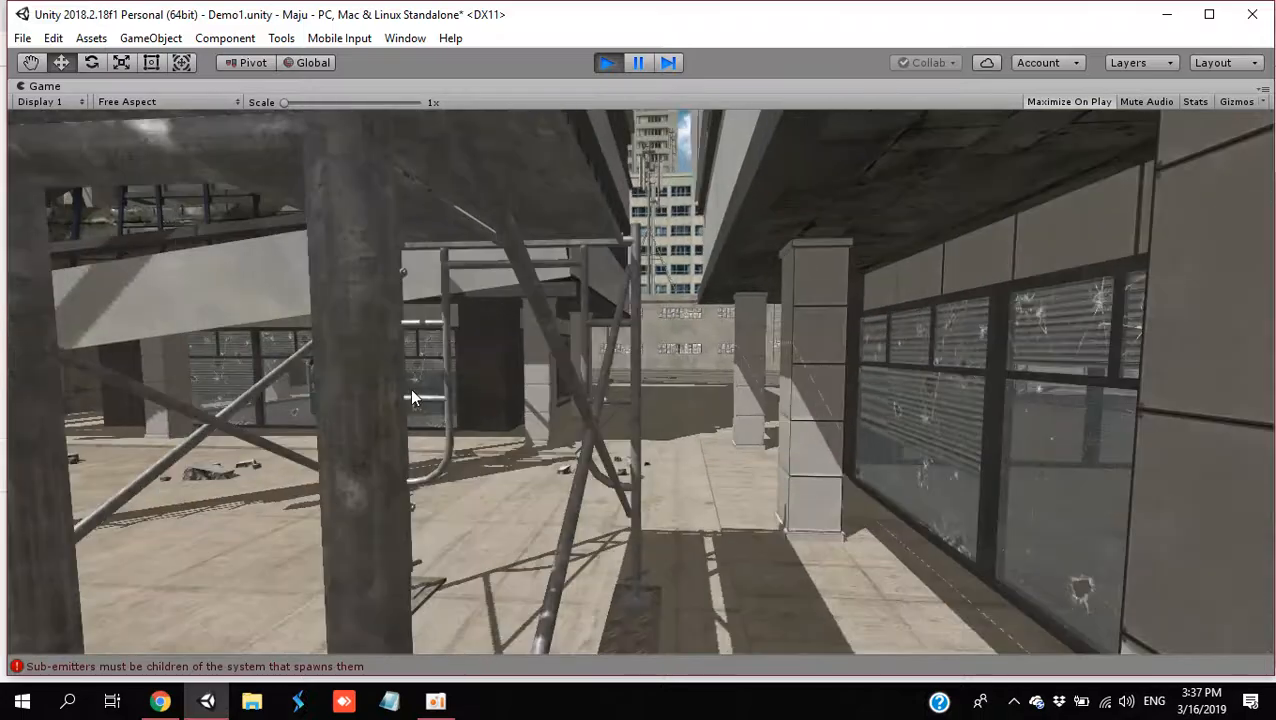
{"action": "key", "text": "w"}
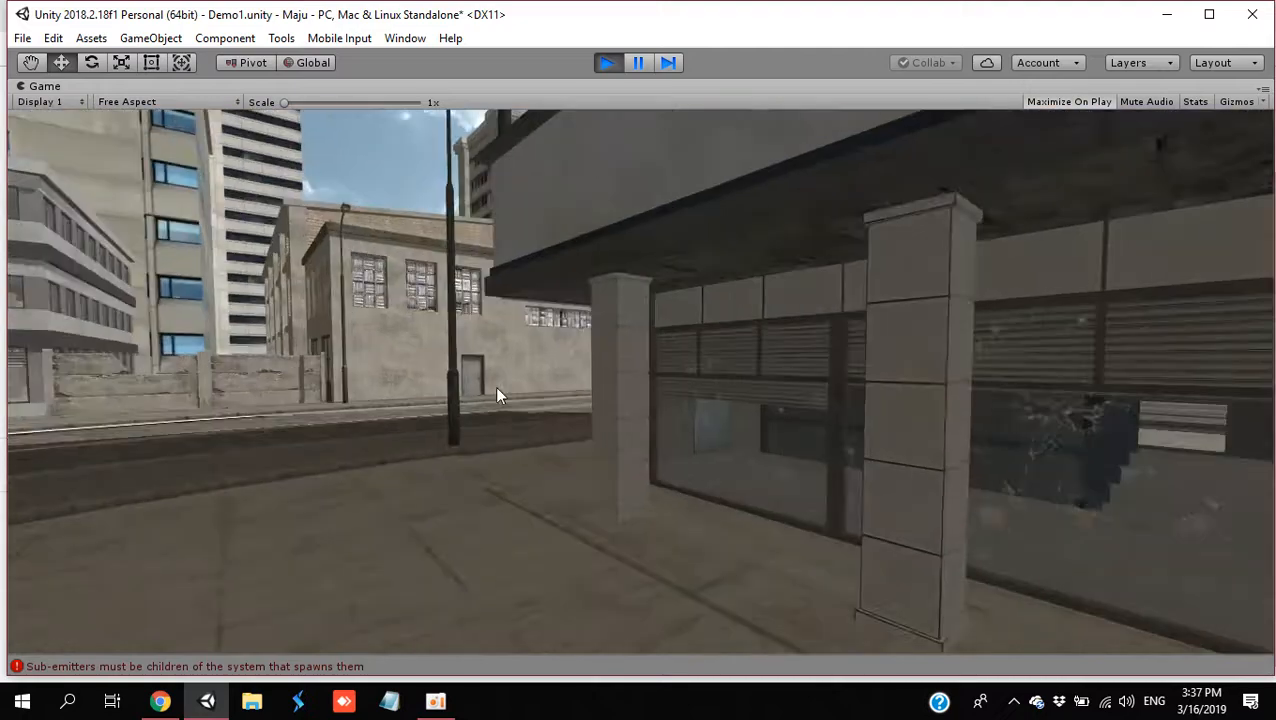
{"action": "key", "text": "w"}
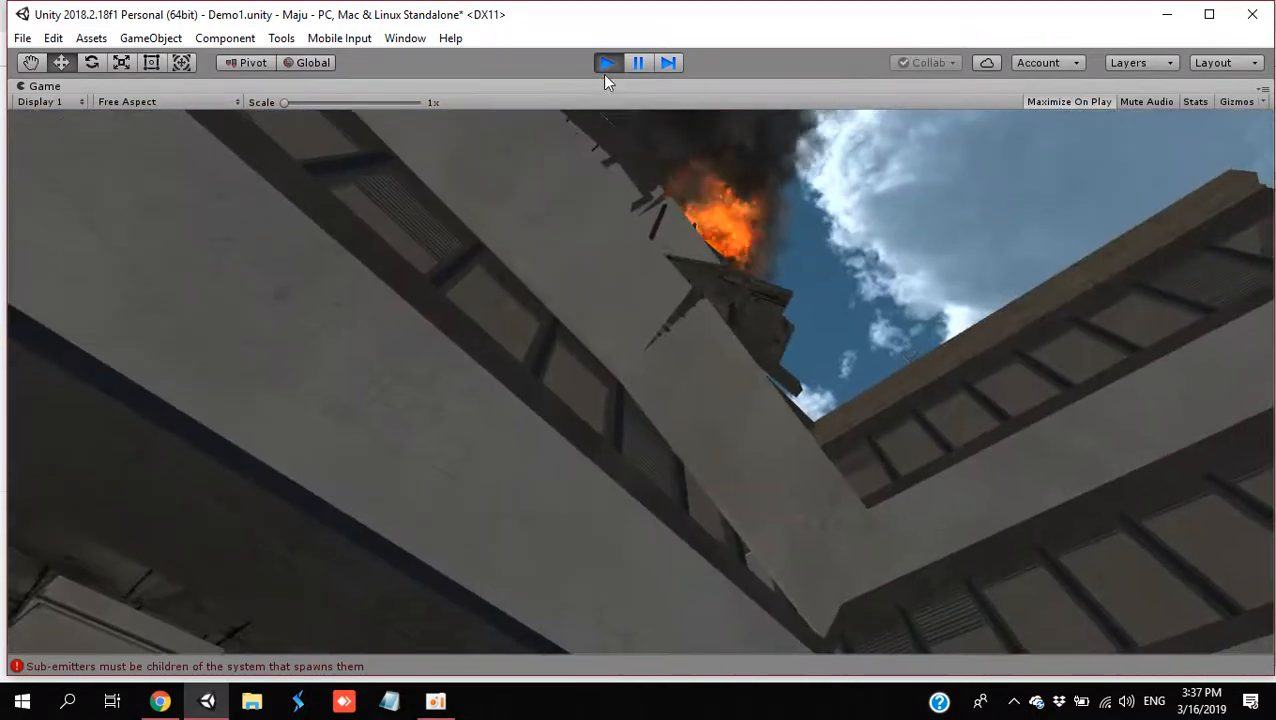
{"action": "left_click", "coordinate": [604, 62]}
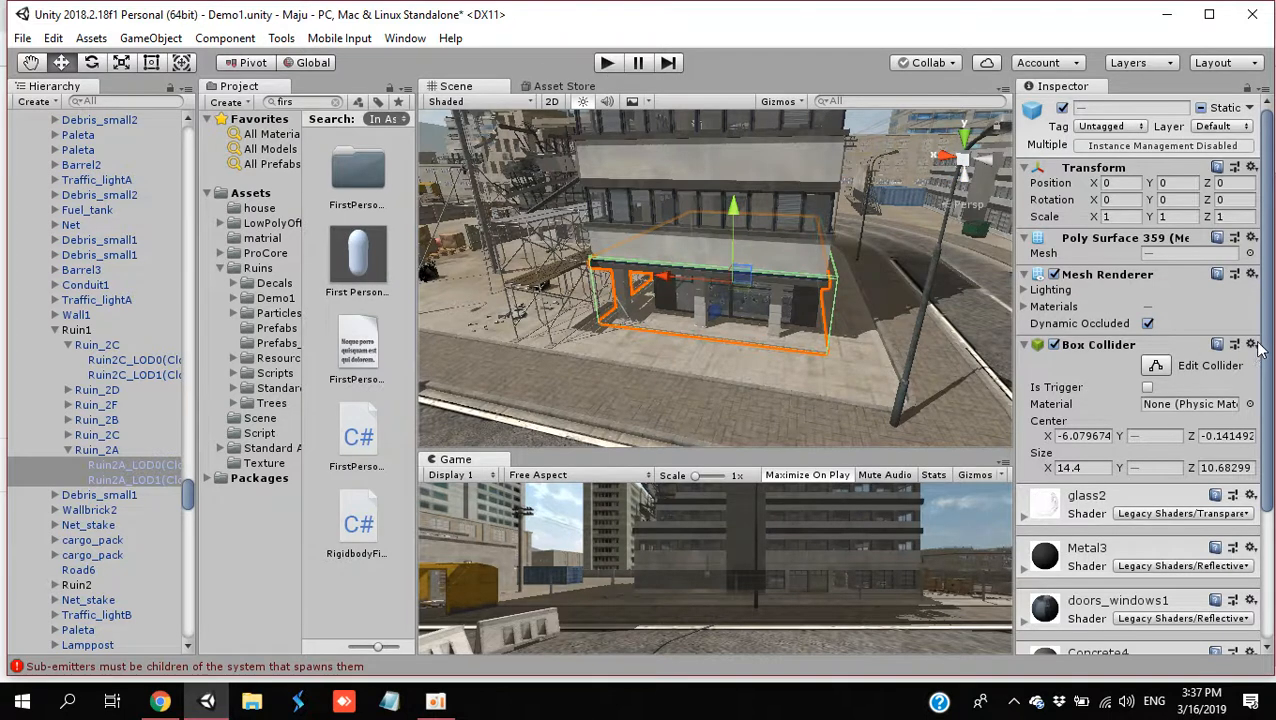
Step: Replace the Box Collider with a Mesh Collider on both Ruin2A LOD meshes of the Ruin1 building's ground floor
{"action": "left_click", "coordinate": [1255, 345]}
{"action": "left_click", "coordinate": [1200, 388]}
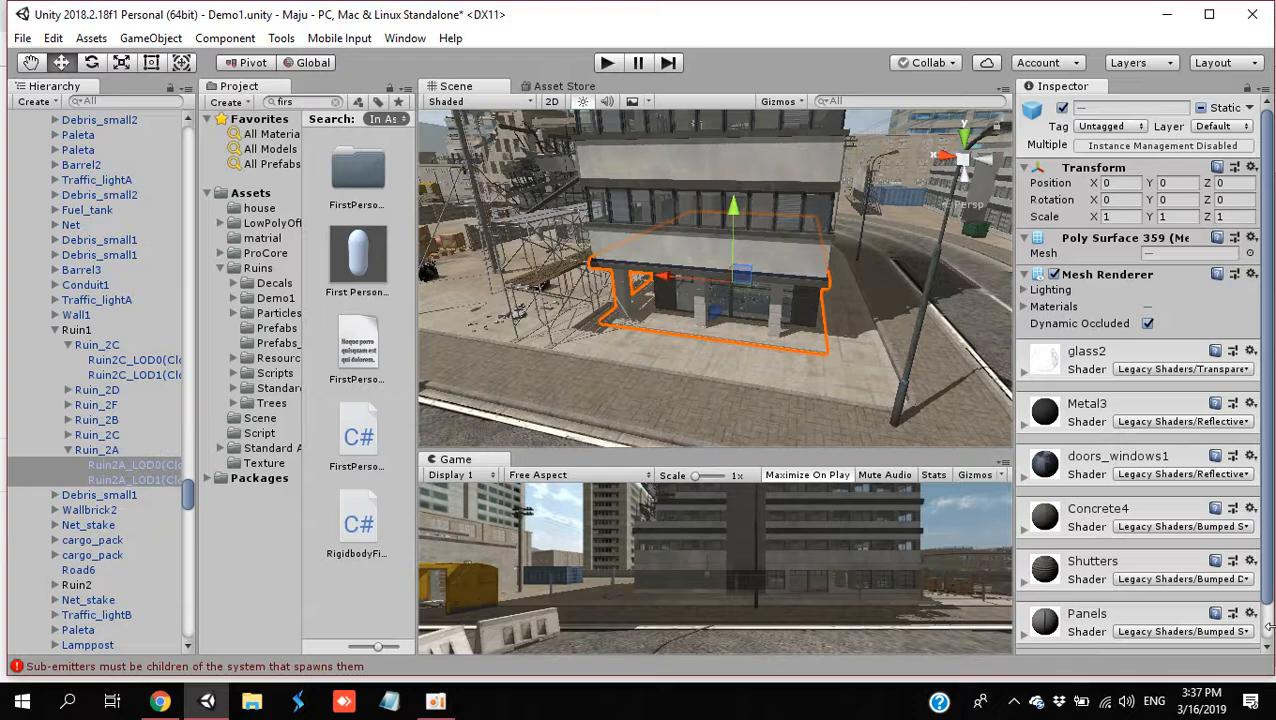
{"action": "scroll", "coordinate": [1268, 628], "scroll_direction": "down", "scroll_amount": 2}
{"action": "left_click", "coordinate": [1136, 629]}
{"action": "type", "text": "bo"}
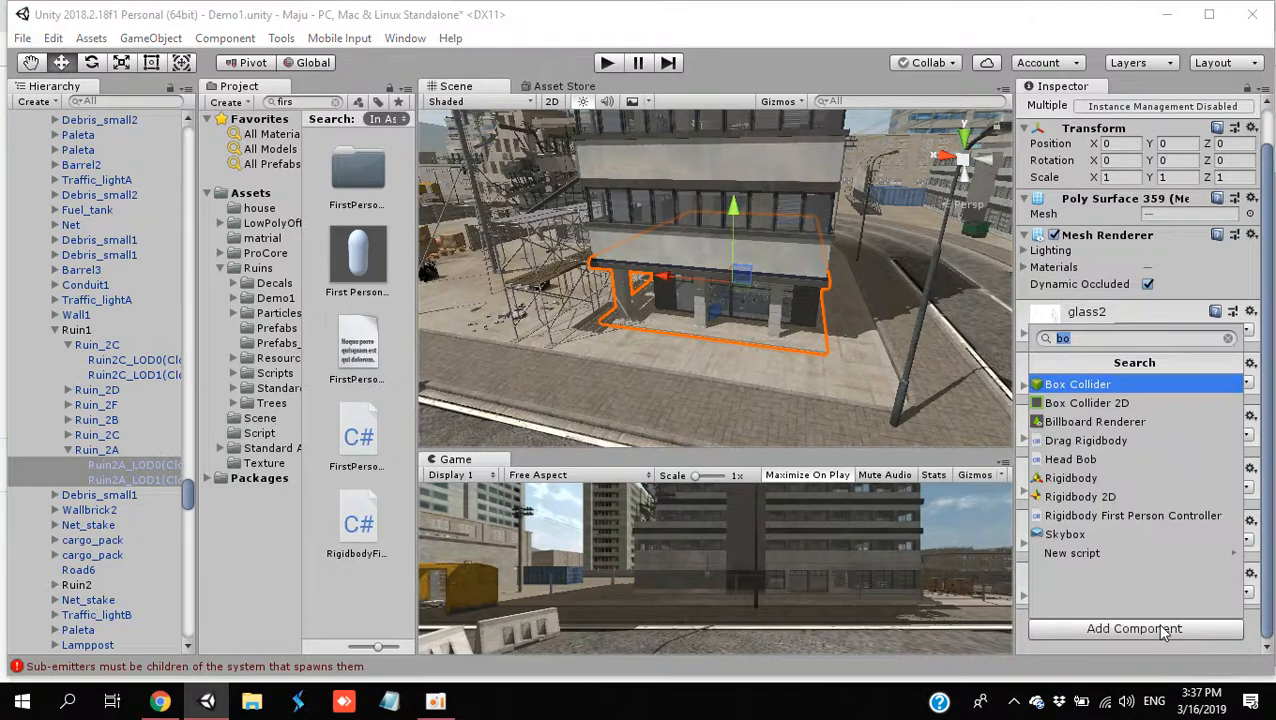
{"action": "left_click", "coordinate": [1228, 338]}
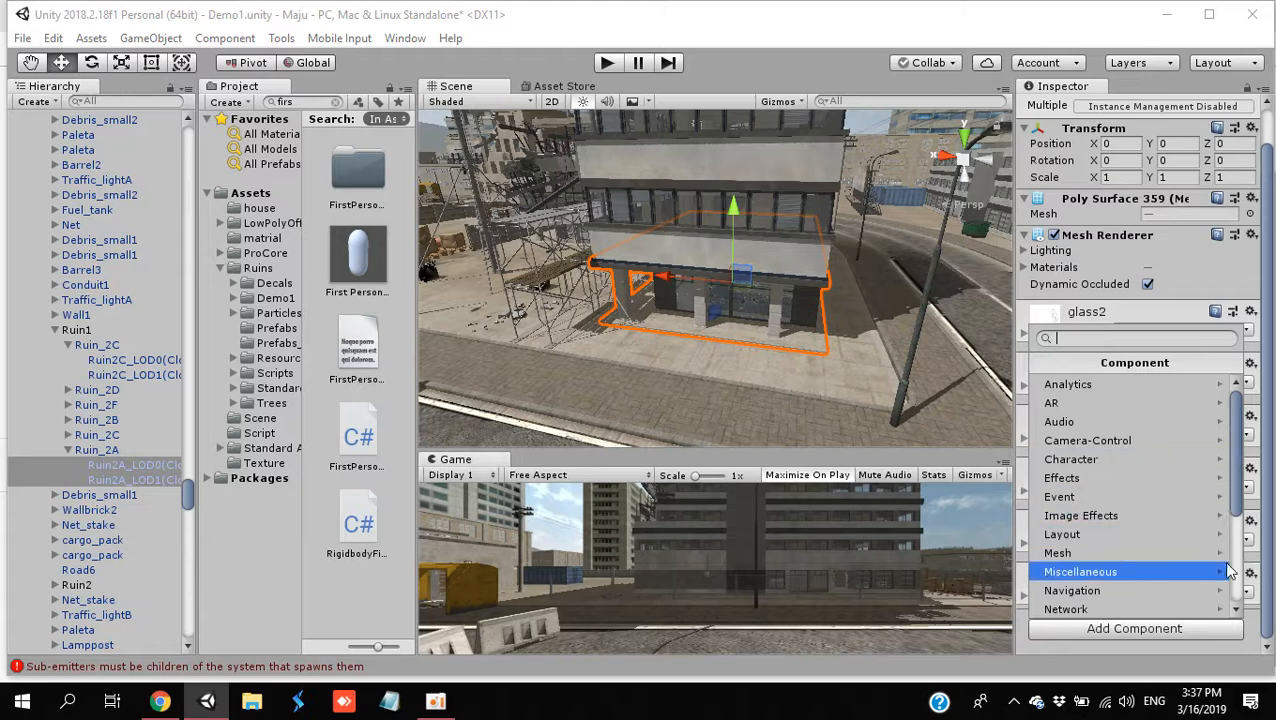
{"action": "scroll", "coordinate": [1240, 571], "scroll_direction": "down", "scroll_amount": 4}
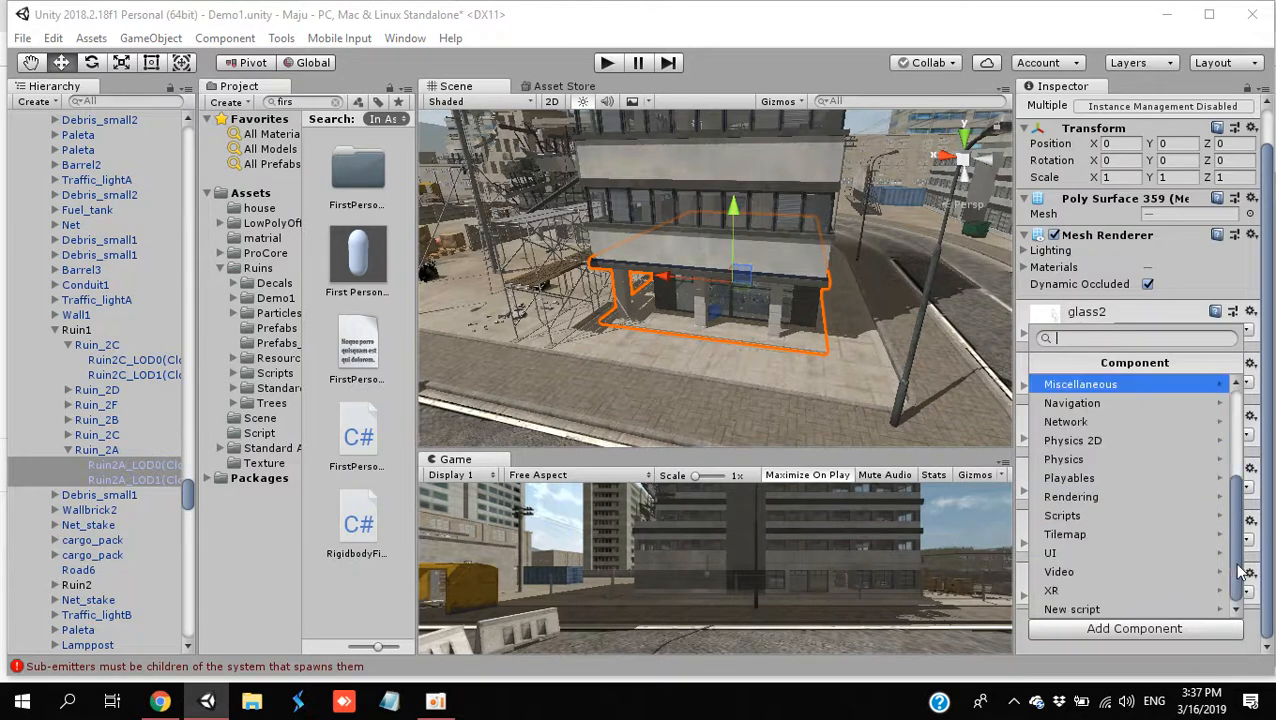
{"action": "left_click", "coordinate": [1150, 462]}
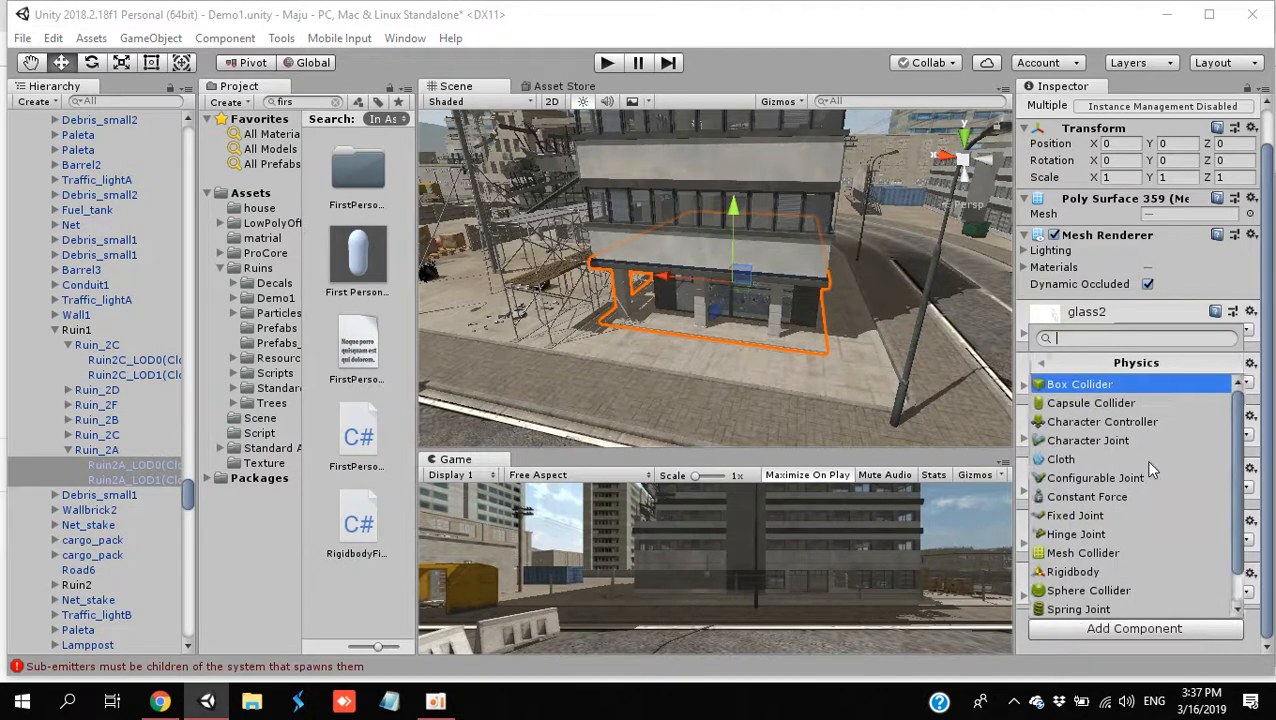
{"action": "left_click", "coordinate": [1096, 551]}
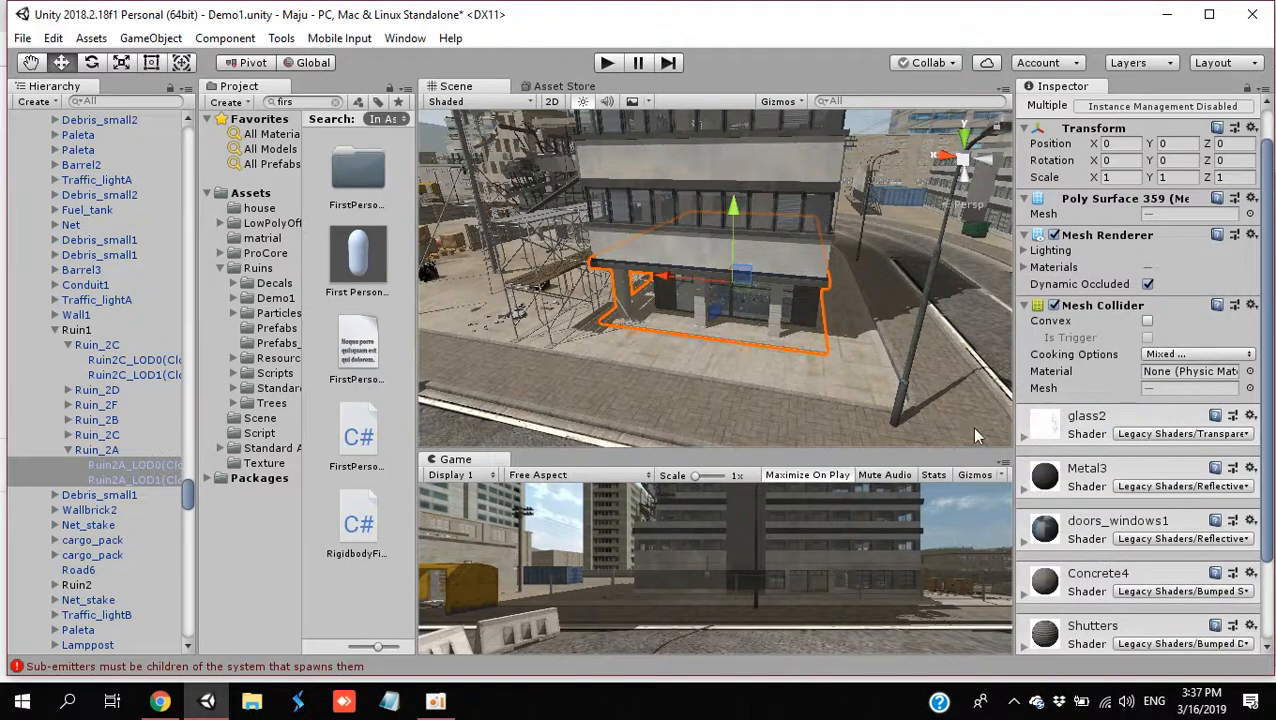
Step: Enable Convex on the Mesh Collider of Ruin2A_LOD0, and try it on Ruin2A_LOD1 before switching it off there again
{"action": "left_click", "coordinate": [152, 464]}
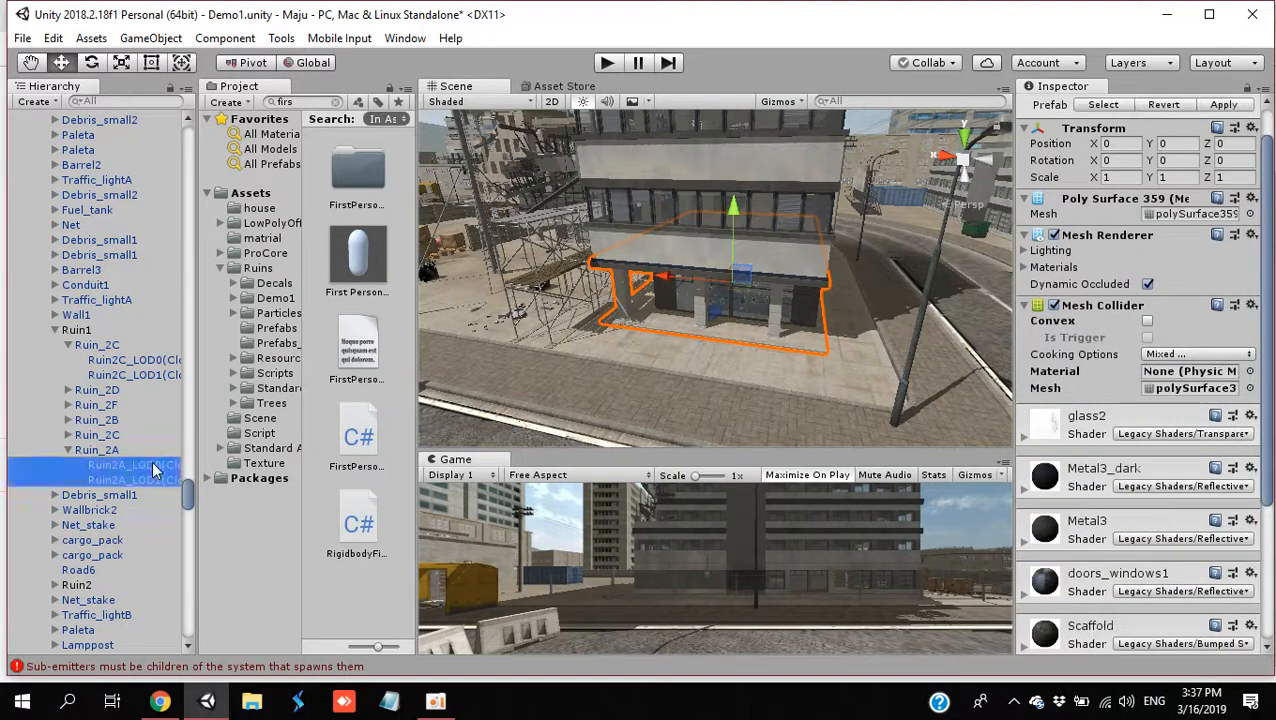
{"action": "left_click", "coordinate": [1147, 321]}
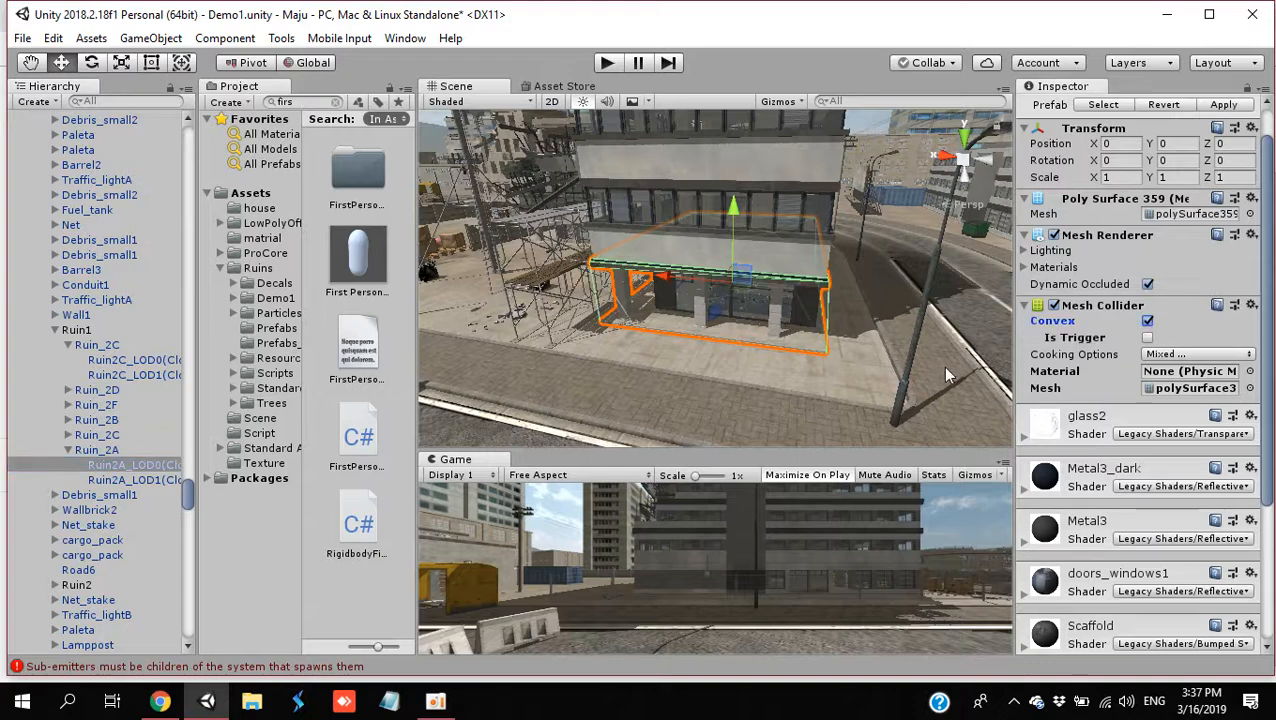
{"action": "left_click_drag", "start_coordinate": [777, 390], "coordinate": [813, 350], "text": "alt"}
{"action": "left_click", "coordinate": [164, 481]}
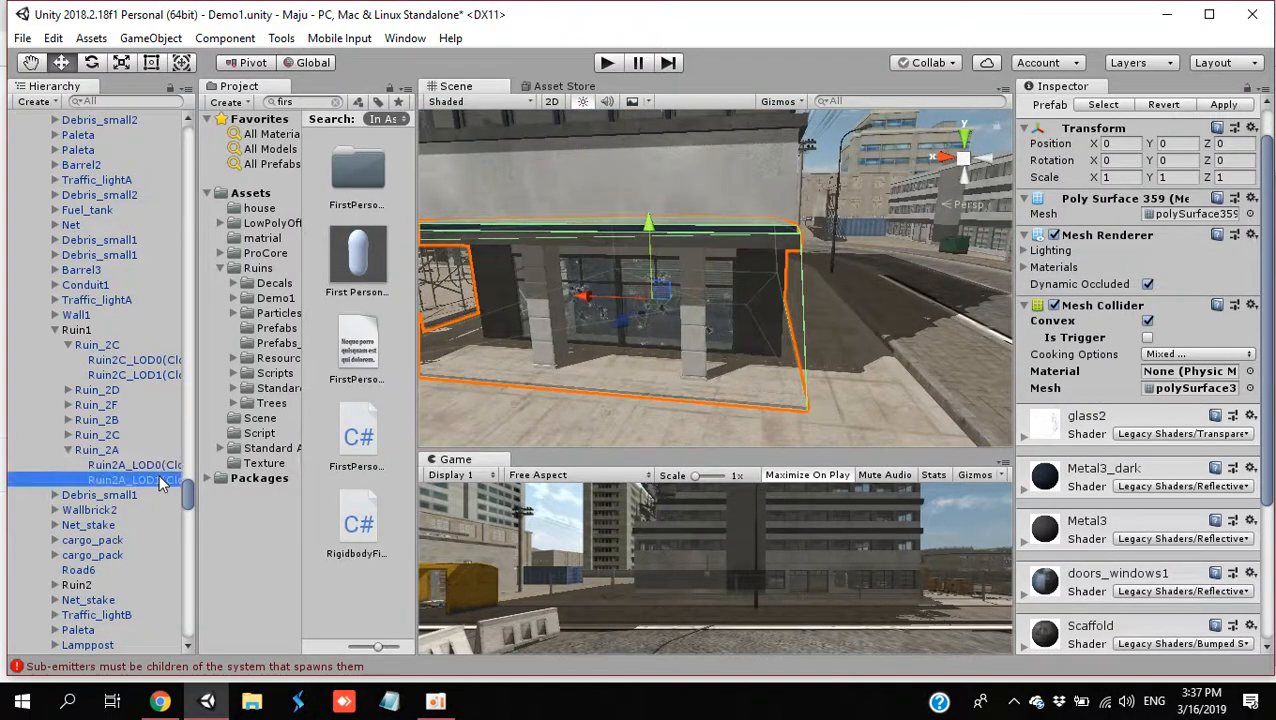
{"action": "left_click", "coordinate": [1147, 321]}
{"action": "left_click", "coordinate": [1147, 321]}
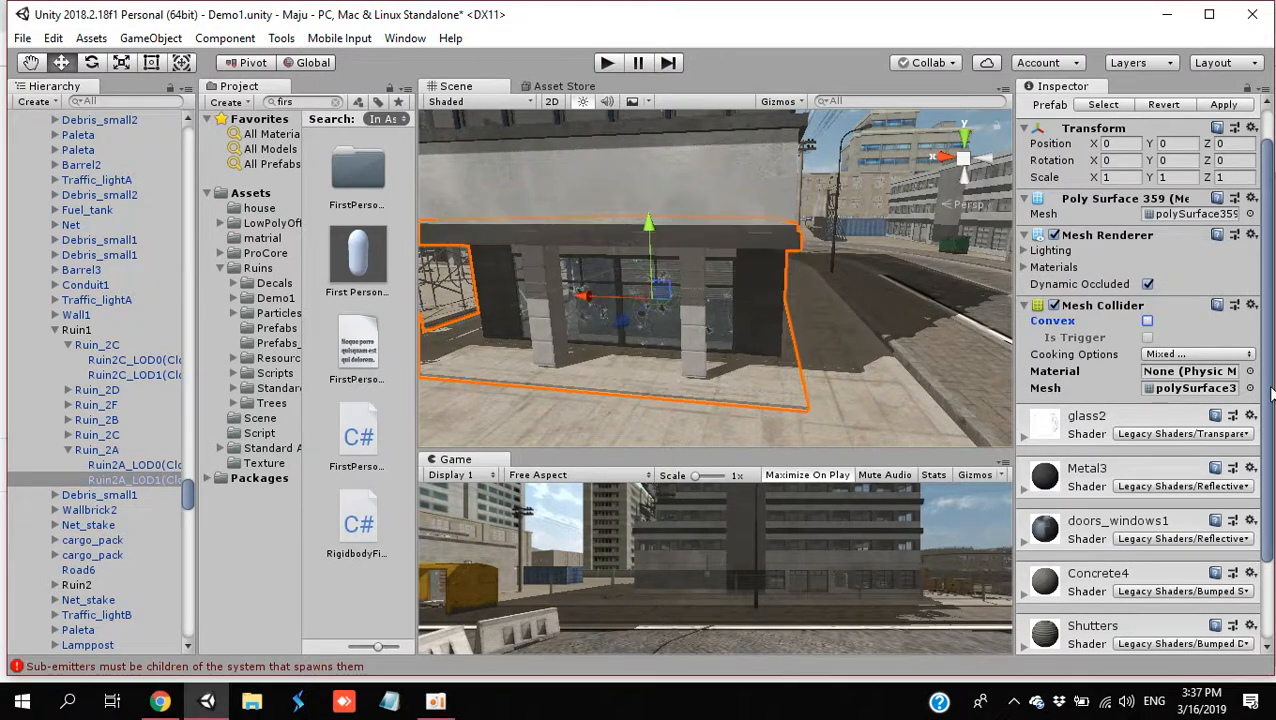
{"action": "left_click_drag", "start_coordinate": [1270, 387], "coordinate": [1245, 456]}
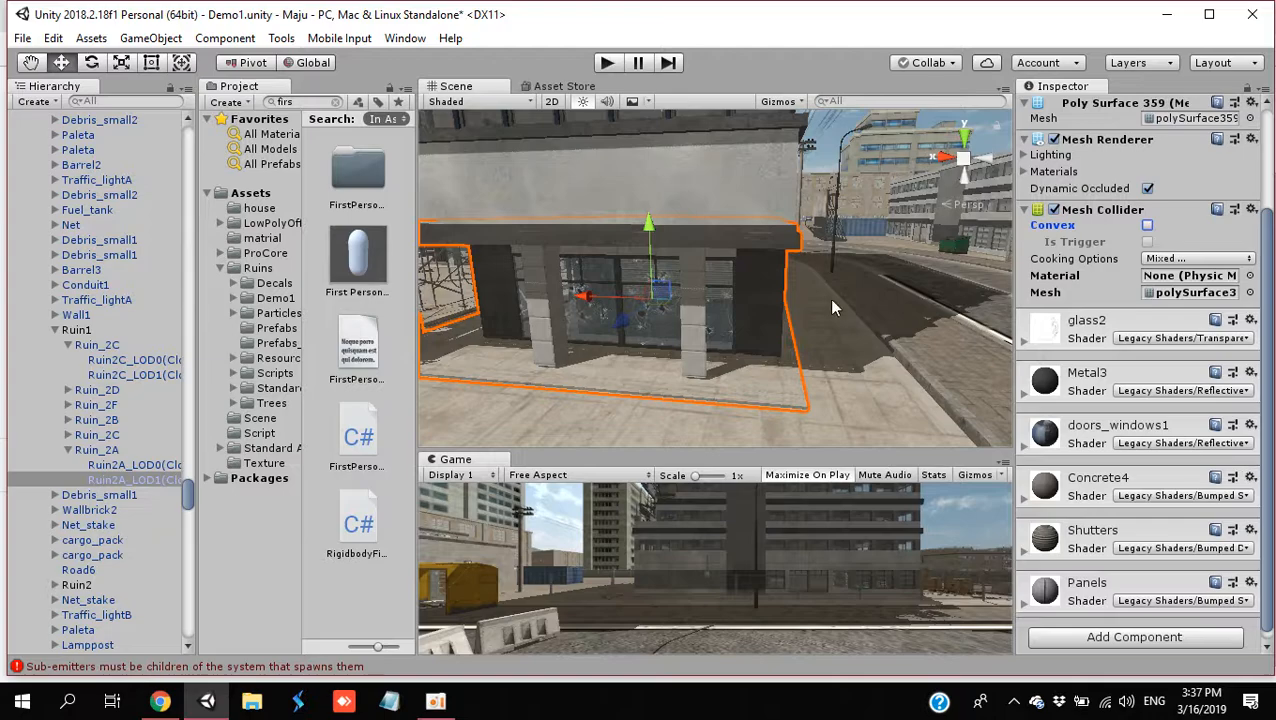
Step: Try adding a Box Collider to the parent object of the Road_bar1 concrete barrier on the road, and undo it
{"action": "key", "text": "s"}
{"action": "right_click_drag", "start_coordinate": [830, 299], "coordinate": [556, 404]}
{"action": "key", "text": "w"}
{"action": "left_click", "coordinate": [632, 368]}
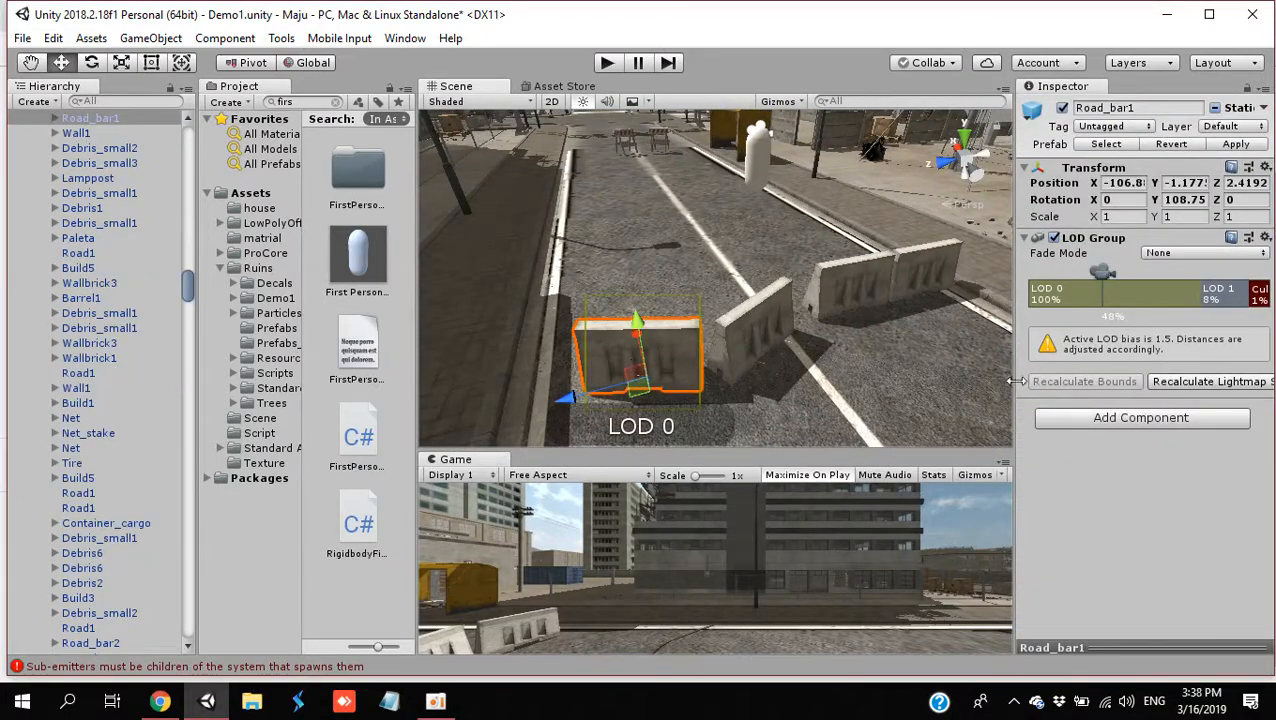
{"action": "left_click", "coordinate": [1065, 420]}
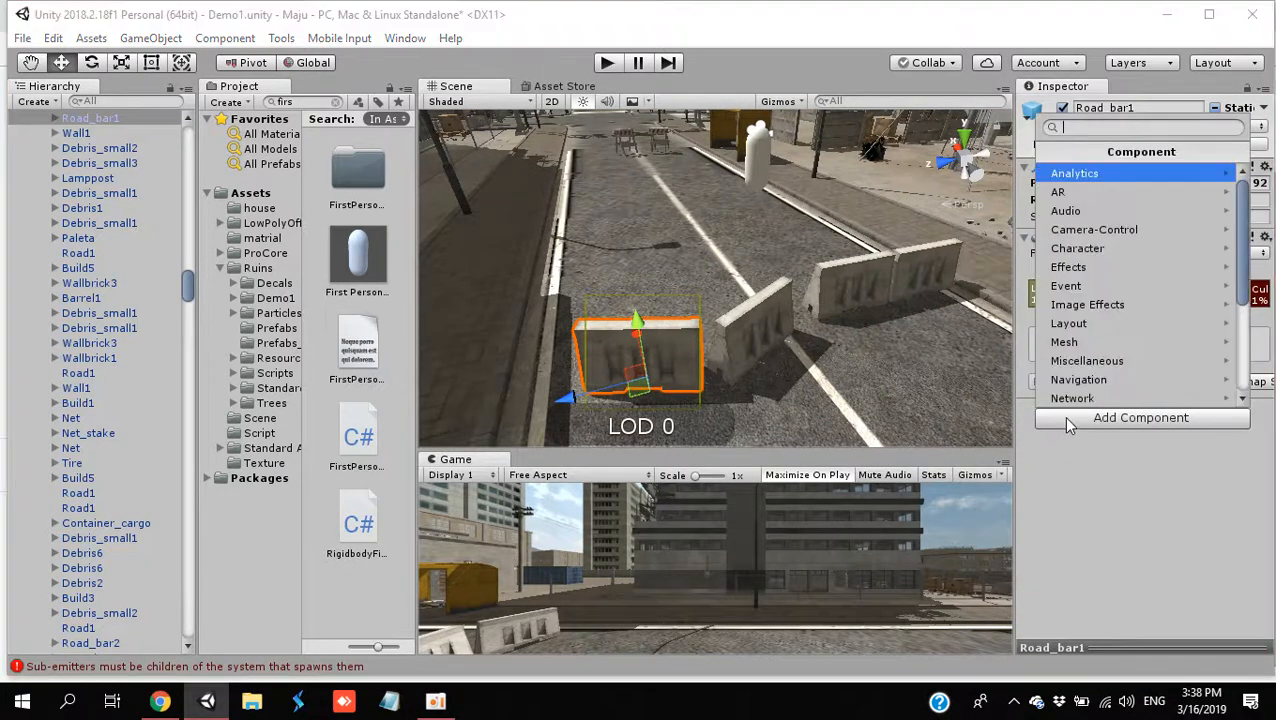
{"action": "type", "text": "bo"}
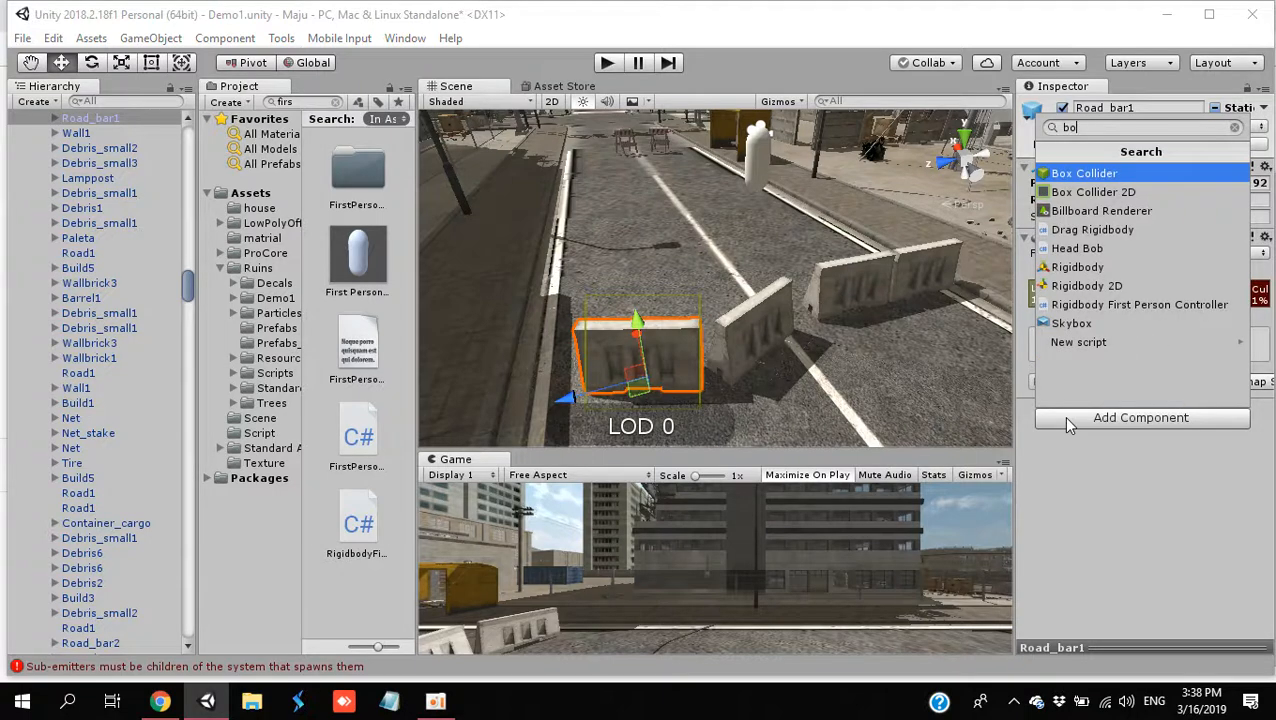
{"action": "key", "text": "Return"}
{"action": "key", "text": "ctrl+z"}
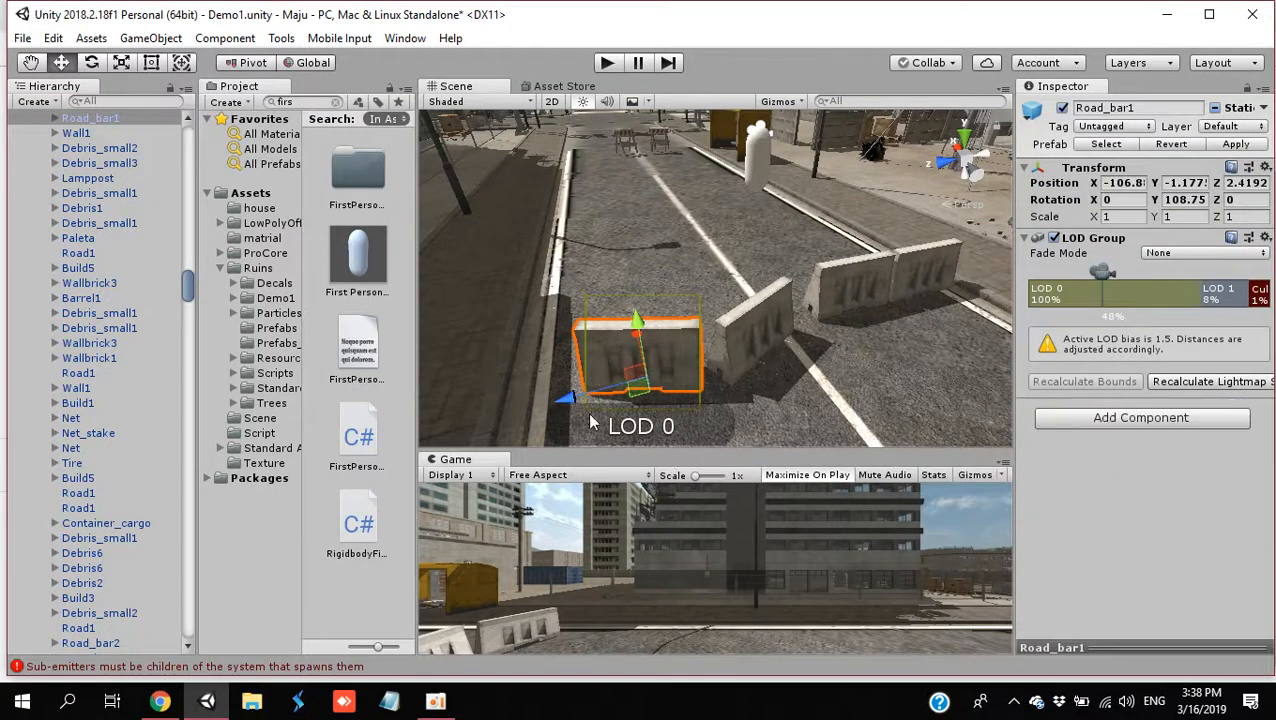
Step: Try adding a Box Collider to the barrier's road_bar1_LOD0 mesh, and undo it
{"action": "left_click", "coordinate": [681, 354]}
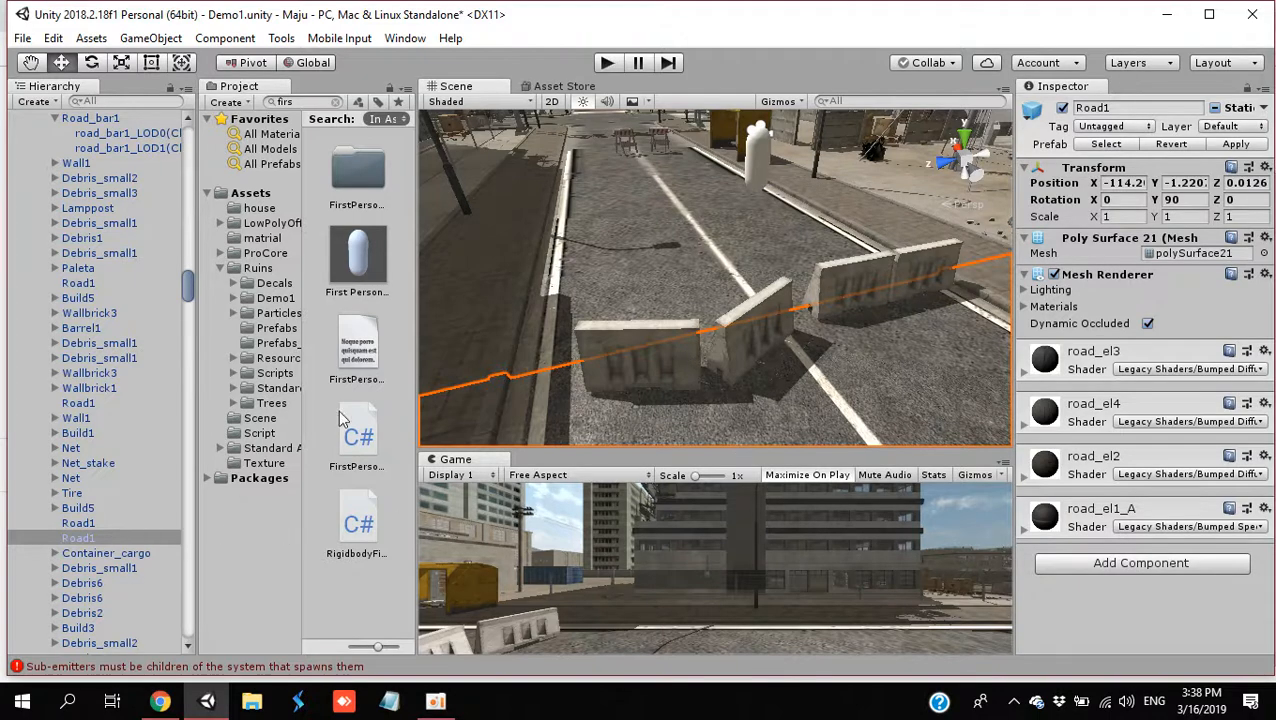
{"action": "left_click", "coordinate": [628, 354]}
{"action": "left_click", "coordinate": [627, 330]}
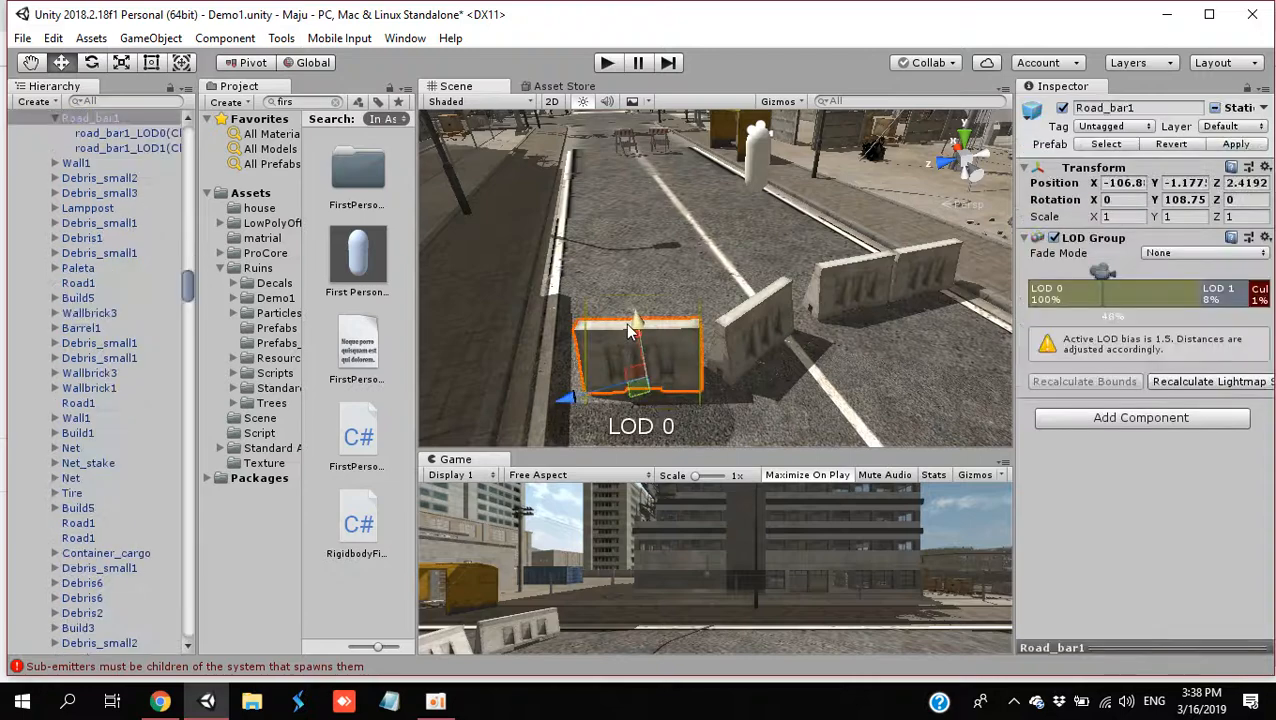
{"action": "left_click", "coordinate": [135, 135]}
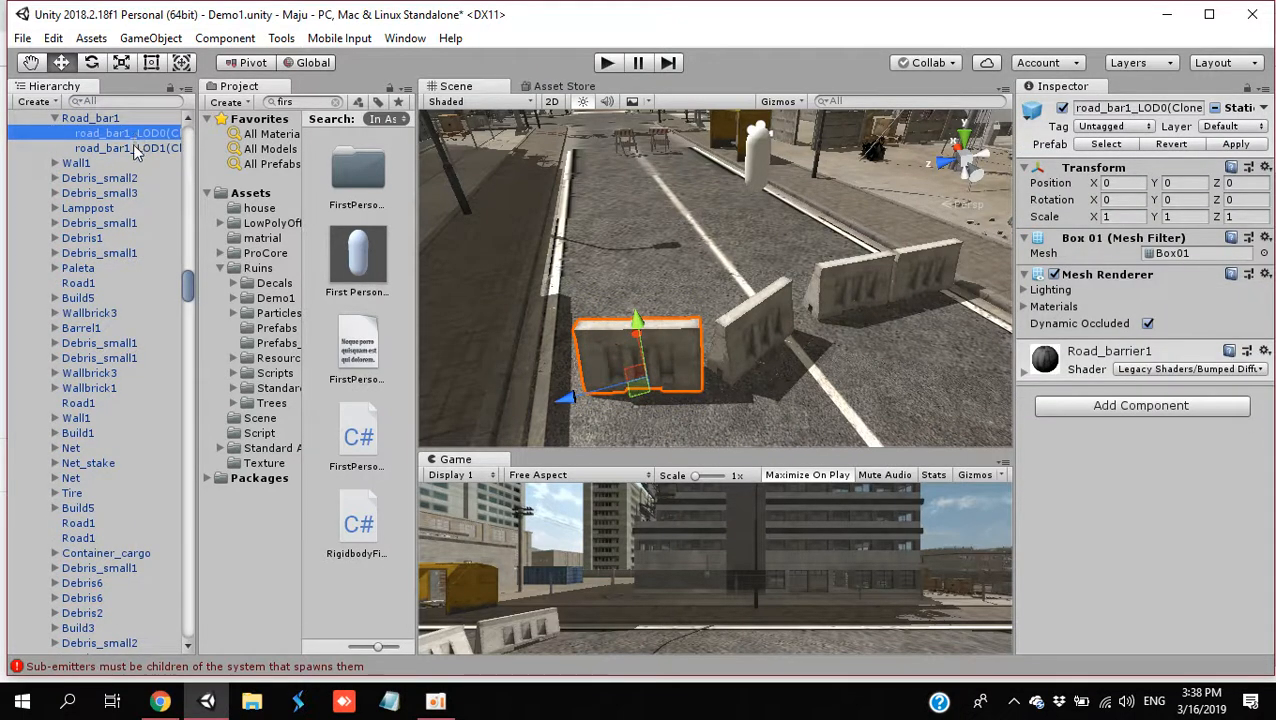
{"action": "left_click", "coordinate": [135, 148], "text": "shift"}
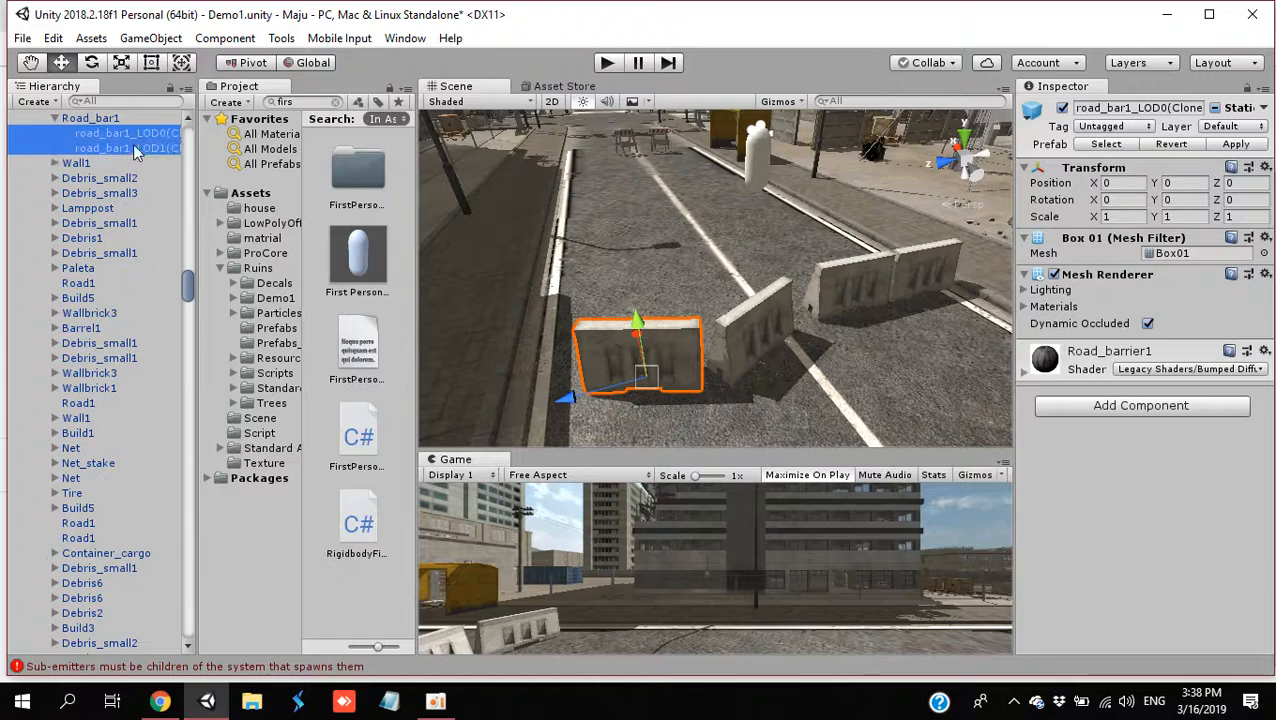
{"action": "left_click", "coordinate": [1087, 406]}
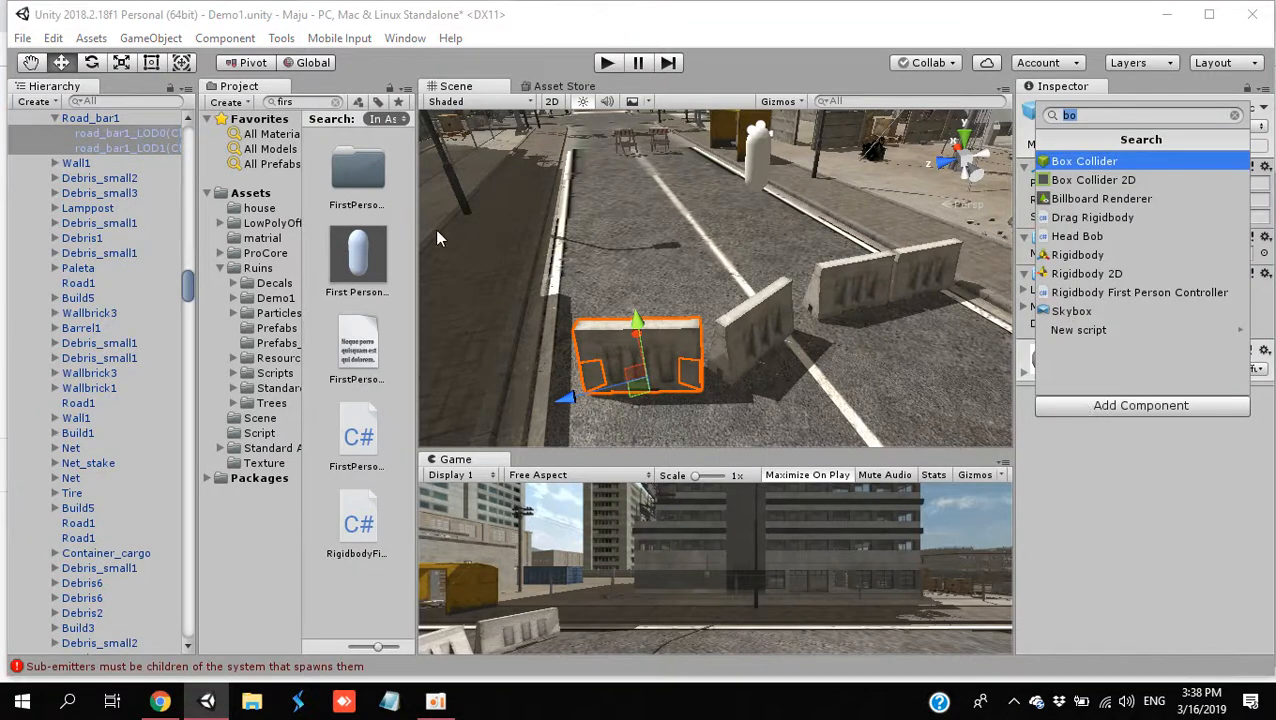
{"action": "left_click", "coordinate": [165, 138]}
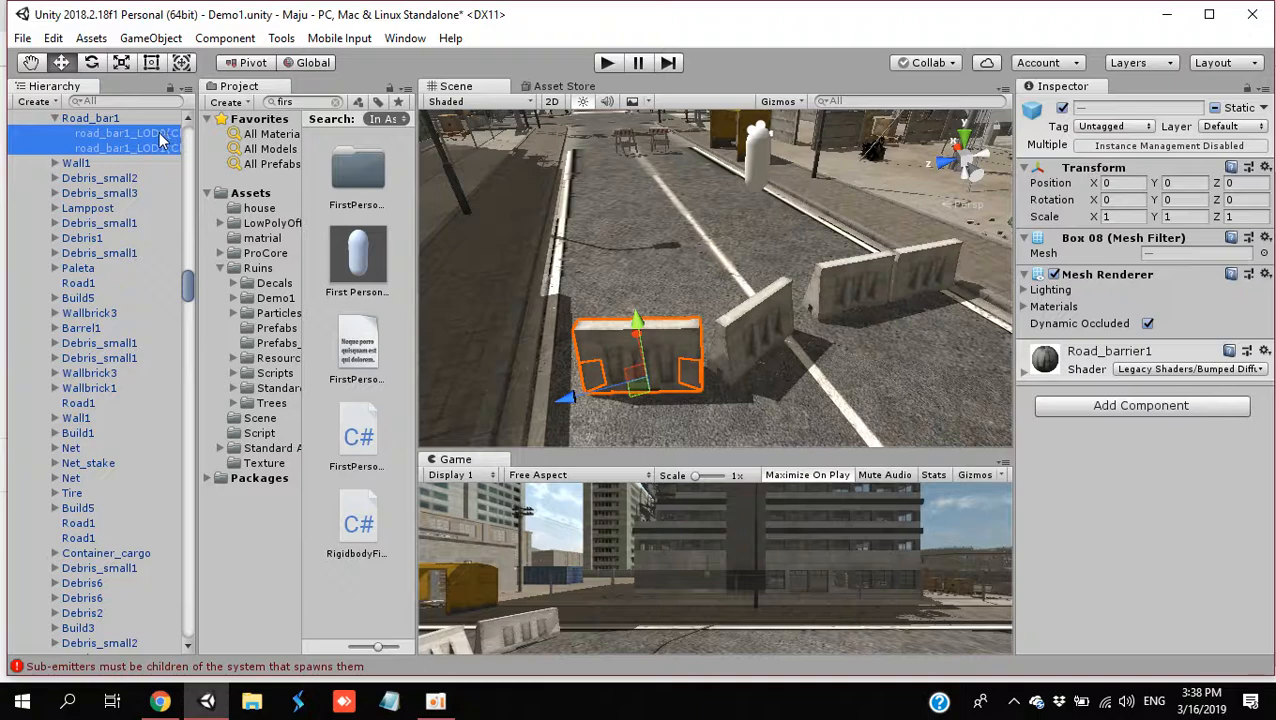
{"action": "left_click", "coordinate": [1043, 406]}
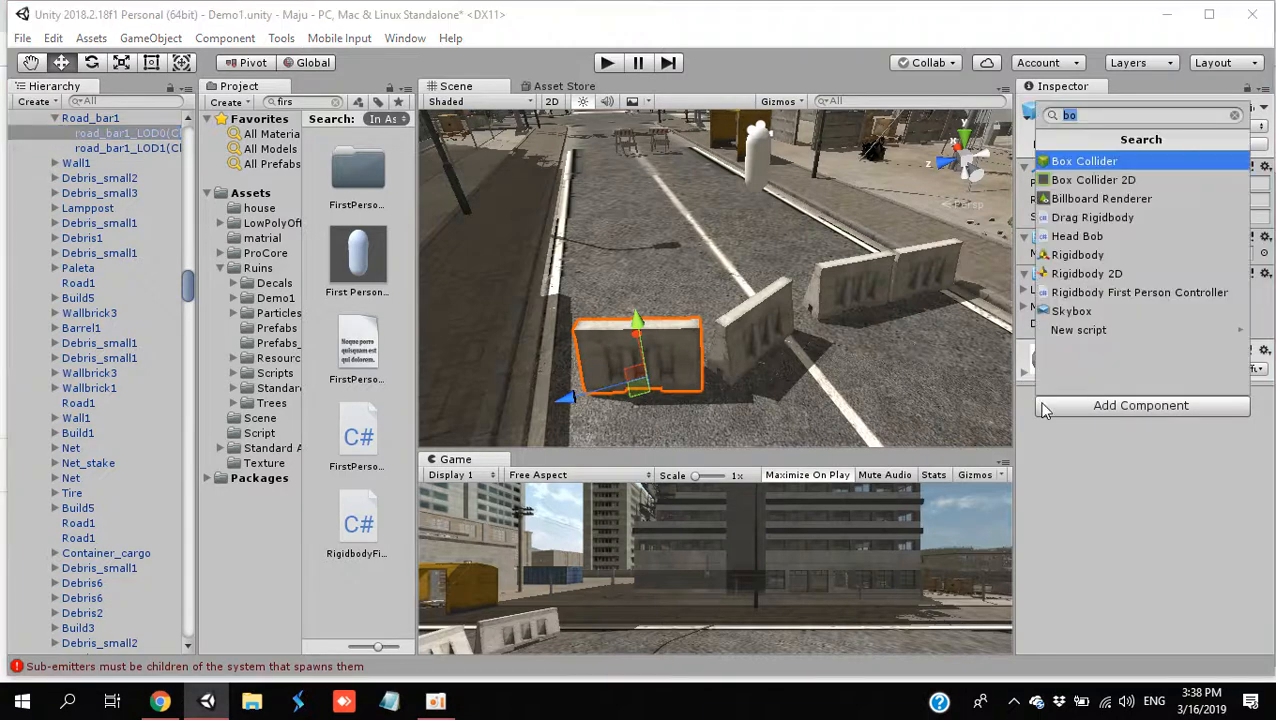
{"action": "type", "text": "box"}
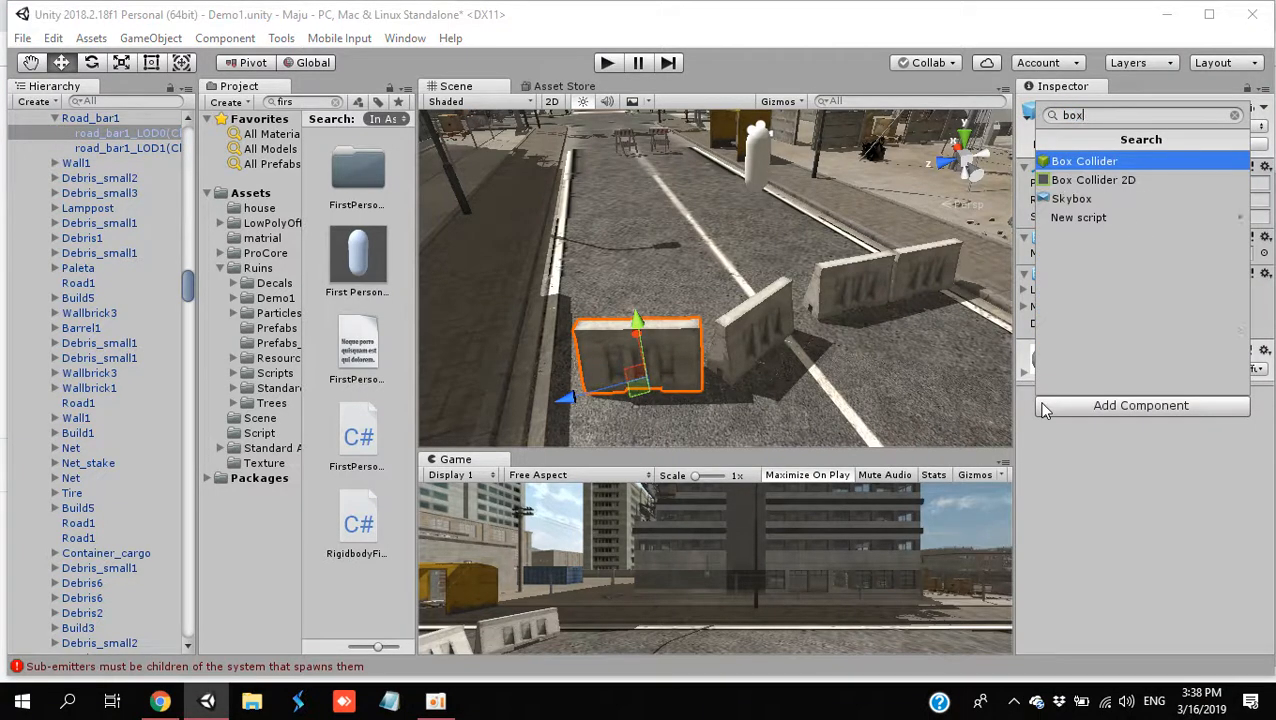
{"action": "key", "text": "Return"}
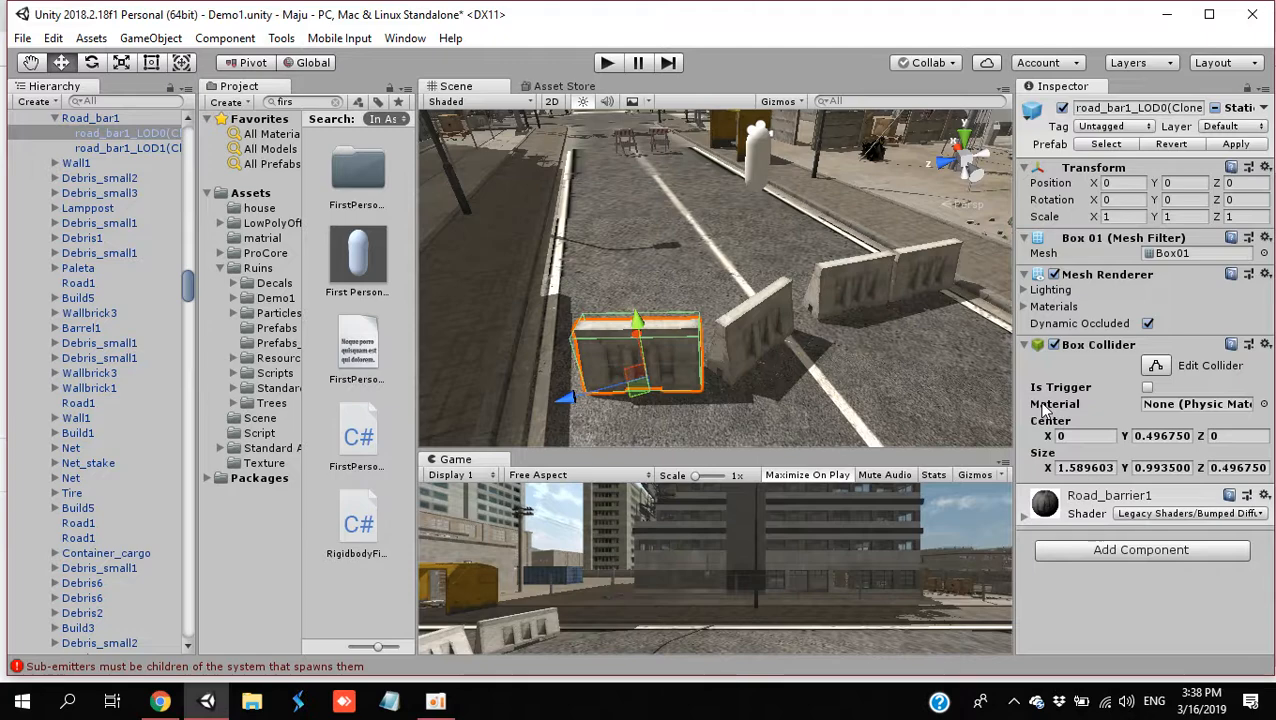
{"action": "key", "text": "ctrl+z"}
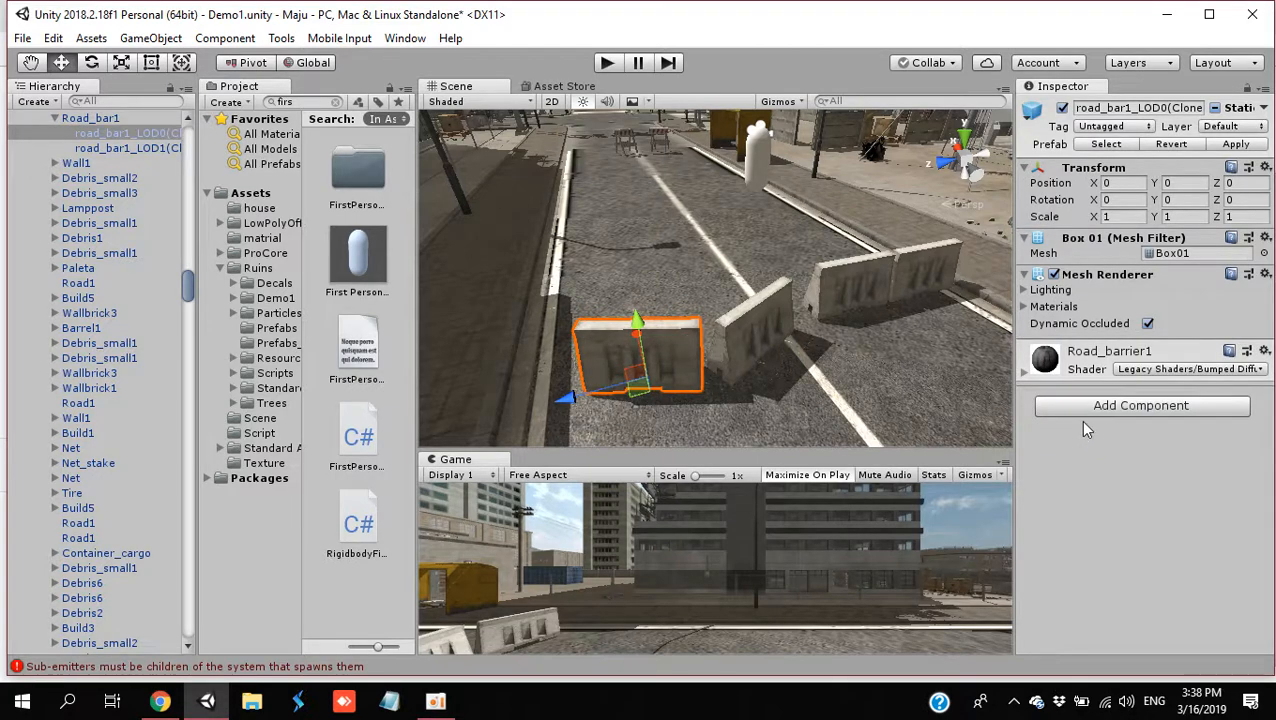
Step: Add a Mesh Collider with Convex enabled to the barrier's road_bar1_LOD0 mesh
{"action": "left_click", "coordinate": [1094, 407]}
{"action": "type", "text": "me"}
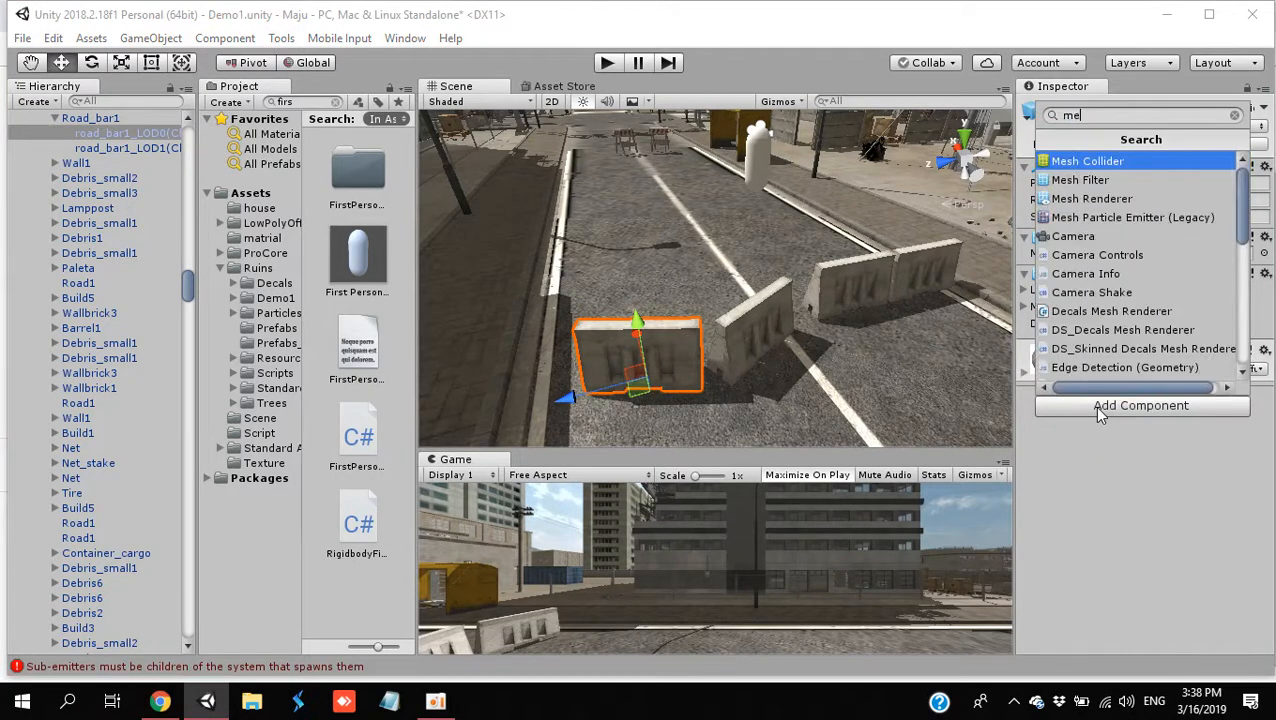
{"action": "key", "text": "Return"}
{"action": "left_click", "coordinate": [1148, 361]}
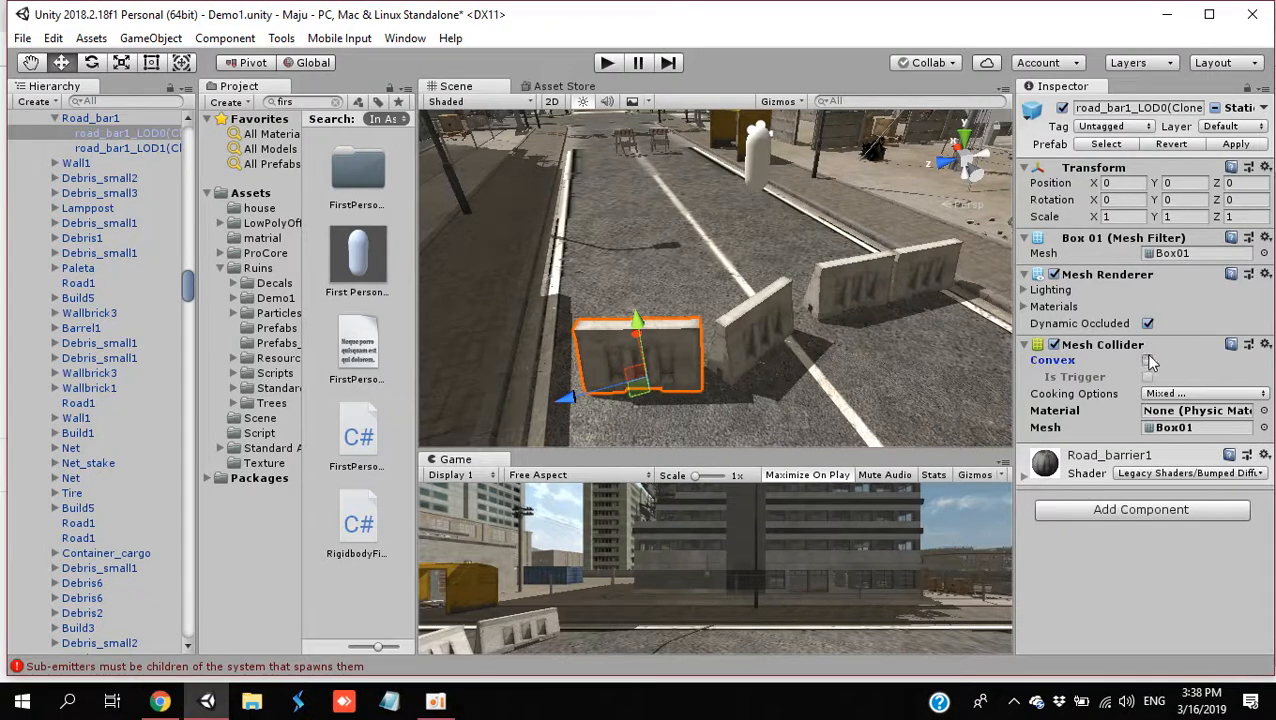
Step: Create a Cube in the scene, with the view on the street beside the yellow bus shelter
{"action": "left_click_drag", "start_coordinate": [882, 308], "coordinate": [481, 137], "text": "alt"}
{"action": "right_click_drag", "start_coordinate": [481, 137], "coordinate": [944, 270]}
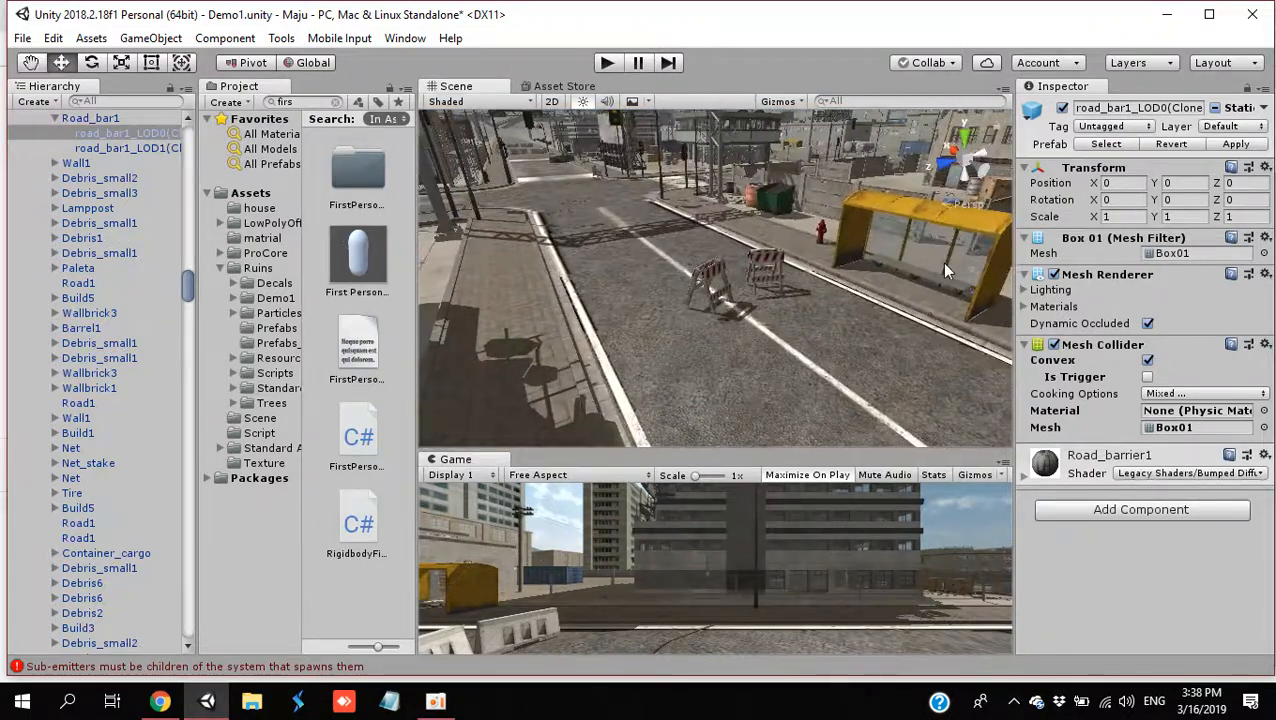
{"action": "left_click", "coordinate": [46, 102]}
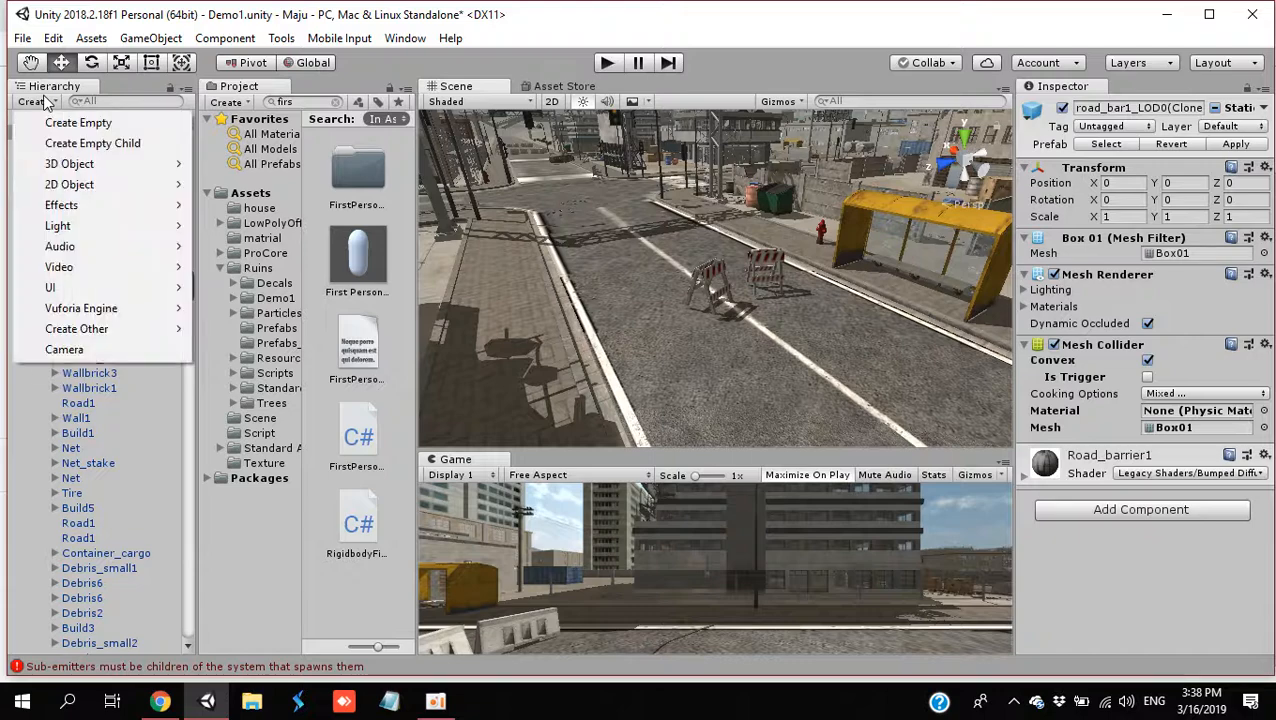
{"action": "mouse_move", "coordinate": [94, 163]}
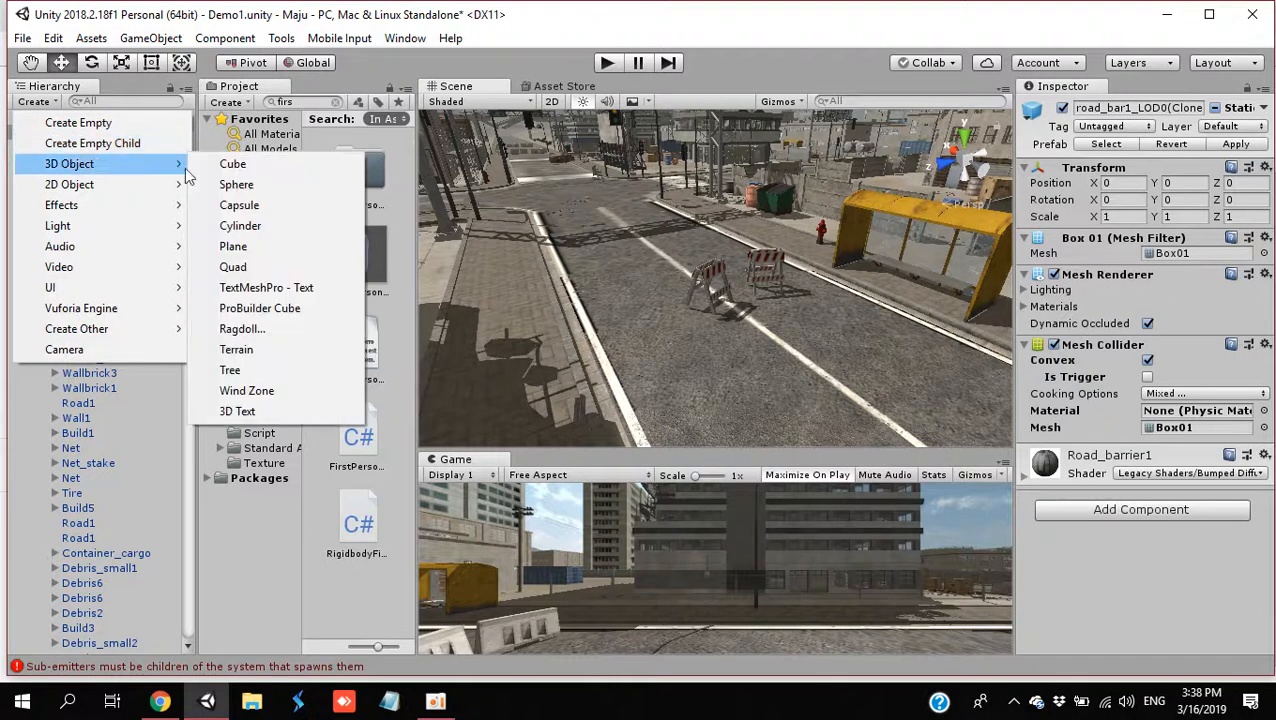
{"action": "left_click", "coordinate": [230, 166]}
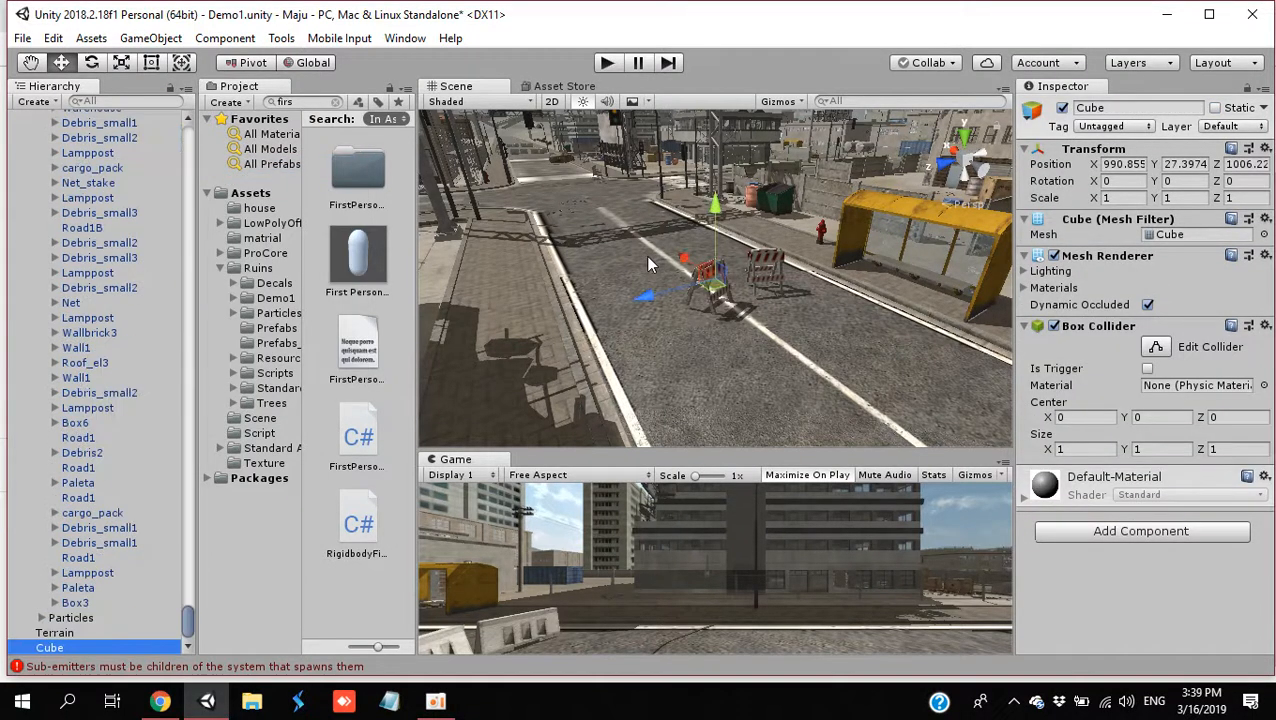
Step: Align the cube with the current scene view so it sits above the road near the bus shelter
{"action": "right_click_drag", "start_coordinate": [645, 255], "coordinate": [533, 252]}
{"action": "key", "text": "w"}
{"action": "key", "text": "d"}
{"action": "key", "text": "ctrl+shift+f"}
{"action": "key", "text": "s"}
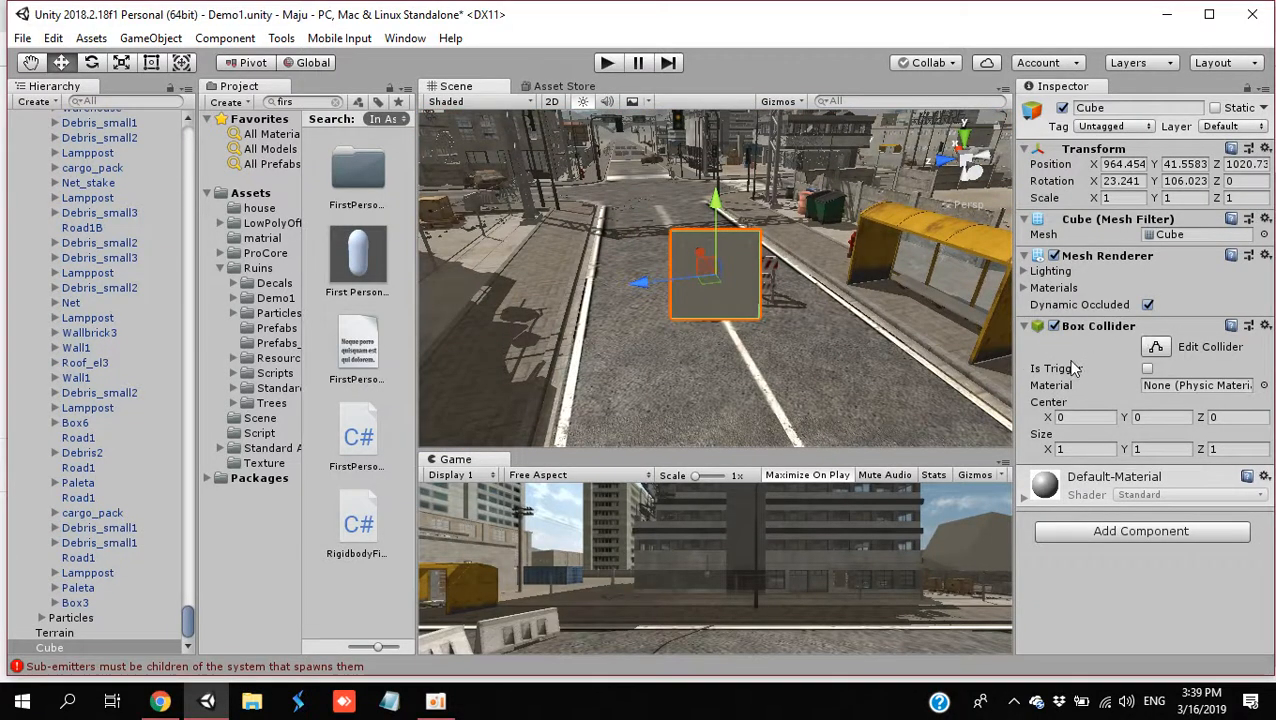
Step: Set the cube's X and Y rotation to 0
{"action": "left_click", "coordinate": [1120, 181]}
{"action": "type", "text": "0"}
{"action": "key", "text": "Tab"}
{"action": "type", "text": "0"}
{"action": "key", "text": "Tab"}
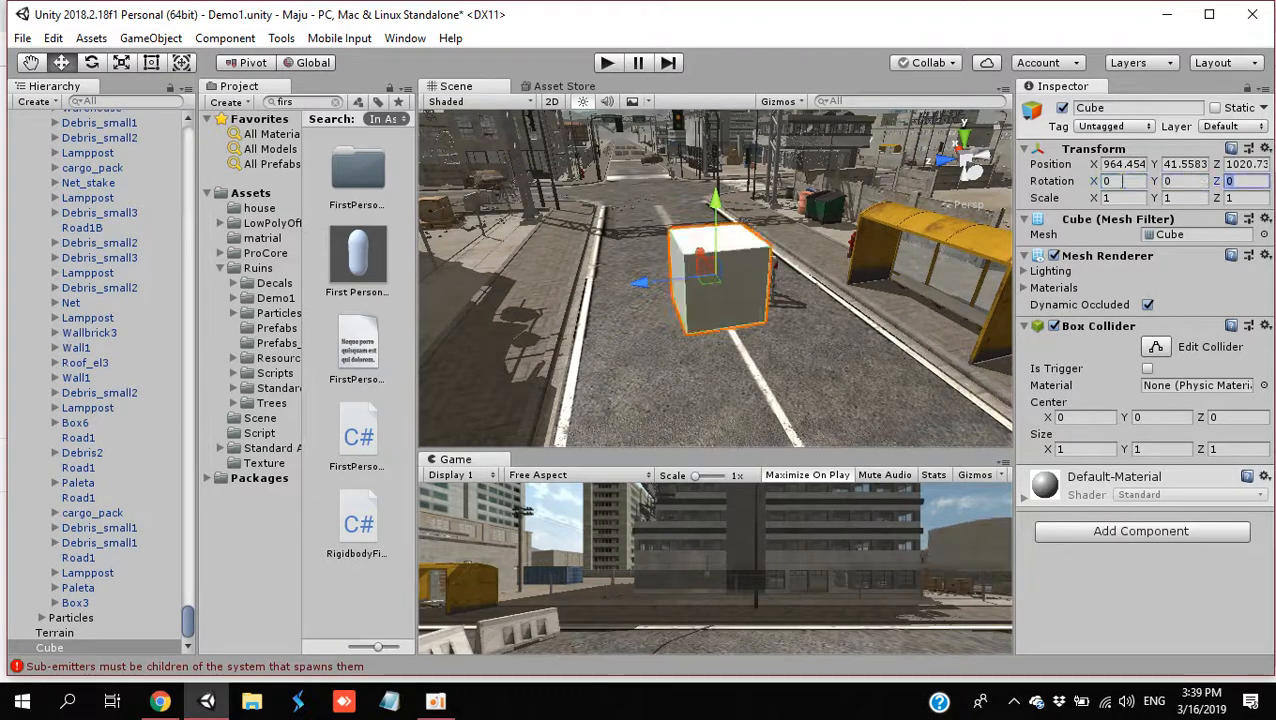
Step: Create a Sphere and align it with the current scene view so it sits near the yellow bus shelter
{"action": "left_click", "coordinate": [48, 104]}
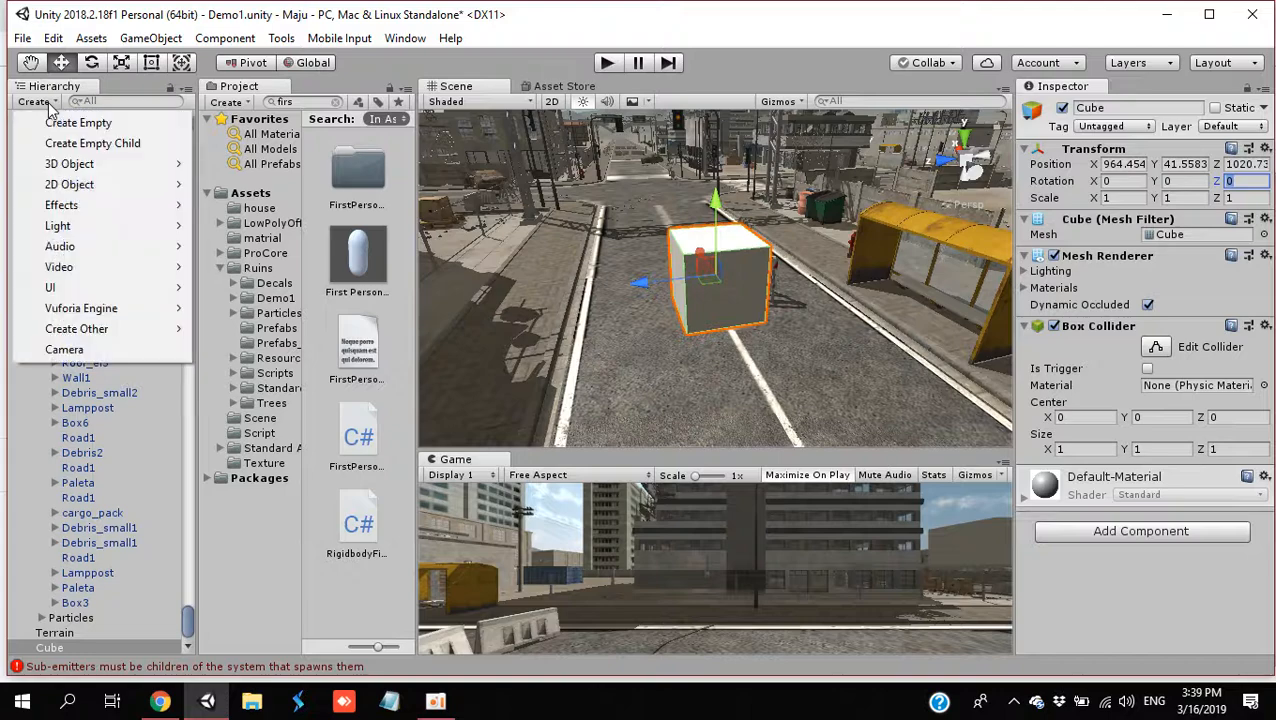
{"action": "mouse_move", "coordinate": [84, 165]}
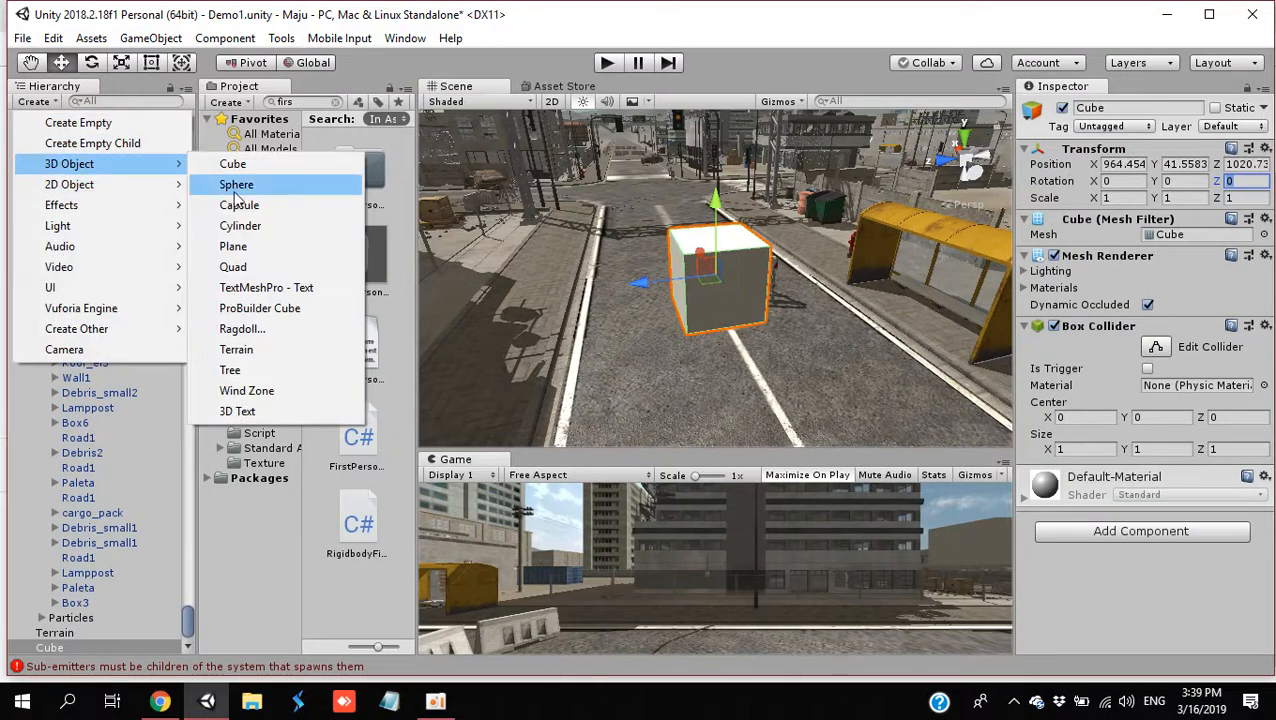
{"action": "left_click", "coordinate": [236, 188]}
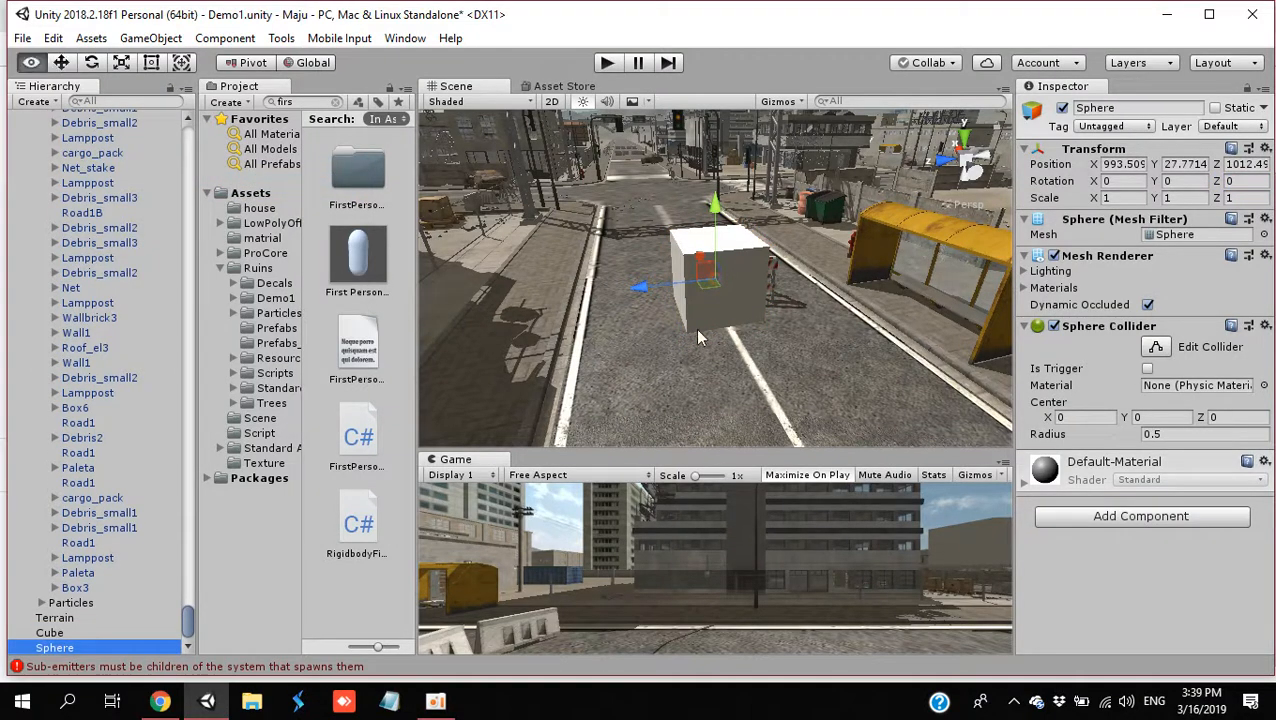
{"action": "left_click_drag", "start_coordinate": [695, 328], "coordinate": [641, 271], "text": "alt"}
{"action": "key", "text": "ctrl+shift+f"}
{"action": "right_click_drag", "start_coordinate": [641, 271], "coordinate": [644, 280]}
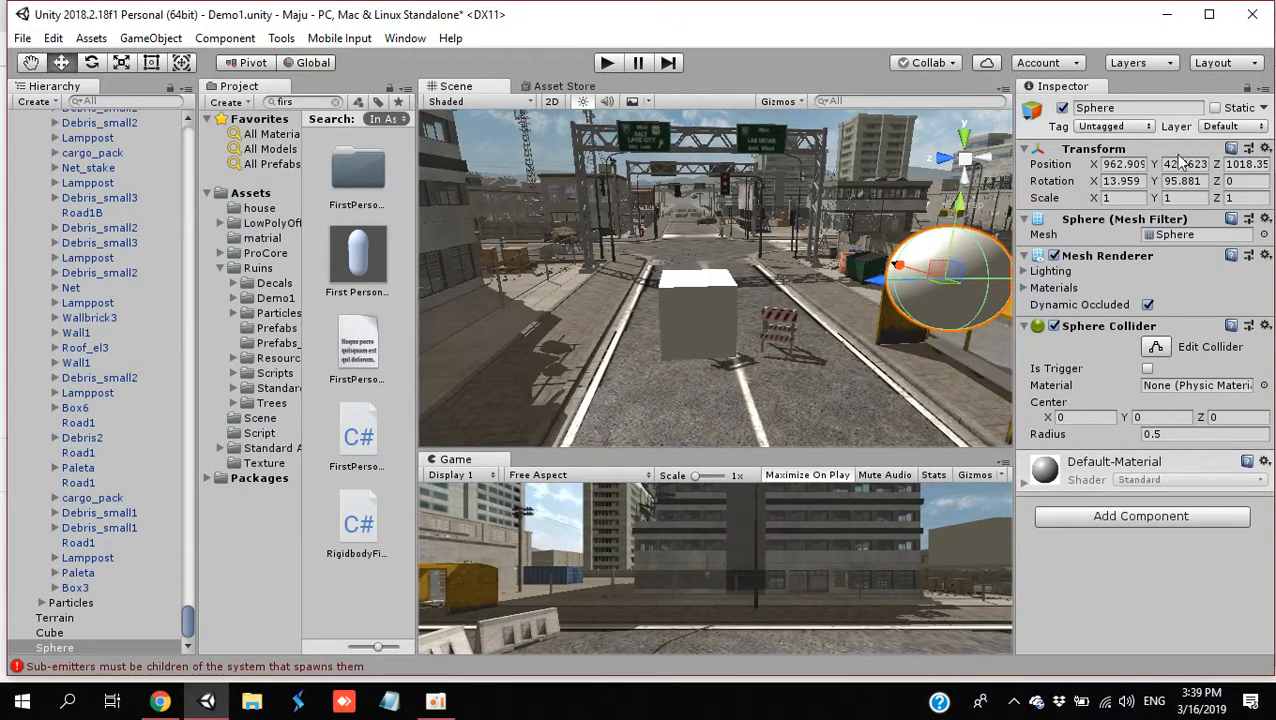
Step: Set the sphere's X and Y rotation to 0
{"action": "left_click", "coordinate": [1140, 181]}
{"action": "type", "text": "0"}
{"action": "key", "text": "Tab"}
{"action": "type", "text": "0"}
{"action": "key", "text": "Tab"}
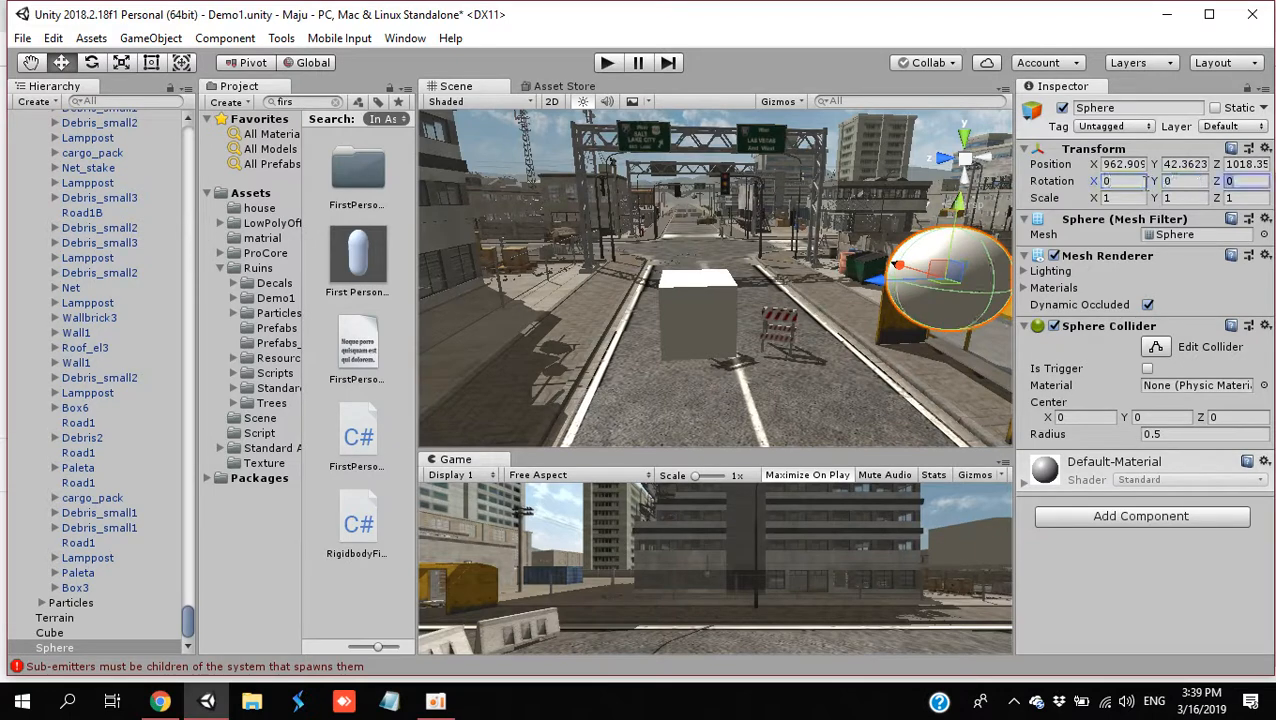
Step: Select the First Person Controller on the road and examine it beside the sphere and bus shelter
{"action": "right_click_drag", "start_coordinate": [818, 284], "coordinate": [883, 292]}
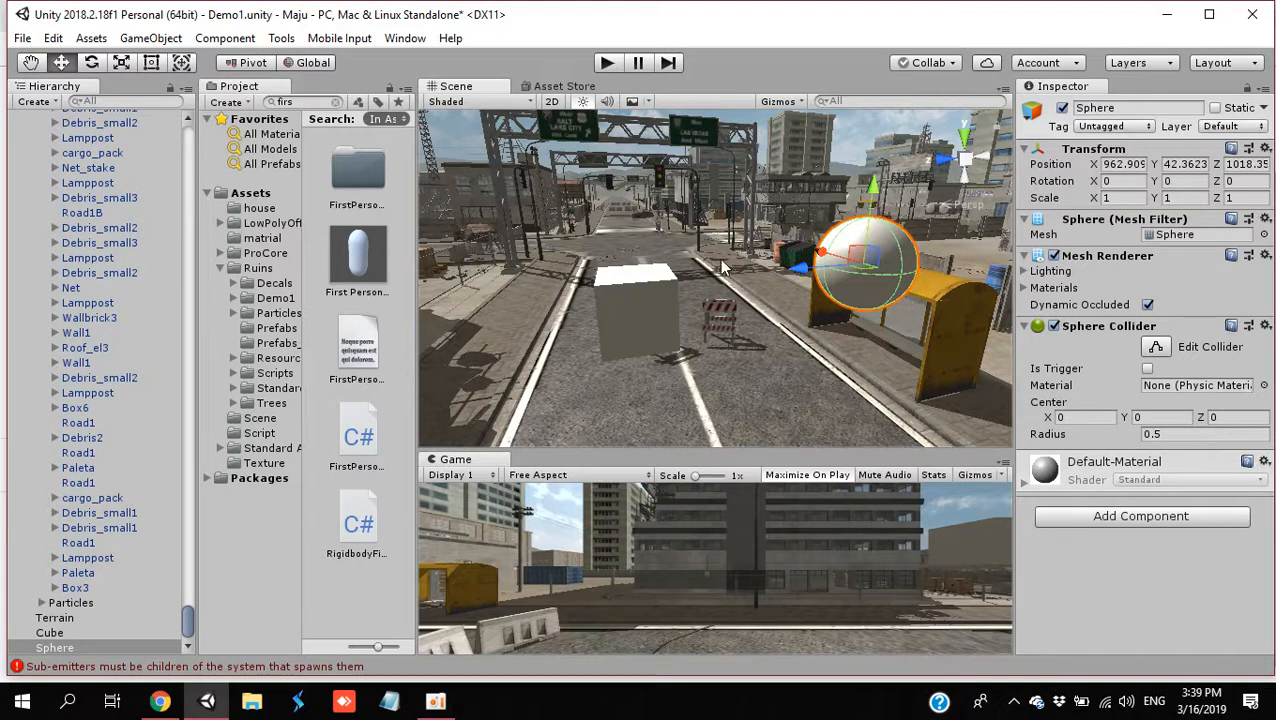
{"action": "key", "text": "alt"}
{"action": "left_click_drag", "start_coordinate": [719, 258], "coordinate": [850, 375], "text": "alt"}
{"action": "left_click", "coordinate": [809, 351]}
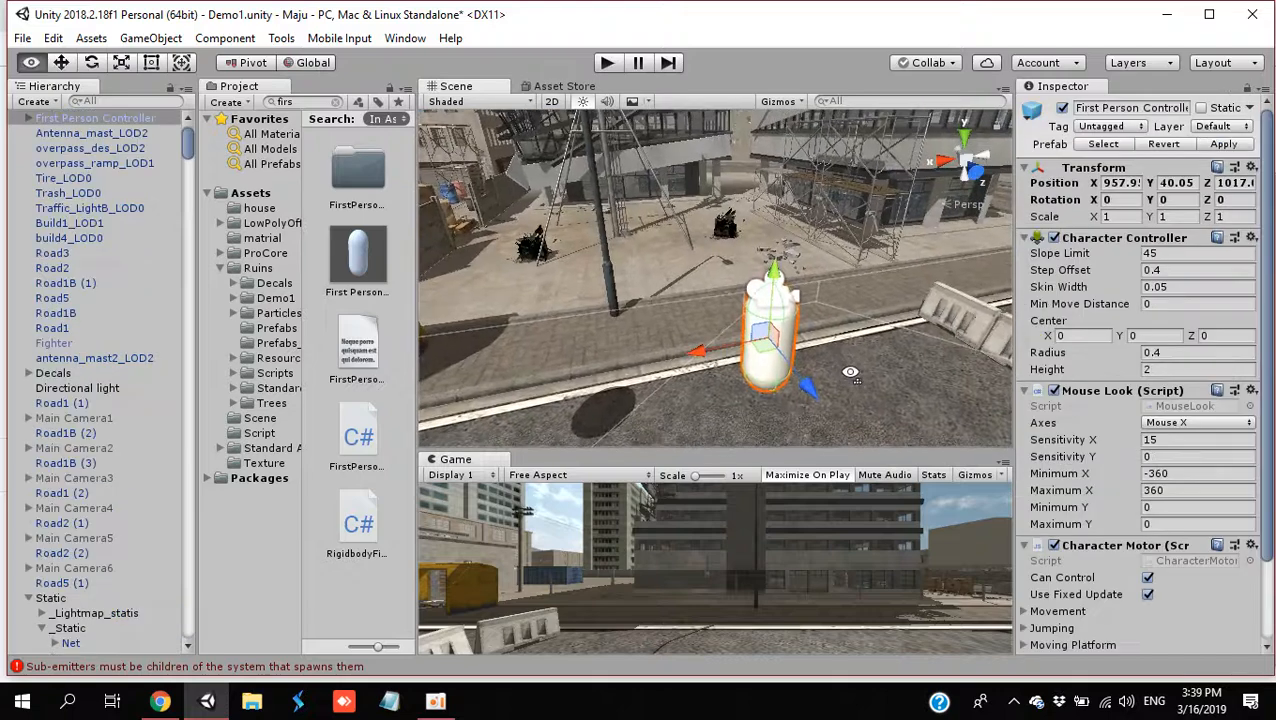
{"action": "left_click_drag", "start_coordinate": [705, 350], "coordinate": [570, 342], "text": "alt"}
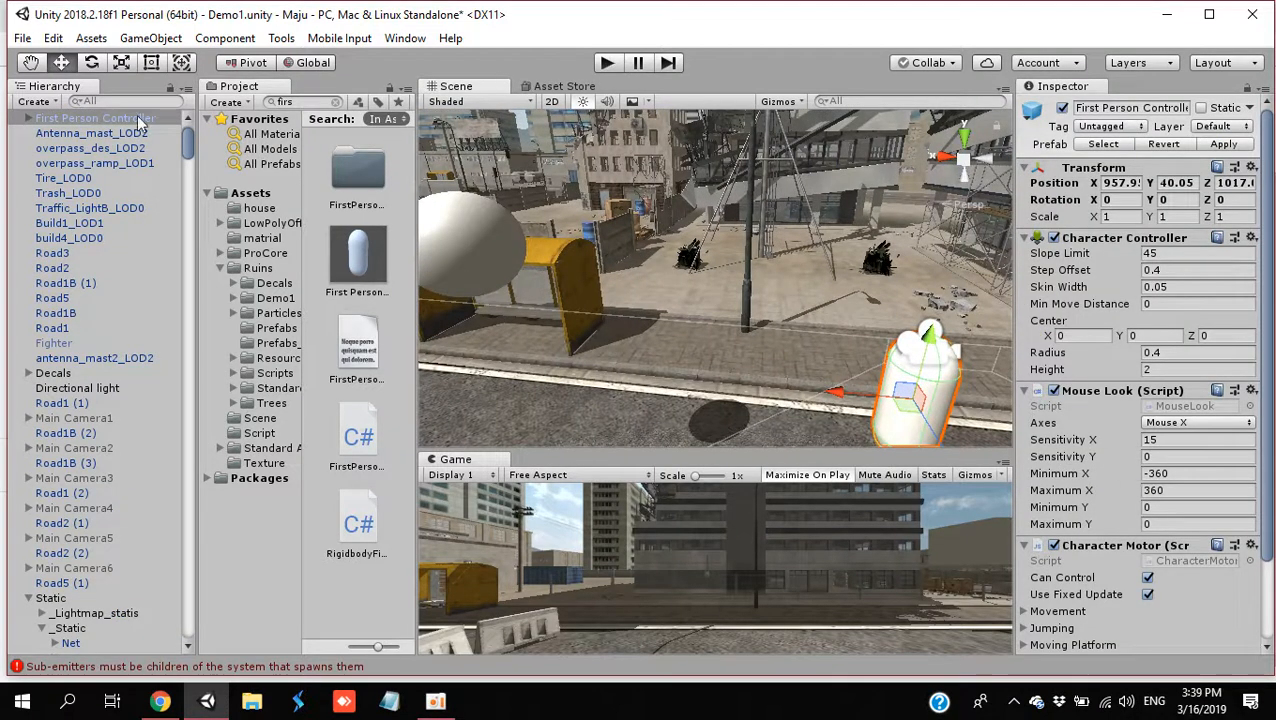
Step: Create a Capsule and align it with the current scene view so it sits above the road
{"action": "left_click", "coordinate": [37, 102]}
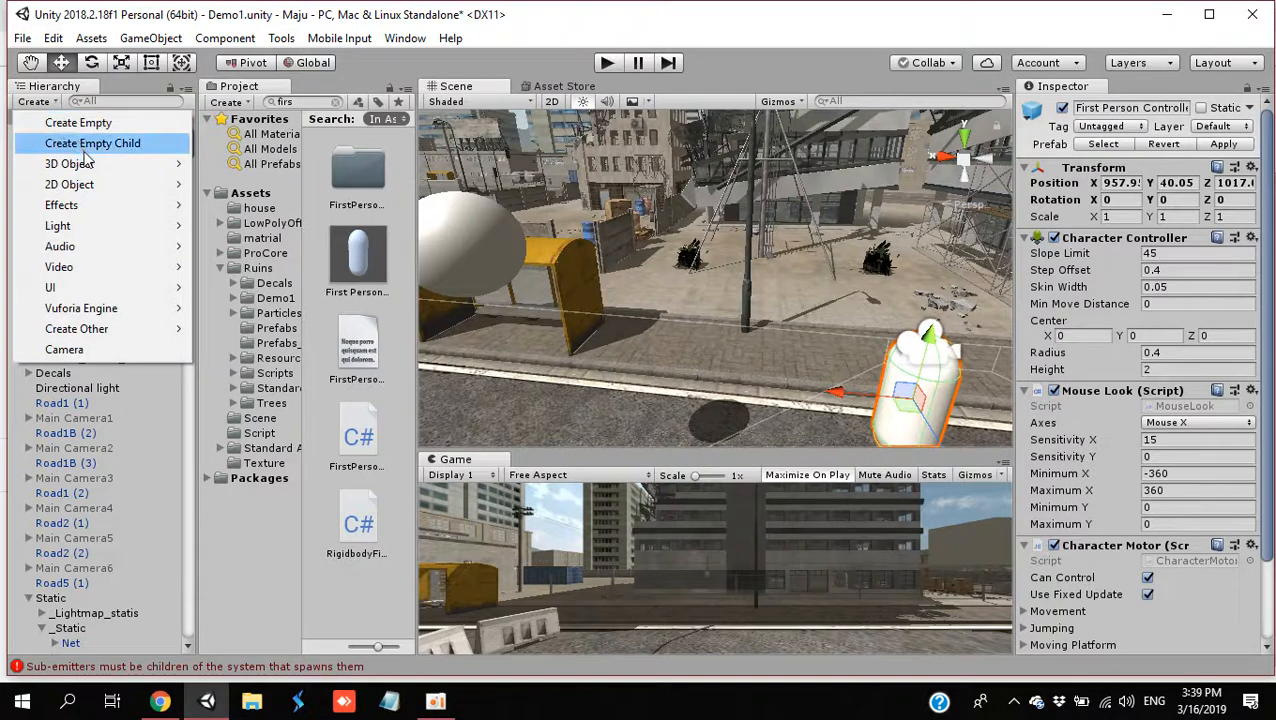
{"action": "mouse_move", "coordinate": [92, 170]}
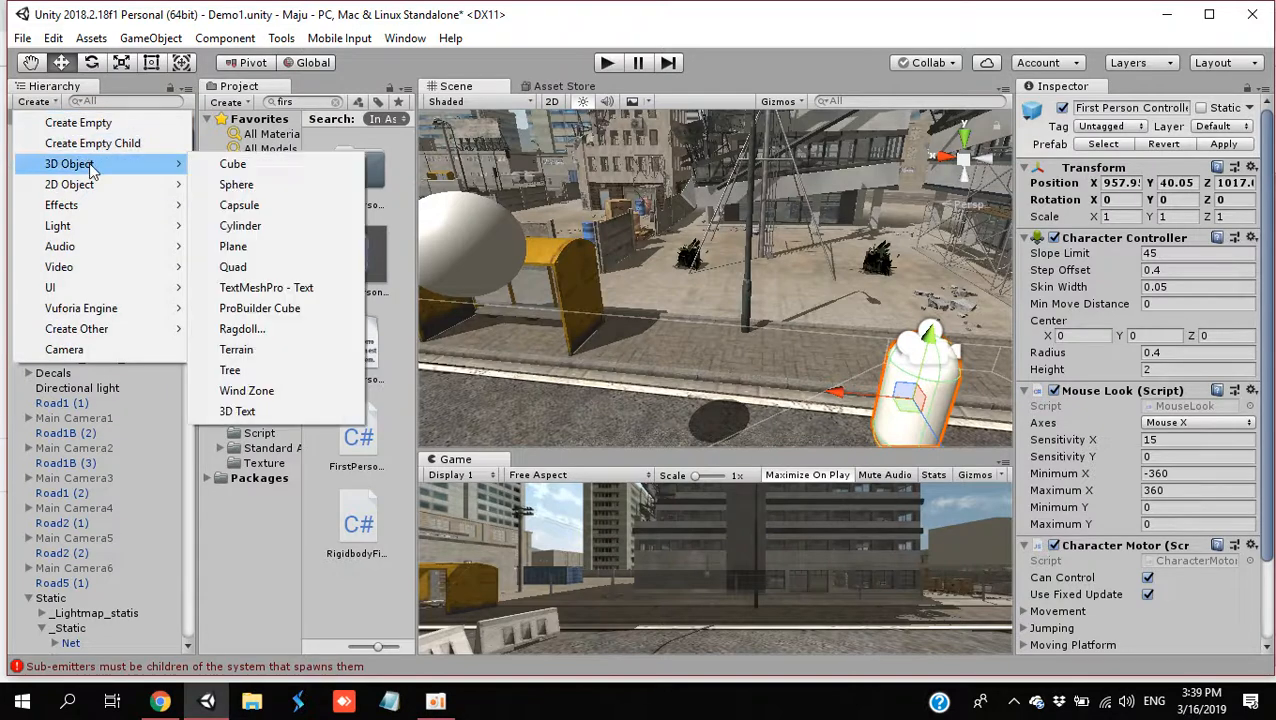
{"action": "left_click", "coordinate": [268, 208]}
{"action": "right_click", "coordinate": [703, 233]}
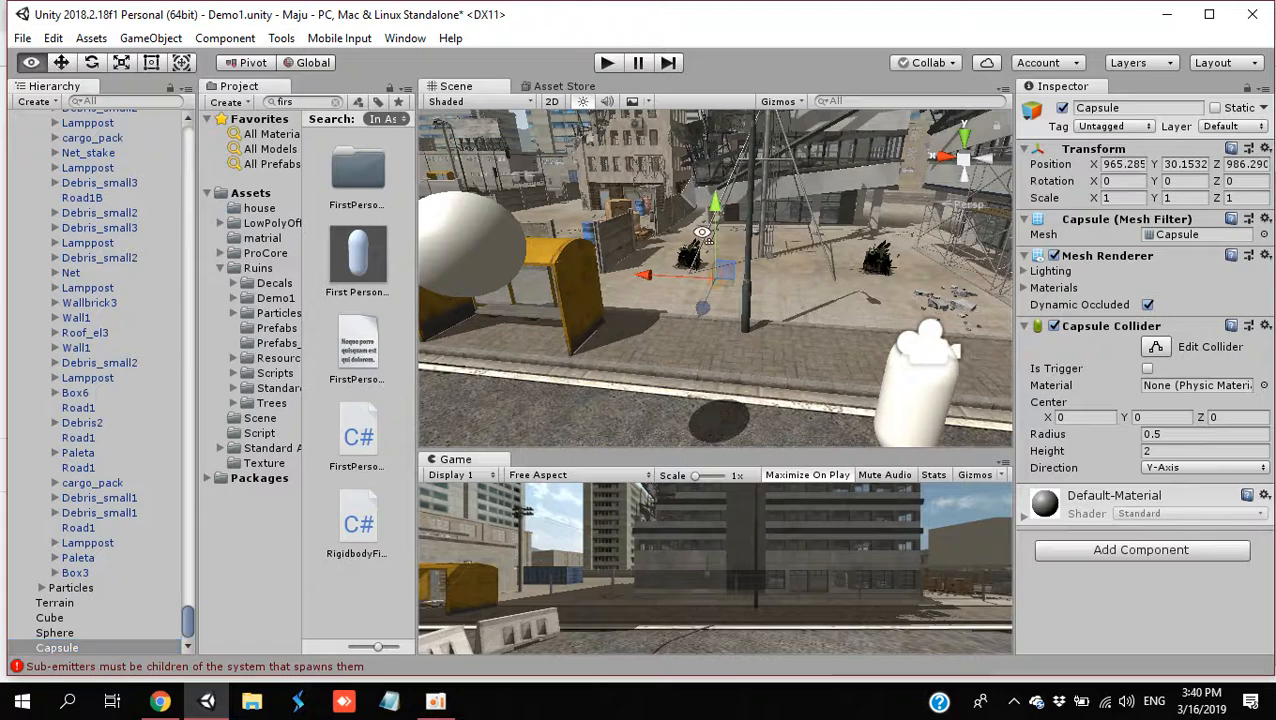
{"action": "key", "text": "ctrl+shift+f"}
{"action": "key", "text": "s"}
{"action": "right_click_drag", "start_coordinate": [703, 233], "coordinate": [669, 252]}
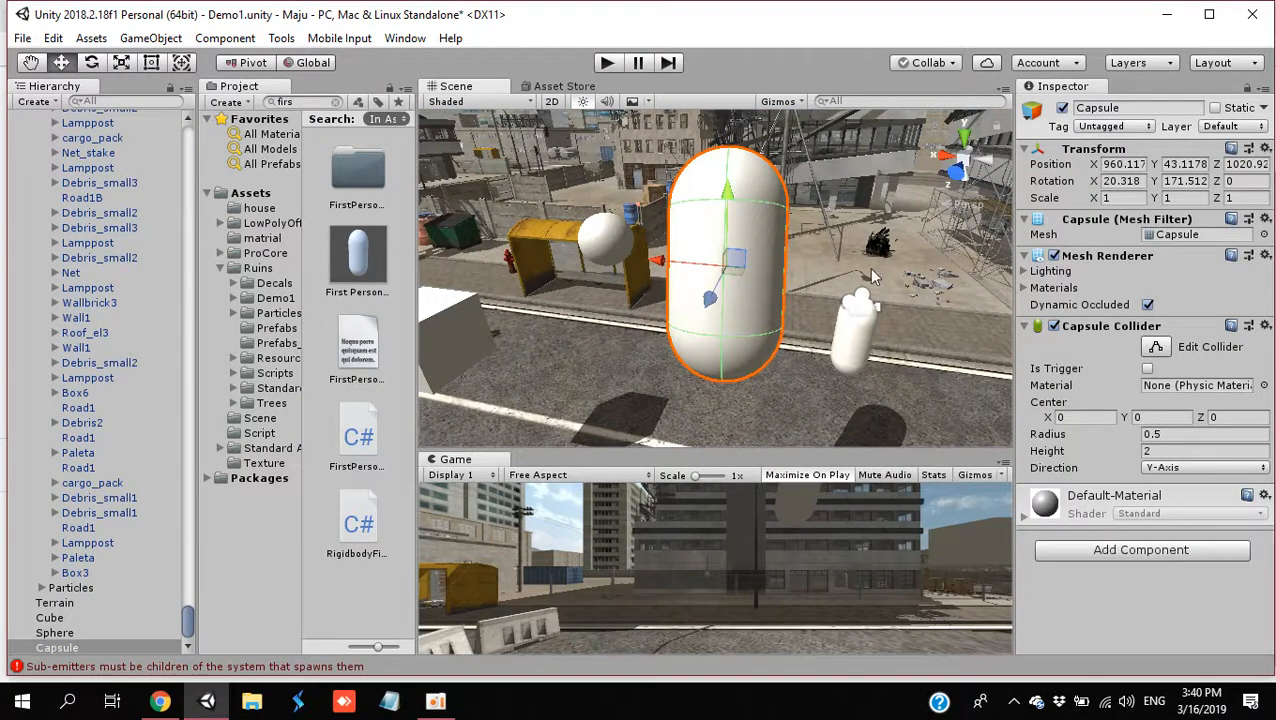
Step: Create a Cylinder and align it with the current scene view so it floats above the street near the lamppost
{"action": "left_click", "coordinate": [34, 102]}
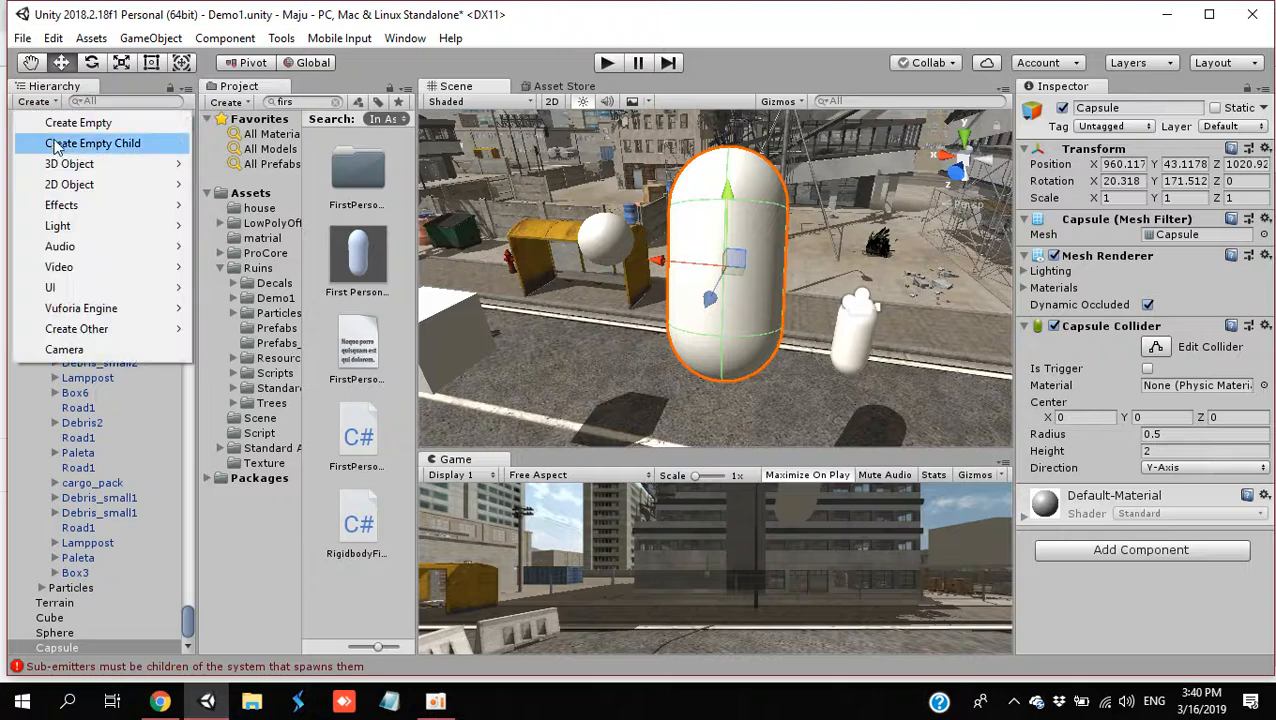
{"action": "mouse_move", "coordinate": [84, 168]}
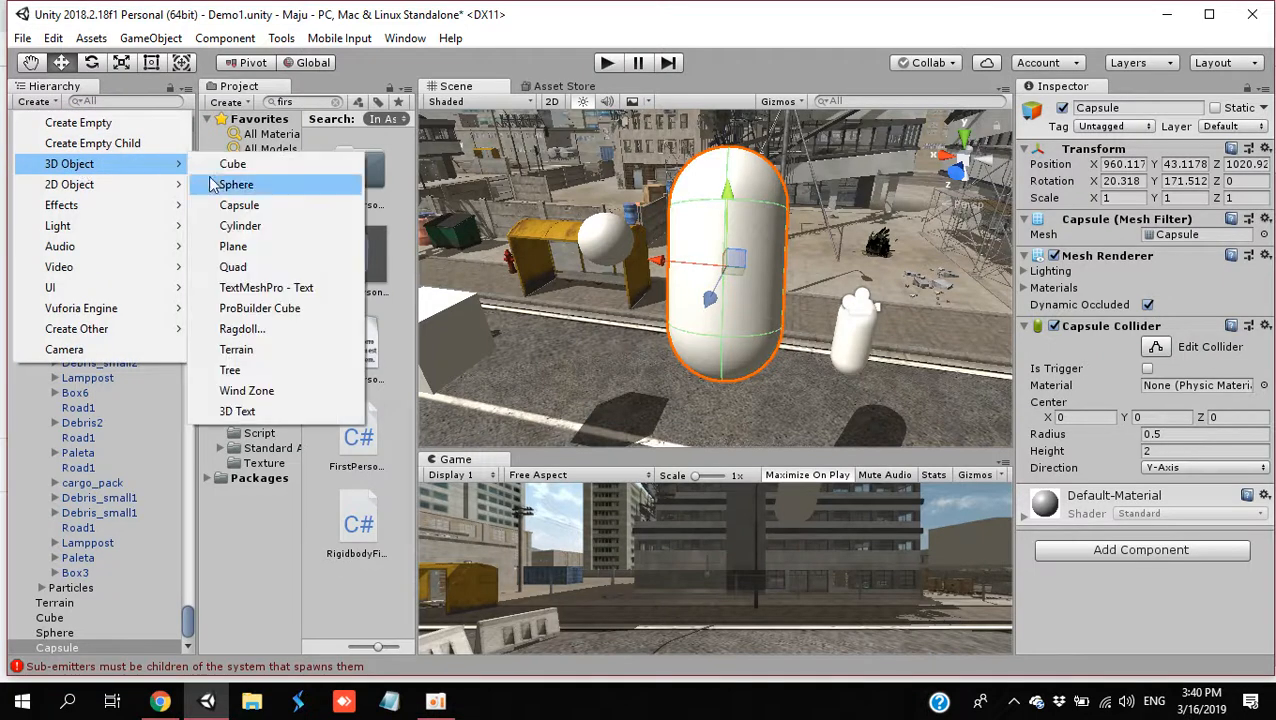
{"action": "left_click", "coordinate": [269, 230]}
{"action": "left_click", "coordinate": [270, 232]}
{"action": "right_click", "coordinate": [270, 232]}
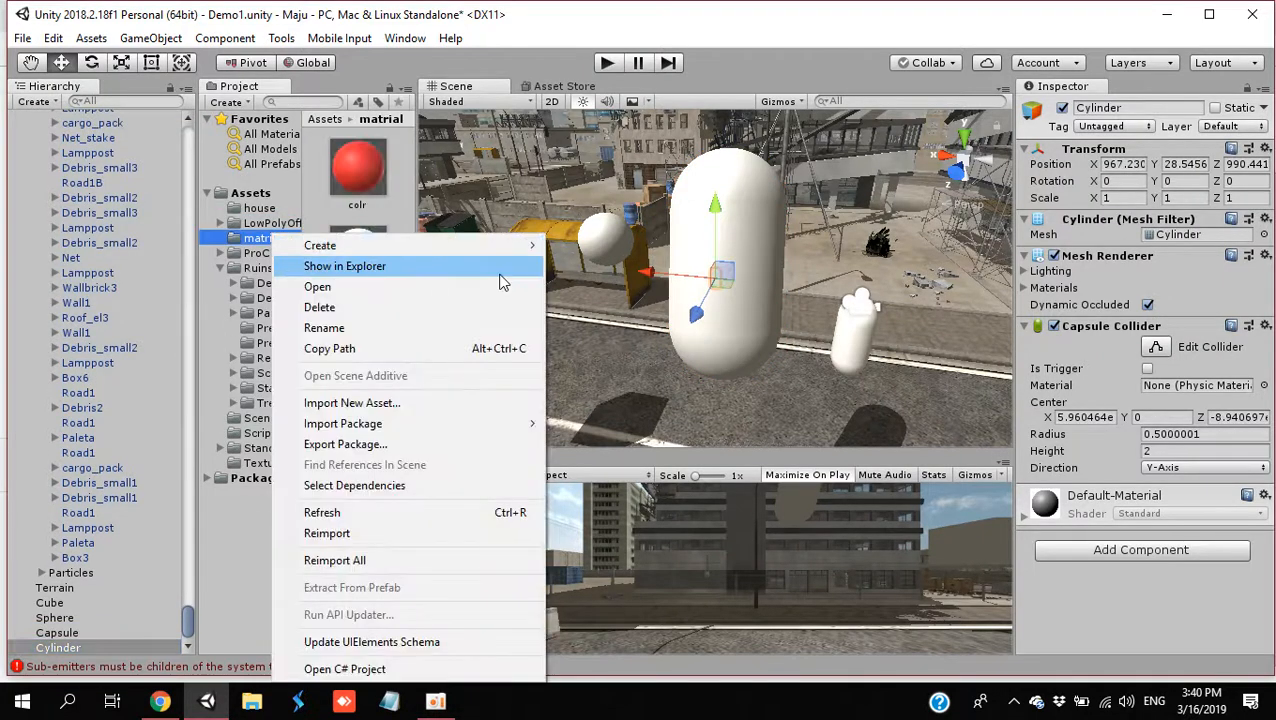
{"action": "right_click", "coordinate": [620, 185]}
{"action": "key", "text": "s"}
{"action": "right_click_drag", "start_coordinate": [620, 185], "coordinate": [590, 208]}
{"action": "key", "text": "ctrl+shift+f"}
{"action": "key", "text": "s"}
{"action": "key", "text": "w"}
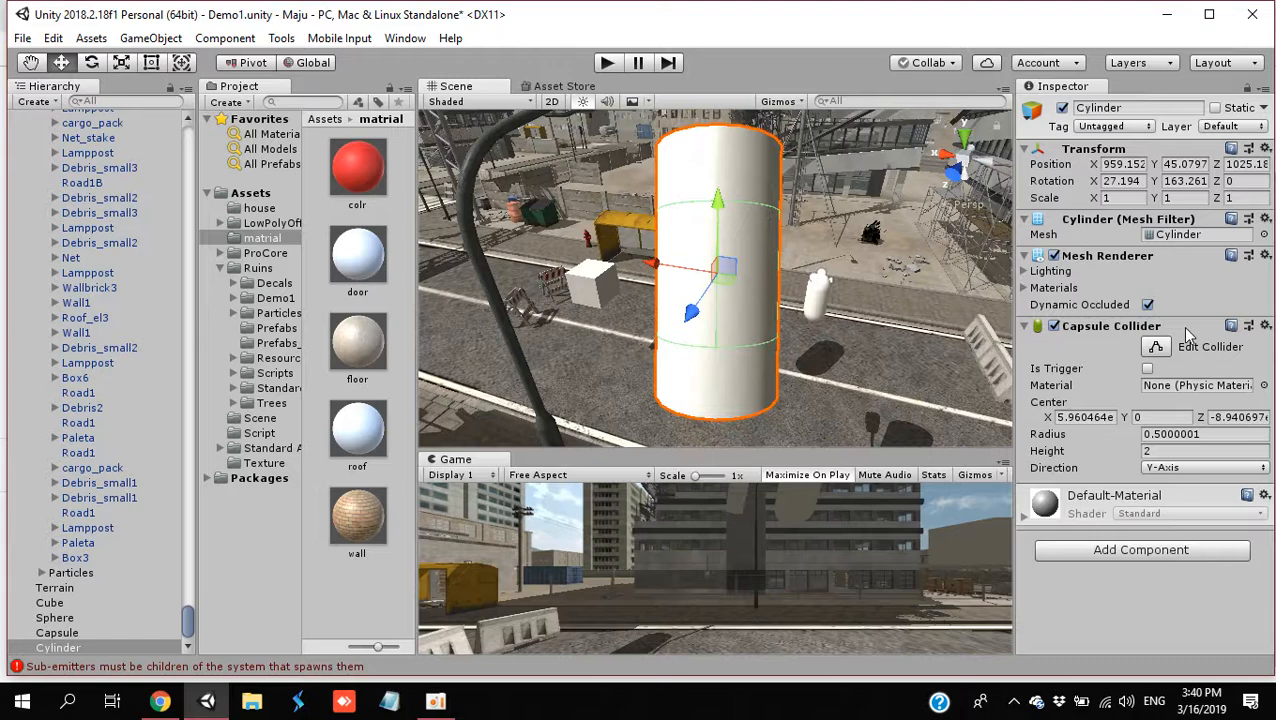
Step: Select the cube above the road and examine its Box Collider
{"action": "key", "text": "d"}
{"action": "right_click_drag", "start_coordinate": [765, 190], "coordinate": [585, 250]}
{"action": "left_click", "coordinate": [665, 258]}
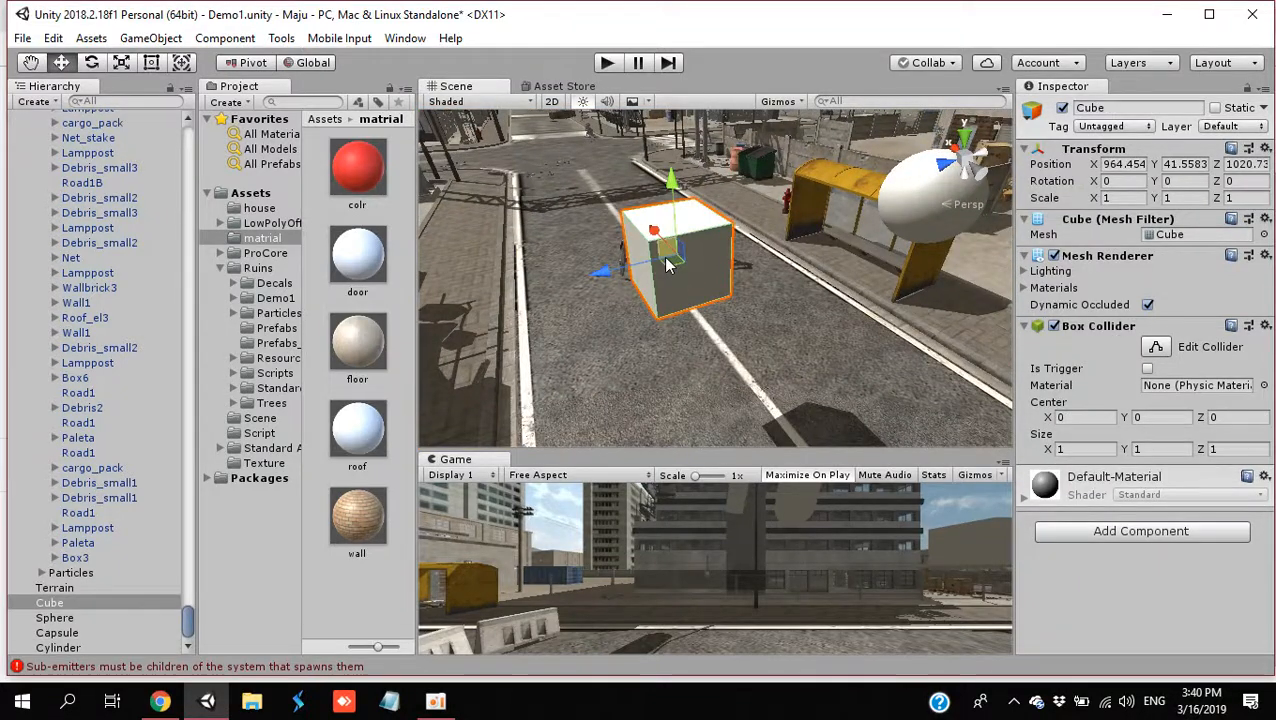
{"action": "key", "text": "w"}
{"action": "right_click_drag", "start_coordinate": [665, 256], "coordinate": [640, 249]}
{"action": "key", "text": "s"}
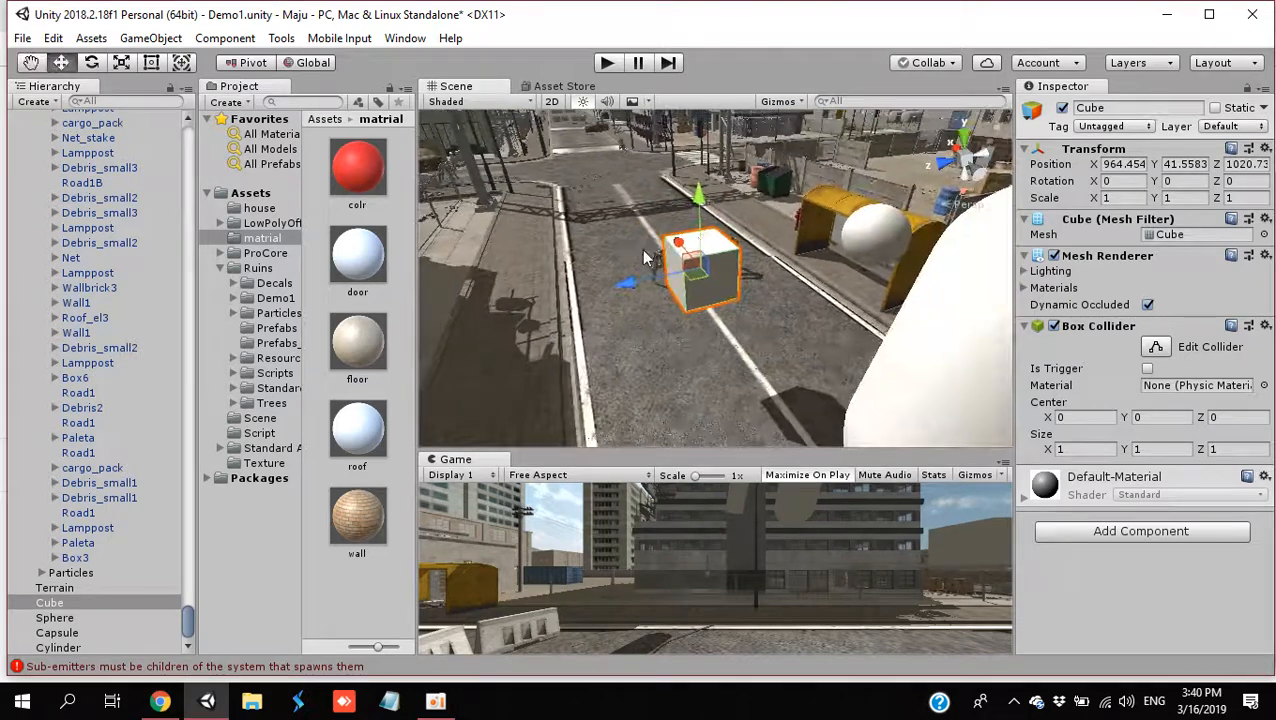
Step: Select the sphere near the bus shelter and examine its Sphere Collider
{"action": "left_click", "coordinate": [860, 234]}
{"action": "right_click_drag", "start_coordinate": [860, 234], "coordinate": [860, 197]}
{"action": "key", "text": "w"}
{"action": "key", "text": "s"}
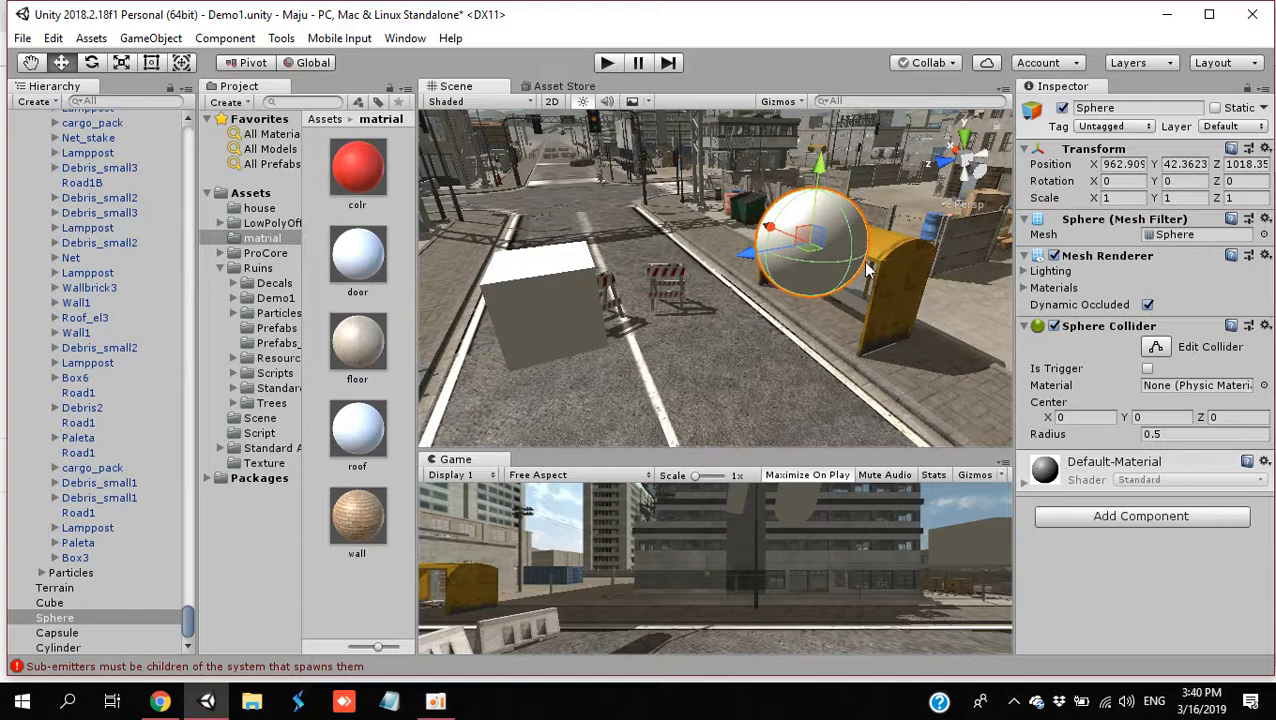
Step: Examine the capsule's Capsule Collider and the terrain's Terrain Collider
{"action": "right_click_drag", "start_coordinate": [857, 251], "coordinate": [421, 243]}
{"action": "left_click", "coordinate": [872, 210]}
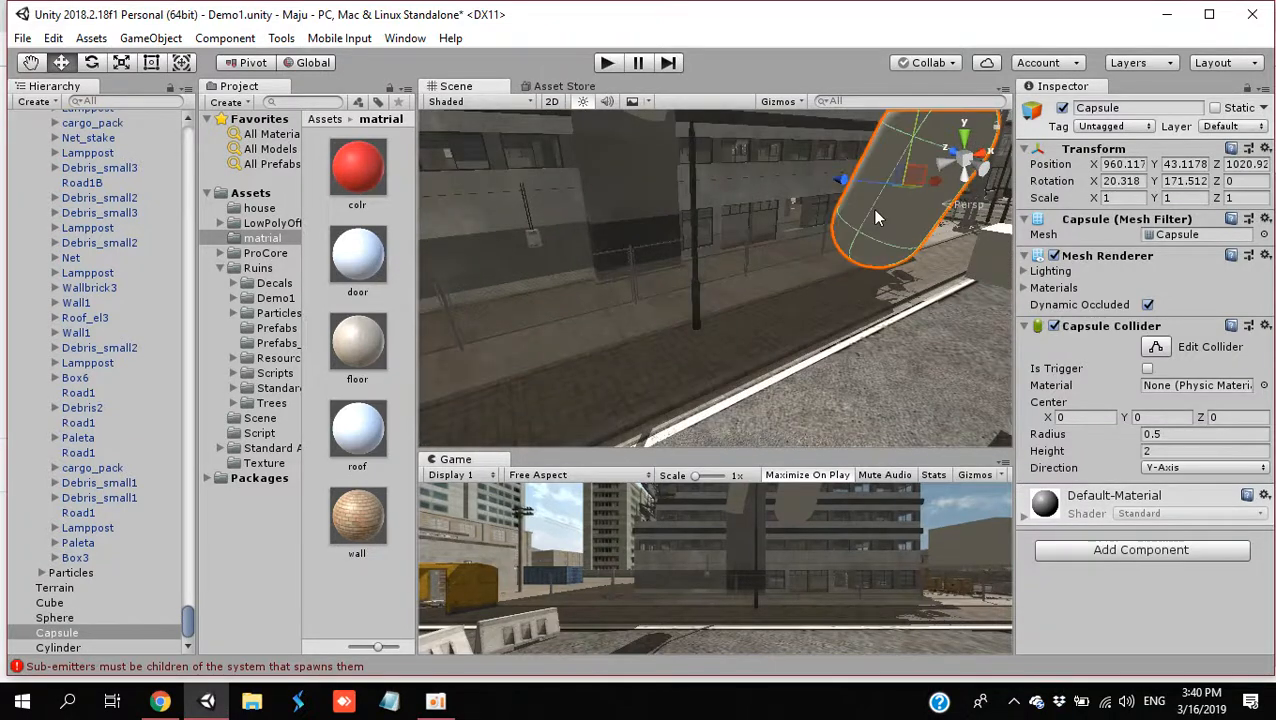
{"action": "right_click_drag", "start_coordinate": [872, 210], "coordinate": [636, 282]}
{"action": "key", "text": "s"}
{"action": "key", "text": "s"}
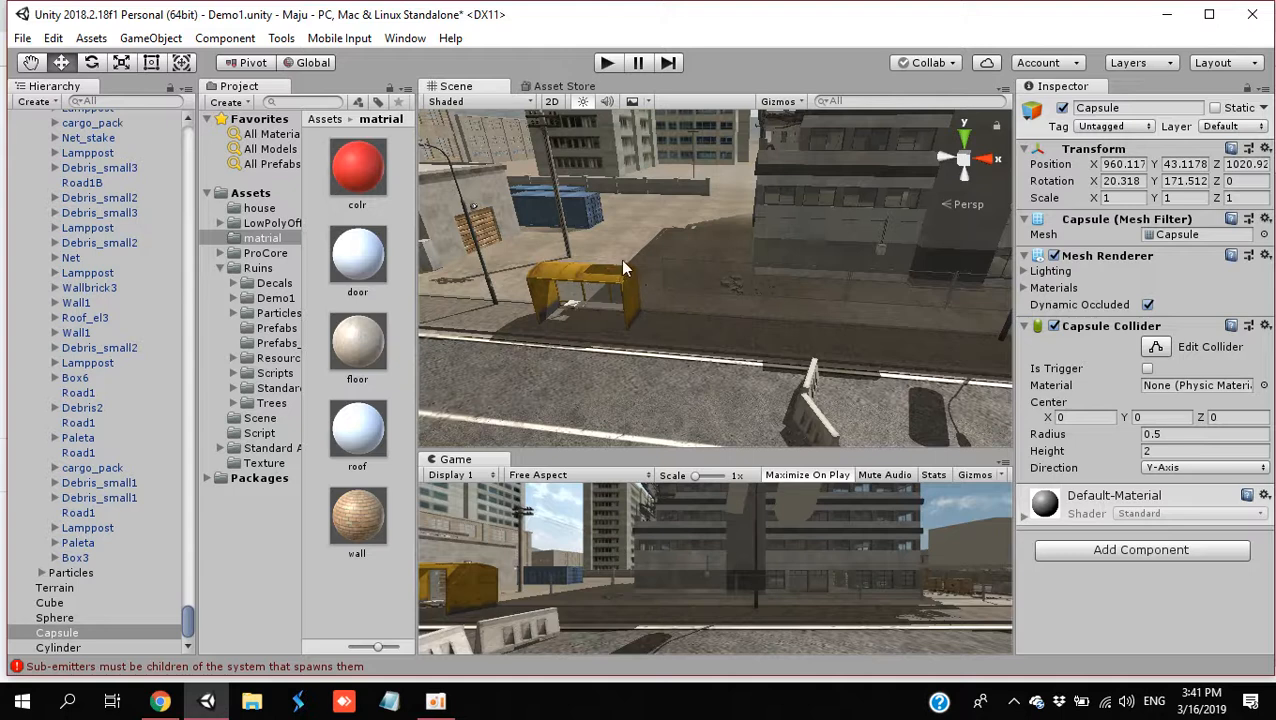
{"action": "left_click", "coordinate": [657, 242]}
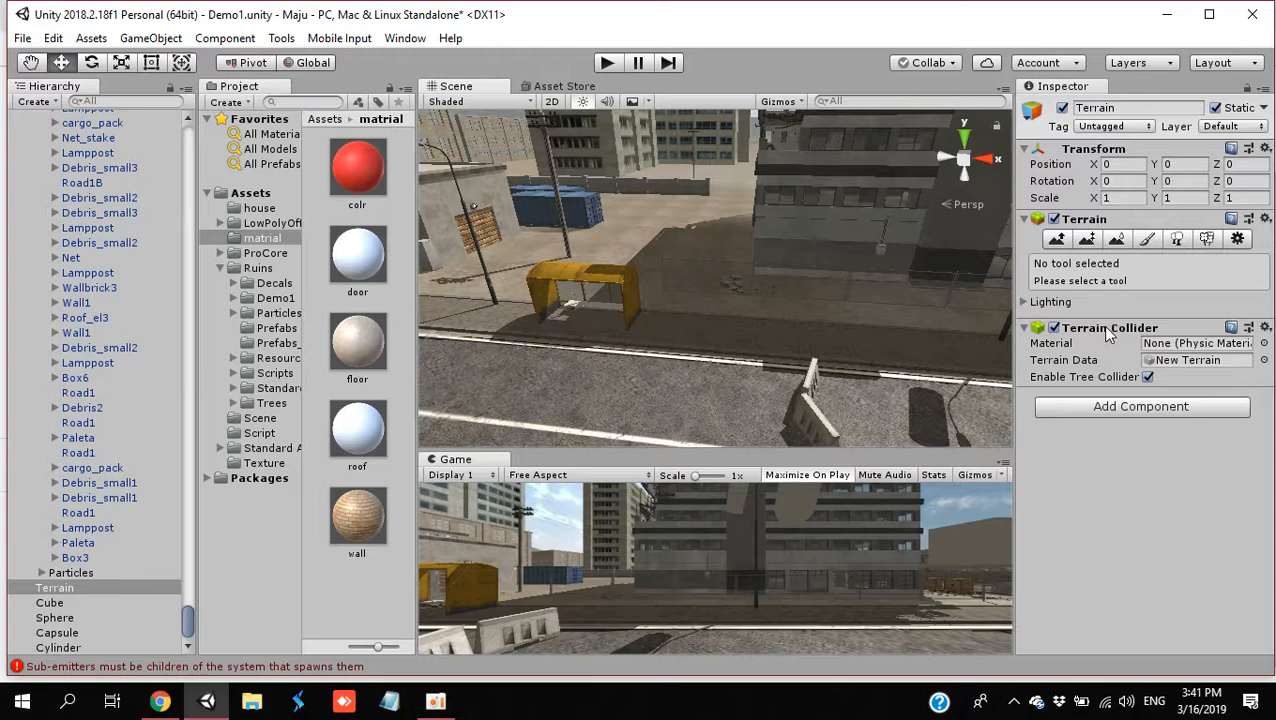
Step: Run the scene in Play mode and walk against the concrete road barriers to test their colliders
{"action": "left_click", "coordinate": [607, 63]}
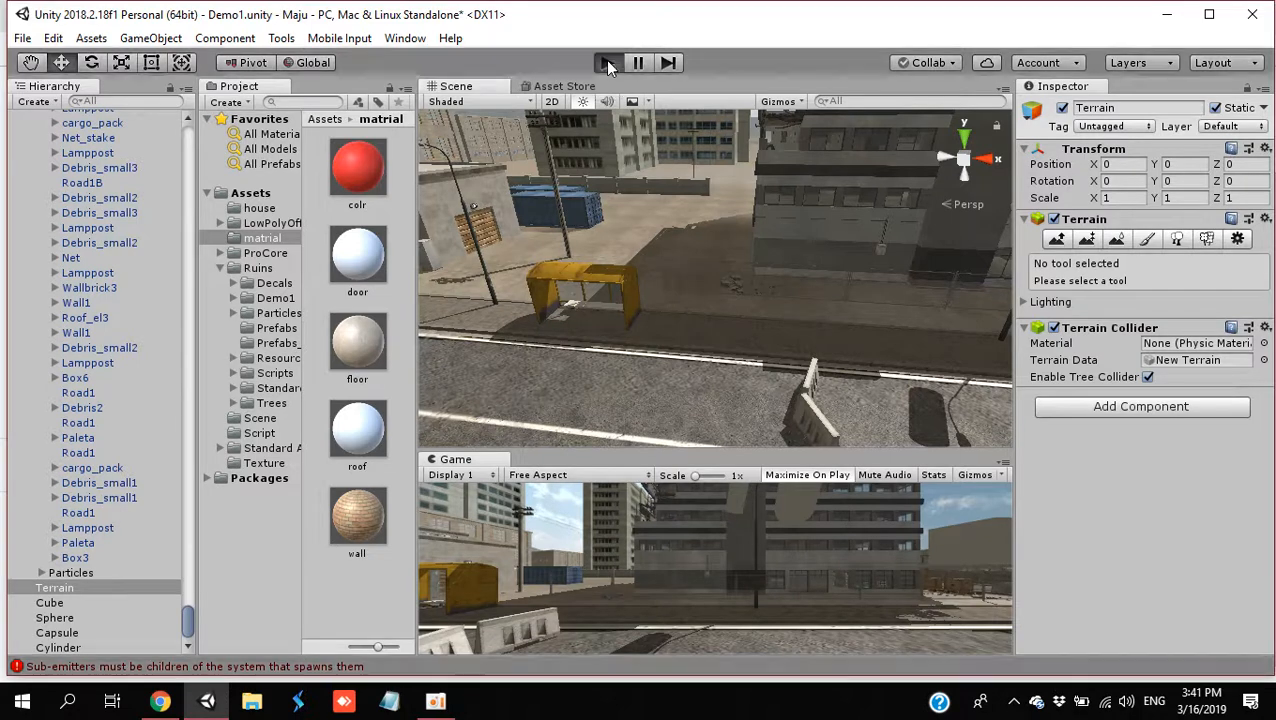
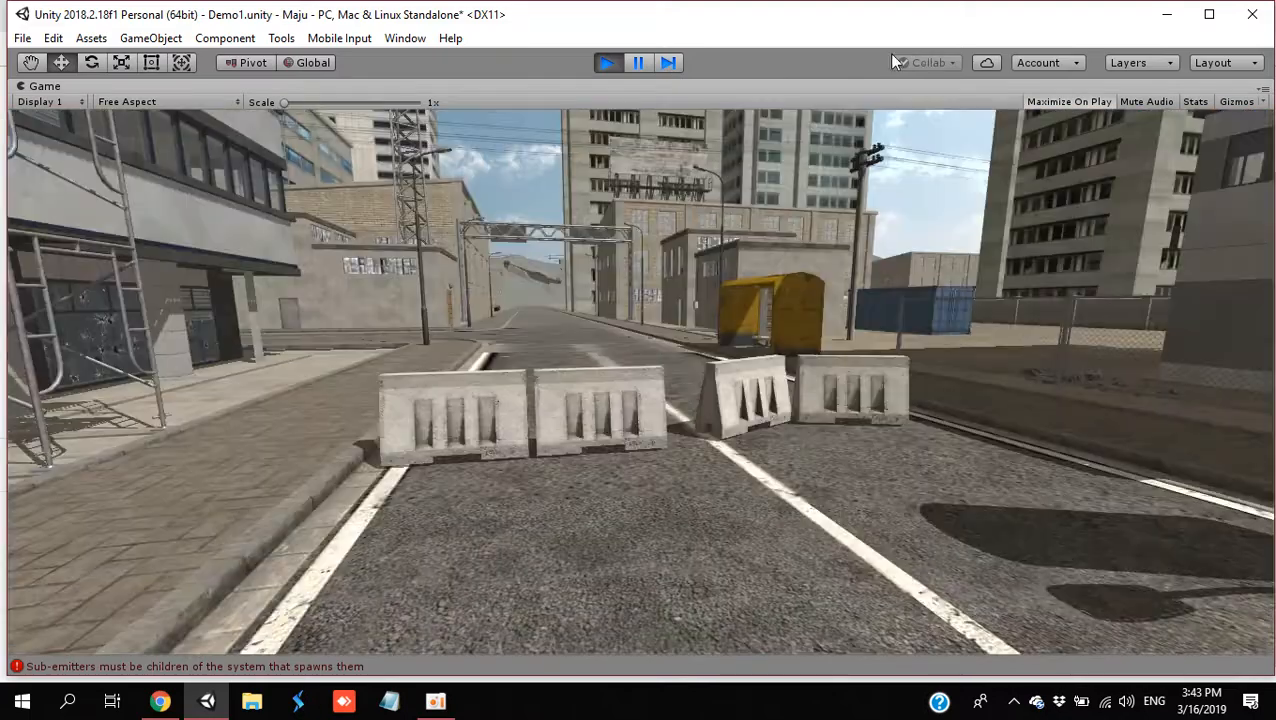
{"action": "key", "text": "w"}
{"action": "key", "text": "w"}
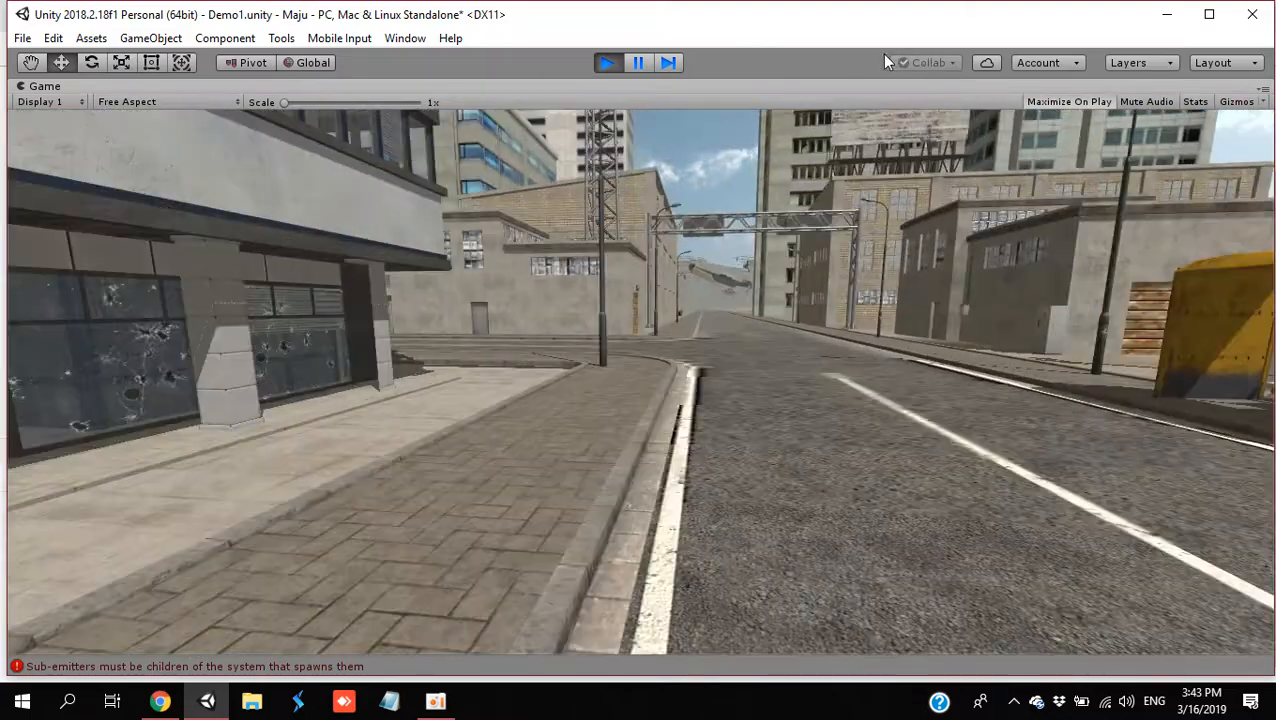
{"action": "key", "text": "s"}
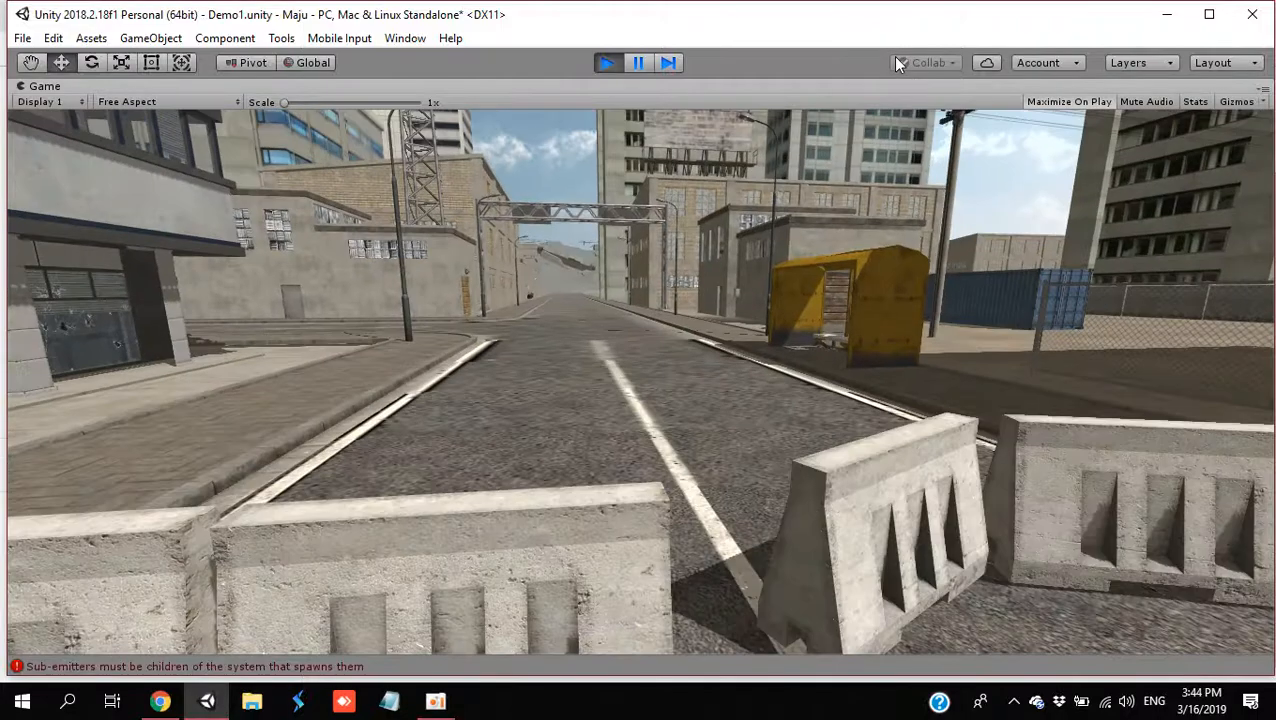
{"action": "key", "text": "w"}
{"action": "key", "text": "s"}
{"action": "key", "text": "s"}
{"action": "key", "text": "d"}
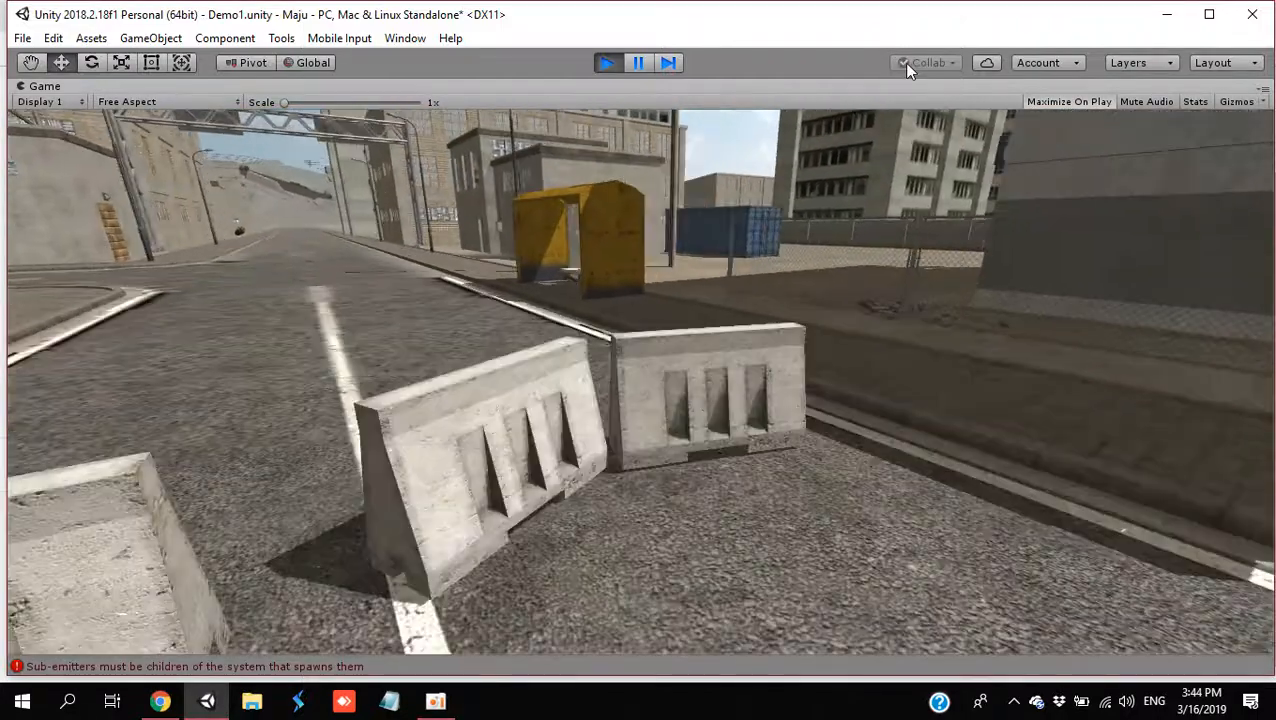
Step: Walk past the barriers toward the yellow bus shelter, check the barriers from the other side, and stop Play mode
{"action": "key", "text": "w"}
{"action": "key", "text": "w"}
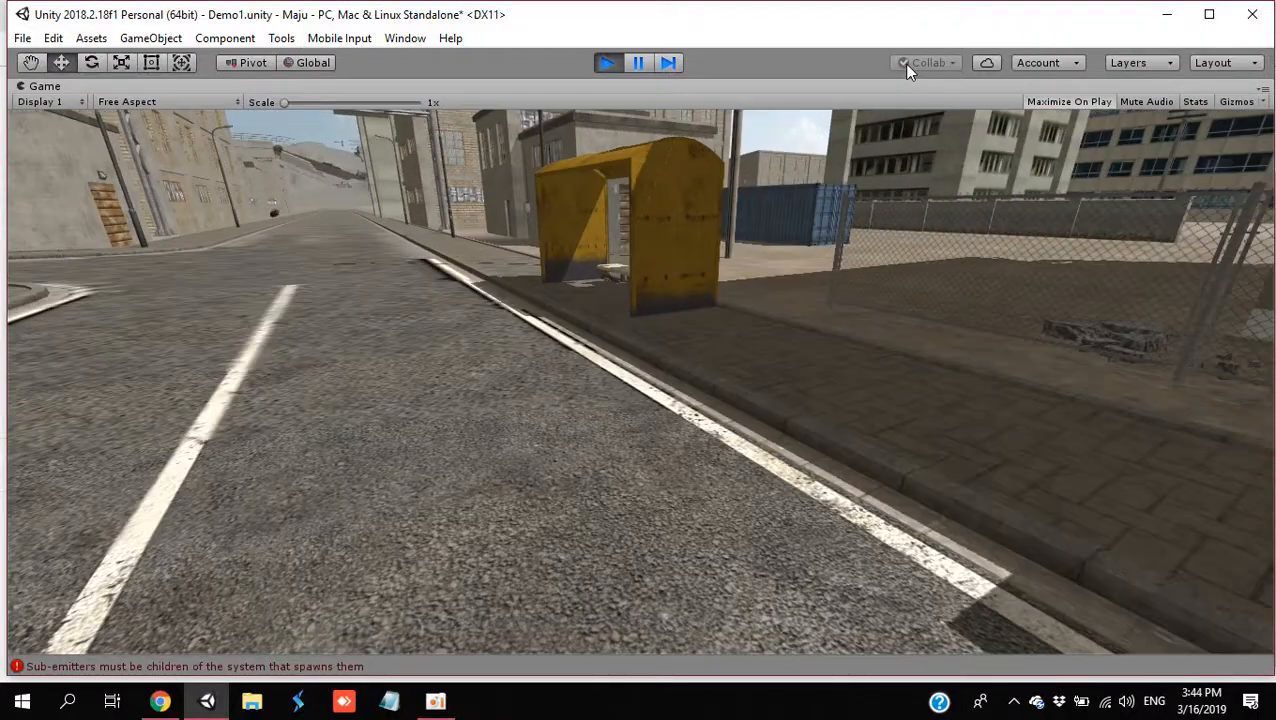
{"action": "key", "text": "w"}
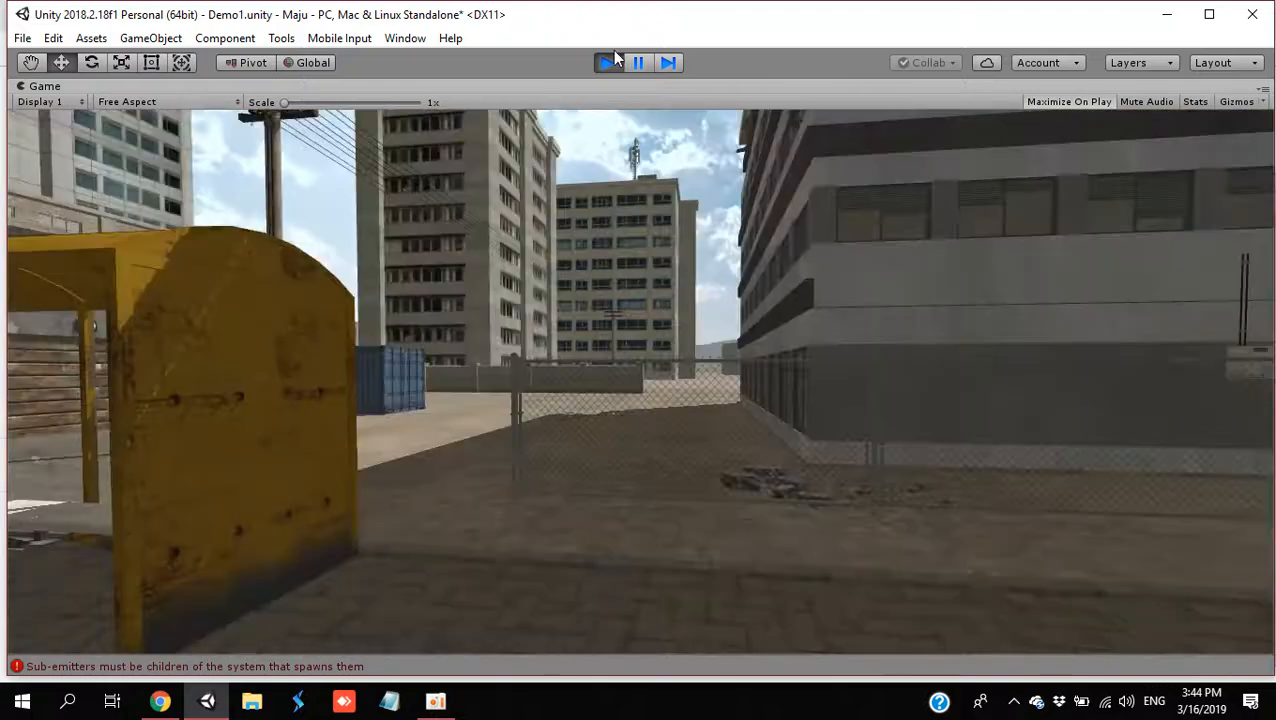
{"action": "key", "text": "w"}
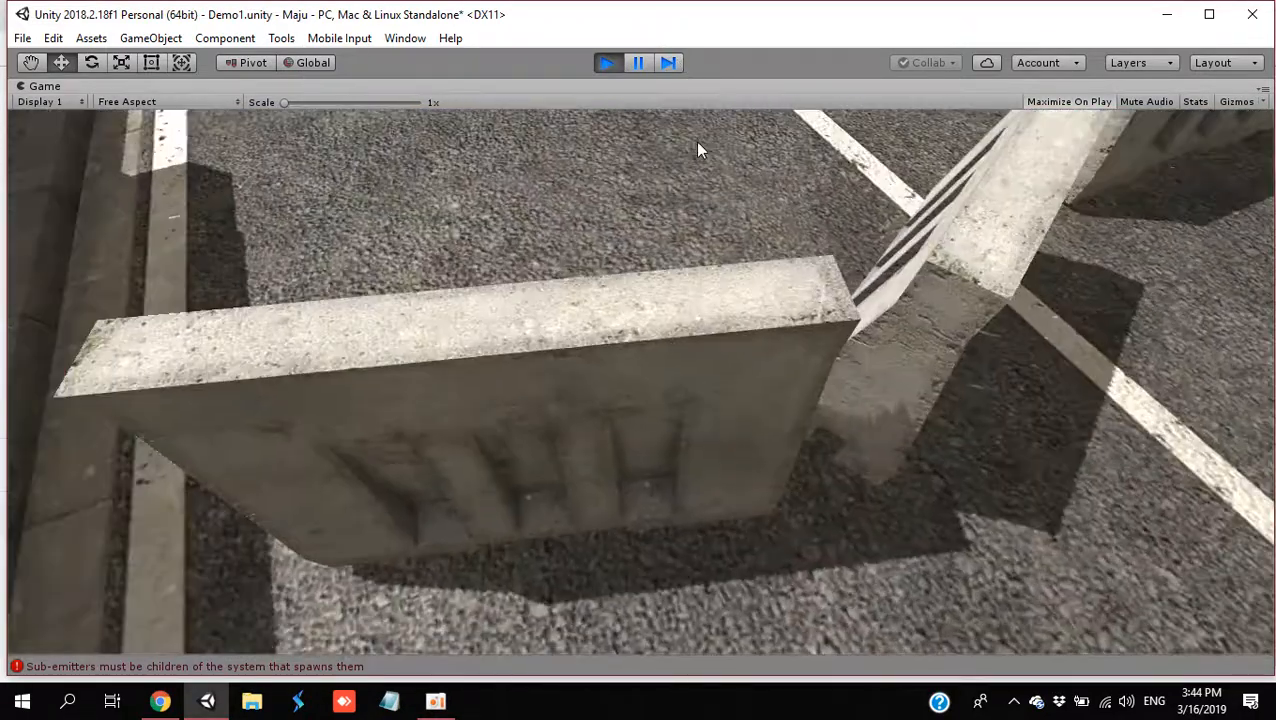
{"action": "key", "text": "d"}
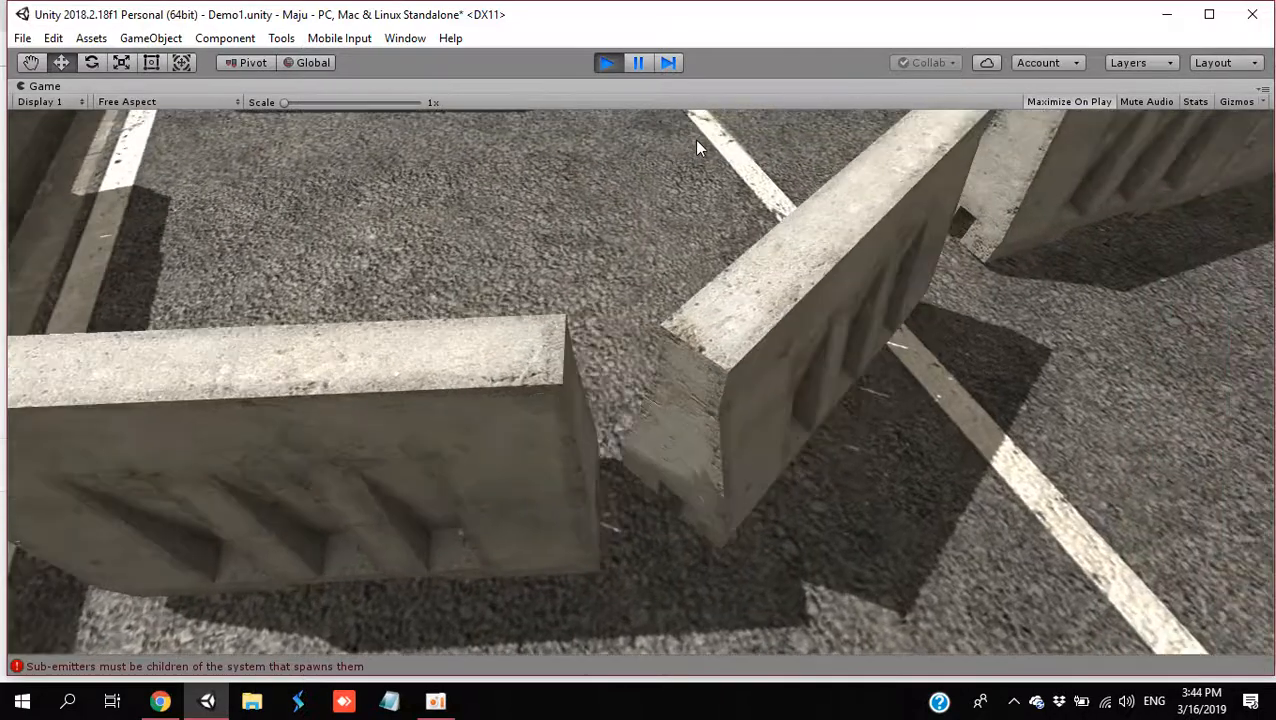
{"action": "key", "text": "w"}
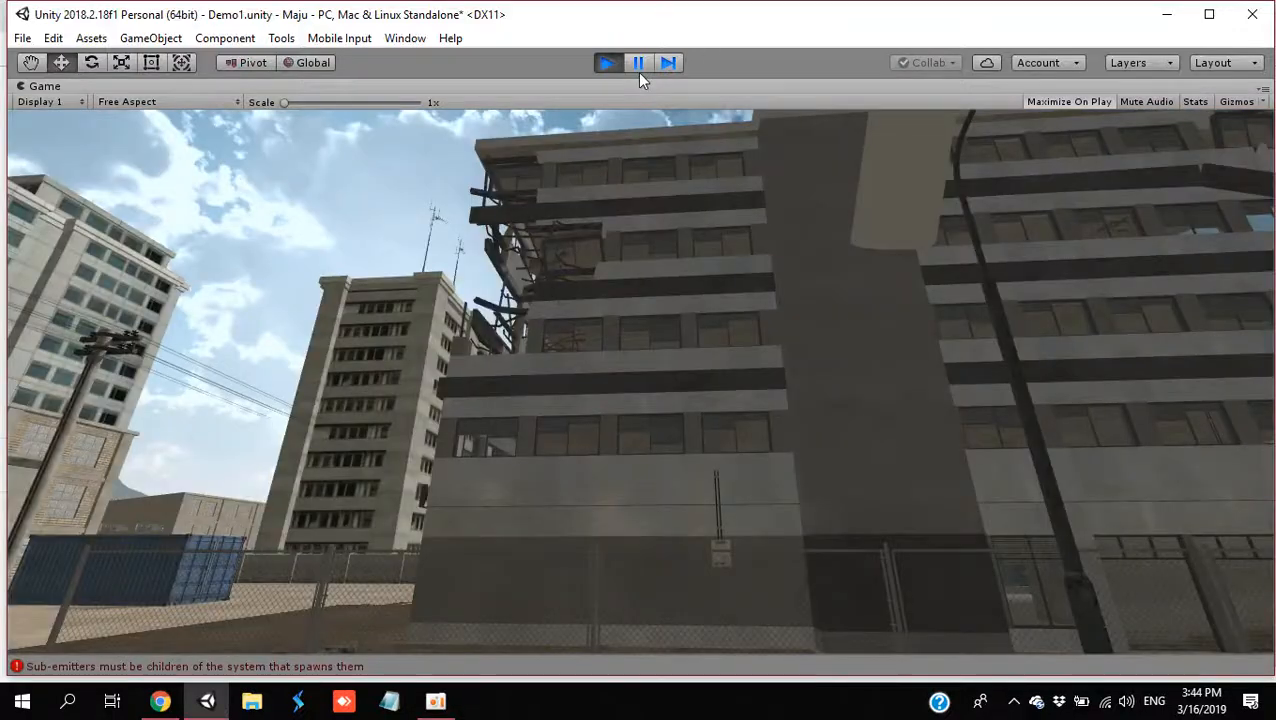
{"action": "left_click", "coordinate": [610, 63]}
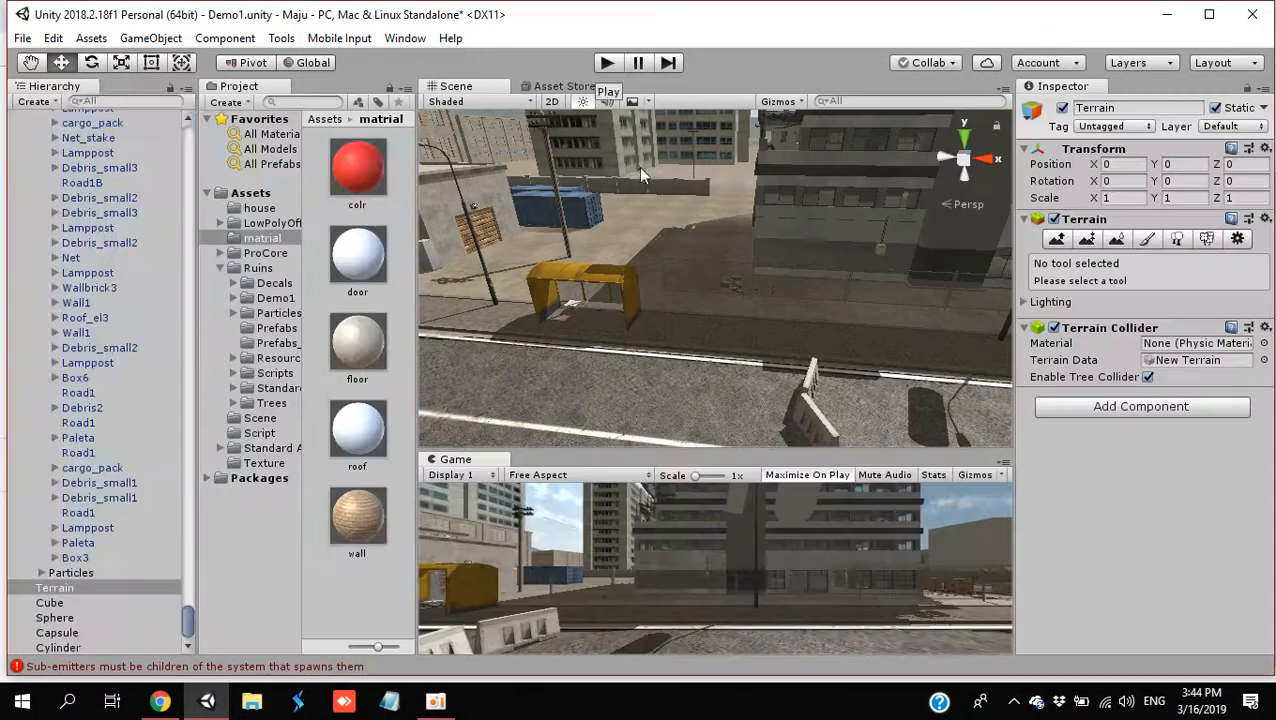
Step: Select the cylinder floating above the street and examine its Capsule Collider
{"action": "left_click_drag", "start_coordinate": [662, 249], "coordinate": [468, 198], "text": "alt"}
{"action": "right_click_drag", "start_coordinate": [468, 198], "coordinate": [776, 204]}
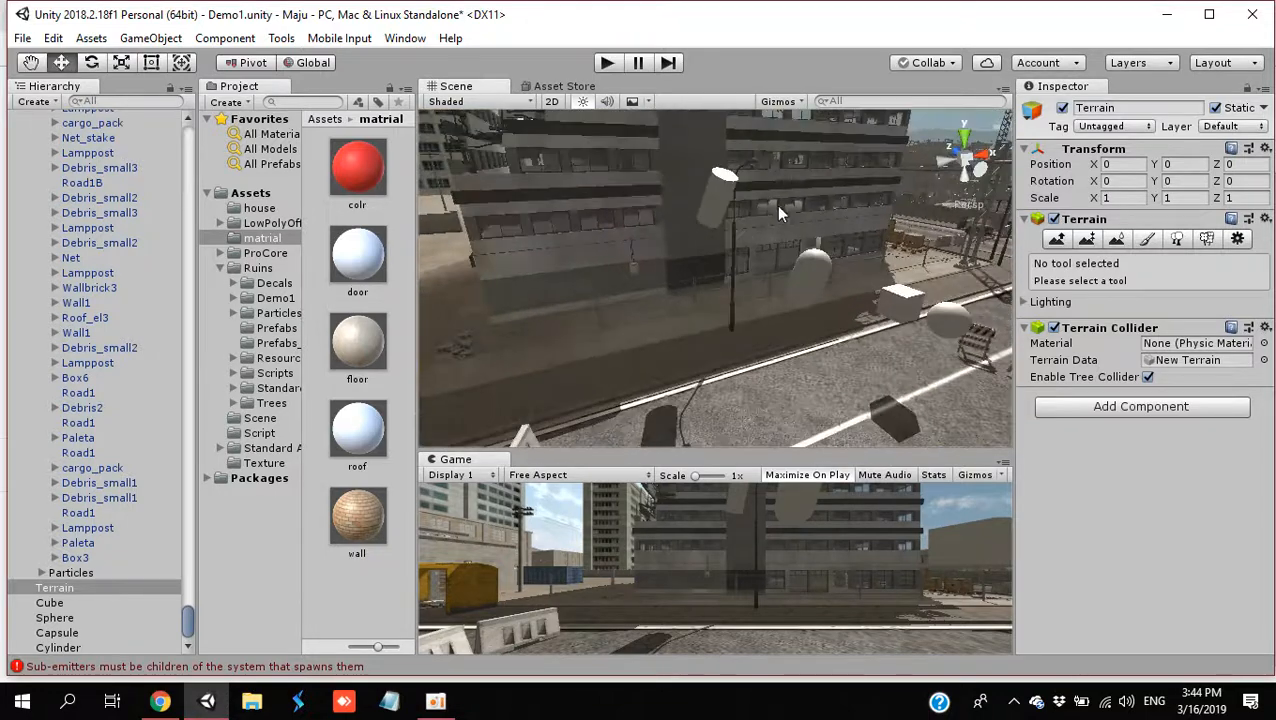
{"action": "left_click", "coordinate": [718, 190]}
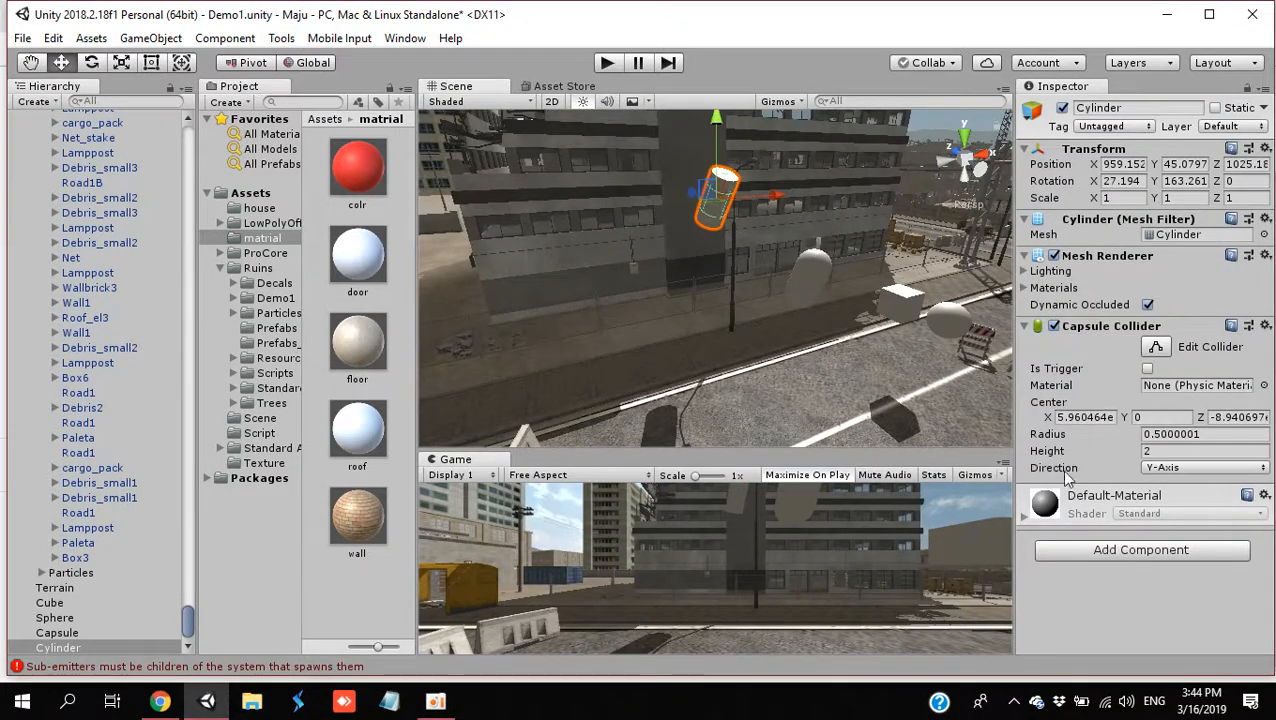
Step: Add a Rigidbody physics component to the cylinder floating above the street
{"action": "left_click", "coordinate": [1073, 559]}
{"action": "type", "text": "me"}
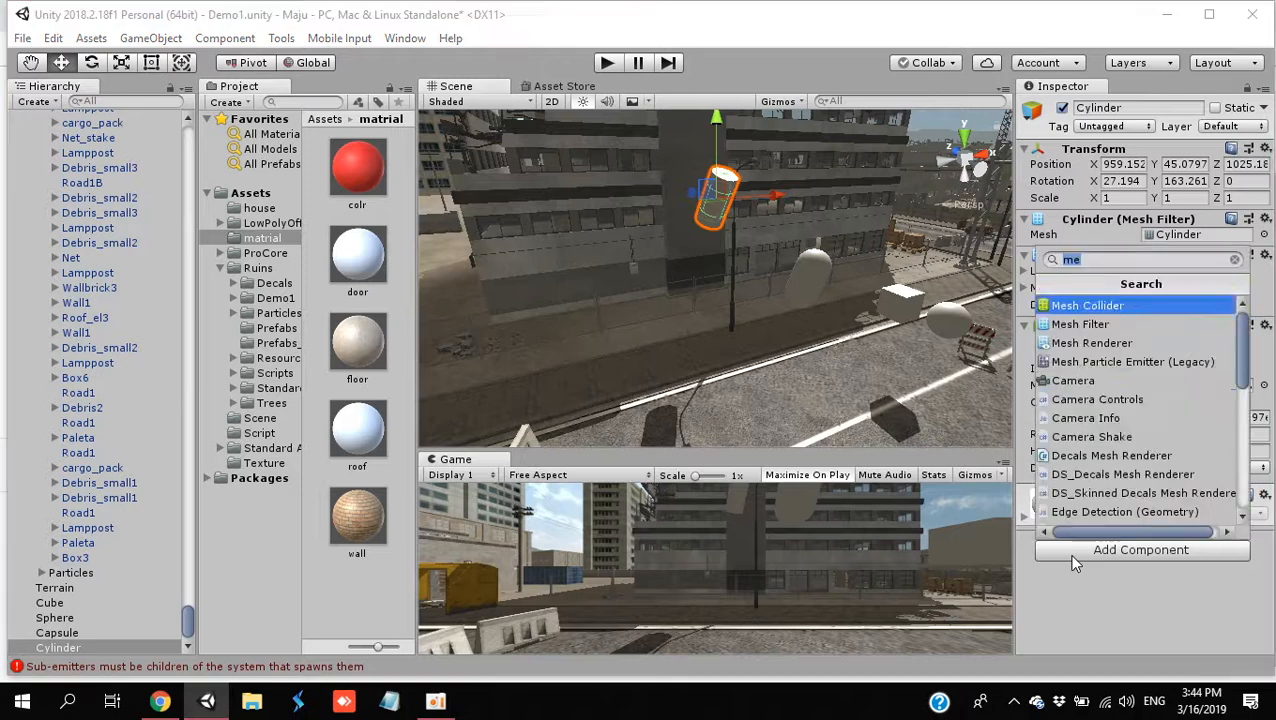
{"action": "left_click", "coordinate": [1236, 260]}
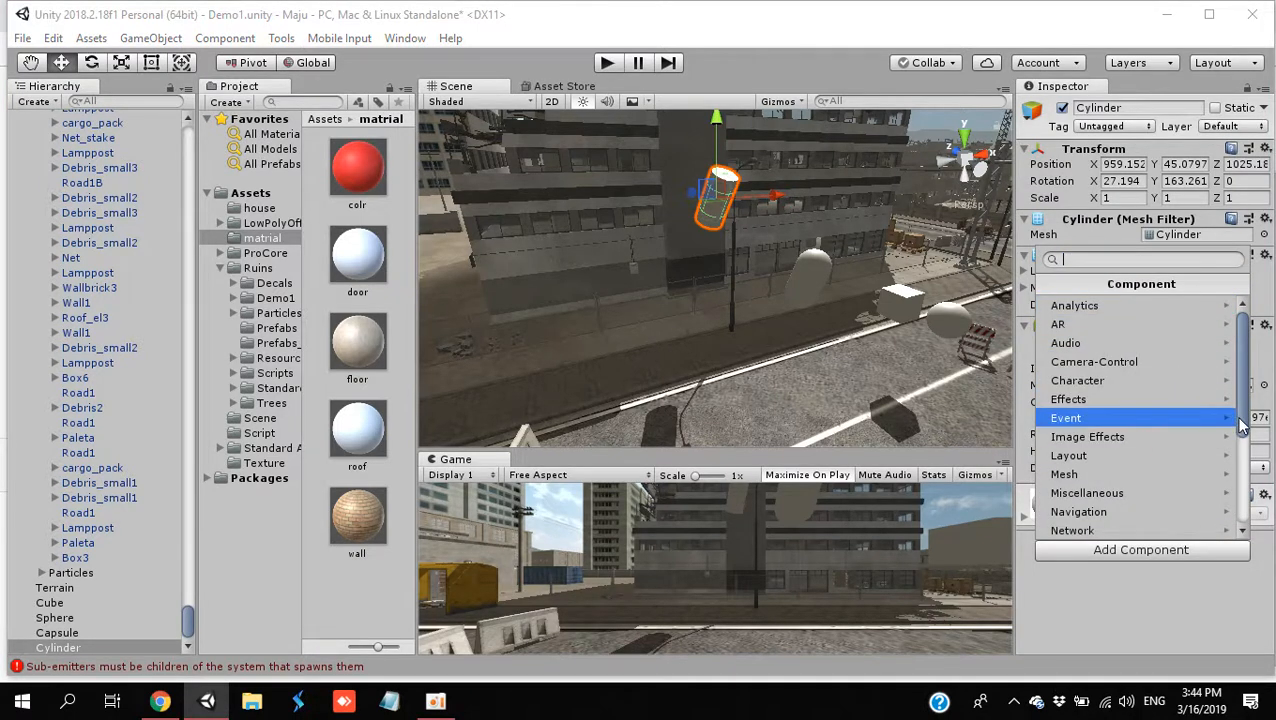
{"action": "scroll", "coordinate": [1240, 425], "scroll_direction": "down", "scroll_amount": 5}
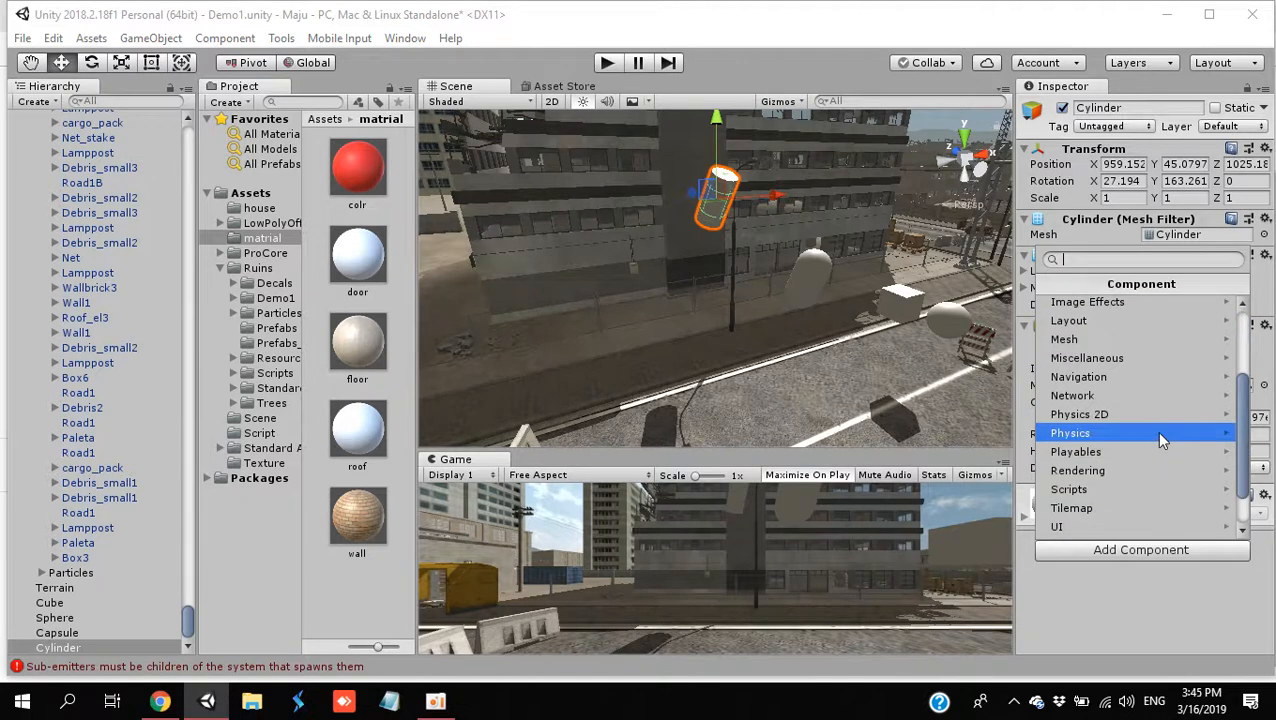
{"action": "left_click", "coordinate": [1160, 437]}
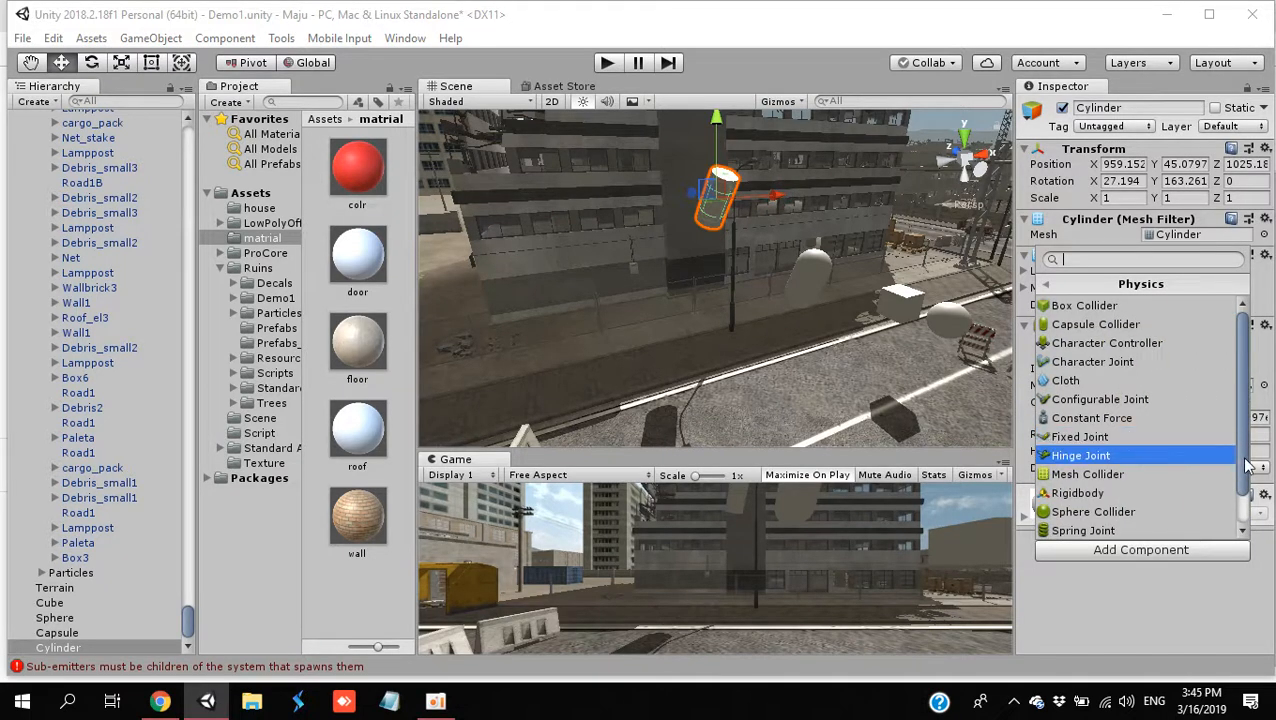
{"action": "scroll", "coordinate": [1248, 465], "scroll_direction": "down", "scroll_amount": 2}
{"action": "left_click", "coordinate": [1157, 451]}
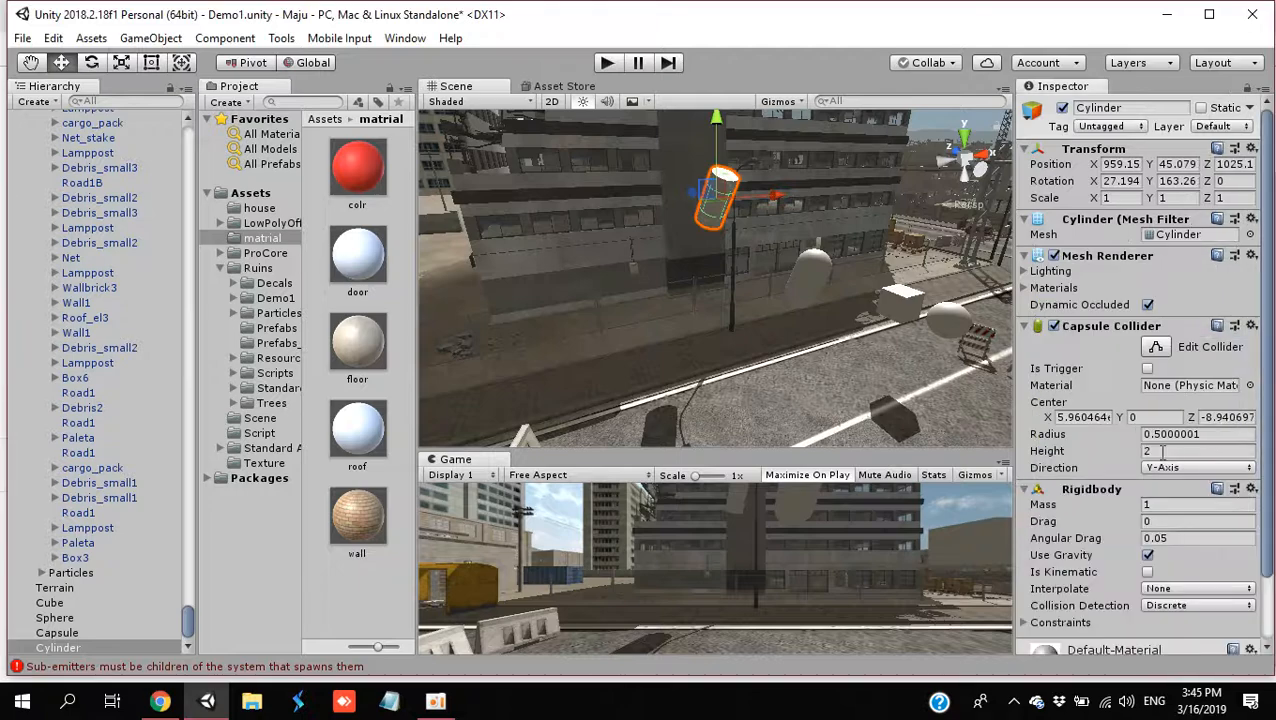
Step: Select the capsule above the street and add a Rigidbody component to it
{"action": "left_click", "coordinate": [811, 271]}
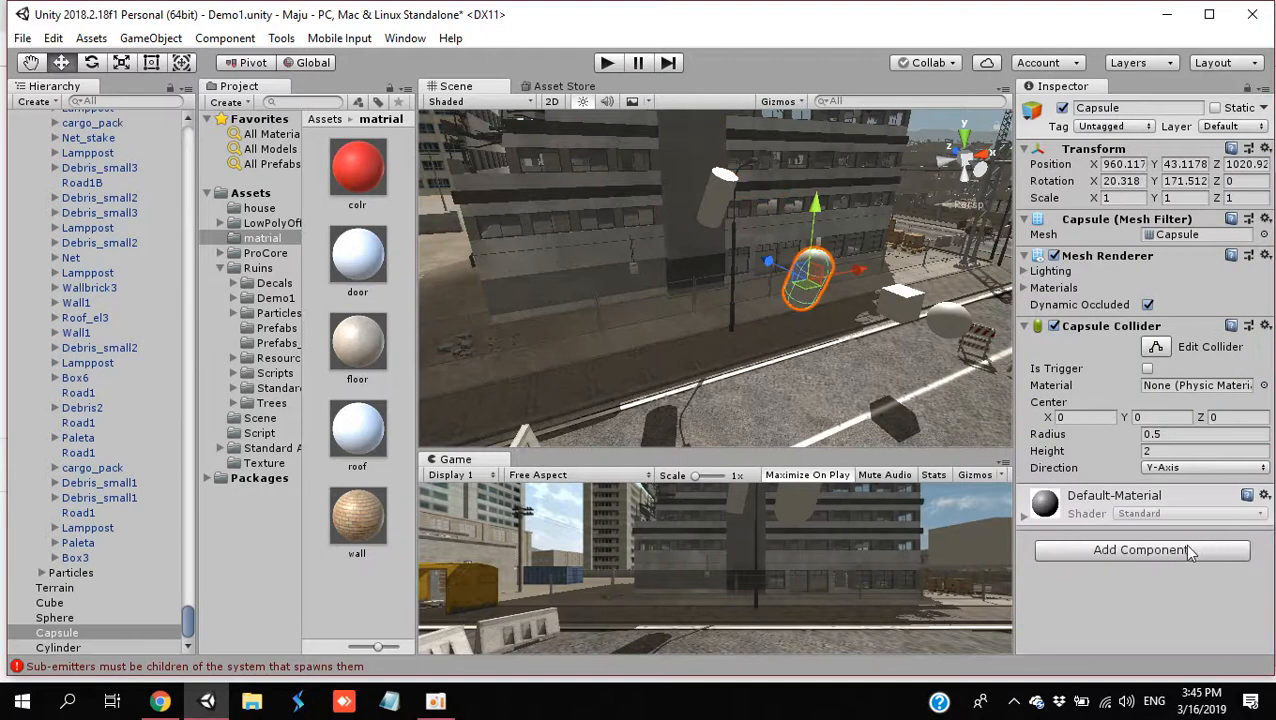
{"action": "left_click", "coordinate": [1140, 550]}
{"action": "type", "text": "ri"}
{"action": "key", "text": "Return"}
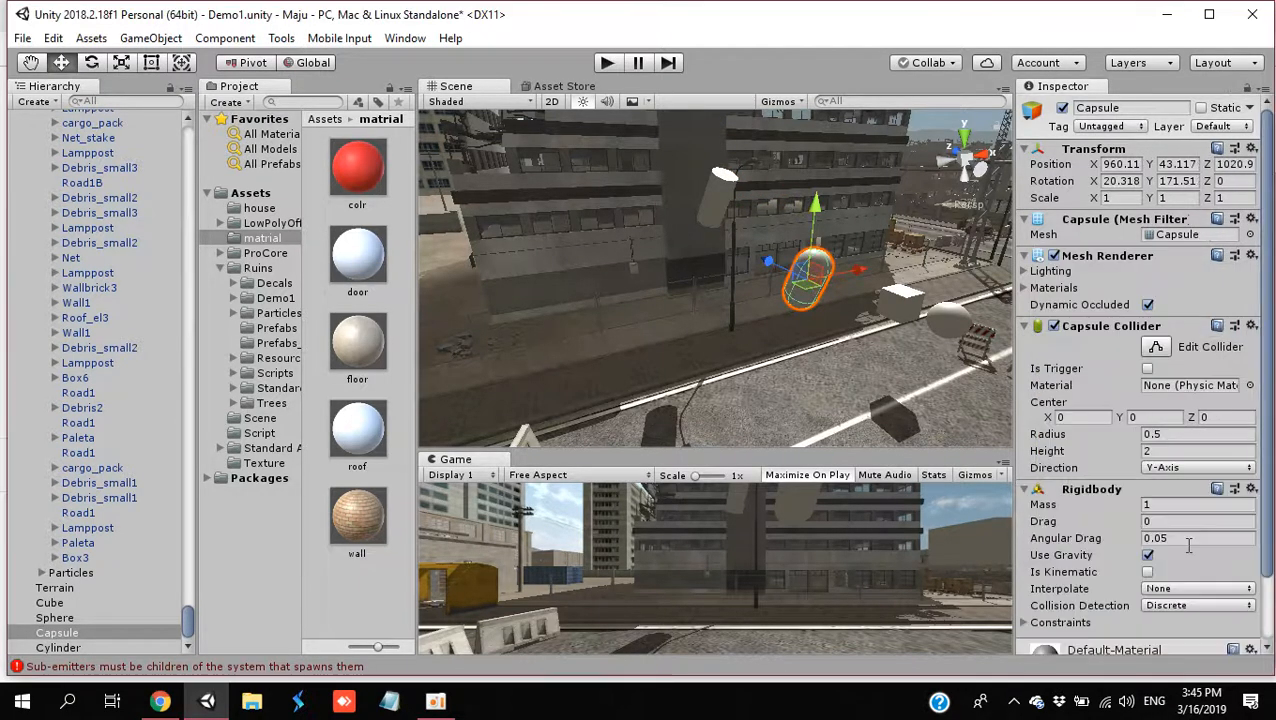
Step: Select the cube near the striped road barricades and add a Rigidbody component to it
{"action": "left_click", "coordinate": [904, 315]}
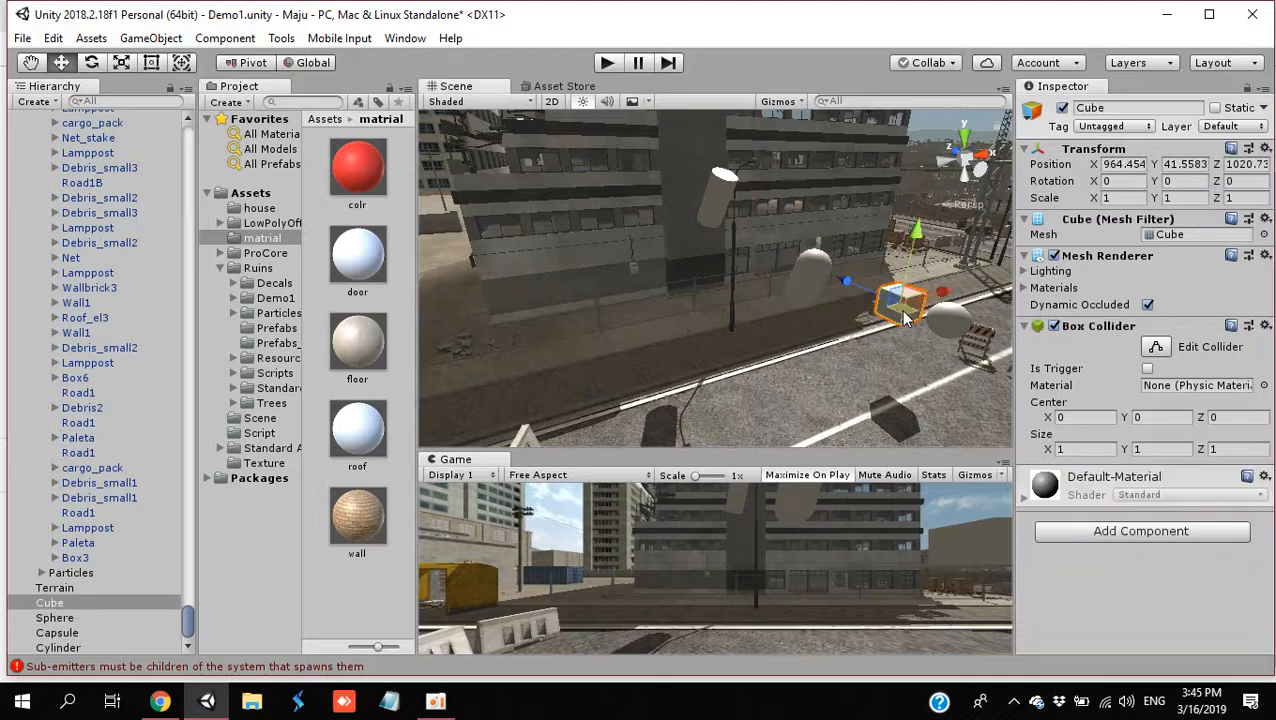
{"action": "left_click", "coordinate": [1120, 534]}
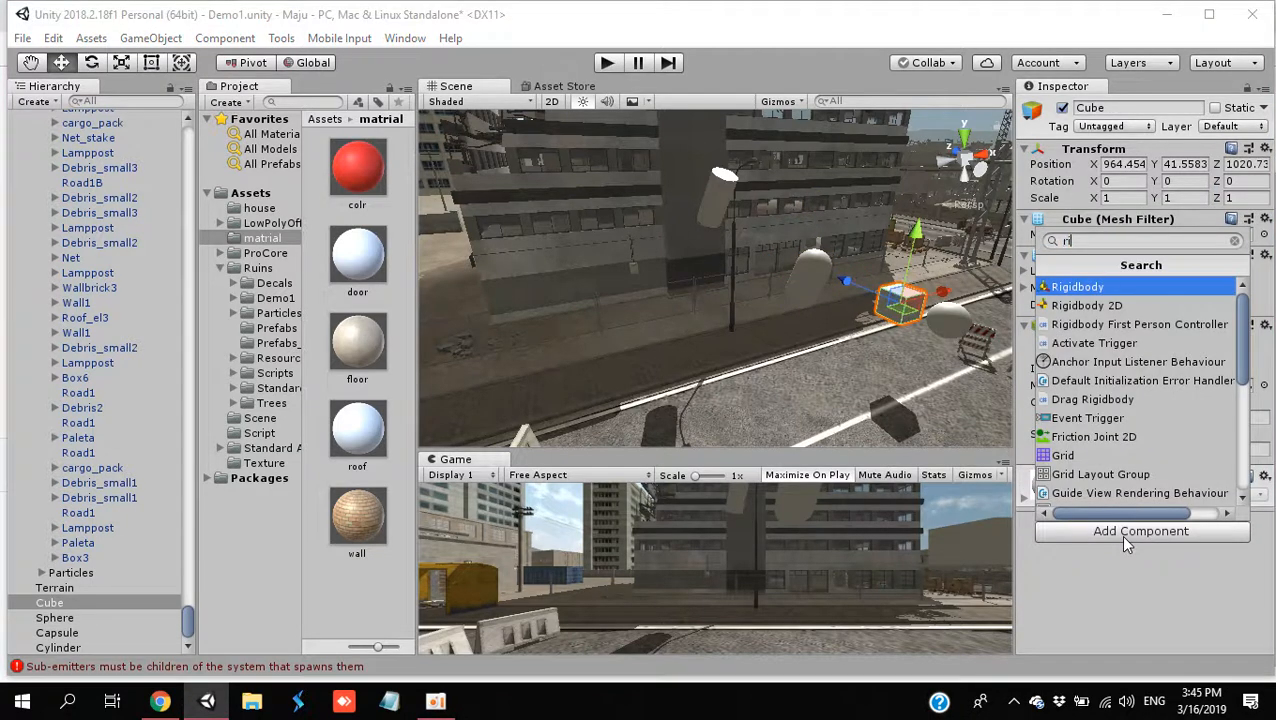
{"action": "key", "text": "Return"}
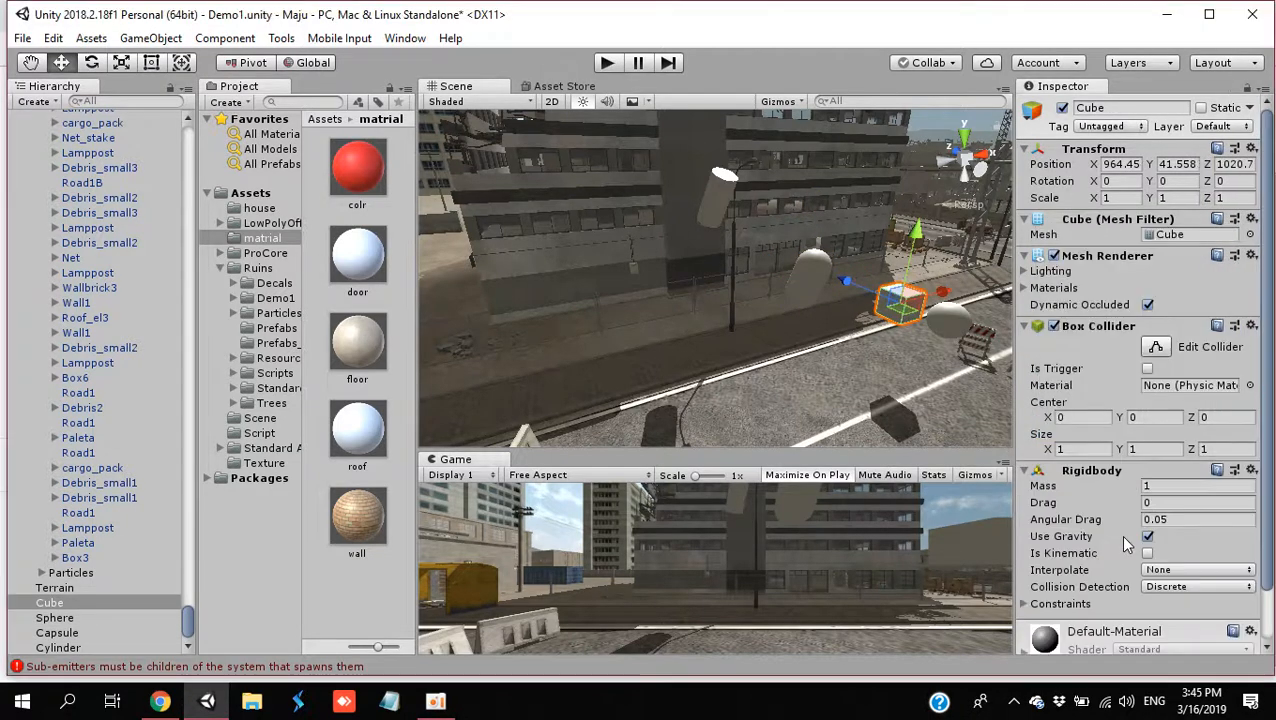
Step: Select the sphere beside the cube and give it a Rigidbody component as well
{"action": "left_click", "coordinate": [955, 330]}
{"action": "left_click", "coordinate": [1065, 530]}
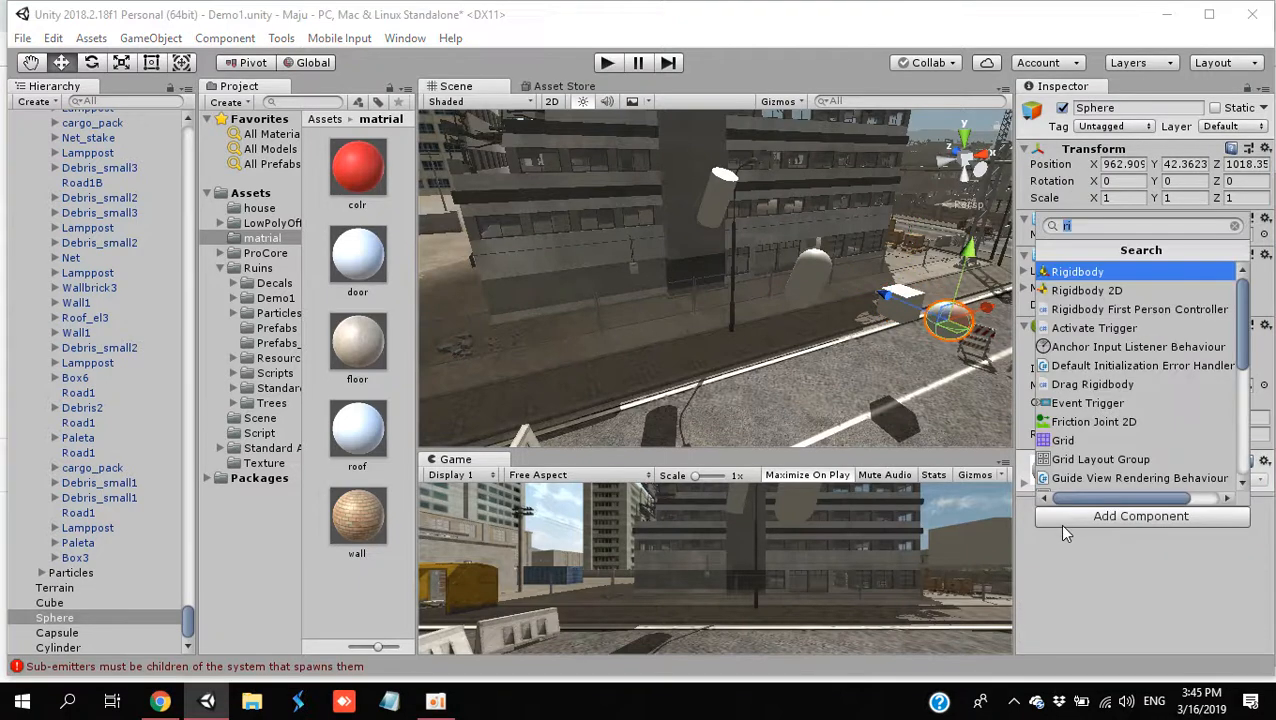
{"action": "key", "text": "Escape"}
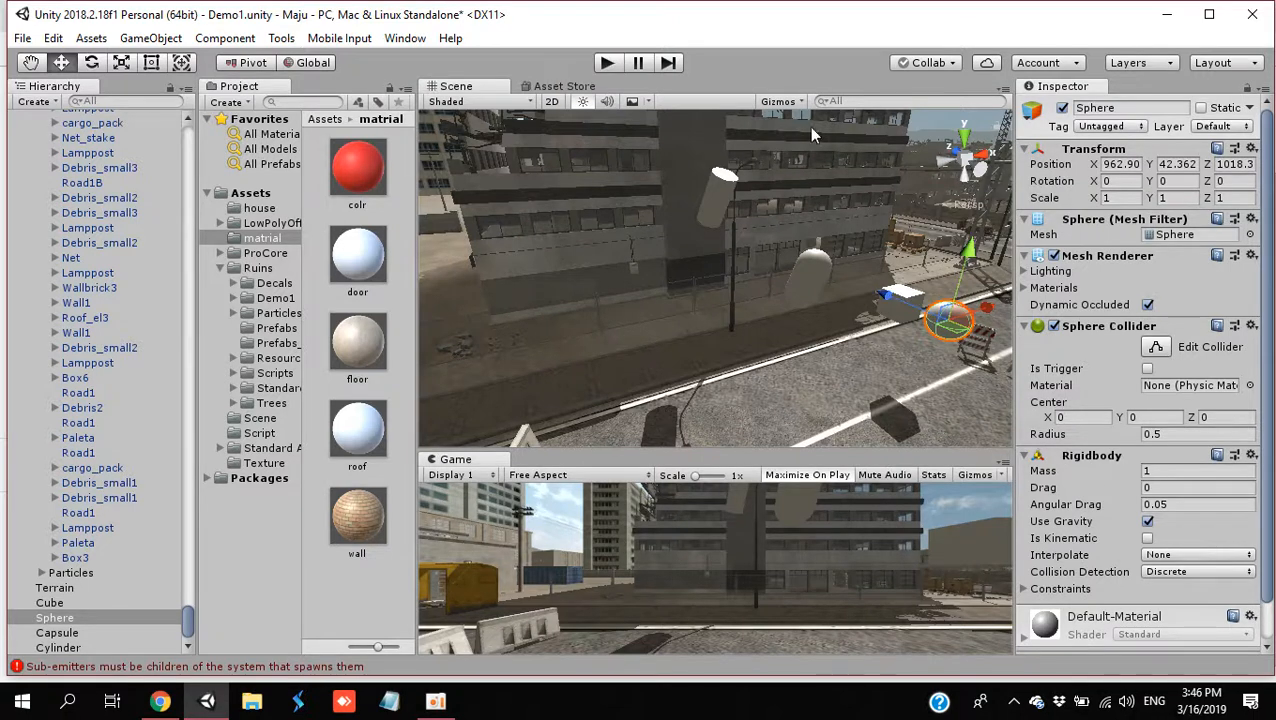
Step: Run the scene in Play mode, walk around the four primitives and onto the sidewalk, and show the rendering statistics
{"action": "left_click", "coordinate": [606, 63]}
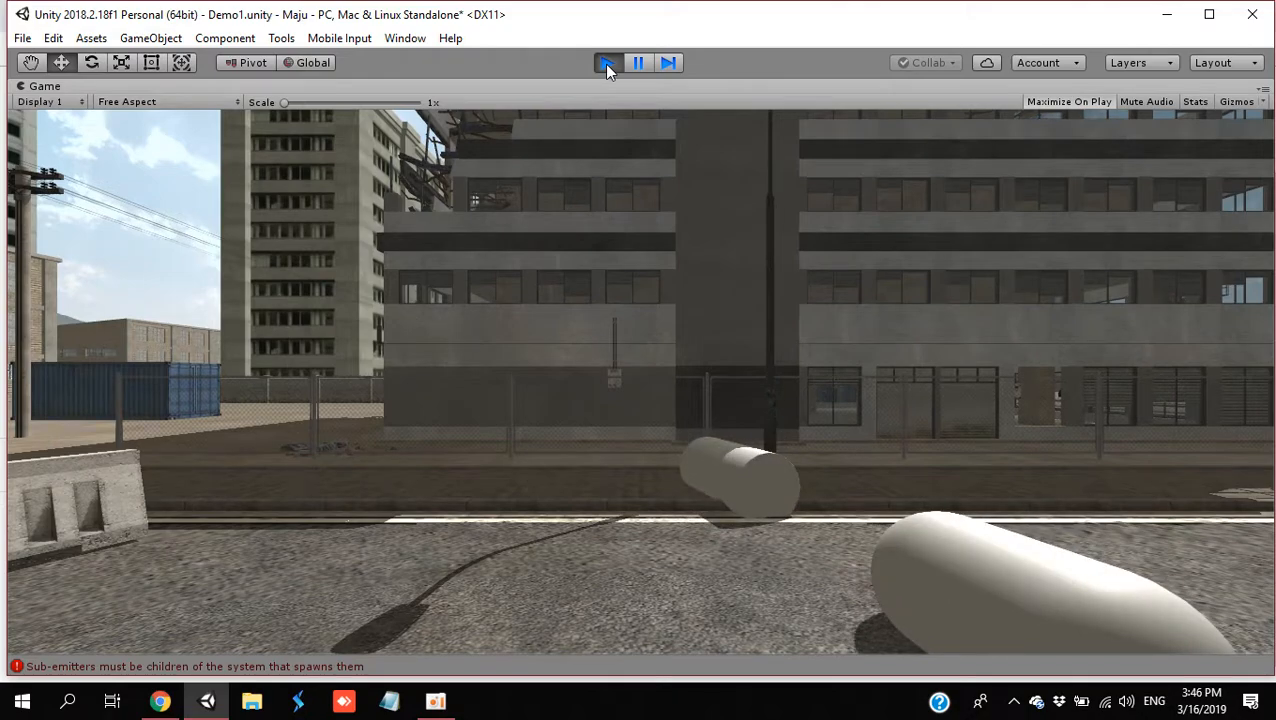
{"action": "key", "text": "w"}
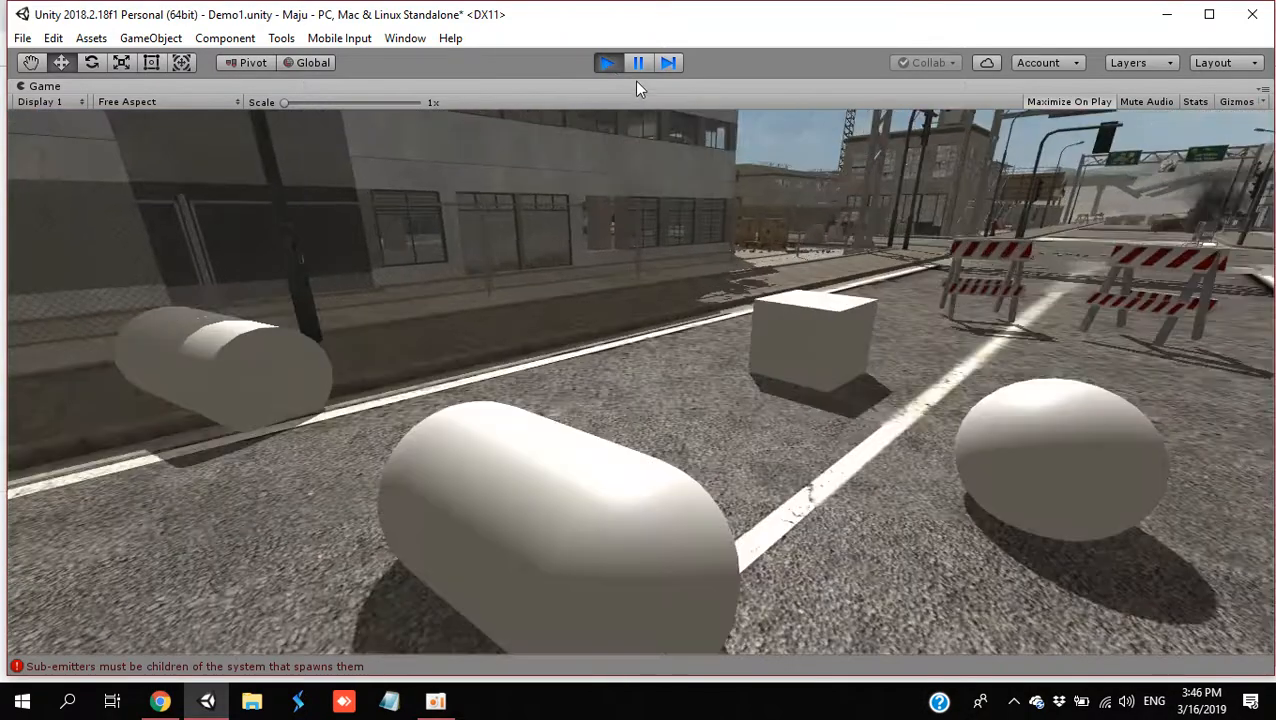
{"action": "key", "text": "w"}
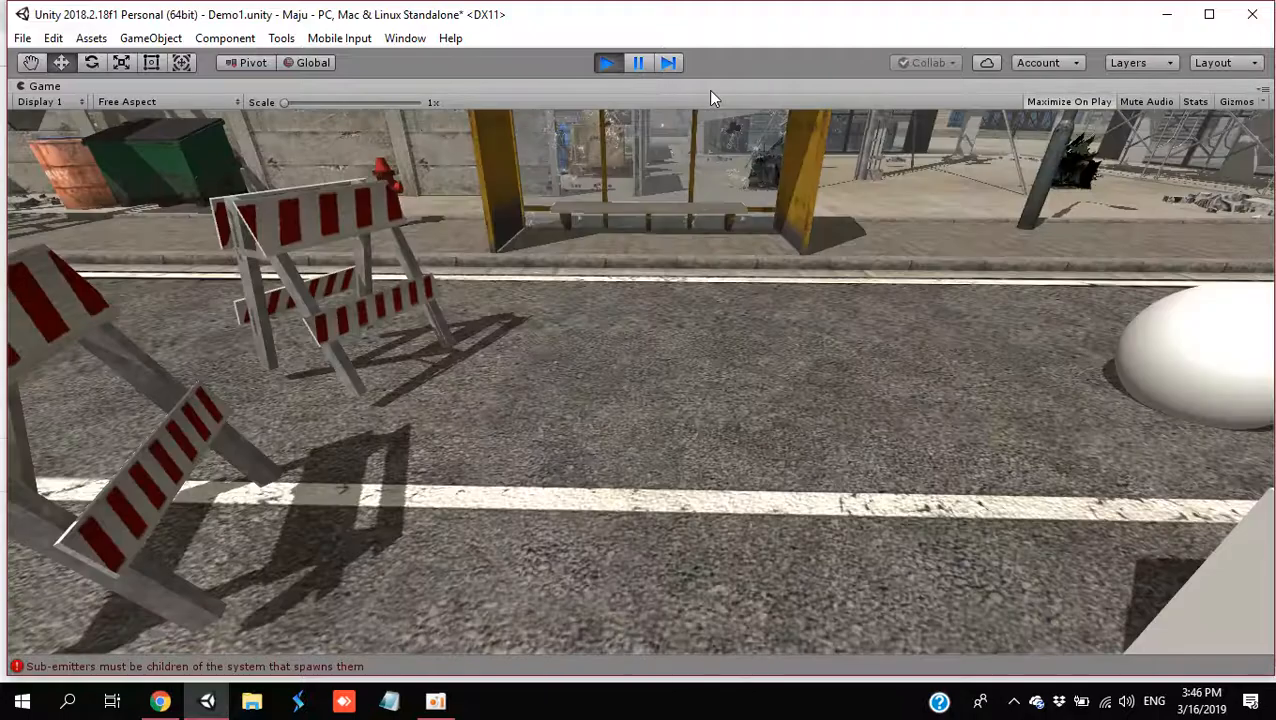
{"action": "key", "text": "w"}
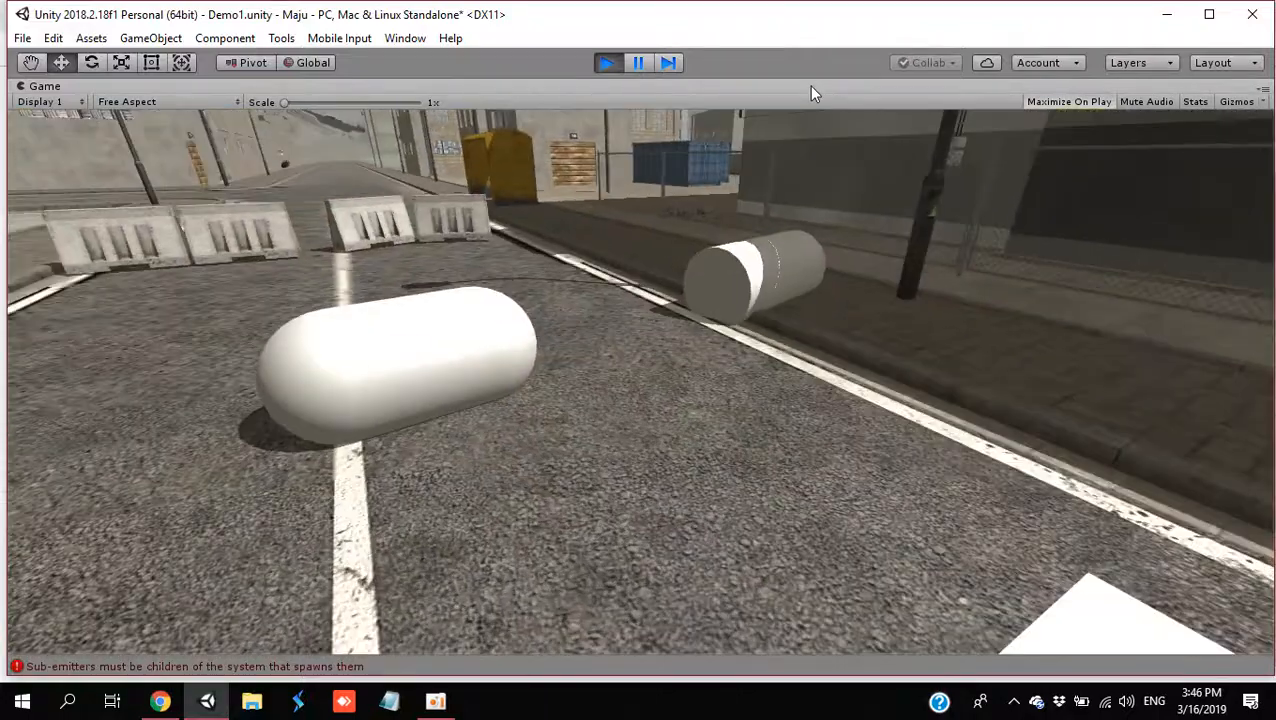
{"action": "key", "text": "w"}
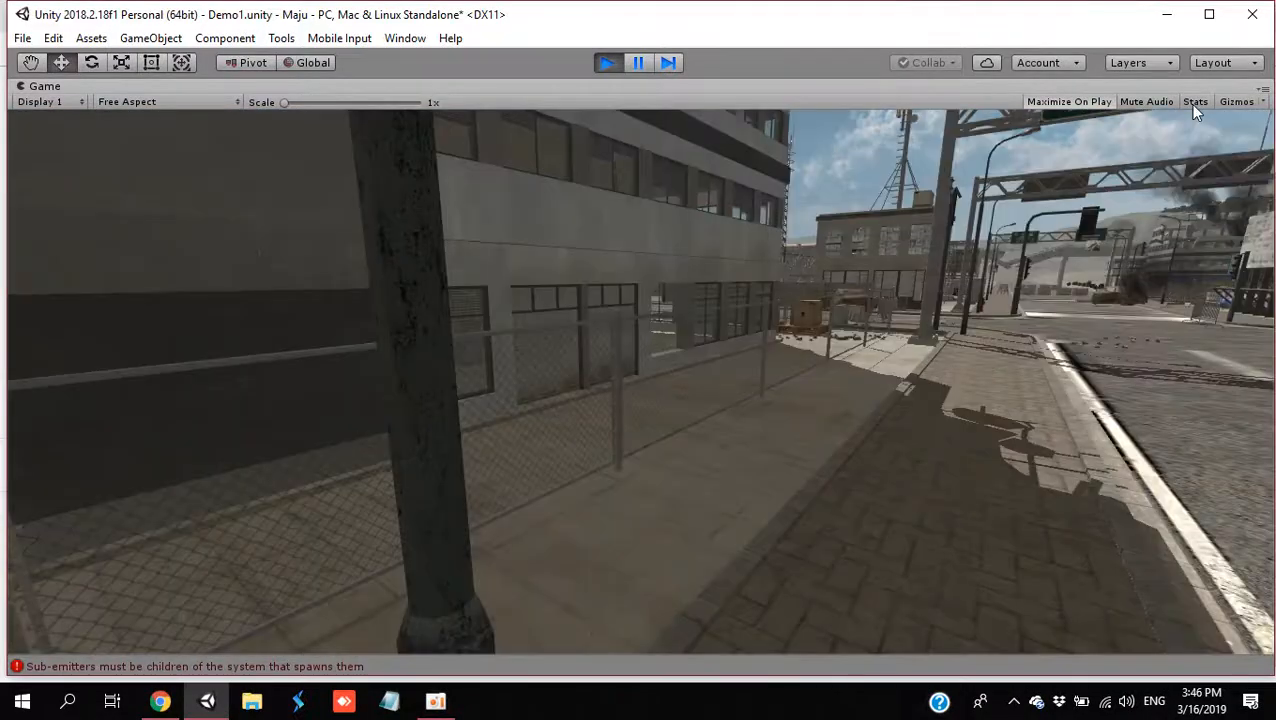
{"action": "left_click", "coordinate": [1192, 102]}
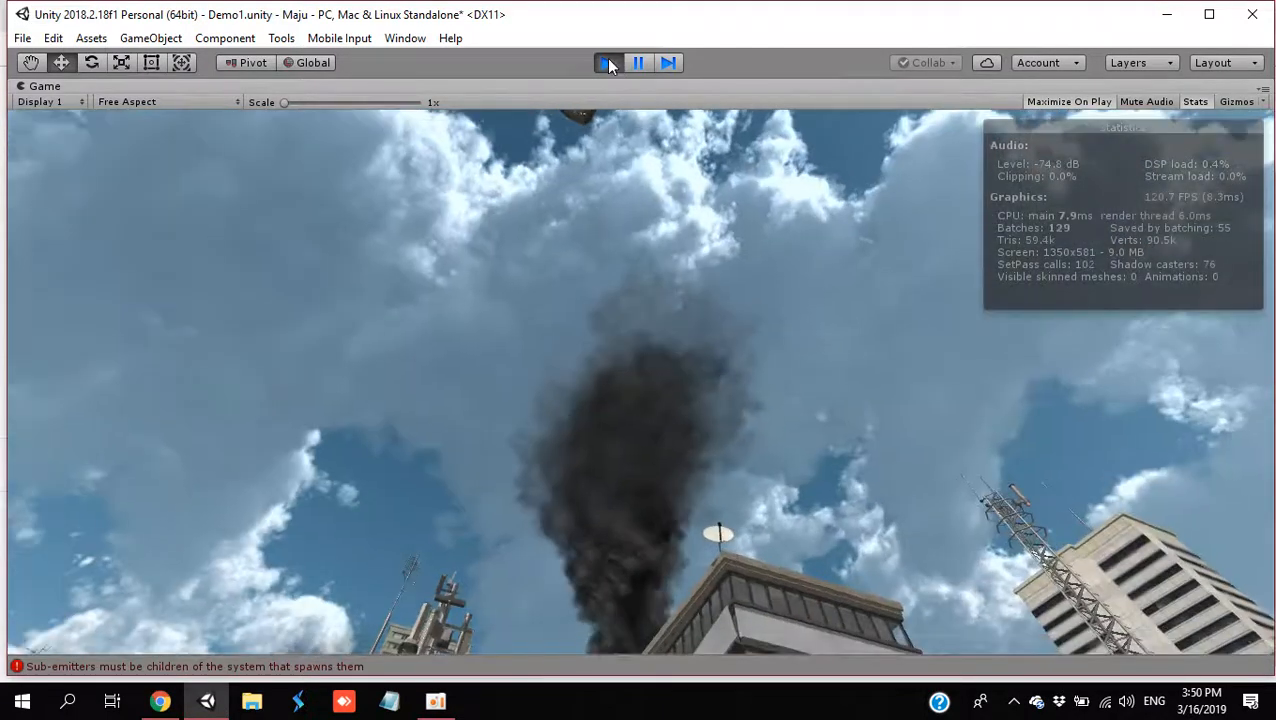
Step: Stop the running game and bring the street with the sphere into view in the scene
{"action": "left_click", "coordinate": [607, 62]}
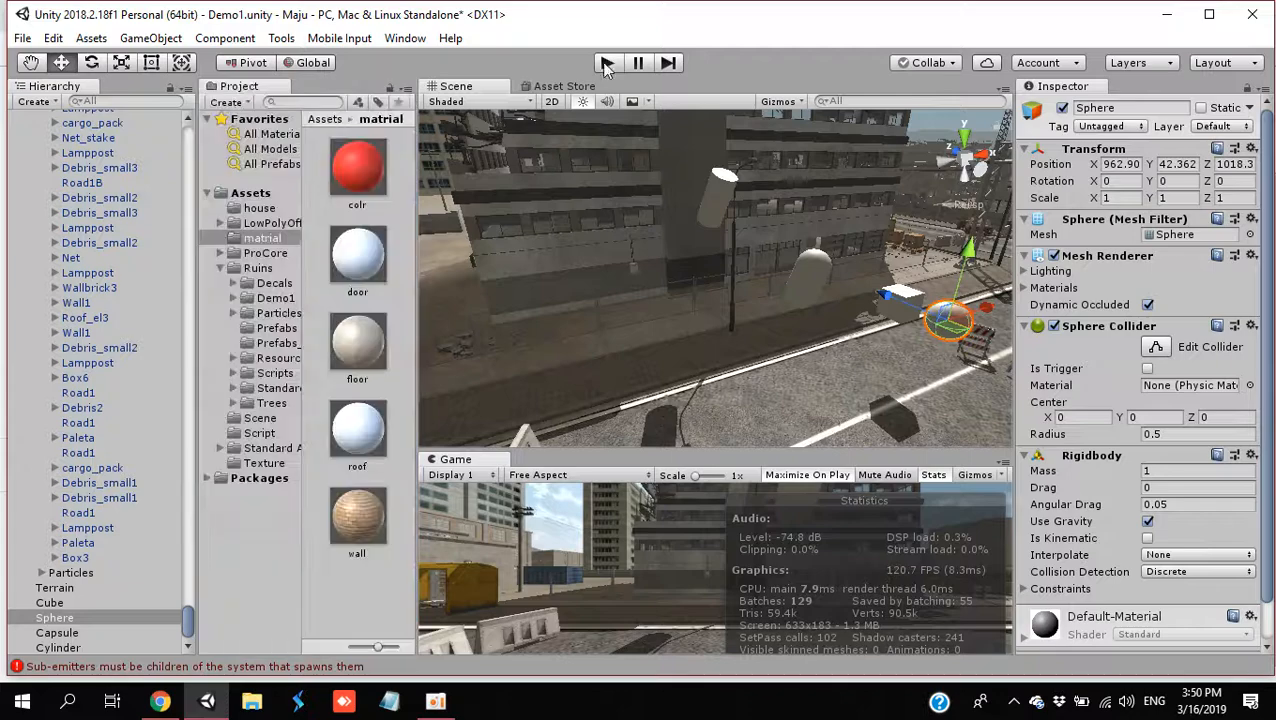
{"action": "left_click", "coordinate": [622, 175]}
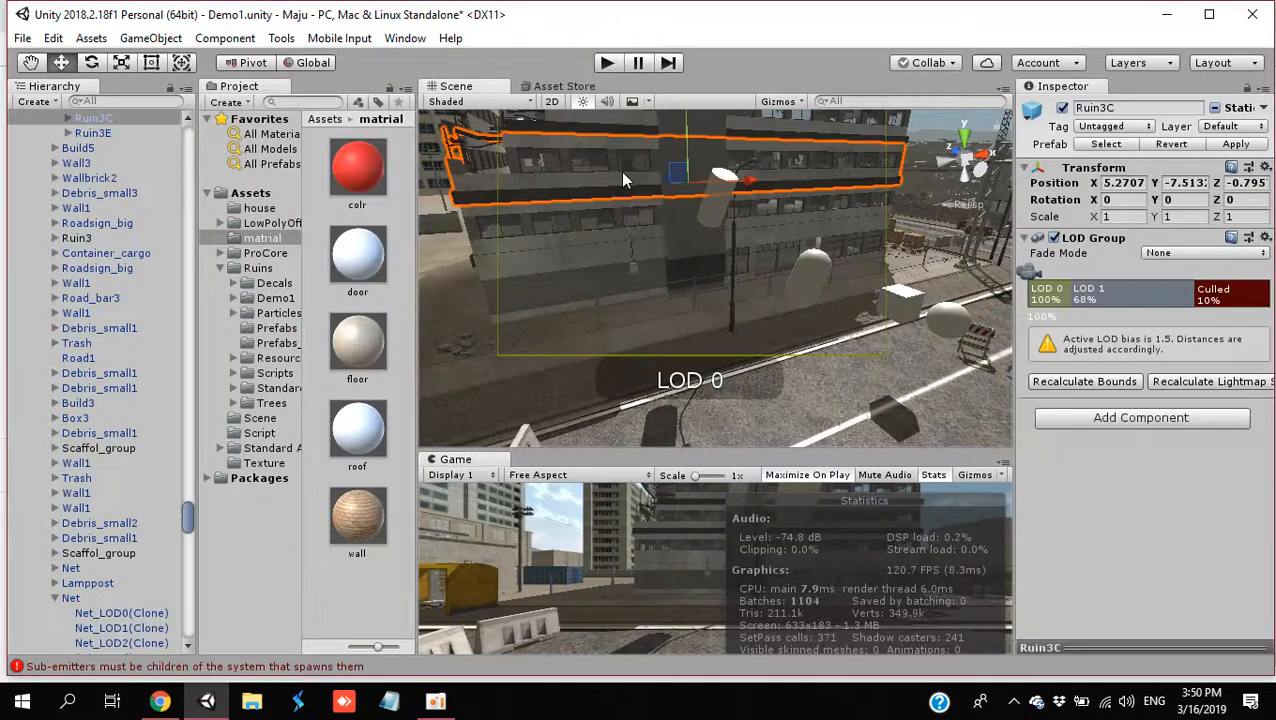
{"action": "right_click_drag", "start_coordinate": [711, 233], "coordinate": [810, 252]}
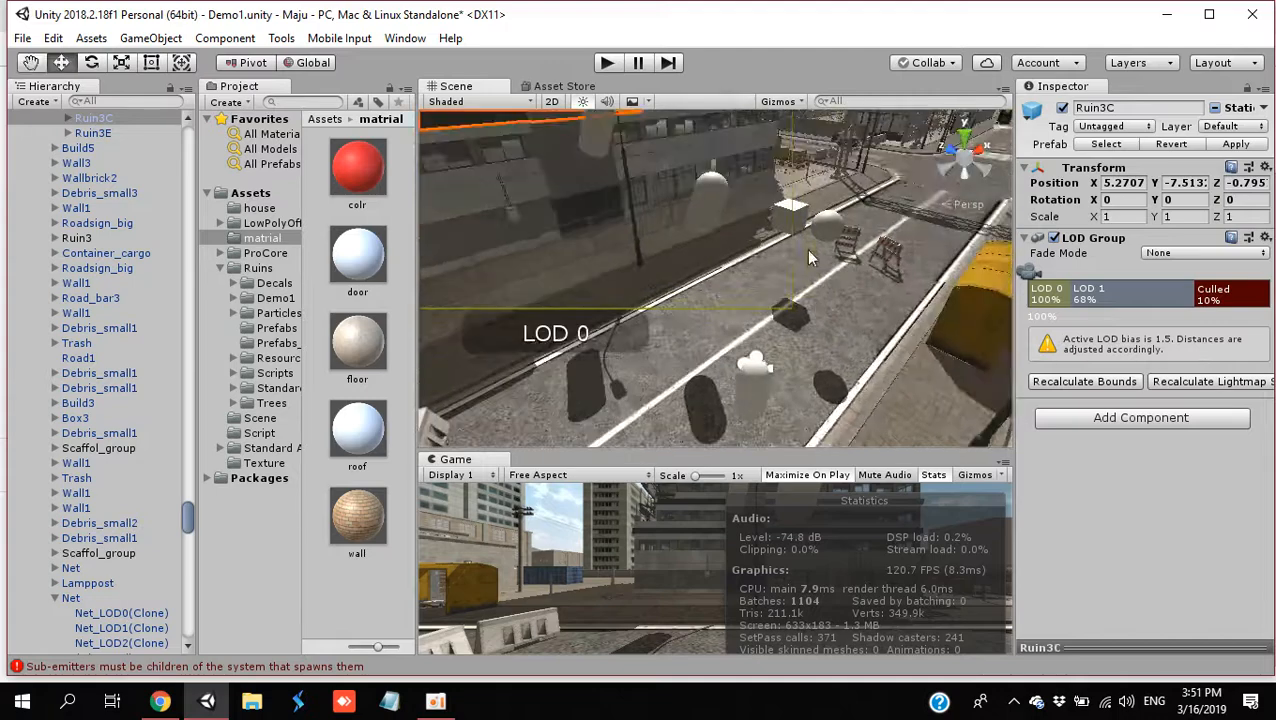
Step: Try switching the Static flag of the sphere on the road on and off
{"action": "left_click", "coordinate": [826, 230]}
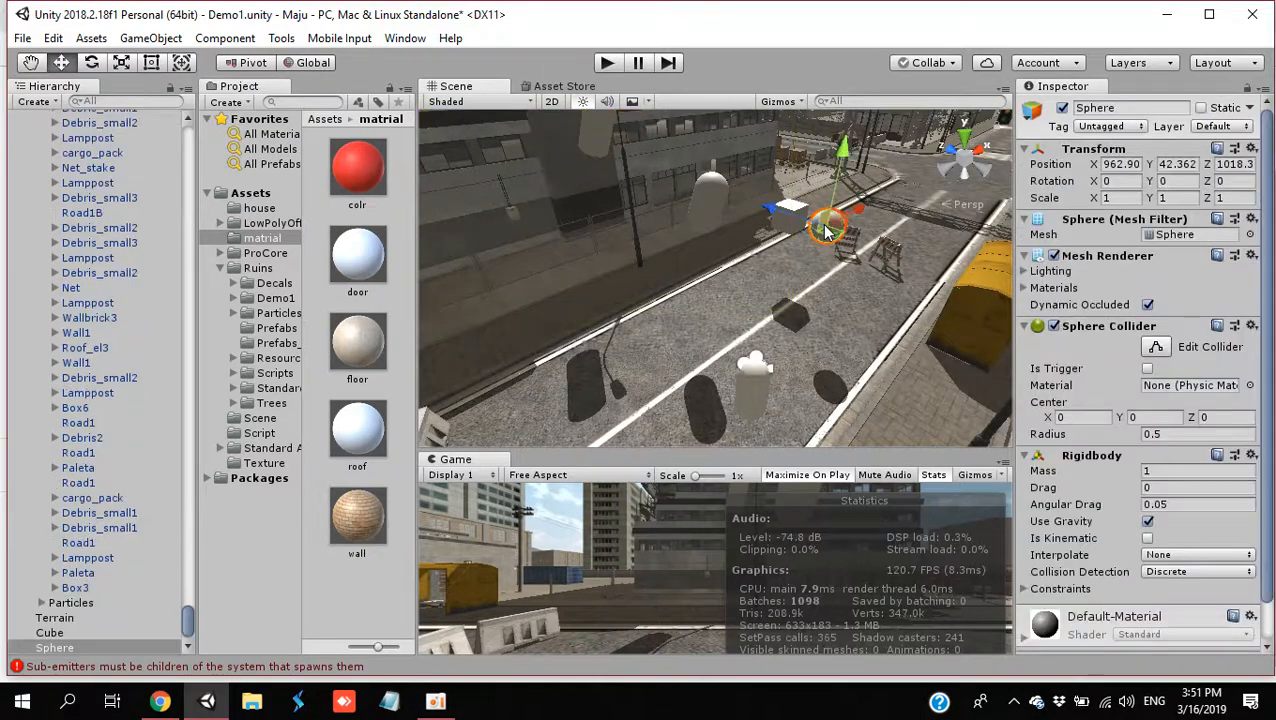
{"action": "left_click", "coordinate": [1203, 109]}
{"action": "left_click", "coordinate": [1201, 109]}
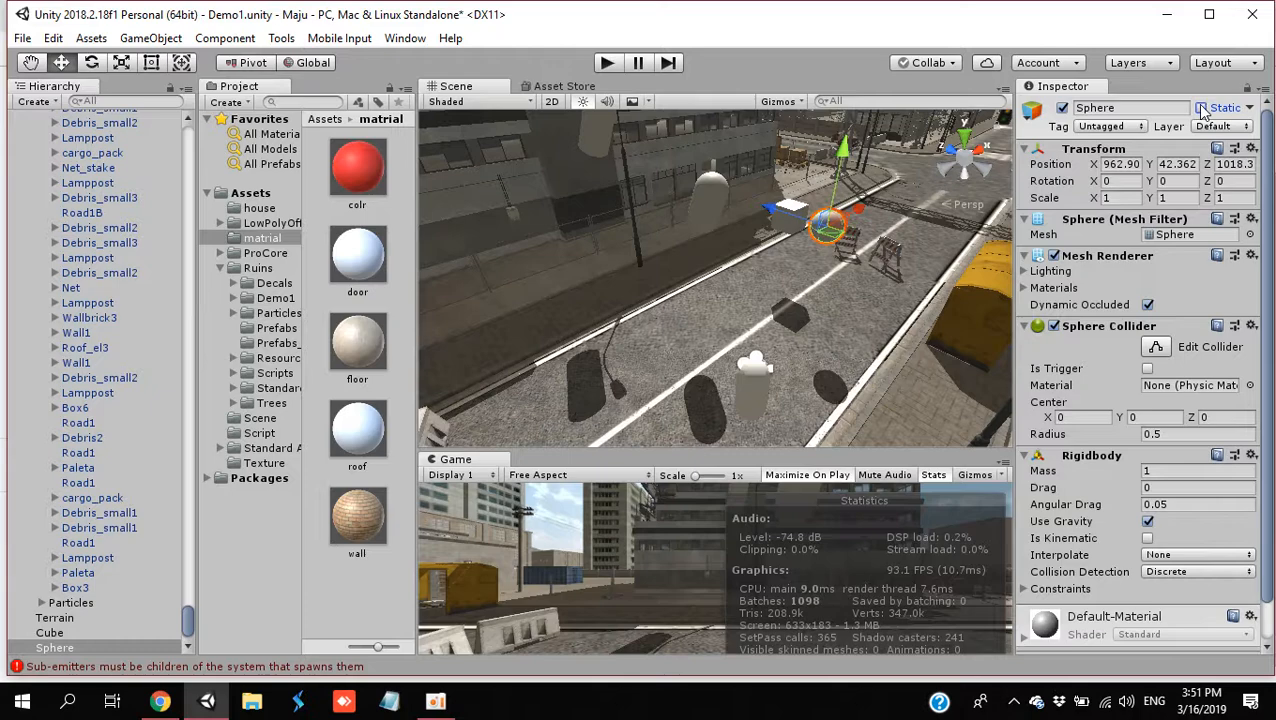
{"action": "left_click", "coordinate": [1201, 109]}
{"action": "left_click", "coordinate": [1201, 109]}
Step: Mark the Roadsign_big road sign as static, applying the flag to all its child objects
{"action": "right_click_drag", "start_coordinate": [838, 300], "coordinate": [870, 148]}
{"action": "left_click", "coordinate": [870, 148]}
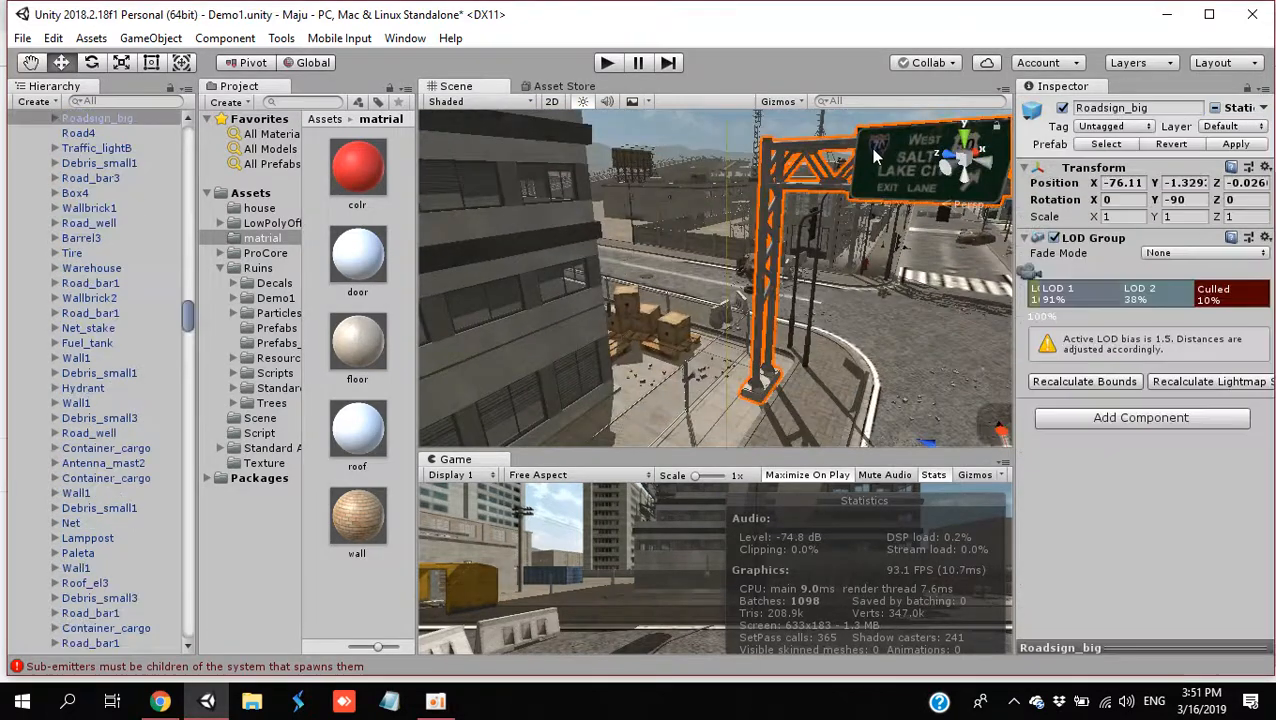
{"action": "left_click", "coordinate": [1215, 108]}
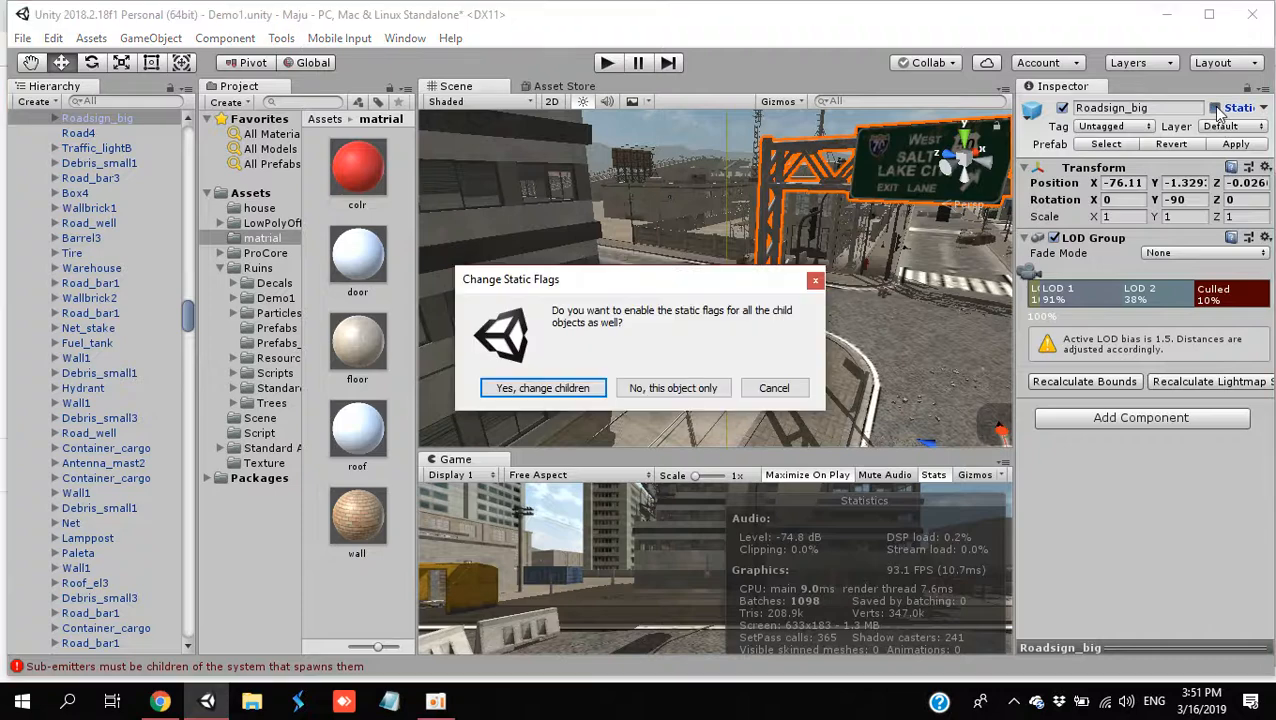
{"action": "left_click", "coordinate": [582, 391]}
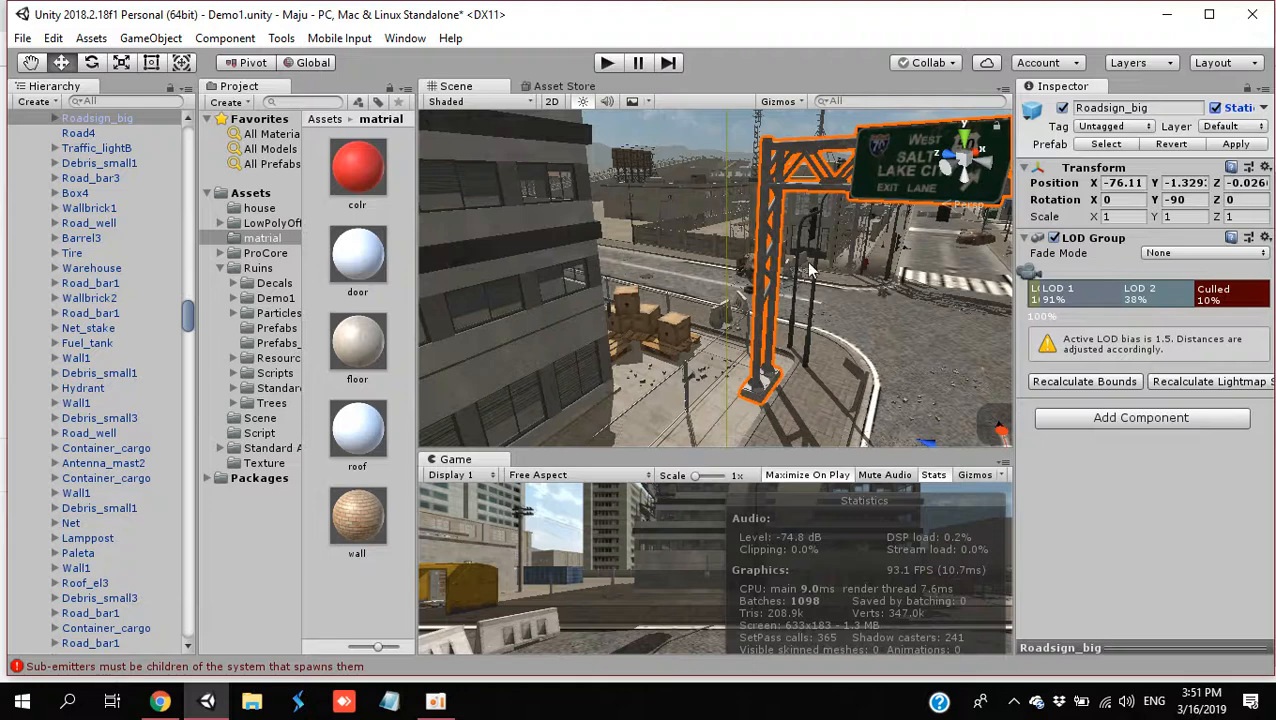
Step: Set the Directional light's mode to Baked
{"action": "left_click_drag", "start_coordinate": [190, 317], "coordinate": [212, 130]}
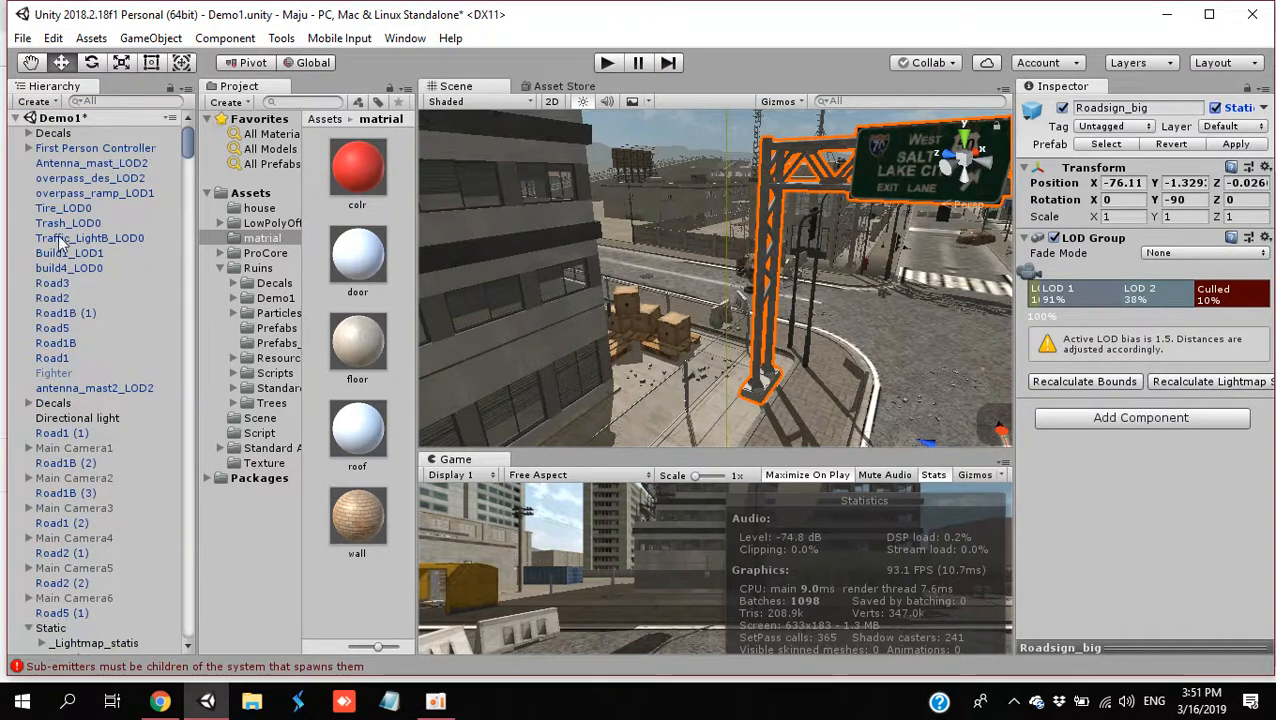
{"action": "left_click", "coordinate": [80, 418]}
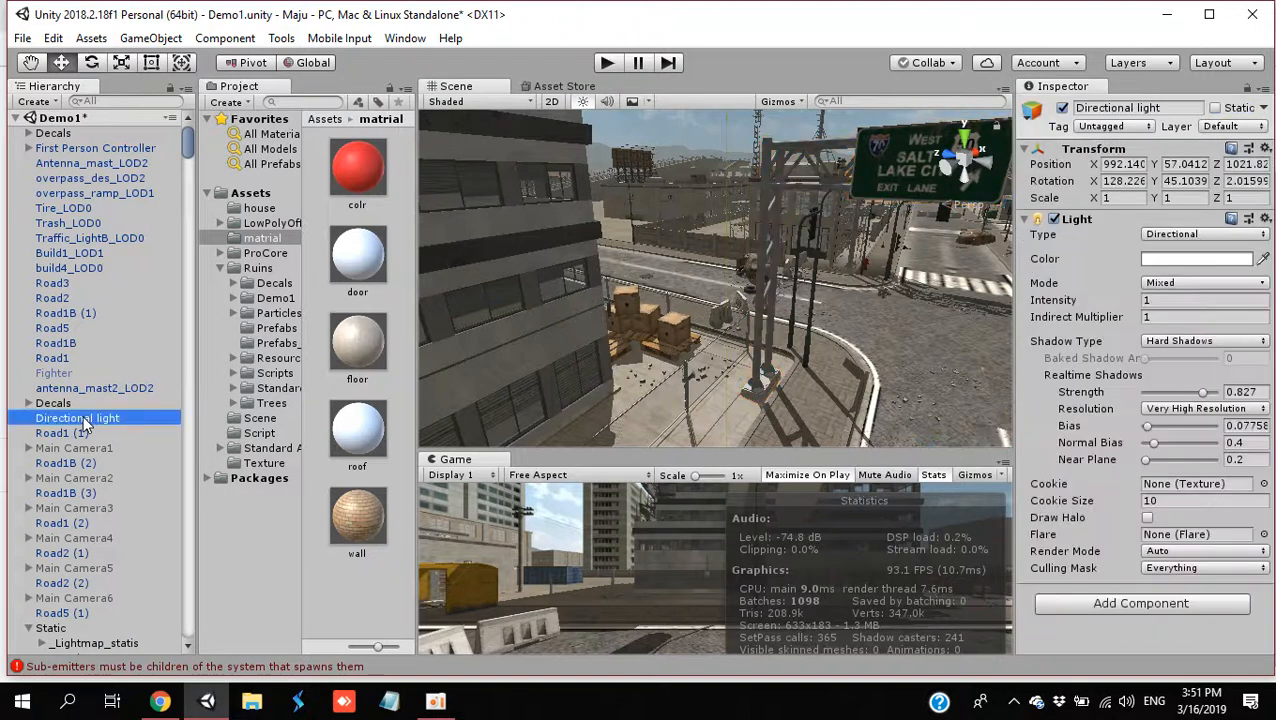
{"action": "left_click", "coordinate": [1210, 285]}
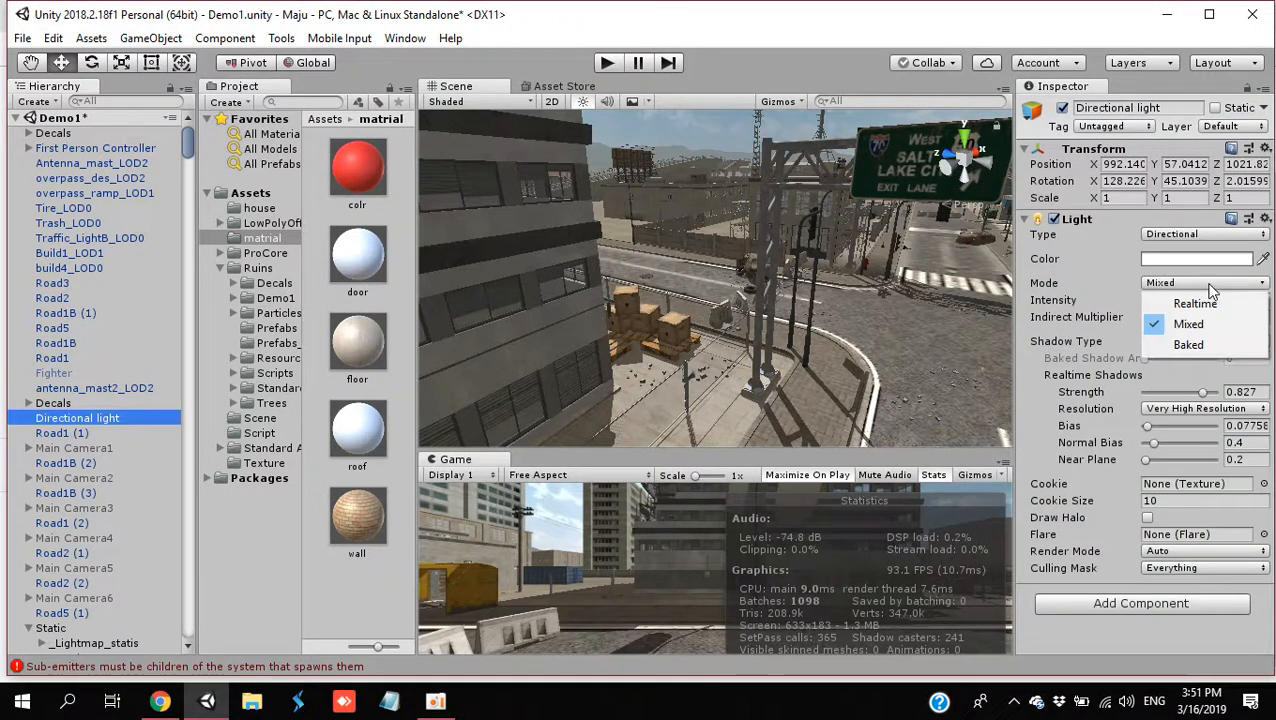
{"action": "left_click", "coordinate": [1200, 344]}
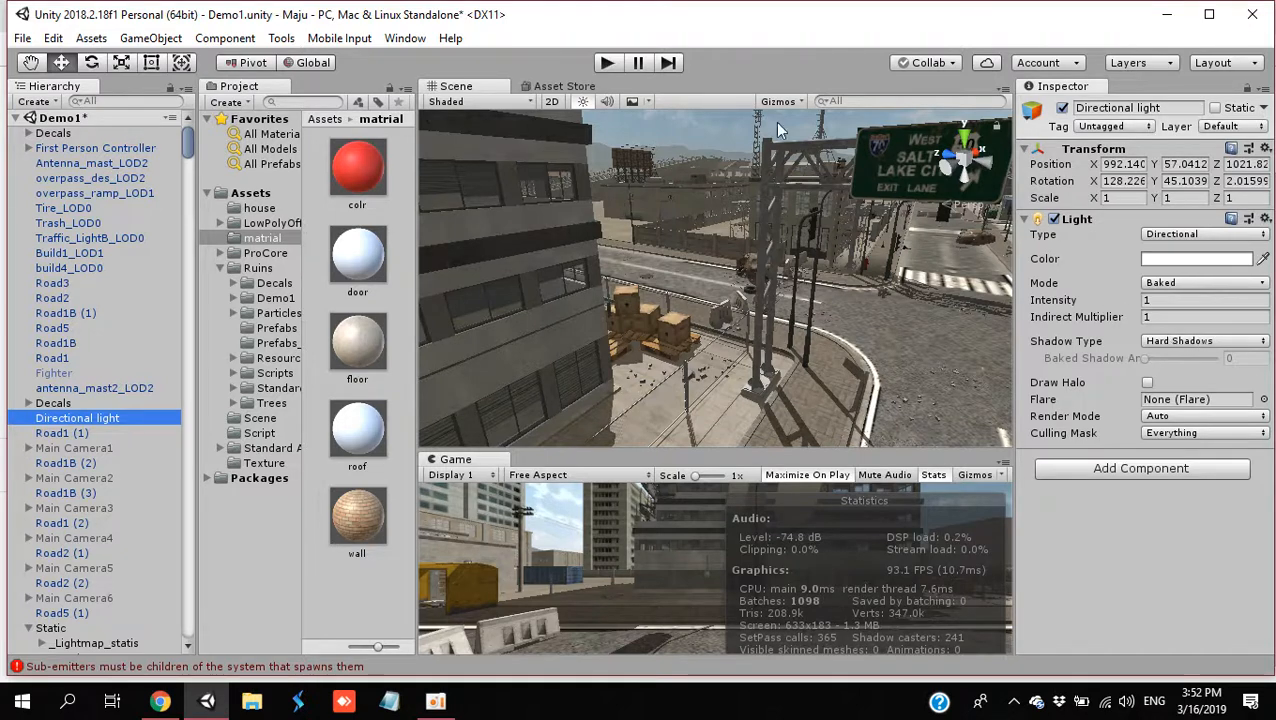
Step: Play-test the scene with the baked light, walk among the primitive objects on the road, and stop the game
{"action": "left_click", "coordinate": [606, 63]}
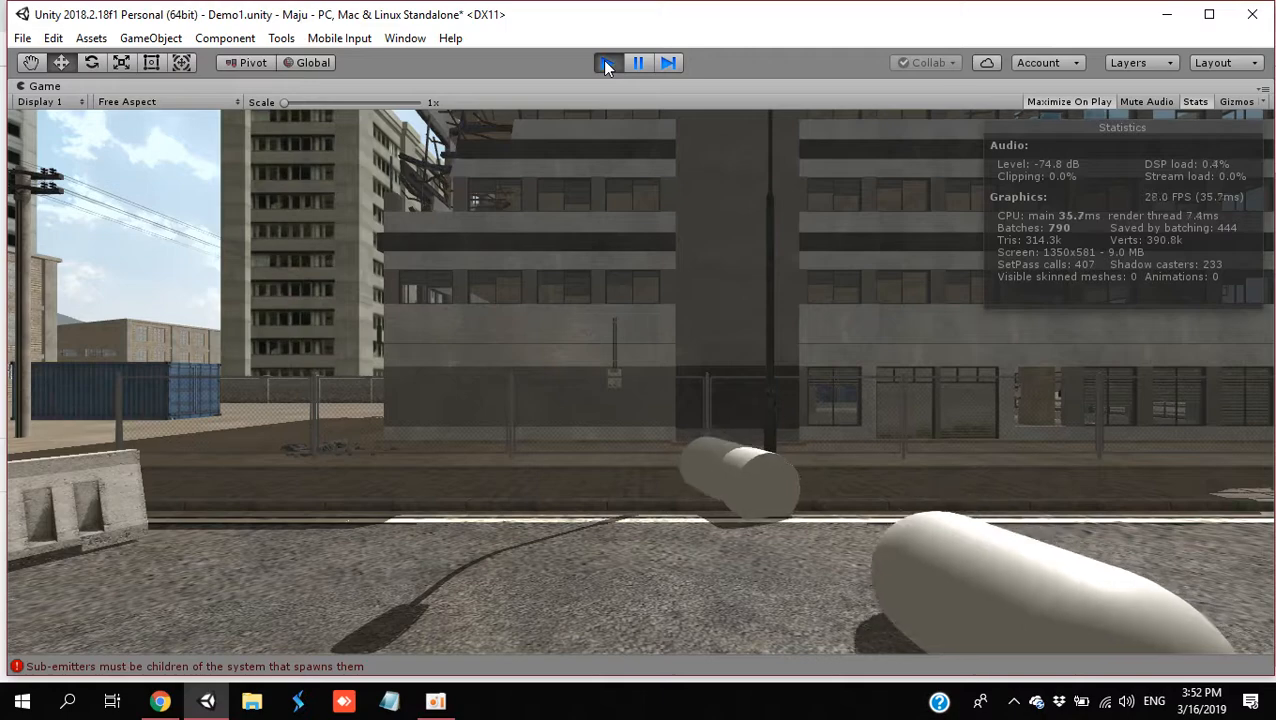
{"action": "key", "text": "w"}
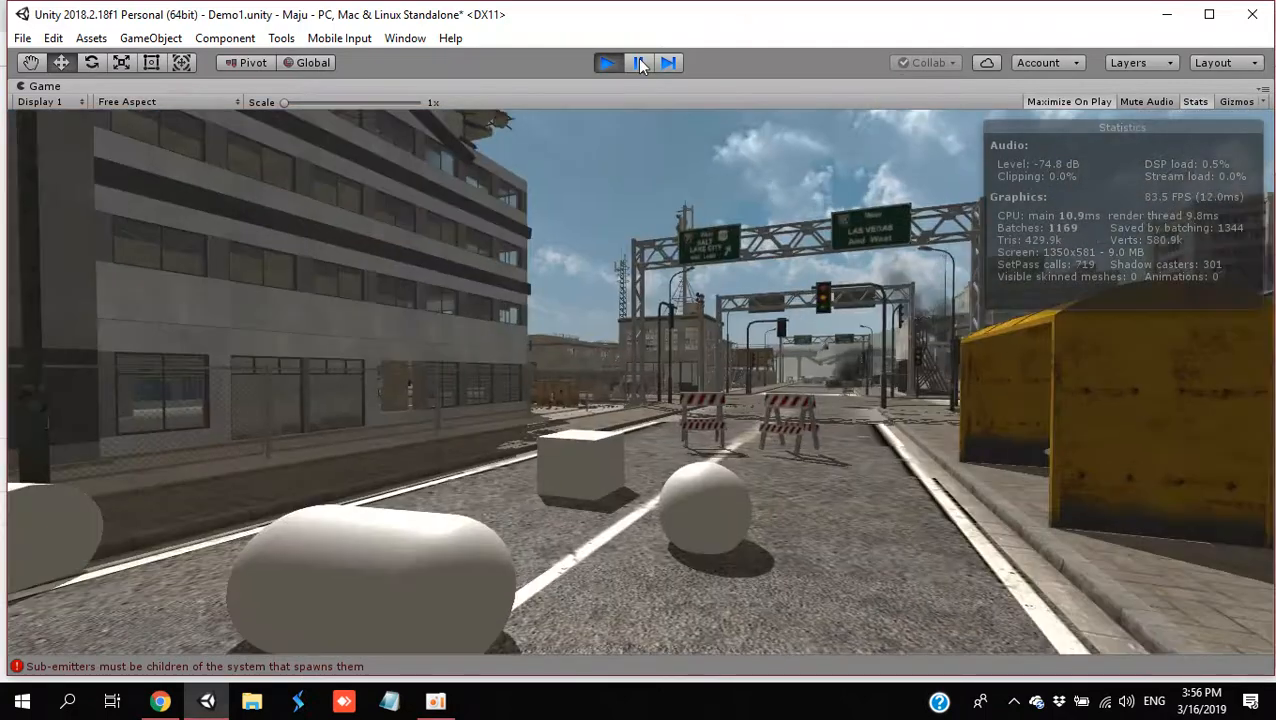
{"action": "left_click", "coordinate": [615, 62]}
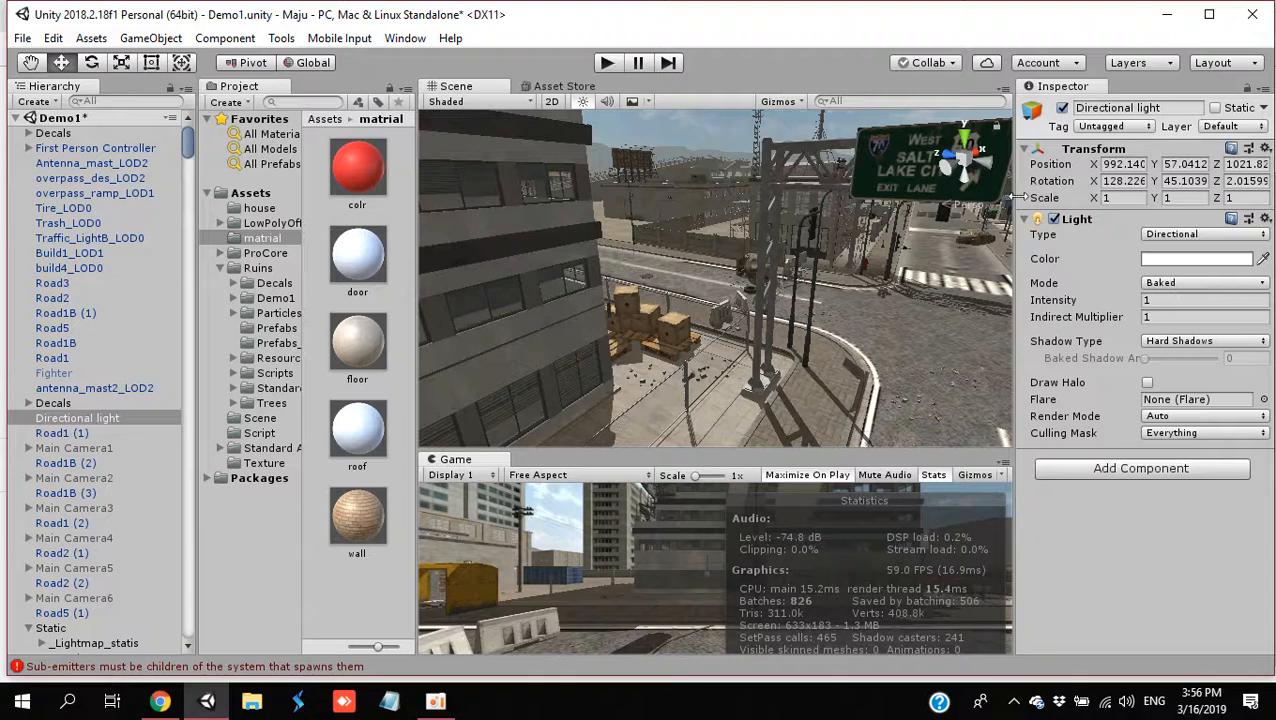
Step: Set the Directional light's shadow type to No Shadows and play-test the scene
{"action": "left_click", "coordinate": [1168, 342]}
{"action": "left_click", "coordinate": [1172, 358]}
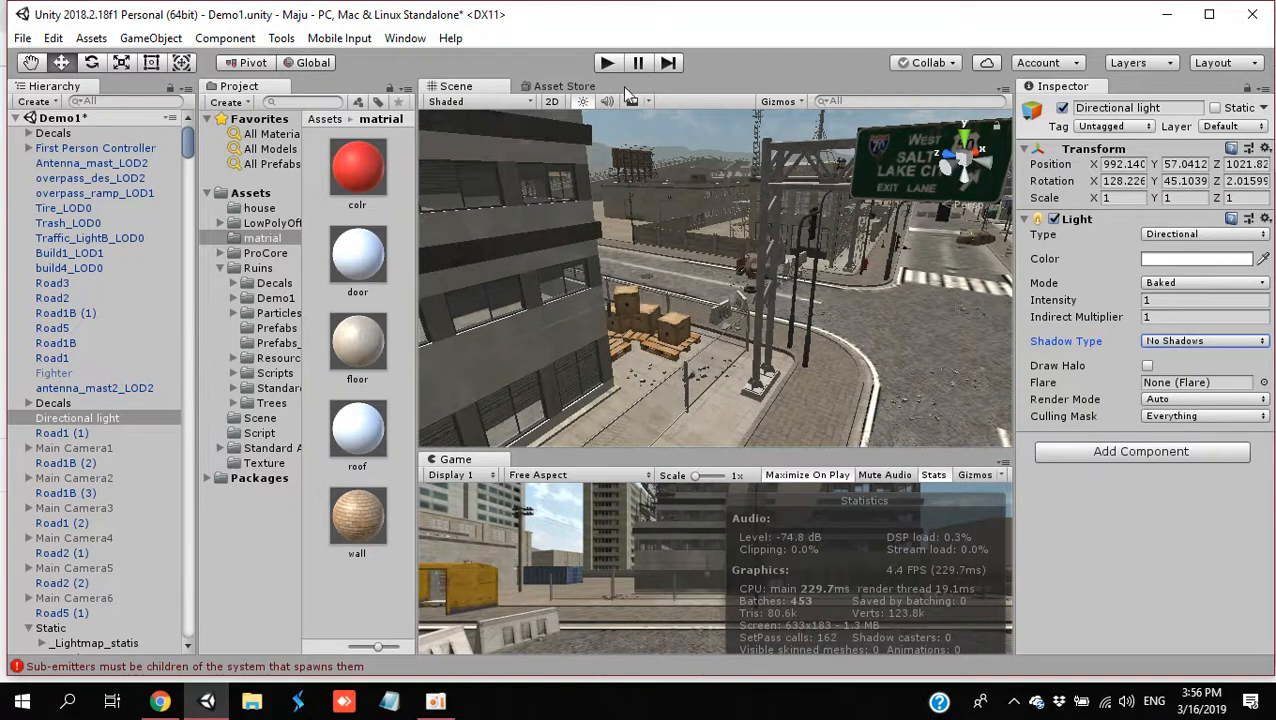
{"action": "left_click", "coordinate": [607, 64]}
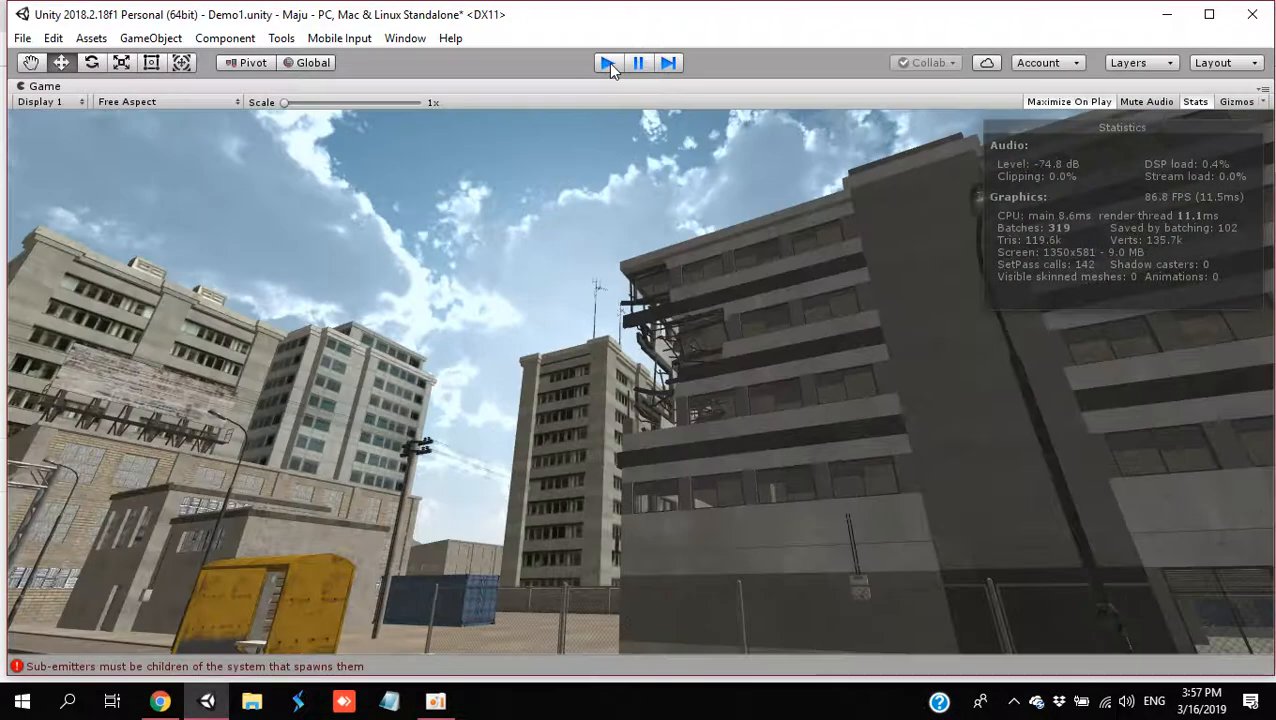
{"action": "left_click", "coordinate": [608, 63]}
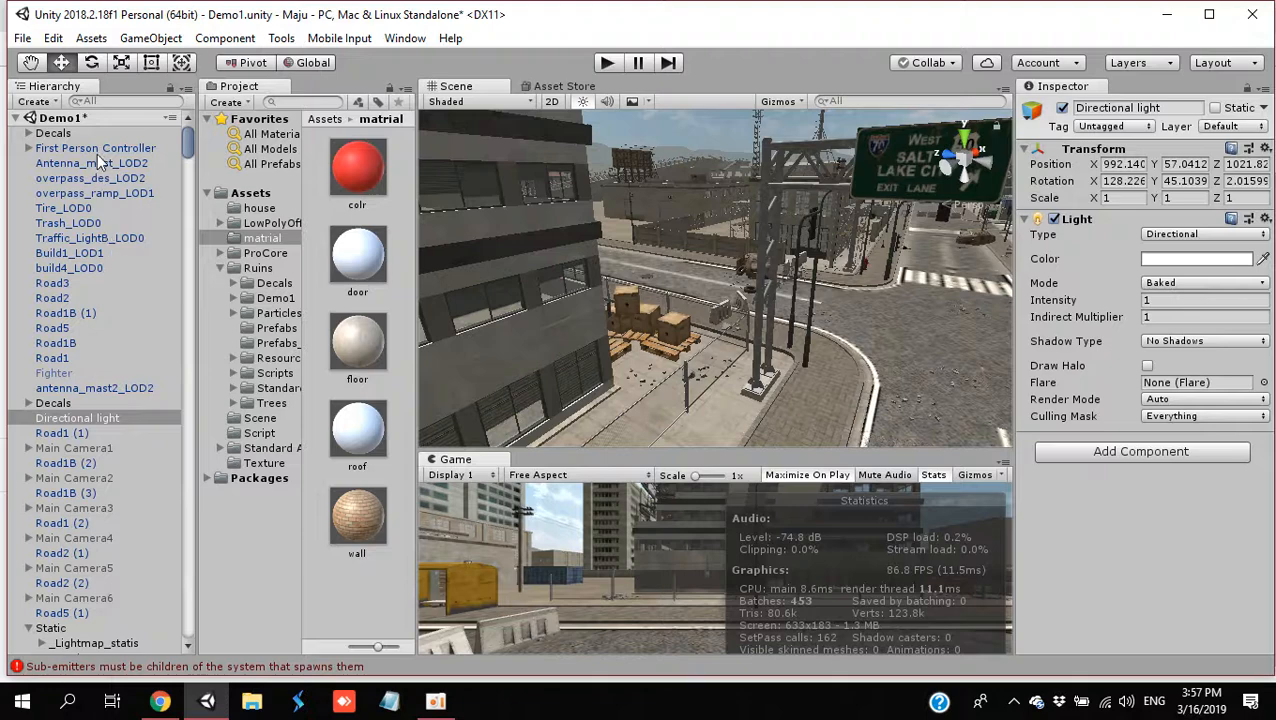
Step: Set the far clipping plane of the First Person Controller's Main Camera to 50
{"action": "left_click", "coordinate": [30, 150]}
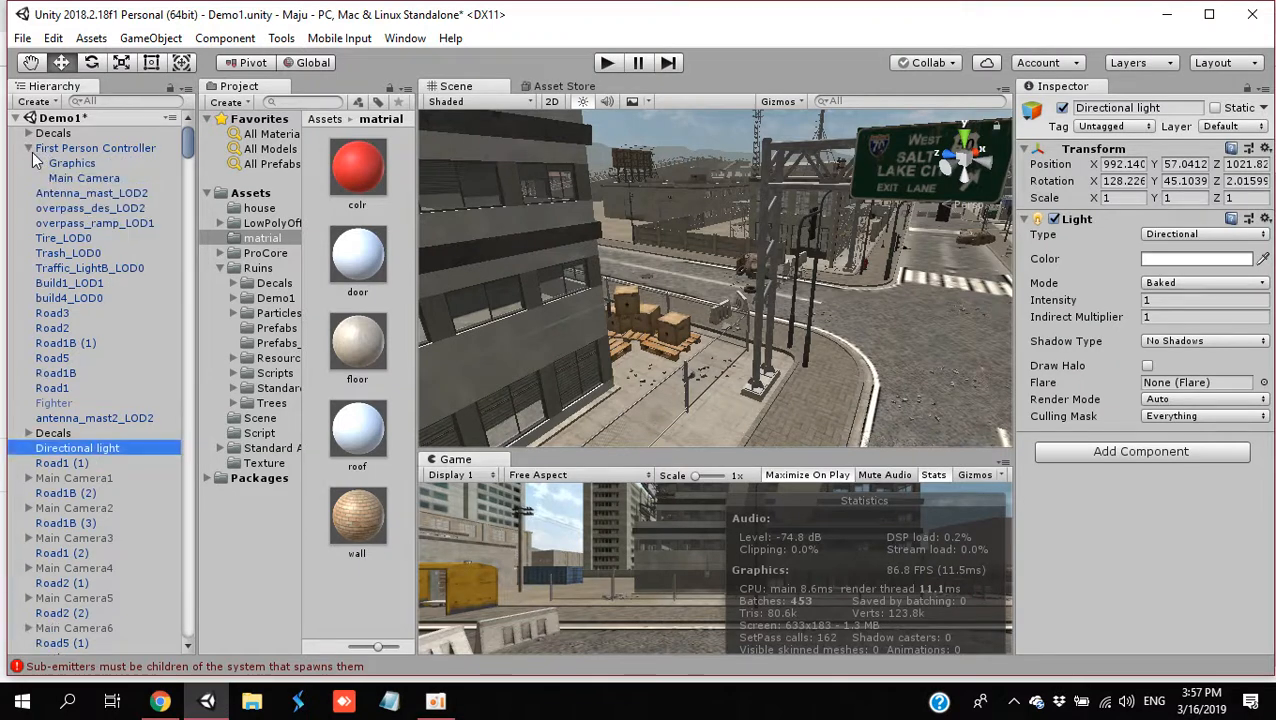
{"action": "left_click", "coordinate": [82, 178]}
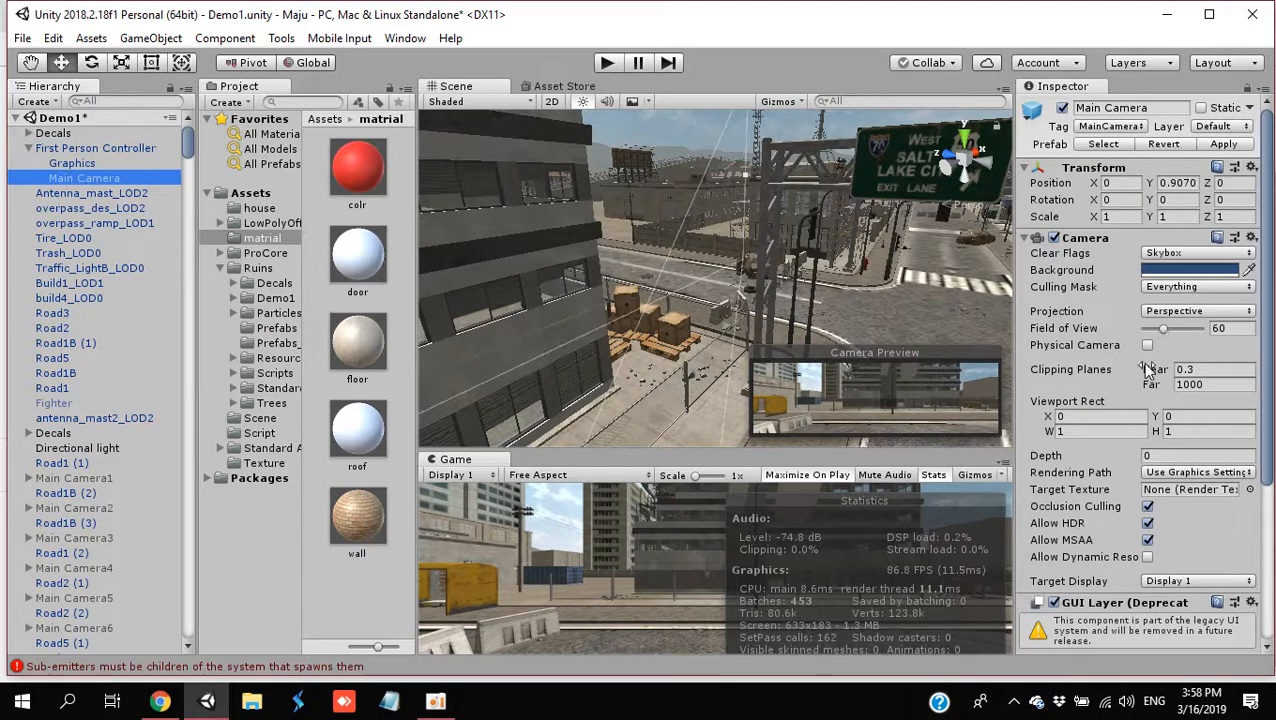
{"action": "left_click_drag", "start_coordinate": [1165, 390], "coordinate": [1052, 430]}
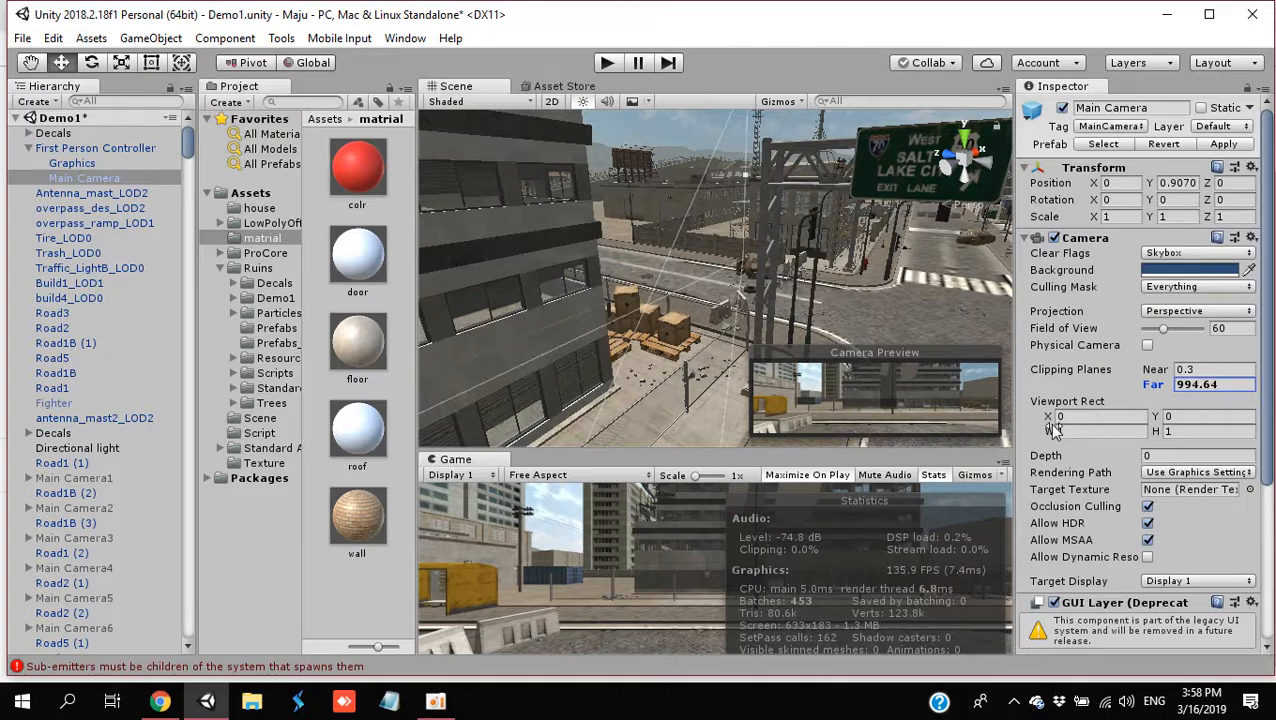
{"action": "left_click", "coordinate": [1188, 385]}
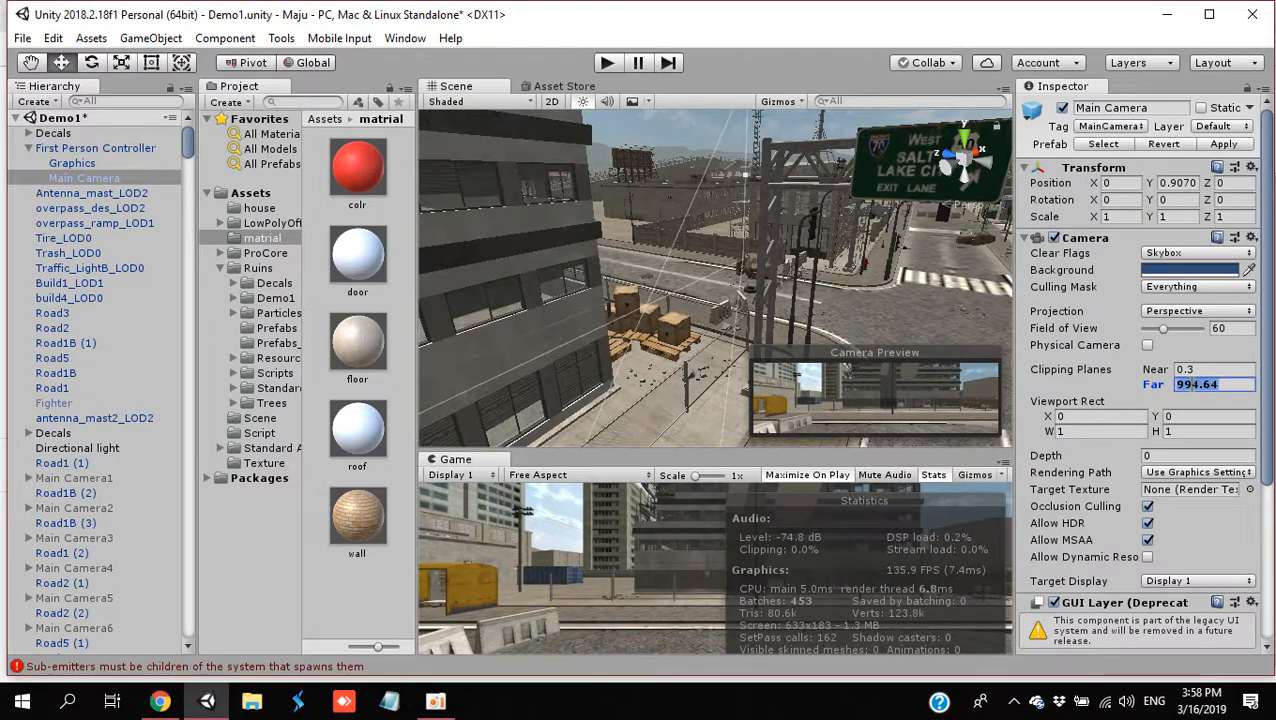
{"action": "type", "text": "50"}
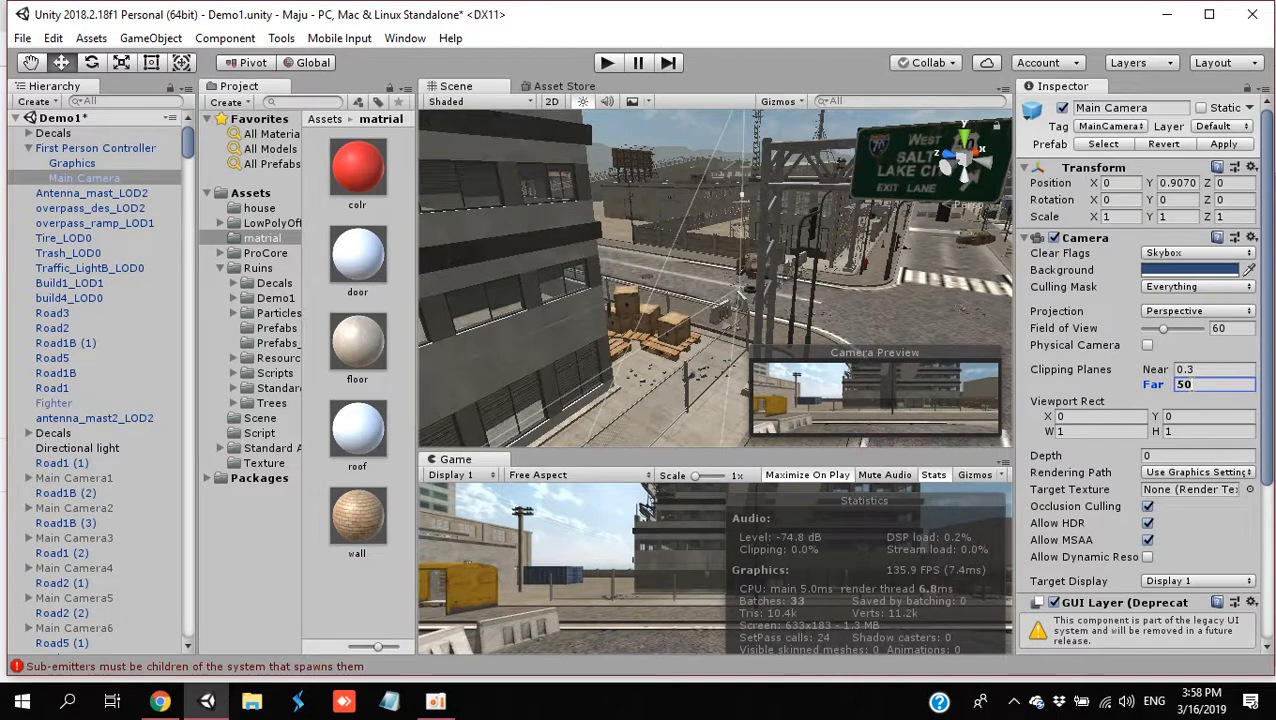
Step: Turn off Maximize On Play and the Stats overlay for the Game view
{"action": "left_click", "coordinate": [845, 490]}
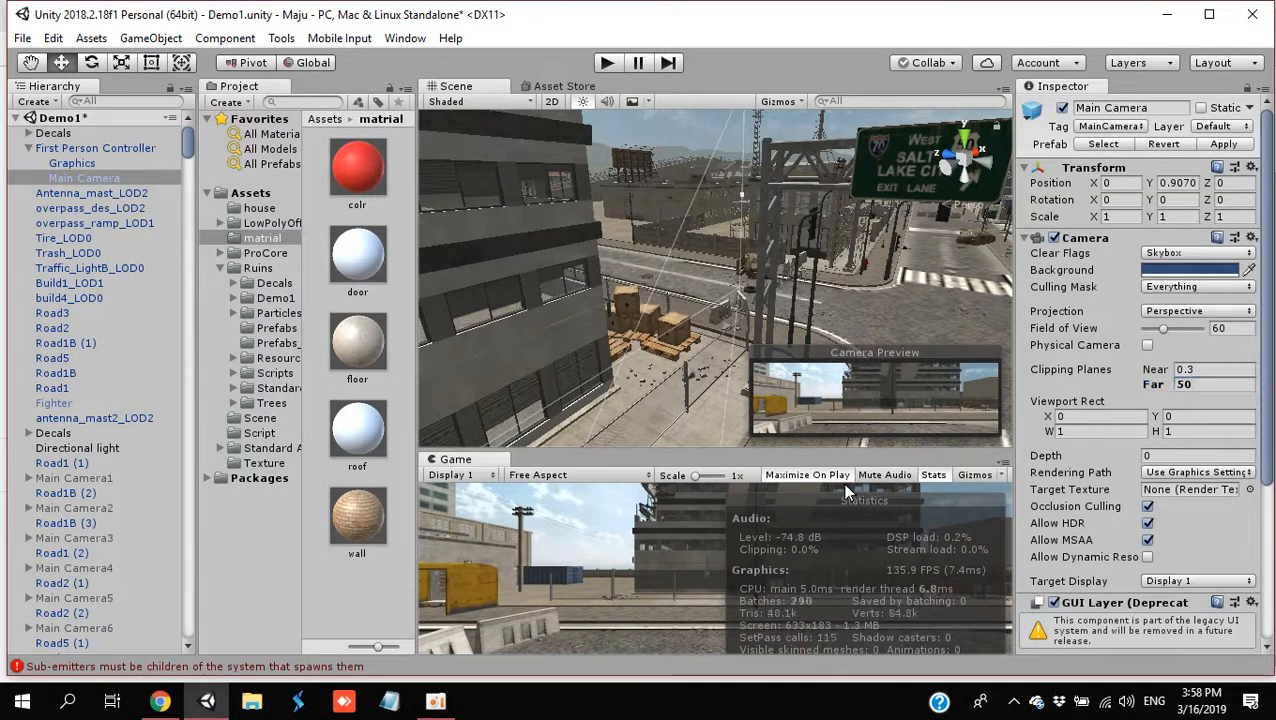
{"action": "left_click", "coordinate": [934, 476]}
Step: Play-test the scene in a slightly enlarged Game view, walking along the road to examine the reduced draw distance, then stop the game
{"action": "left_click", "coordinate": [608, 63]}
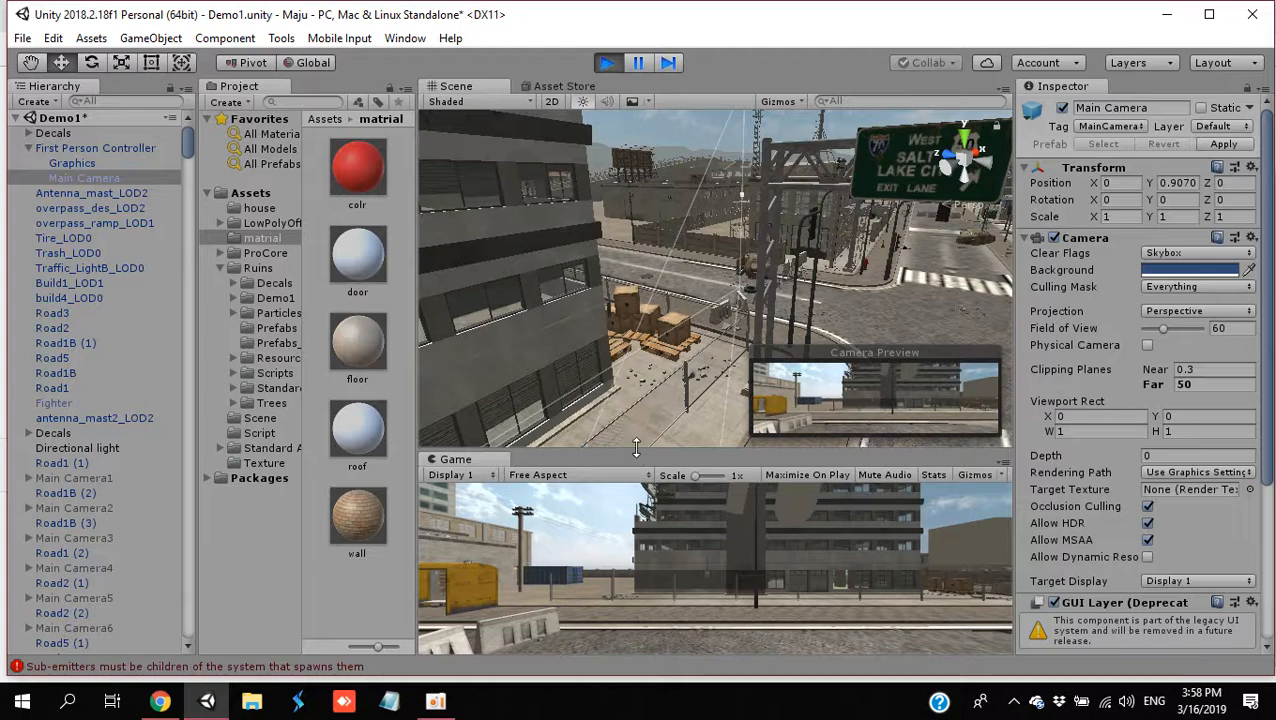
{"action": "left_click_drag", "start_coordinate": [635, 447], "coordinate": [638, 429]}
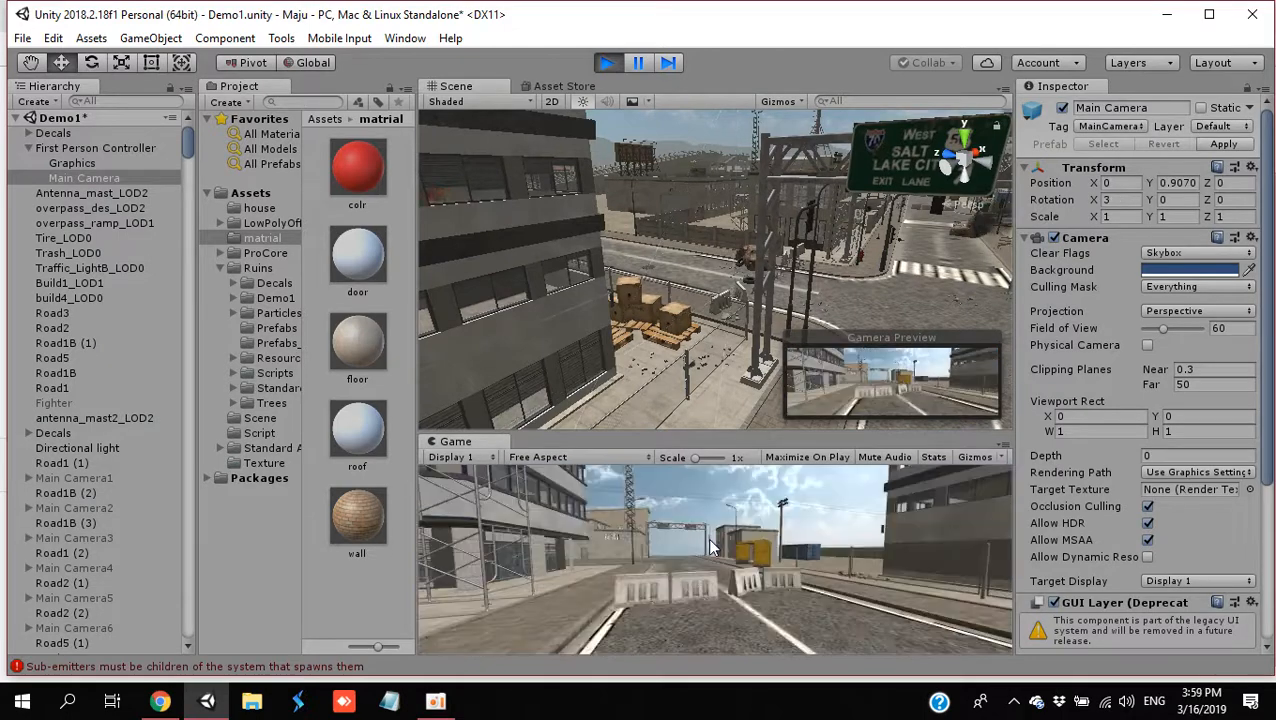
{"action": "key", "text": "w"}
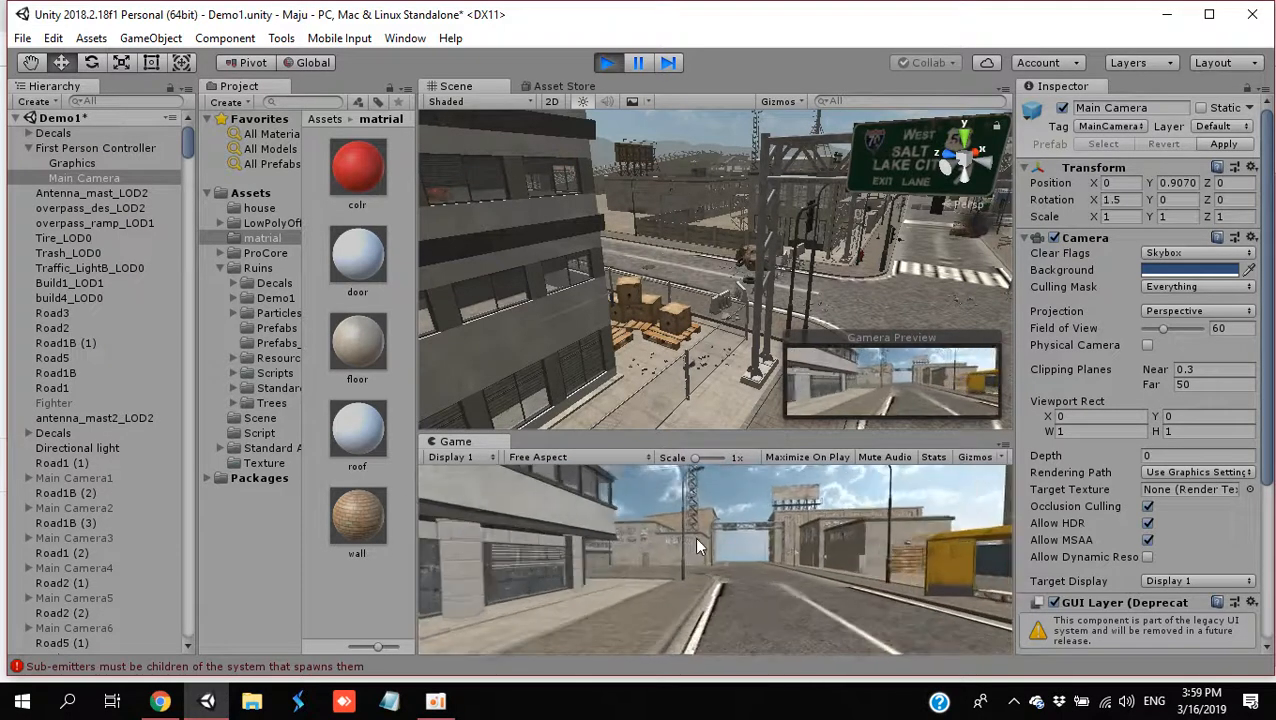
{"action": "key", "text": "w"}
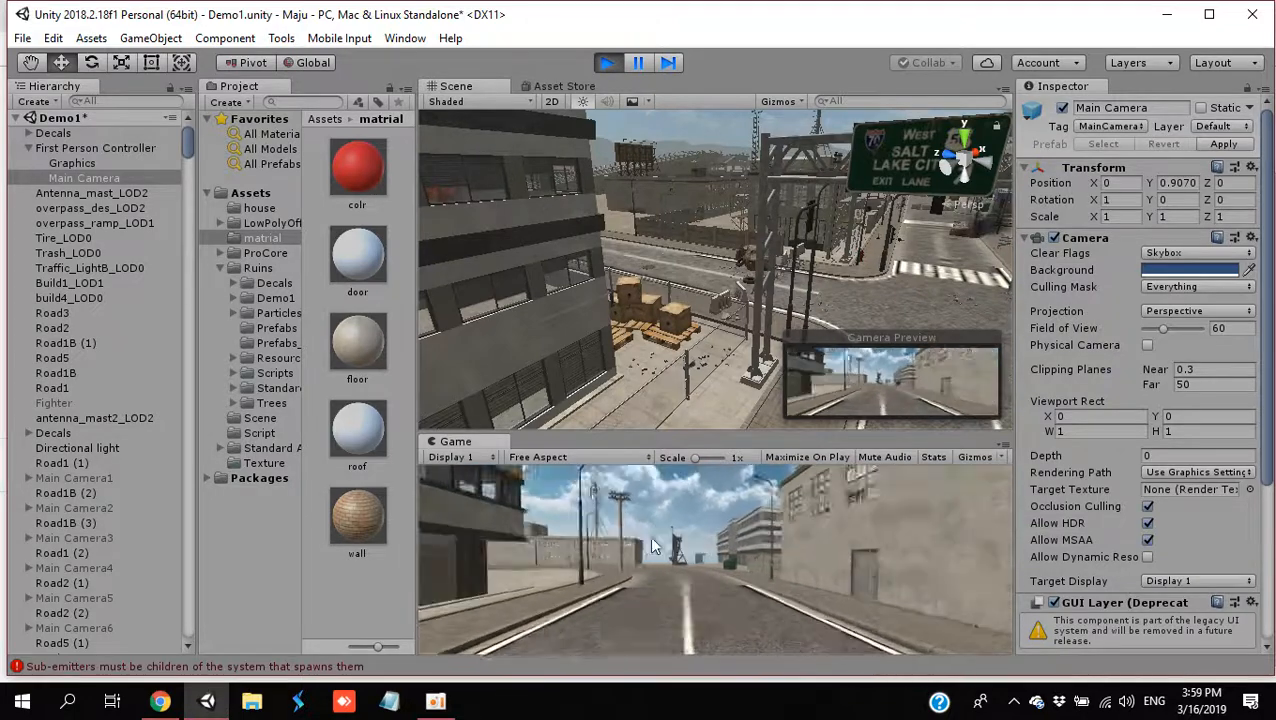
{"action": "key", "text": "w"}
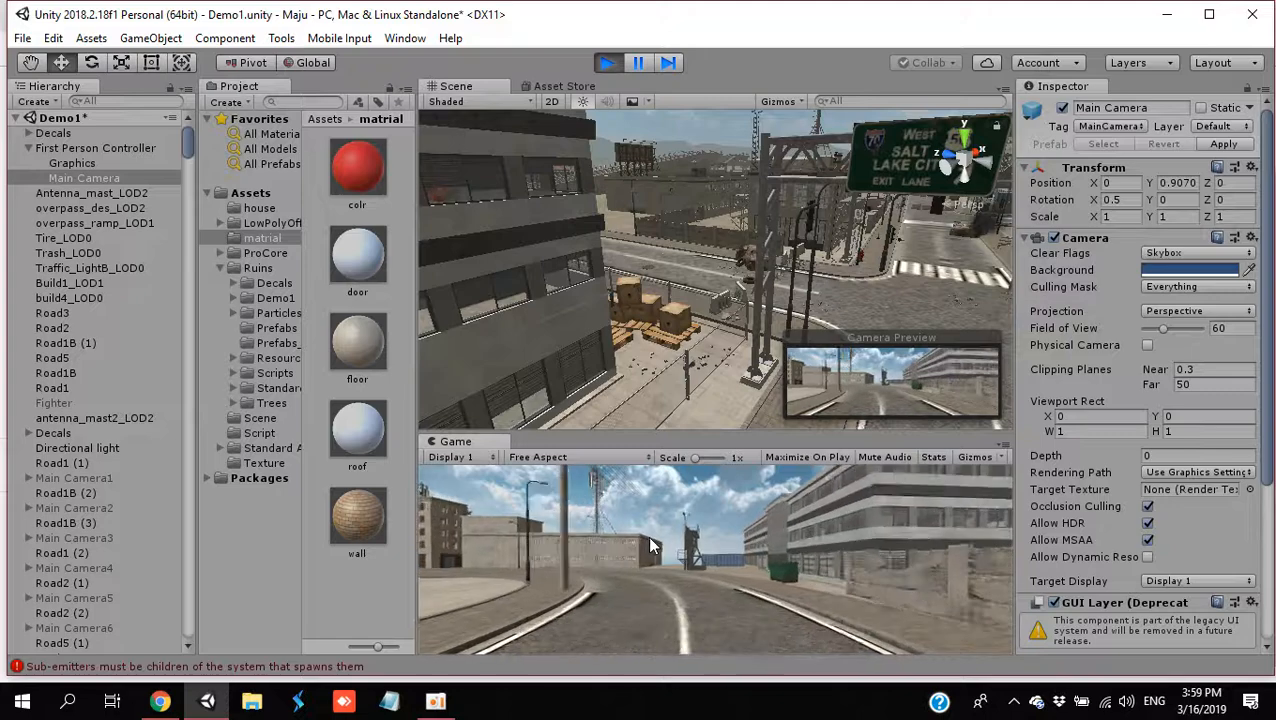
{"action": "key", "text": "w"}
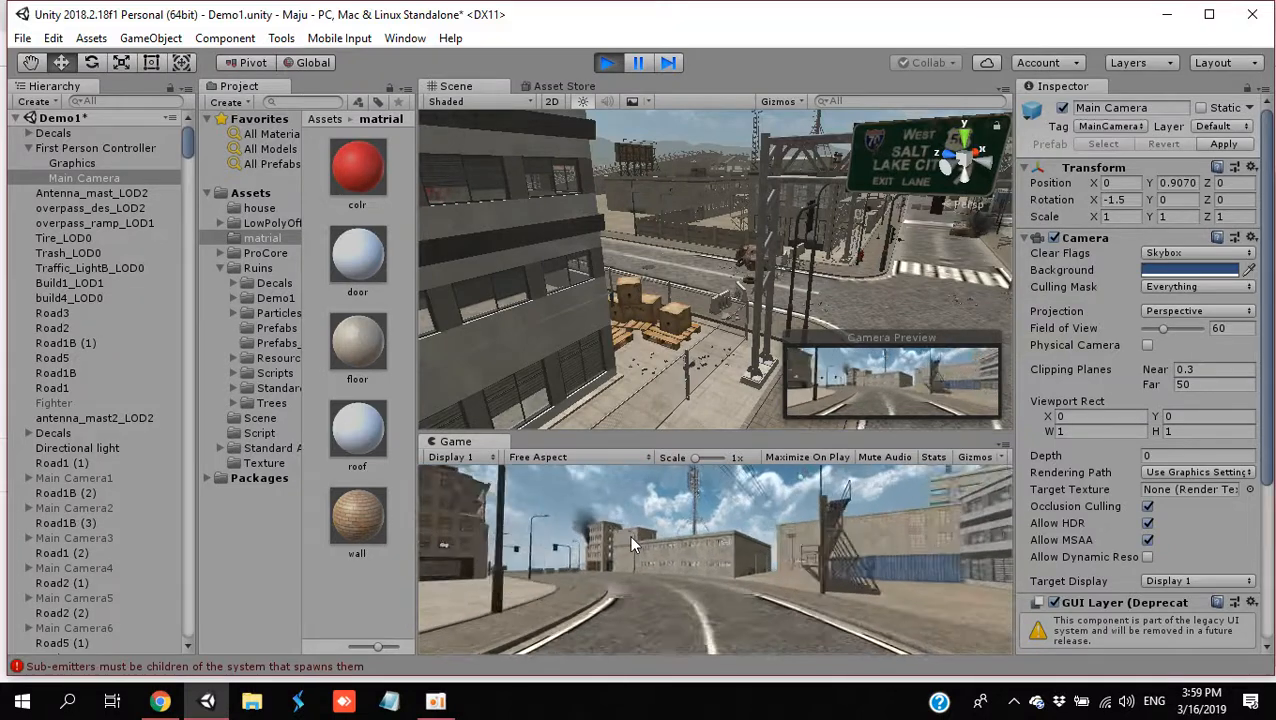
{"action": "key", "text": "w"}
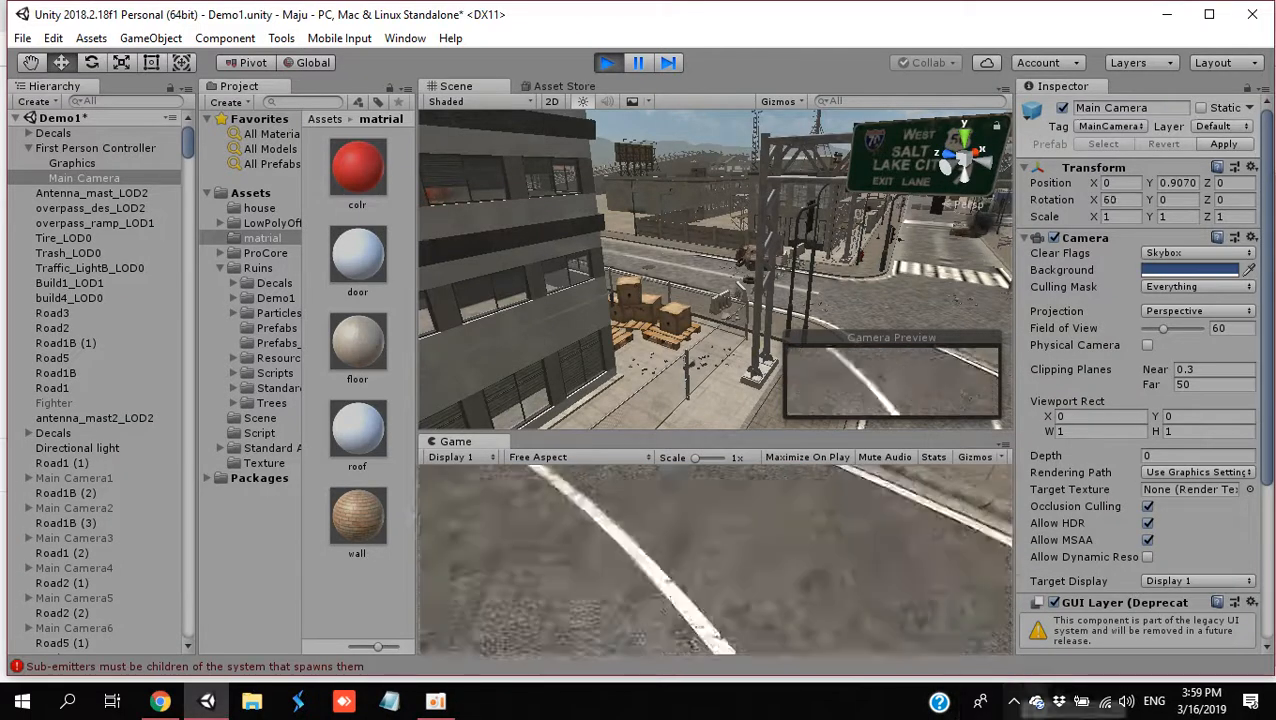
{"action": "left_click", "coordinate": [606, 62]}
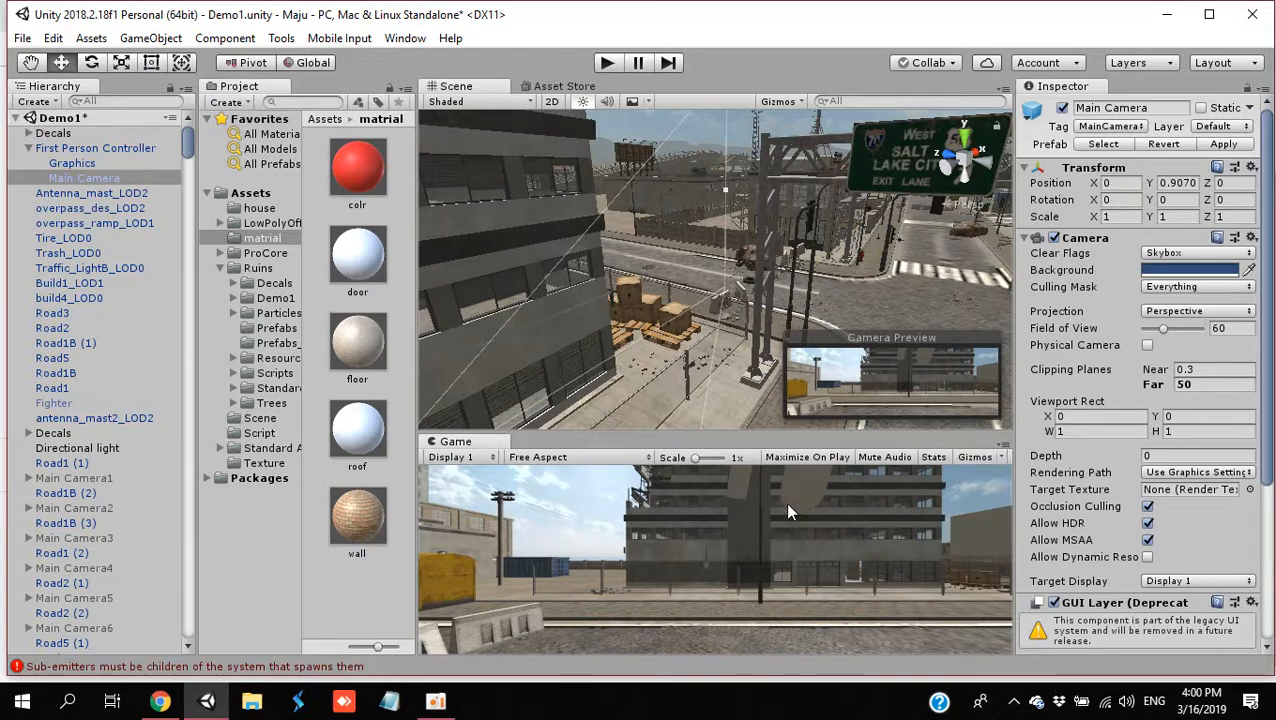
Step: Set the Main Camera's far clipping plane to 100 and play-test the scene
{"action": "left_click_drag", "start_coordinate": [1173, 388], "coordinate": [1185, 393]}
{"action": "type", "text": "100"}
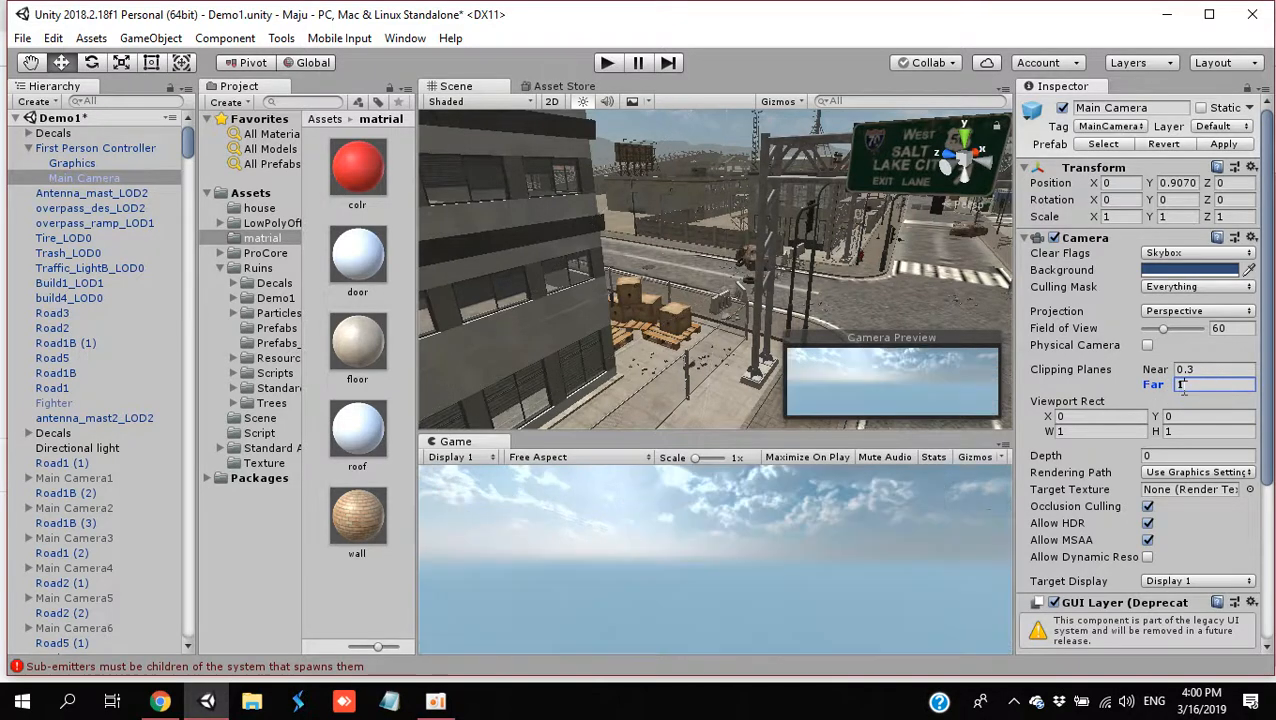
{"action": "left_click", "coordinate": [607, 63]}
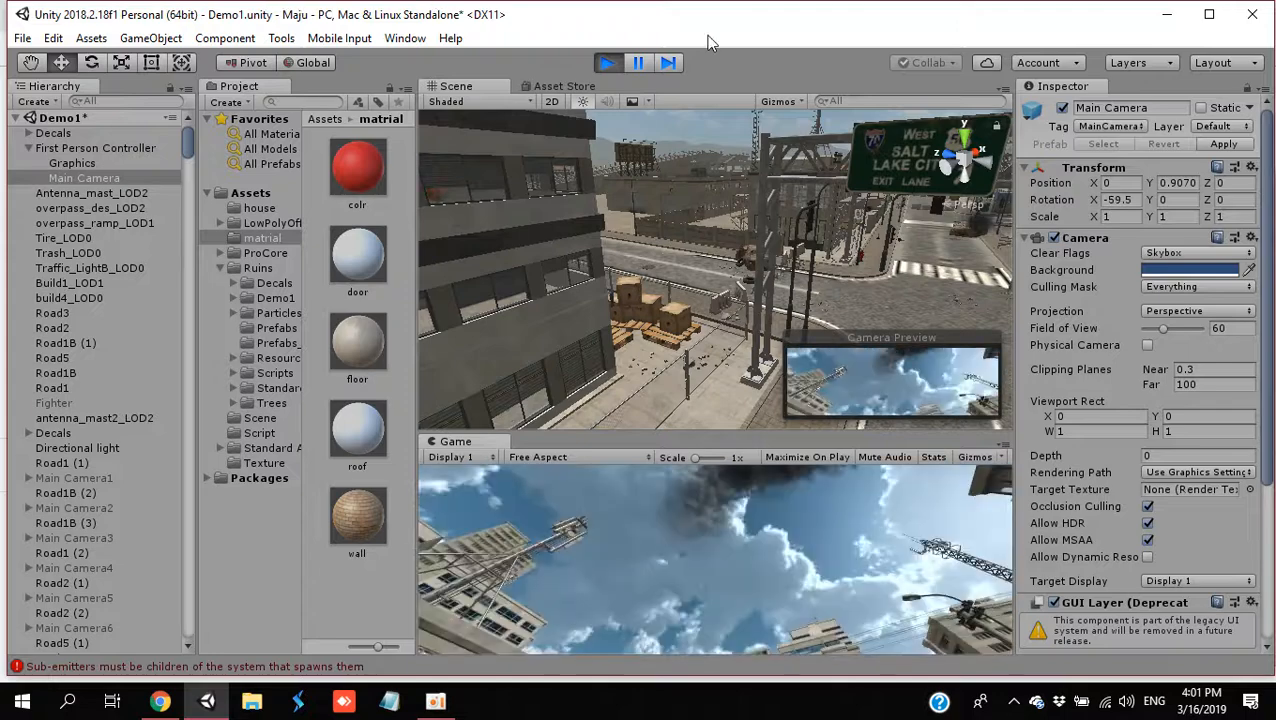
{"action": "left_click", "coordinate": [608, 63]}
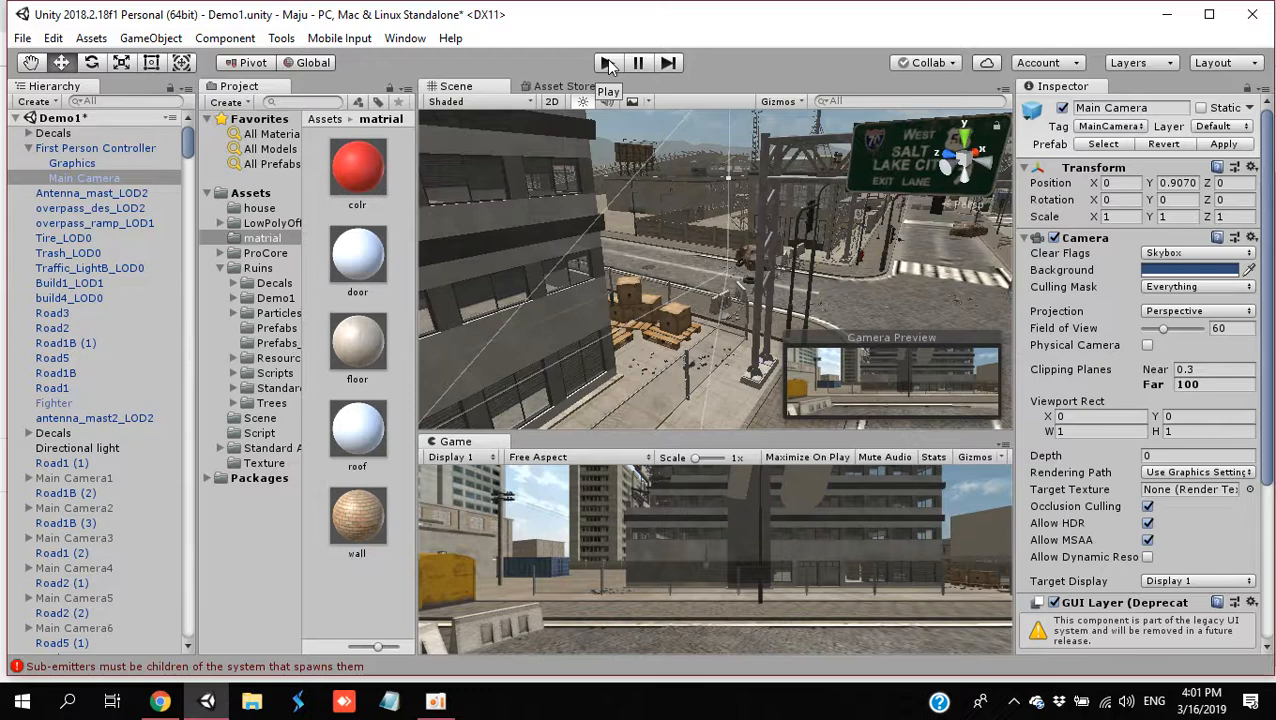
Step: Select the Ruin_2F building beside the road and sweep its LOD Group preview camera from LOD 0 to Culled
{"action": "double_click", "coordinate": [123, 191]}
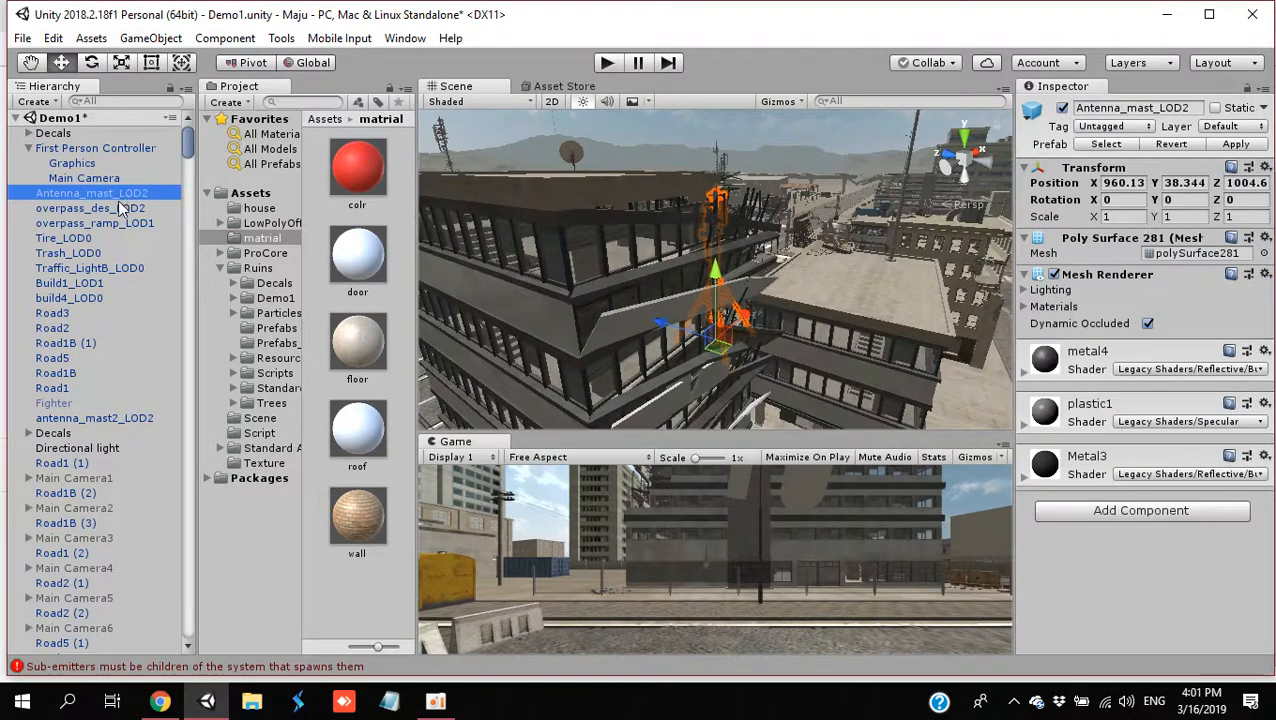
{"action": "double_click", "coordinate": [118, 208]}
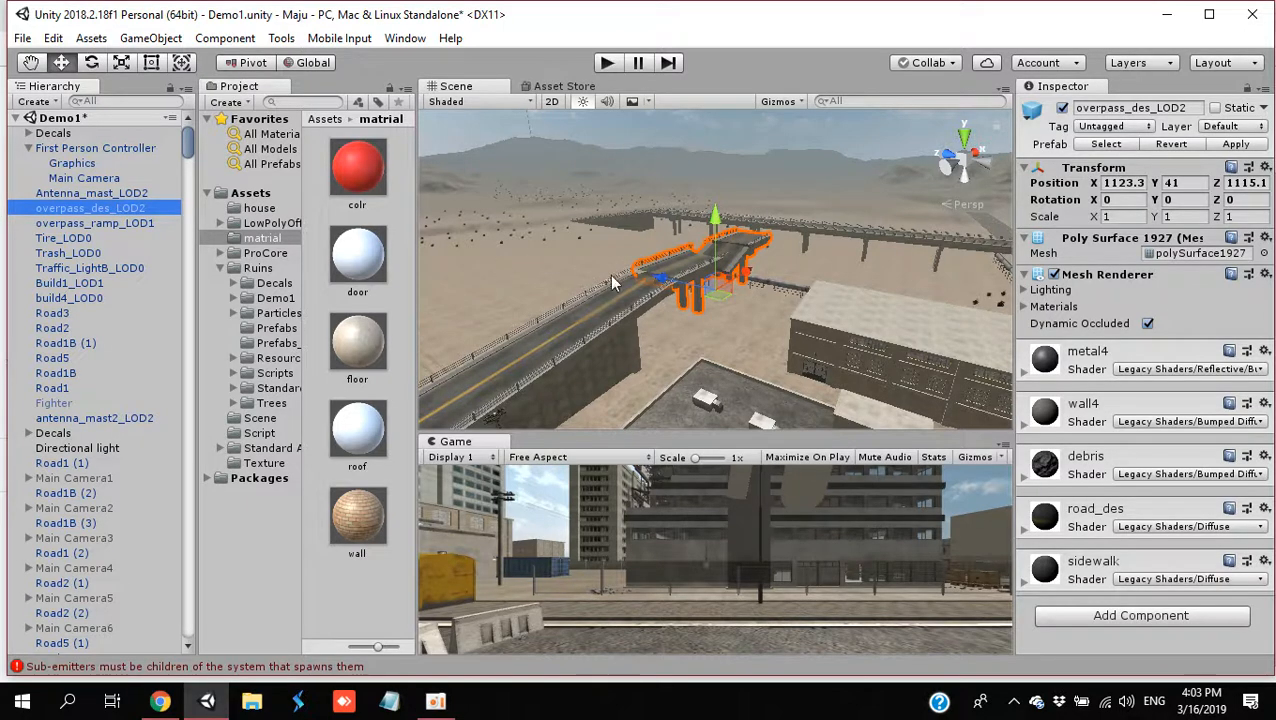
{"action": "right_click_drag", "start_coordinate": [609, 274], "coordinate": [843, 313]}
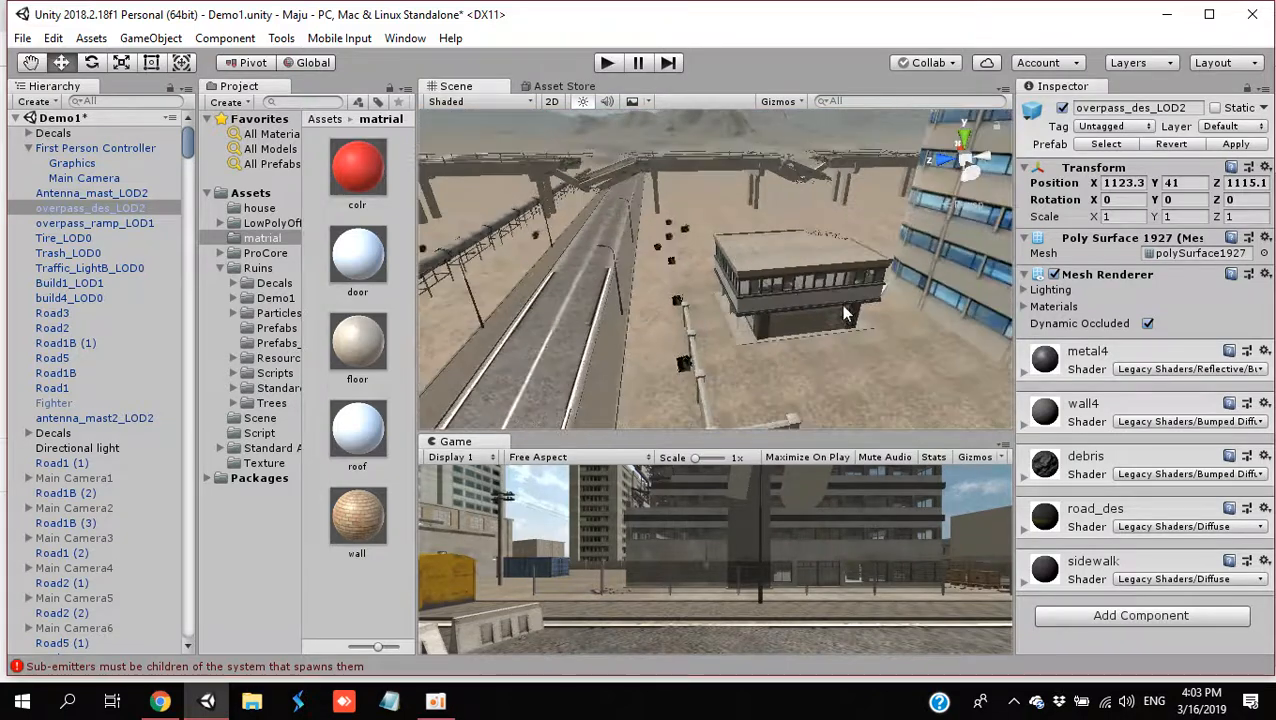
{"action": "left_click", "coordinate": [777, 267]}
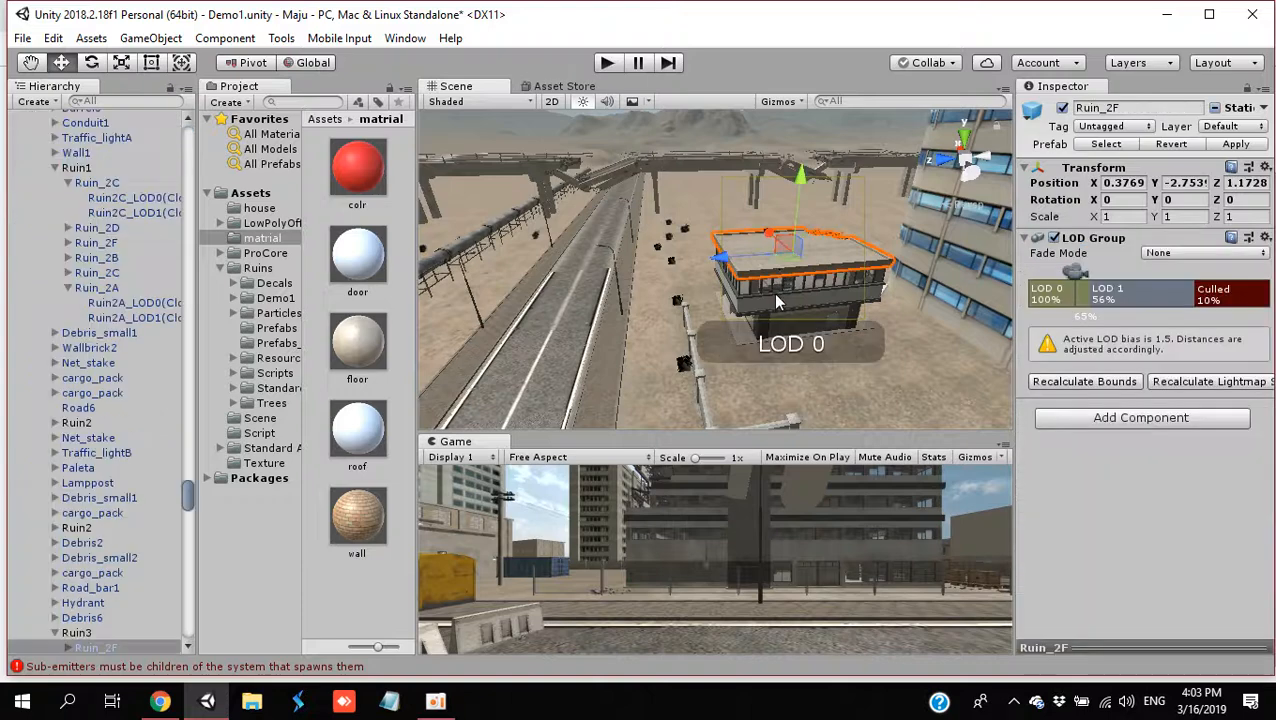
{"action": "mouse_move", "coordinate": [1071, 281]}
{"action": "left_mouse_down"}
{"action": "mouse_move", "coordinate": [1047, 283]}
{"action": "mouse_move", "coordinate": [1212, 288]}
{"action": "mouse_move", "coordinate": [1038, 290]}
{"action": "mouse_move", "coordinate": [1224, 295]}
{"action": "mouse_move", "coordinate": [1052, 312]}
{"action": "mouse_move", "coordinate": [1208, 328]}
{"action": "left_mouse_up"}
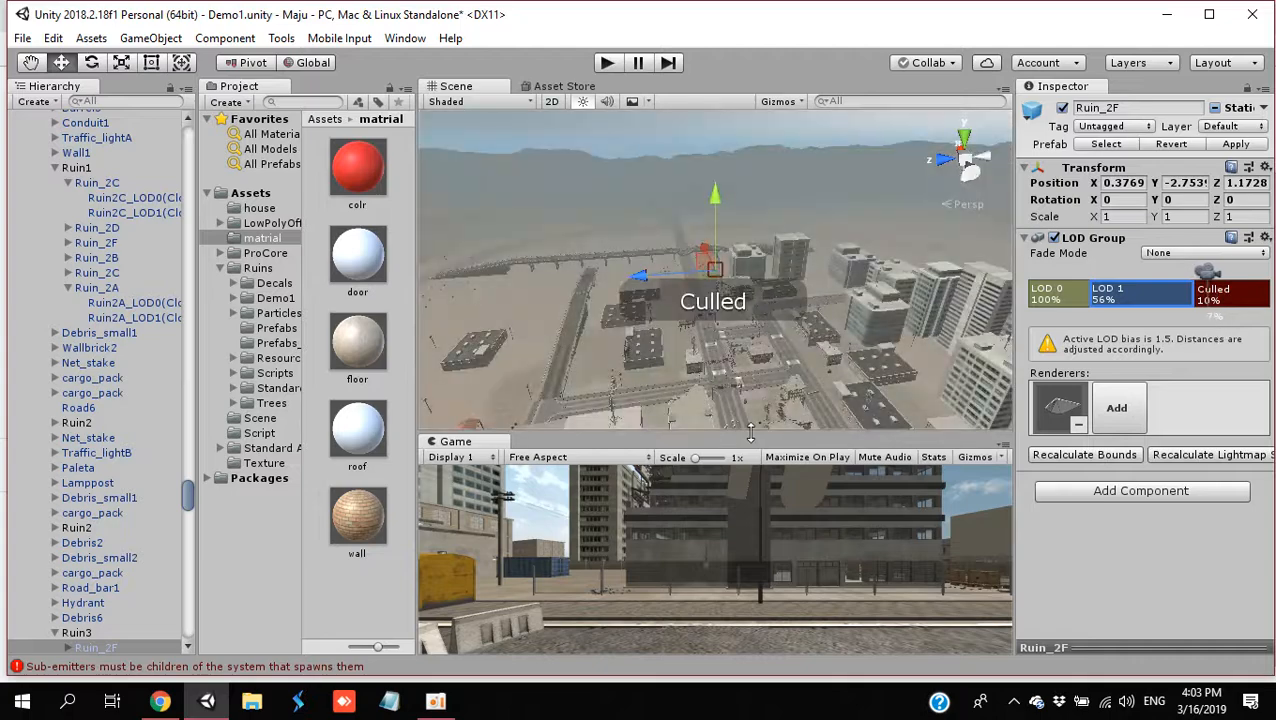
Step: Select the cargo_pack near the blue container and examine its LOD level from different viewing distances in the Scene view
{"action": "mouse_move", "coordinate": [759, 310]}
{"action": "right_mouse_down"}
{"action": "mouse_move", "coordinate": [720, 373]}
{"action": "mouse_move", "coordinate": [703, 373]}
{"action": "mouse_move", "coordinate": [729, 335]}
{"action": "mouse_move", "coordinate": [705, 288]}
{"action": "right_mouse_up"}
{"action": "key", "text": "w"}
{"action": "key", "text": "s"}
{"action": "key", "text": "w"}
{"action": "key", "text": "s"}
{"action": "key", "text": "w"}
{"action": "left_click", "coordinate": [702, 284]}
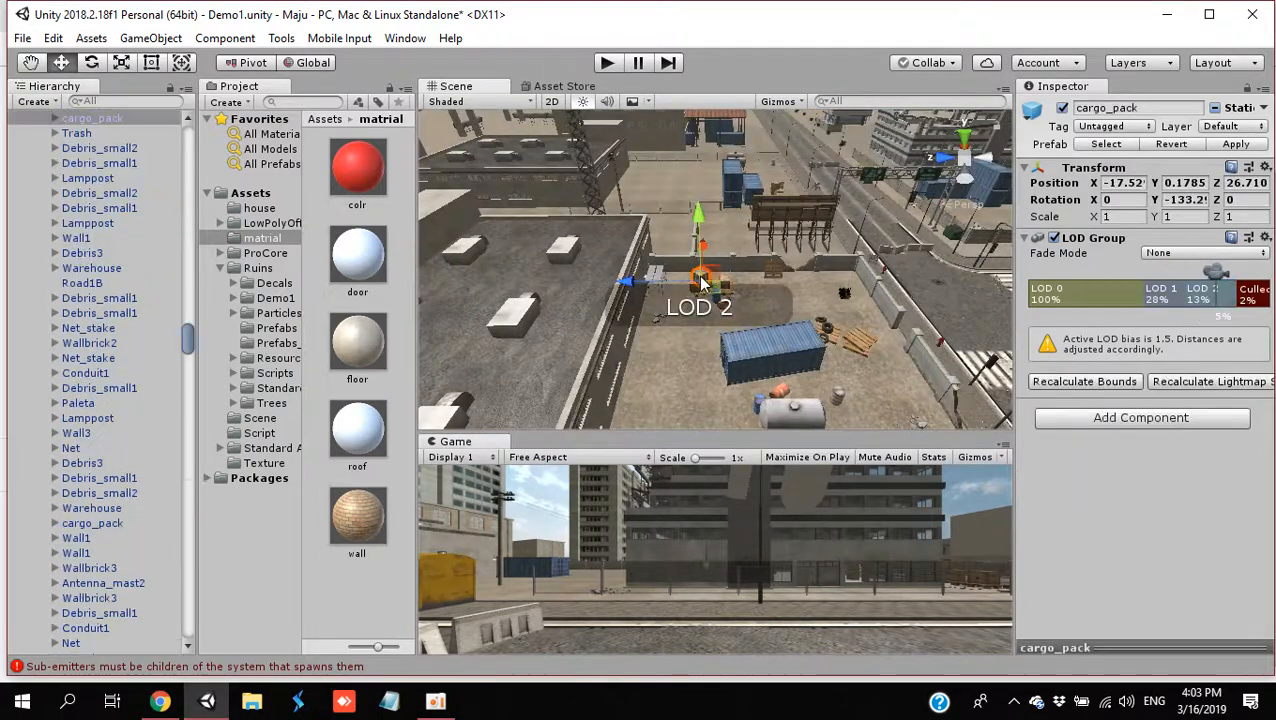
{"action": "key", "text": "s"}
{"action": "right_click_drag", "start_coordinate": [720, 338], "coordinate": [631, 242]}
{"action": "key", "text": "w"}
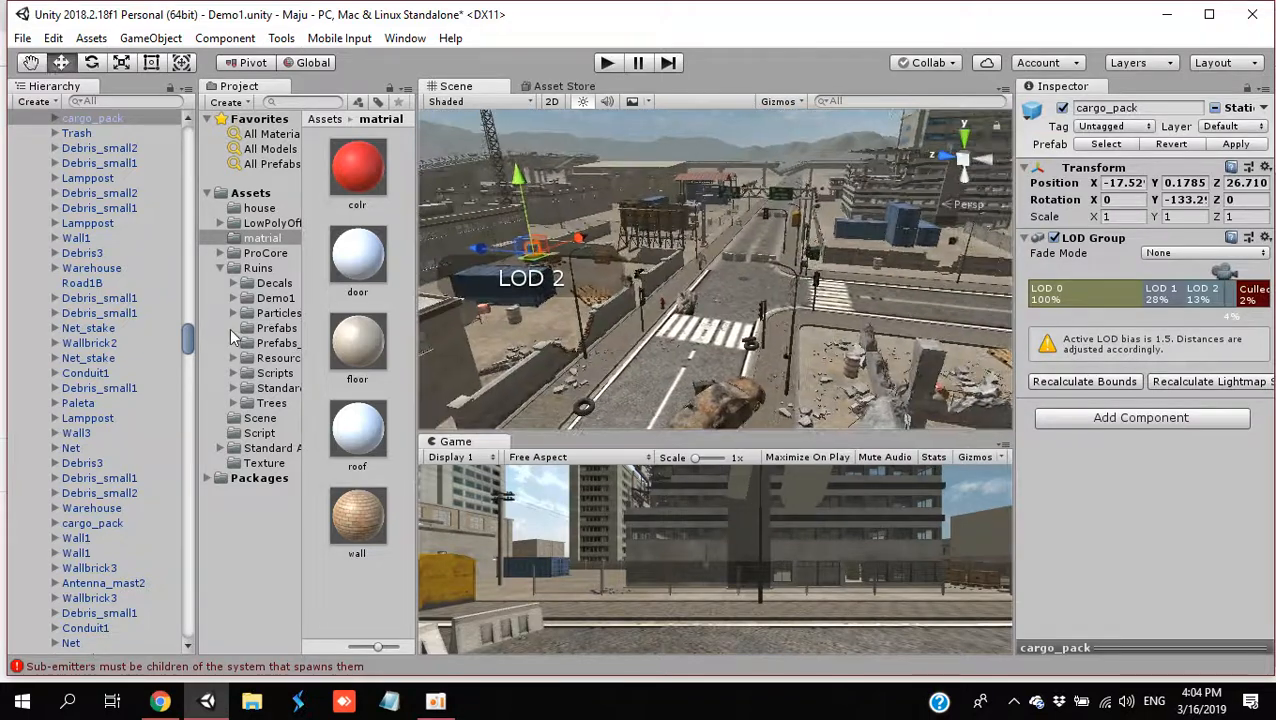
Step: Focus on the Cube object in the scene and add an LOD Group component to it
{"action": "left_click_drag", "start_coordinate": [189, 335], "coordinate": [152, 665]}
{"action": "double_click", "coordinate": [55, 604]}
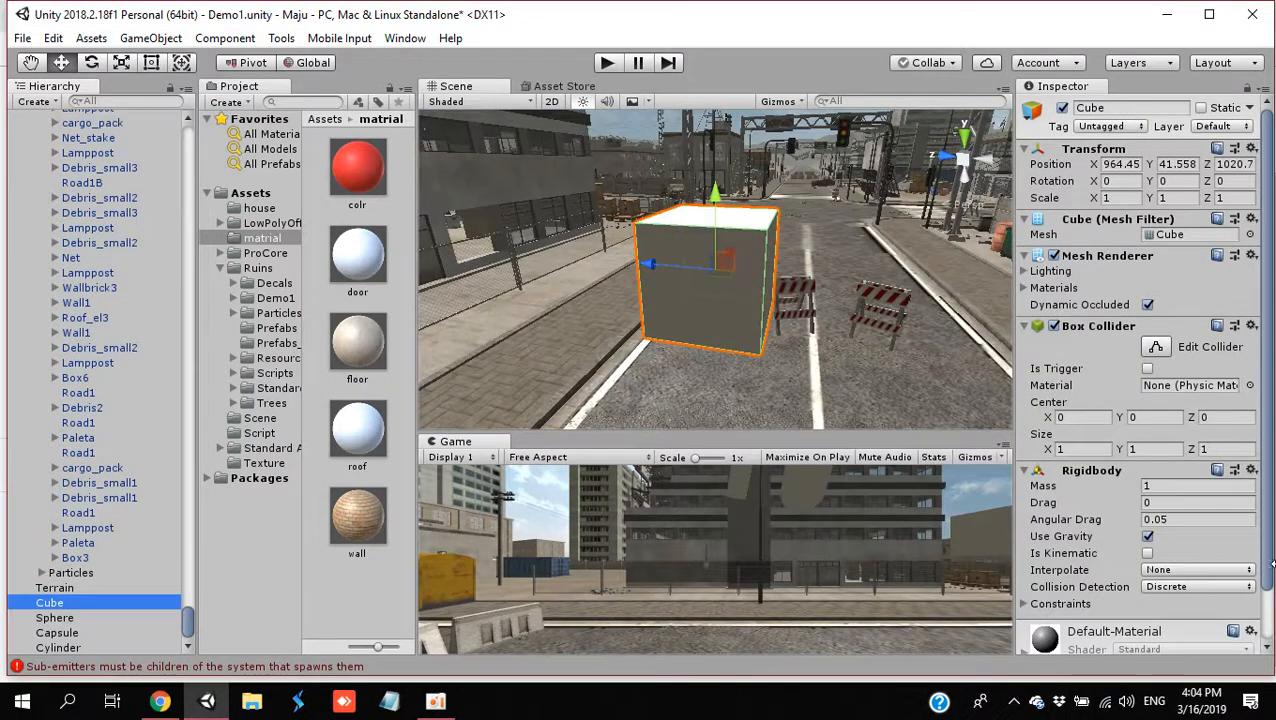
{"action": "left_click", "coordinate": [1262, 620]}
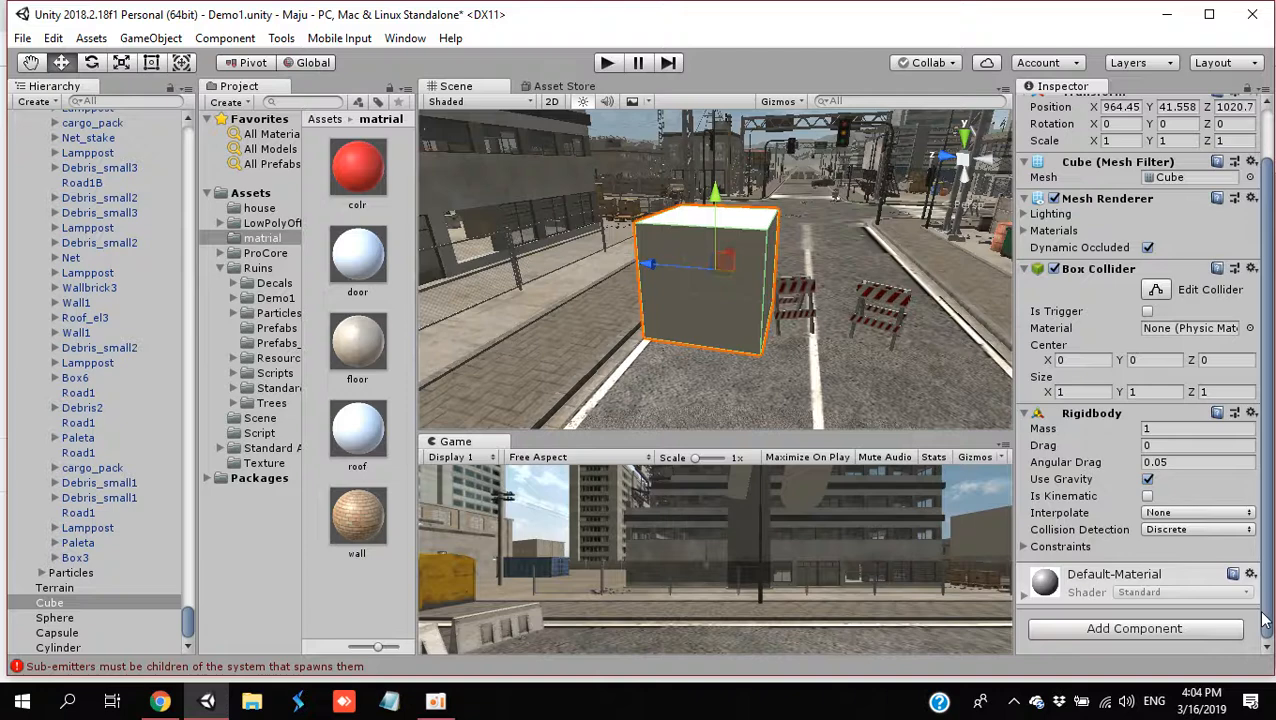
{"action": "left_click", "coordinate": [1178, 625]}
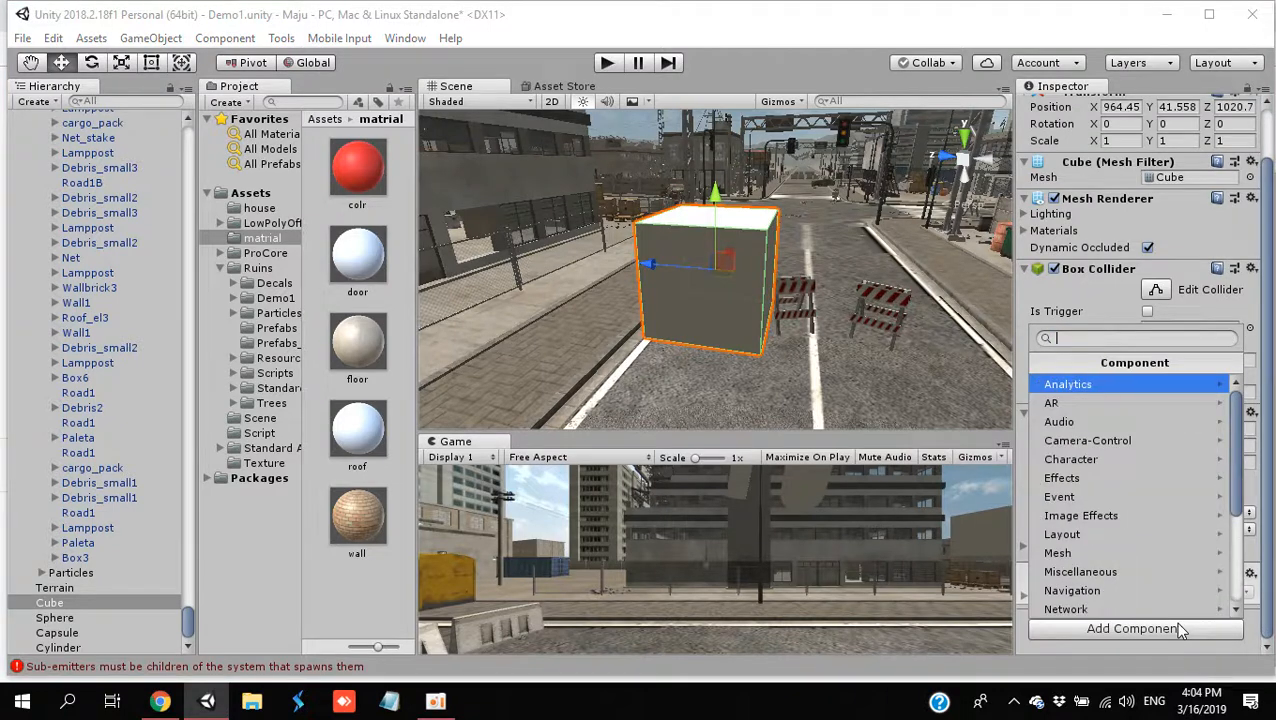
{"action": "type", "text": "lod"}
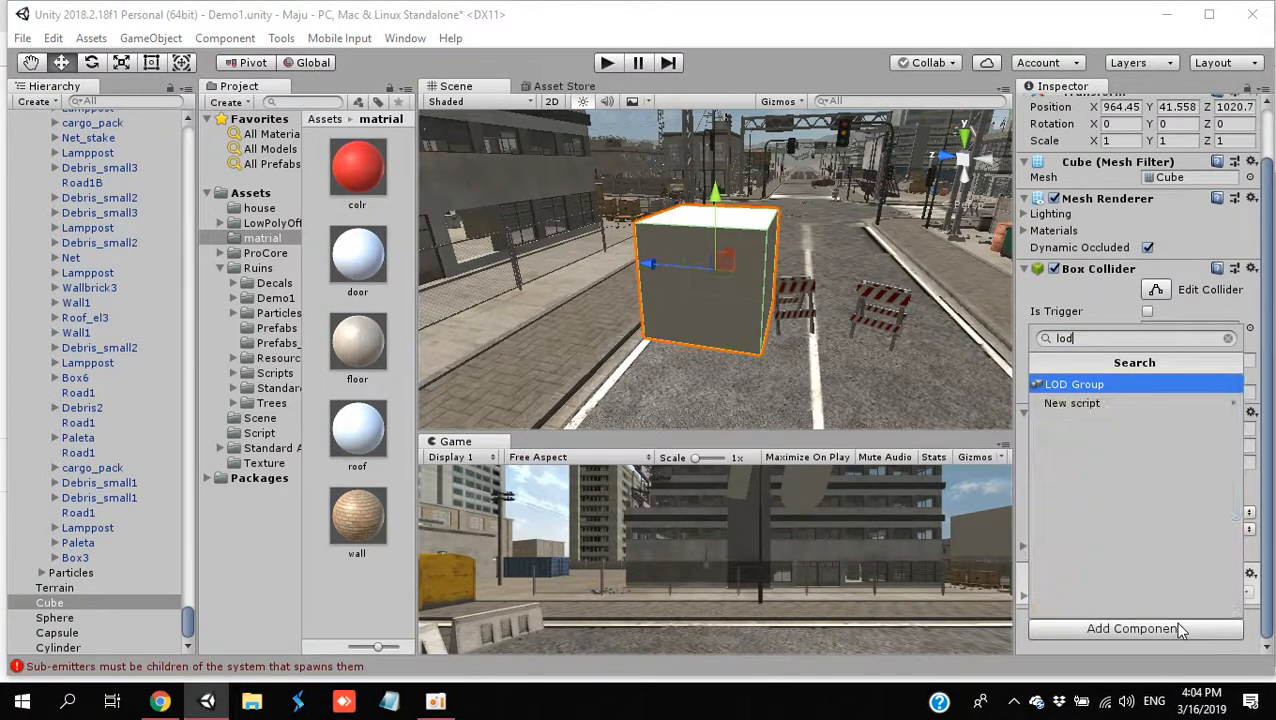
{"action": "key", "text": "Return"}
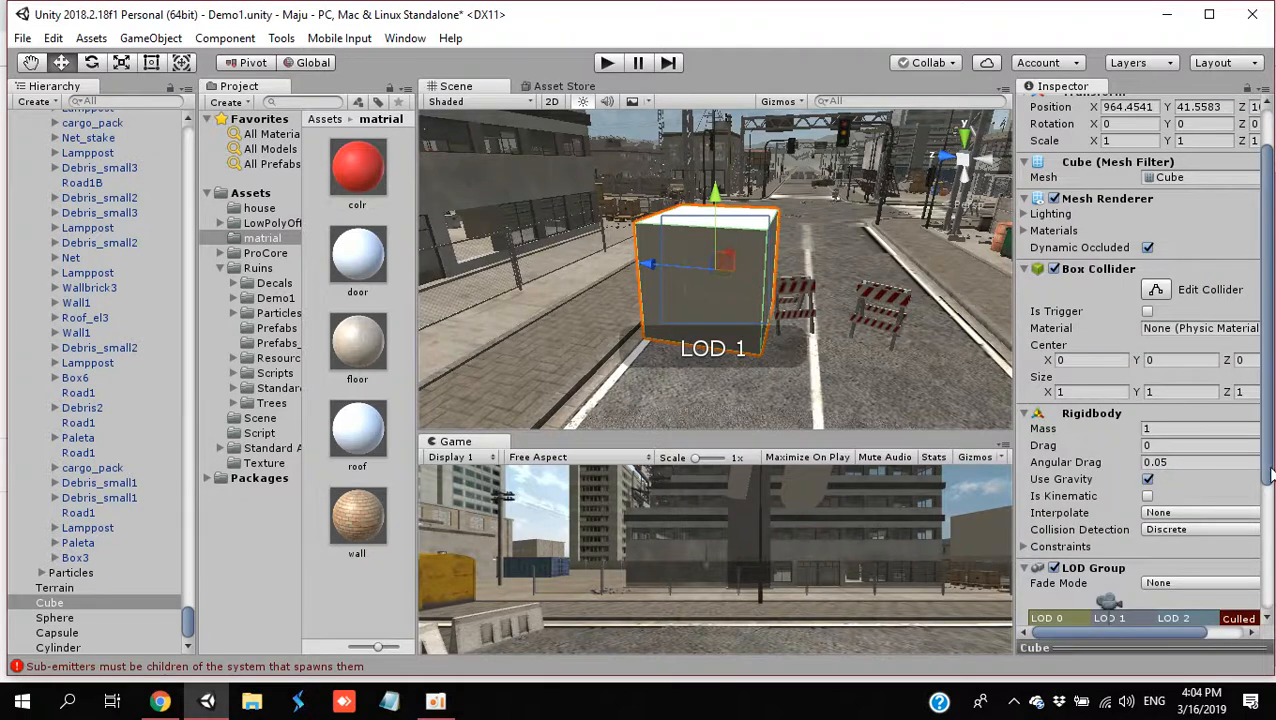
Step: Add the Cylinder as the LOD 0 renderer of the Cube's LOD Group, reparenting it under the Cube
{"action": "left_click_drag", "start_coordinate": [1270, 548], "coordinate": [1268, 610]}
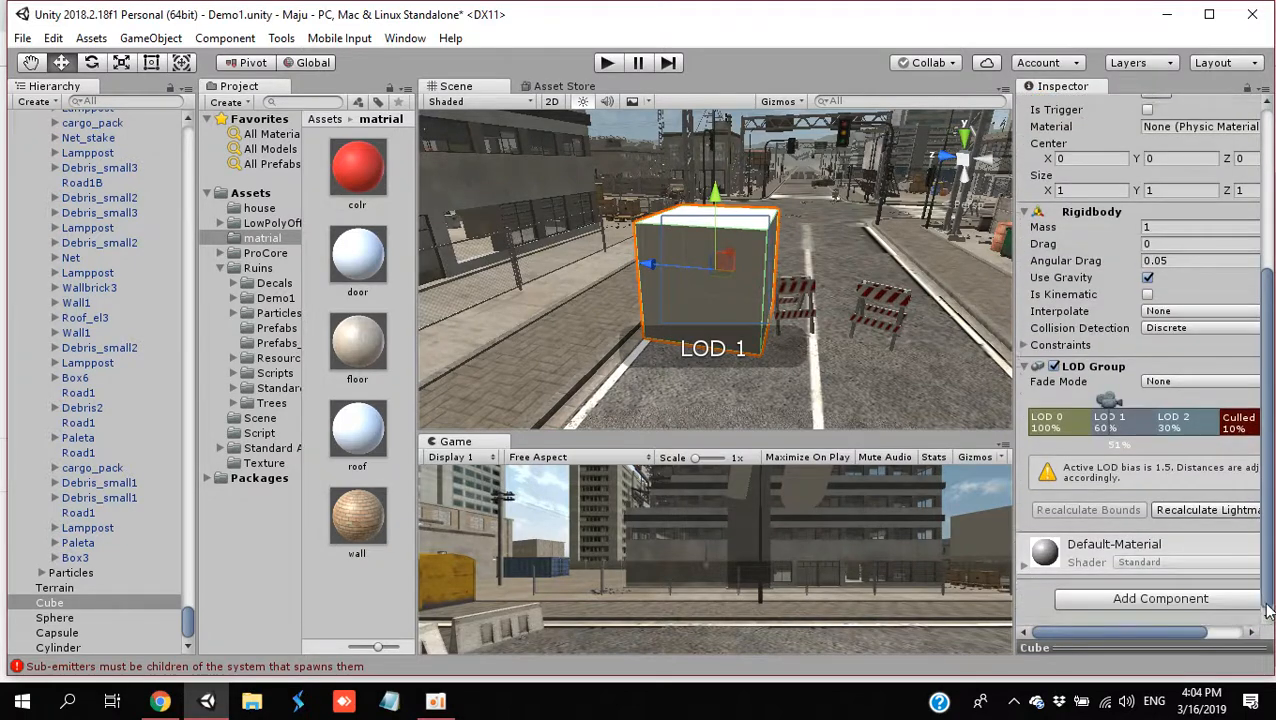
{"action": "left_click", "coordinate": [1078, 421]}
{"action": "left_click", "coordinate": [1063, 537]}
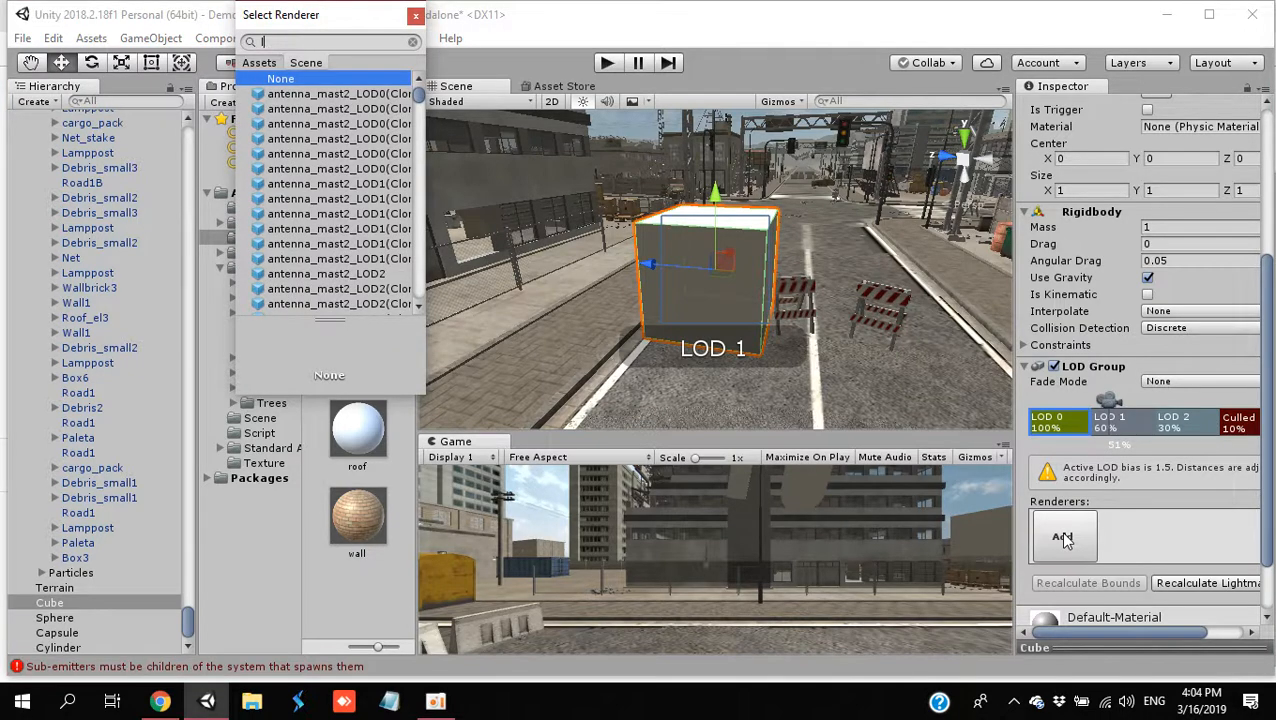
{"action": "type", "text": "cy"}
{"action": "key", "text": "Down"}
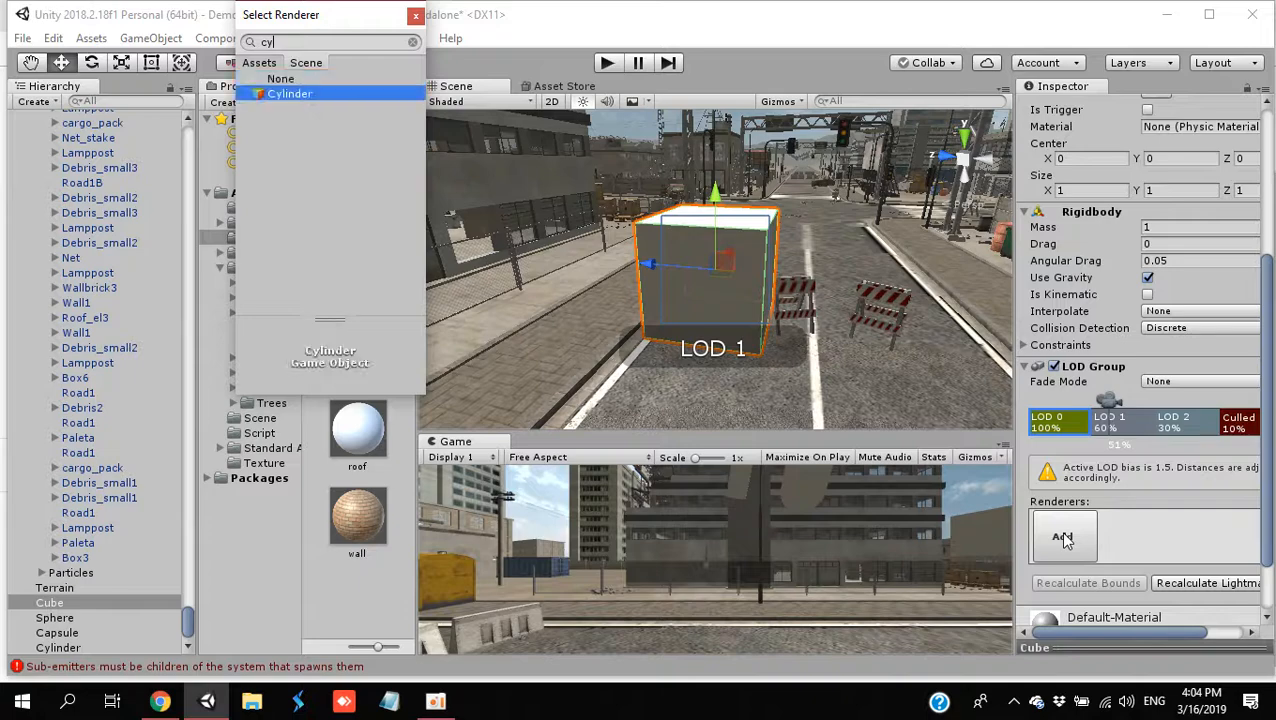
{"action": "key", "text": "Return"}
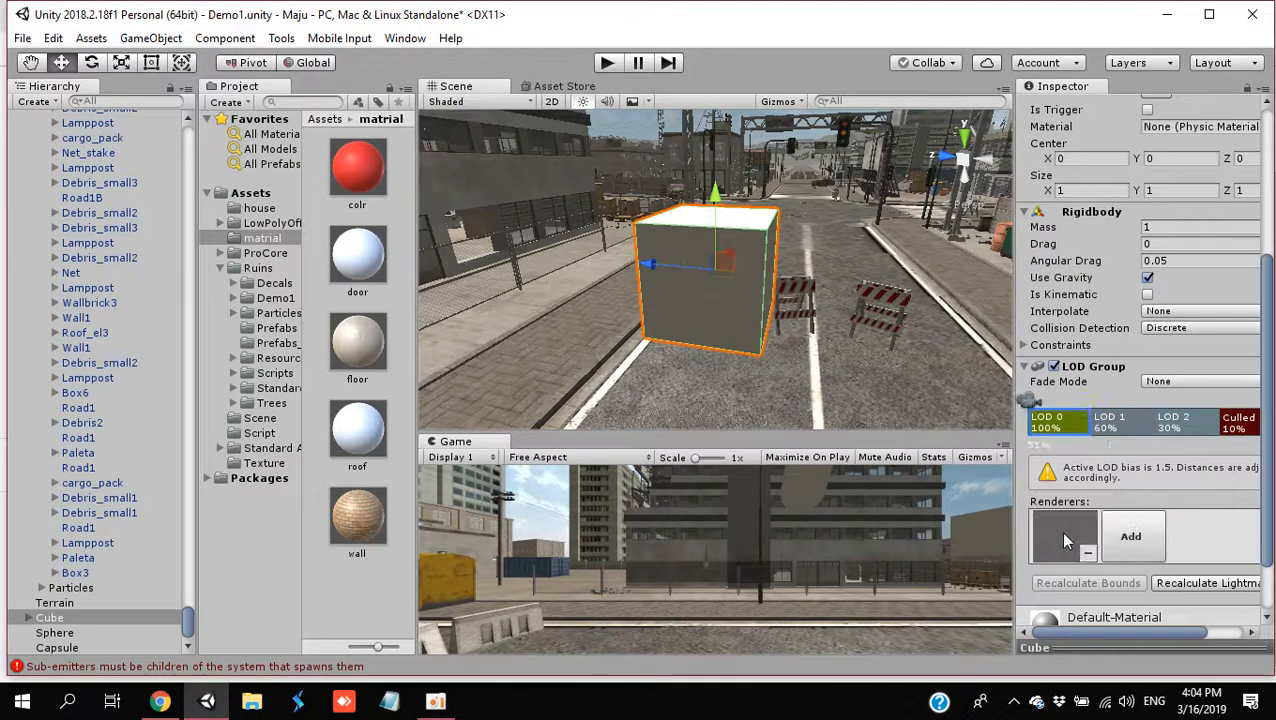
Step: Add an antenna_mast2_LOD0(Clone) object as the Cube's LOD 1 renderer and accept reparenting it
{"action": "left_click", "coordinate": [1131, 421]}
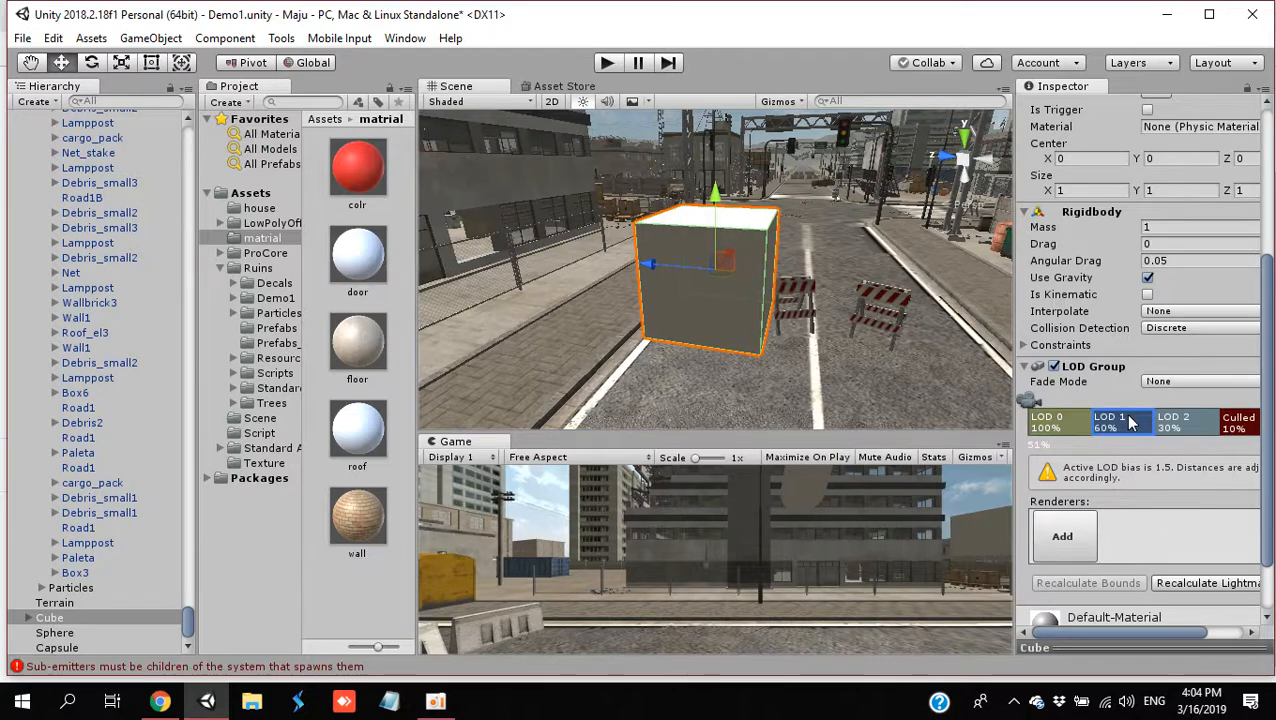
{"action": "left_click", "coordinate": [1064, 538]}
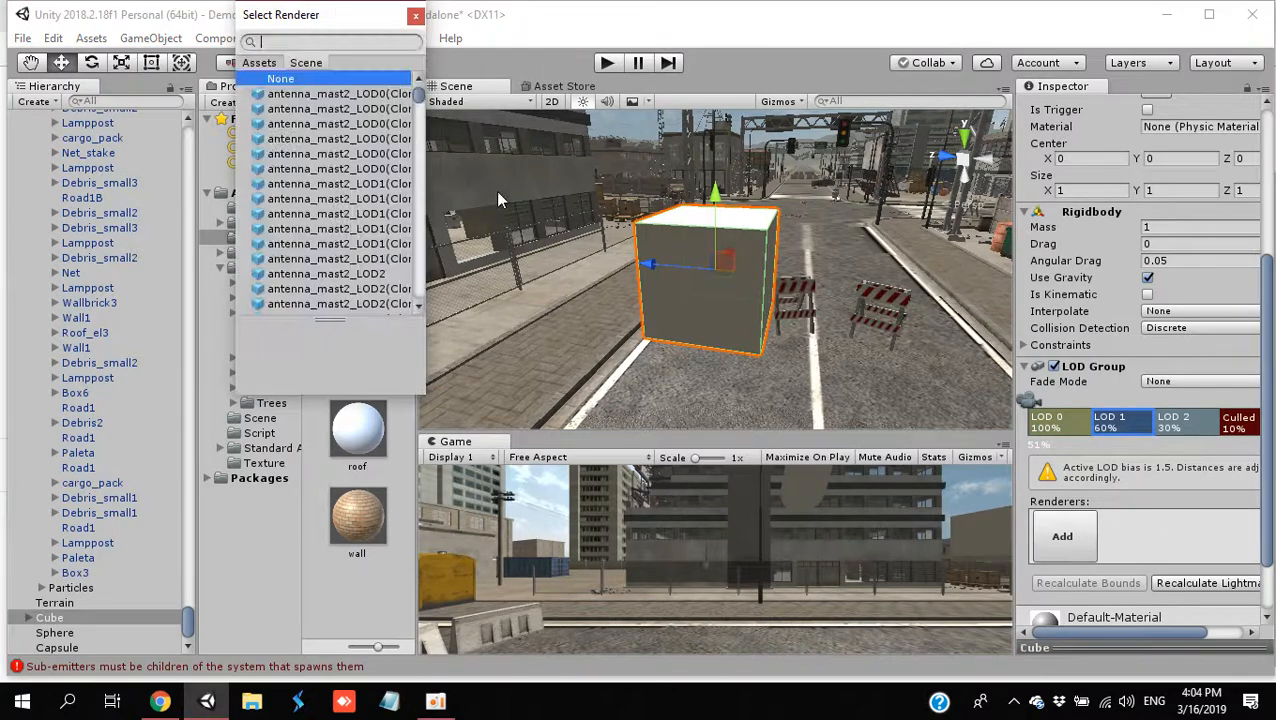
{"action": "left_click", "coordinate": [322, 170]}
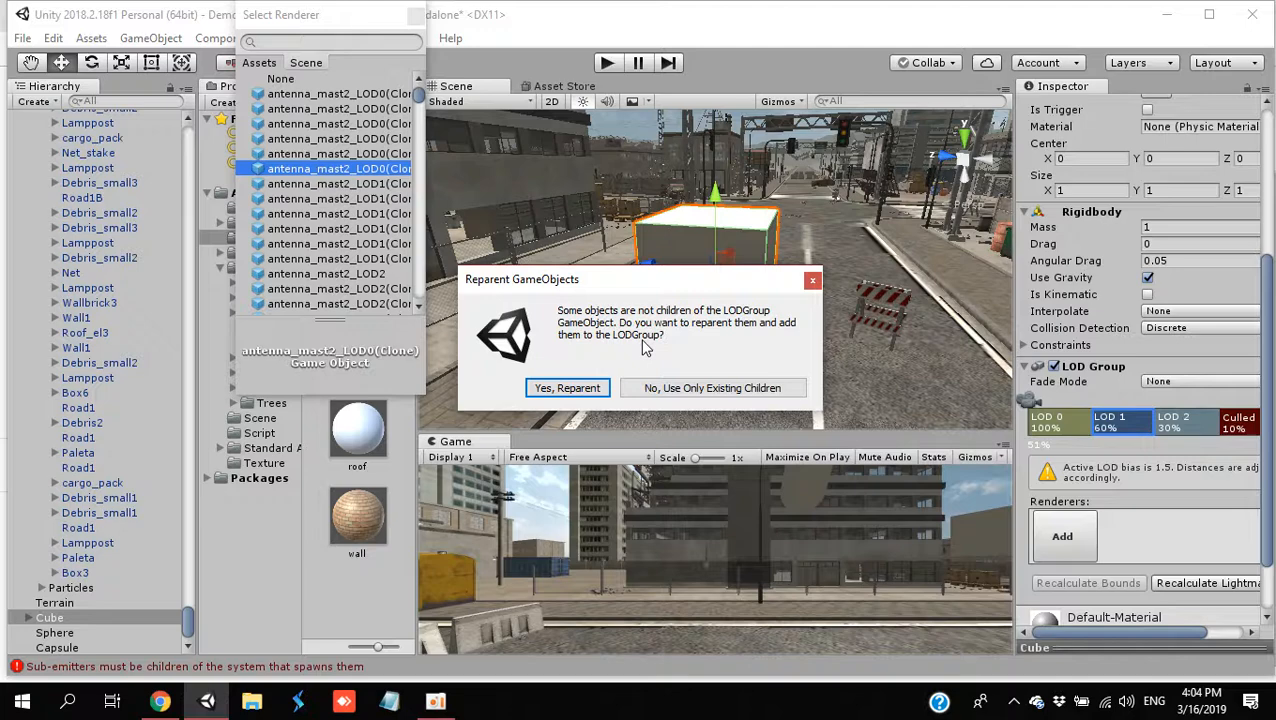
{"action": "left_click", "coordinate": [572, 389]}
Step: Add an antenna_mast2_LOD1(Clone) object as the Cube's LOD 2 renderer and accept reparenting it
{"action": "left_click", "coordinate": [1178, 424]}
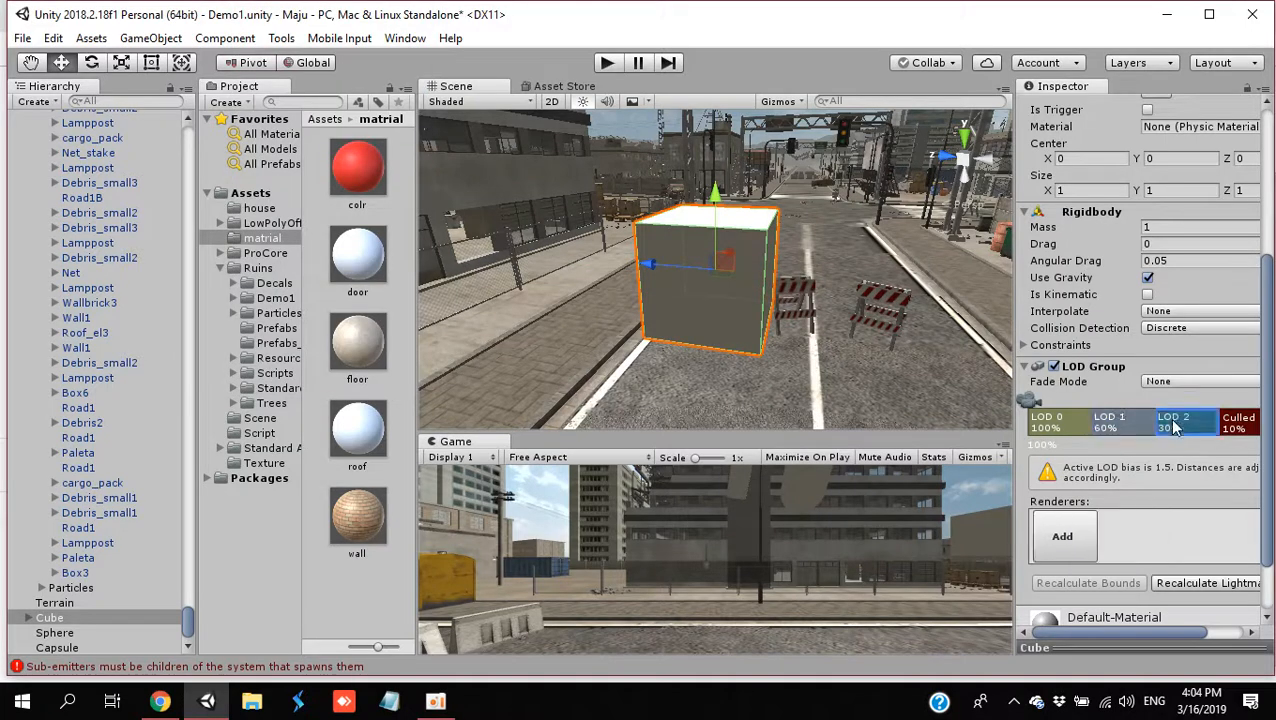
{"action": "left_click", "coordinate": [1066, 542]}
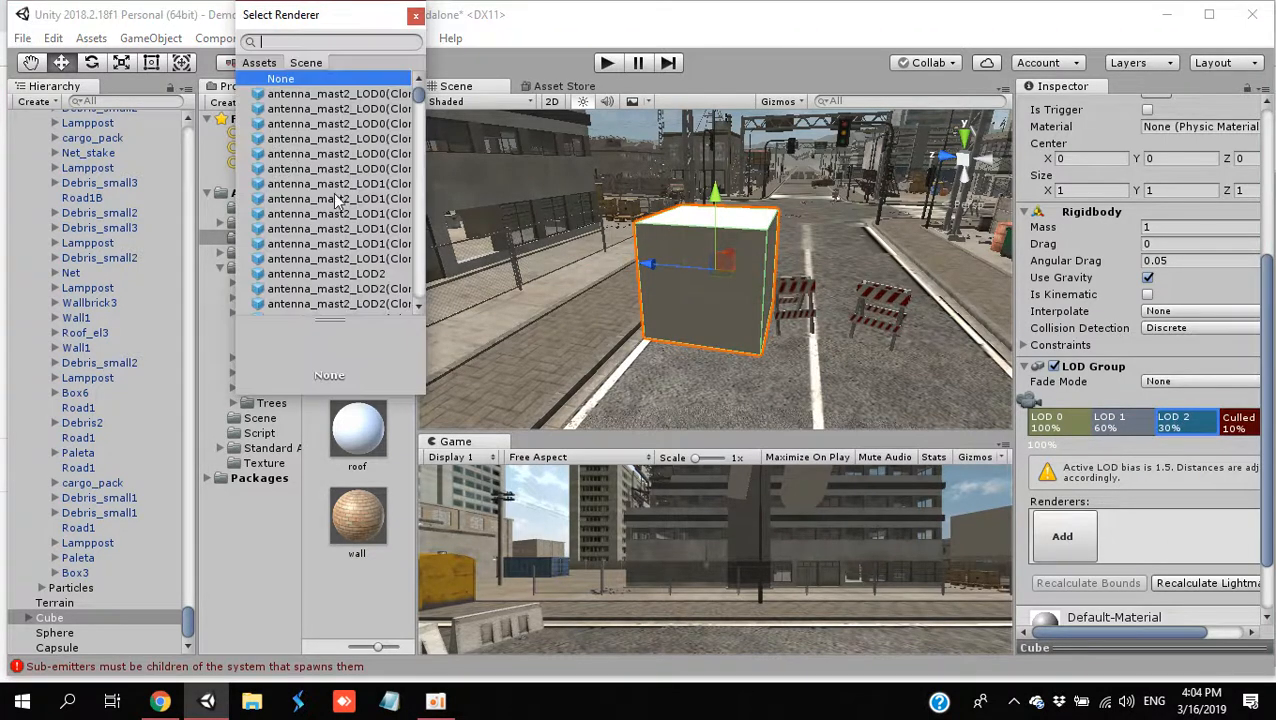
{"action": "left_click", "coordinate": [336, 199]}
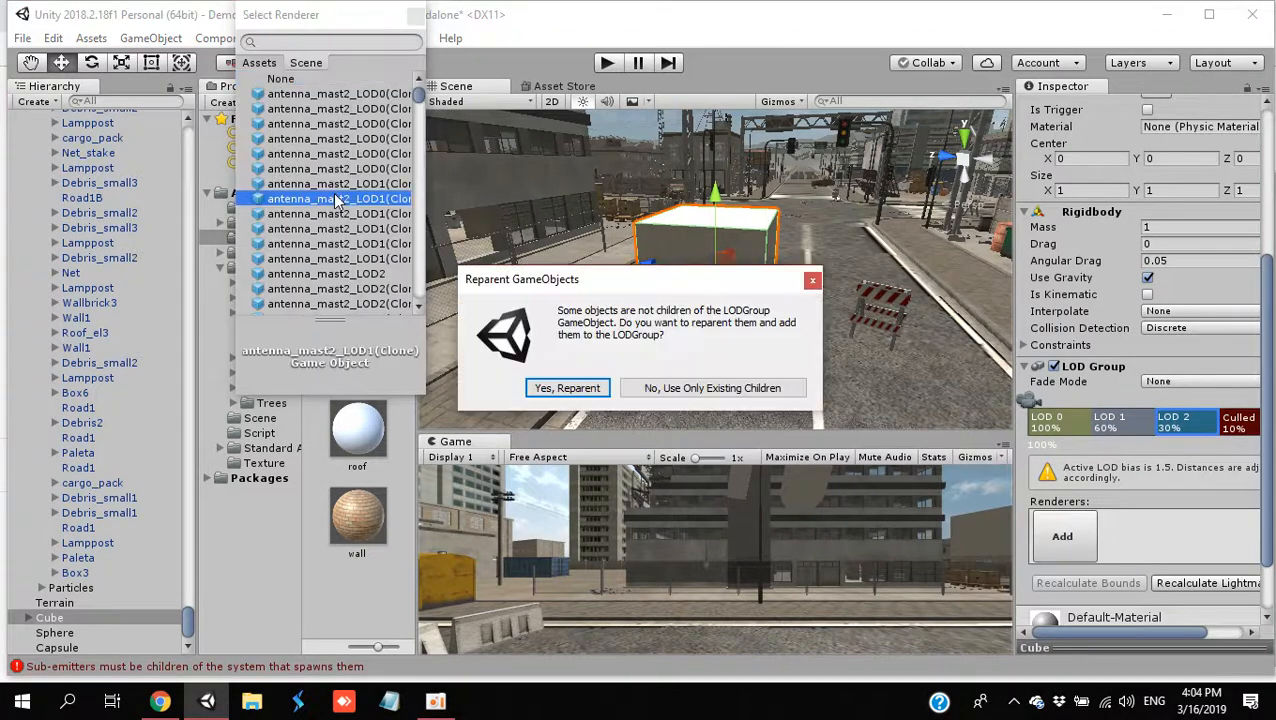
{"action": "left_click", "coordinate": [567, 388]}
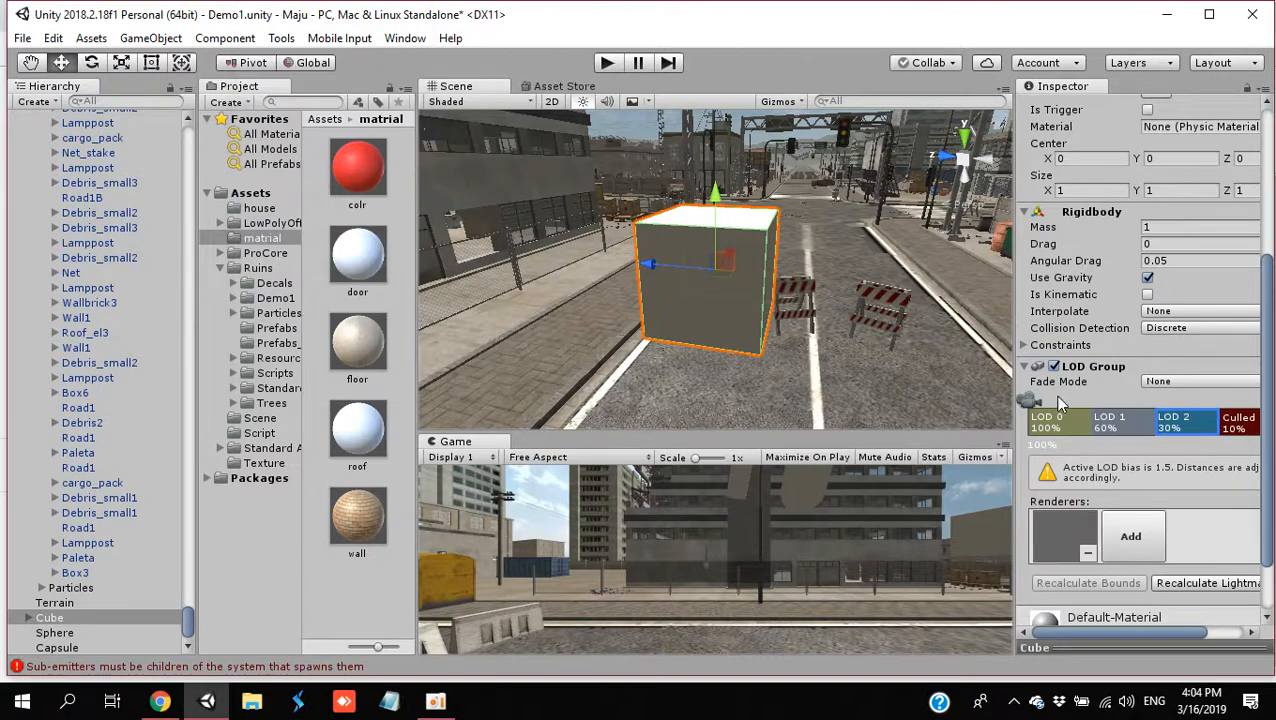
Step: Preview the Cube's LOD 0 and LOD 1 renderers by moving the LOD Group camera between the levels
{"action": "left_click_drag", "start_coordinate": [1060, 402], "coordinate": [1024, 434]}
{"action": "right_click_drag", "start_coordinate": [744, 369], "coordinate": [828, 208]}
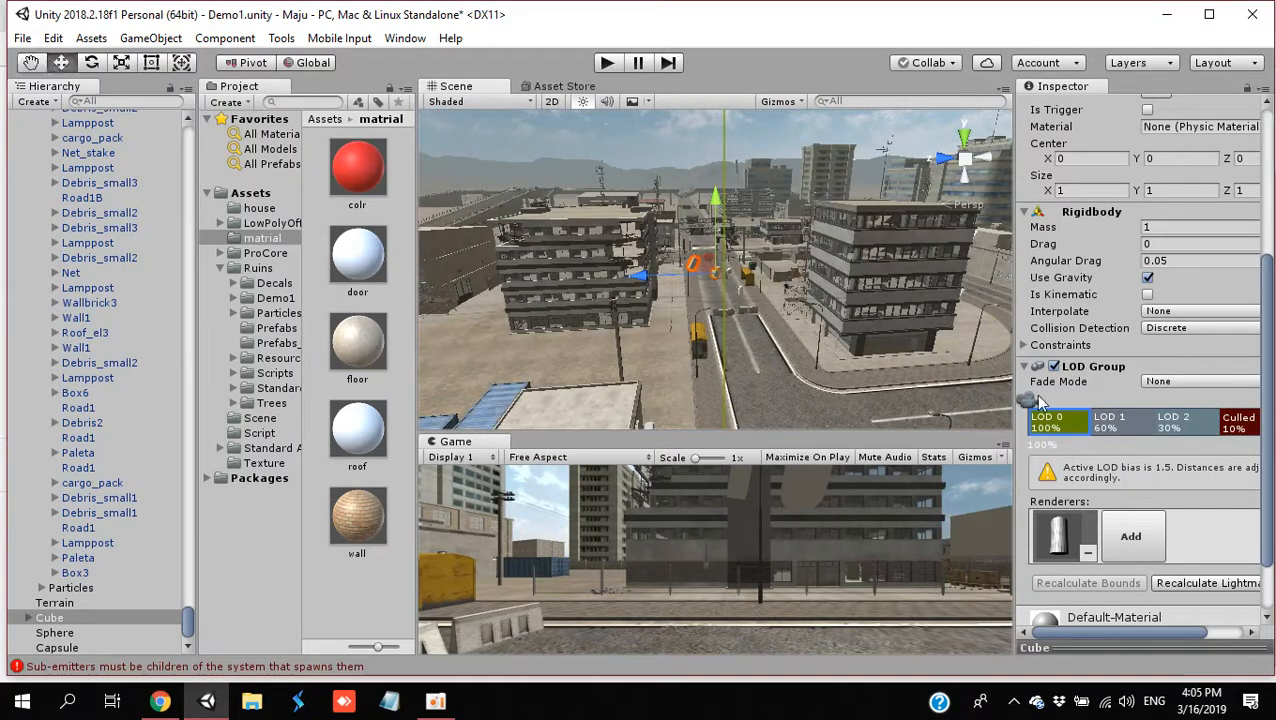
{"action": "mouse_move", "coordinate": [1030, 400]}
{"action": "left_mouse_down"}
{"action": "mouse_move", "coordinate": [1138, 418]}
{"action": "mouse_move", "coordinate": [1068, 412]}
{"action": "mouse_move", "coordinate": [1103, 413]}
{"action": "left_mouse_up"}
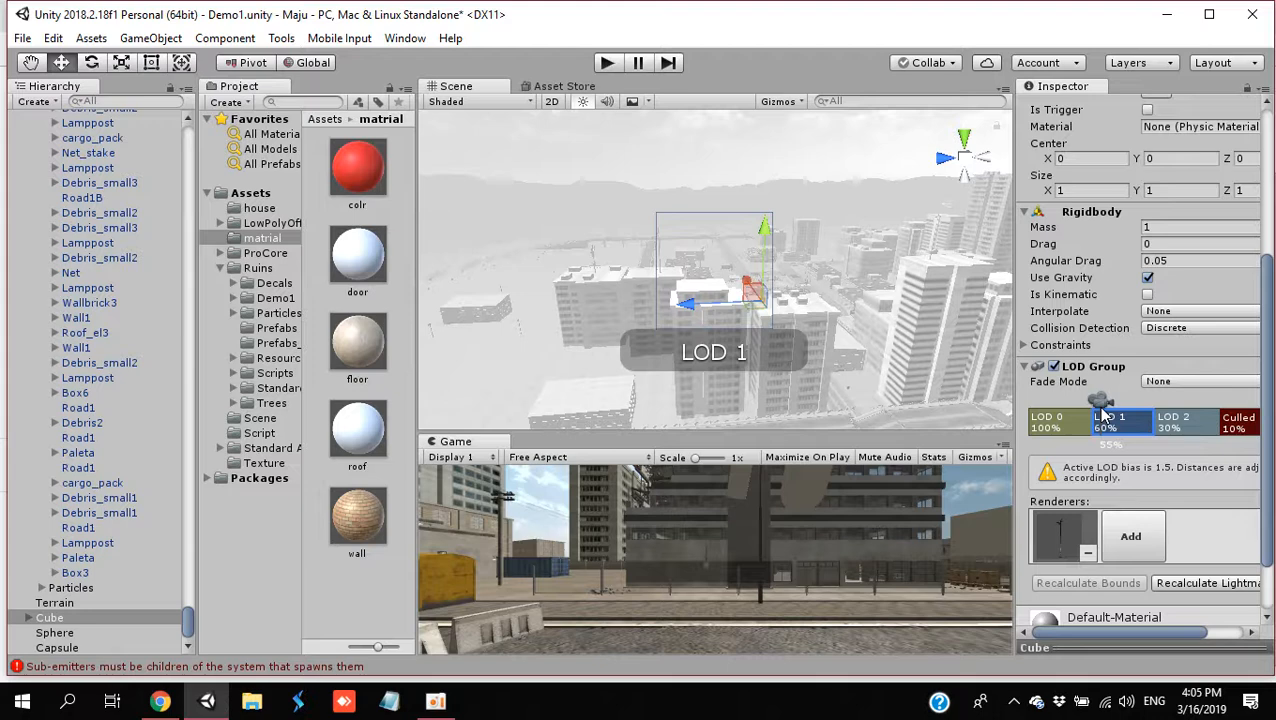
{"action": "mouse_move", "coordinate": [1103, 413]}
{"action": "left_mouse_down"}
{"action": "mouse_move", "coordinate": [1200, 411]}
{"action": "mouse_move", "coordinate": [1233, 425]}
{"action": "mouse_move", "coordinate": [1054, 398]}
{"action": "left_mouse_up"}
Step: Find the yellow Bus_stop beside the road and deactivate its LOD0, LOD1 and LOD2 child objects together
{"action": "mouse_move", "coordinate": [832, 343]}
{"action": "right_mouse_down"}
{"action": "mouse_move", "coordinate": [605, 396]}
{"action": "mouse_move", "coordinate": [1045, 379]}
{"action": "mouse_move", "coordinate": [1087, 389]}
{"action": "mouse_move", "coordinate": [827, 428]}
{"action": "mouse_move", "coordinate": [950, 412]}
{"action": "mouse_move", "coordinate": [925, 402]}
{"action": "mouse_move", "coordinate": [883, 418]}
{"action": "mouse_move", "coordinate": [791, 312]}
{"action": "mouse_move", "coordinate": [884, 352]}
{"action": "right_mouse_up"}
{"action": "key", "text": "w"}
{"action": "key", "text": "w"}
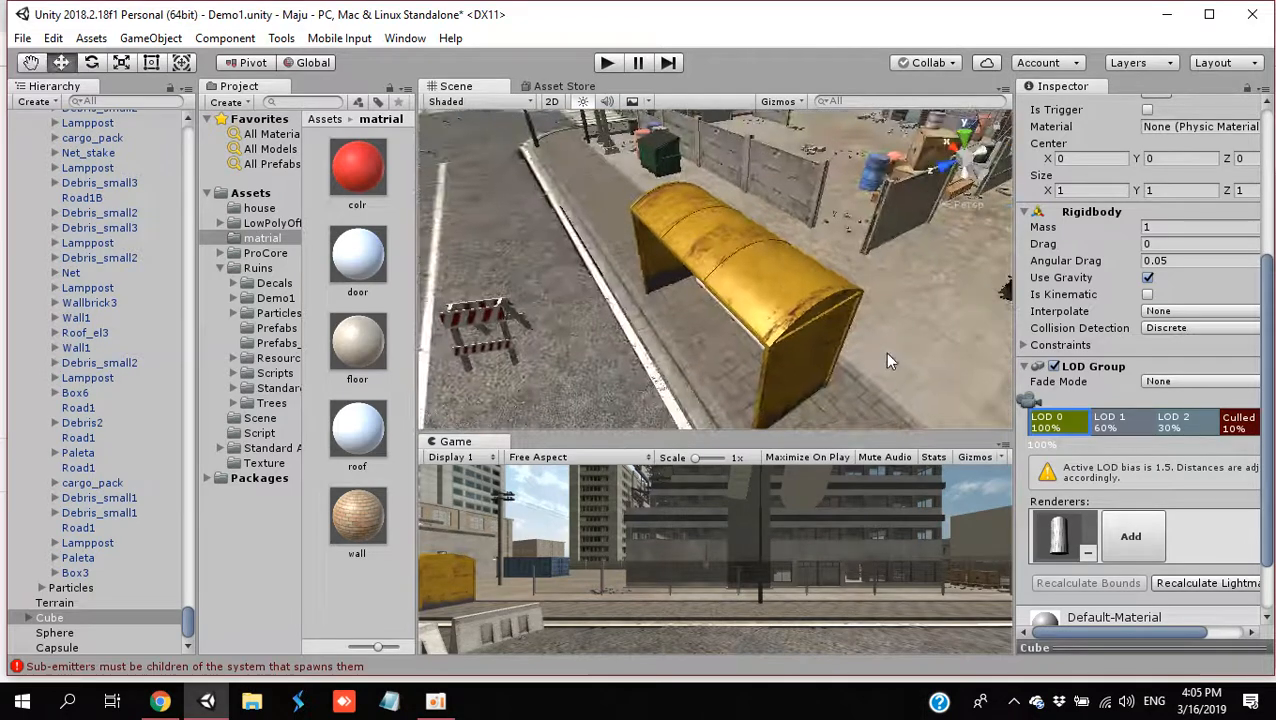
{"action": "left_click", "coordinate": [757, 296]}
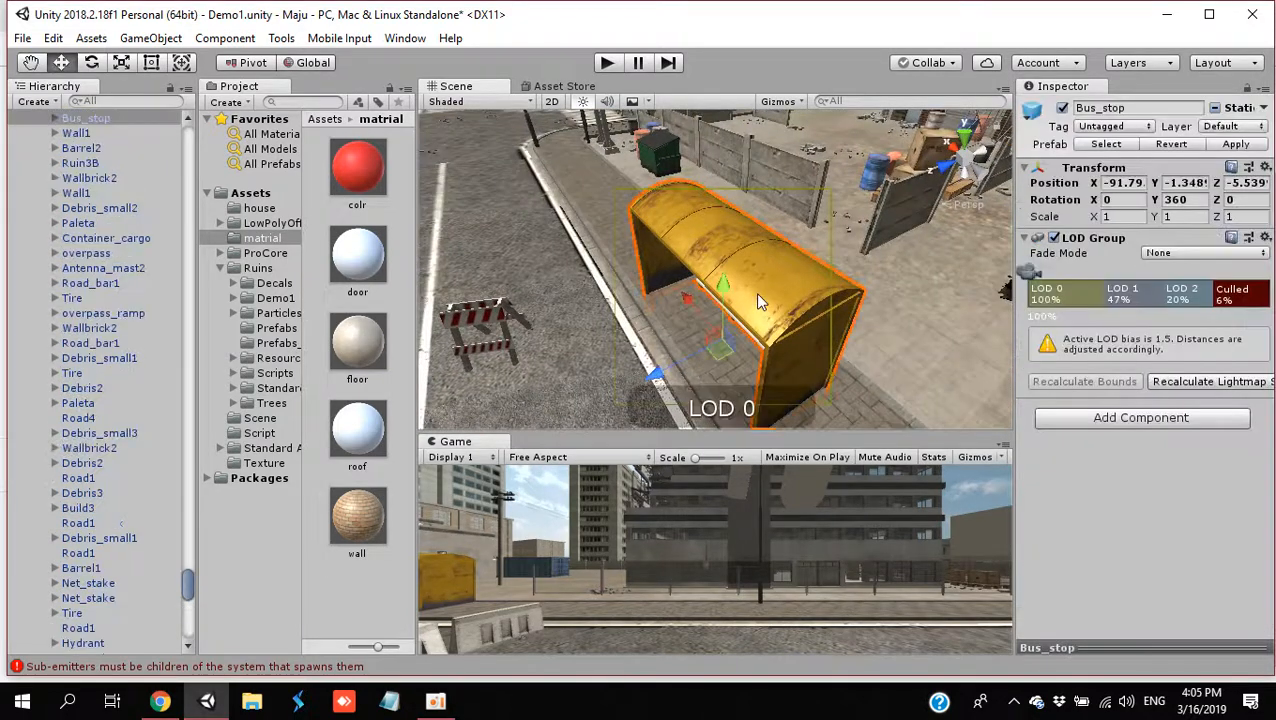
{"action": "left_click", "coordinate": [55, 118]}
{"action": "left_click", "coordinate": [100, 133]}
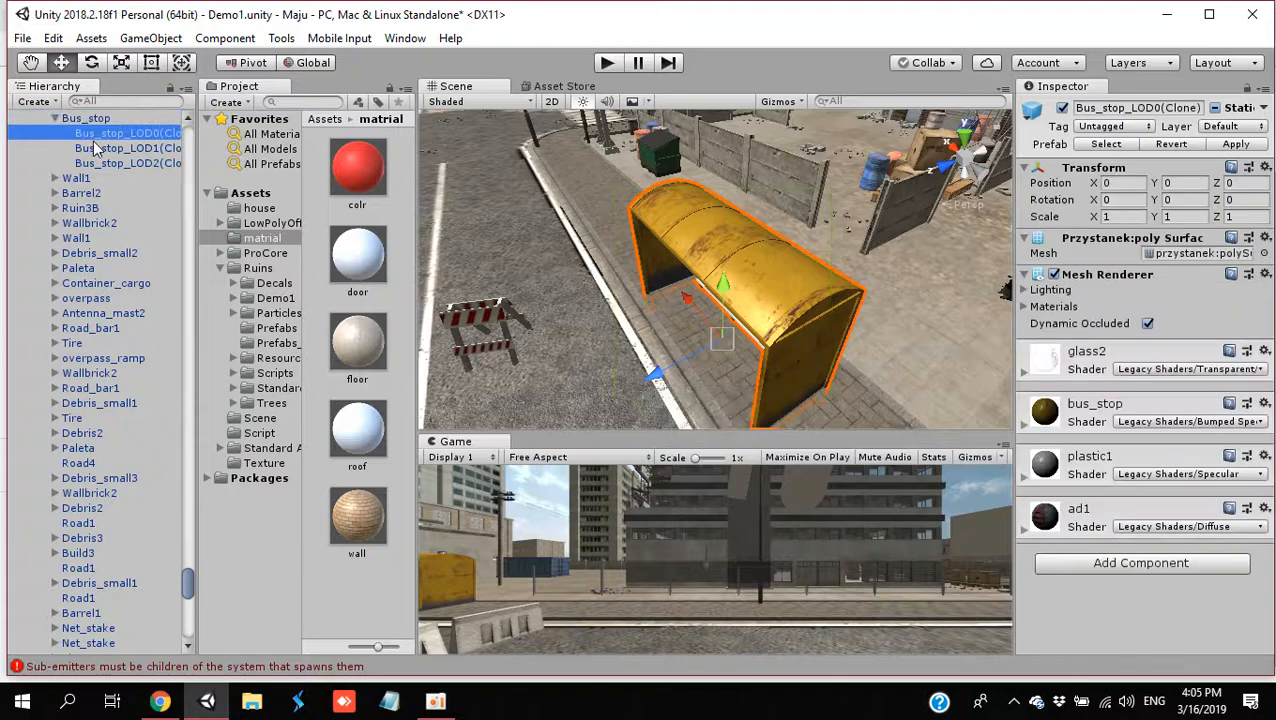
{"action": "left_click", "coordinate": [110, 163], "text": "shift"}
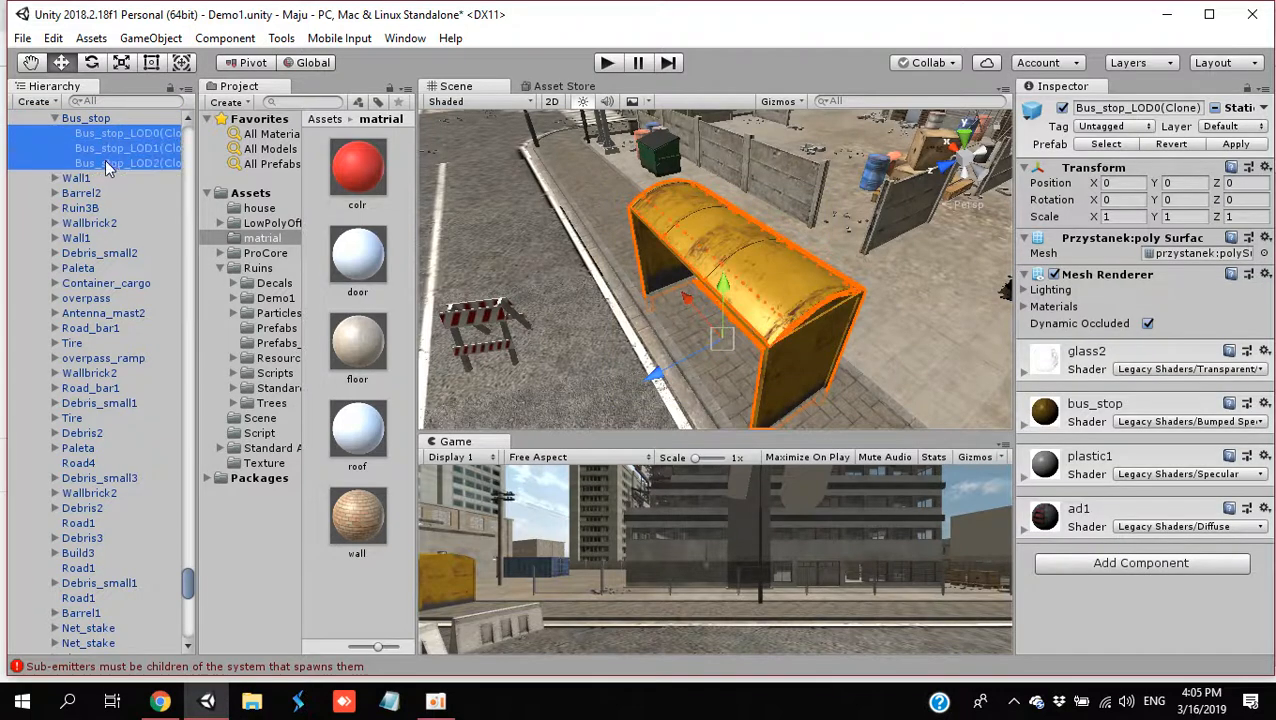
{"action": "left_click", "coordinate": [1062, 109]}
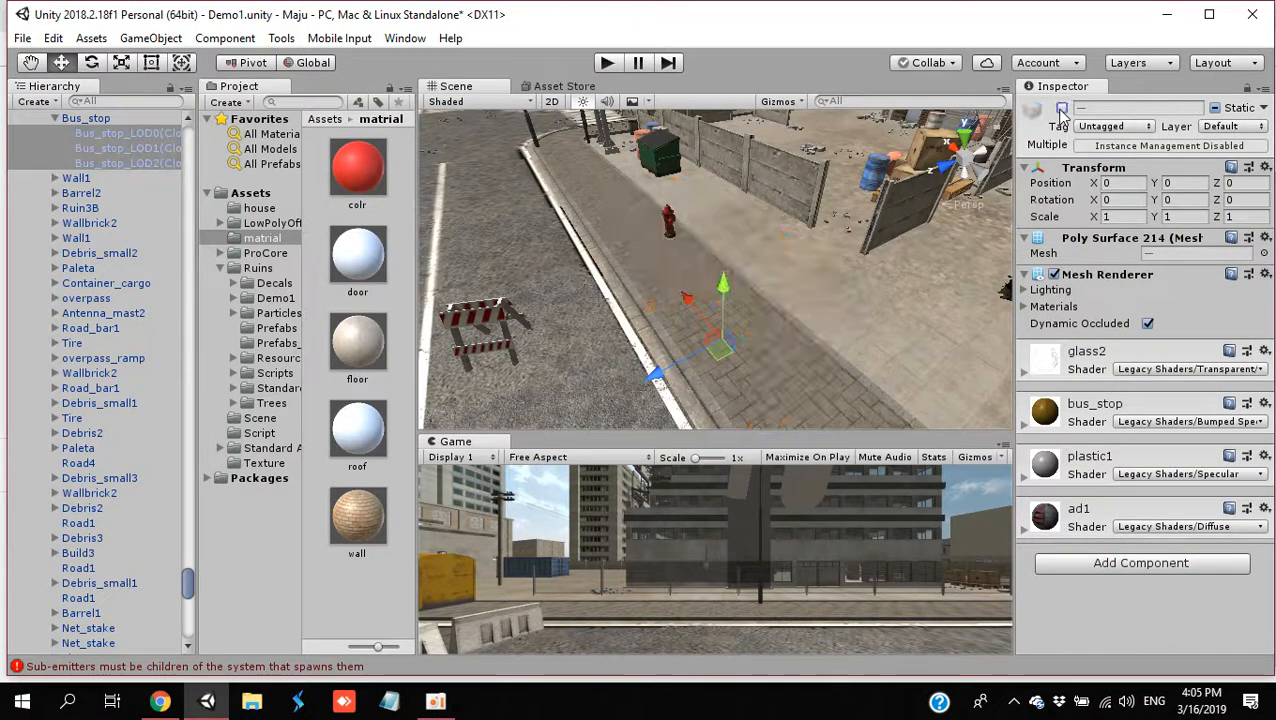
Step: Activate Bus_stop_LOD0 alone to view its mesh, deactivate it again, and activate Bus_stop_LOD1 instead
{"action": "left_click", "coordinate": [165, 133]}
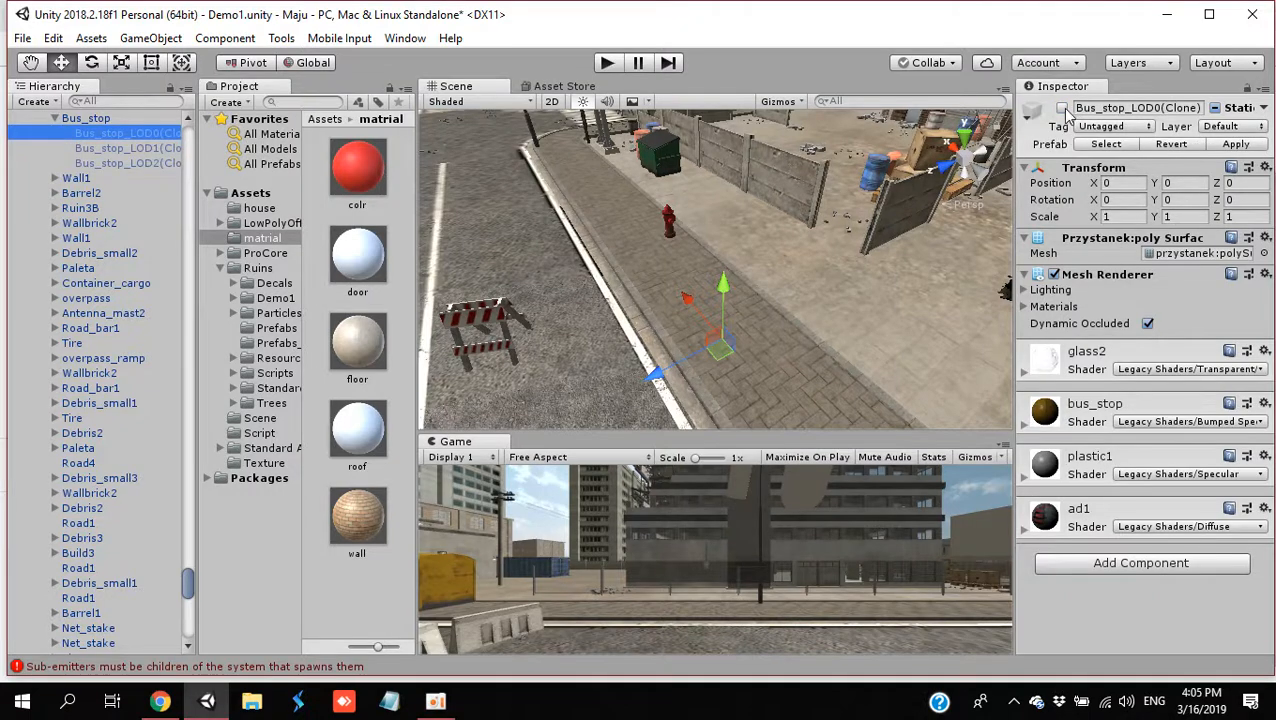
{"action": "left_click", "coordinate": [1062, 108]}
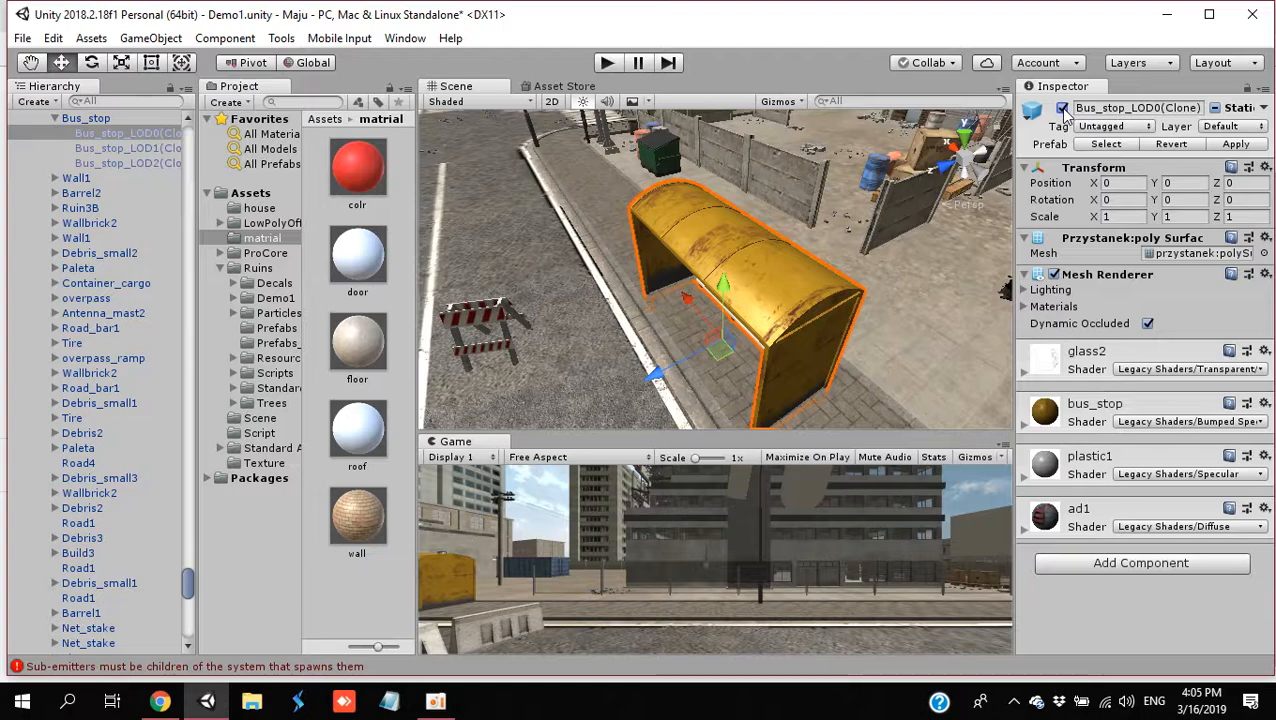
{"action": "left_click", "coordinate": [1062, 108]}
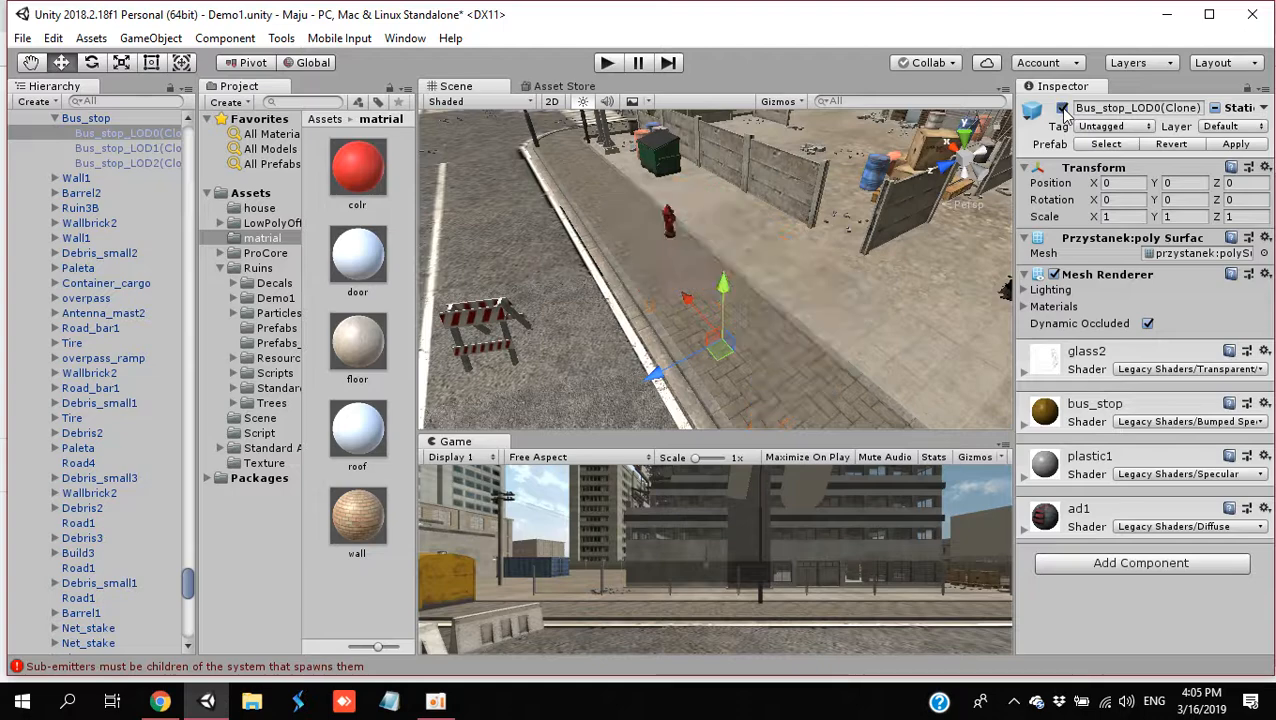
{"action": "left_click", "coordinate": [160, 149]}
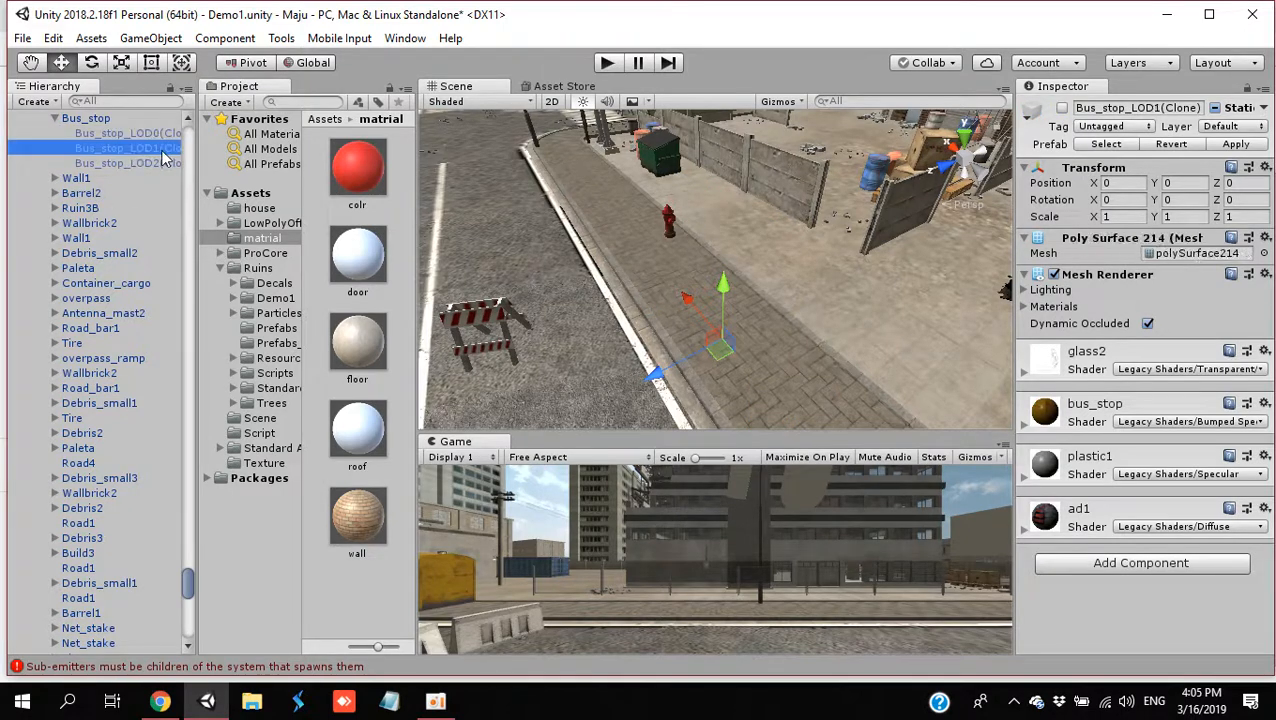
{"action": "left_click", "coordinate": [1062, 108]}
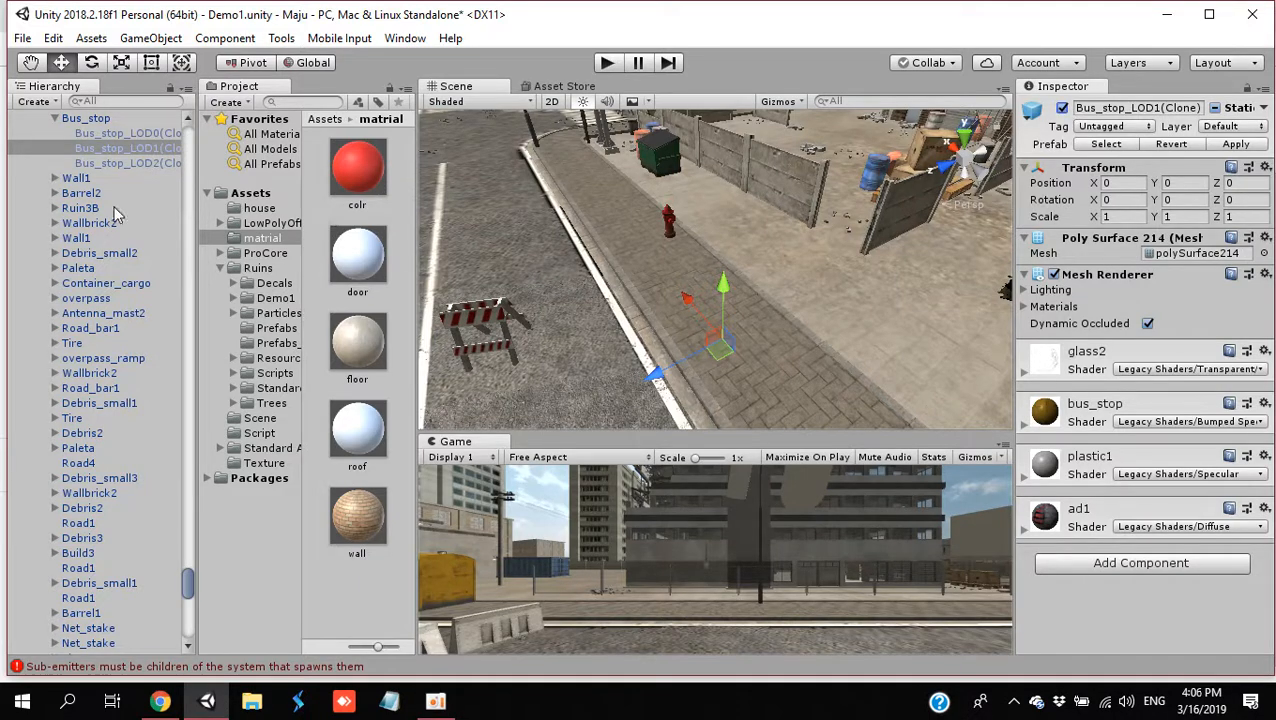
Step: Activate the Bus_stop_LOD2 child object and disable the LOD Group component on its parent Bus_stop
{"action": "left_click", "coordinate": [150, 164]}
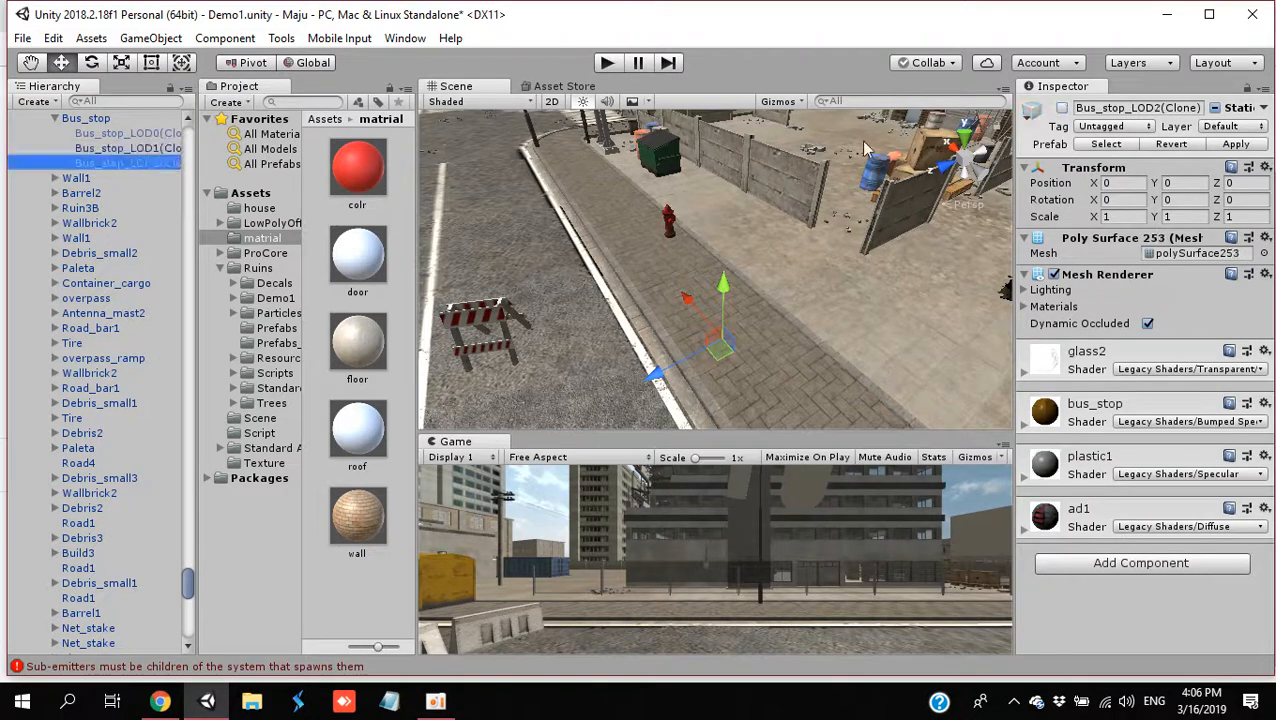
{"action": "left_click", "coordinate": [1062, 108]}
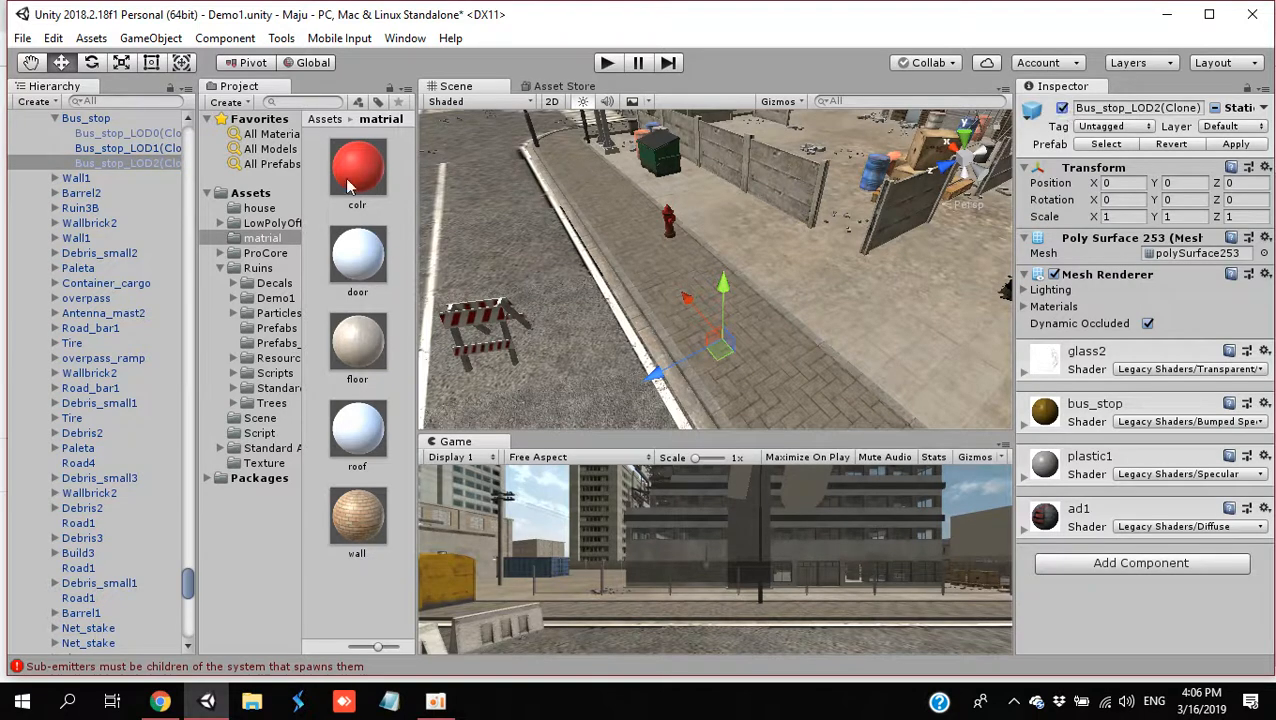
{"action": "left_click", "coordinate": [86, 118]}
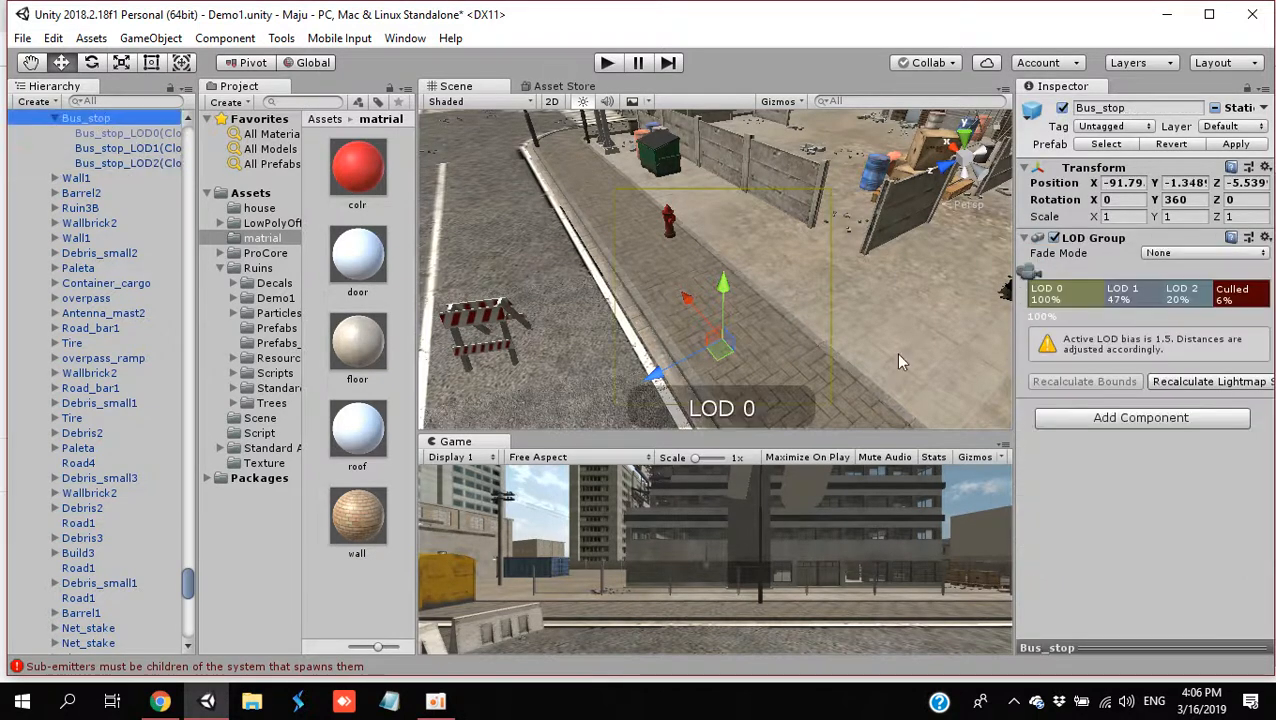
{"action": "left_click", "coordinate": [1053, 238]}
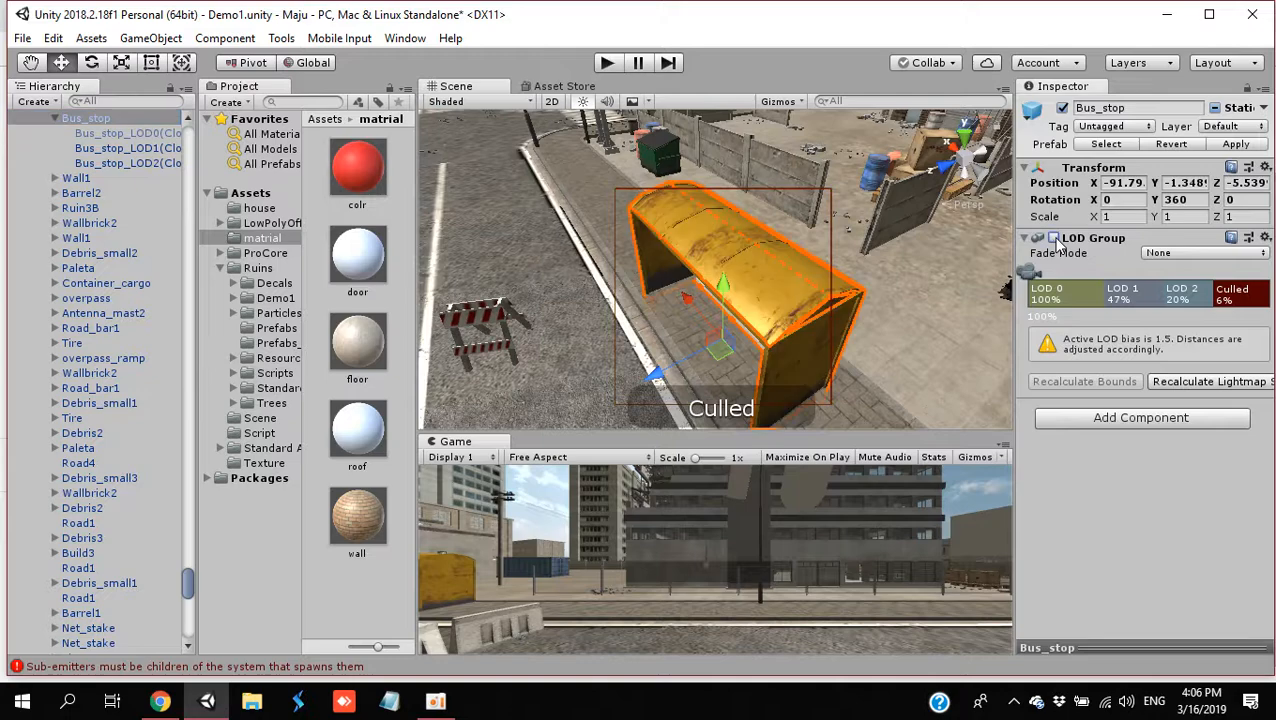
Step: Deactivate Bus_stop_LOD2, activate Bus_stop_LOD0 and move it toward the road to a Z position of about 2.33
{"action": "left_click", "coordinate": [158, 148]}
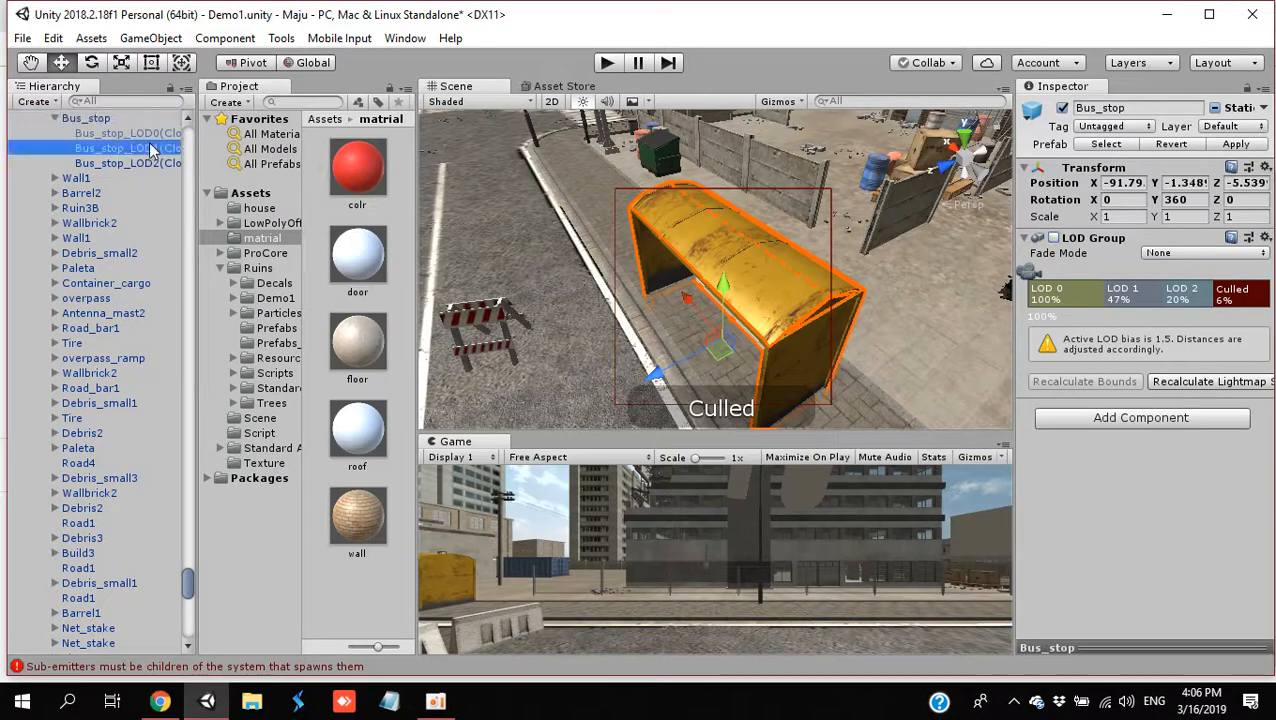
{"action": "left_click", "coordinate": [148, 164]}
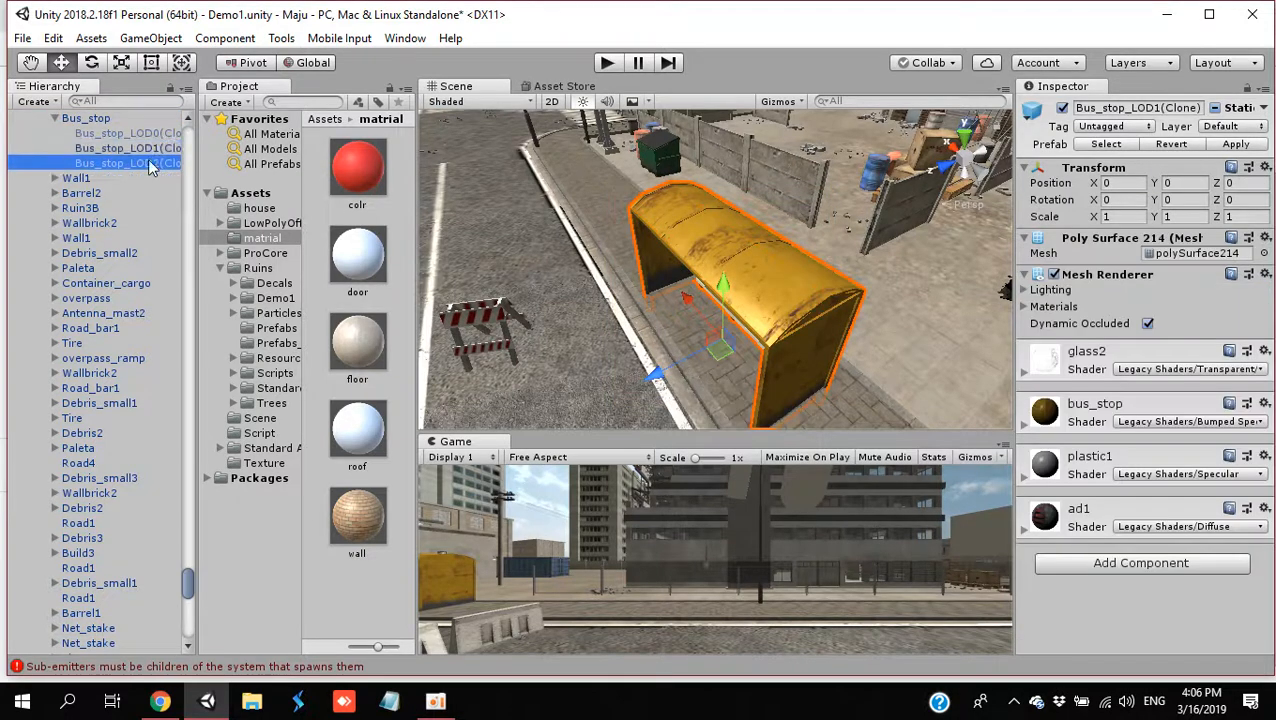
{"action": "left_click", "coordinate": [1062, 108]}
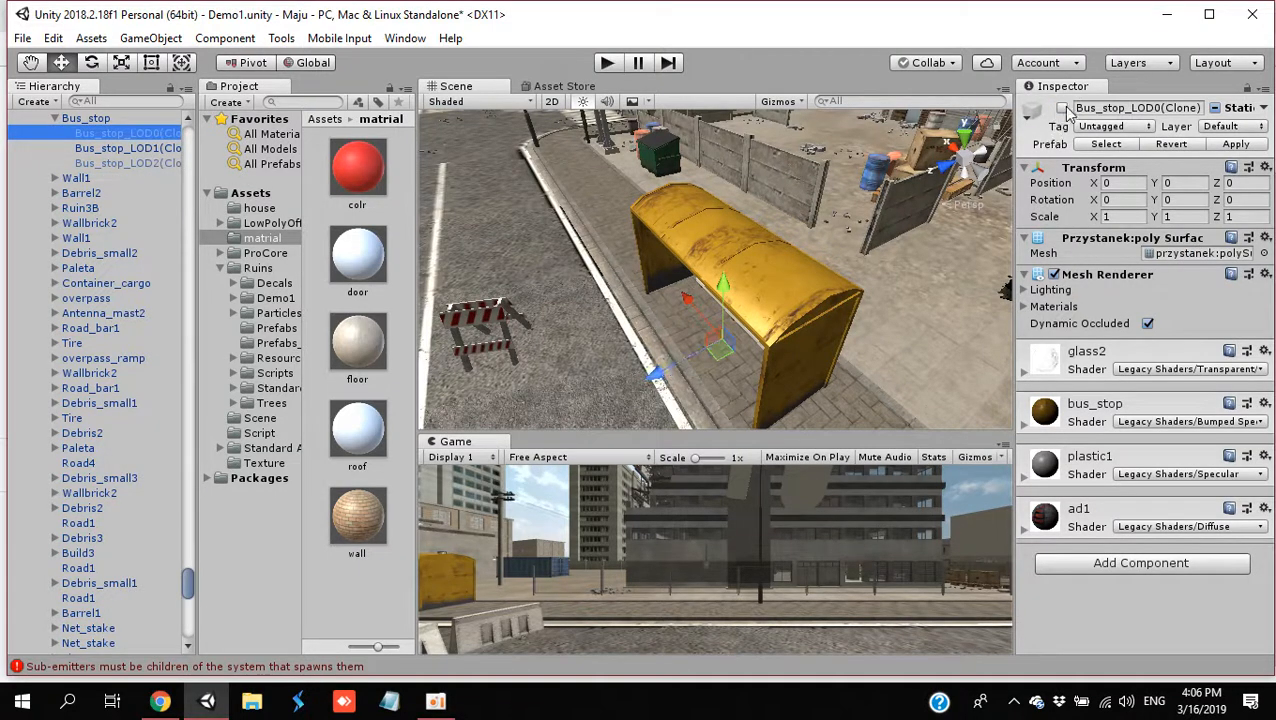
{"action": "left_click", "coordinate": [1063, 107]}
{"action": "left_click_drag", "start_coordinate": [660, 368], "coordinate": [610, 410]}
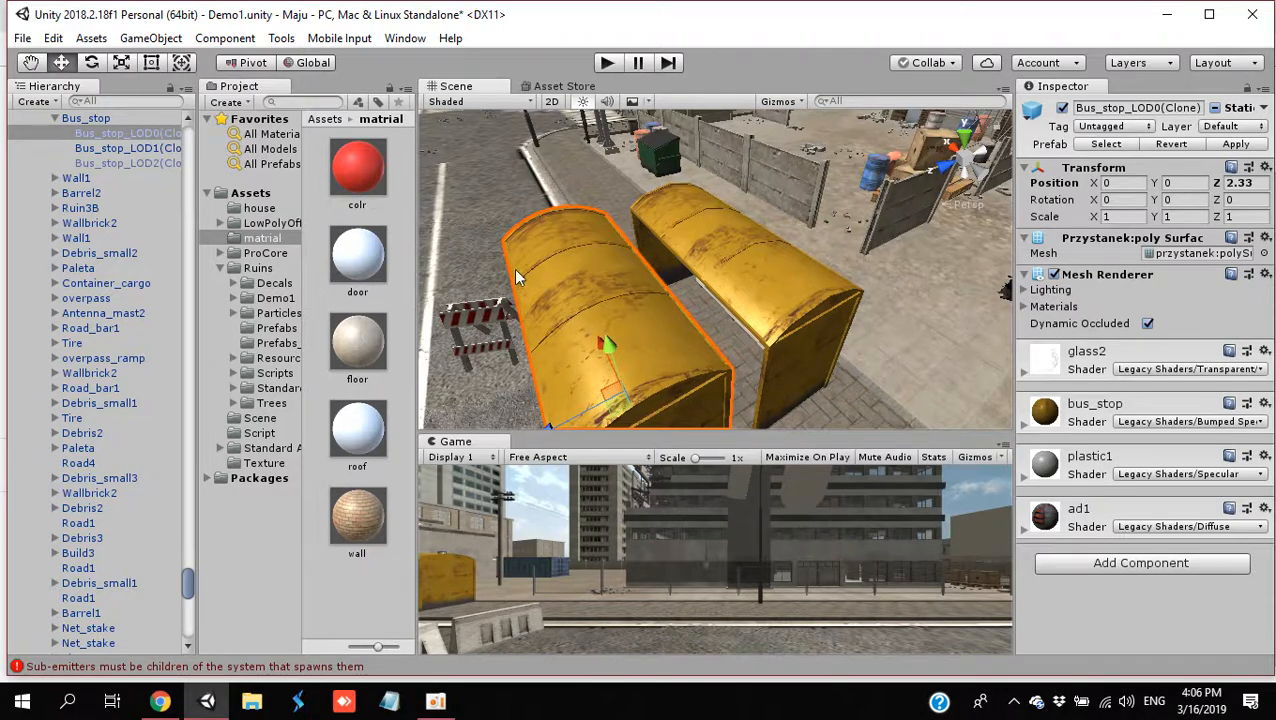
Step: Activate Bus_stop_LOD2 and move it away from the road to a Z position of about -3.2 for comparison
{"action": "left_click", "coordinate": [172, 163]}
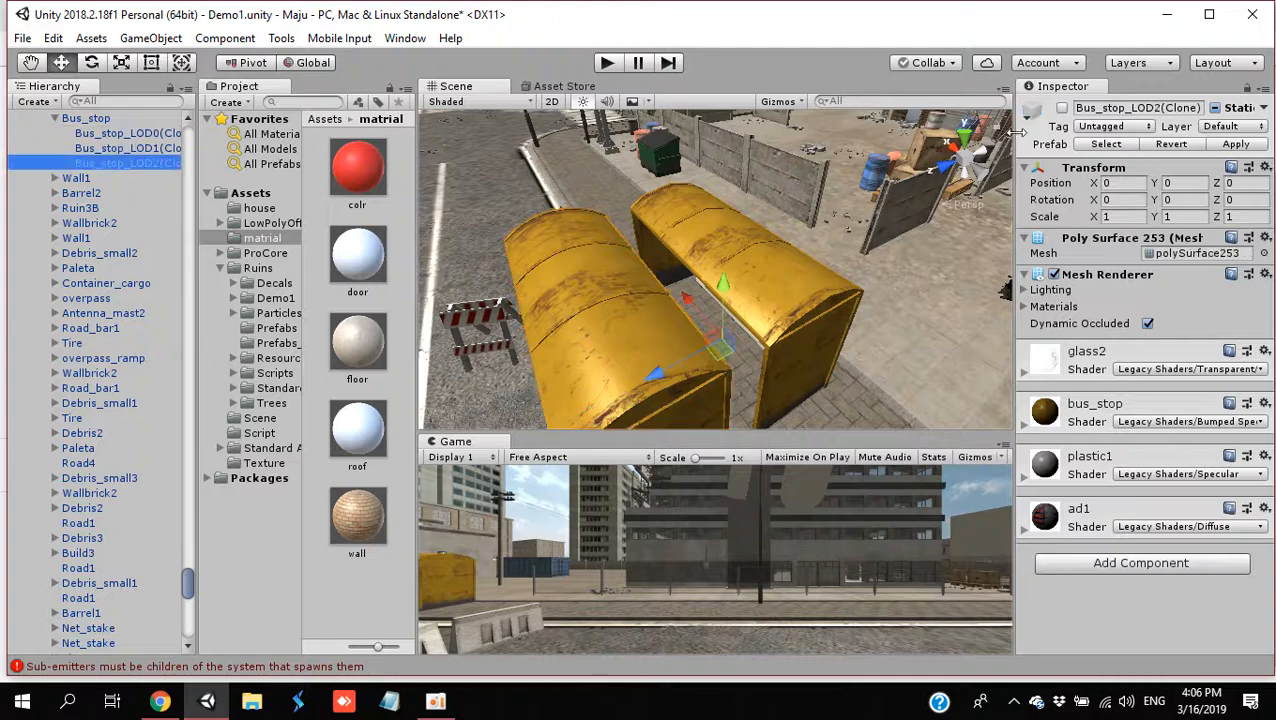
{"action": "left_click", "coordinate": [705, 262]}
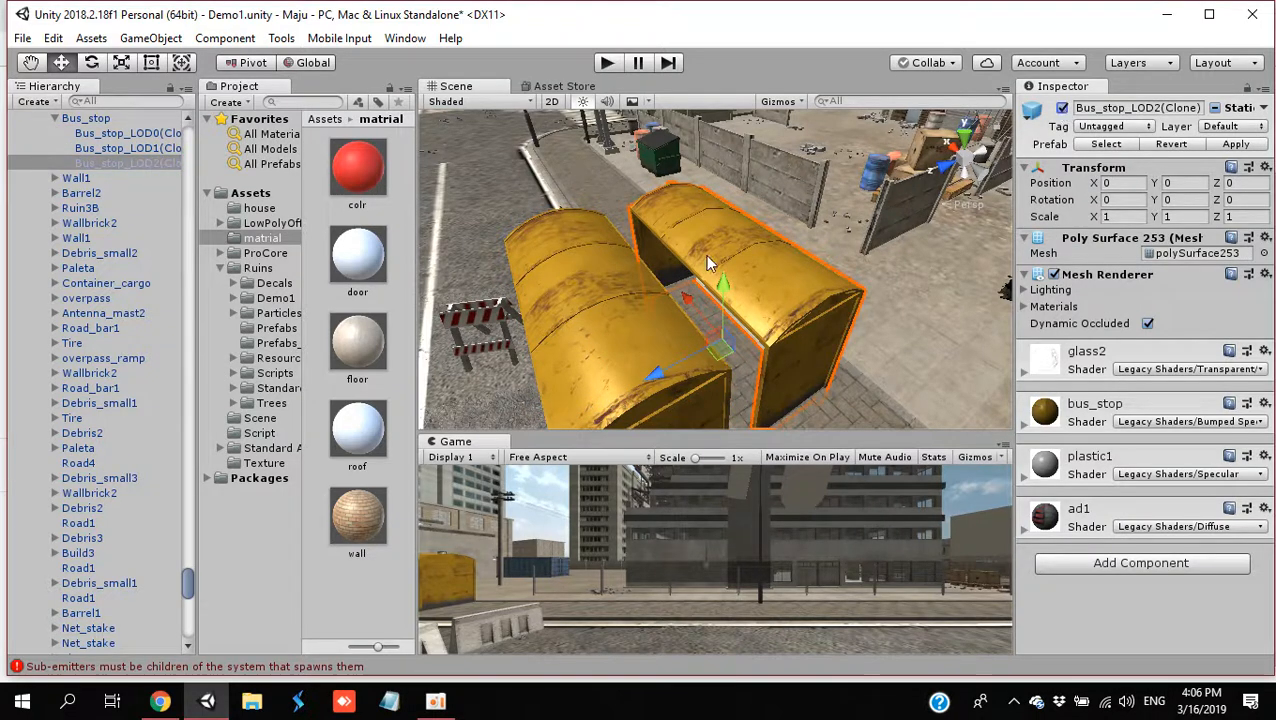
{"action": "left_click_drag", "start_coordinate": [643, 376], "coordinate": [765, 352]}
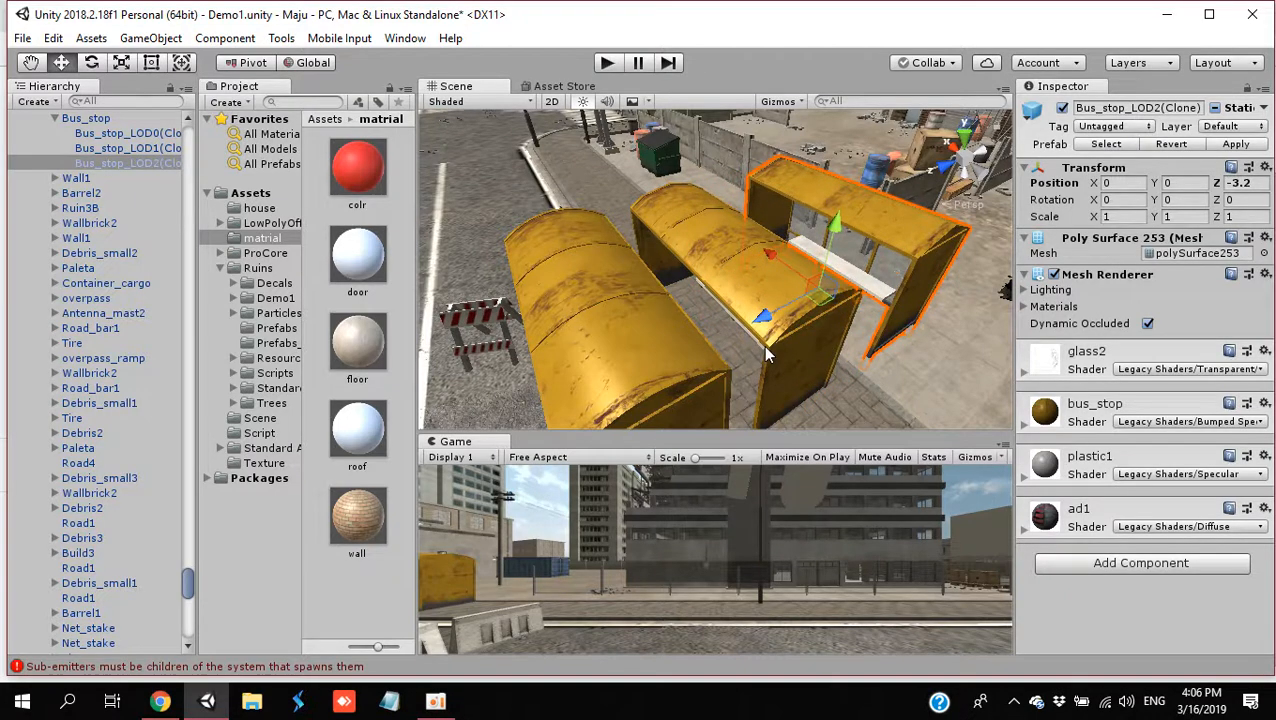
Step: Find the two-storey building beyond the wall, expand its Ruin_2C object and move it over the road to about X -15.32
{"action": "left_click_drag", "start_coordinate": [812, 347], "coordinate": [861, 210], "text": "alt"}
{"action": "key", "text": "w"}
{"action": "right_click_drag", "start_coordinate": [862, 211], "coordinate": [869, 264]}
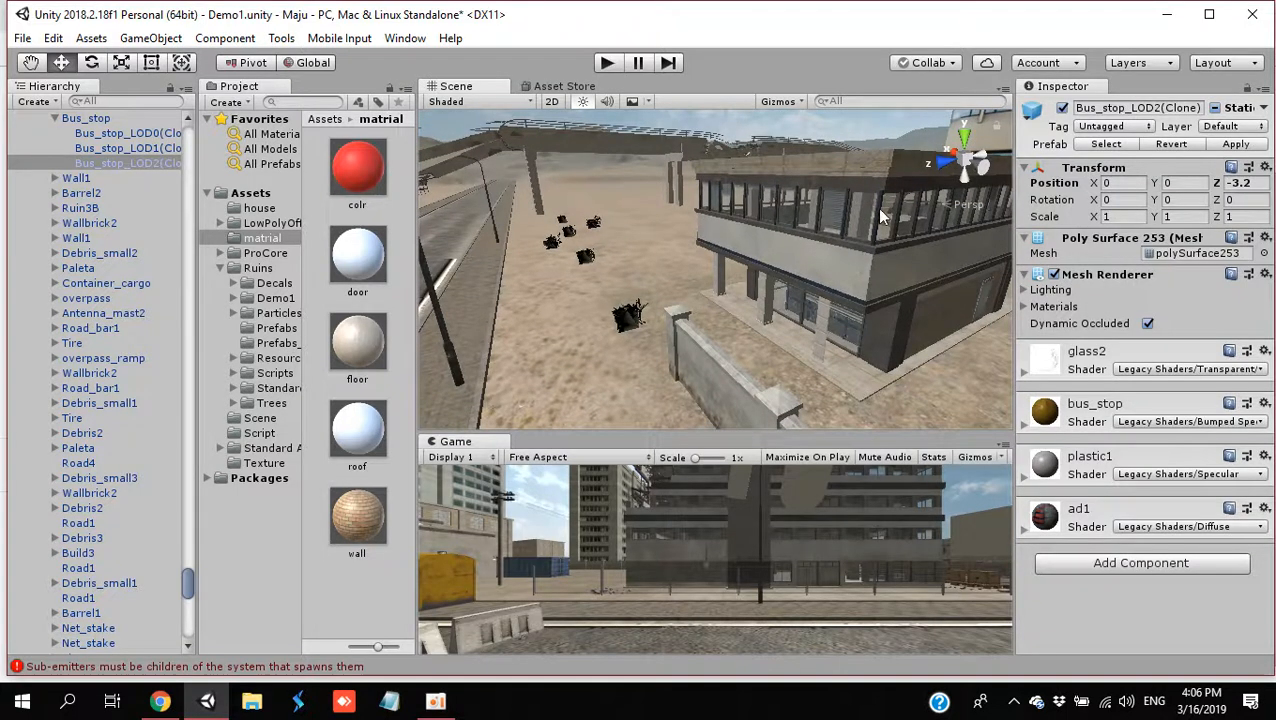
{"action": "left_click", "coordinate": [882, 216]}
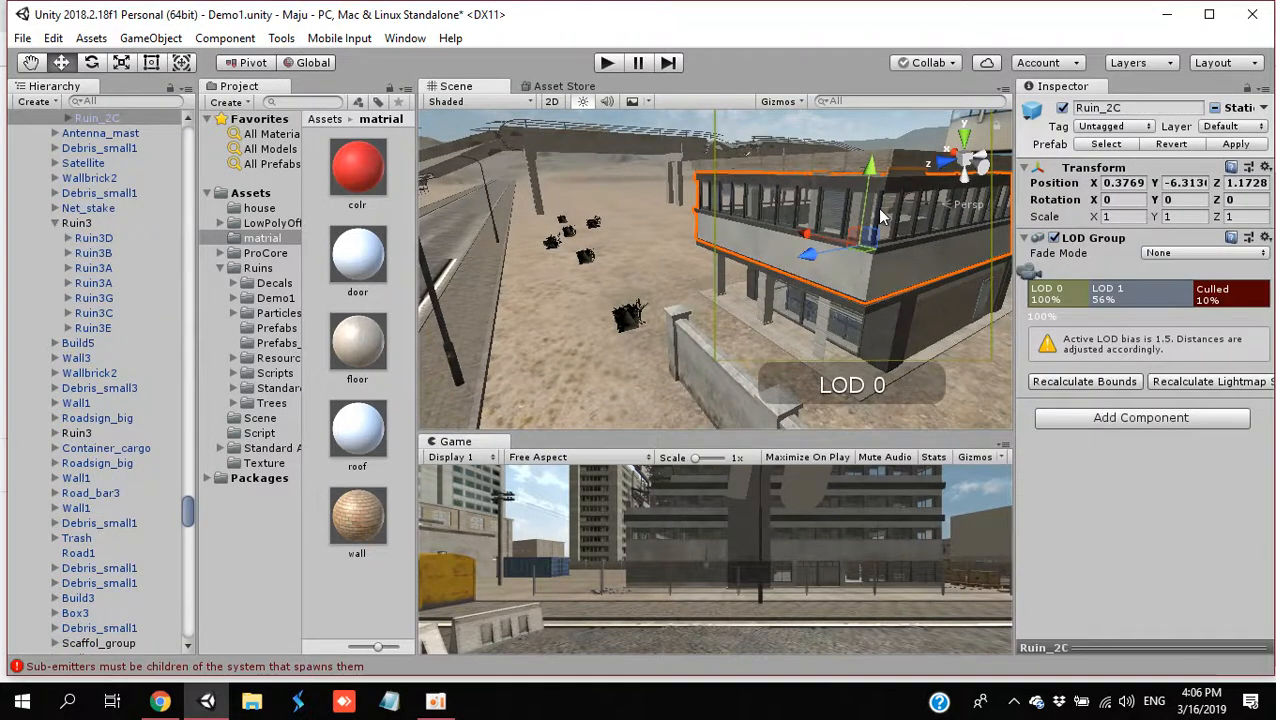
{"action": "left_click", "coordinate": [76, 118]}
{"action": "left_click", "coordinate": [67, 118]}
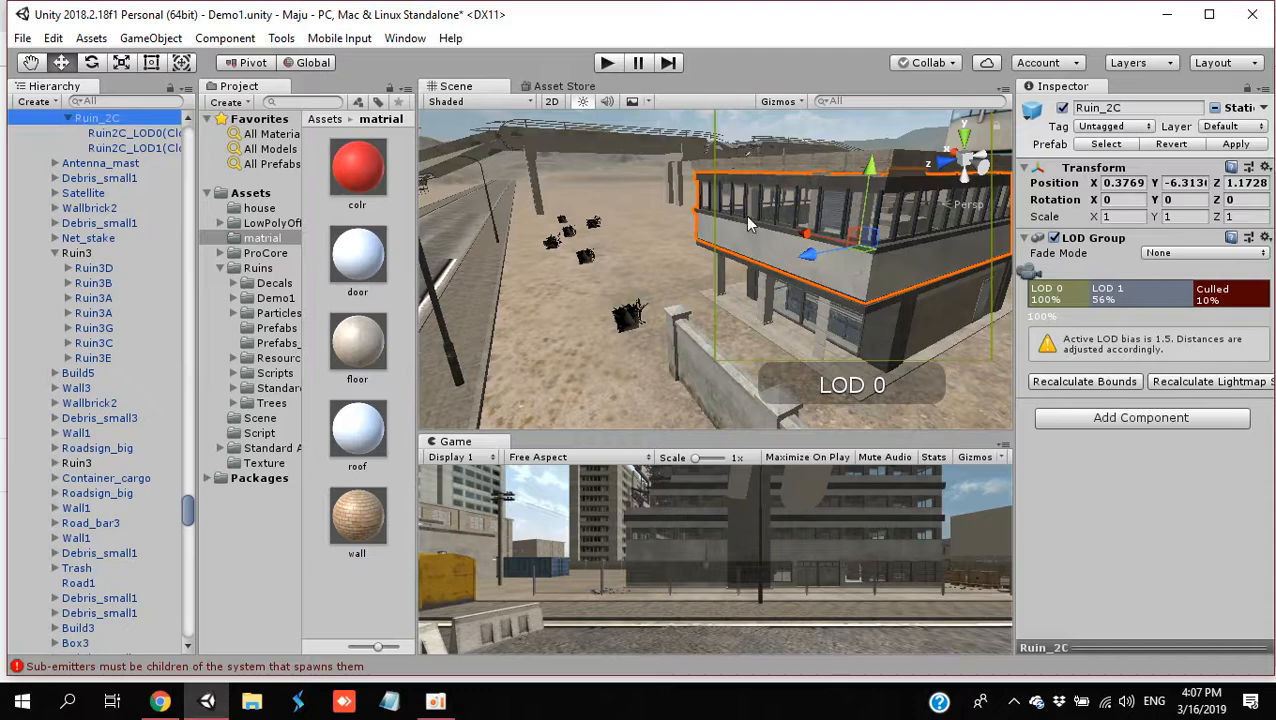
{"action": "left_click_drag", "start_coordinate": [810, 252], "coordinate": [643, 318]}
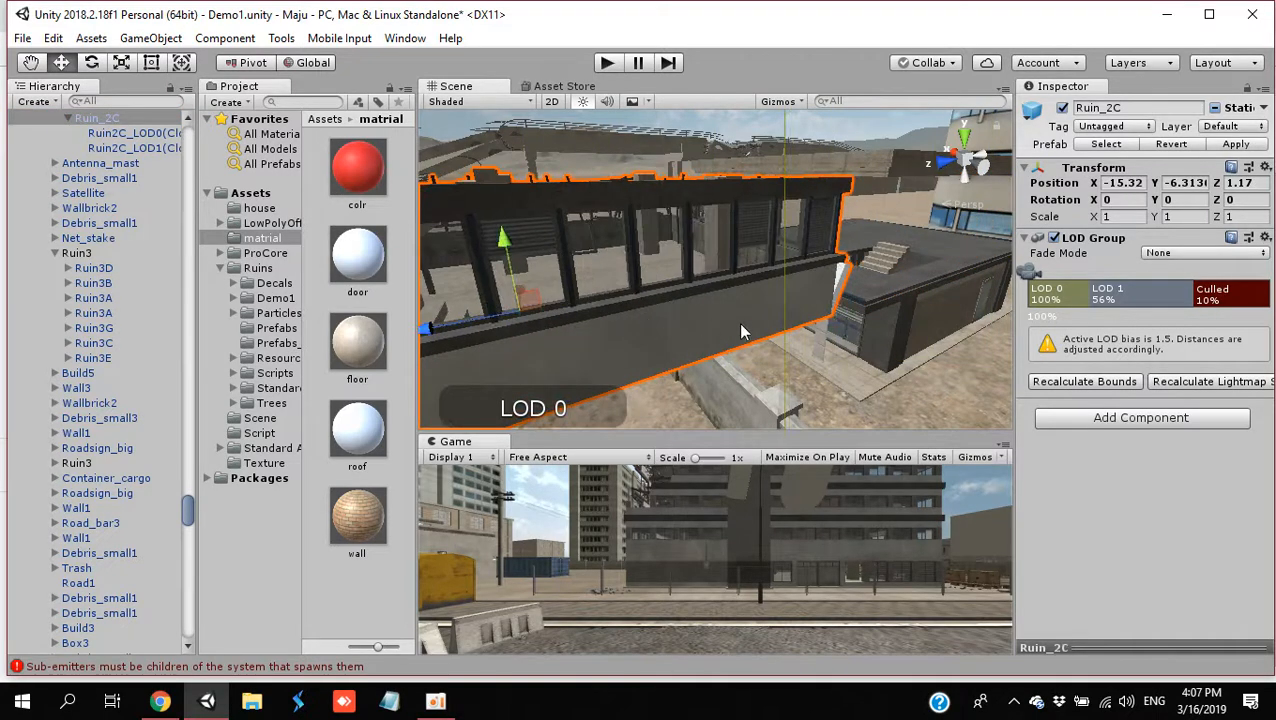
{"action": "left_click_drag", "start_coordinate": [720, 342], "coordinate": [698, 401], "text": "alt"}
{"action": "scroll", "coordinate": [697, 398], "scroll_direction": "down", "scroll_amount": 5}
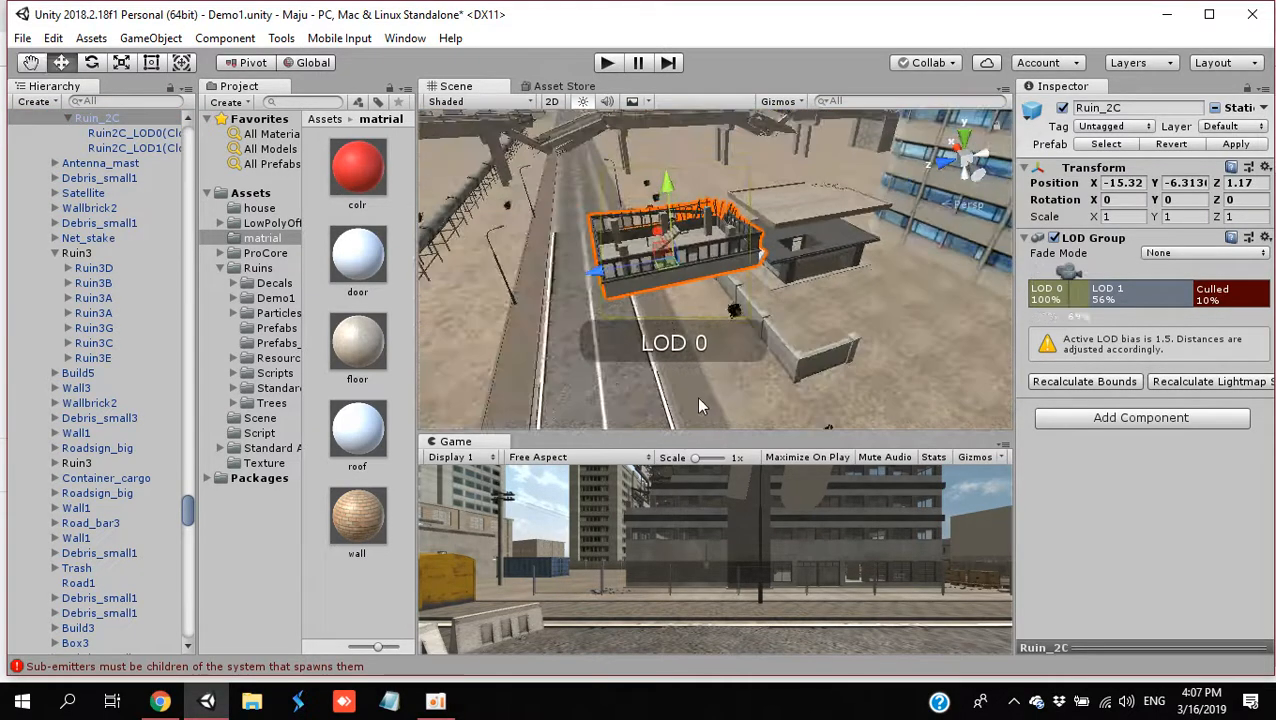
Step: Disable Ruin_2C's LOD Group and move its Ruin2C_LOD0 child aside to about X -18.28 to compare the meshes
{"action": "left_click", "coordinate": [1054, 238]}
{"action": "left_click", "coordinate": [130, 133]}
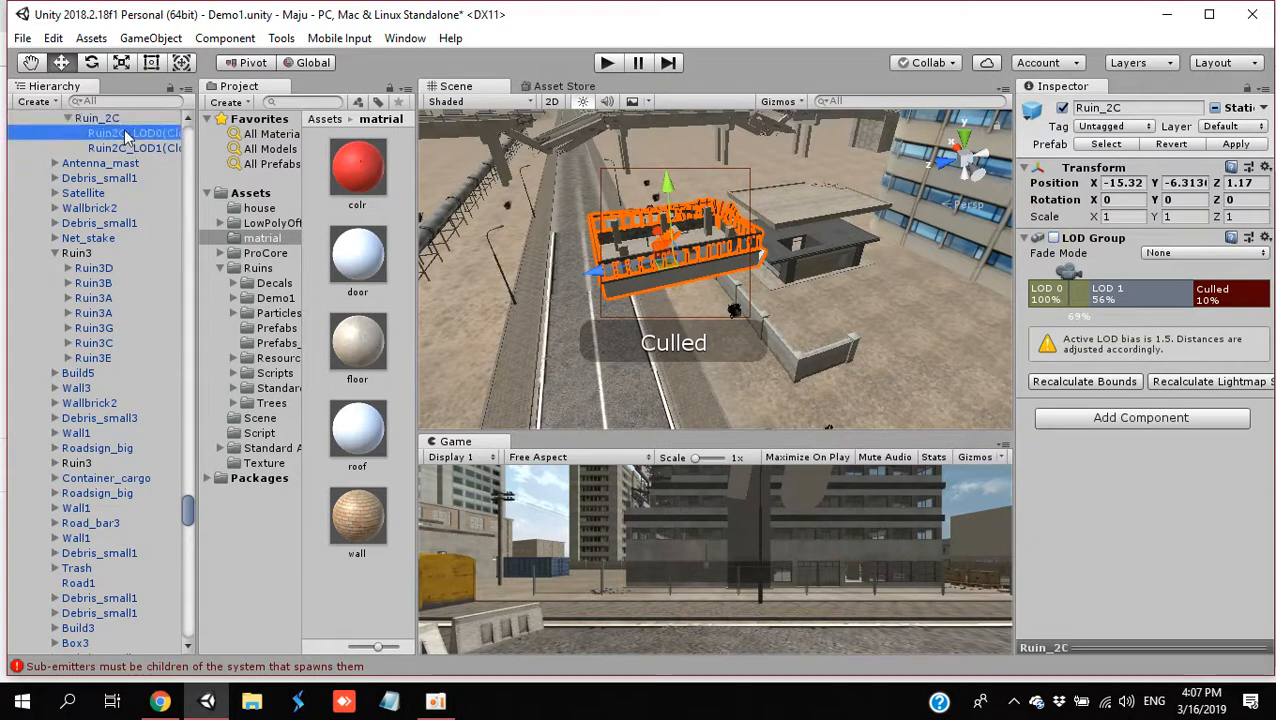
{"action": "left_click_drag", "start_coordinate": [608, 270], "coordinate": [440, 318]}
{"action": "right_click_drag", "start_coordinate": [638, 358], "coordinate": [641, 282]}
{"action": "key", "text": "w"}
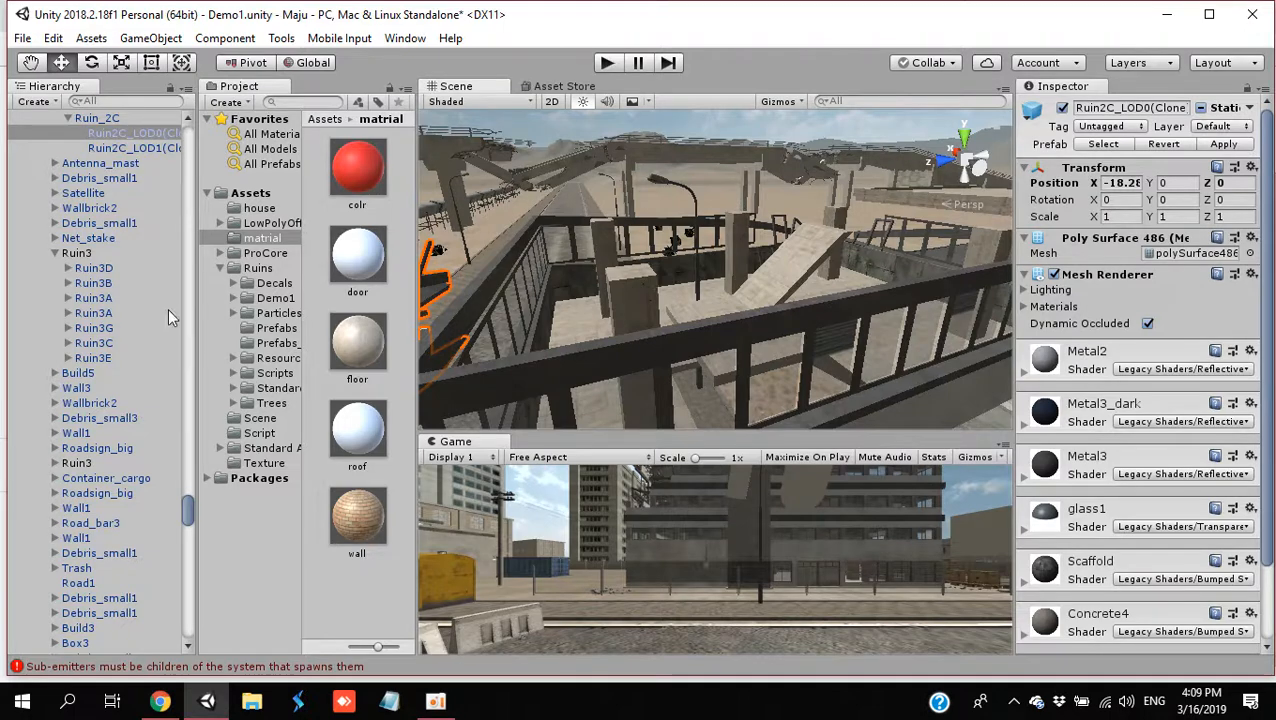
Step: Reload the Demo1 scene from the Ruins/Demo1 folder, discarding the unsaved changes
{"action": "left_click", "coordinate": [110, 118]}
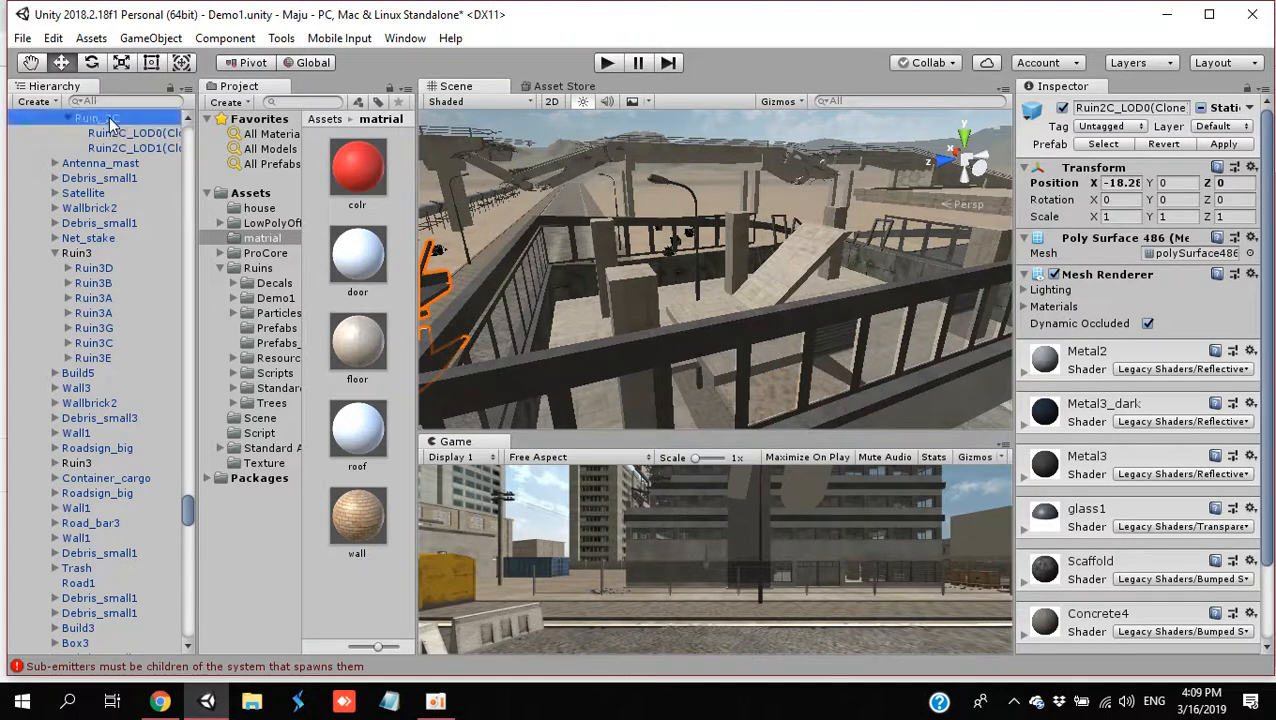
{"action": "left_click", "coordinate": [270, 298]}
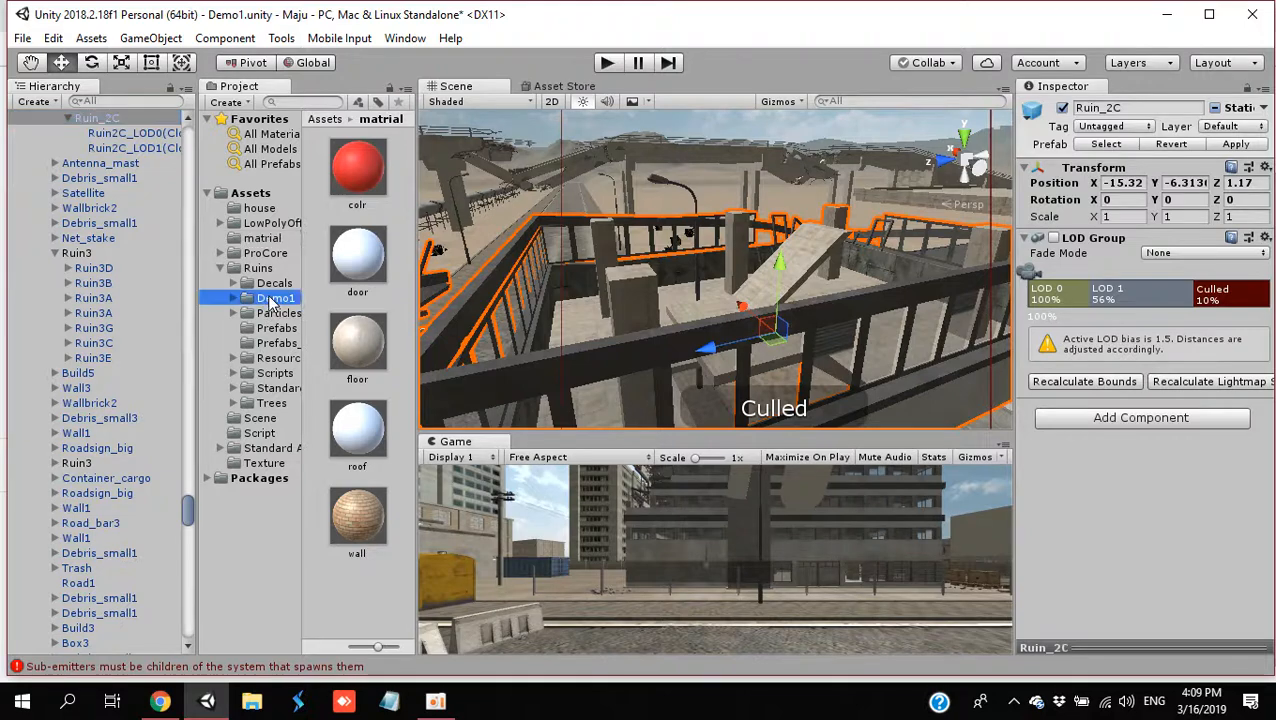
{"action": "double_click", "coordinate": [378, 343]}
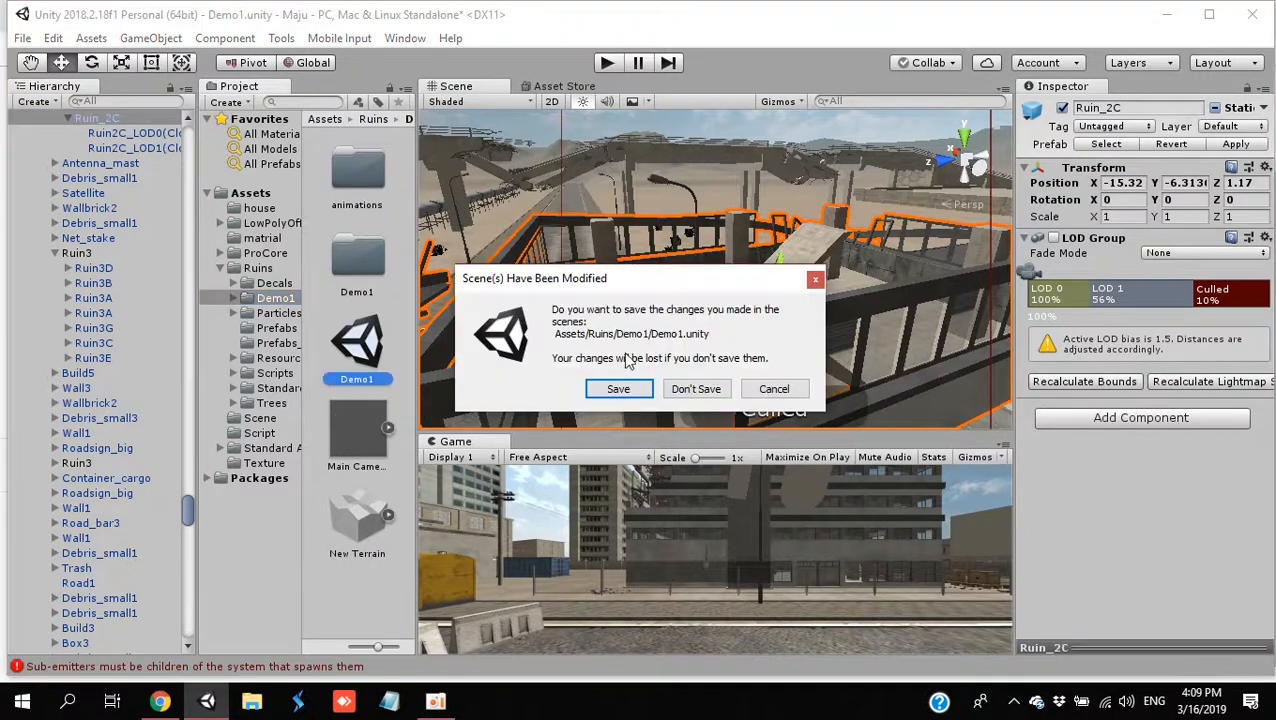
{"action": "left_click", "coordinate": [688, 390]}
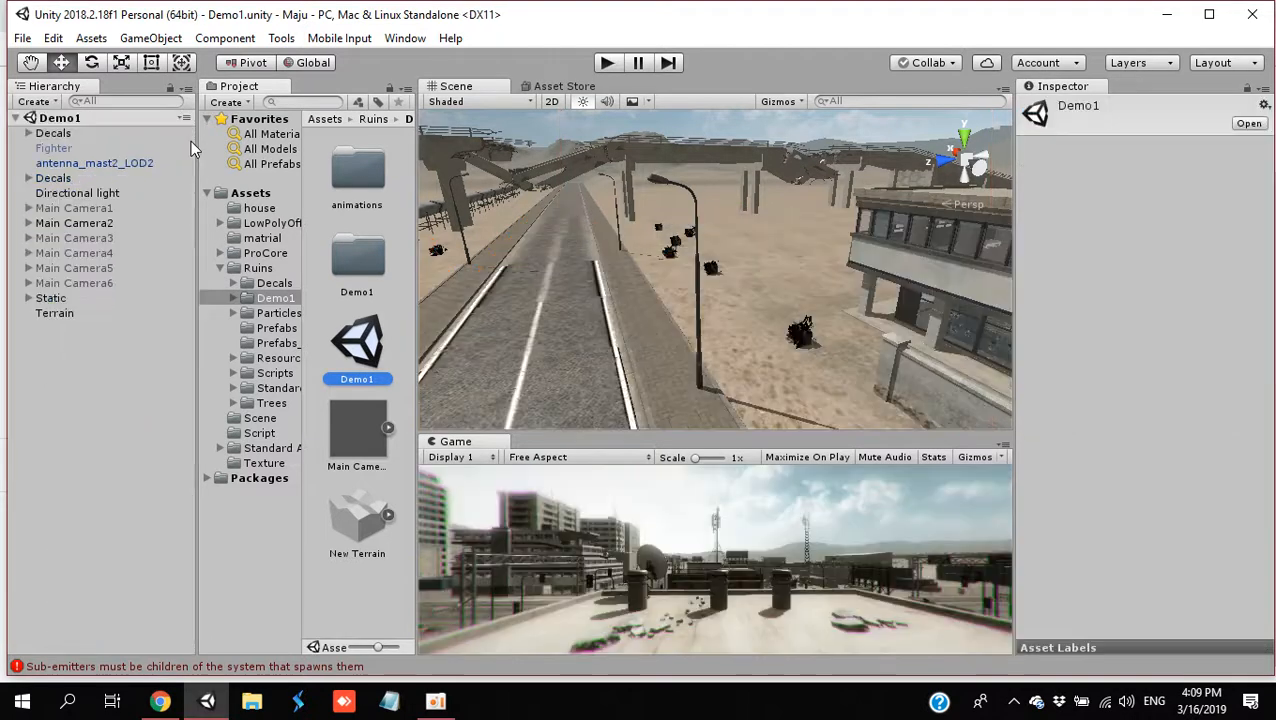
Step: Deactivate Main Camera2 and focus the scene view on Main Camera1
{"action": "left_click", "coordinate": [190, 147]}
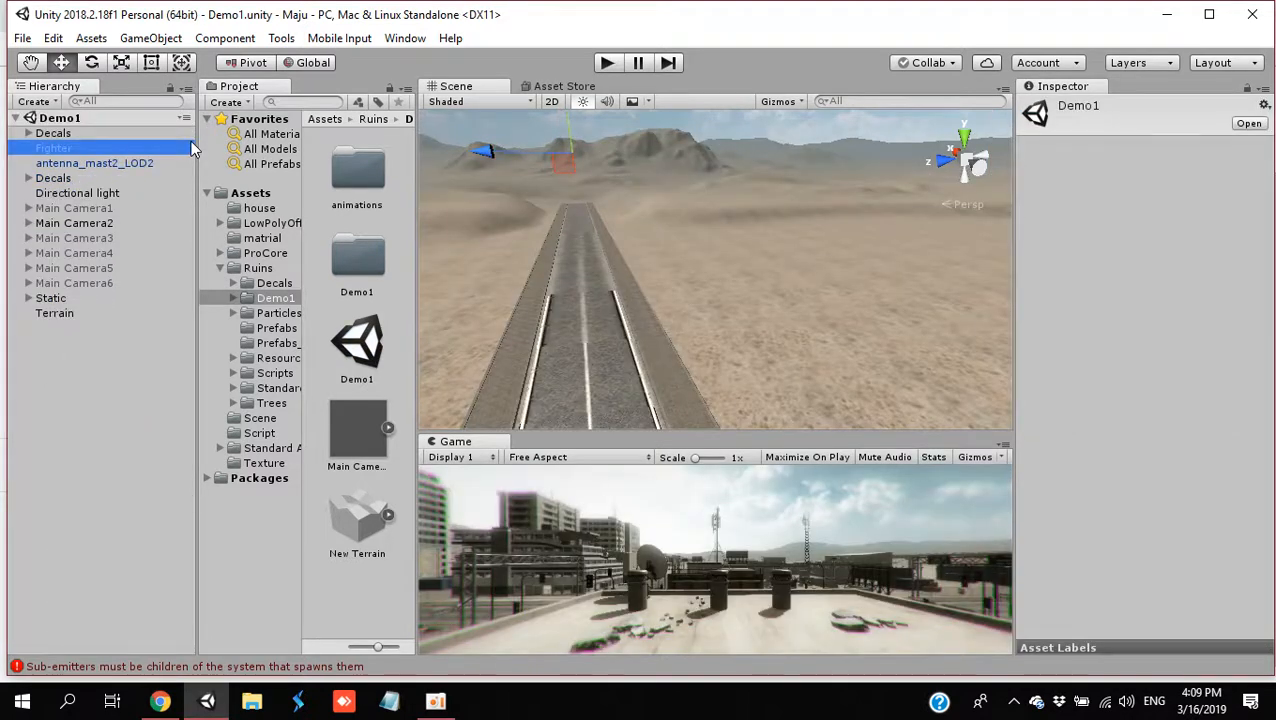
{"action": "double_click", "coordinate": [190, 147]}
{"action": "left_click", "coordinate": [110, 223]}
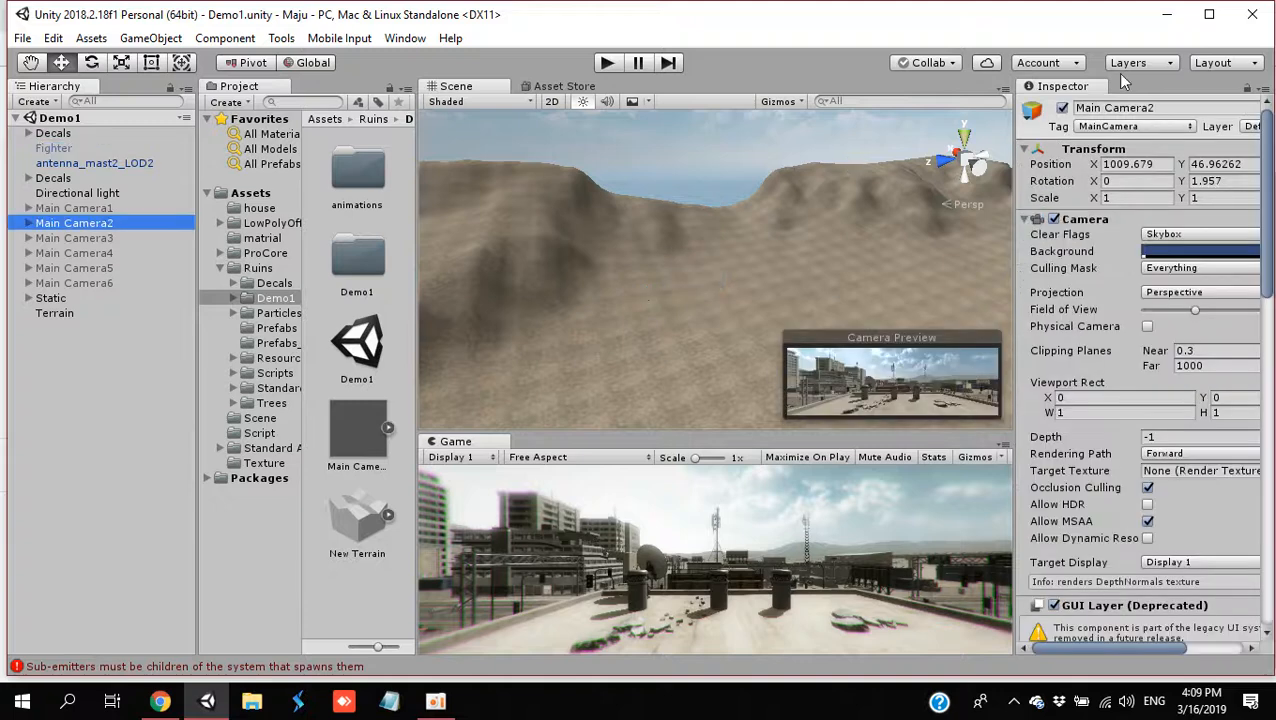
{"action": "left_click", "coordinate": [1062, 108]}
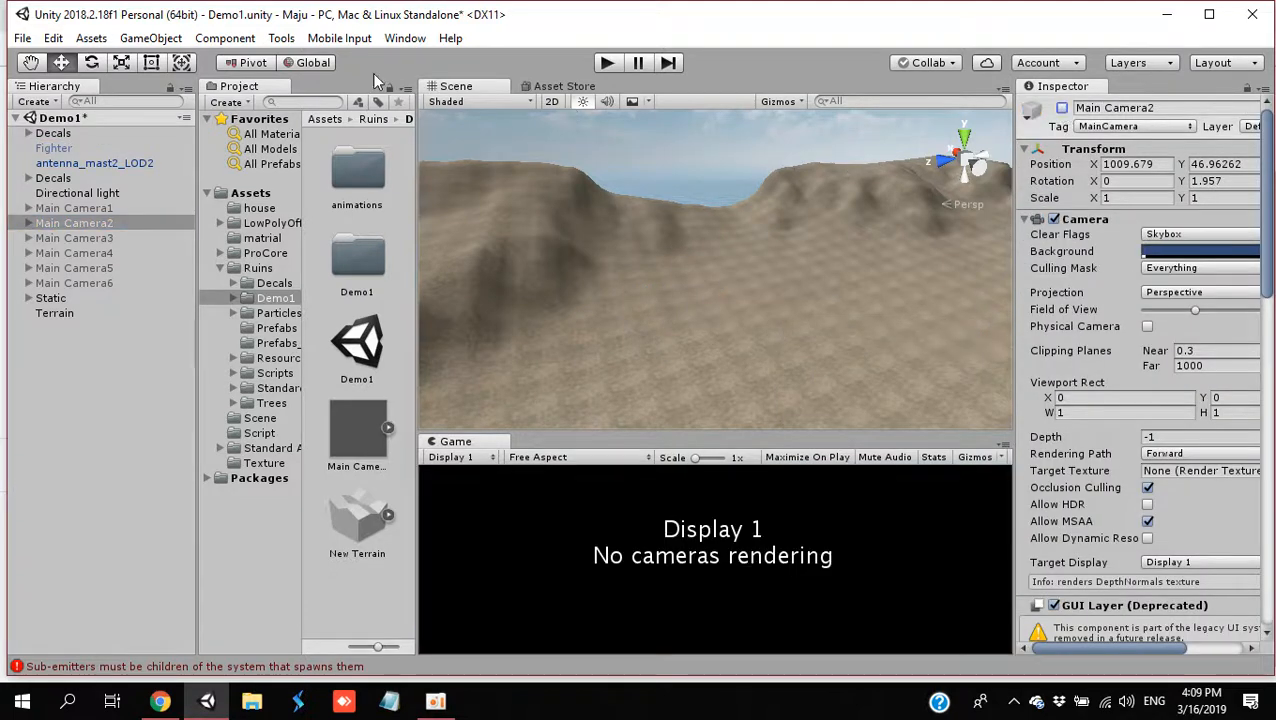
{"action": "double_click", "coordinate": [87, 209]}
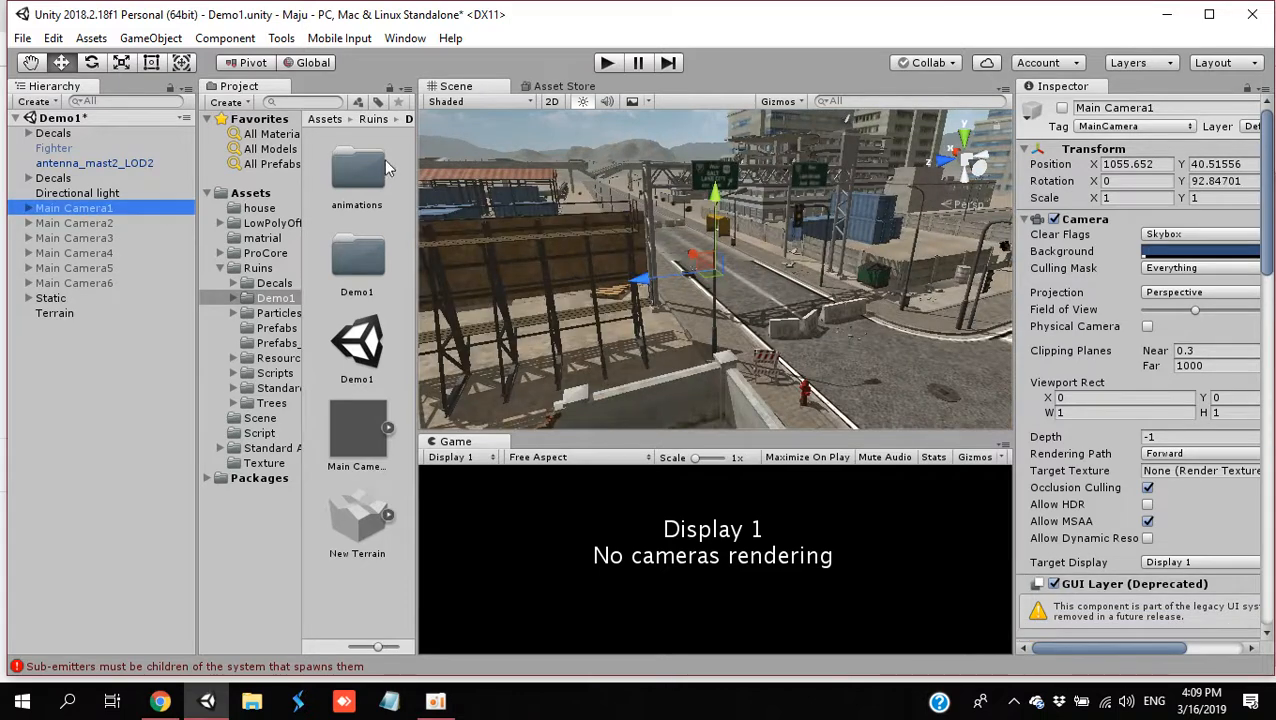
Step: Search the project for "firs" and place the First Person Controller prefab on the road near the barriers
{"action": "left_click", "coordinate": [322, 102]}
{"action": "type", "text": "fir"}
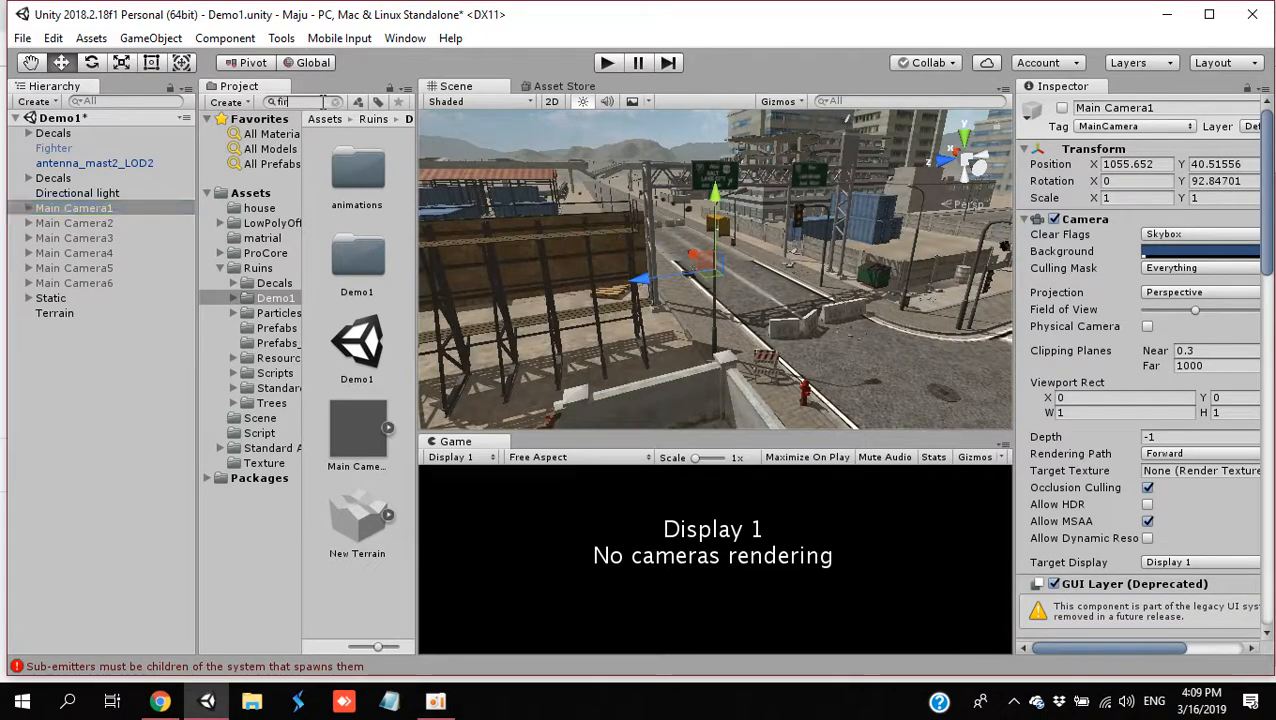
{"action": "type", "text": "s"}
{"action": "left_click_drag", "start_coordinate": [357, 245], "coordinate": [760, 288]}
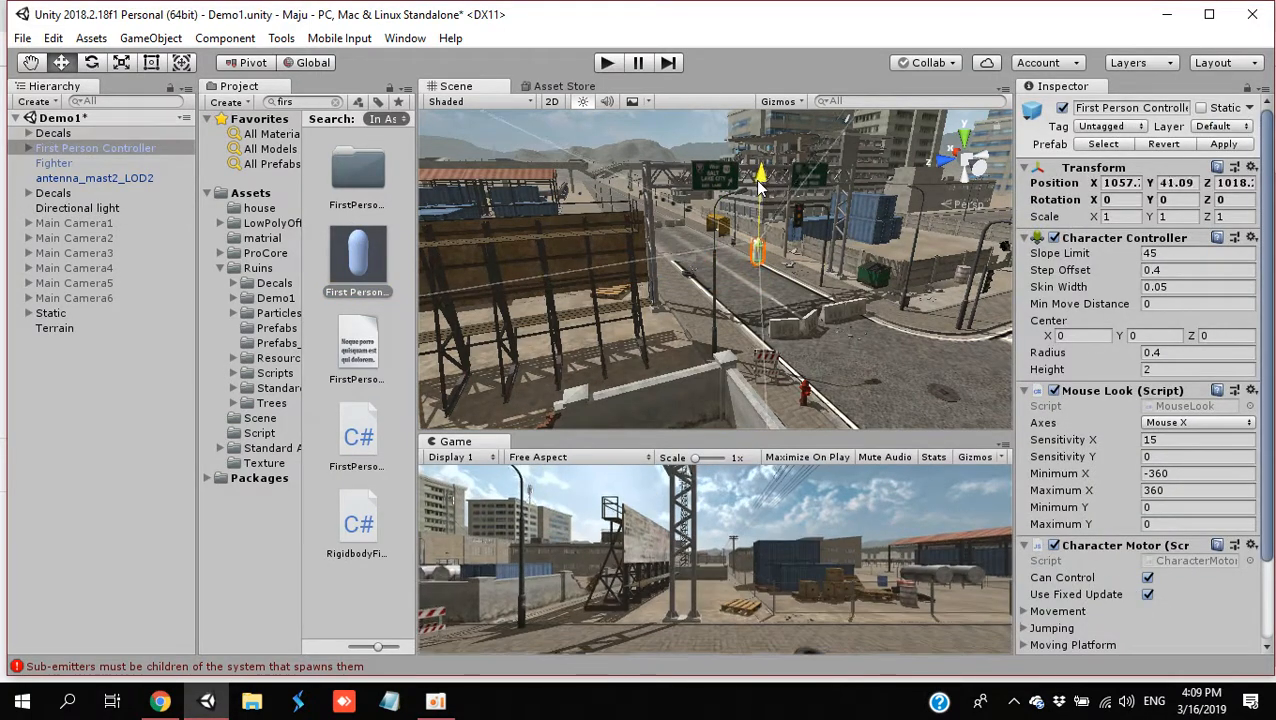
Step: Open the Occlusion Culling settings for the scene
{"action": "left_click", "coordinate": [412, 45]}
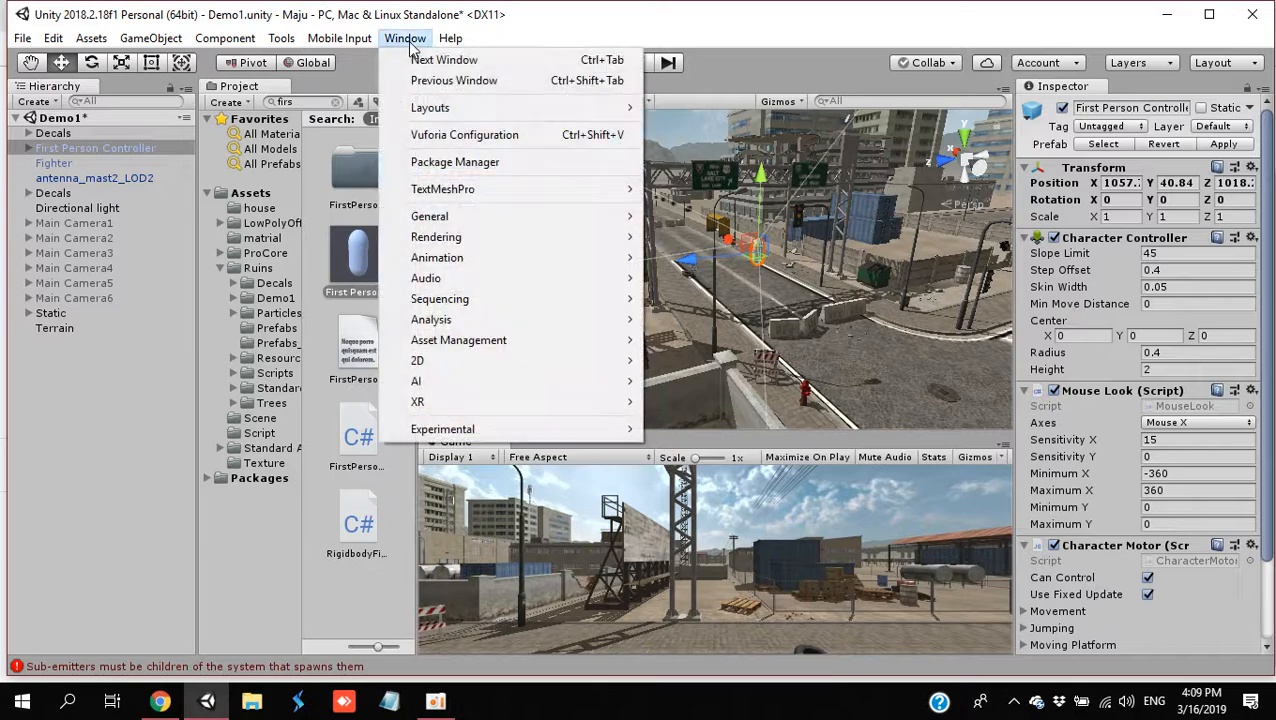
{"action": "left_click", "coordinate": [730, 72]}
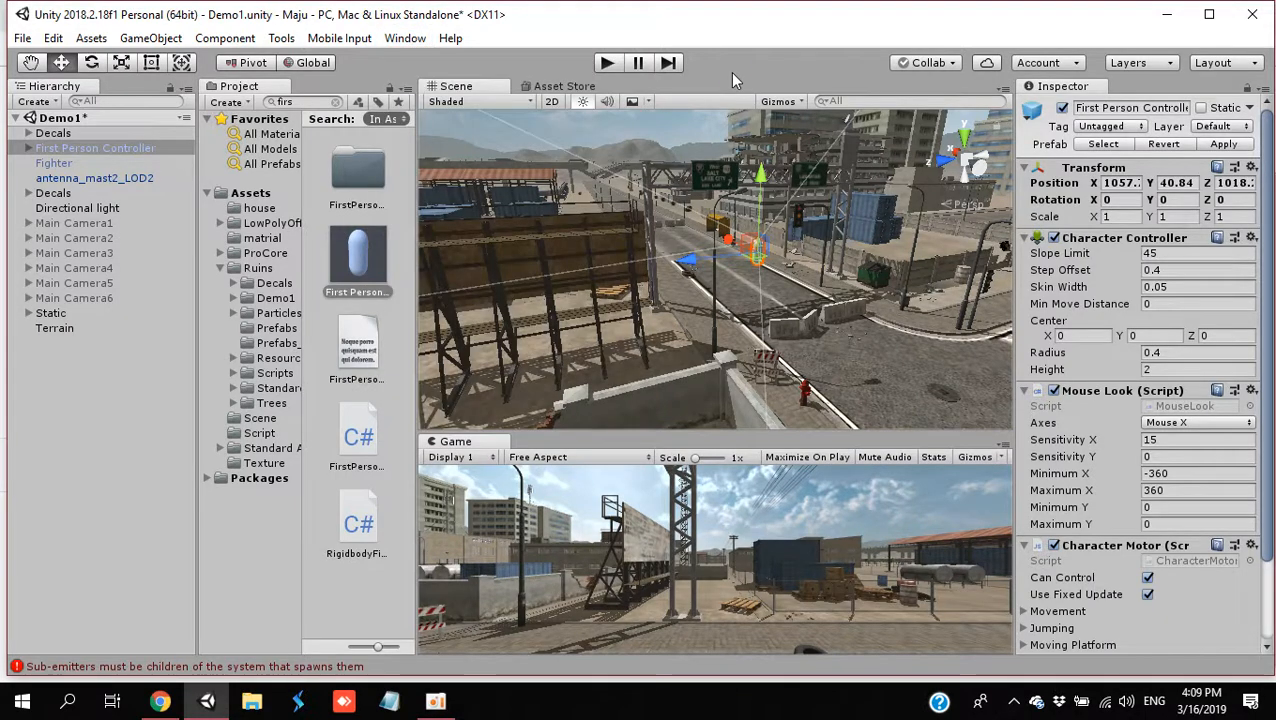
{"action": "left_click", "coordinate": [406, 40]}
{"action": "mouse_move", "coordinate": [476, 228]}
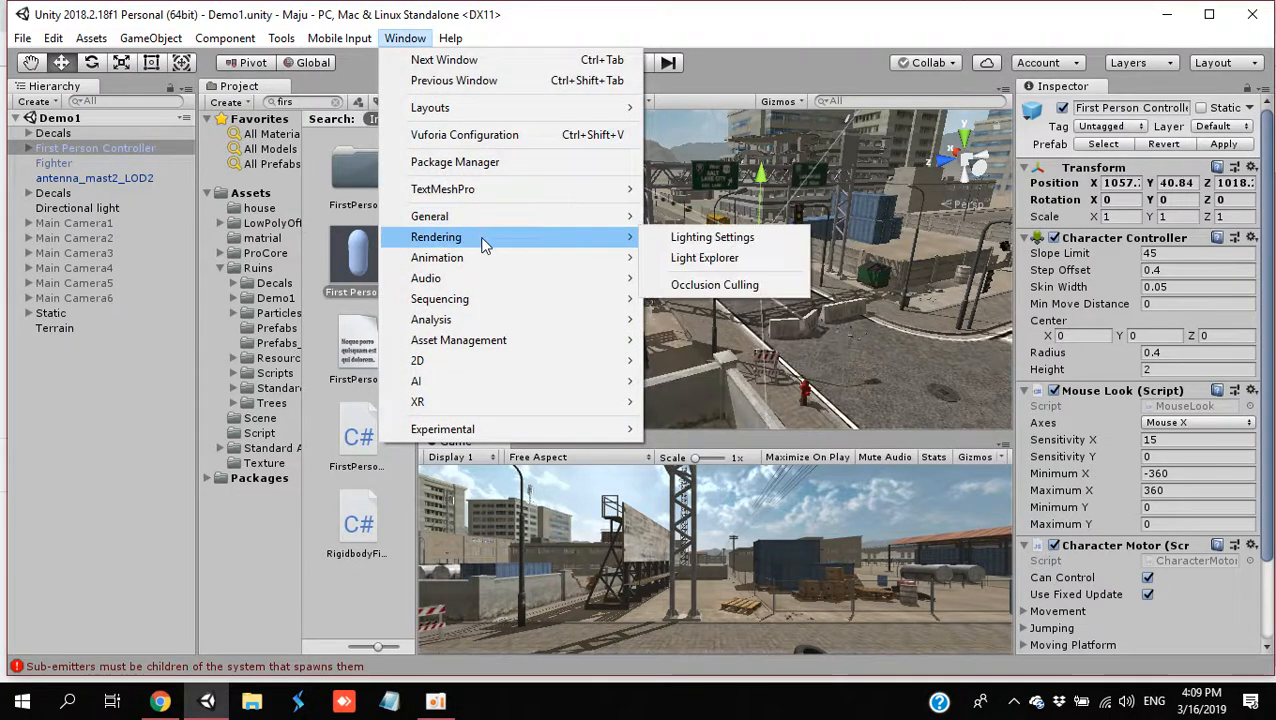
{"action": "left_click", "coordinate": [698, 288]}
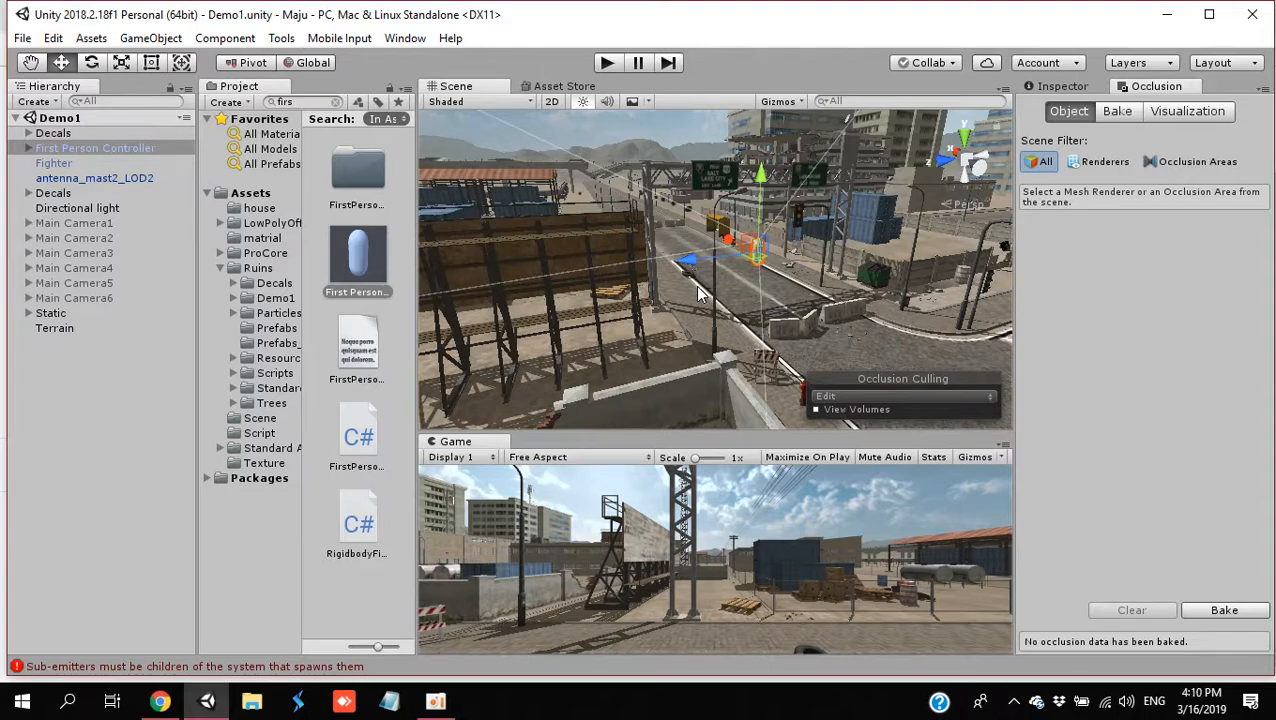
{"action": "left_click", "coordinate": [407, 40]}
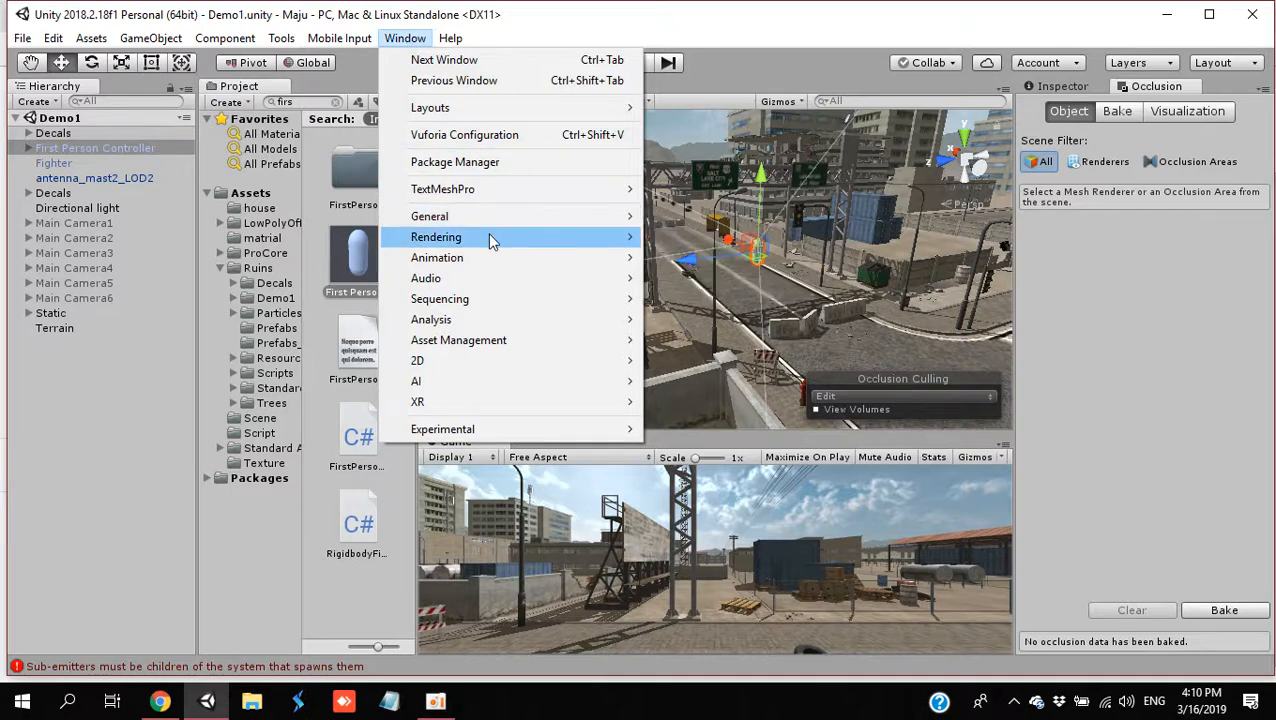
{"action": "mouse_move", "coordinate": [491, 240]}
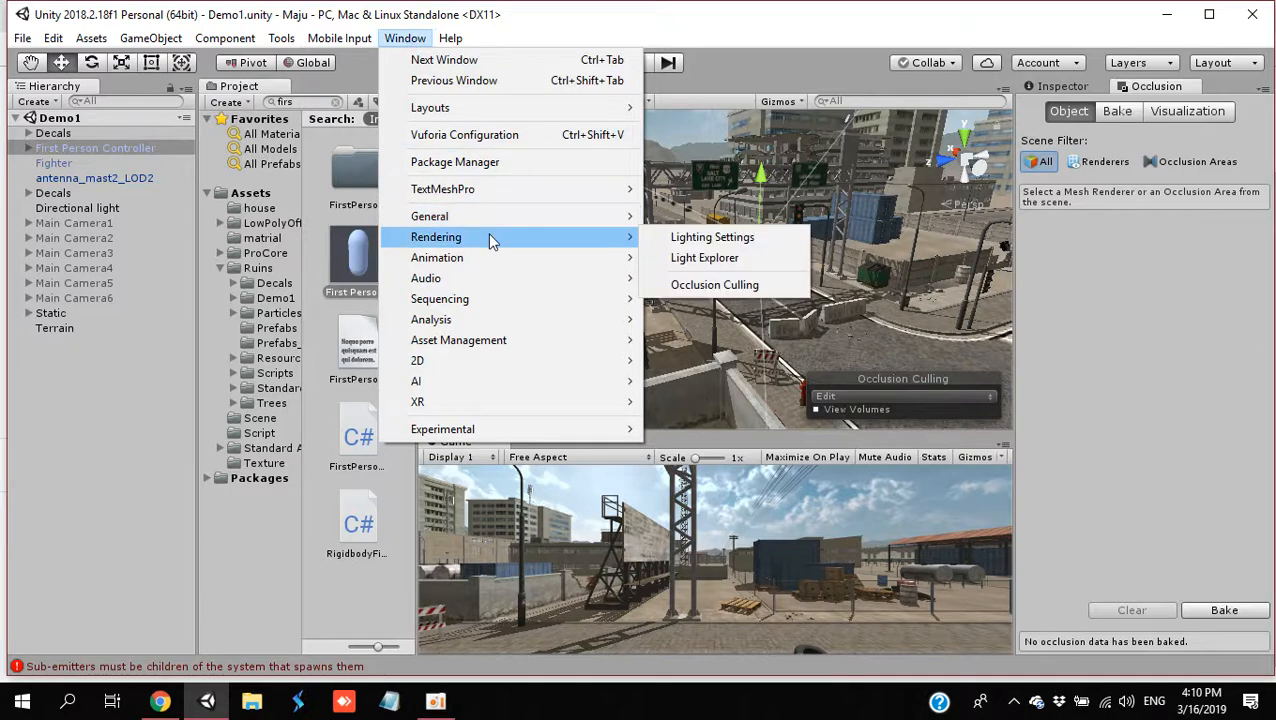
{"action": "left_click", "coordinate": [692, 288]}
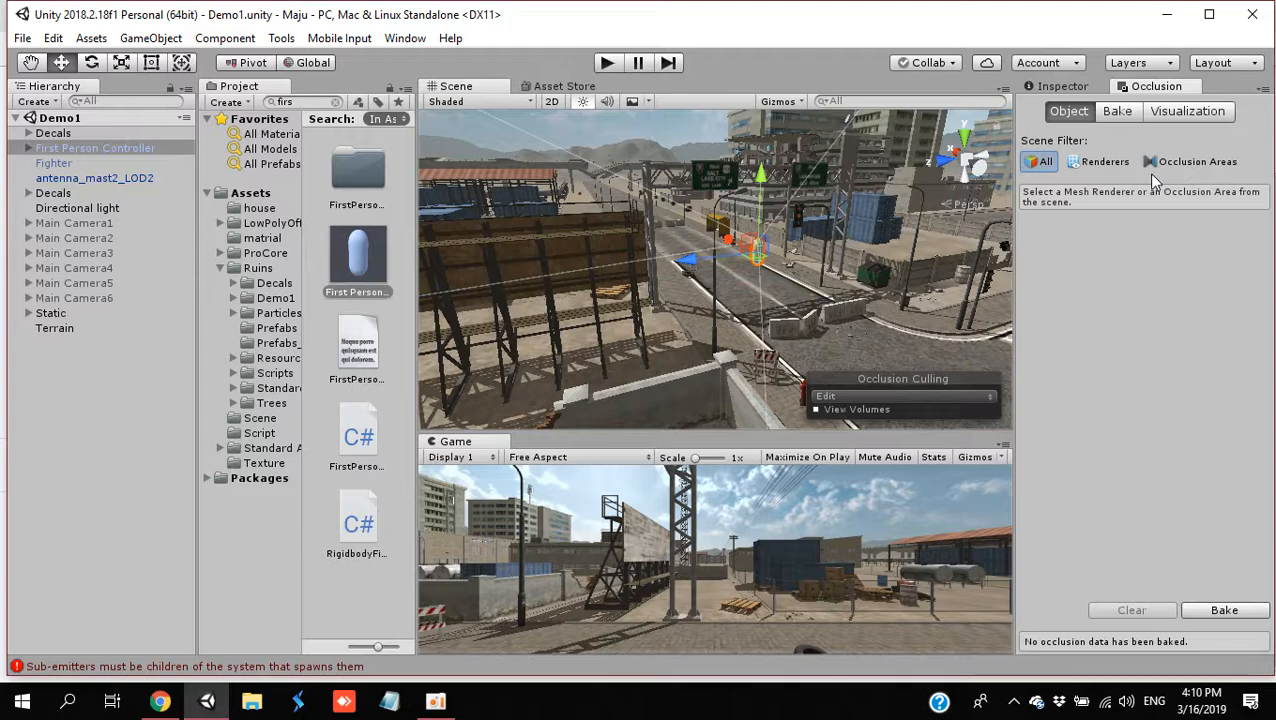
Step: Bake the scene's occlusion culling data with Smallest Occluder set to 10
{"action": "left_click", "coordinate": [1117, 112]}
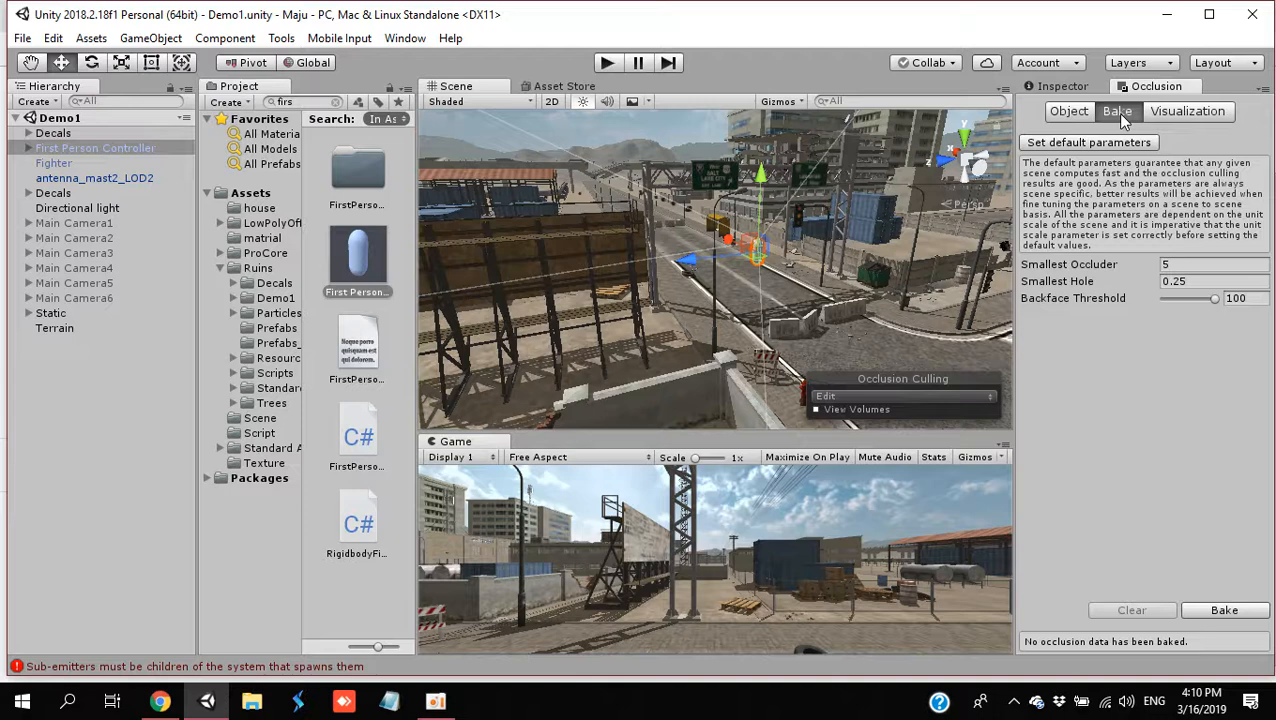
{"action": "left_click", "coordinate": [1211, 264]}
{"action": "type", "text": "10"}
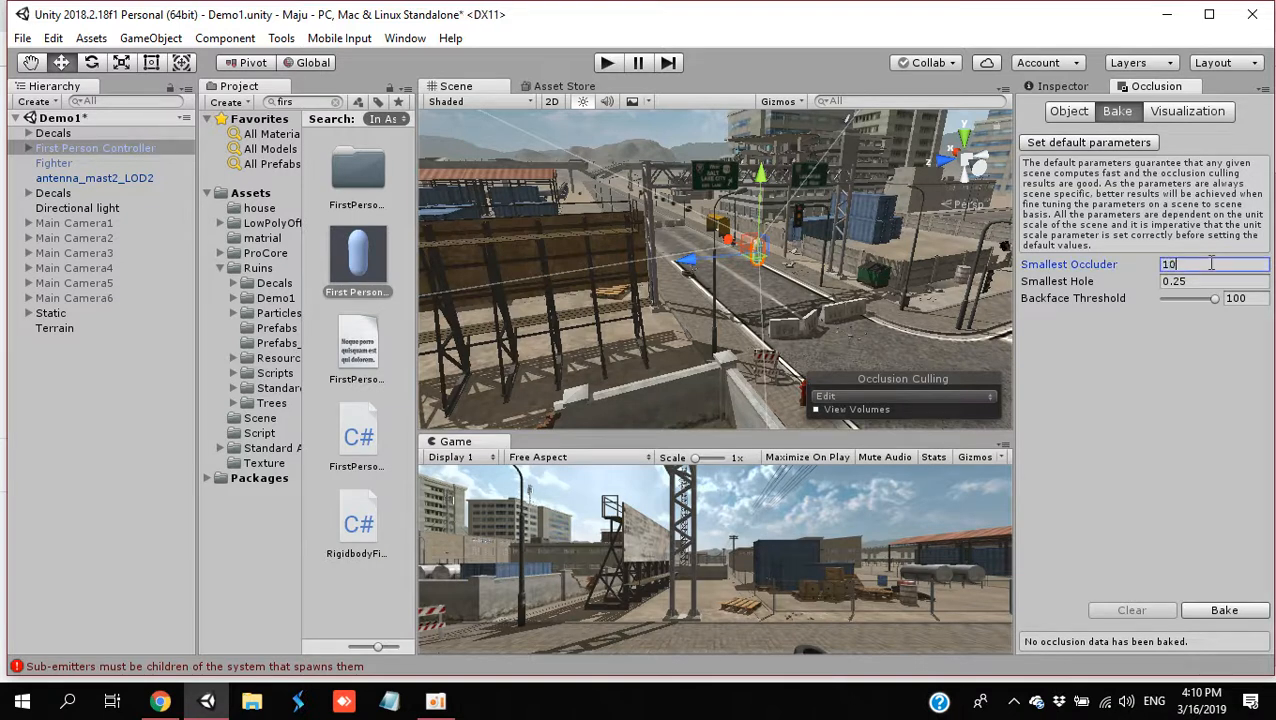
{"action": "key", "text": "Tab"}
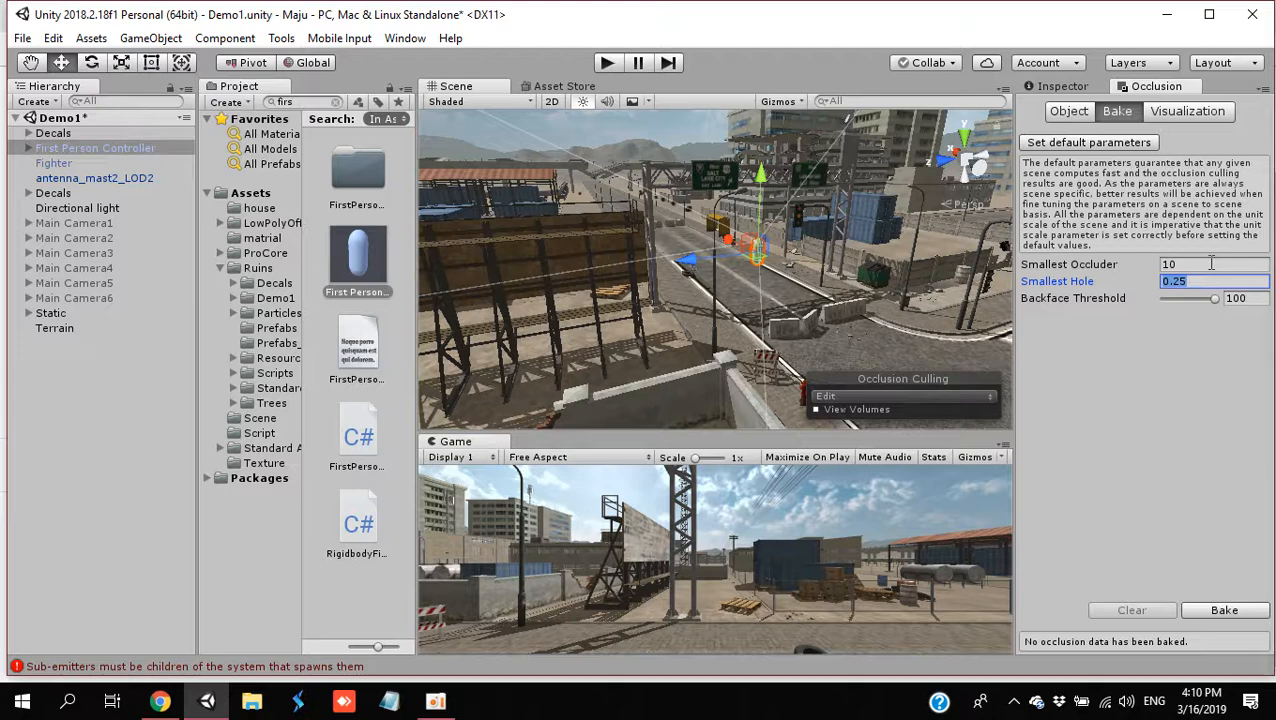
{"action": "left_click", "coordinate": [1226, 609]}
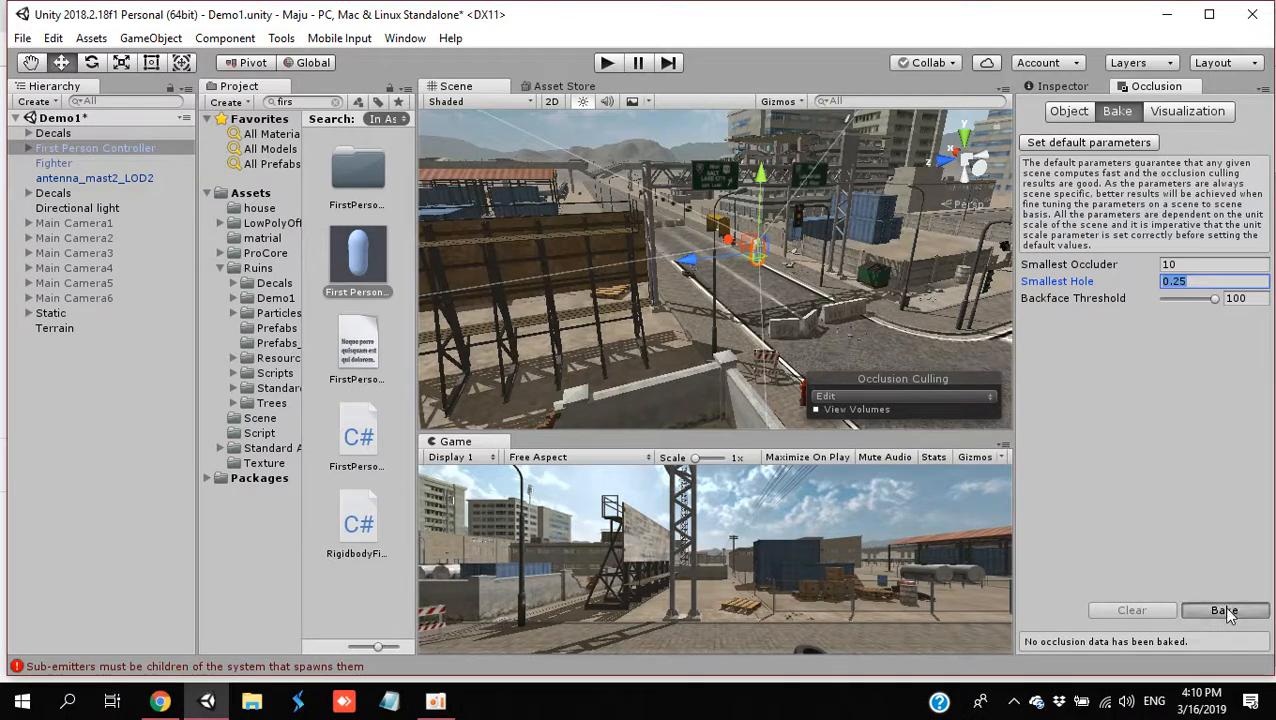
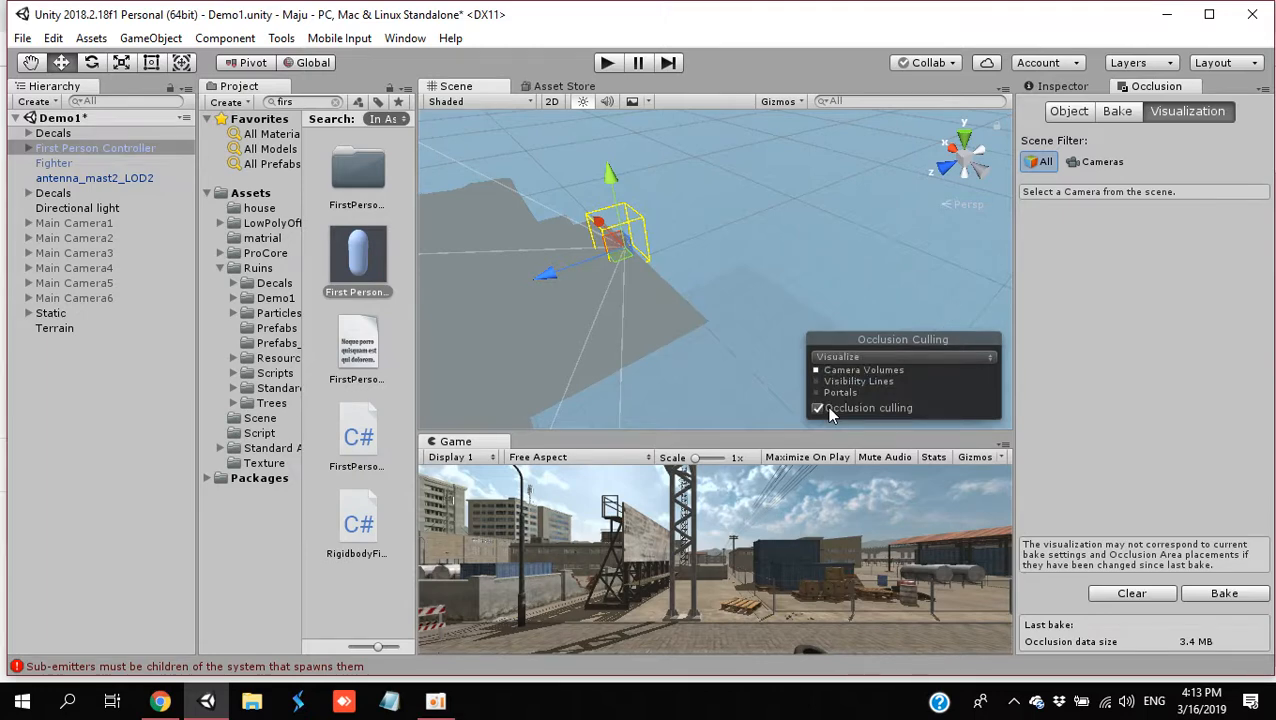
Step: Play the scene and turn the First Person Controller's view around to examine which objects are culled in the scene view, and stop playback
{"action": "left_click", "coordinate": [607, 64]}
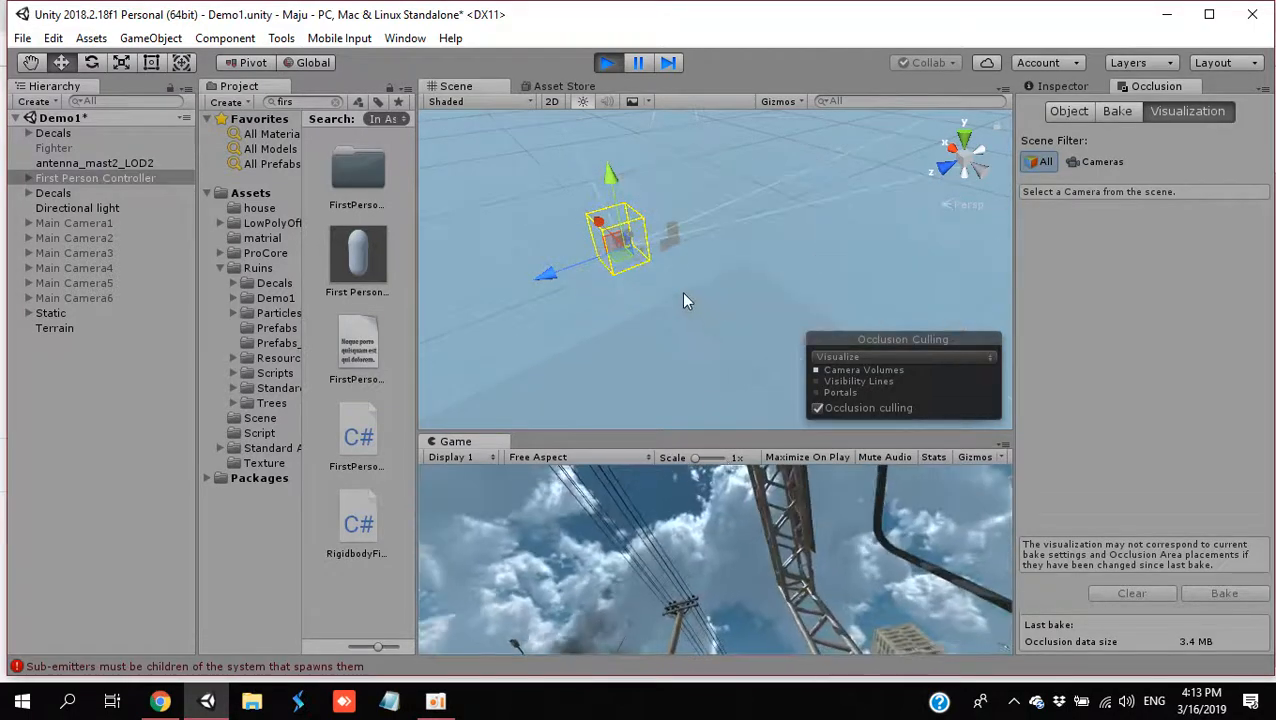
{"action": "right_click_drag", "start_coordinate": [681, 292], "coordinate": [709, 314]}
{"action": "double_click", "coordinate": [138, 178]}
{"action": "right_click_drag", "start_coordinate": [709, 522], "coordinate": [733, 543]}
{"action": "right_click_drag", "start_coordinate": [767, 325], "coordinate": [752, 338]}
{"action": "key", "text": "s"}
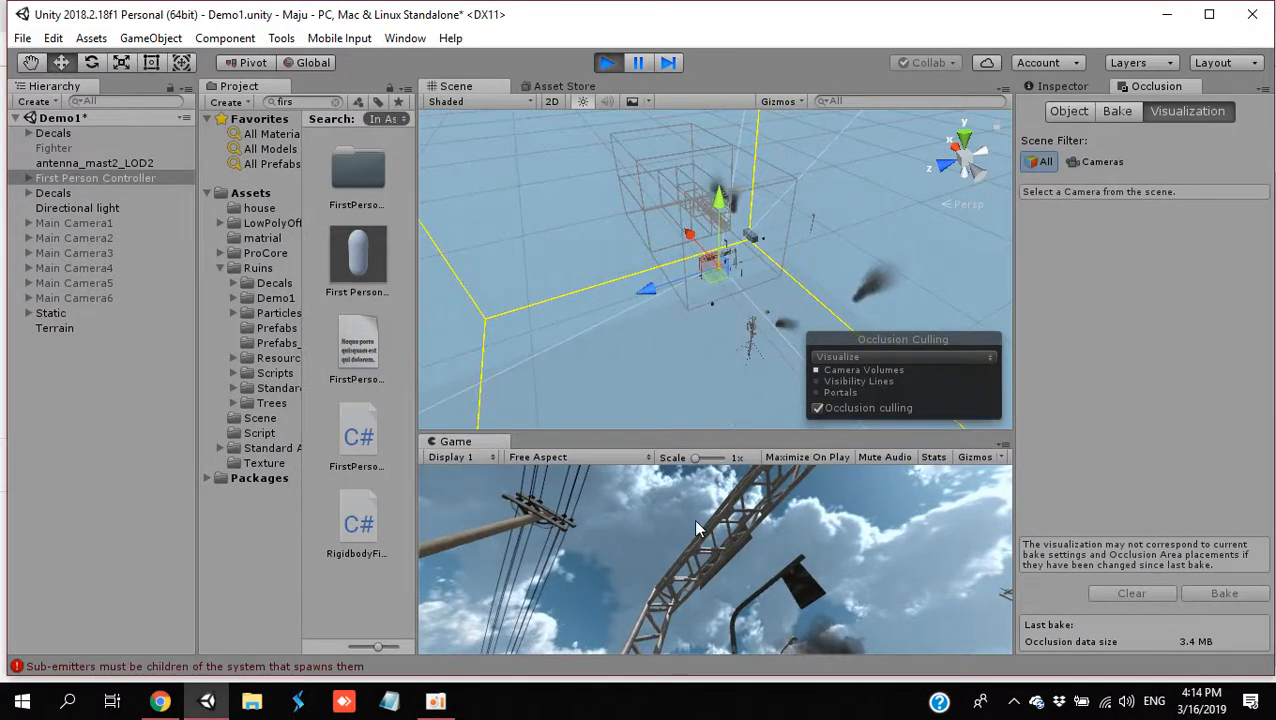
{"action": "right_click_drag", "start_coordinate": [697, 522], "coordinate": [663, 558]}
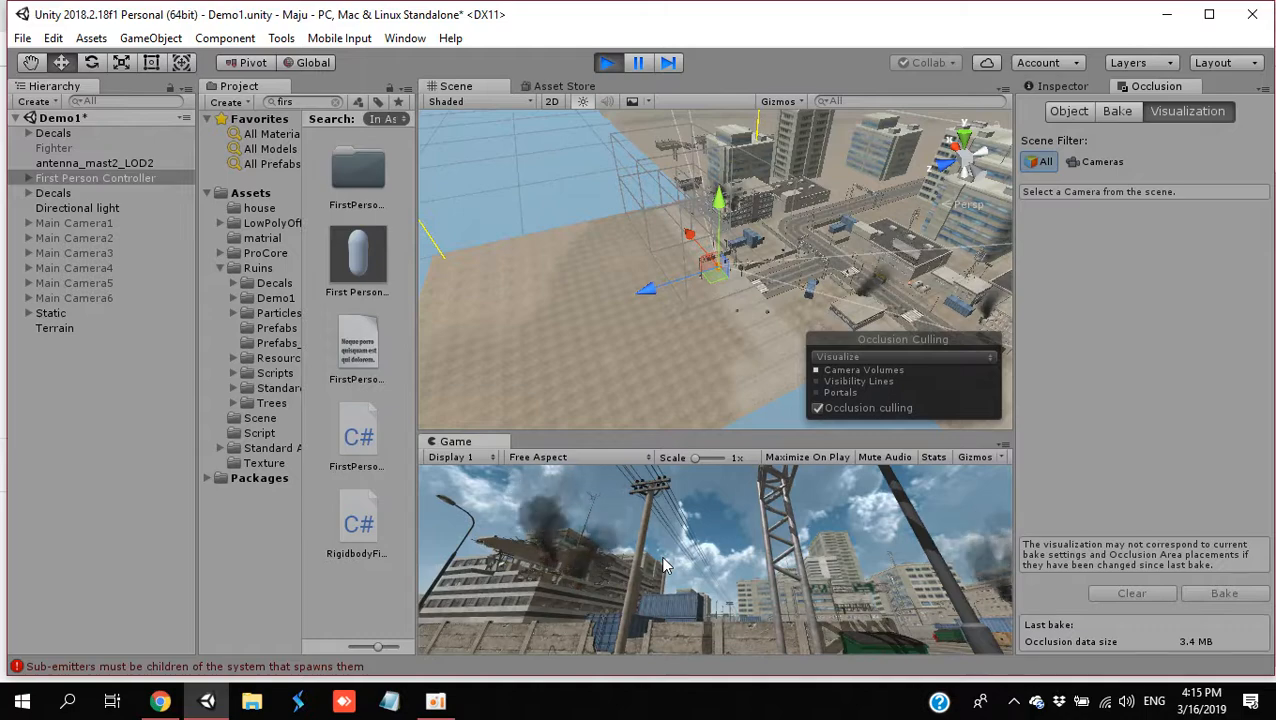
{"action": "mouse_move", "coordinate": [634, 537]}
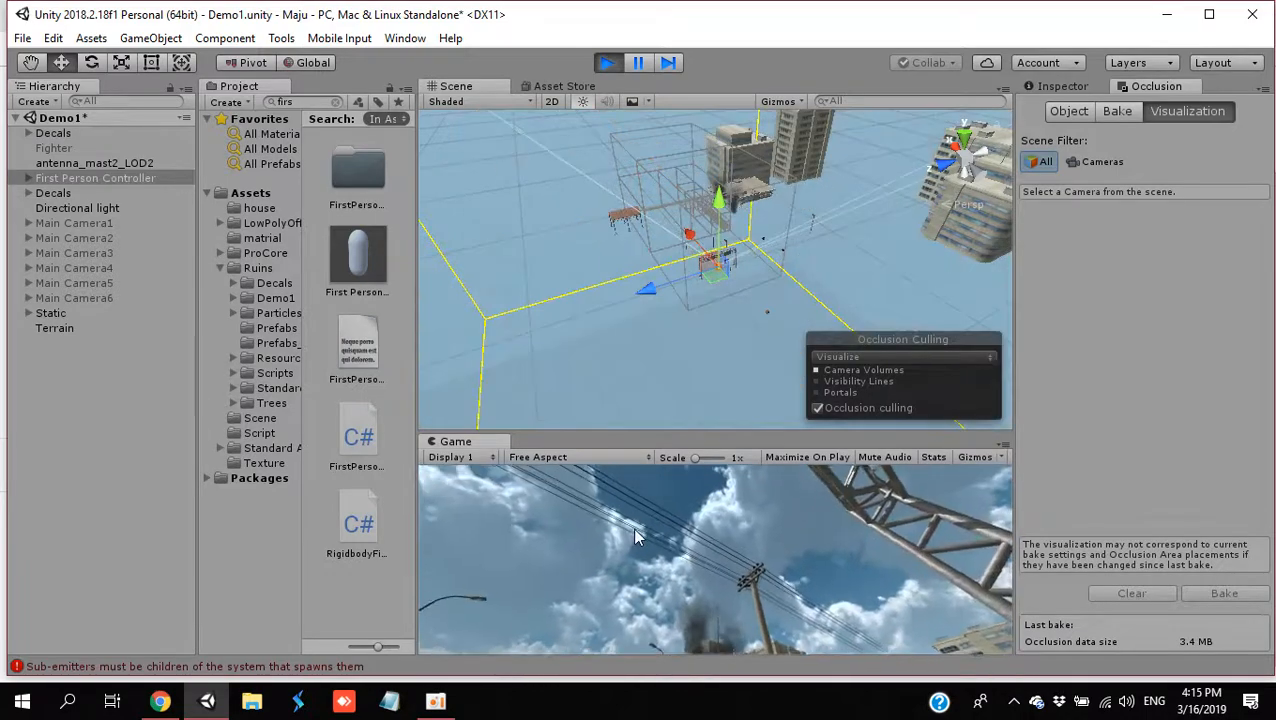
{"action": "mouse_move", "coordinate": [555, 600]}
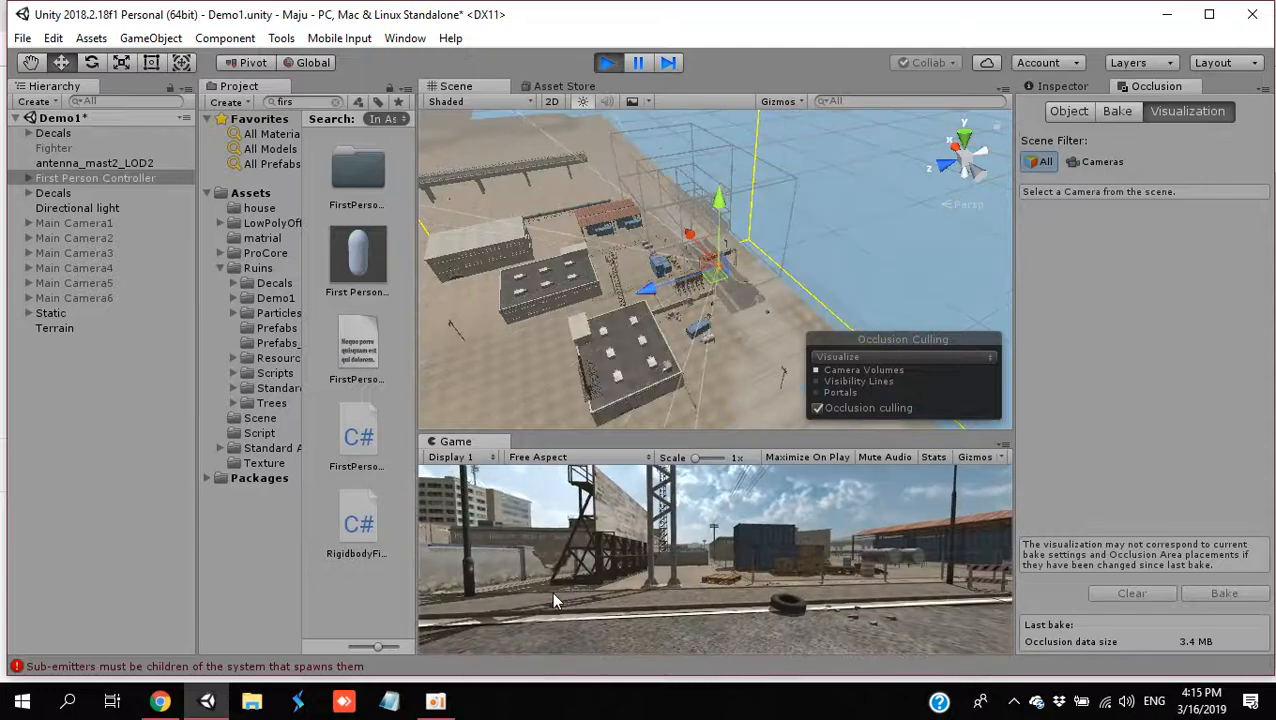
{"action": "mouse_move", "coordinate": [574, 332]}
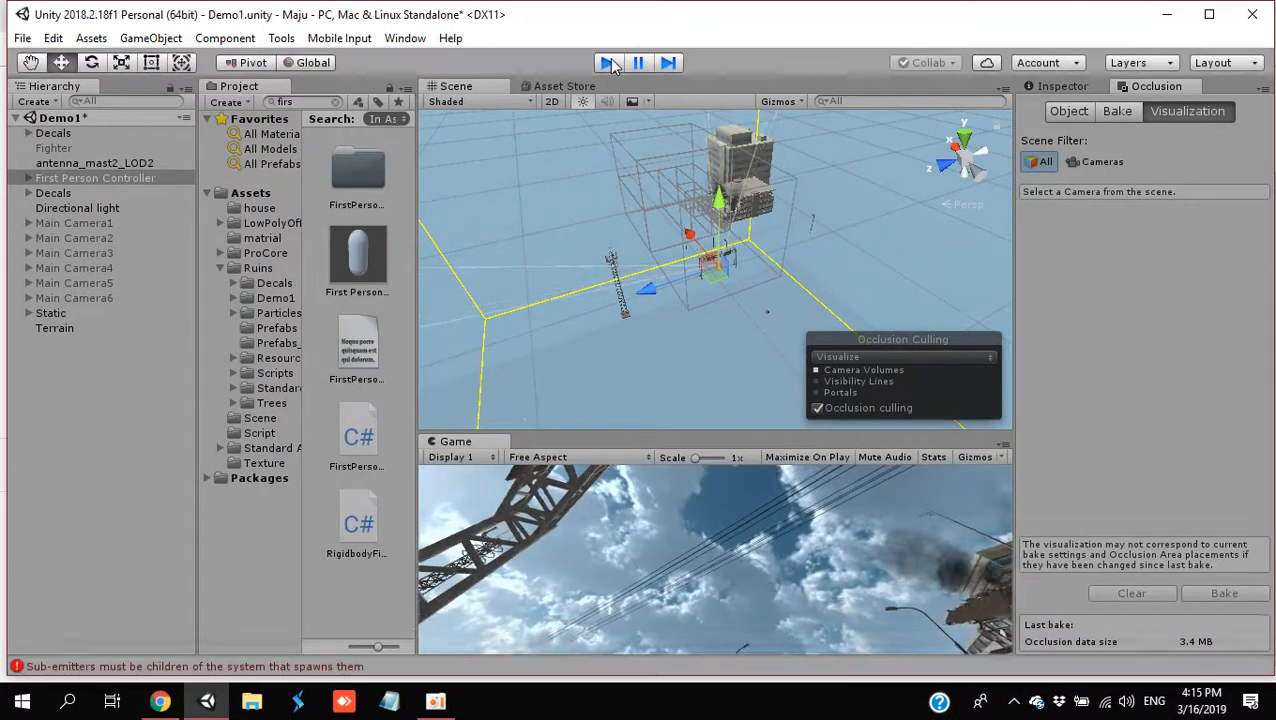
{"action": "left_click", "coordinate": [609, 63]}
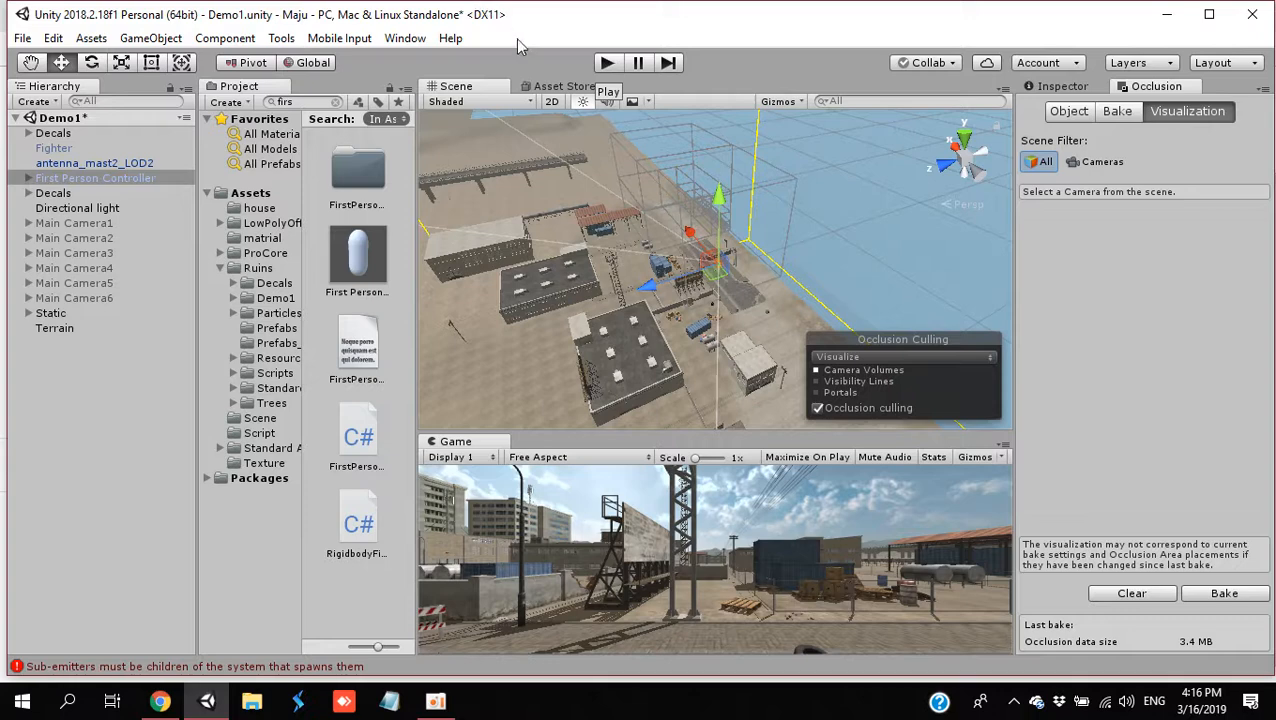
Step: Change the scene's skybox material to Default-Skybox in the Lighting settings and close them
{"action": "left_click", "coordinate": [549, 86]}
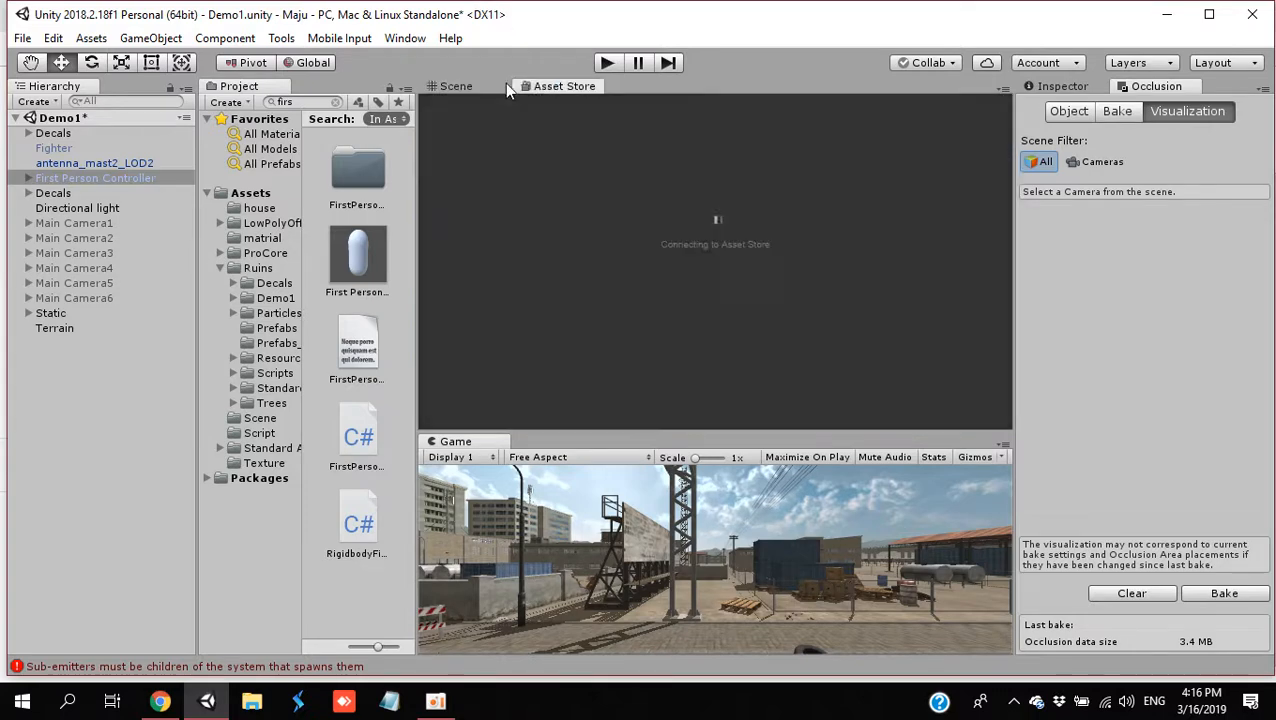
{"action": "left_click", "coordinate": [462, 86]}
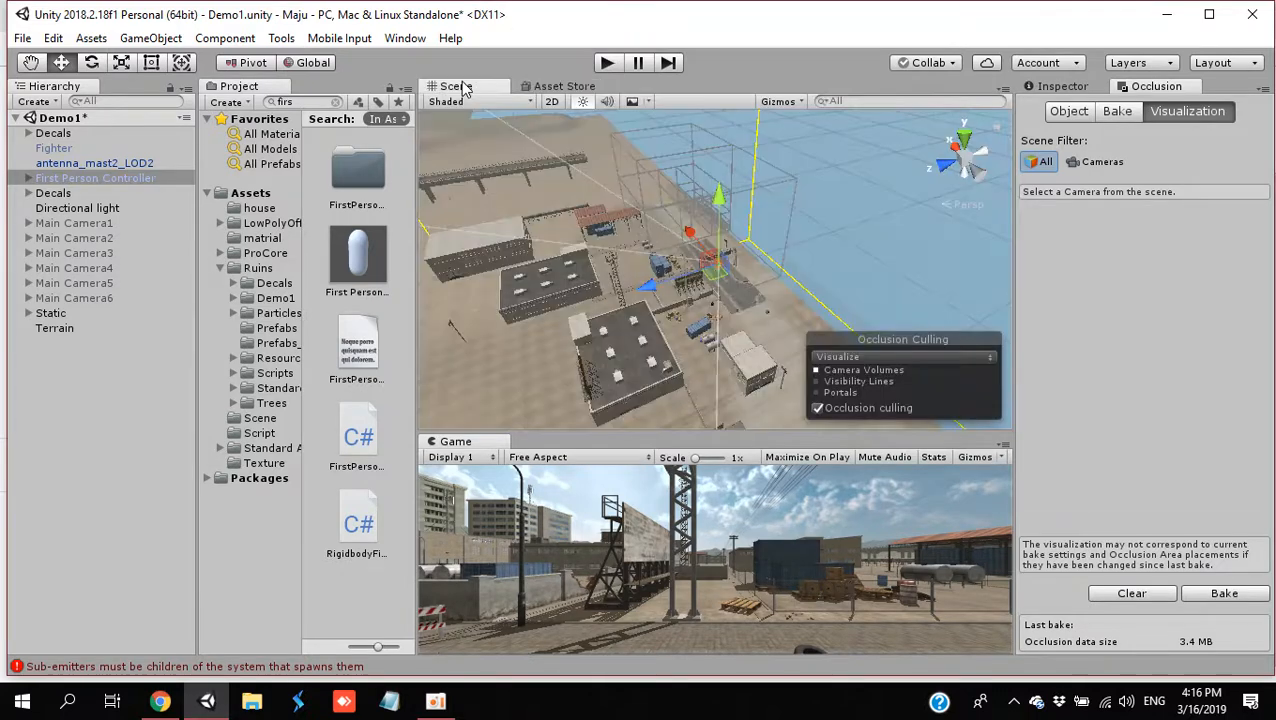
{"action": "left_click", "coordinate": [401, 40]}
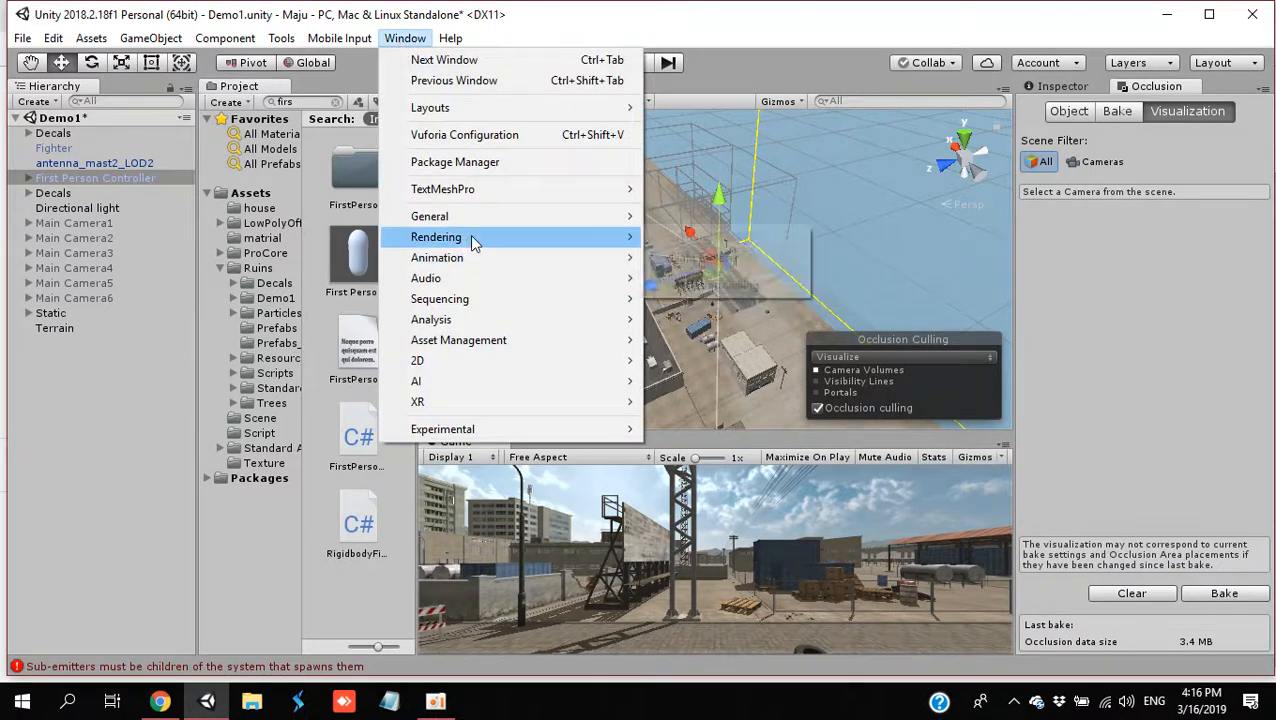
{"action": "mouse_move", "coordinate": [487, 224]}
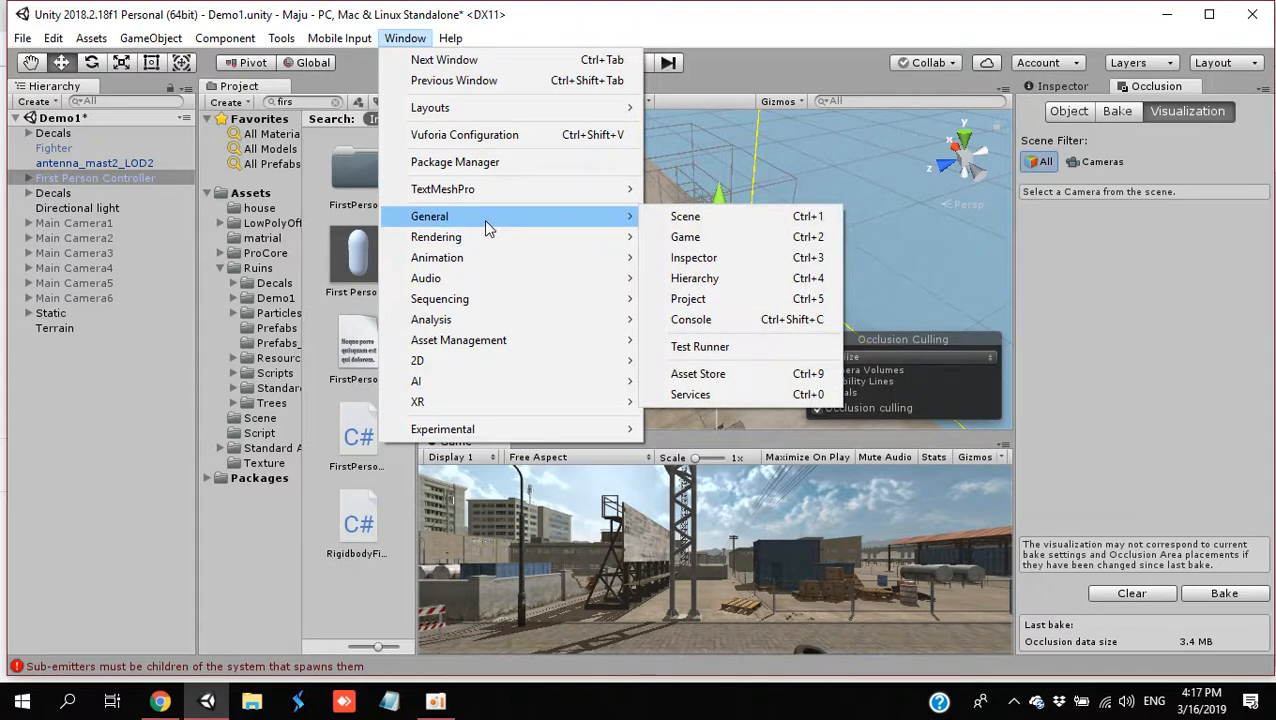
{"action": "mouse_move", "coordinate": [532, 242]}
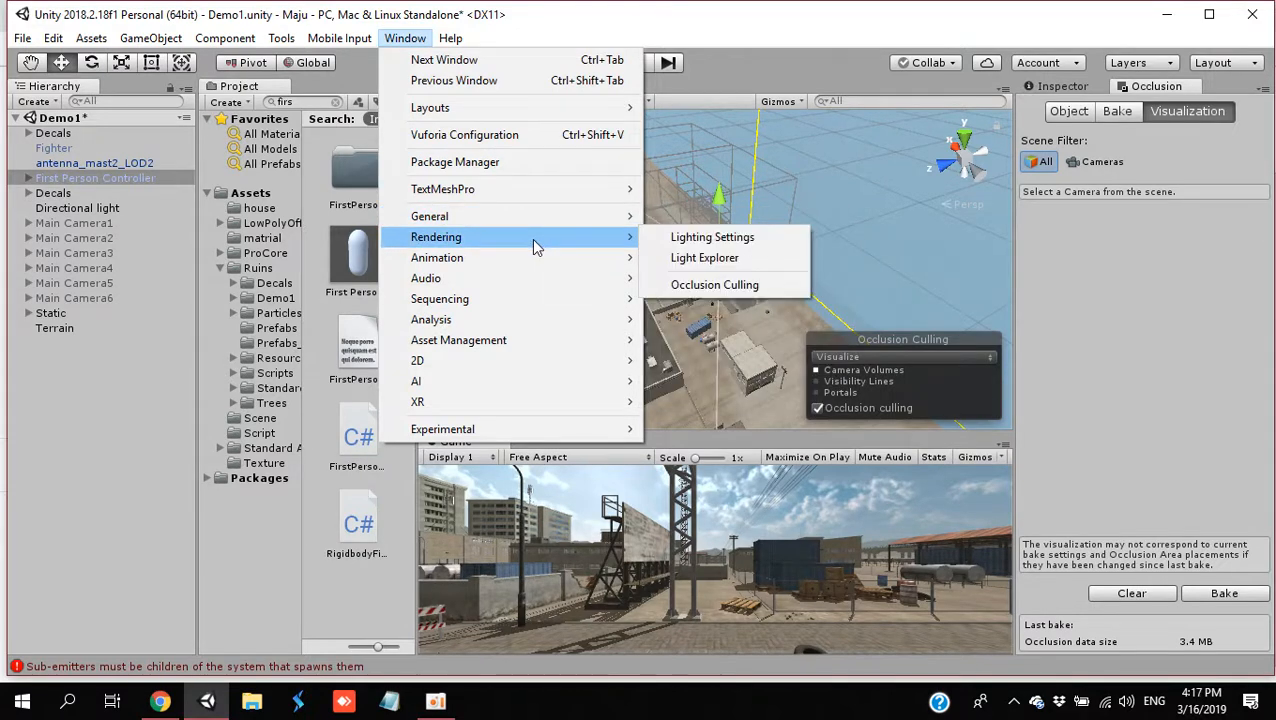
{"action": "left_click", "coordinate": [711, 244]}
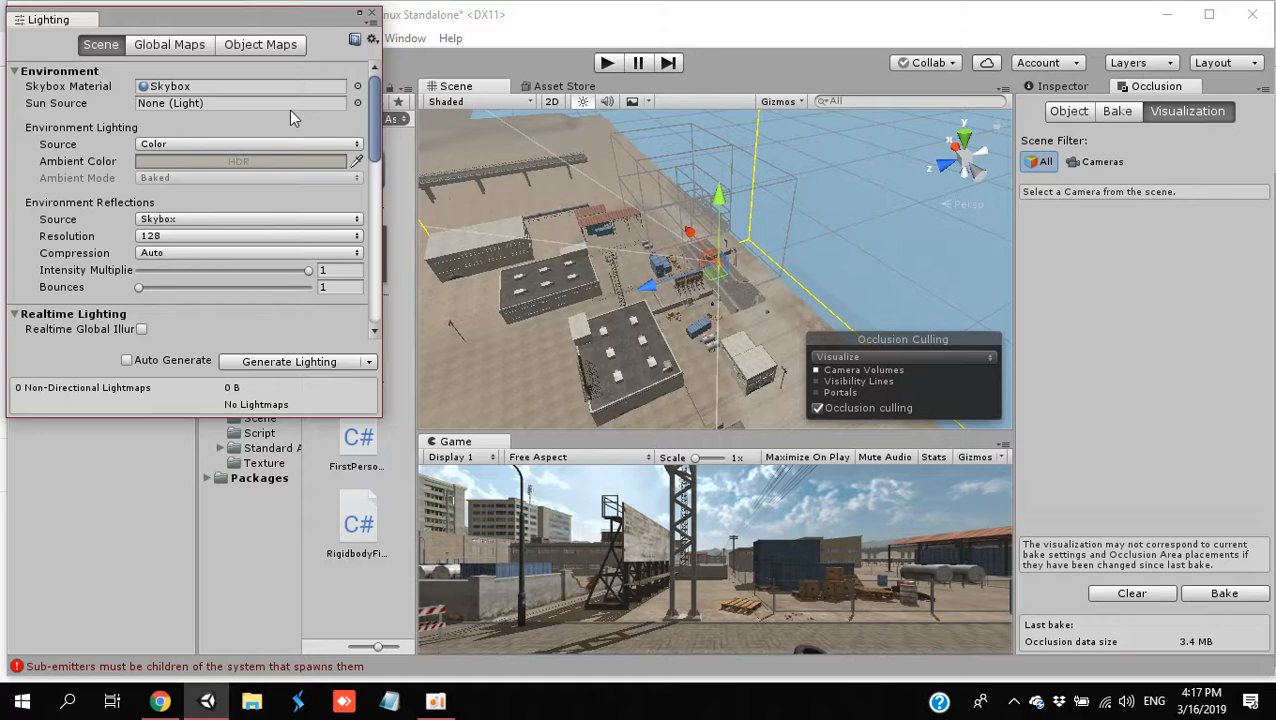
{"action": "left_click", "coordinate": [359, 88]}
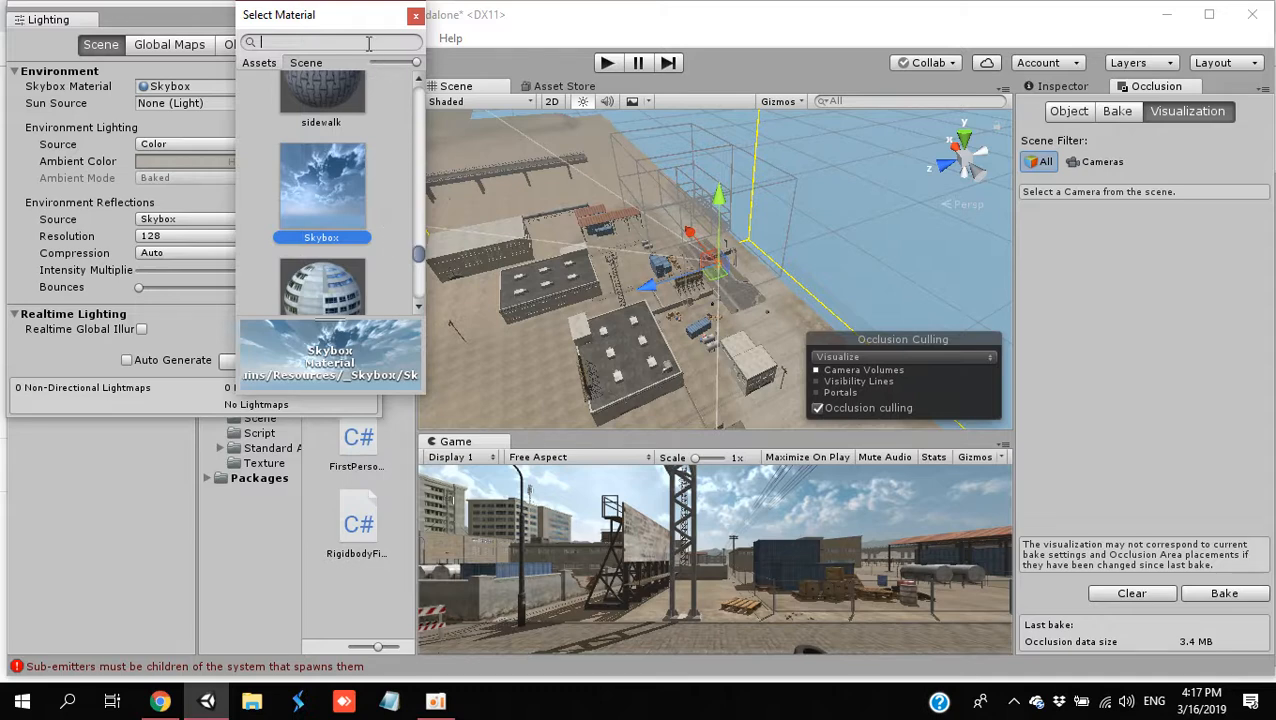
{"action": "type", "text": "sky"}
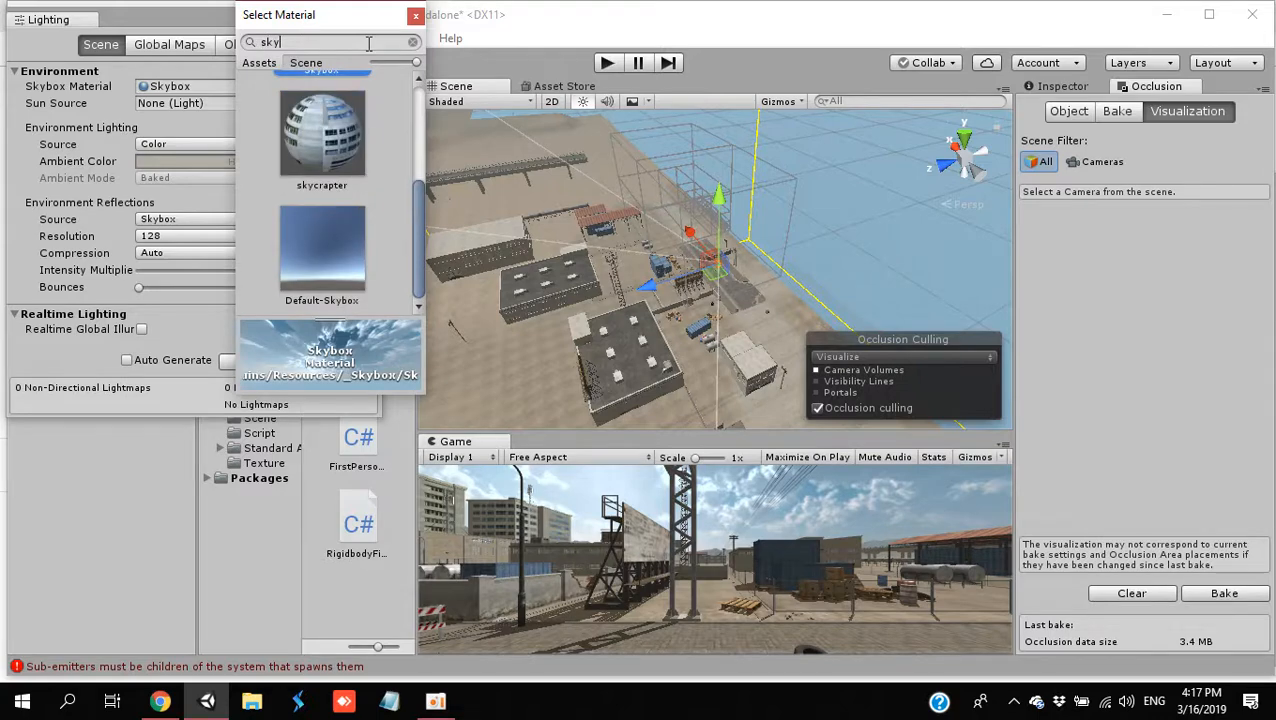
{"action": "left_click", "coordinate": [349, 232]}
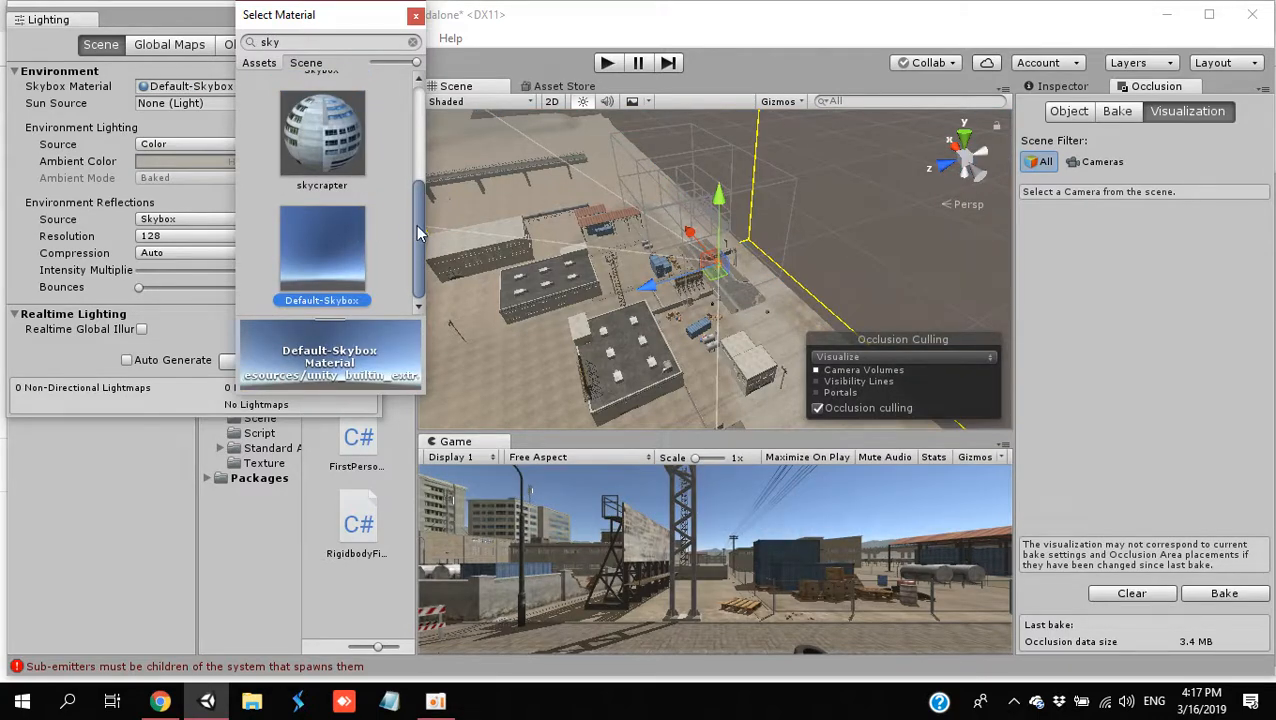
{"action": "left_click_drag", "start_coordinate": [417, 224], "coordinate": [441, 129]}
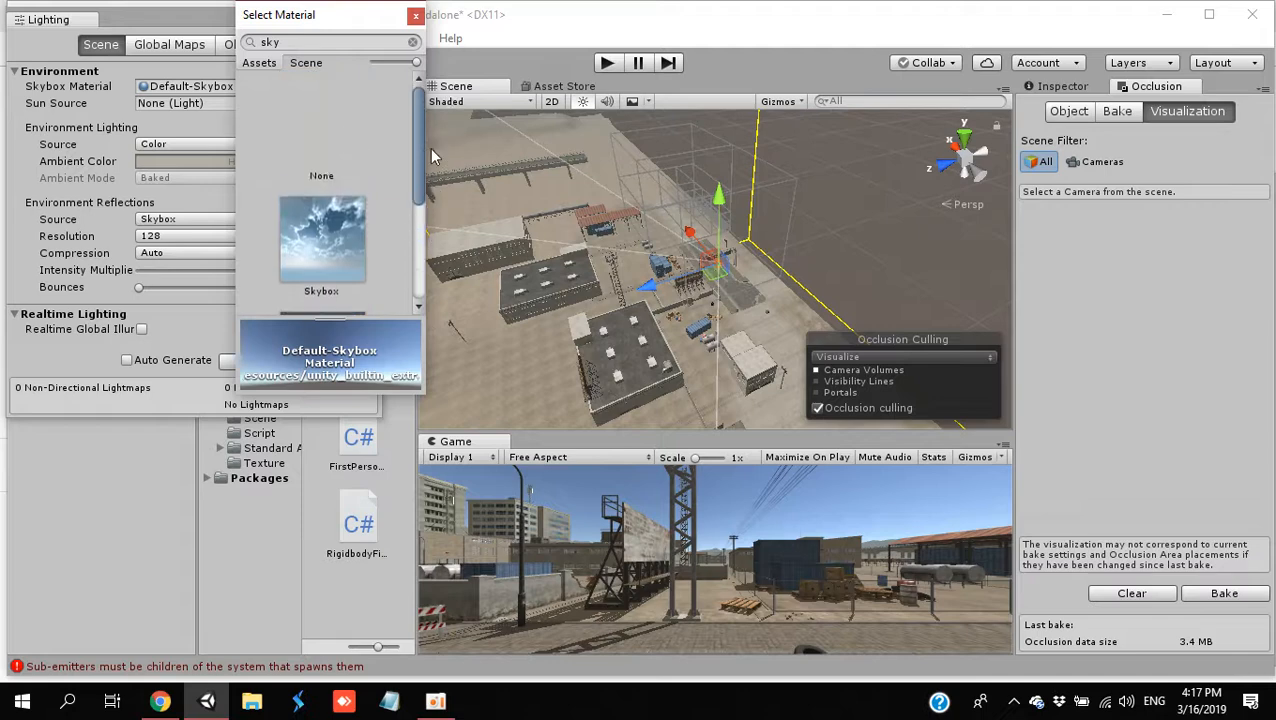
{"action": "scroll", "coordinate": [431, 150], "scroll_direction": "down", "scroll_amount": 3}
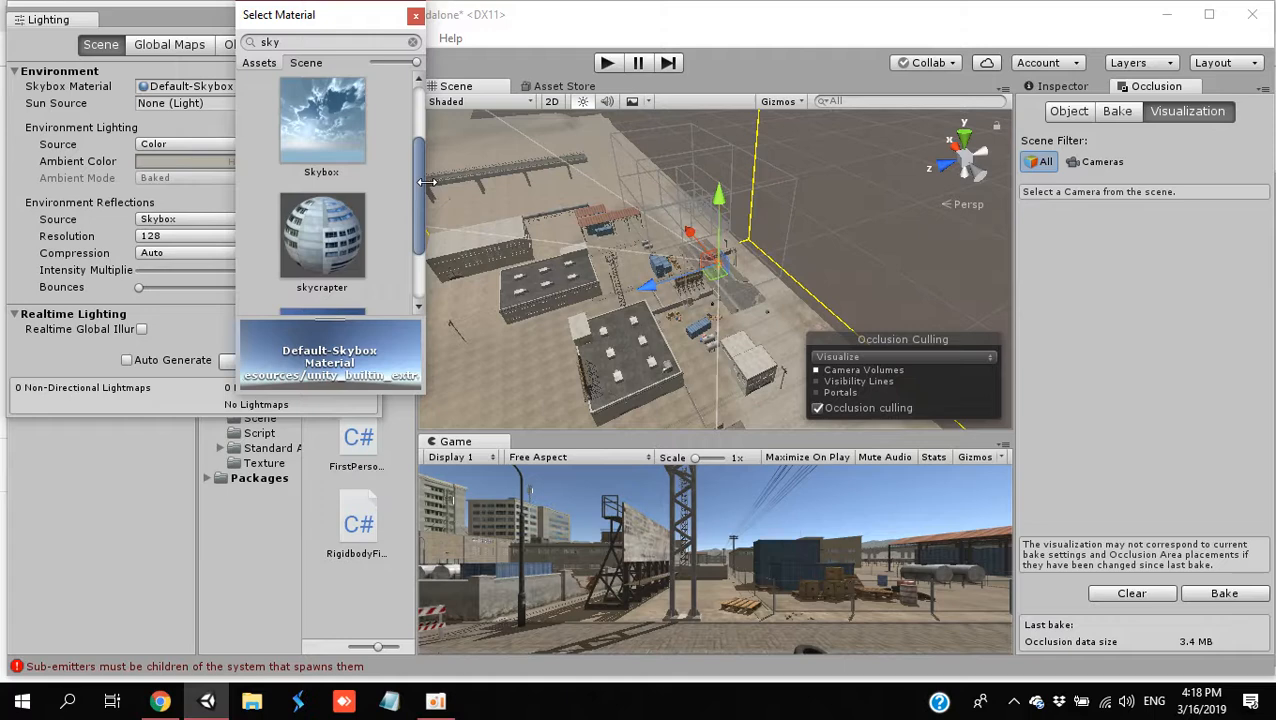
{"action": "left_click", "coordinate": [416, 16]}
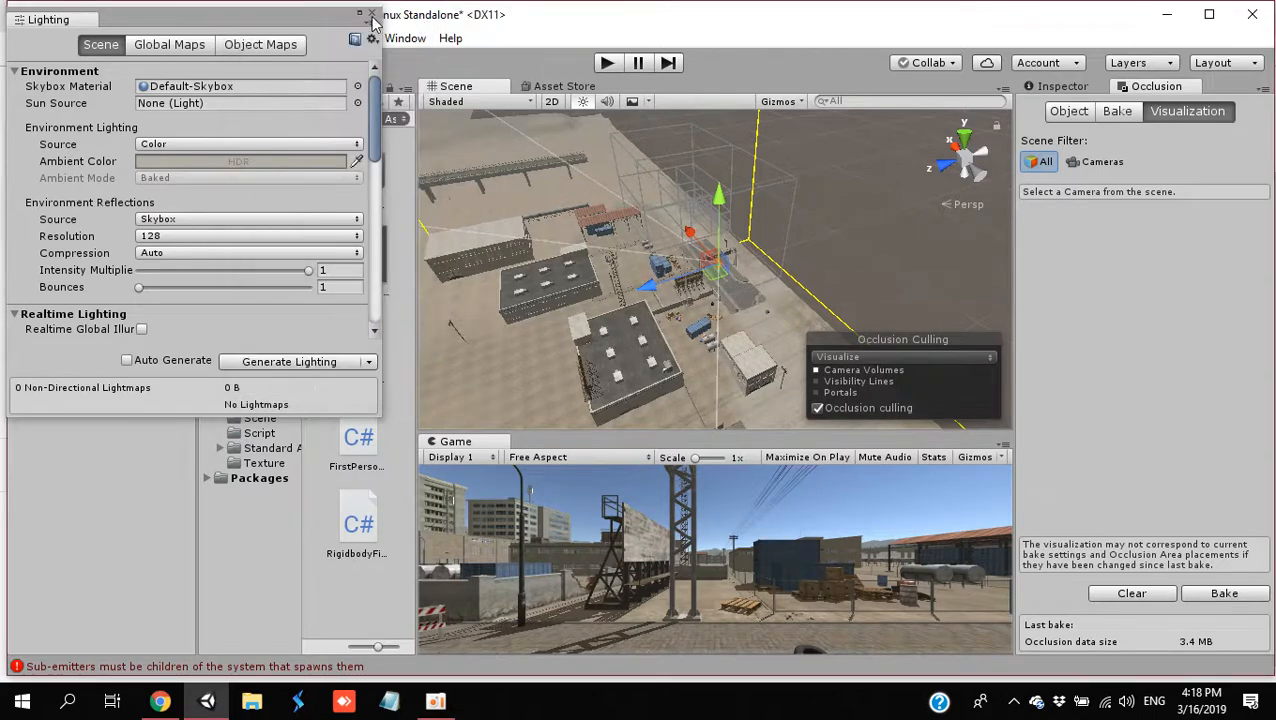
{"action": "left_click", "coordinate": [374, 20]}
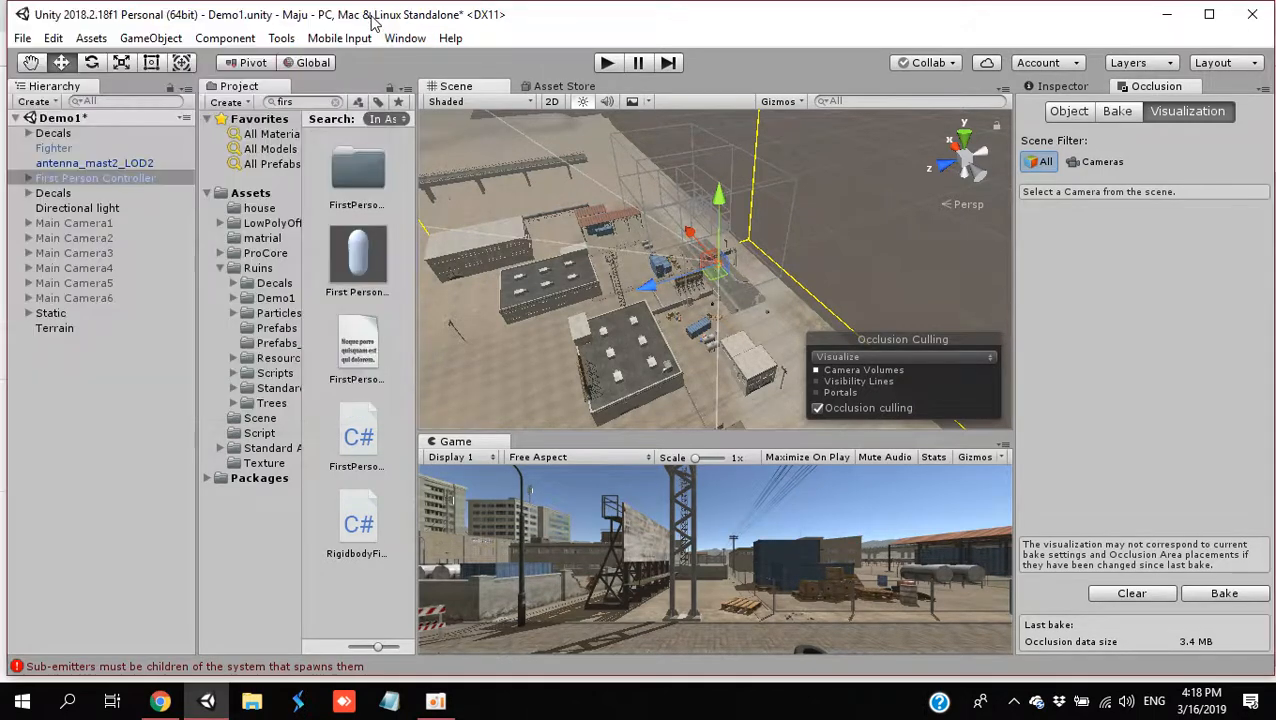
Step: Create a new material named "mysky" in the Assets folder
{"action": "left_click", "coordinate": [240, 102]}
{"action": "left_click", "coordinate": [262, 245]}
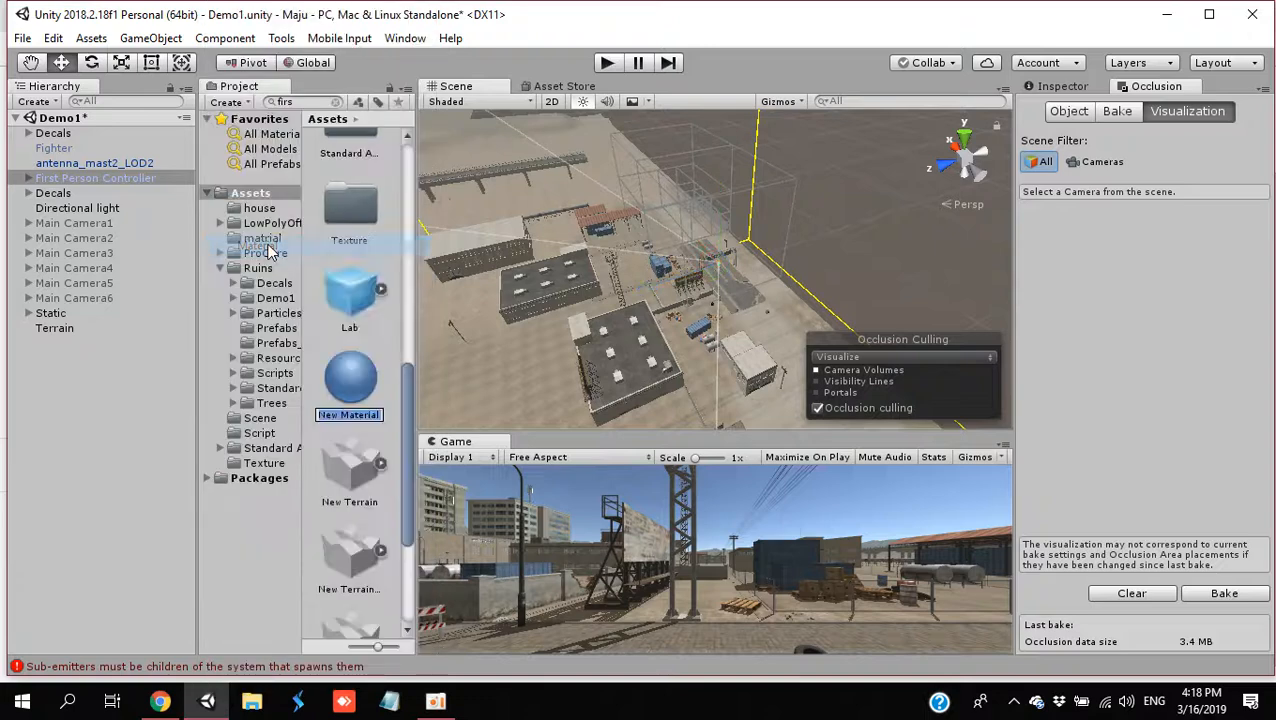
{"action": "type", "text": "sky"}
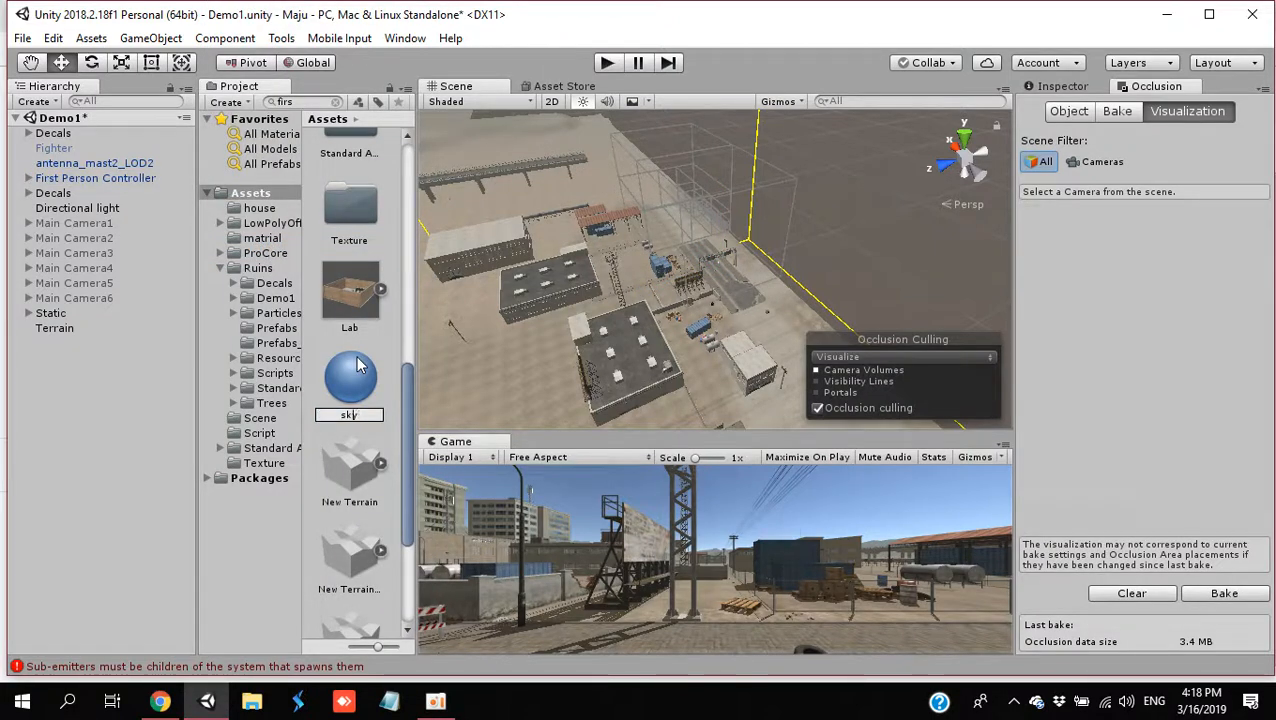
{"action": "type", "text": "my"}
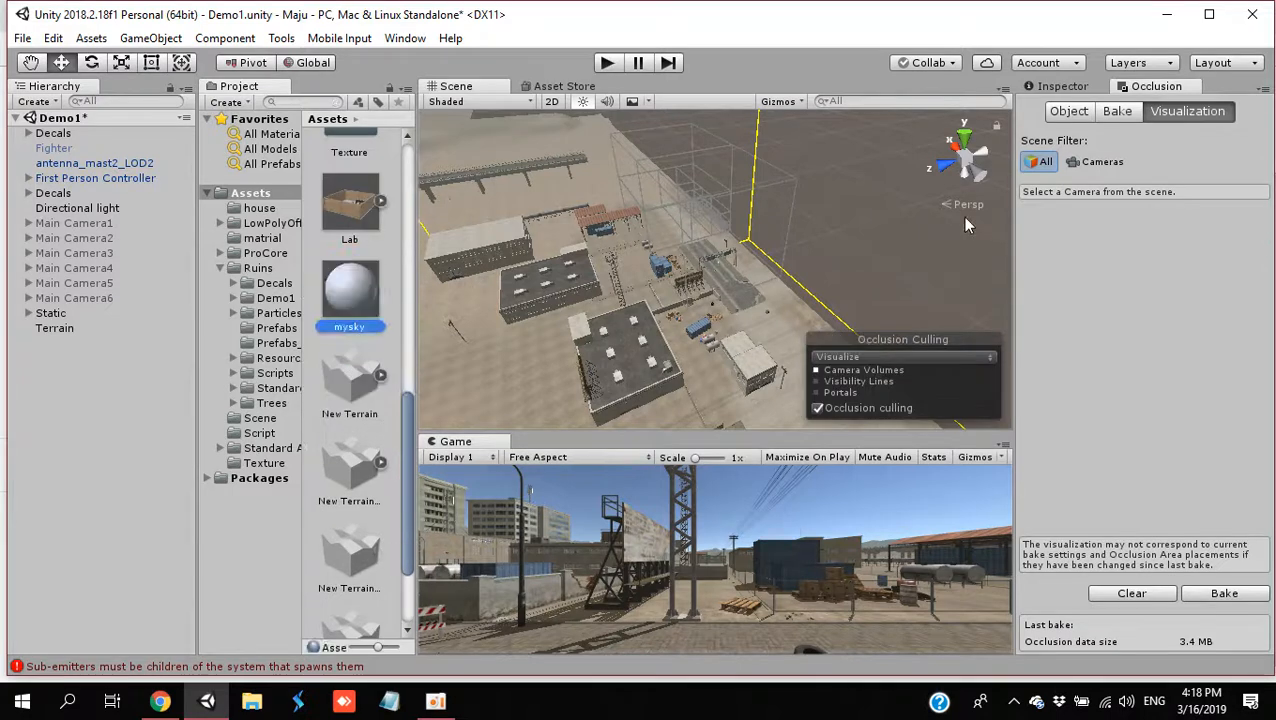
Step: Set the shader of the mysky material to Skybox/6 Sided
{"action": "left_click", "coordinate": [1082, 88]}
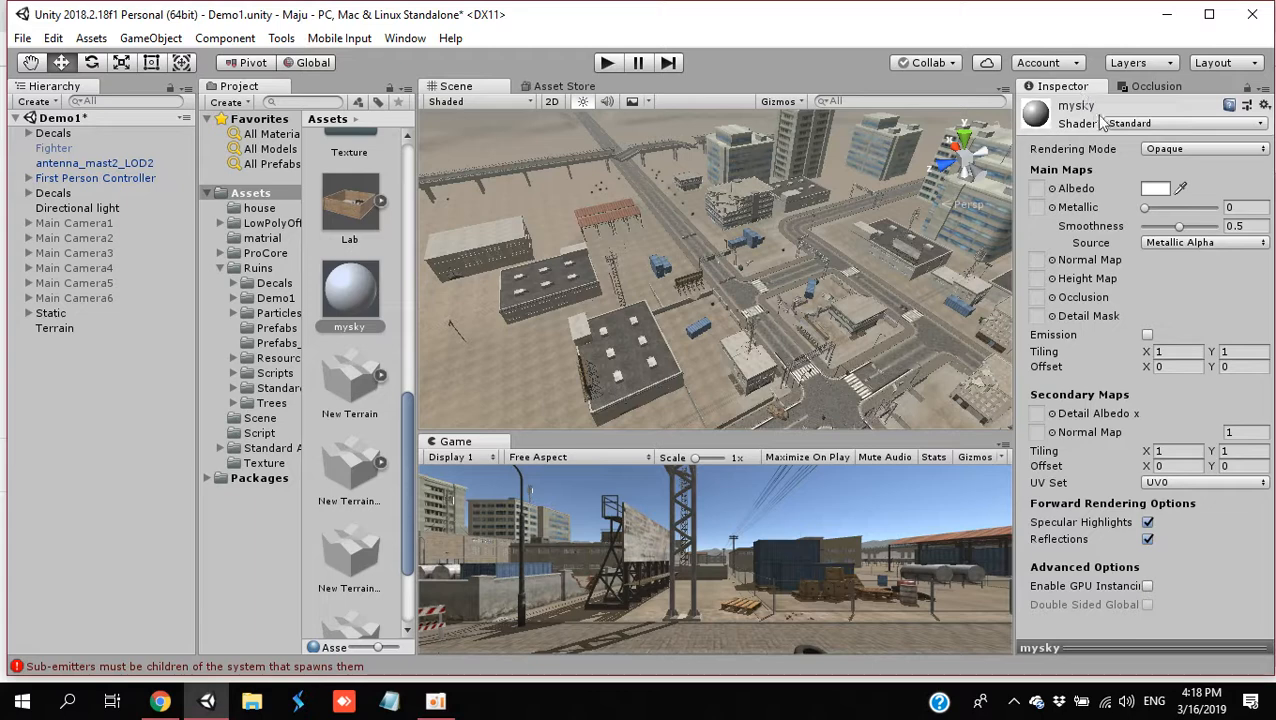
{"action": "left_click", "coordinate": [1128, 124]}
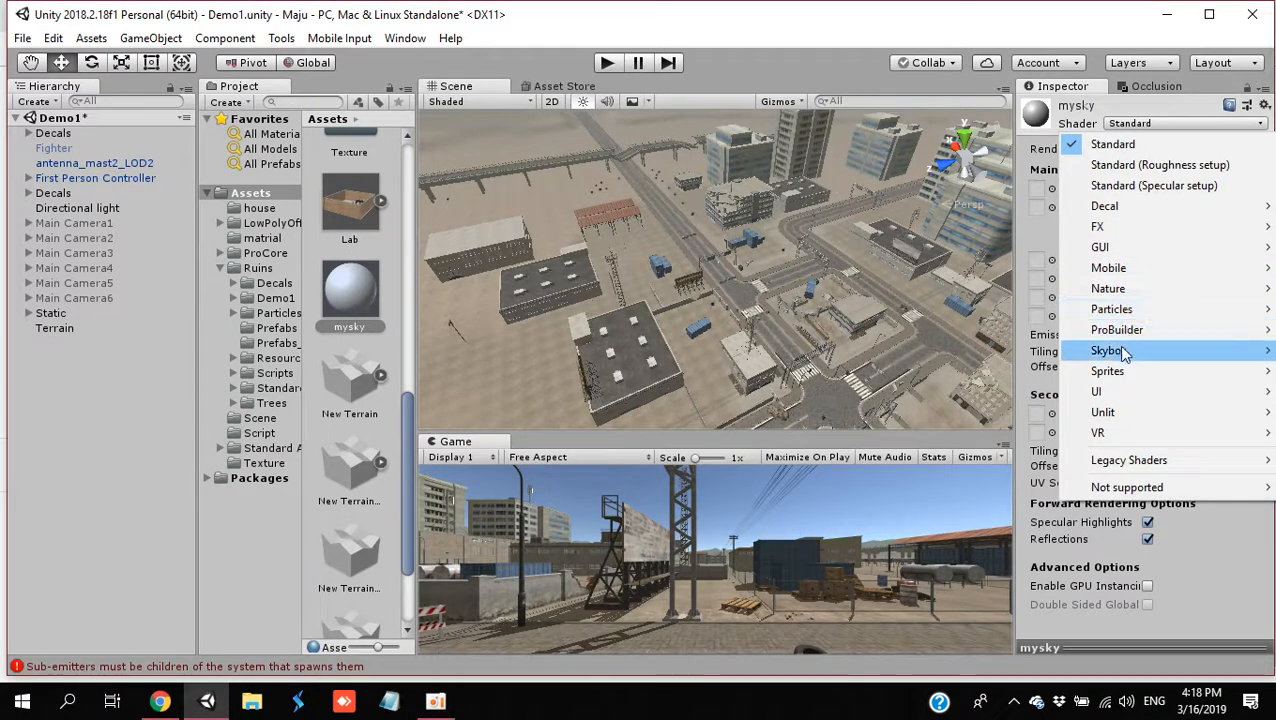
{"action": "mouse_move", "coordinate": [1122, 352]}
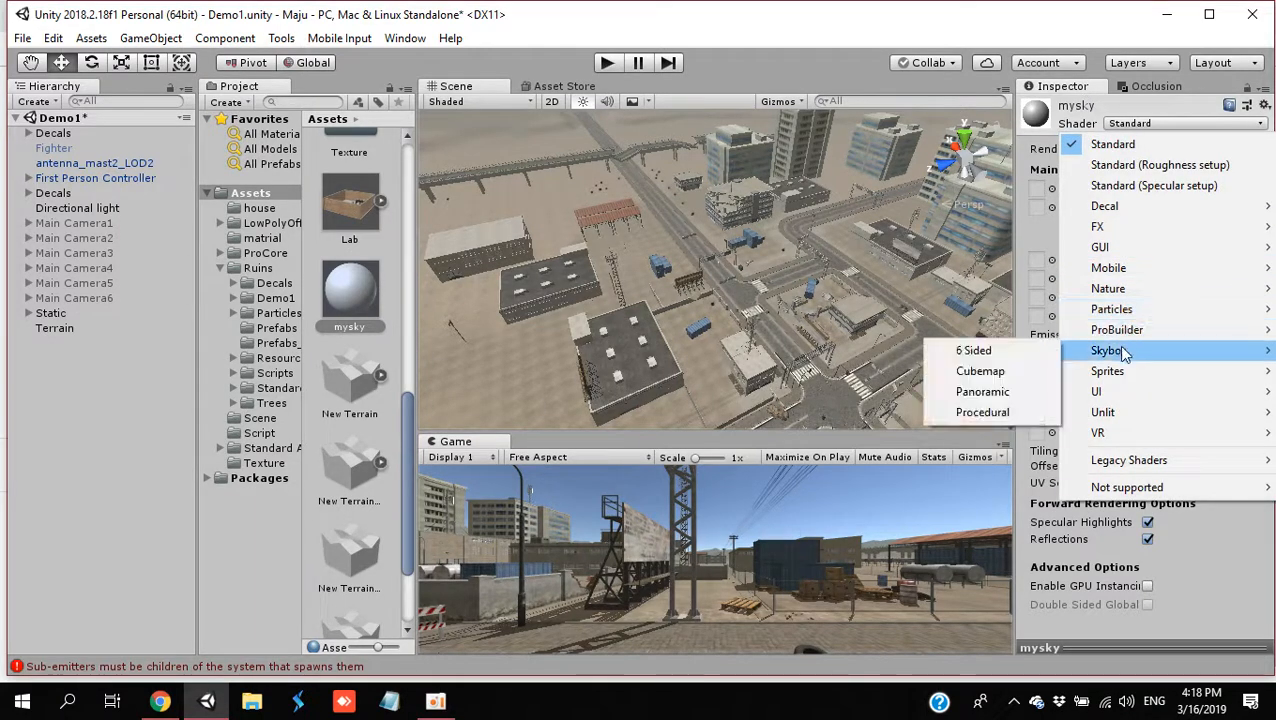
{"action": "left_click", "coordinate": [991, 351]}
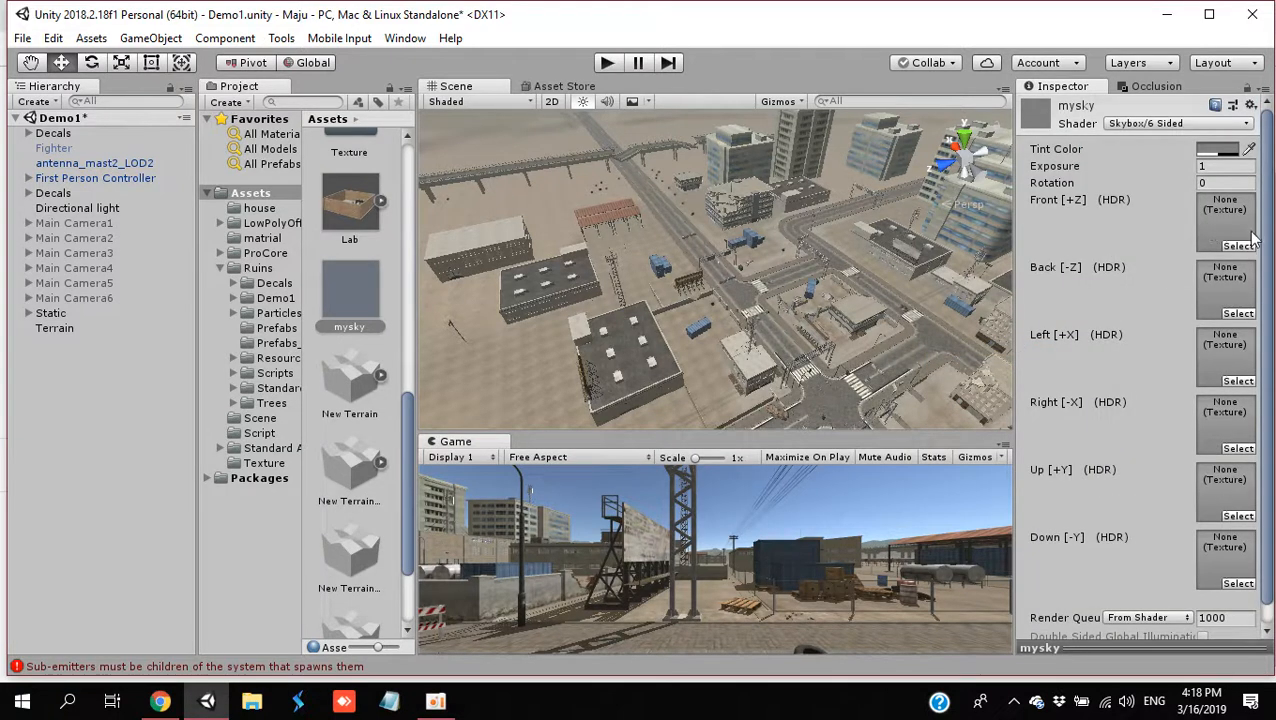
Step: Assign the Sky_01 texture to the Front [+Z] side of the mysky material
{"action": "left_click", "coordinate": [1238, 245]}
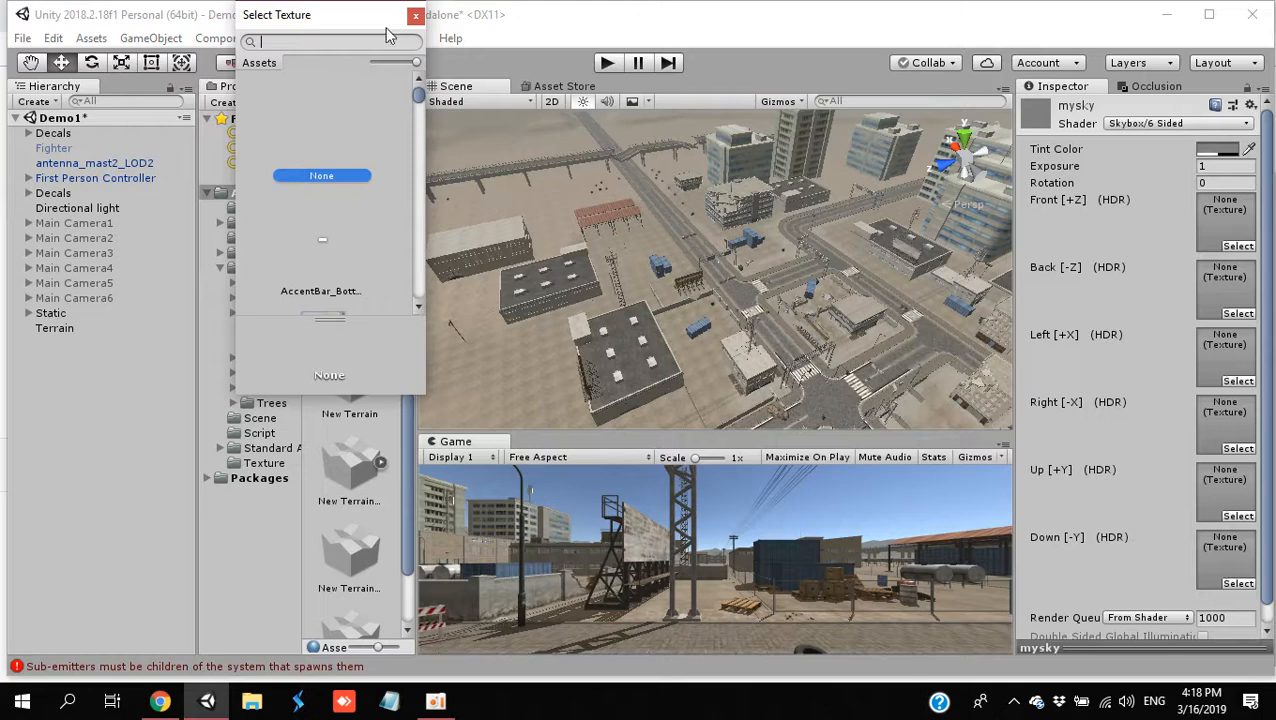
{"action": "type", "text": "sky"}
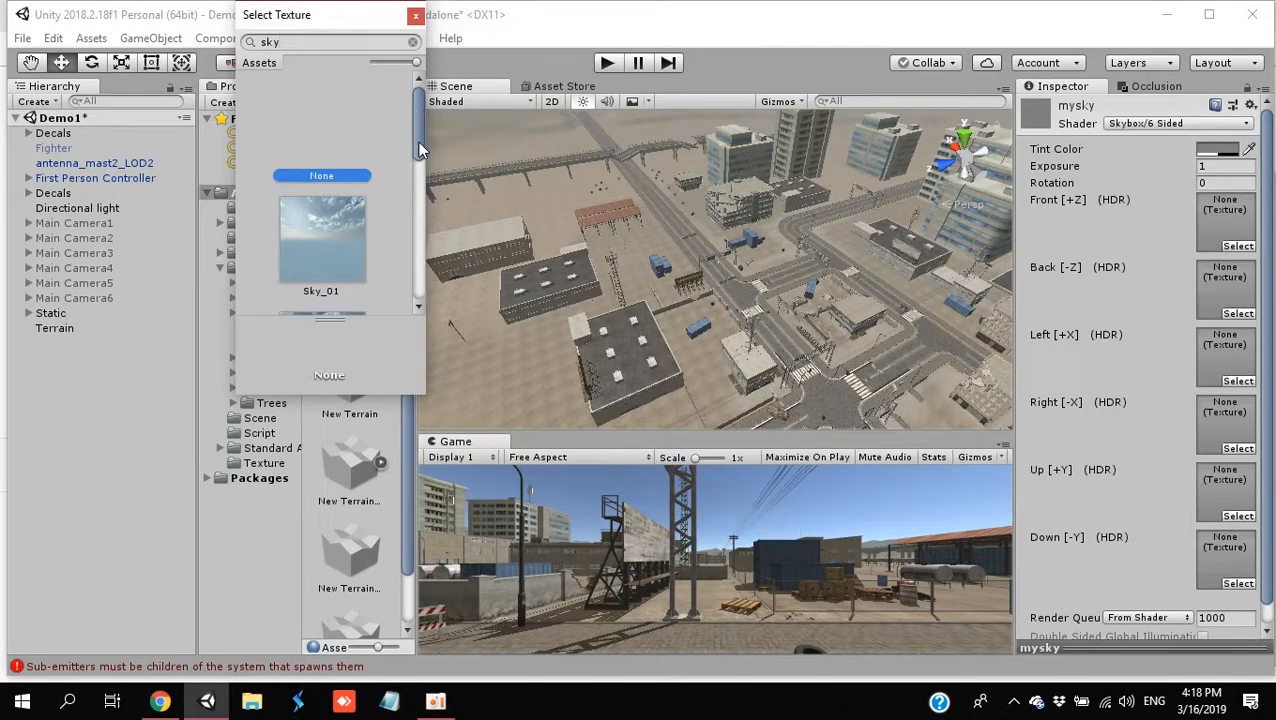
{"action": "mouse_move", "coordinate": [418, 142]}
{"action": "left_mouse_down"}
{"action": "mouse_move", "coordinate": [411, 258]}
{"action": "mouse_move", "coordinate": [410, 154]}
{"action": "left_mouse_up"}
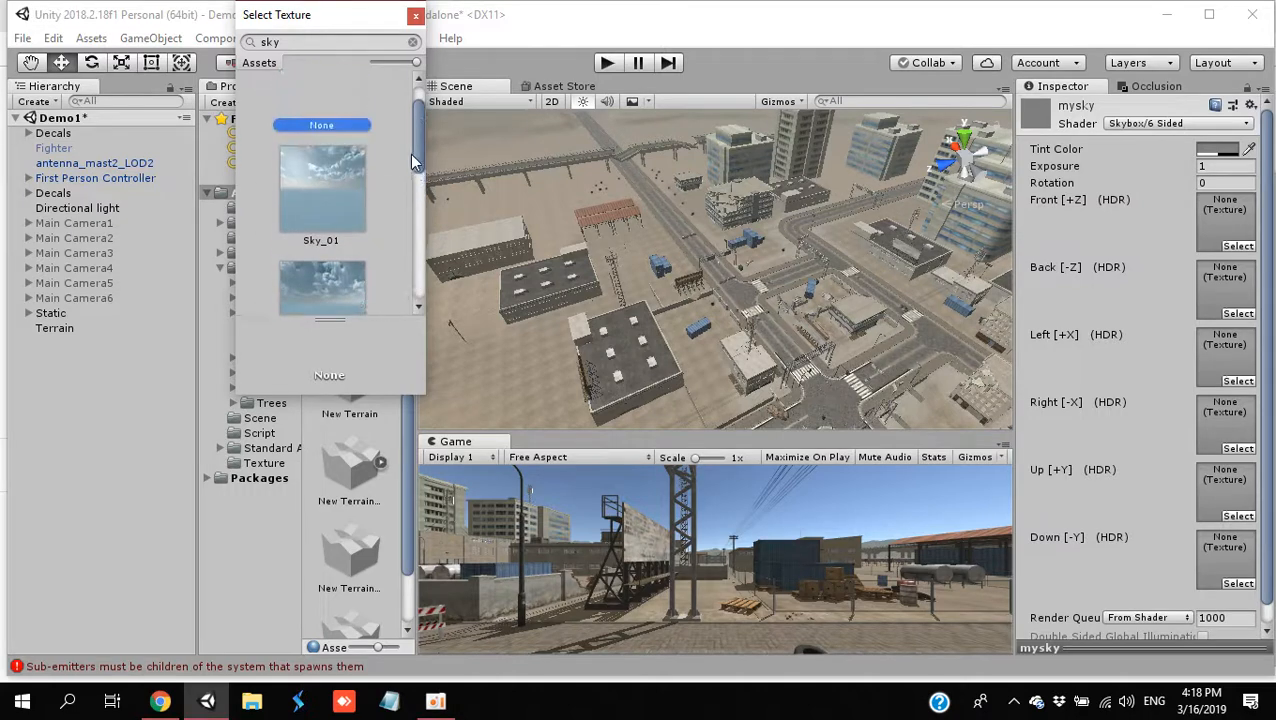
{"action": "double_click", "coordinate": [339, 164]}
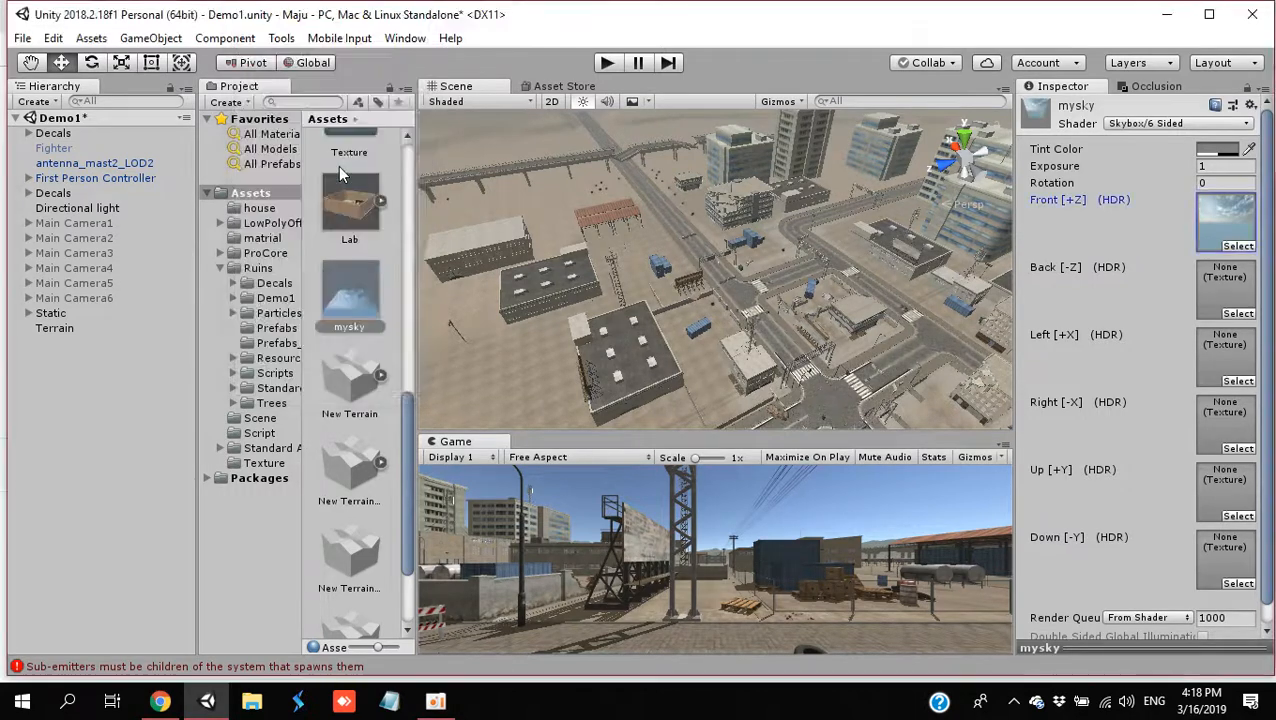
Step: Assign the Sky_02 texture to the Back [-Z] side of the mysky material
{"action": "left_click", "coordinate": [1253, 313]}
{"action": "left_click", "coordinate": [1246, 316]}
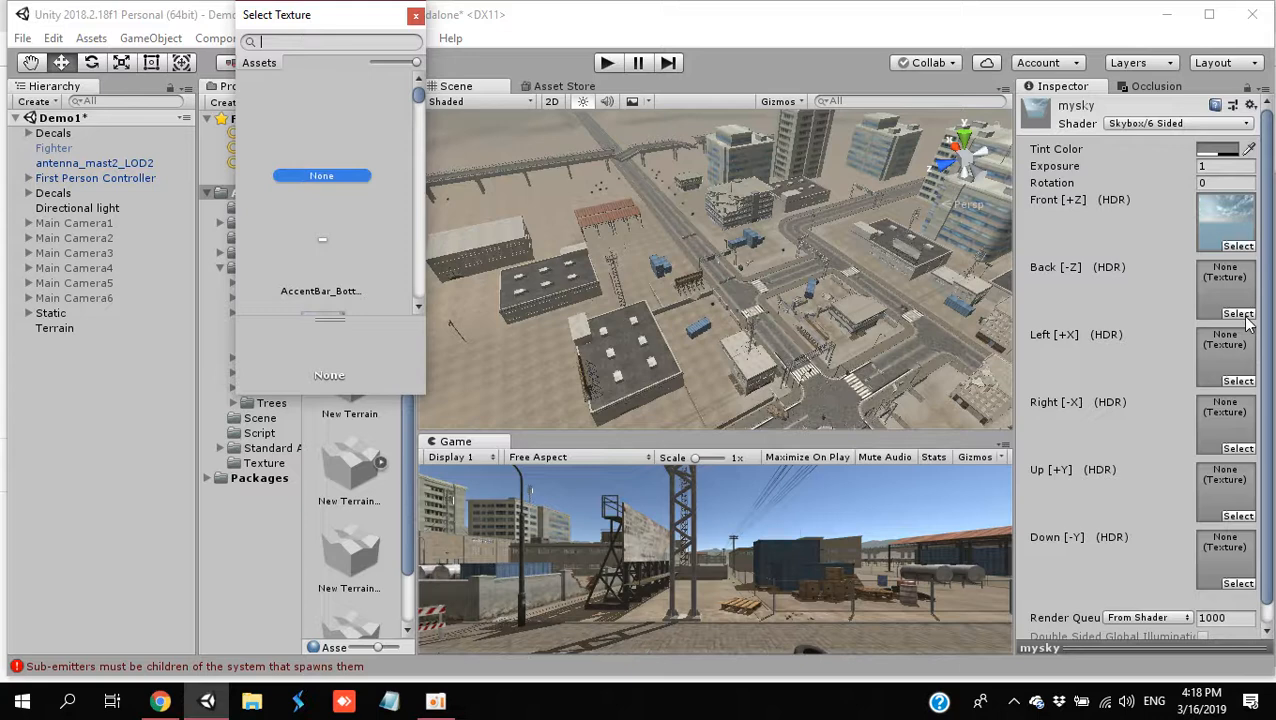
{"action": "type", "text": "sky"}
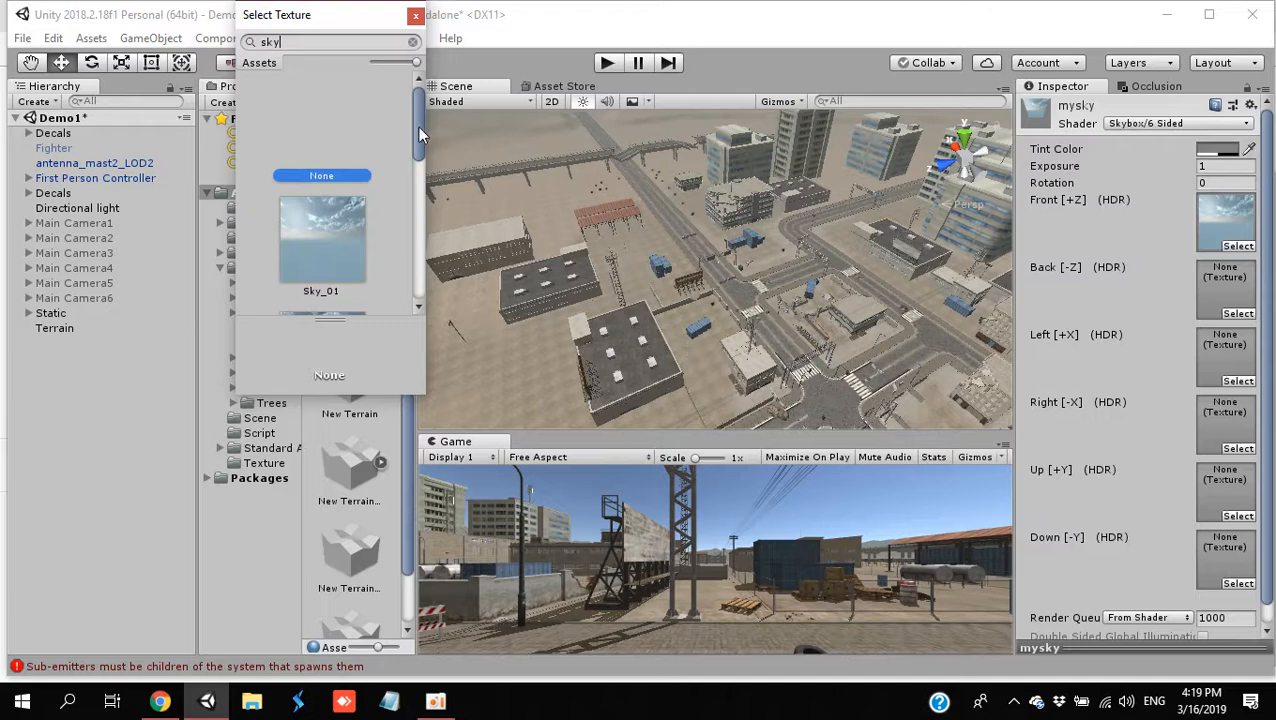
{"action": "left_click_drag", "start_coordinate": [417, 127], "coordinate": [419, 156]}
{"action": "double_click", "coordinate": [325, 246]}
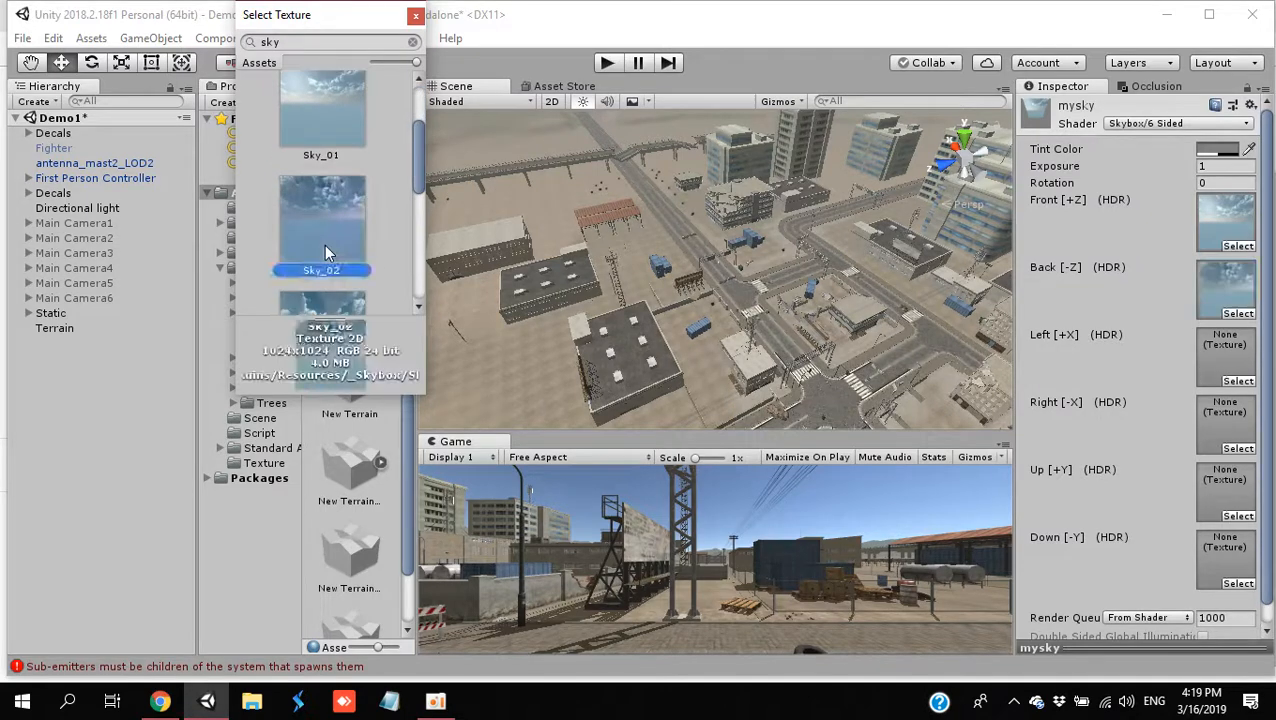
Step: Assign the Sky_03 texture to the Left [+X] side of the mysky material
{"action": "left_click", "coordinate": [1237, 381]}
{"action": "type", "text": "sky"}
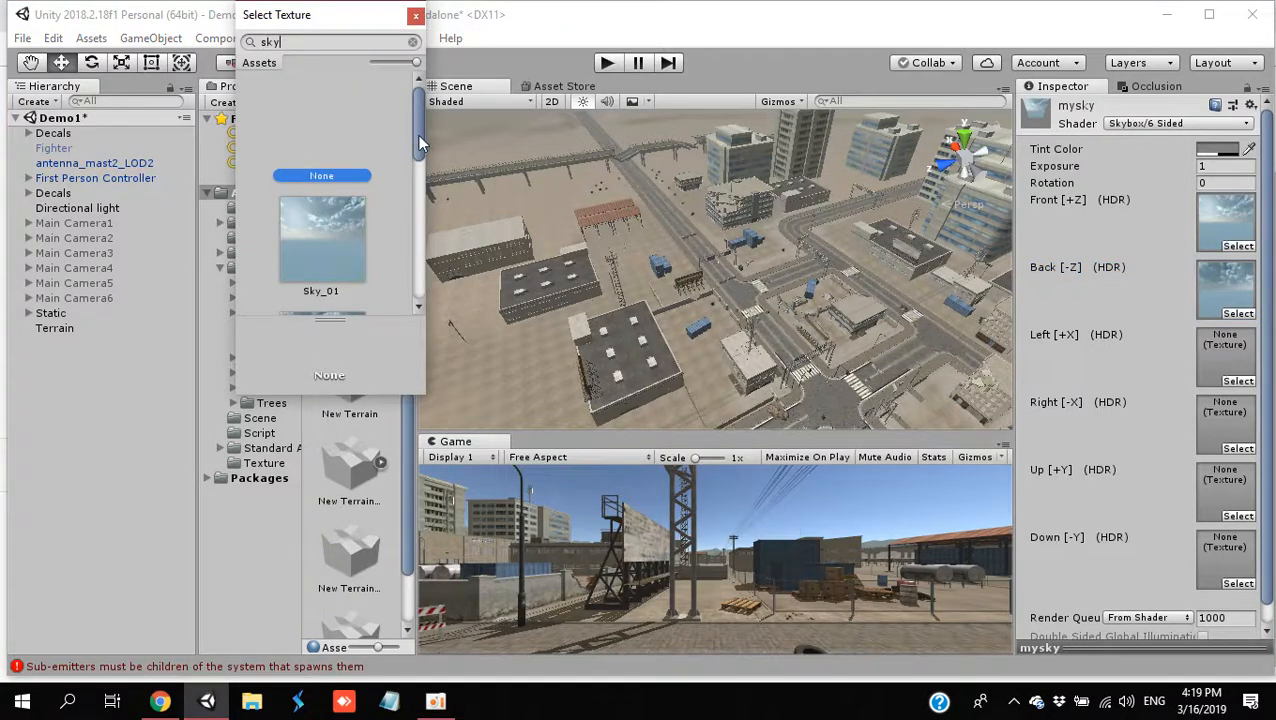
{"action": "left_click_drag", "start_coordinate": [418, 135], "coordinate": [378, 203]}
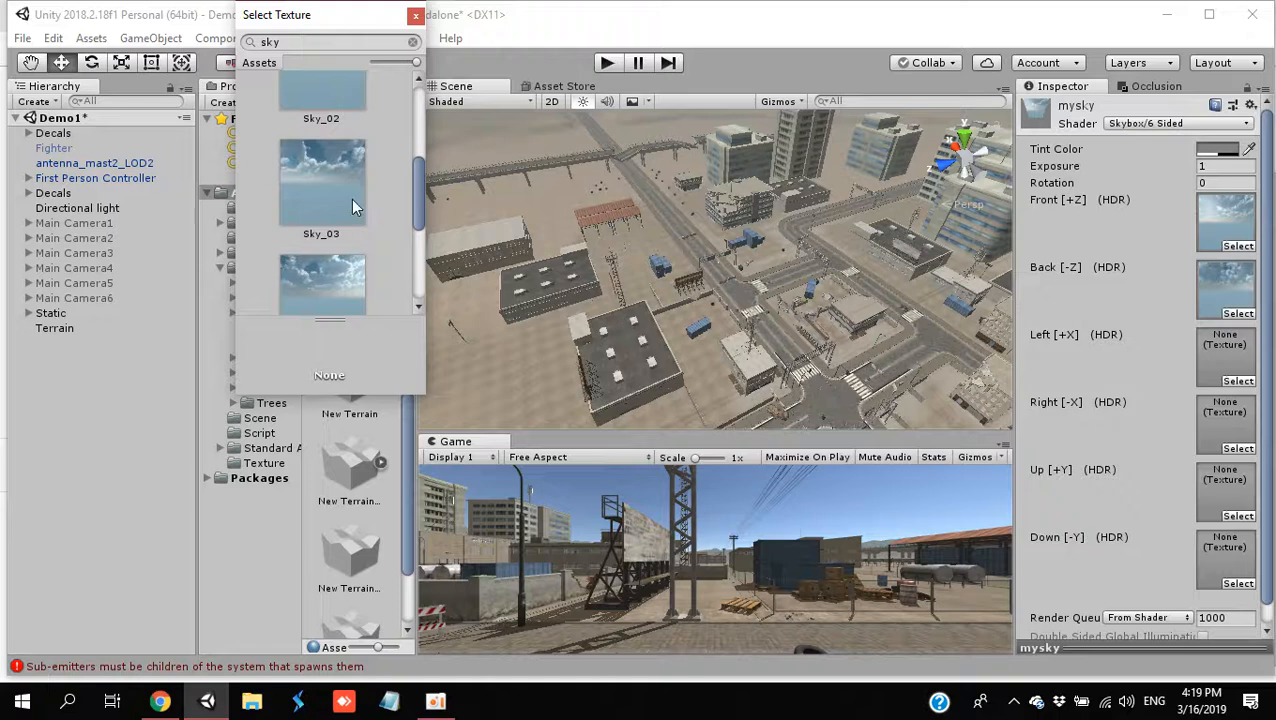
{"action": "double_click", "coordinate": [351, 198]}
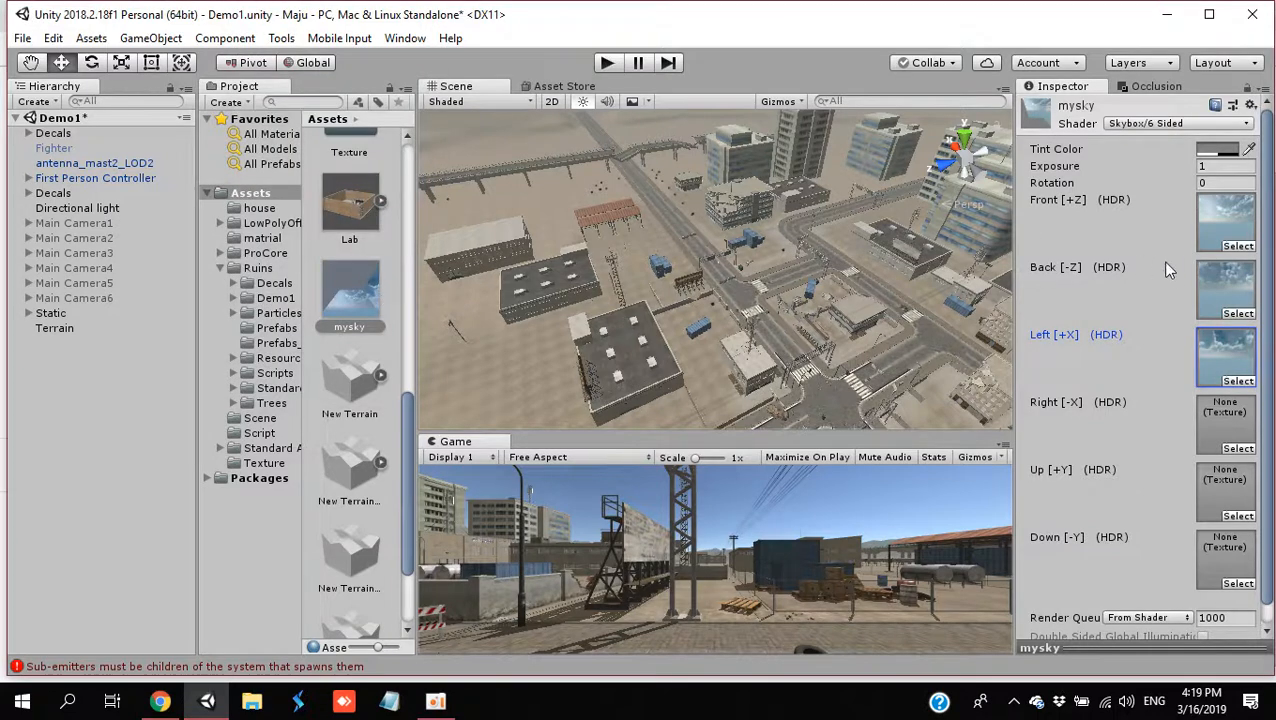
Step: Assign Sky_04, Sky_05 and Sky_06 from the skybox texture folder to the material's Right, Up and Down sides
{"action": "left_click", "coordinate": [1209, 339]}
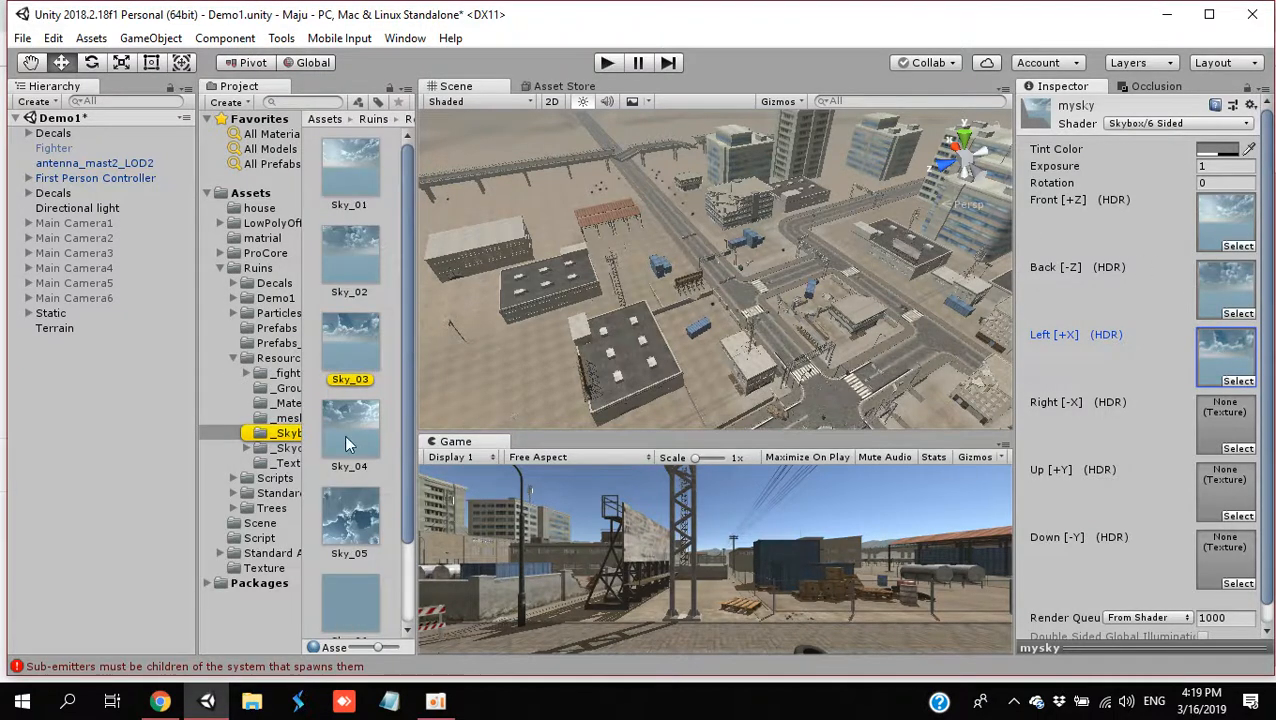
{"action": "left_click_drag", "start_coordinate": [348, 444], "coordinate": [1240, 418]}
{"action": "left_click_drag", "start_coordinate": [322, 500], "coordinate": [1214, 482]}
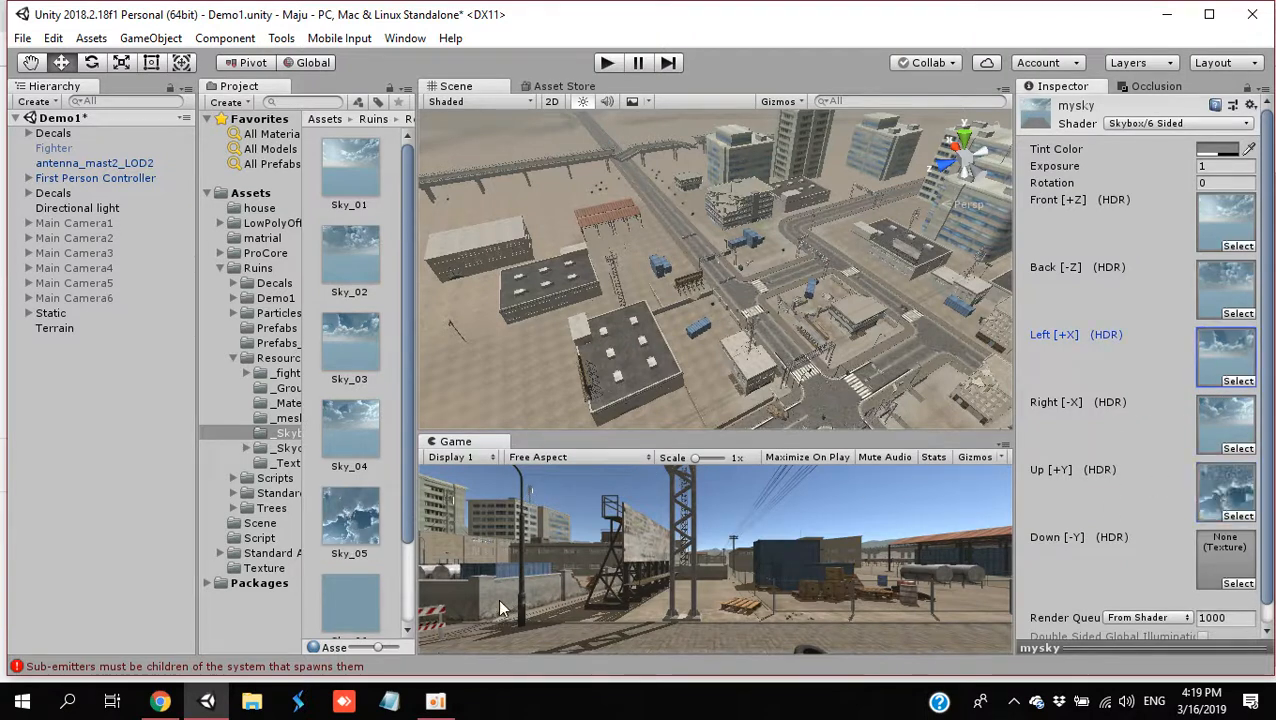
{"action": "left_click_drag", "start_coordinate": [337, 578], "coordinate": [1223, 552]}
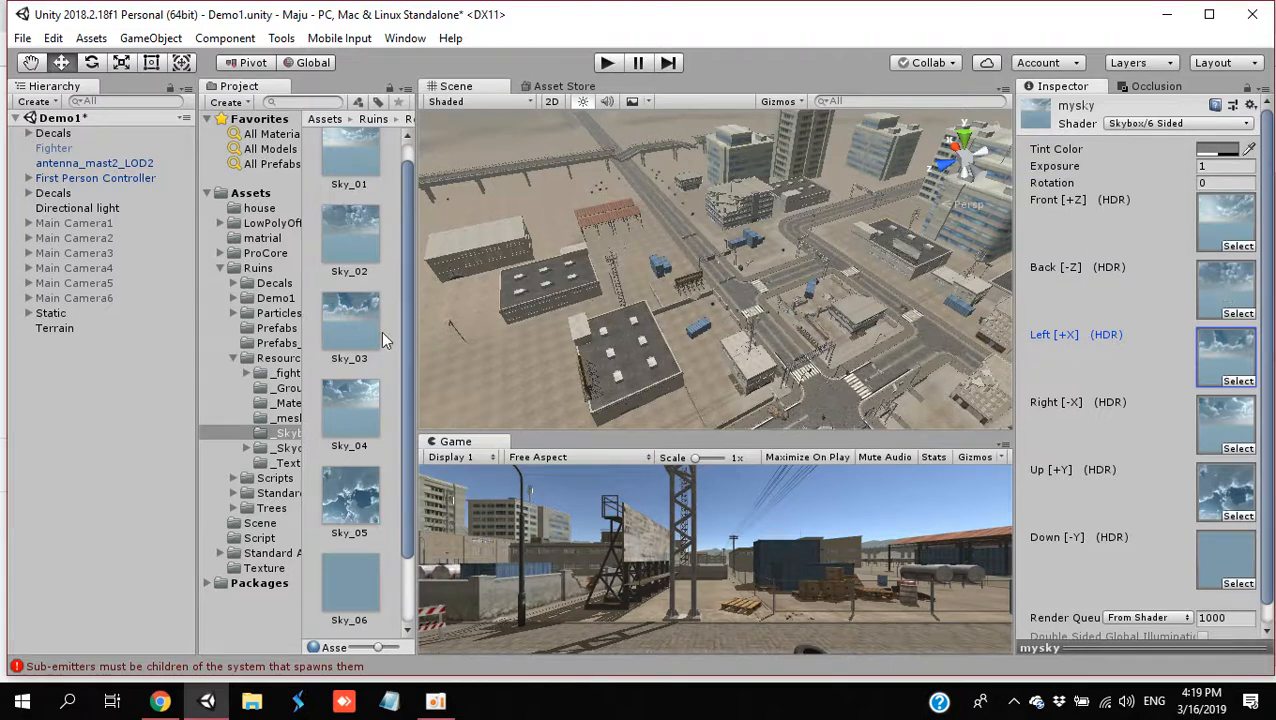
Step: Set the scene's skybox material to mysky in the Lighting settings and close them
{"action": "left_click", "coordinate": [405, 38]}
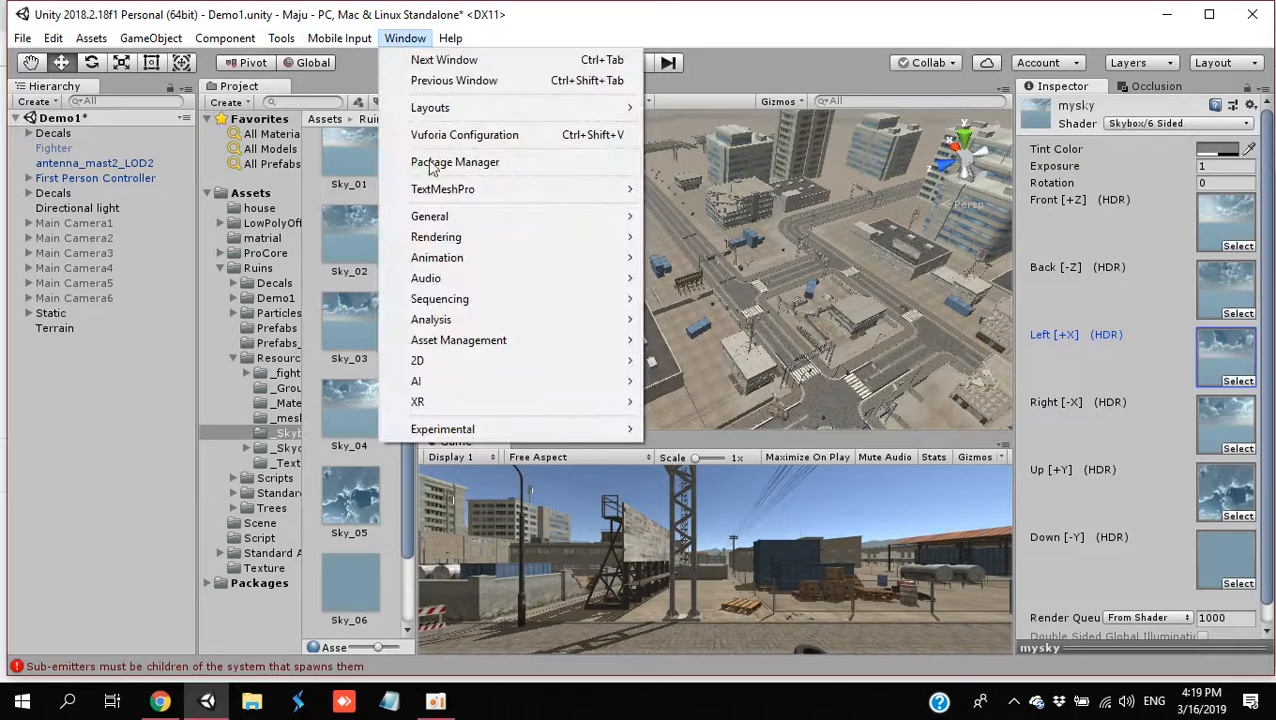
{"action": "mouse_move", "coordinate": [545, 241]}
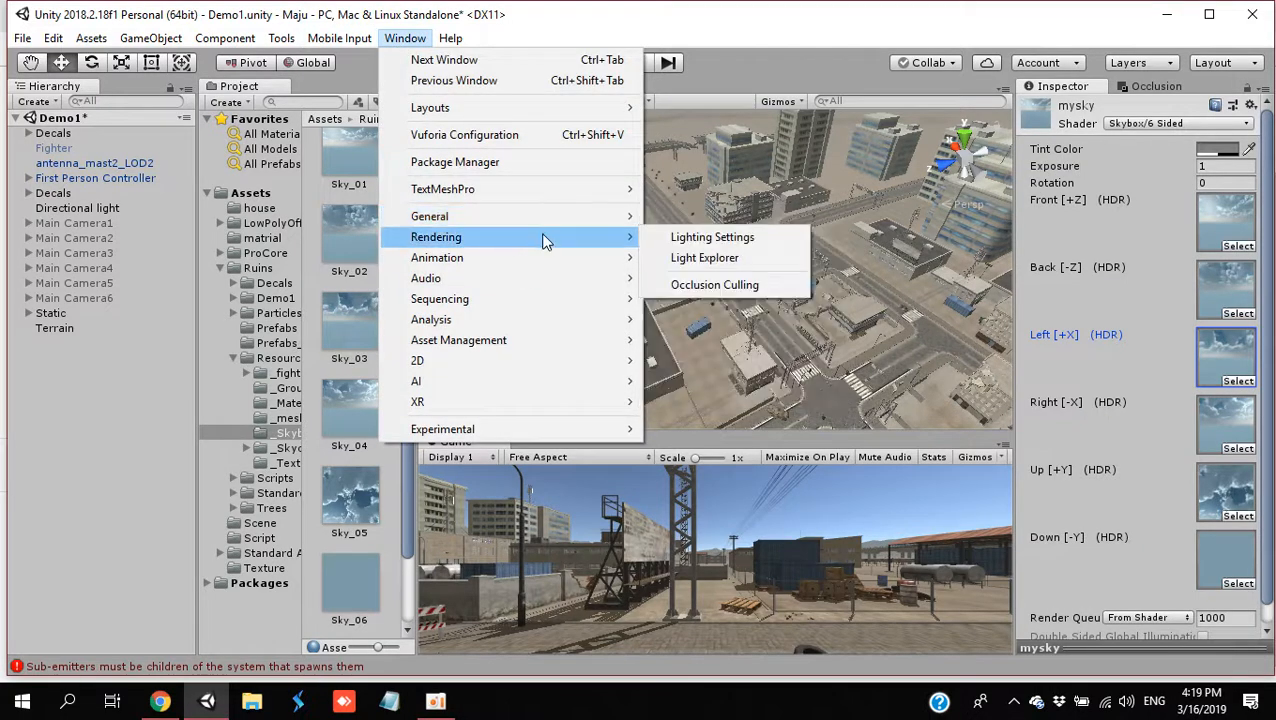
{"action": "left_click", "coordinate": [666, 237]}
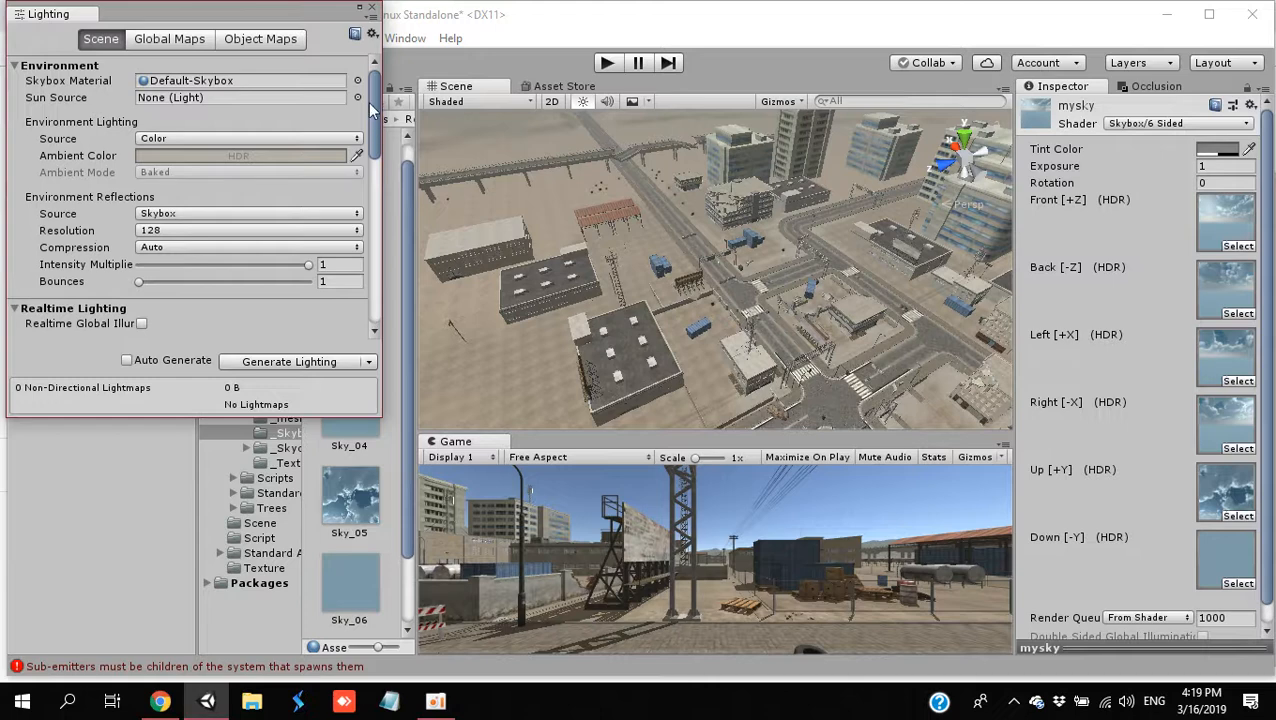
{"action": "left_click", "coordinate": [358, 81]}
{"action": "type", "text": "m"}
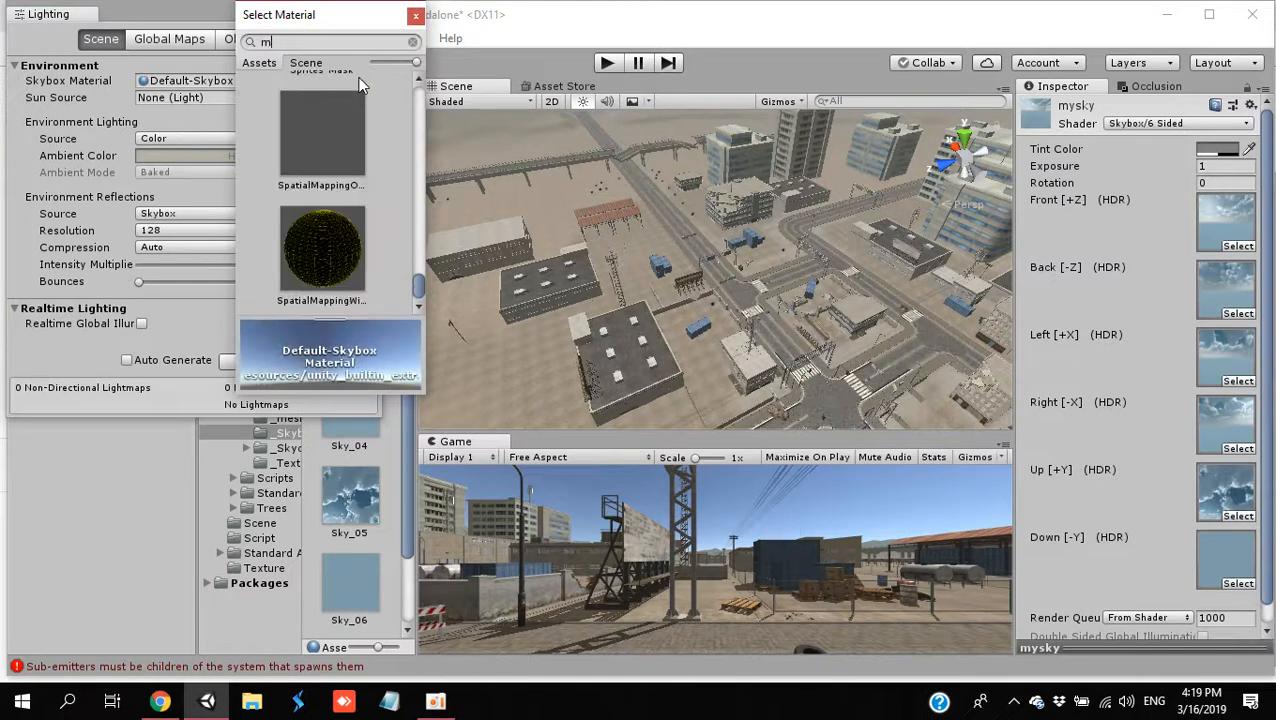
{"action": "type", "text": "y"}
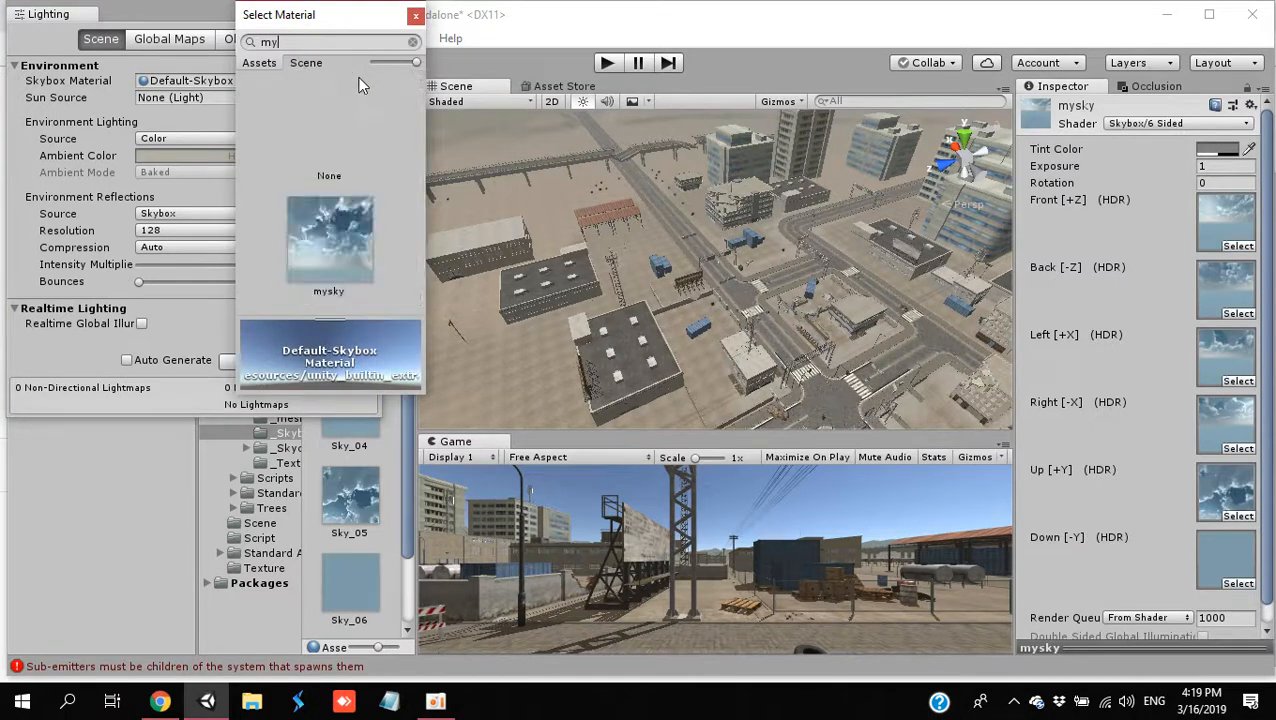
{"action": "double_click", "coordinate": [347, 230]}
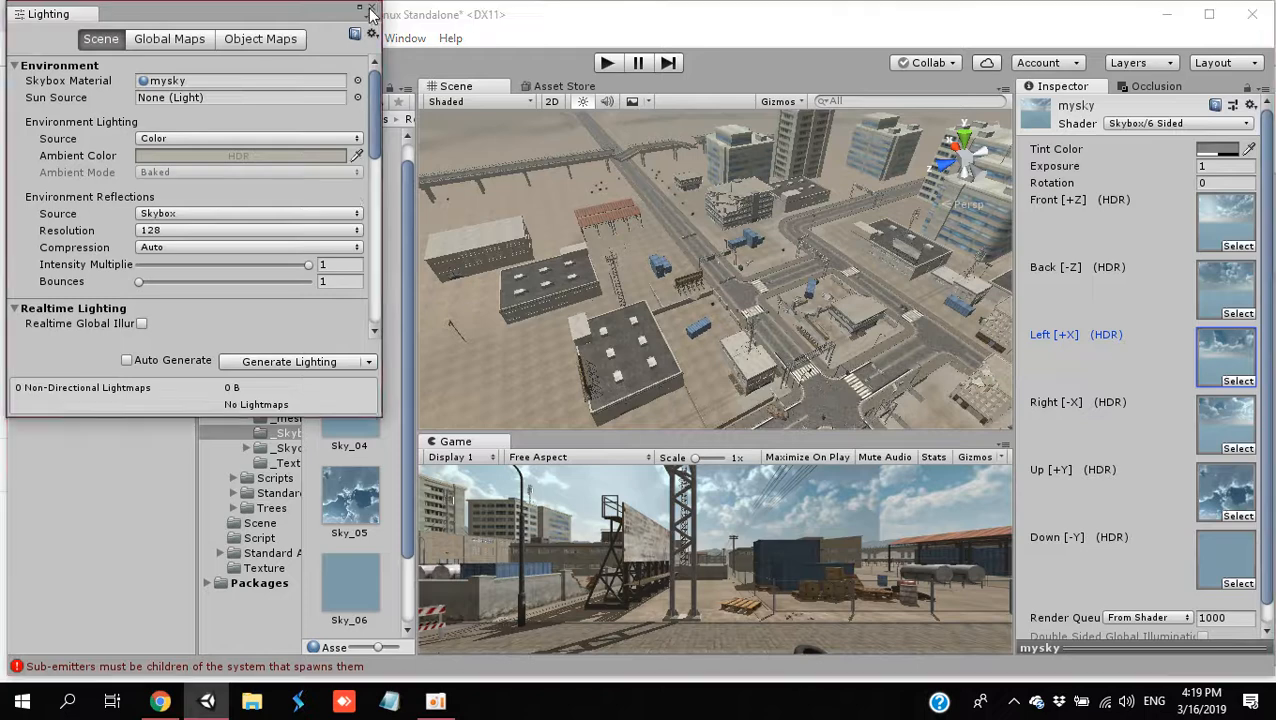
{"action": "left_click", "coordinate": [370, 12]}
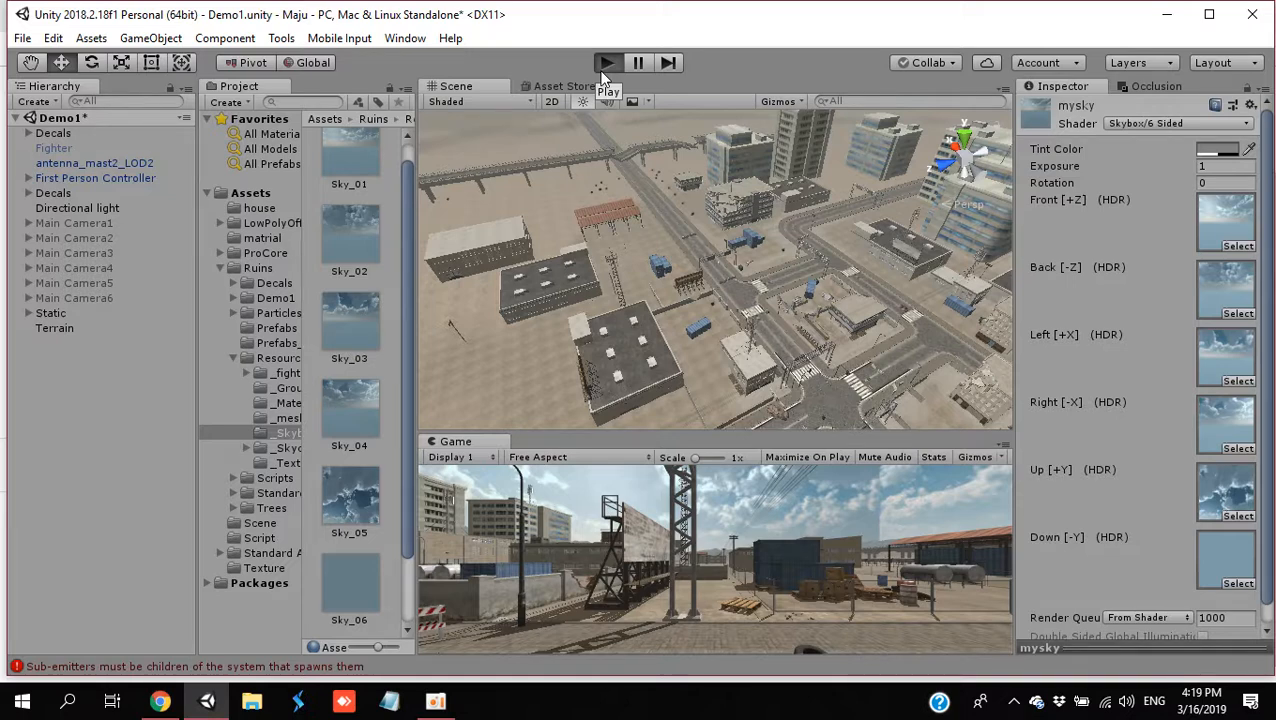
Step: Play the scene with the Game view maximized to examine the new sky overhead, and stop playback
{"action": "left_click", "coordinate": [602, 72]}
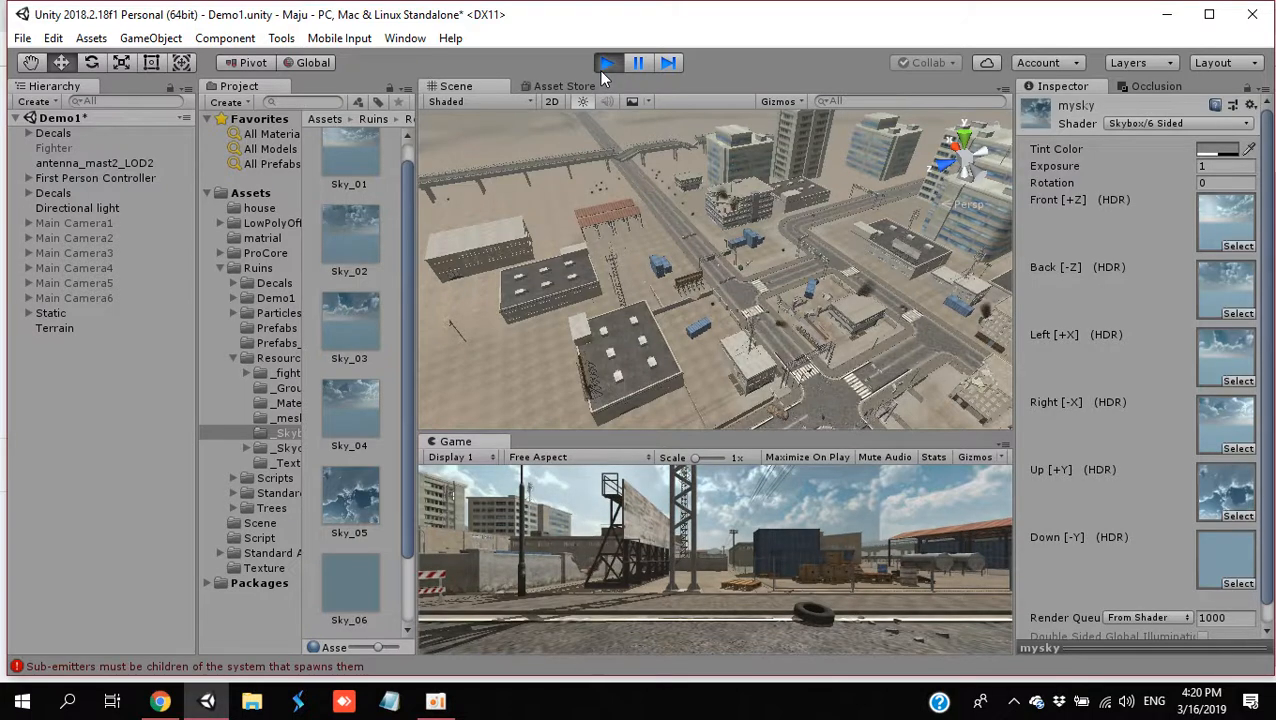
{"action": "right_click", "coordinate": [471, 439]}
{"action": "left_click", "coordinate": [518, 500]}
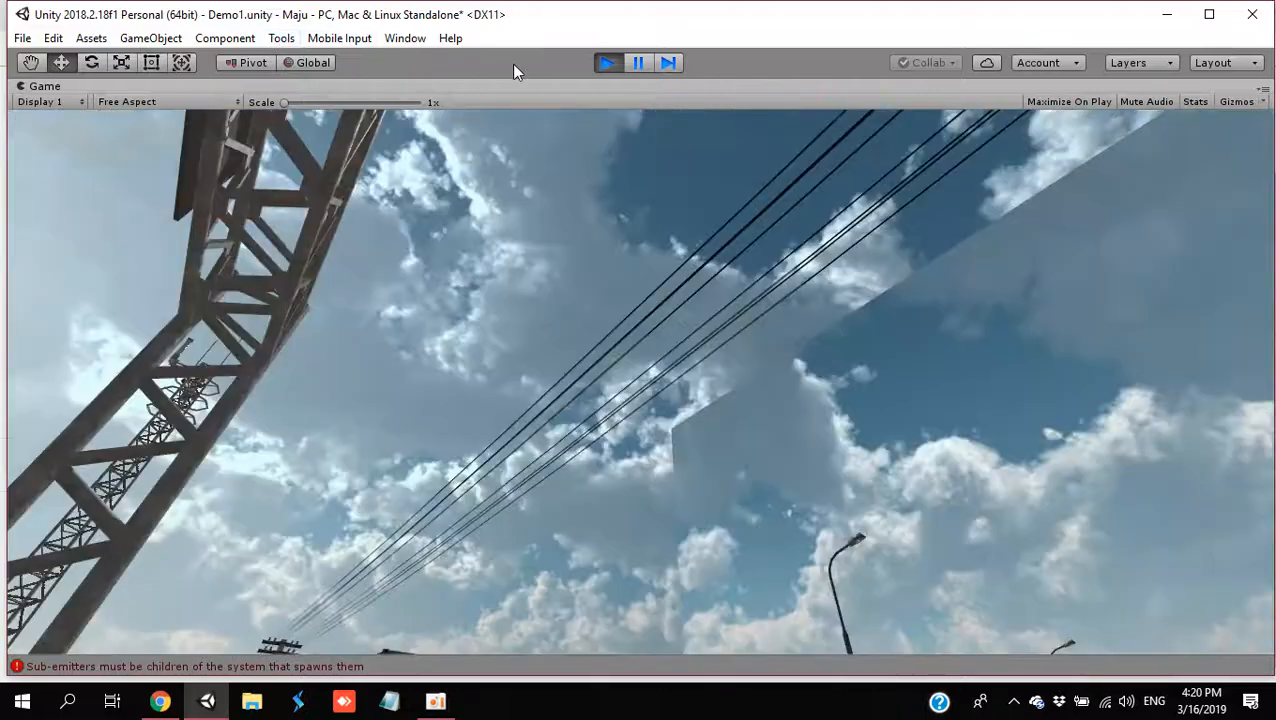
{"action": "left_click", "coordinate": [600, 61]}
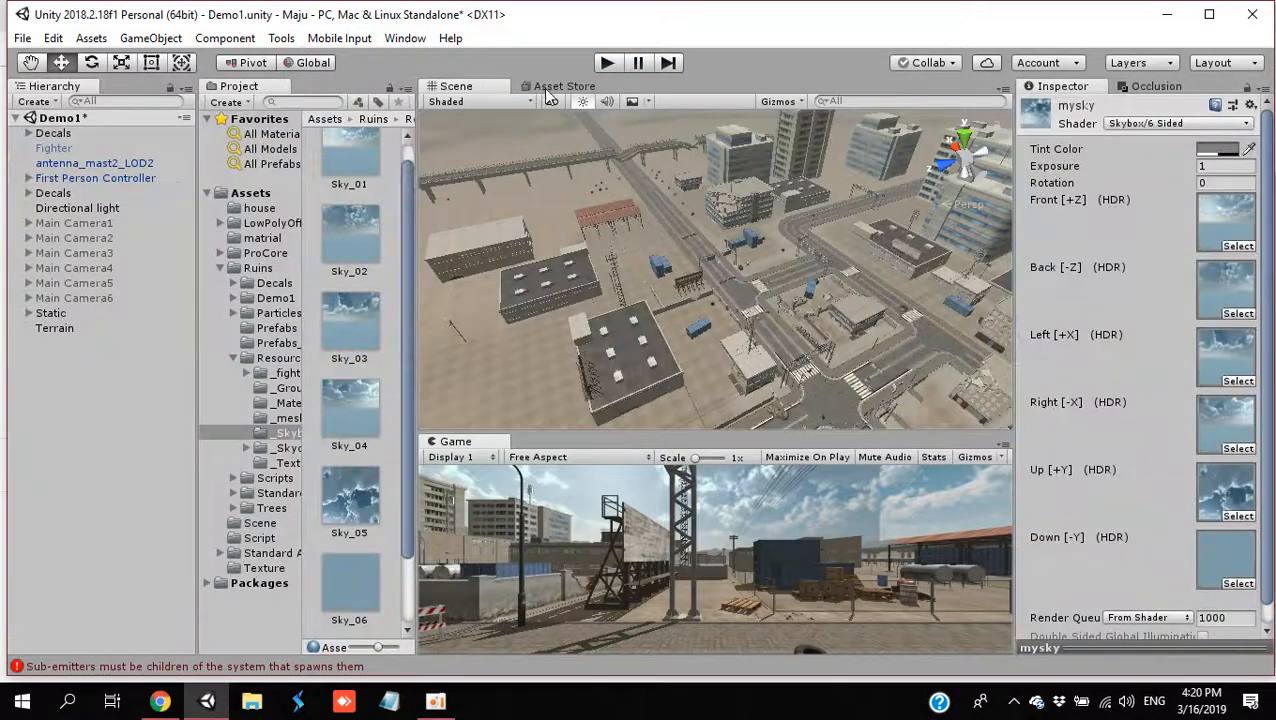
Step: Search the Asset Store for "skybox"
{"action": "left_click", "coordinate": [548, 87]}
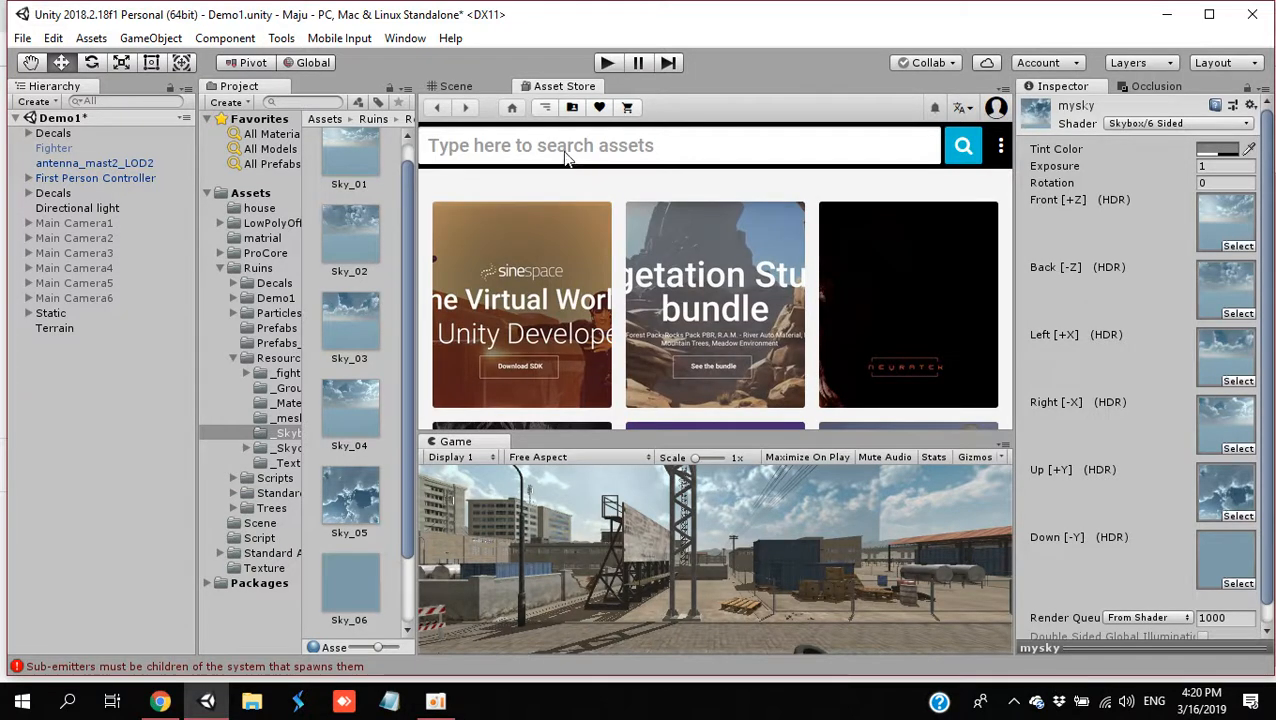
{"action": "left_click", "coordinate": [564, 156]}
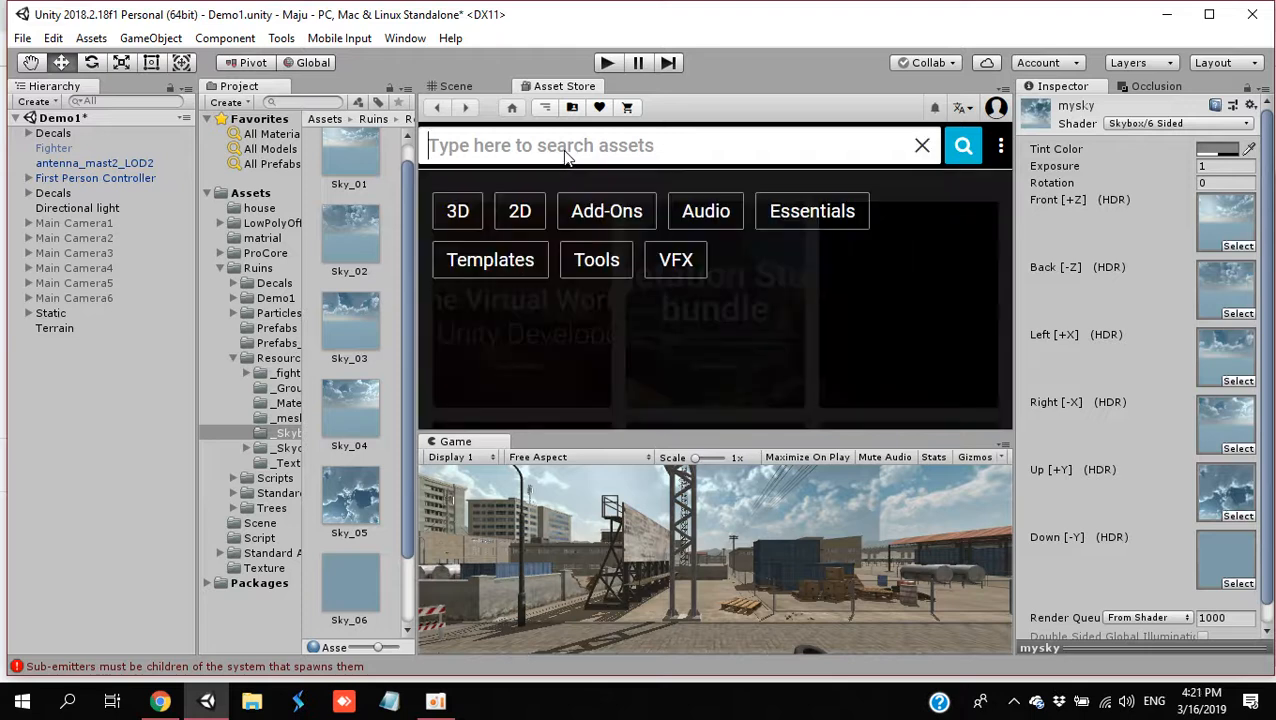
{"action": "type", "text": "skyb"}
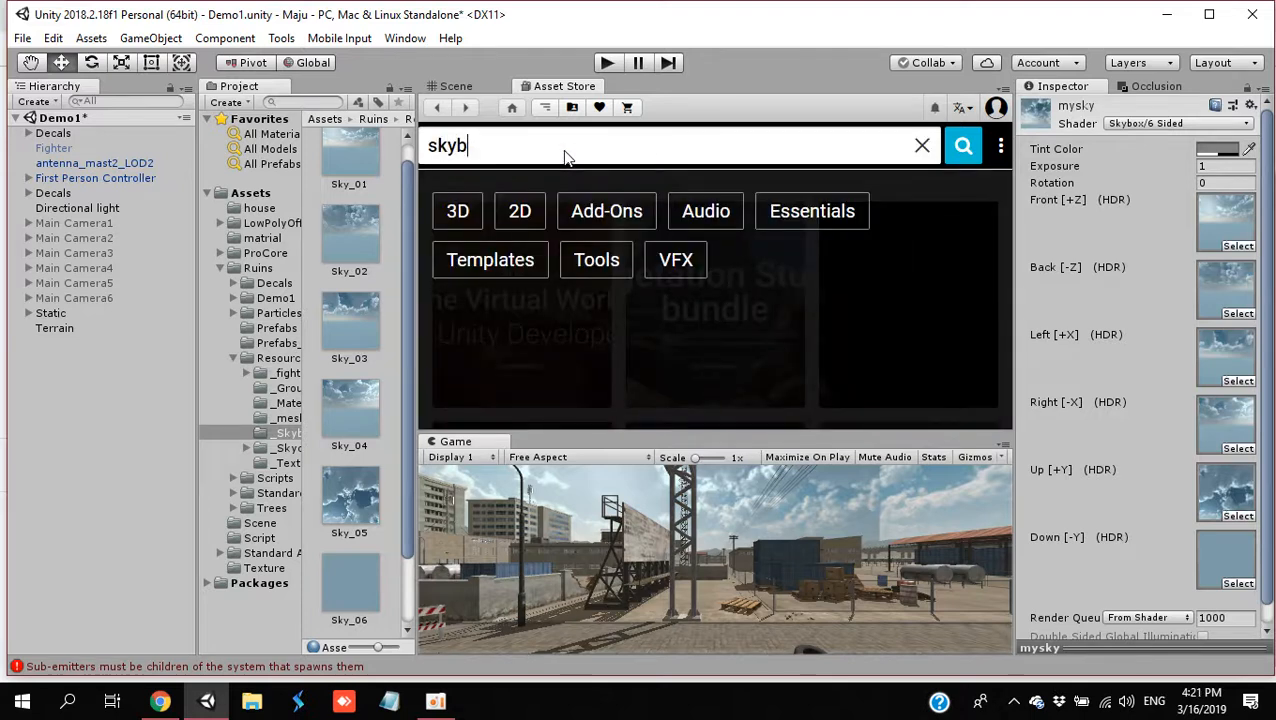
{"action": "type", "text": "ox"}
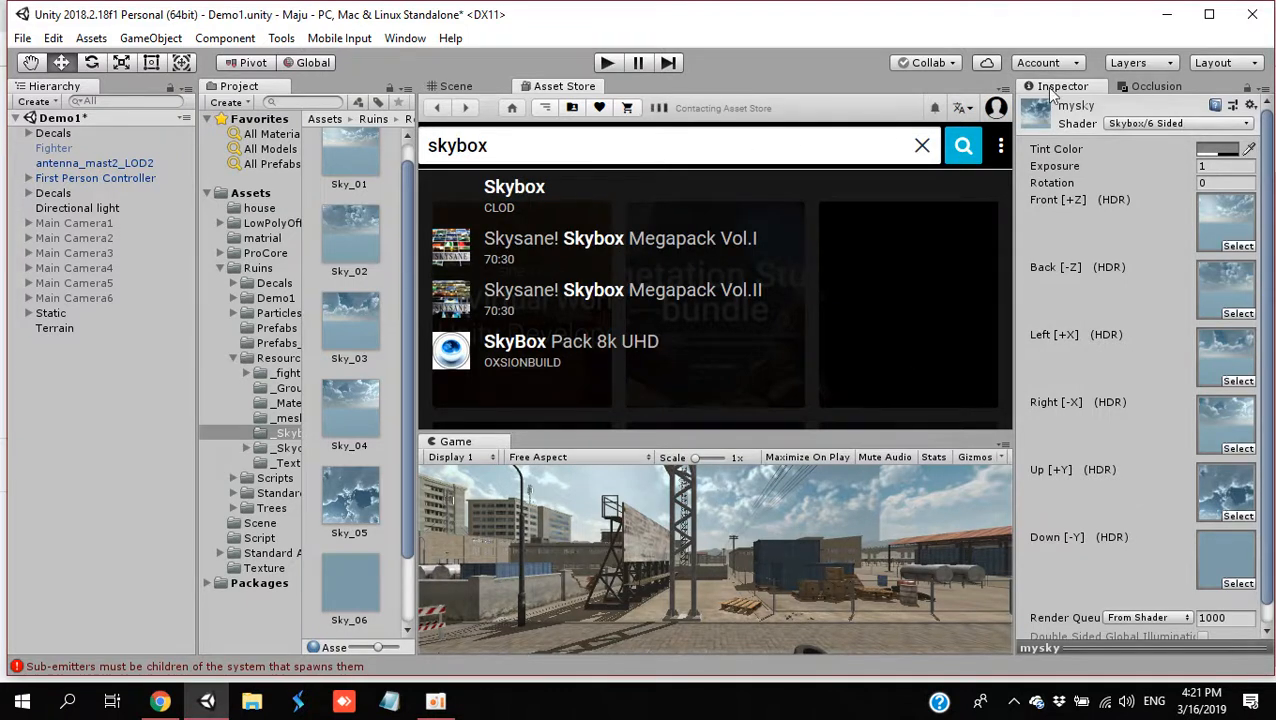
{"action": "key", "text": "Return"}
Step: Open the scene's Lighting settings
{"action": "left_click", "coordinate": [405, 38]}
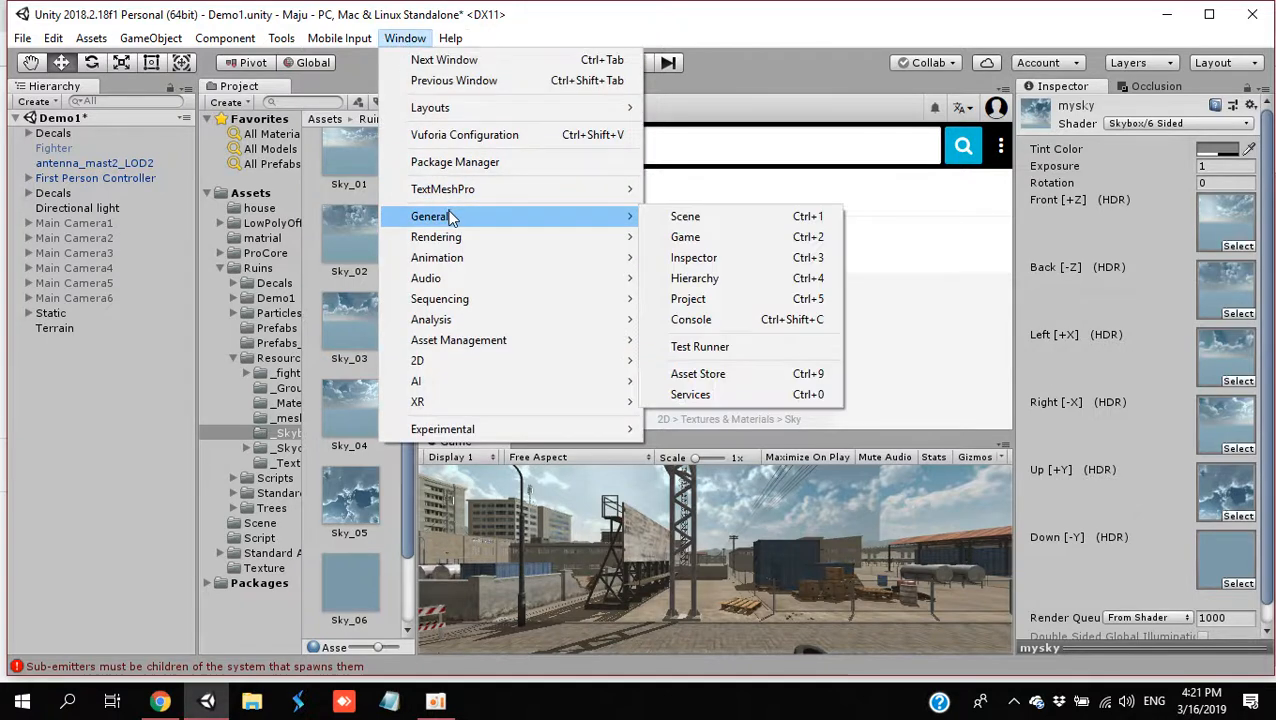
{"action": "mouse_move", "coordinate": [472, 240]}
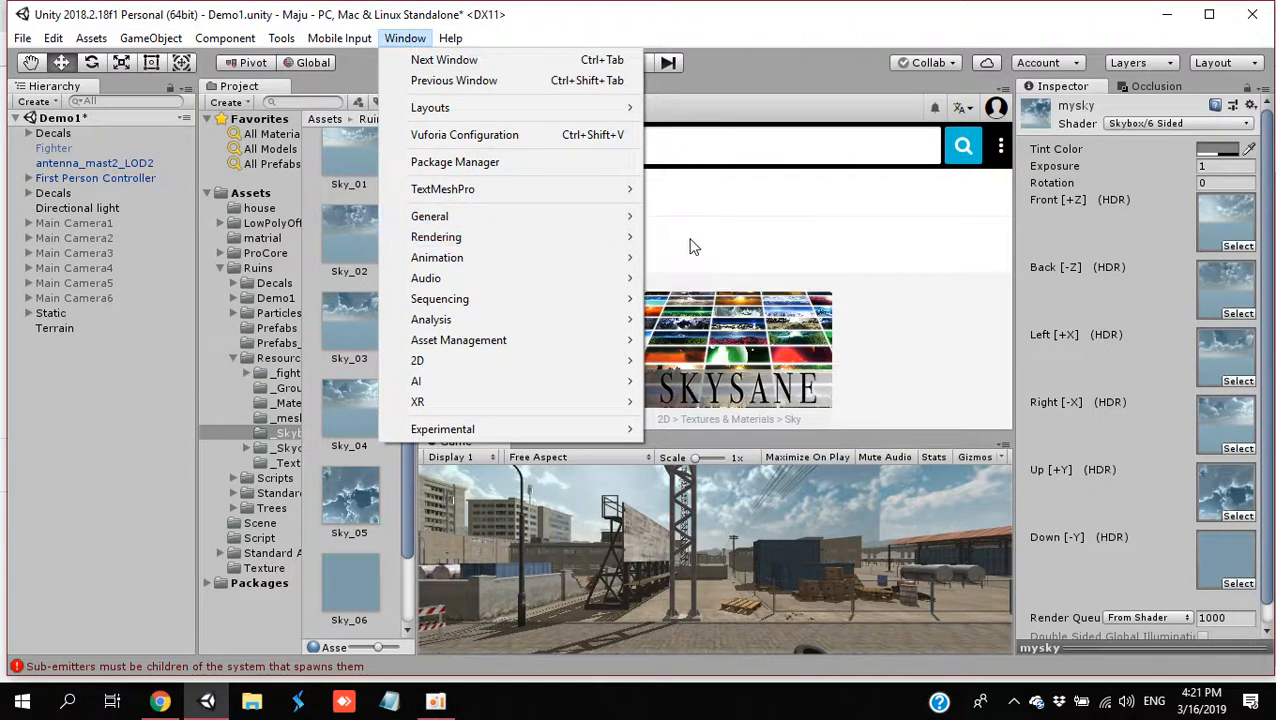
{"action": "left_click", "coordinate": [679, 234]}
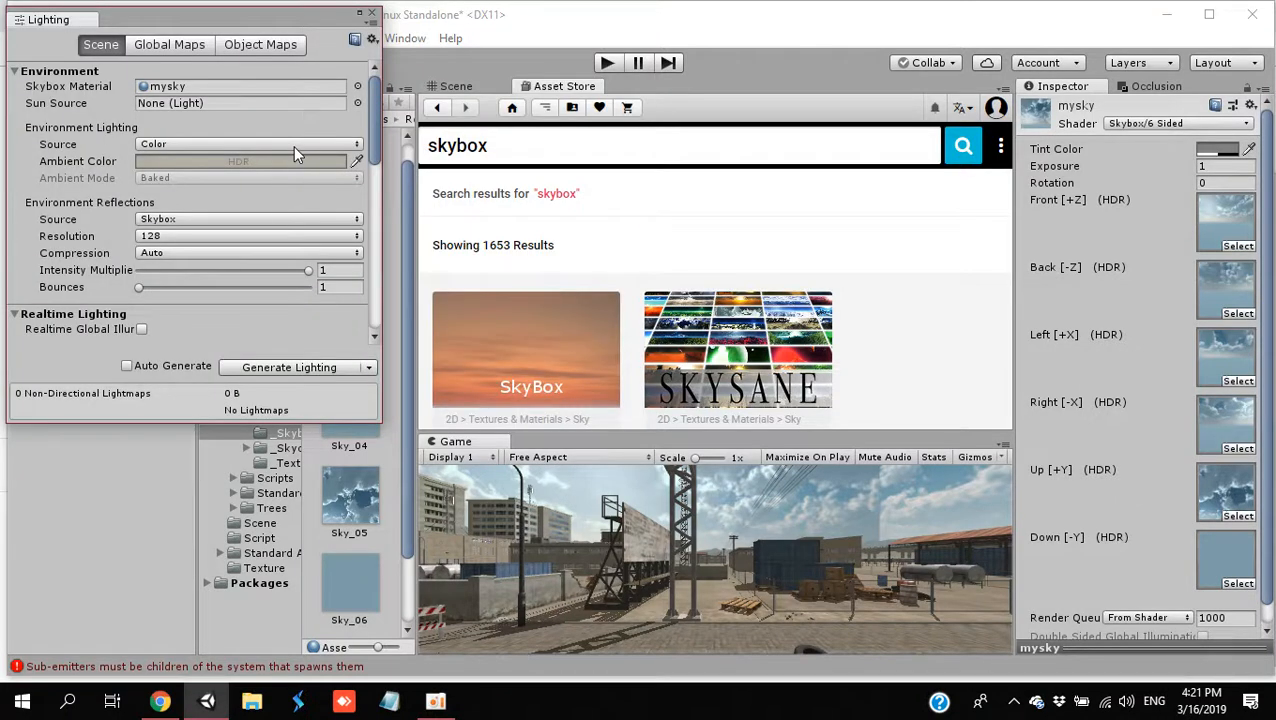
Step: Try Skybox as the environment lighting source and switch it back to Color
{"action": "left_click", "coordinate": [293, 146]}
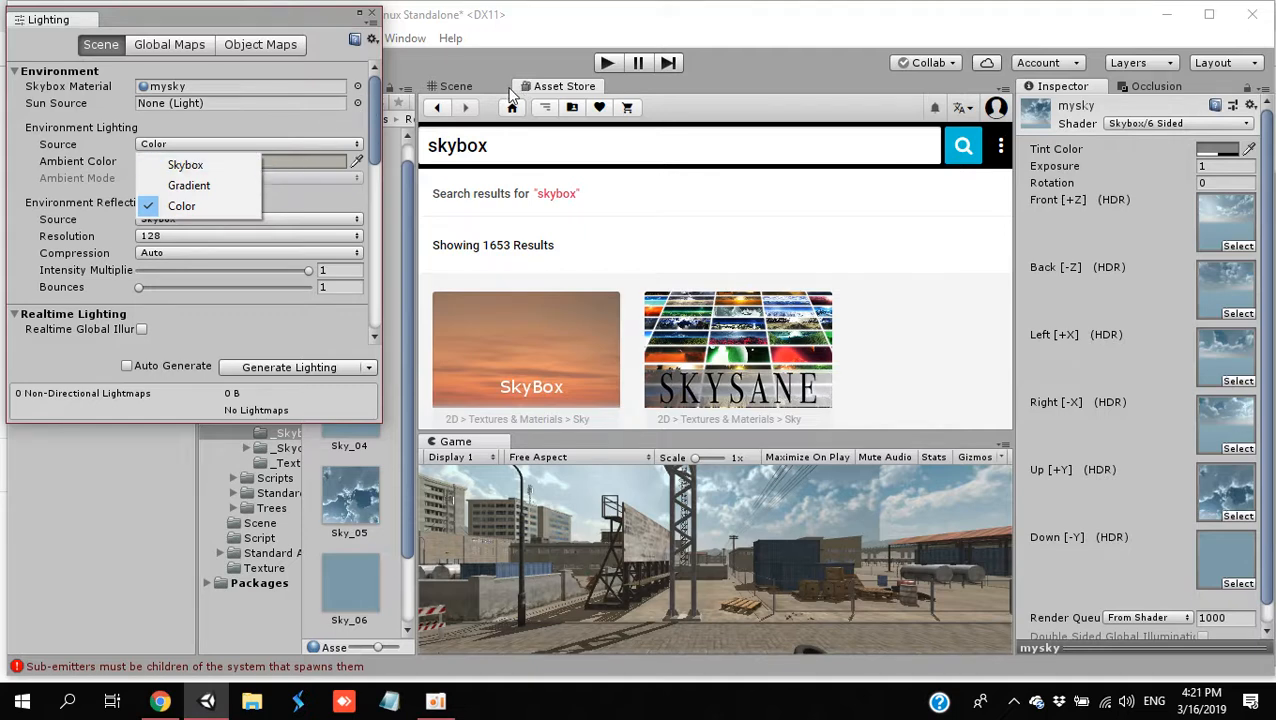
{"action": "left_click", "coordinate": [228, 164]}
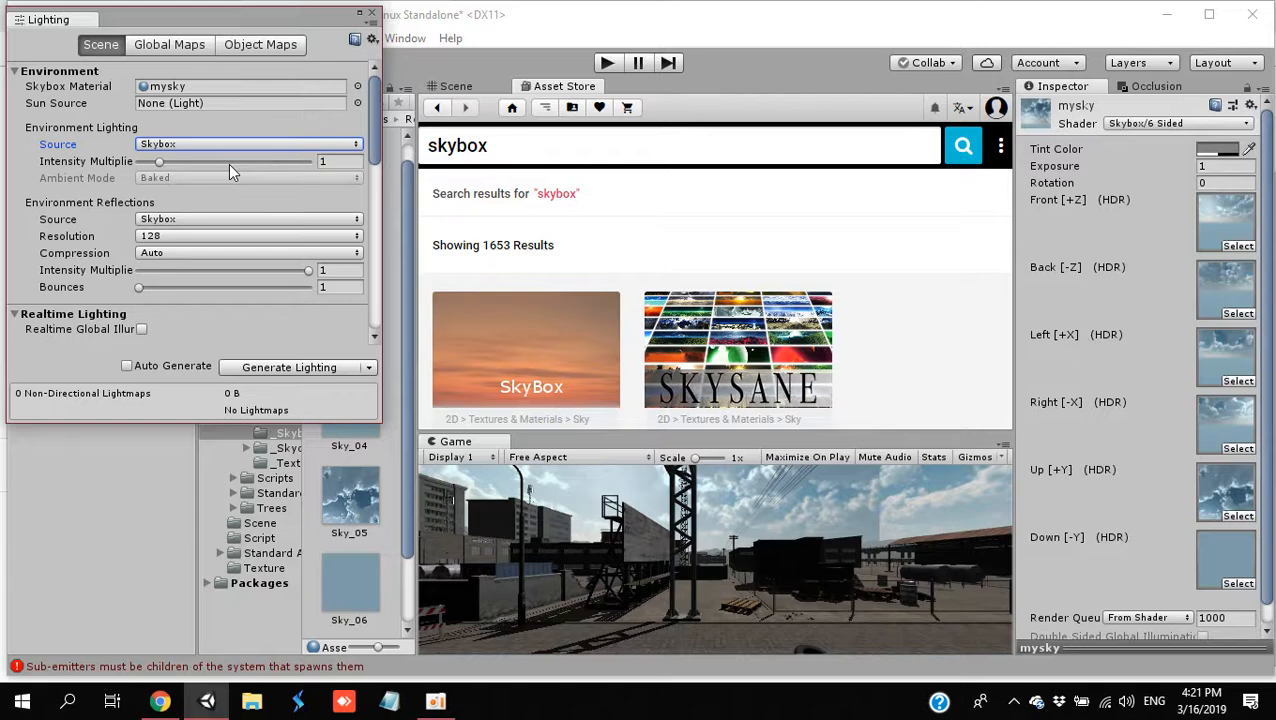
{"action": "left_click", "coordinate": [214, 143]}
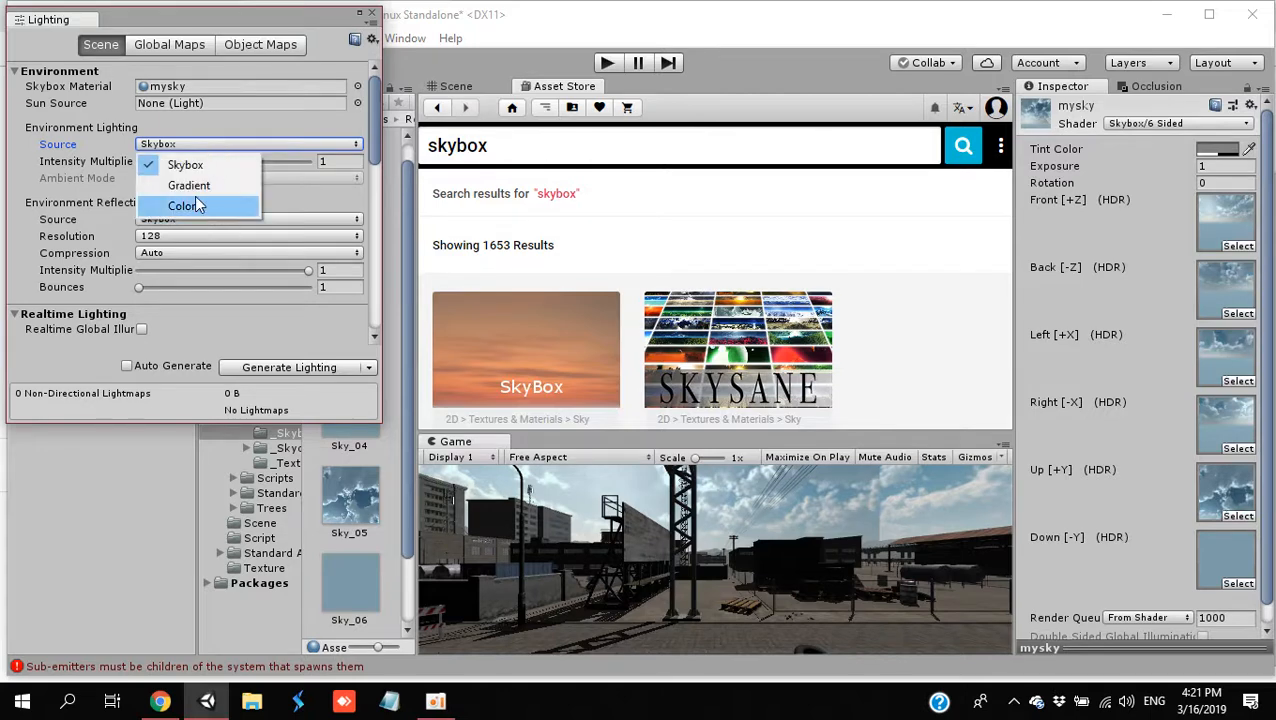
{"action": "left_click", "coordinate": [195, 205]}
Step: Try yellow FFB400, blue 256885 and dark green 00520C as the scene's ambient color
{"action": "left_click", "coordinate": [202, 160]}
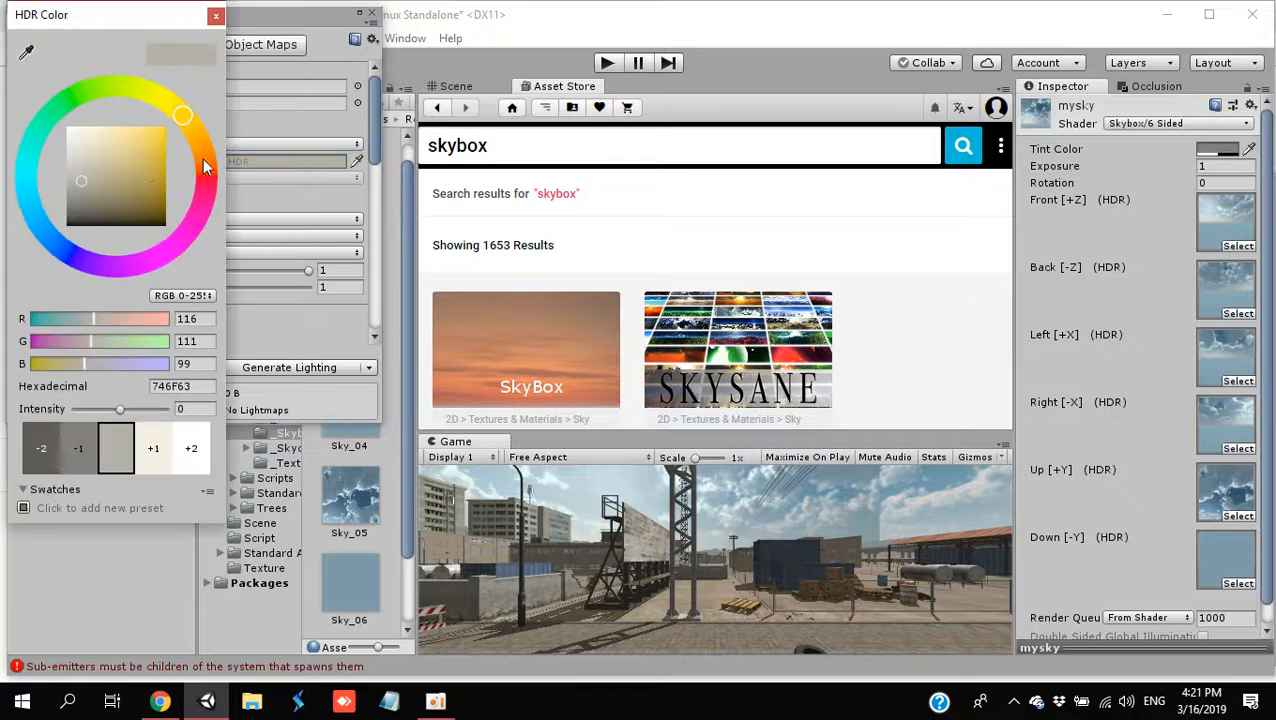
{"action": "left_click_drag", "start_coordinate": [136, 161], "coordinate": [186, 133]}
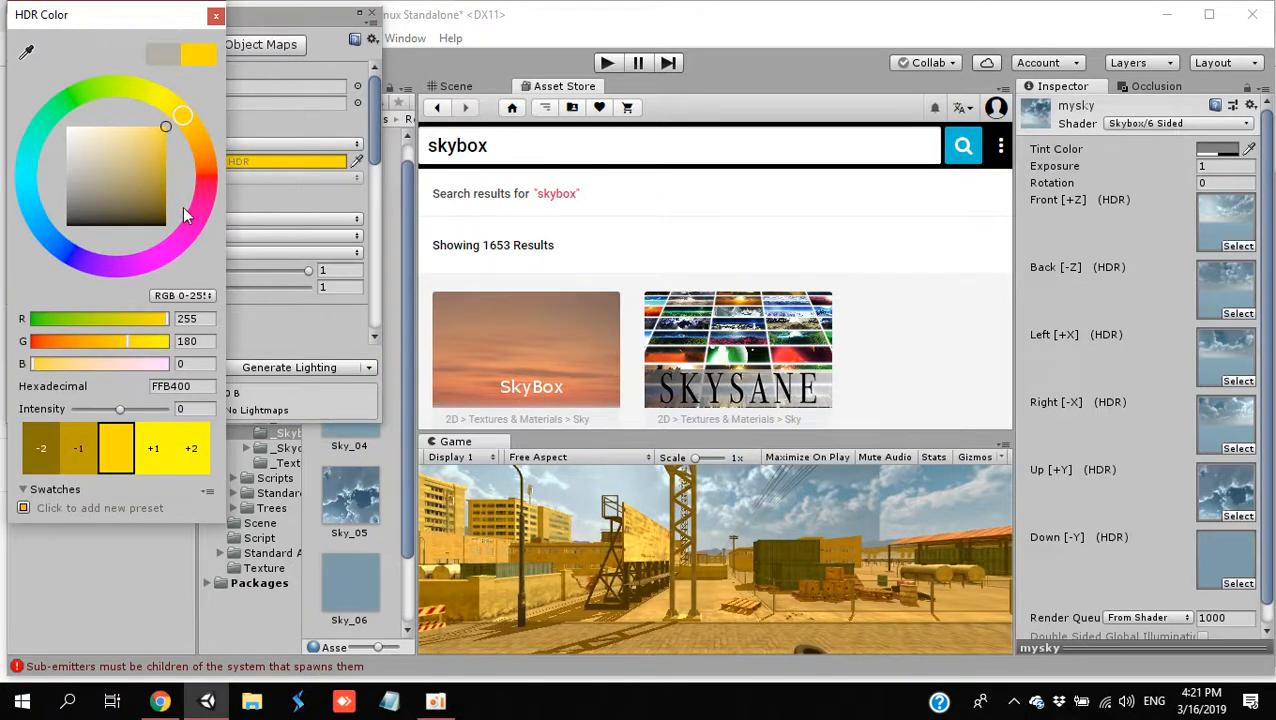
{"action": "left_click", "coordinate": [31, 197]}
{"action": "left_click_drag", "start_coordinate": [40, 200], "coordinate": [16, 218]}
{"action": "mouse_move", "coordinate": [92, 206]}
{"action": "left_mouse_down"}
{"action": "mouse_move", "coordinate": [172, 177]}
{"action": "mouse_move", "coordinate": [149, 184]}
{"action": "mouse_move", "coordinate": [111, 156]}
{"action": "mouse_move", "coordinate": [138, 174]}
{"action": "left_mouse_up"}
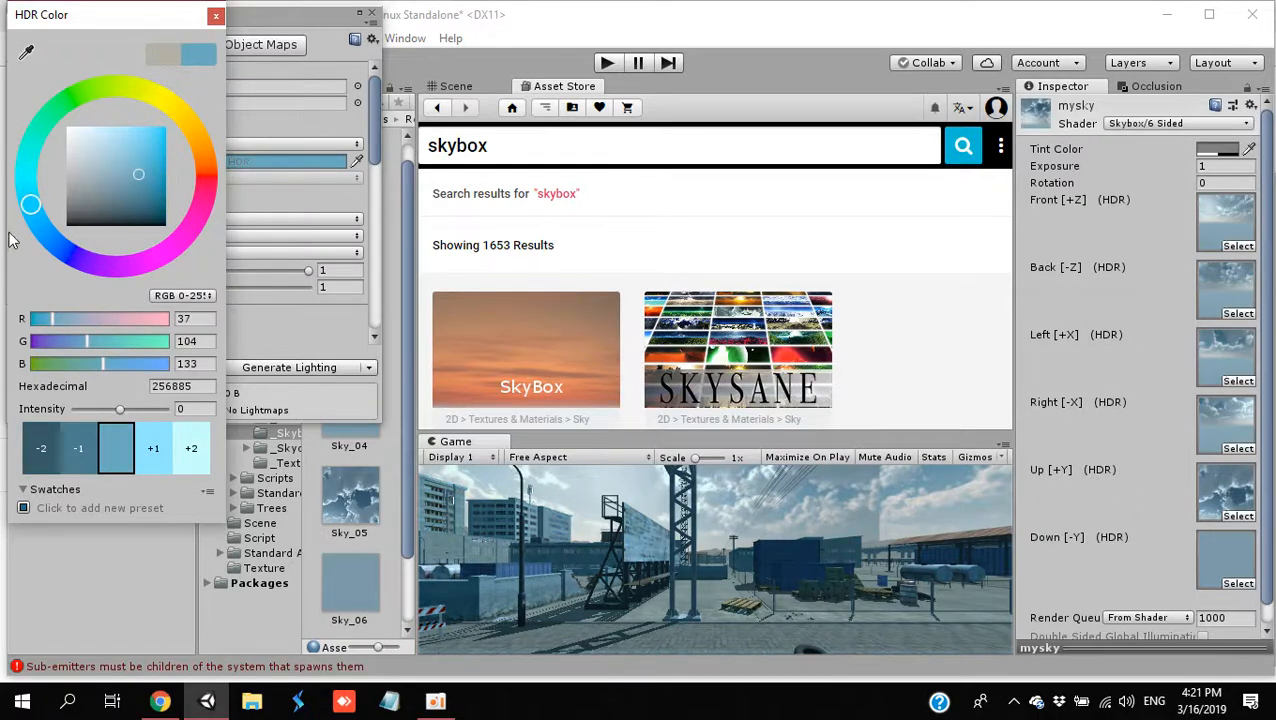
{"action": "mouse_move", "coordinate": [31, 205]}
{"action": "left_mouse_down"}
{"action": "mouse_move", "coordinate": [37, 230]}
{"action": "mouse_move", "coordinate": [17, 190]}
{"action": "mouse_move", "coordinate": [58, 82]}
{"action": "mouse_move", "coordinate": [49, 91]}
{"action": "left_mouse_up"}
{"action": "mouse_move", "coordinate": [131, 173]}
{"action": "left_mouse_down"}
{"action": "mouse_move", "coordinate": [182, 205]}
{"action": "mouse_move", "coordinate": [211, 211]}
{"action": "mouse_move", "coordinate": [220, 184]}
{"action": "mouse_move", "coordinate": [215, 193]}
{"action": "left_mouse_up"}
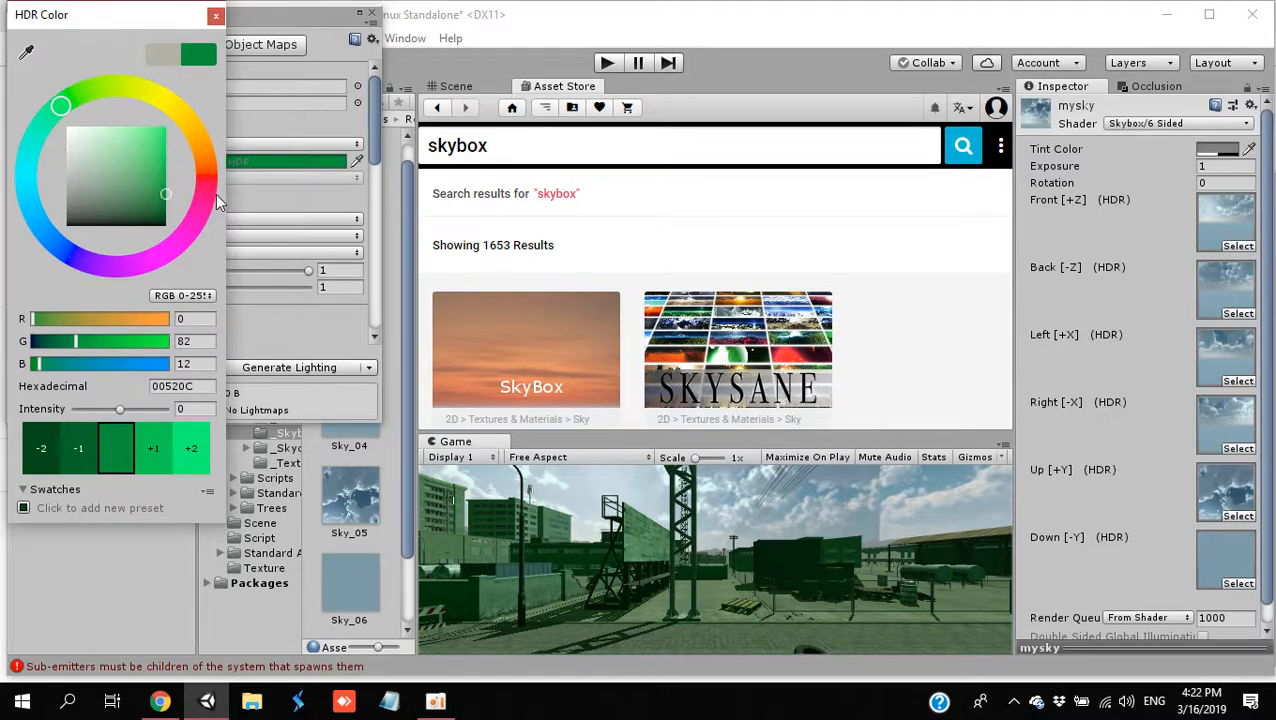
Step: Switch the environment lighting source to Gradient and set its sky color to green 00F124
{"action": "left_click", "coordinate": [272, 148]}
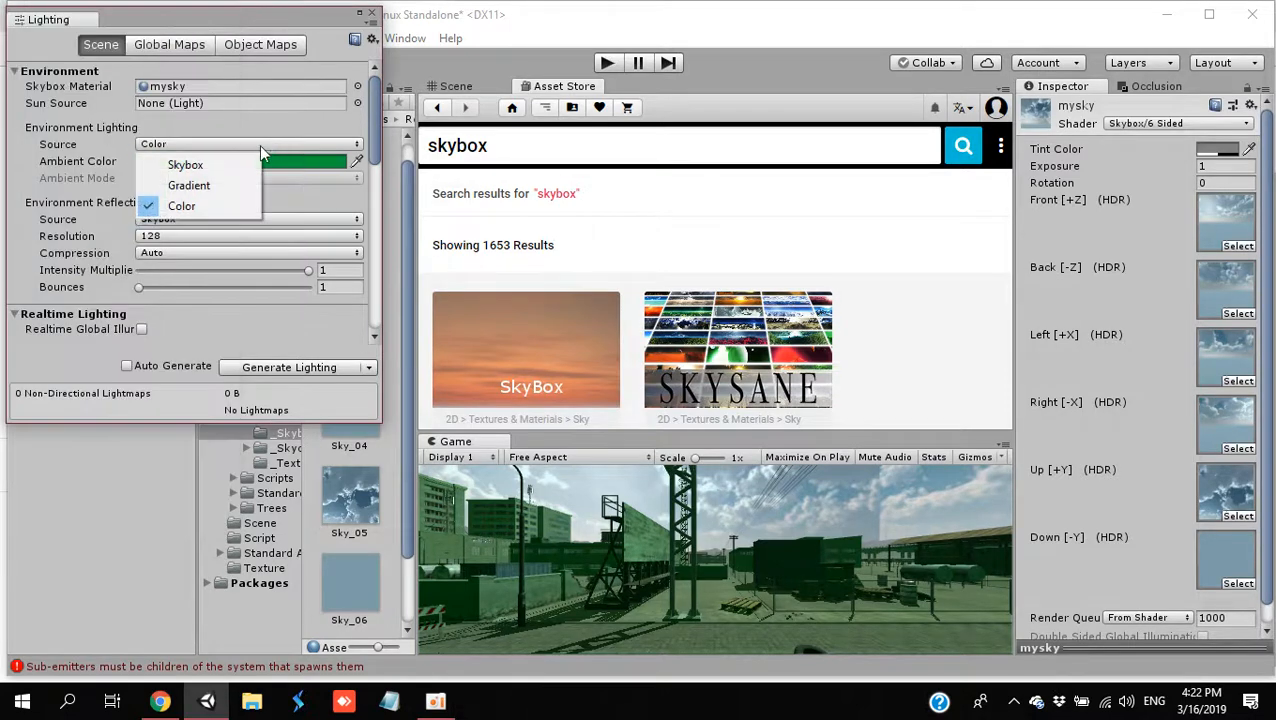
{"action": "left_click", "coordinate": [218, 181]}
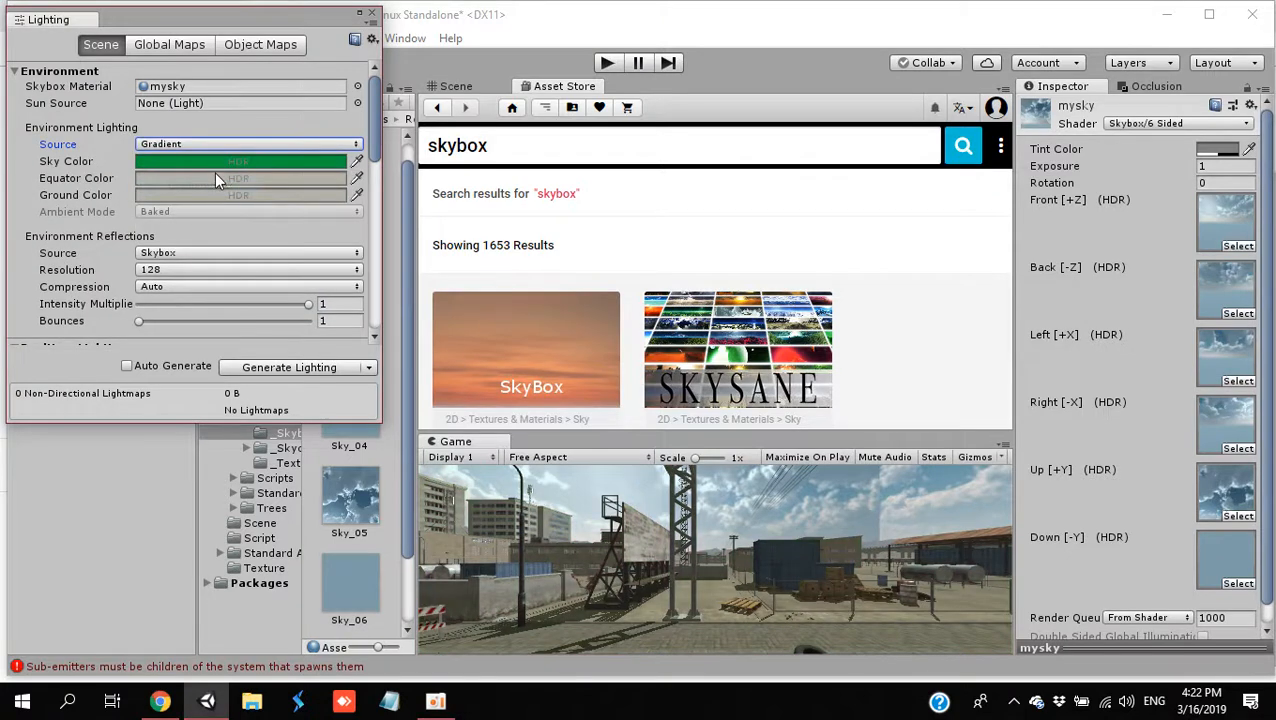
{"action": "left_click", "coordinate": [210, 162]}
{"action": "left_click", "coordinate": [101, 138]}
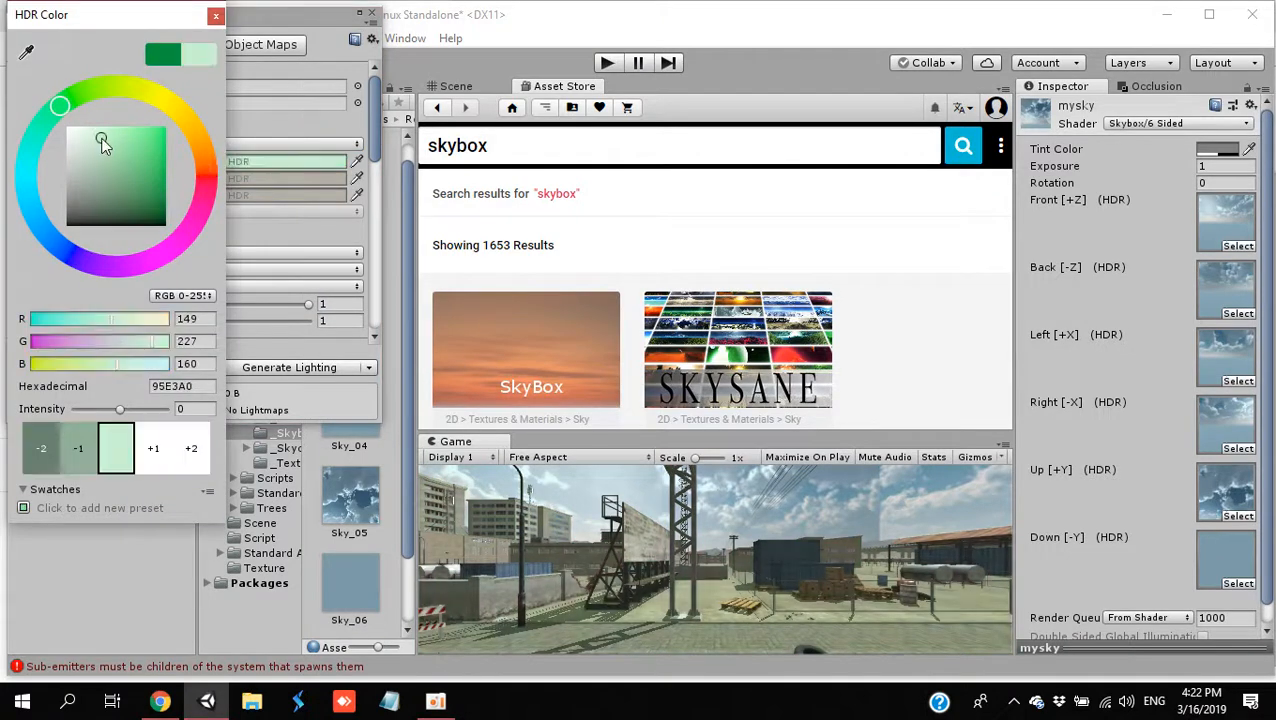
{"action": "mouse_move", "coordinate": [135, 146]}
{"action": "left_mouse_down"}
{"action": "mouse_move", "coordinate": [27, 228]}
{"action": "mouse_move", "coordinate": [72, 168]}
{"action": "mouse_move", "coordinate": [20, 220]}
{"action": "mouse_move", "coordinate": [163, 176]}
{"action": "mouse_move", "coordinate": [193, 132]}
{"action": "left_mouse_up"}
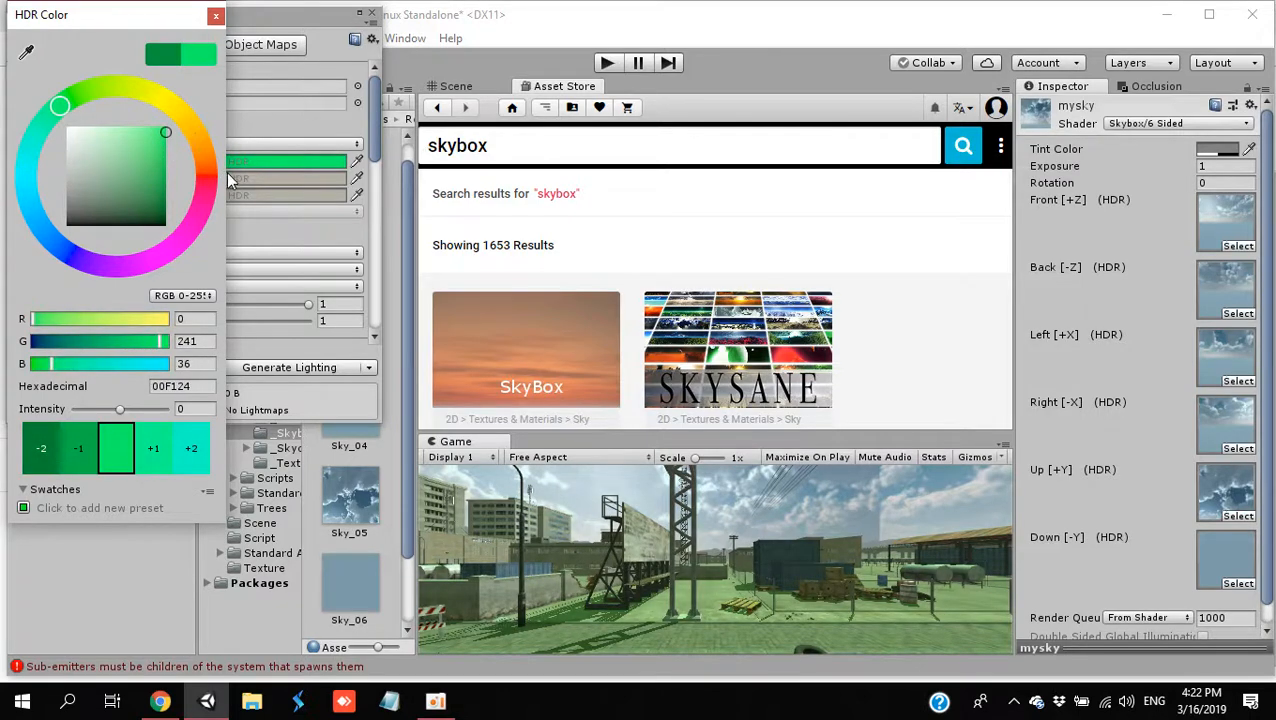
Step: Set the gradient's equator color to D20800 and its ground color to 740050
{"action": "left_click", "coordinate": [255, 178]}
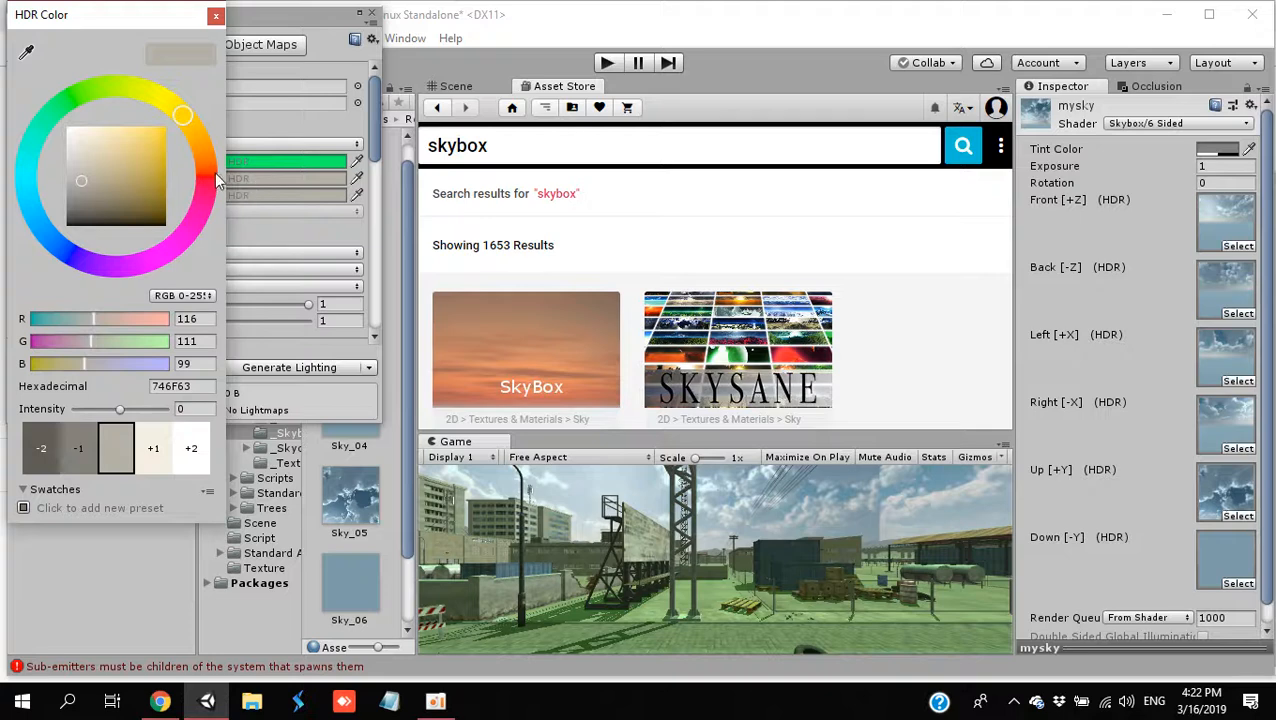
{"action": "left_click", "coordinate": [214, 177]}
{"action": "left_click_drag", "start_coordinate": [144, 161], "coordinate": [213, 152]}
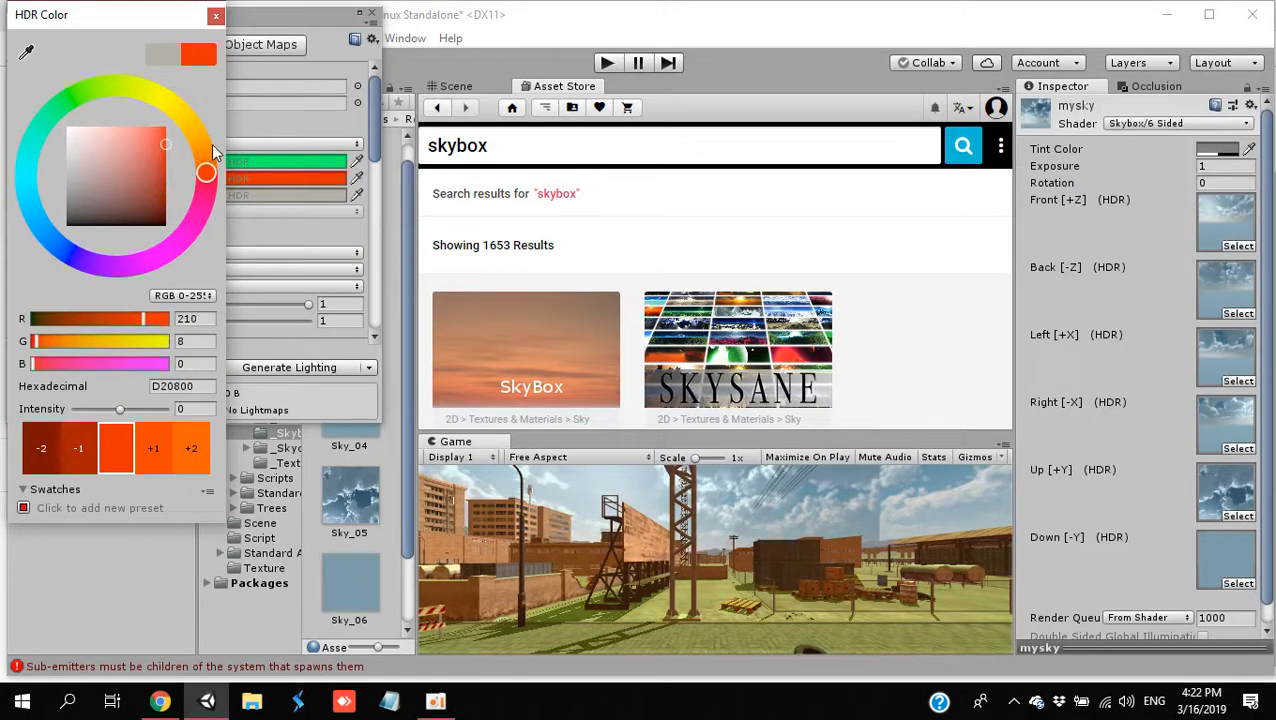
{"action": "left_click", "coordinate": [289, 195]}
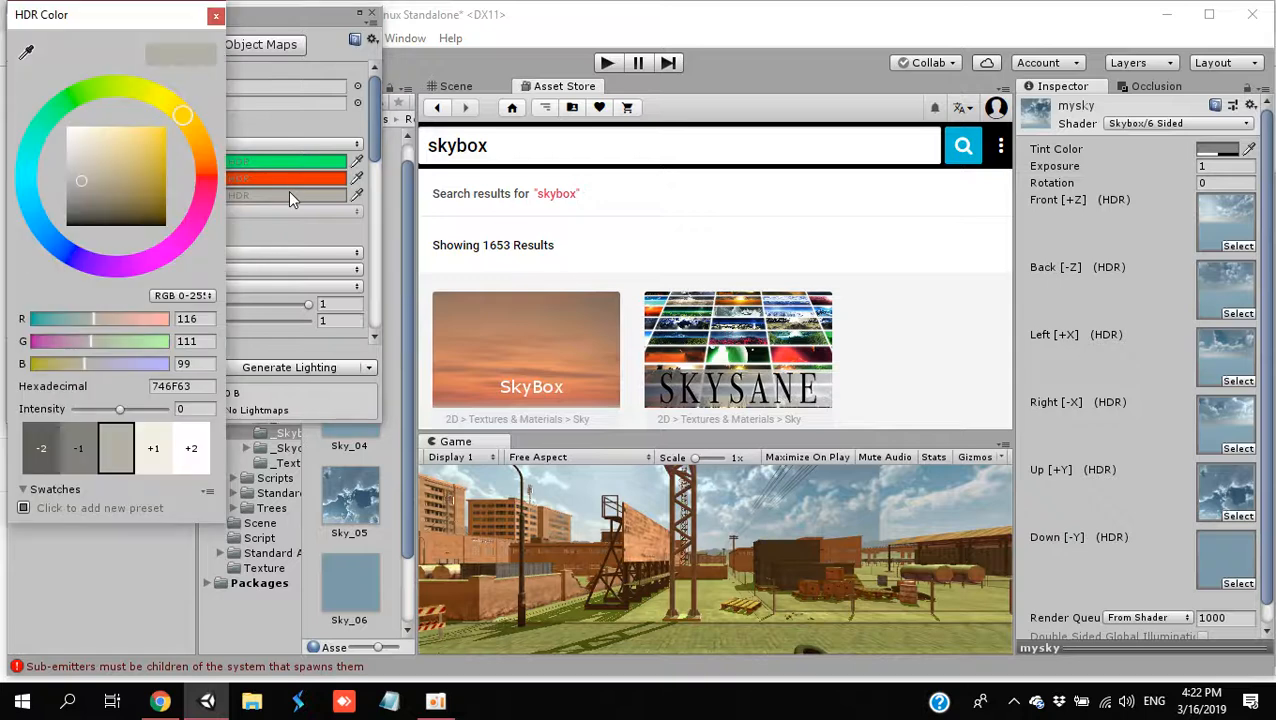
{"action": "left_click", "coordinate": [184, 236]}
{"action": "mouse_move", "coordinate": [156, 179]}
{"action": "left_mouse_down"}
{"action": "mouse_move", "coordinate": [217, 183]}
{"action": "mouse_move", "coordinate": [220, 106]}
{"action": "mouse_move", "coordinate": [215, 185]}
{"action": "left_mouse_up"}
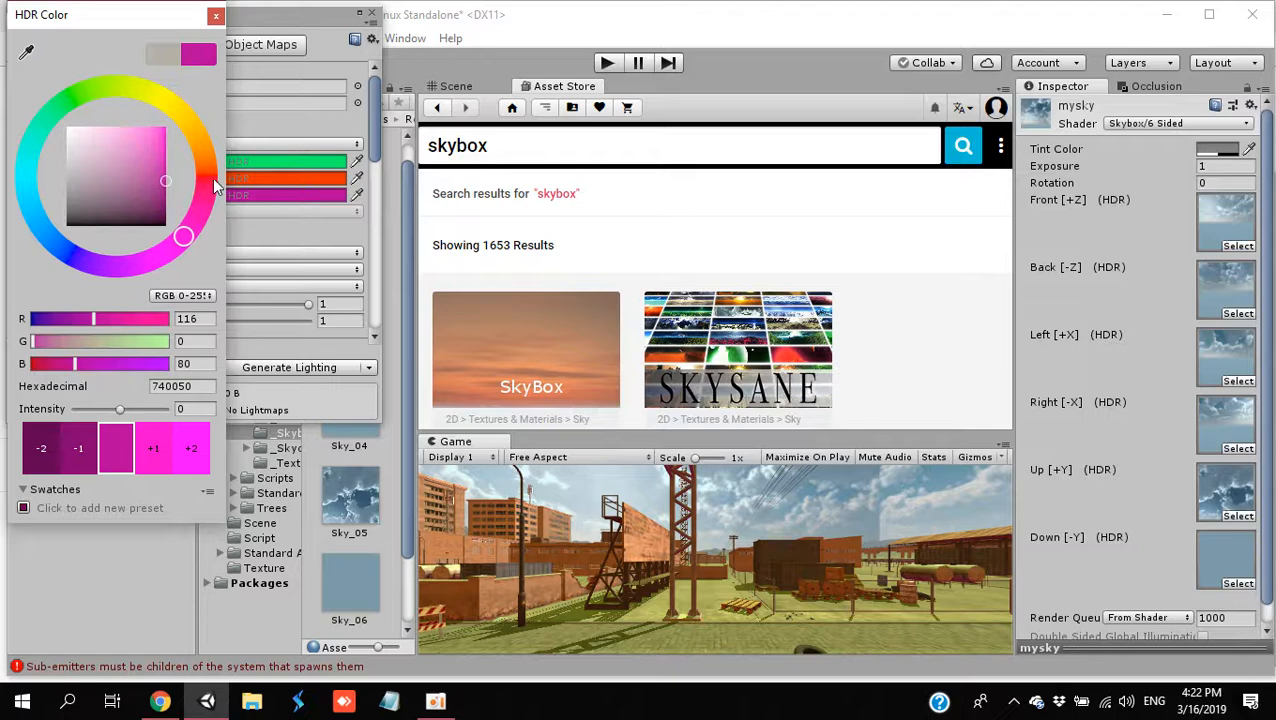
Step: Switch the environment lighting source back to Color and set the ambient color to neutral grey B3B3B3
{"action": "left_click", "coordinate": [286, 144]}
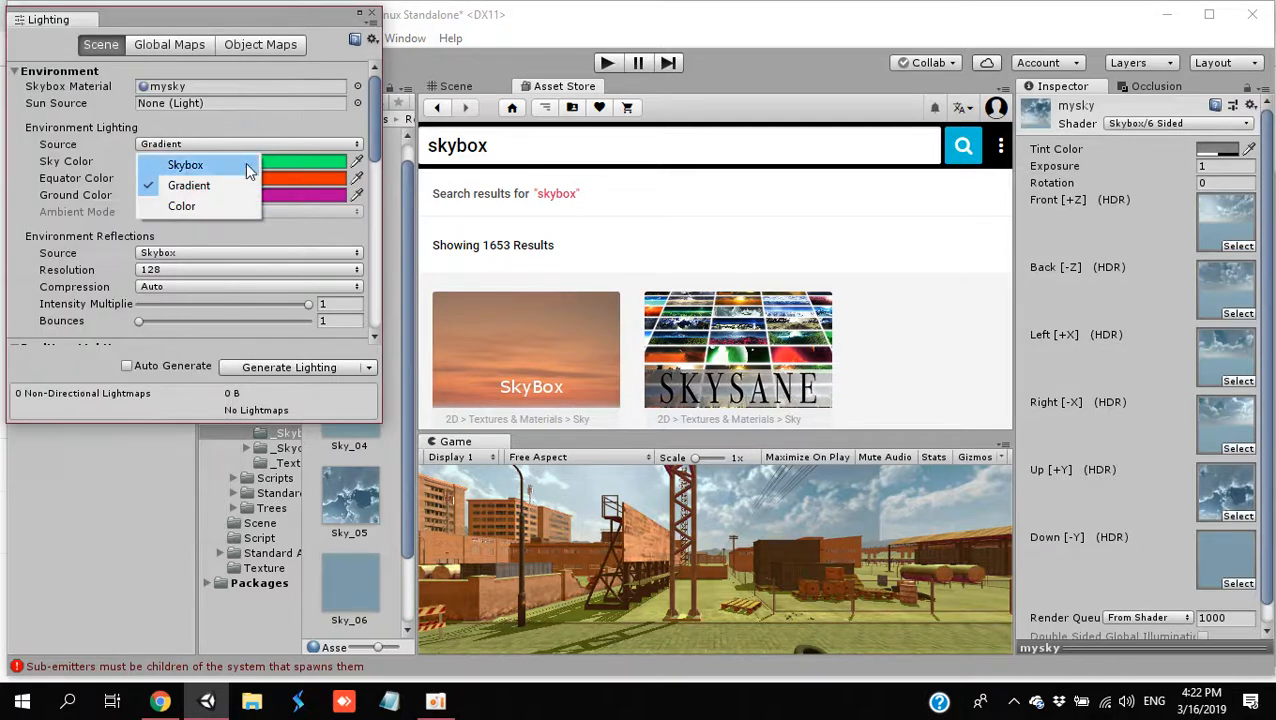
{"action": "left_click", "coordinate": [206, 205]}
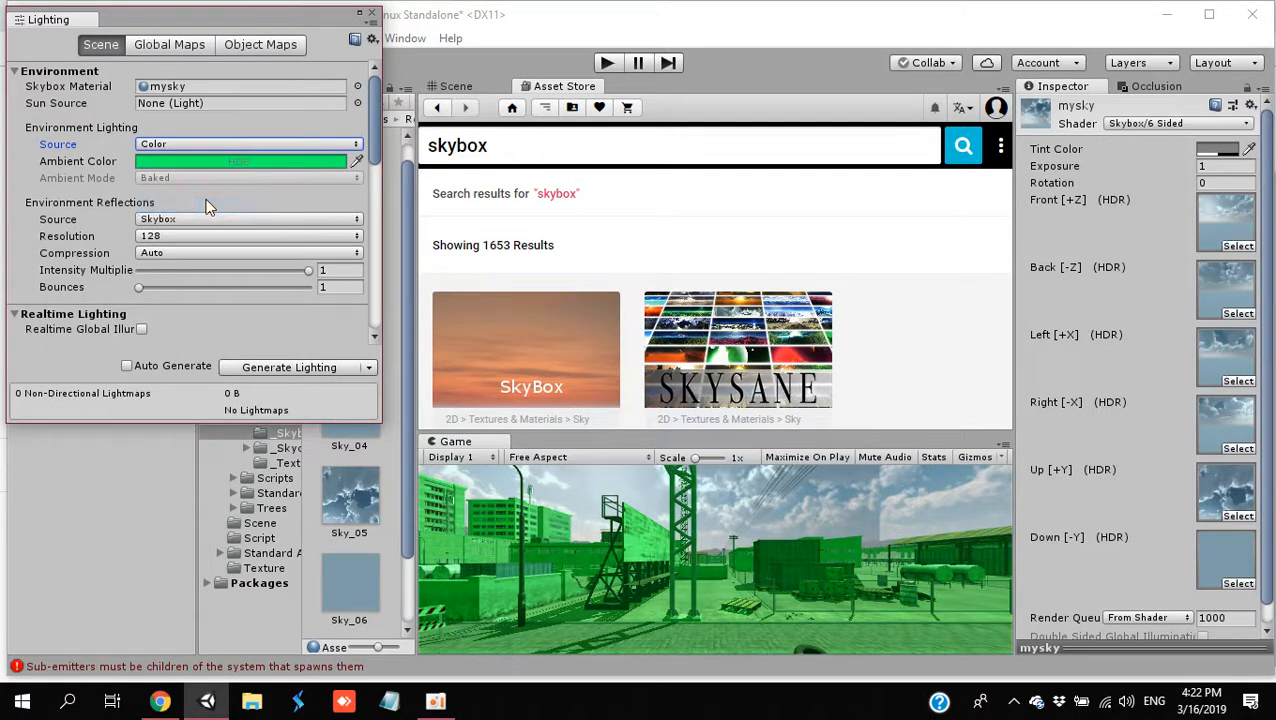
{"action": "left_click", "coordinate": [220, 168]}
{"action": "mouse_move", "coordinate": [109, 150]}
{"action": "left_mouse_down"}
{"action": "mouse_move", "coordinate": [32, 196]}
{"action": "mouse_move", "coordinate": [37, 158]}
{"action": "left_mouse_up"}
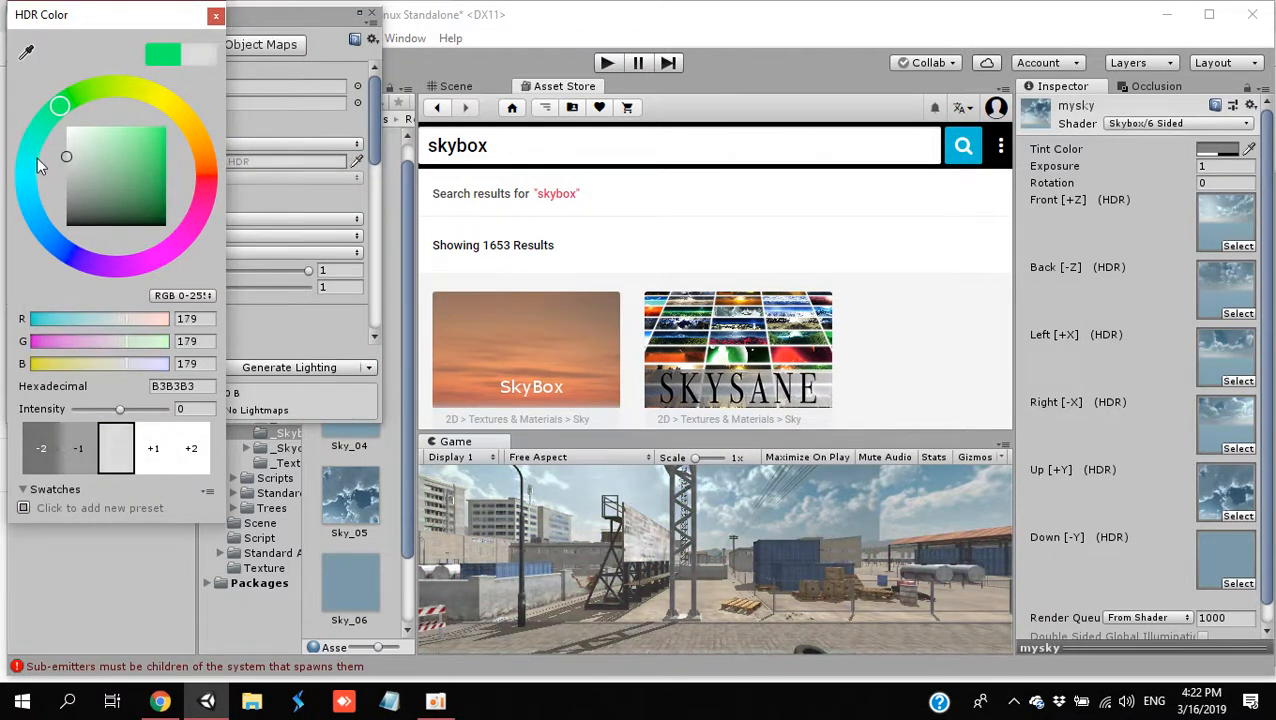
{"action": "left_click", "coordinate": [215, 18]}
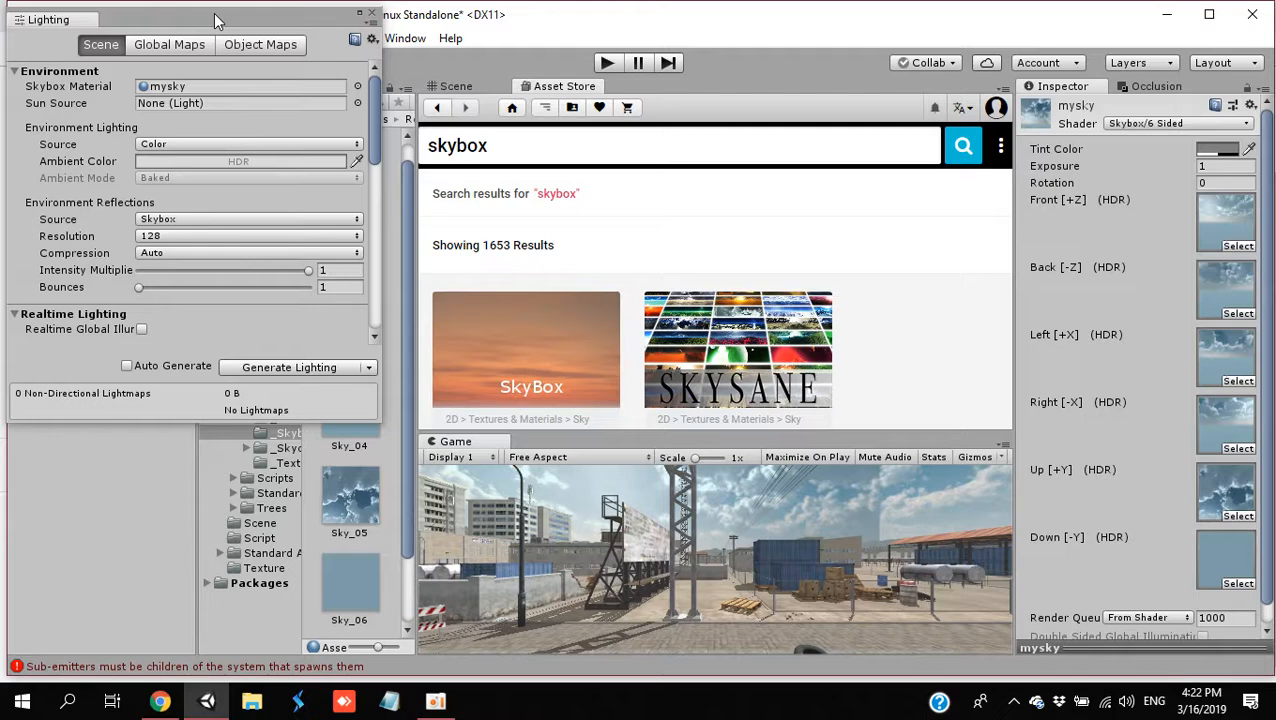
Step: Turn automatic lighting generation on and off again, and close the Lighting settings
{"action": "left_click", "coordinate": [127, 366]}
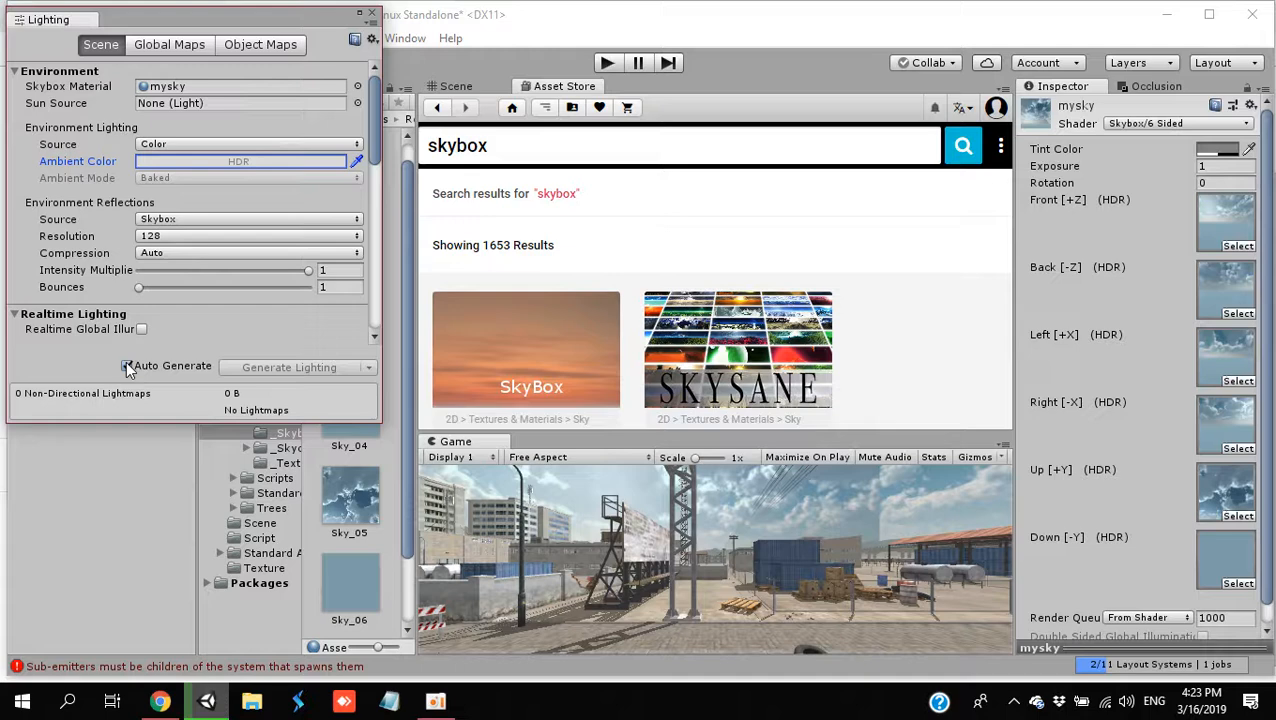
{"action": "left_click", "coordinate": [127, 366]}
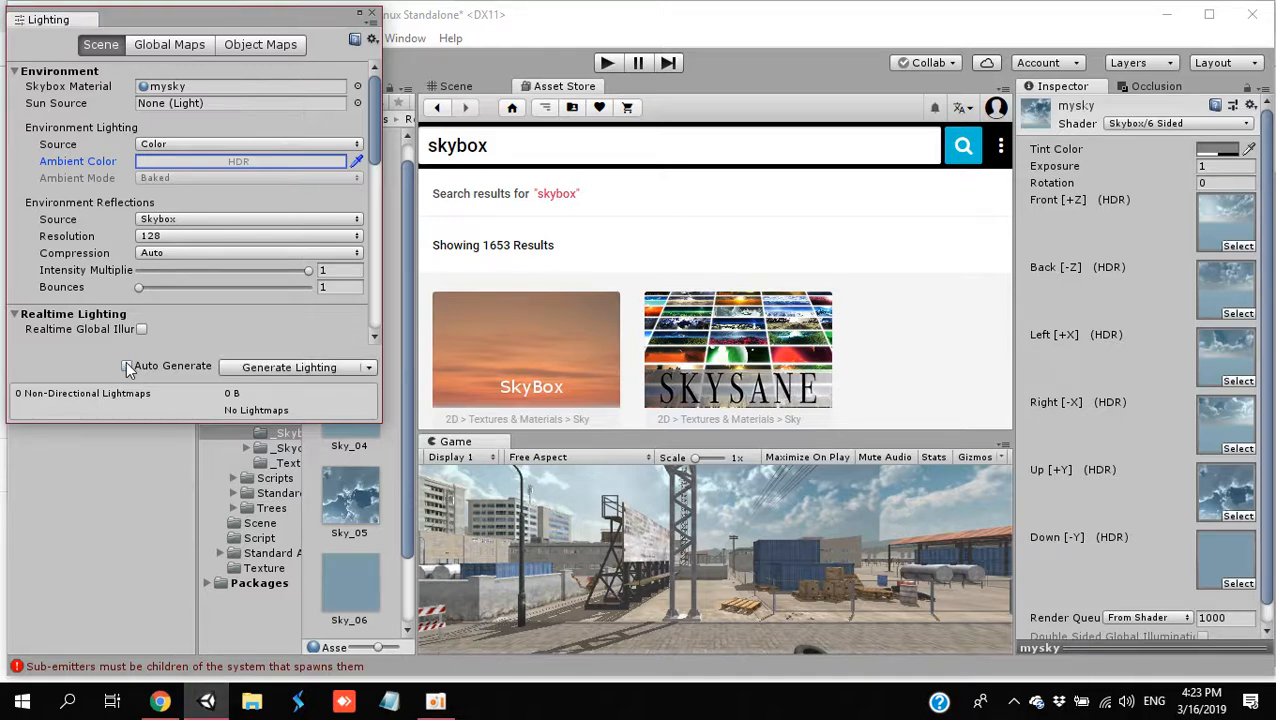
{"action": "left_click", "coordinate": [376, 8]}
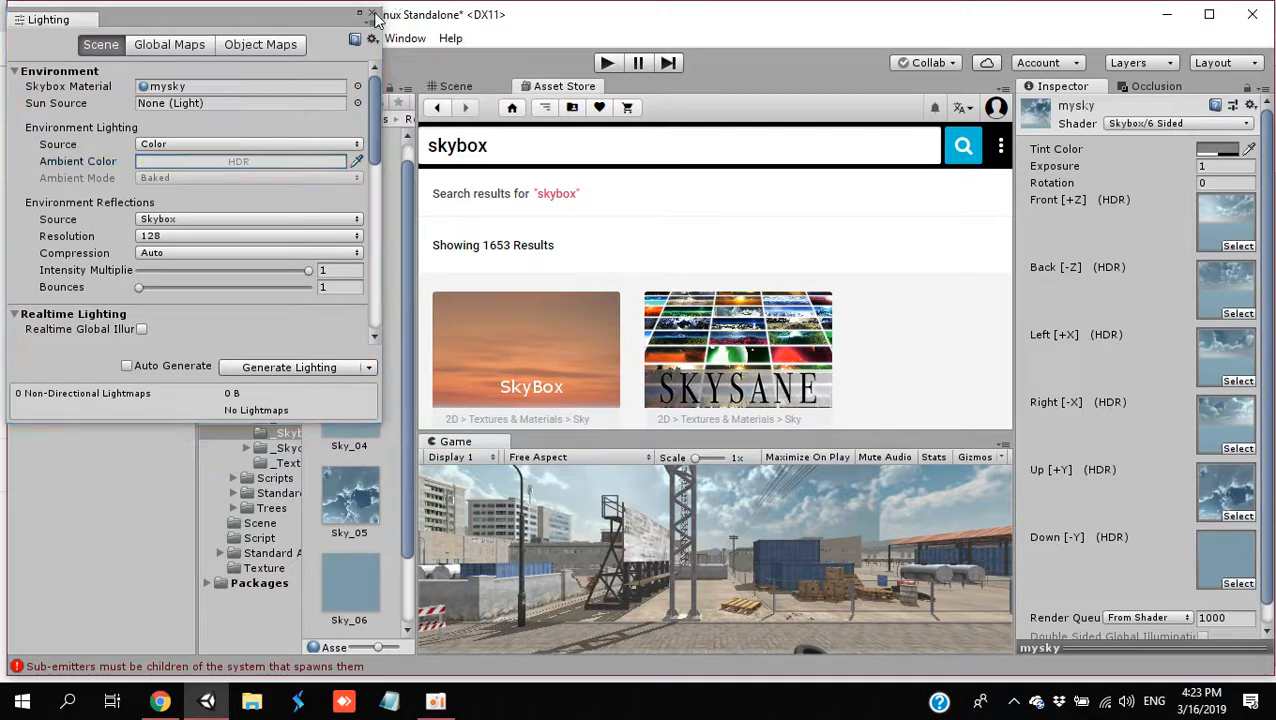
{"action": "left_click", "coordinate": [370, 12]}
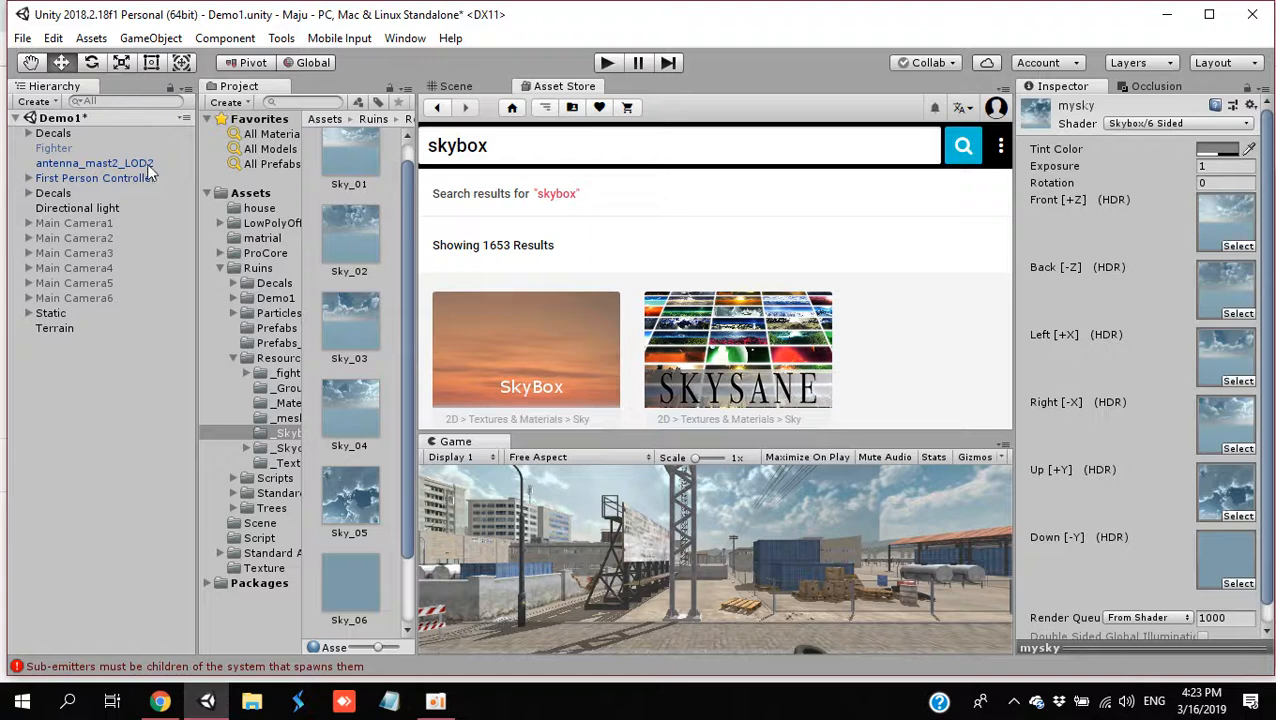
Step: Play the scene and pause it to view the sky in the Game view
{"action": "mouse_move", "coordinate": [546, 407]}
{"action": "left_click", "coordinate": [607, 63]}
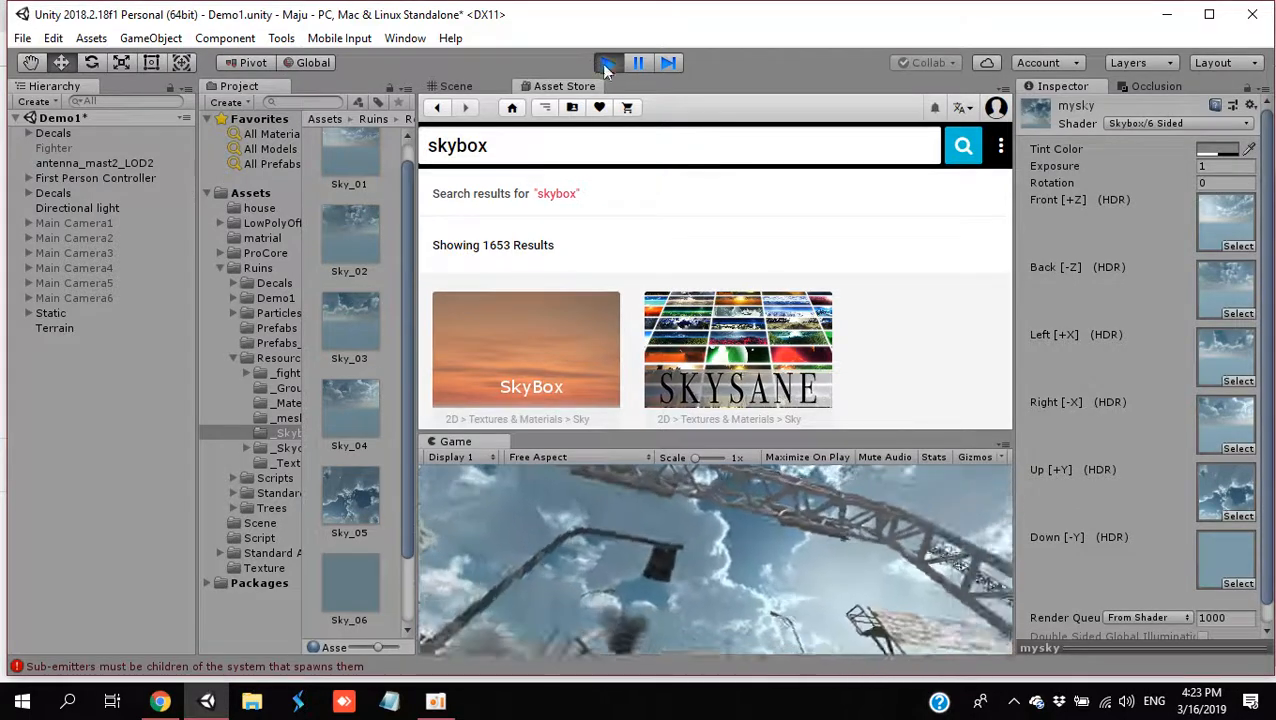
{"action": "left_click", "coordinate": [636, 64]}
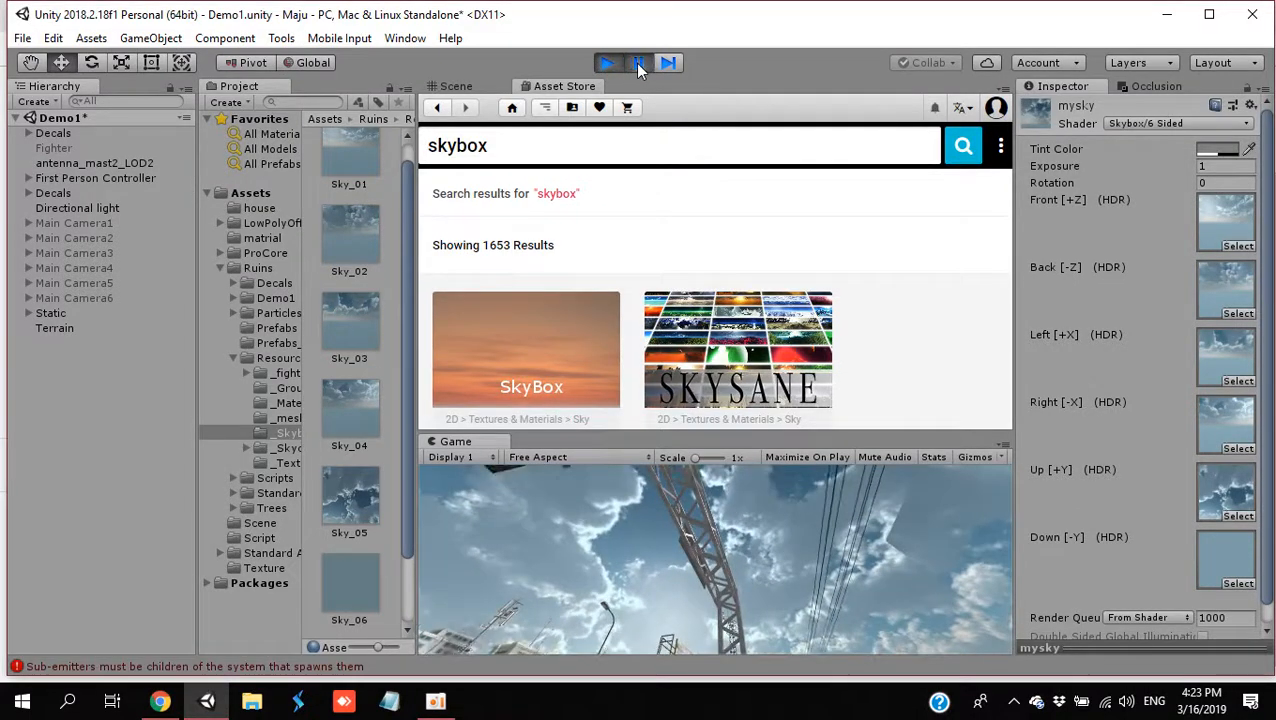
Step: Deactivate First Person Controller and activate Main Camera2 in the paused scene to view through that camera
{"action": "left_click", "coordinate": [126, 177]}
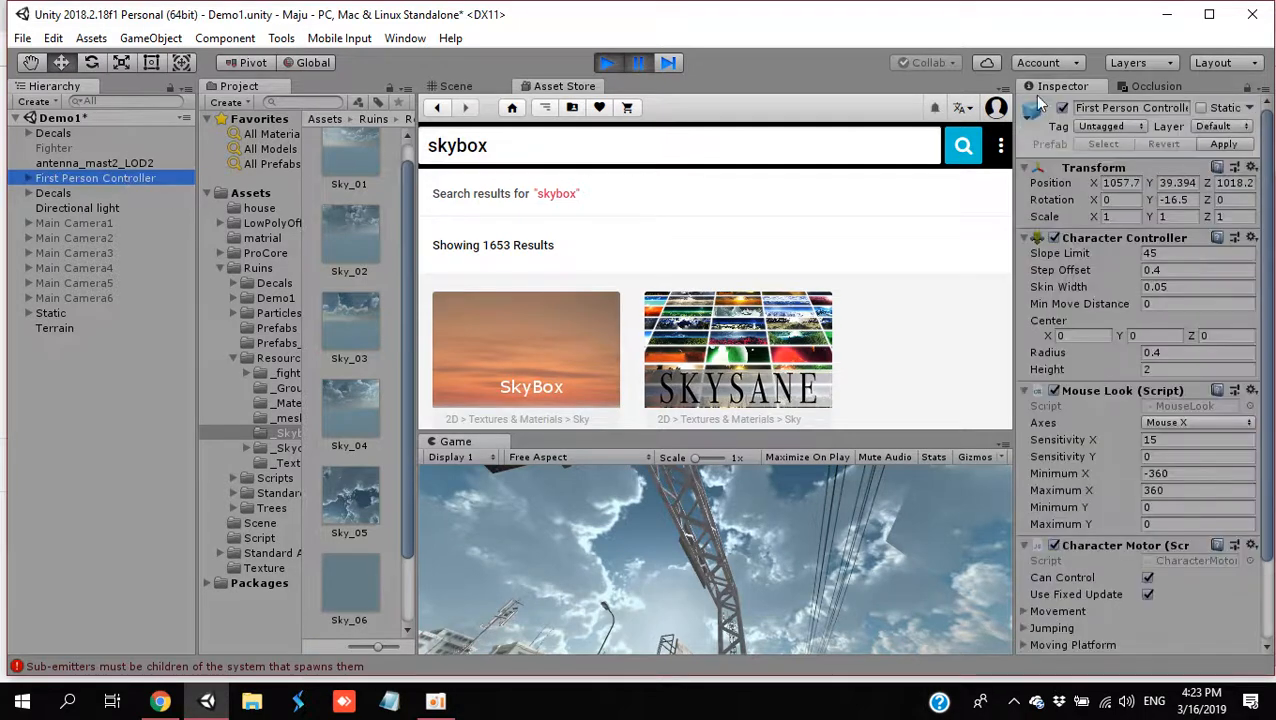
{"action": "left_click", "coordinate": [1061, 108]}
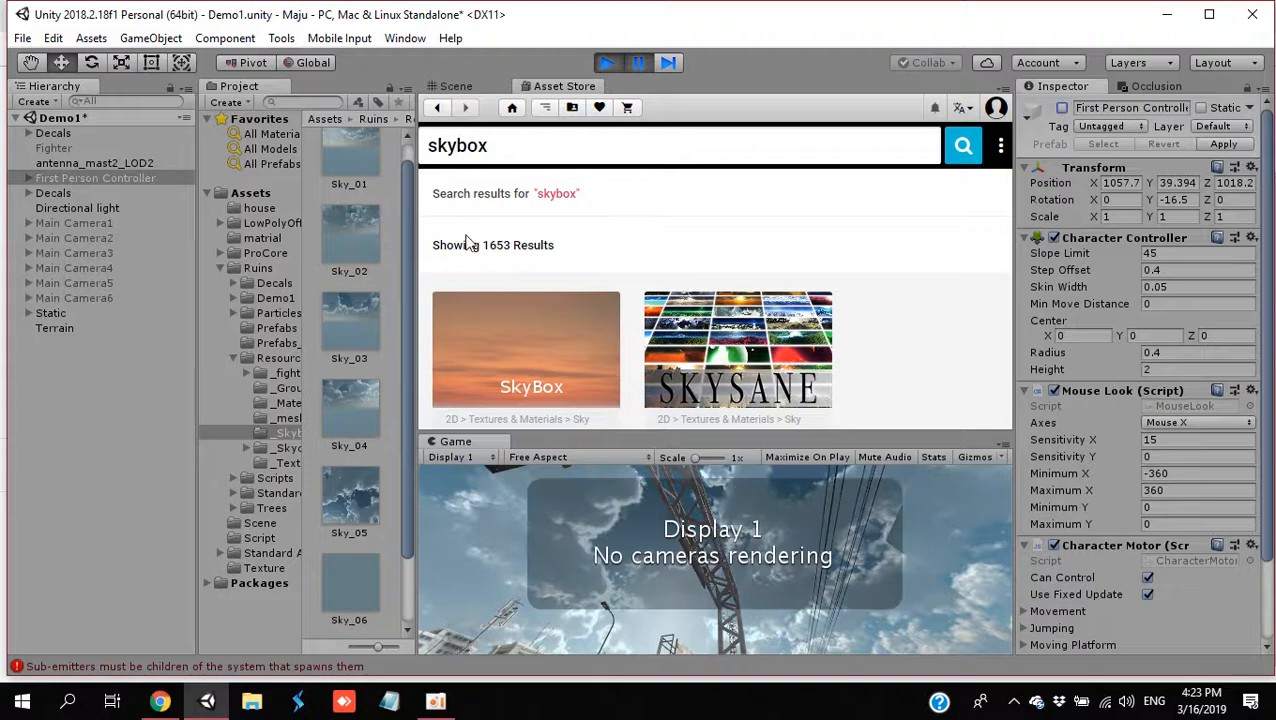
{"action": "left_click", "coordinate": [117, 236]}
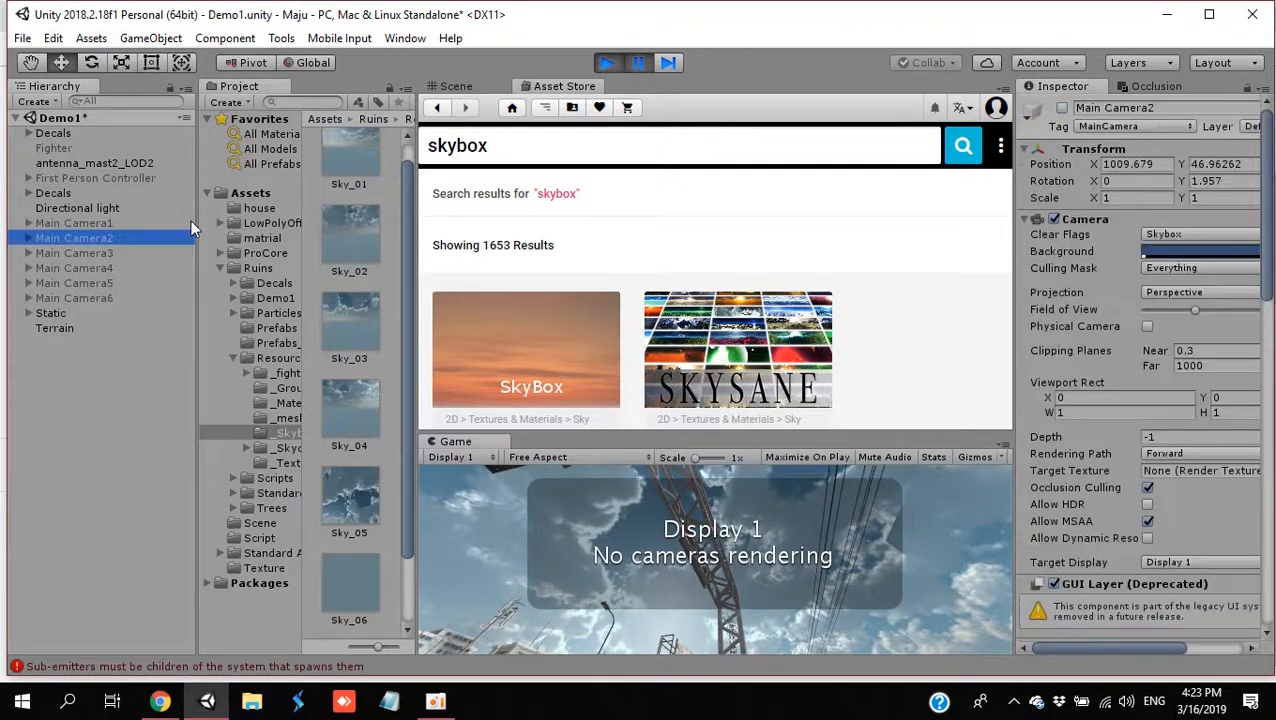
{"action": "left_click", "coordinate": [1075, 112]}
{"action": "left_click", "coordinate": [1062, 108]}
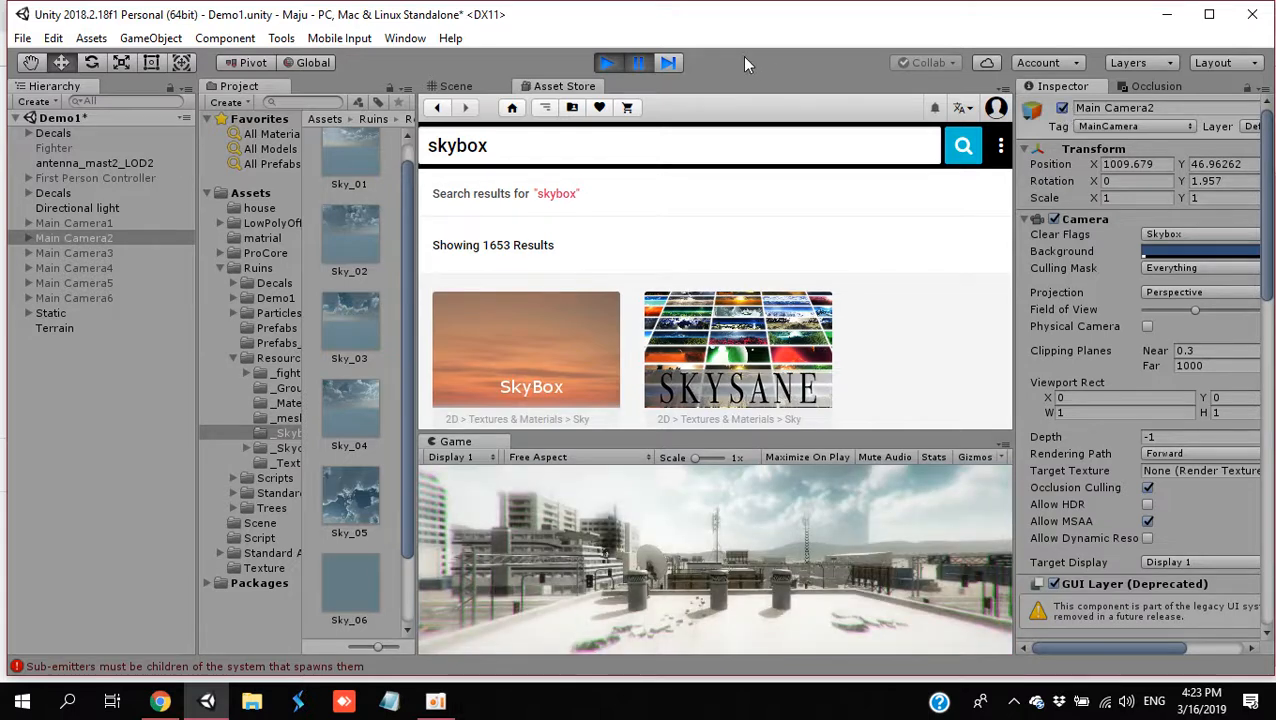
Step: Reactivate First Person Controller and toggle Main Camera2 off and on to compare both camera views, and stop playback
{"action": "left_click", "coordinate": [1062, 108]}
{"action": "left_click", "coordinate": [1062, 108]}
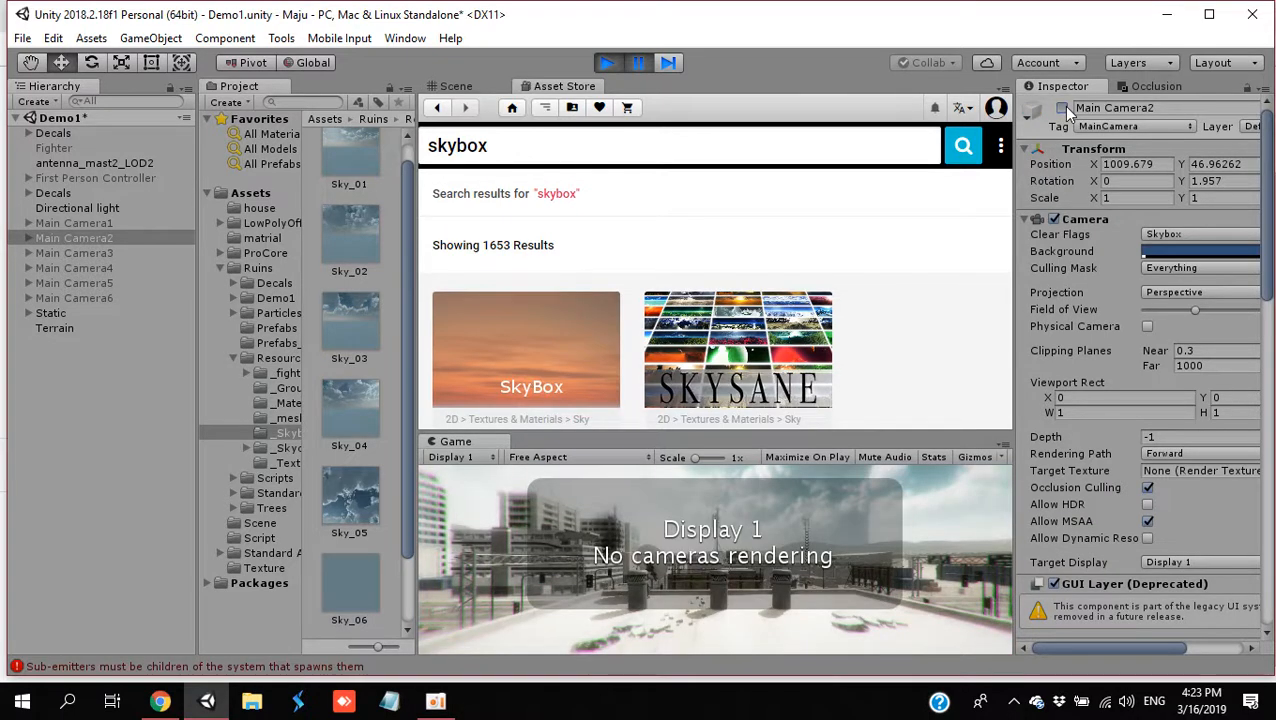
{"action": "left_click", "coordinate": [134, 177]}
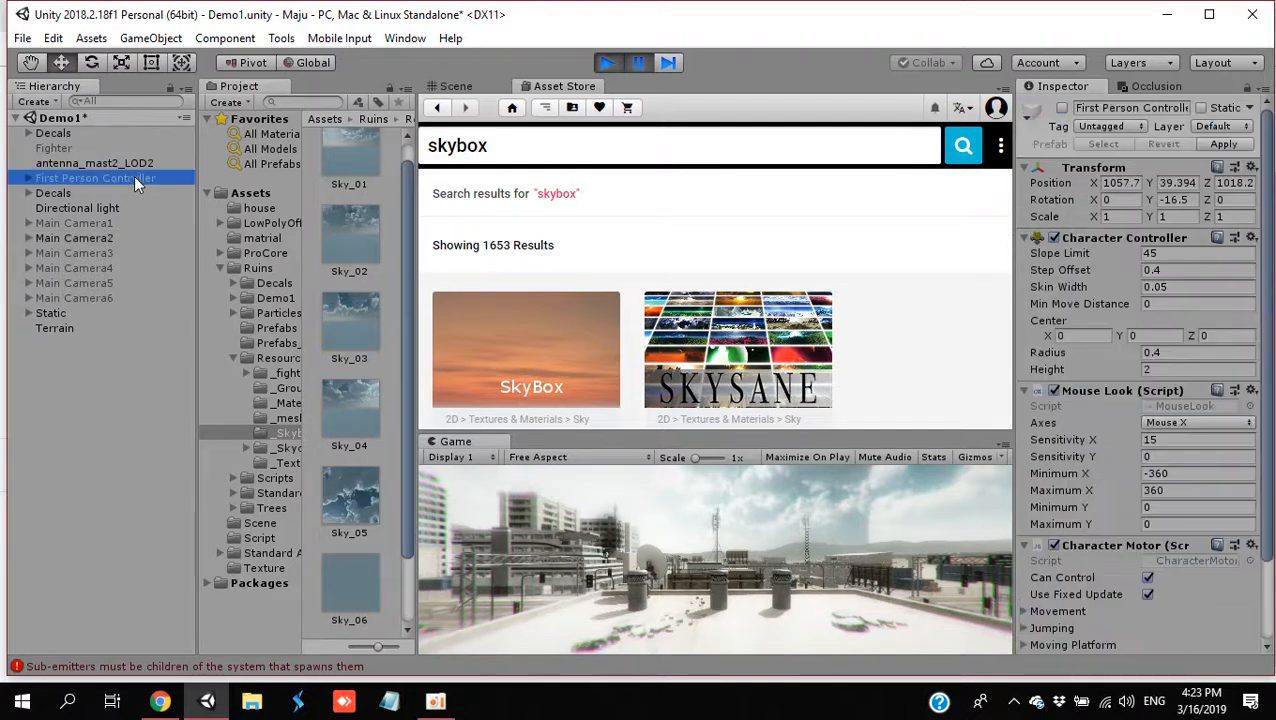
{"action": "left_click", "coordinate": [1062, 108]}
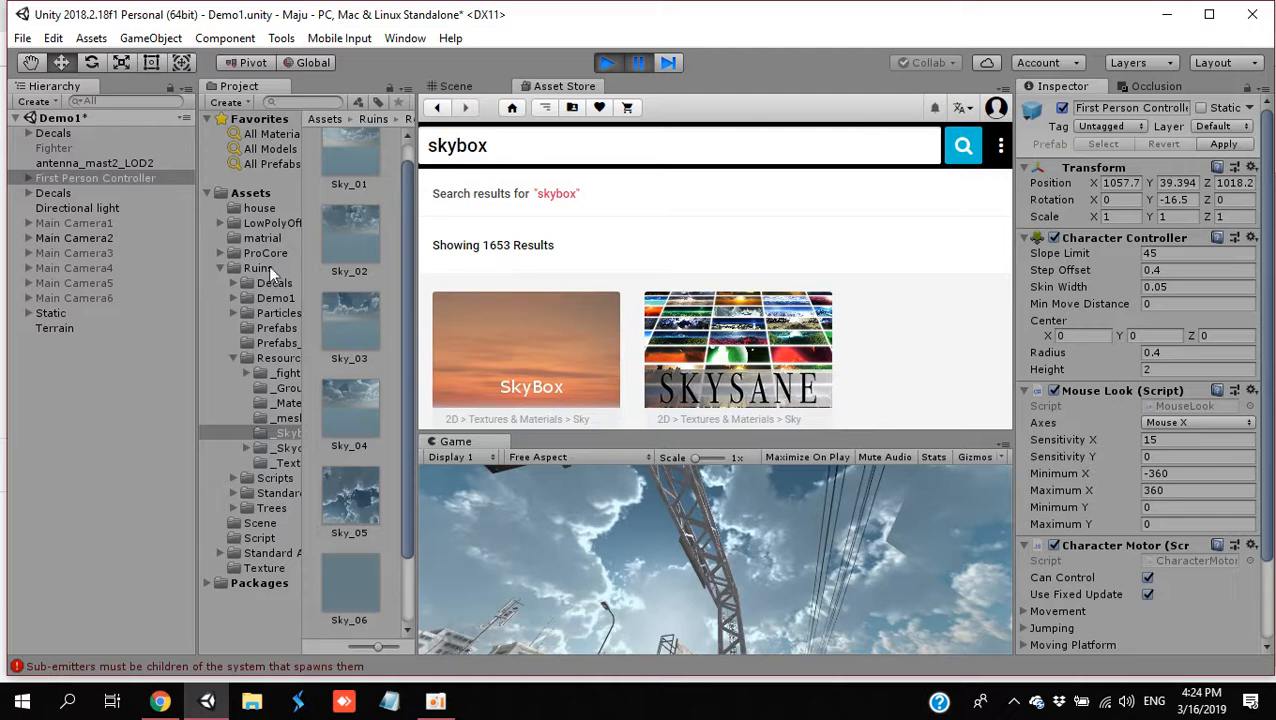
{"action": "left_click", "coordinate": [105, 236]}
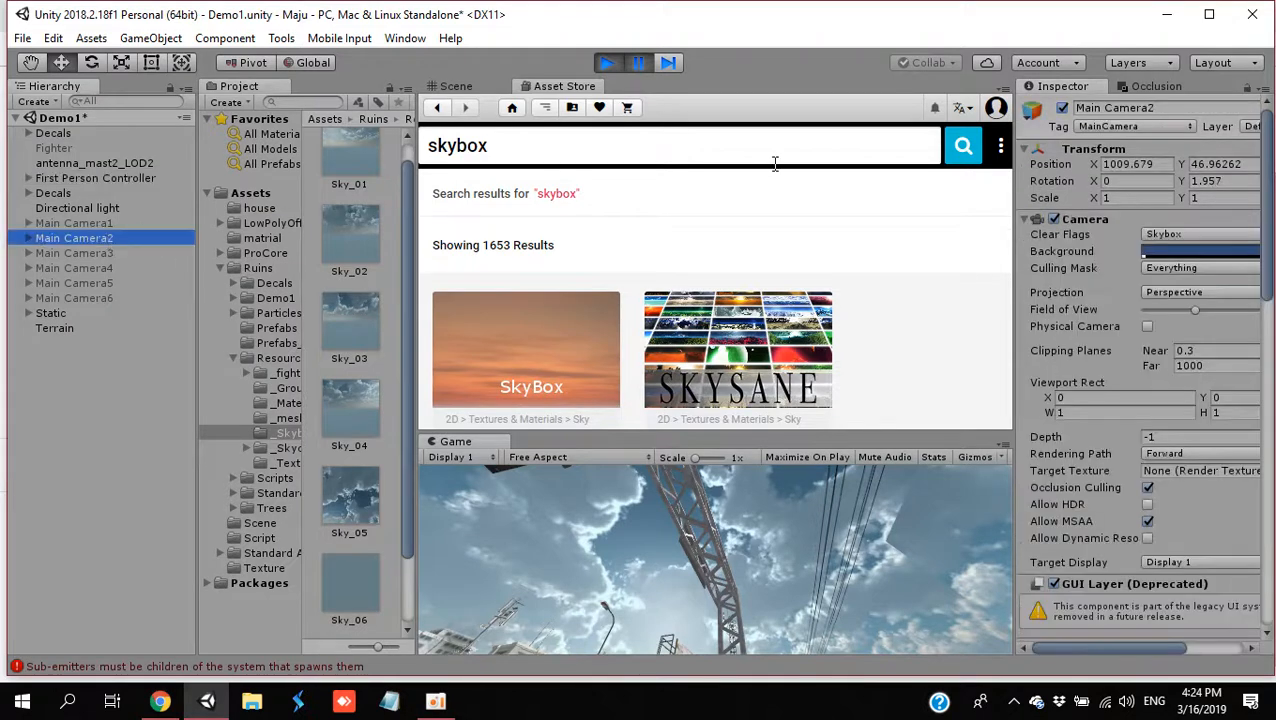
{"action": "left_click", "coordinate": [1062, 108]}
{"action": "left_click", "coordinate": [1062, 108]}
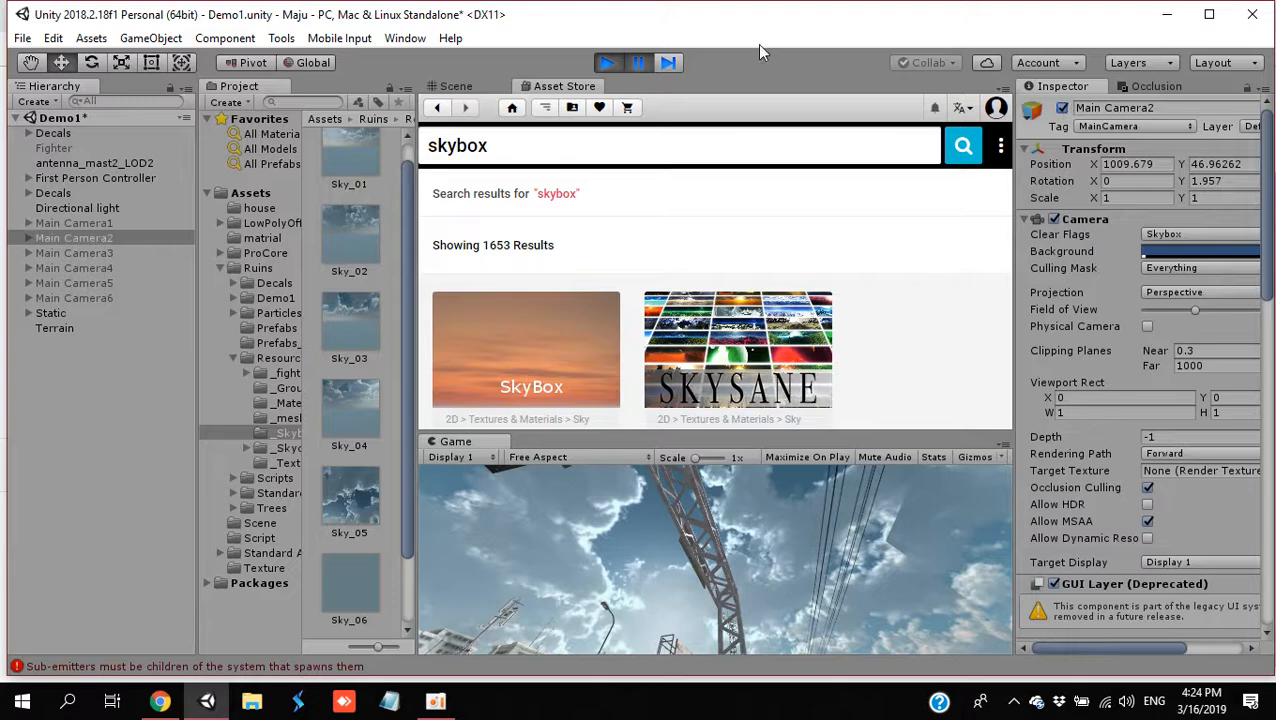
{"action": "left_click", "coordinate": [612, 62]}
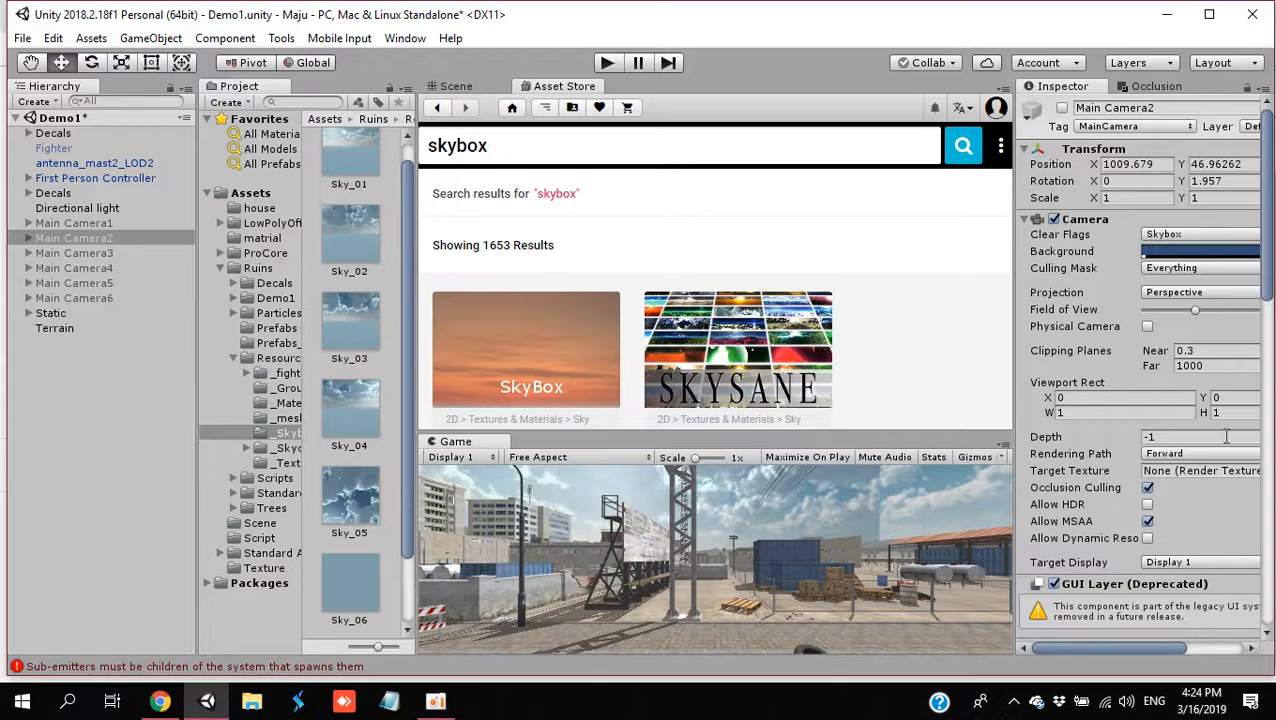
Step: Examine the image effect components attached to Main Camera2, such as bloom, SSAO and desaturation
{"action": "scroll", "coordinate": [1226, 437], "scroll_direction": "down", "scroll_amount": 5}
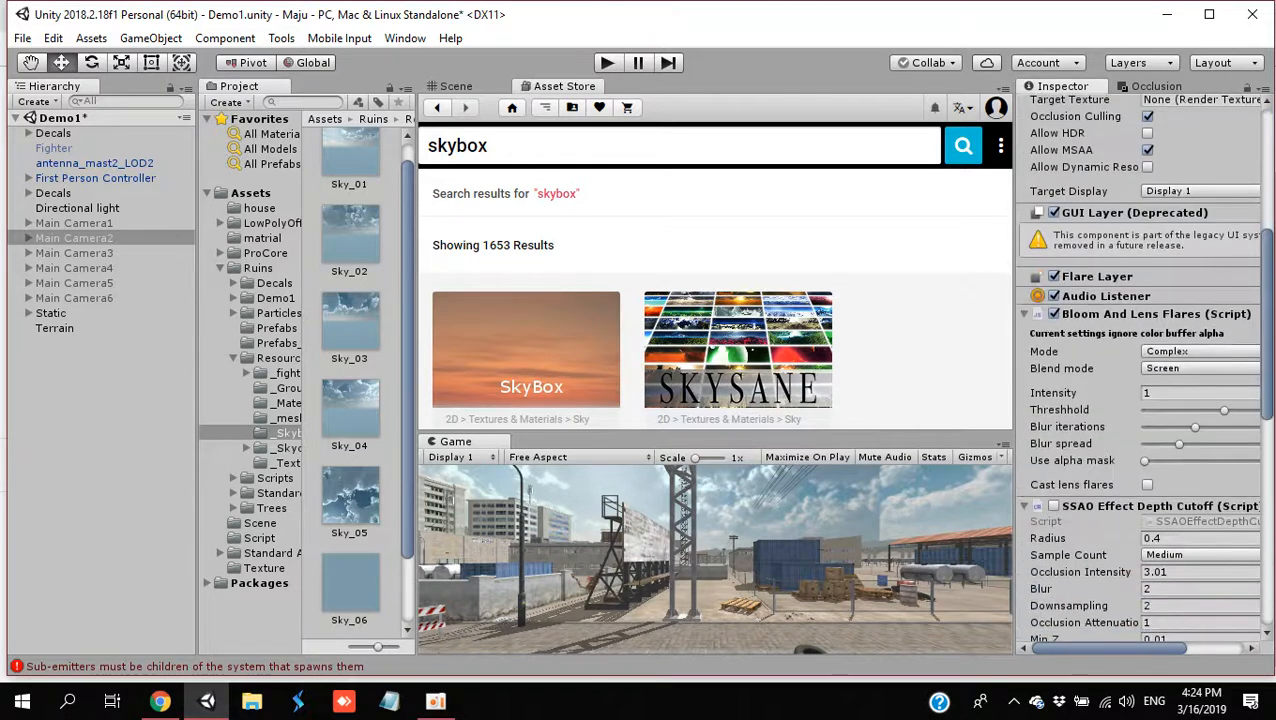
{"action": "scroll", "coordinate": [1272, 483], "scroll_direction": "down", "scroll_amount": 3}
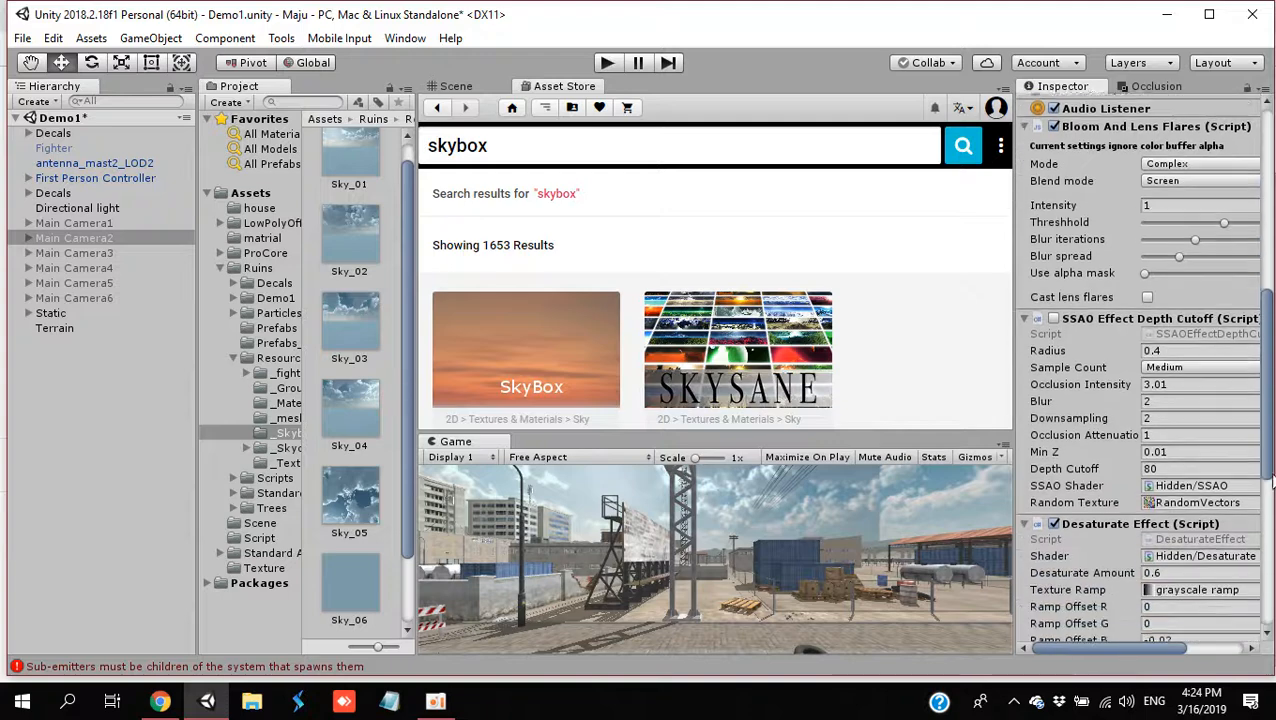
{"action": "scroll", "coordinate": [1272, 483], "scroll_direction": "down", "scroll_amount": 1}
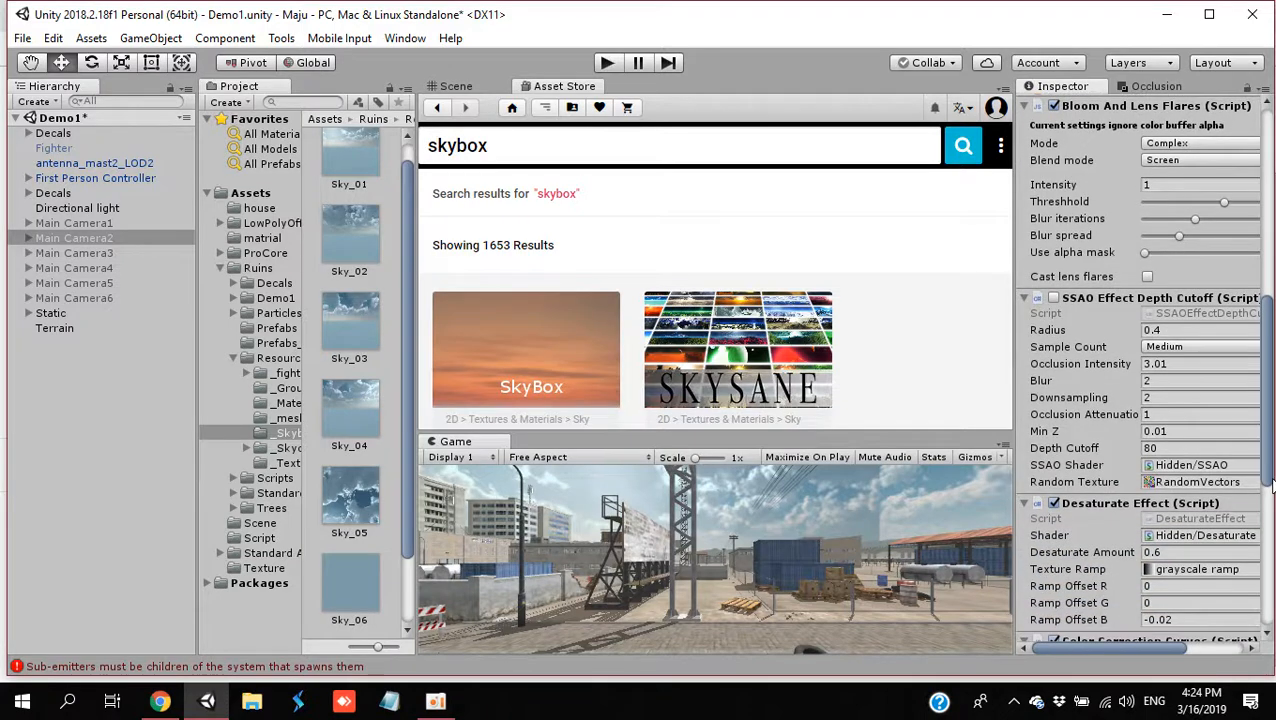
{"action": "left_click_drag", "start_coordinate": [1272, 483], "coordinate": [1268, 452]}
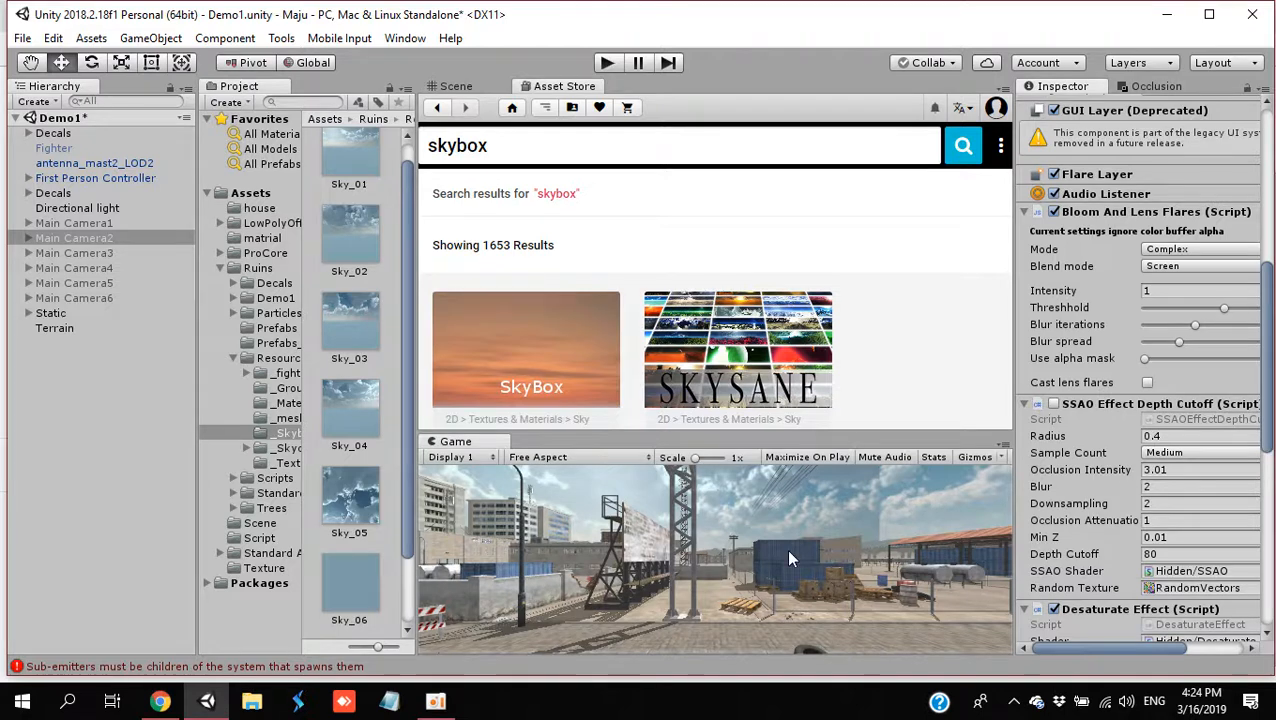
Step: Add the Bloom and Lens Flares (3.4) image effect to the Main Camera inside First Person Controller
{"action": "left_click", "coordinate": [28, 177]}
{"action": "left_click", "coordinate": [84, 208]}
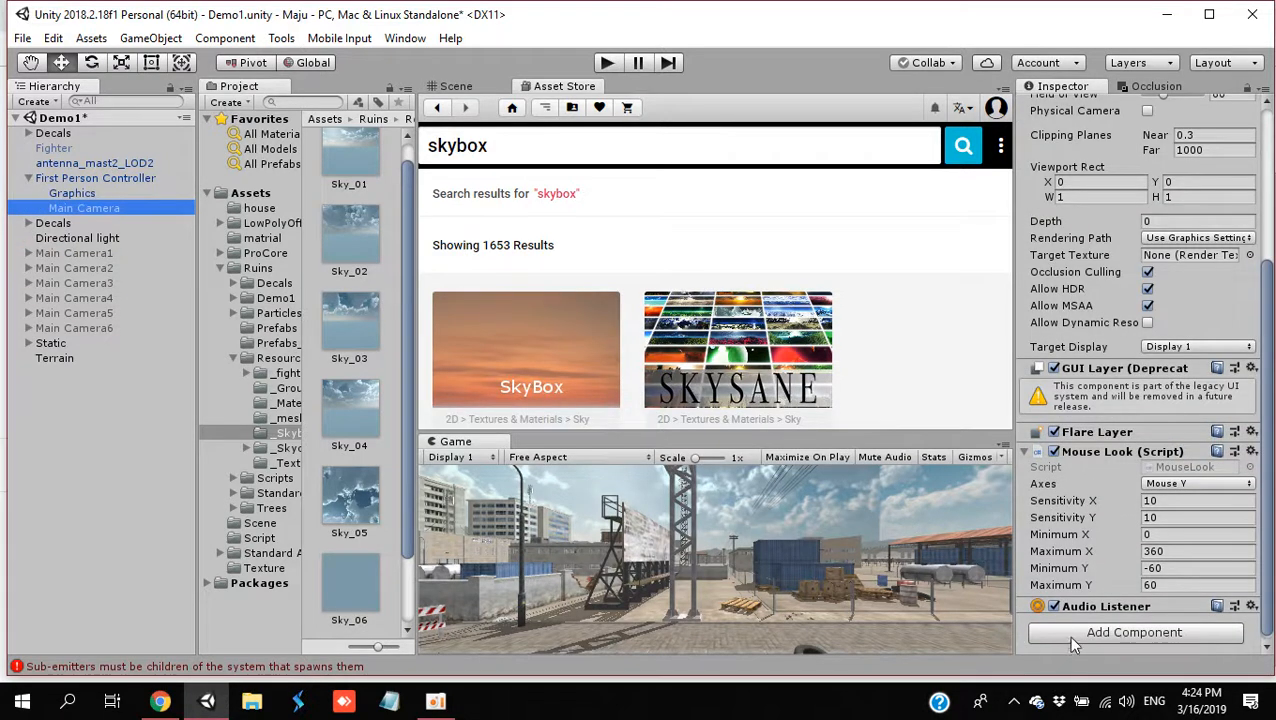
{"action": "left_click", "coordinate": [1068, 638]}
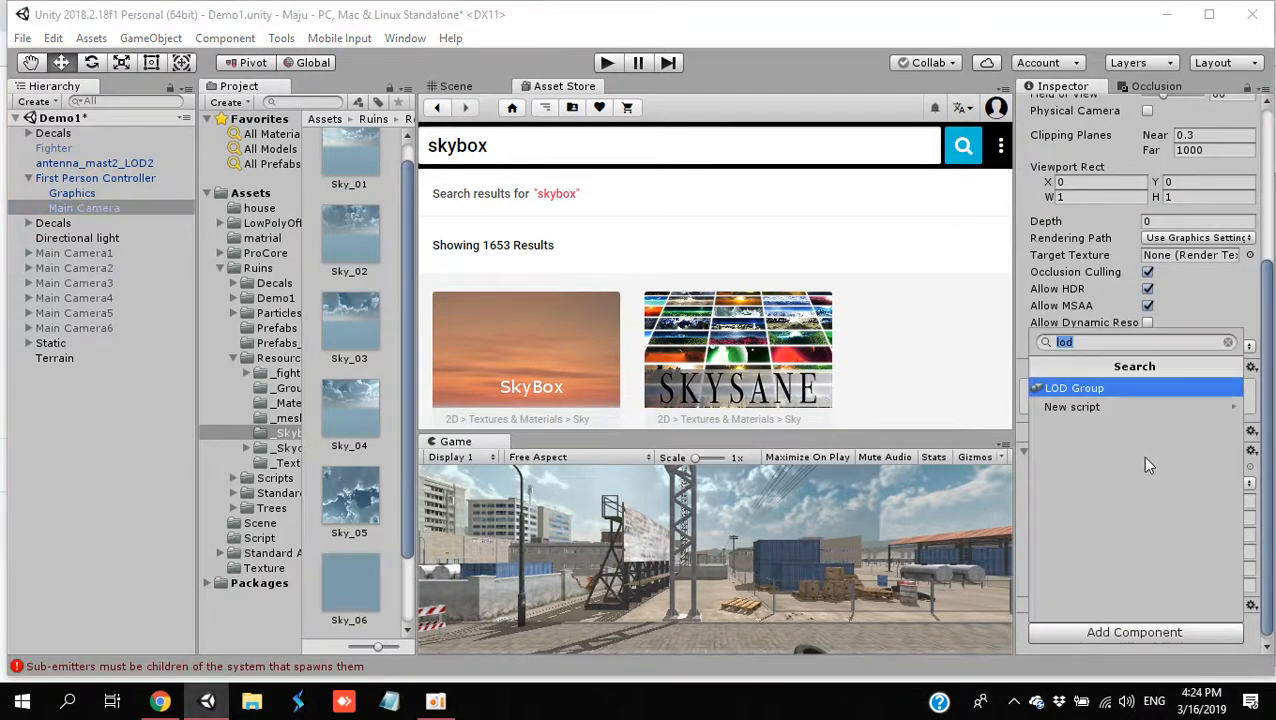
{"action": "left_click", "coordinate": [1229, 343]}
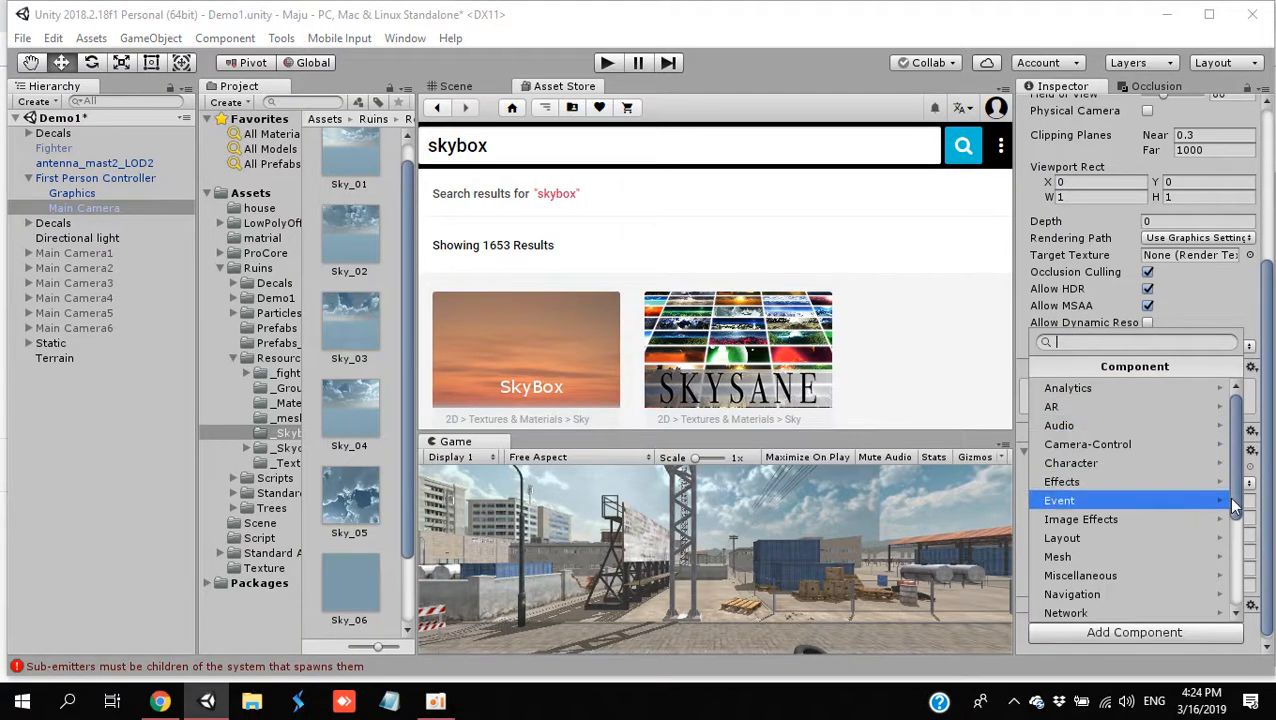
{"action": "scroll", "coordinate": [1227, 497], "scroll_direction": "down", "scroll_amount": 1}
{"action": "left_click", "coordinate": [1196, 499]}
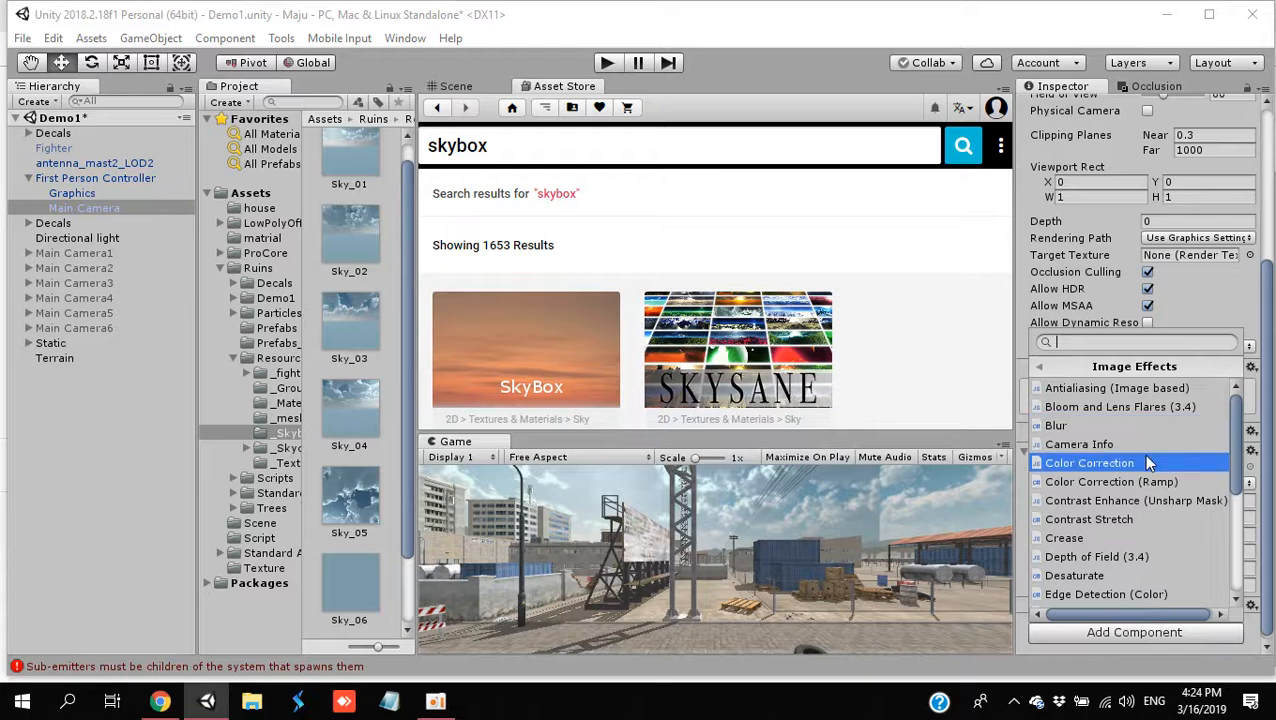
{"action": "left_click", "coordinate": [1145, 406]}
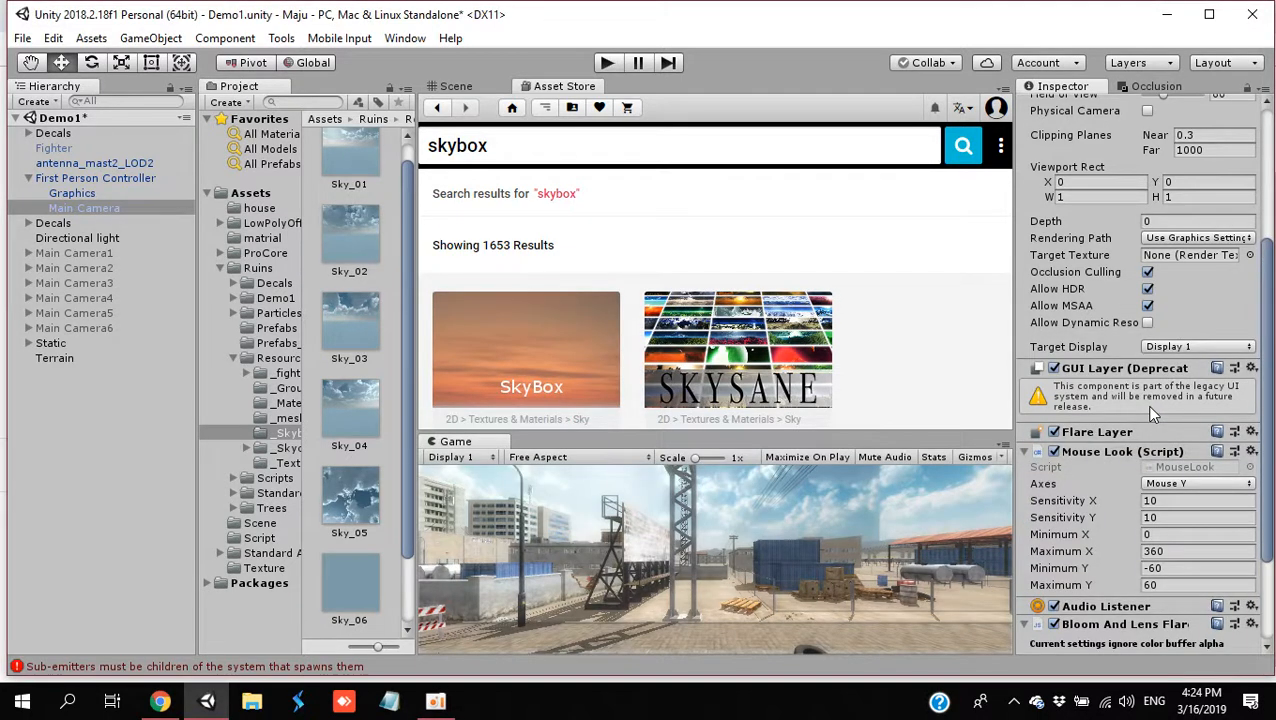
Step: Toggle Bloom And Lens Flares off and on to compare its effect, and set its intensity to 1.19
{"action": "left_click", "coordinate": [1054, 452]}
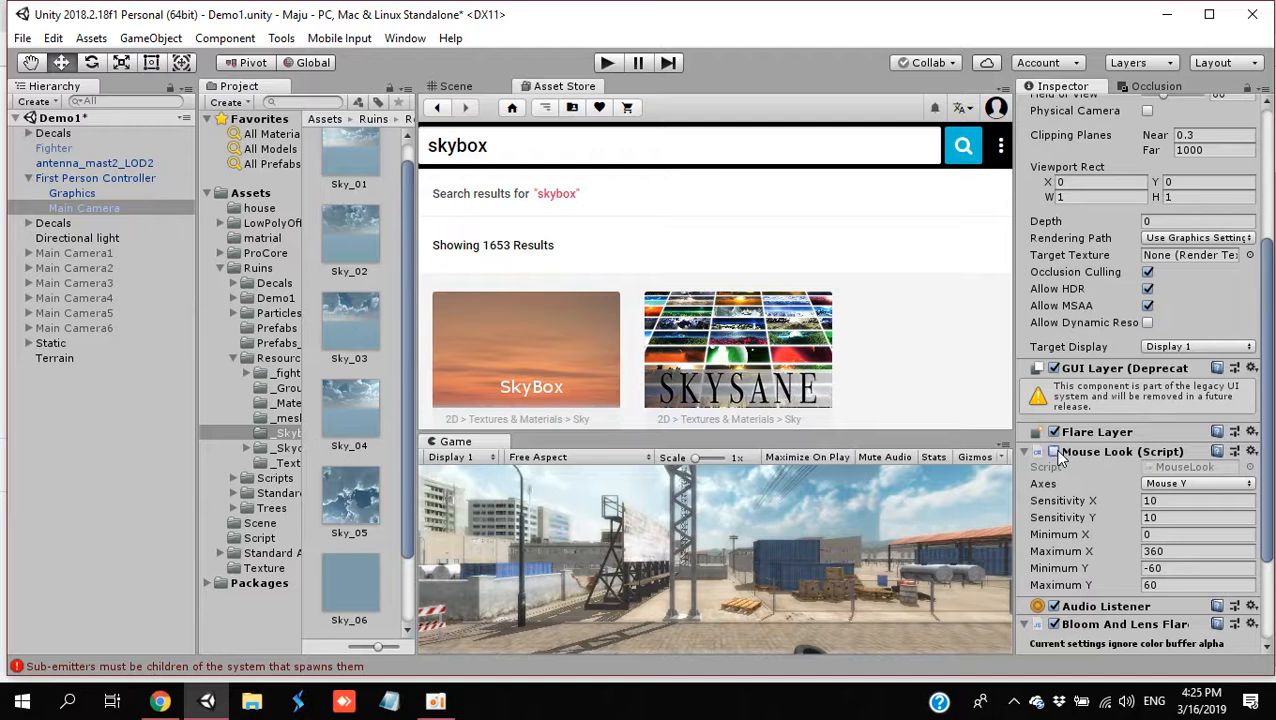
{"action": "left_click", "coordinate": [1054, 452]}
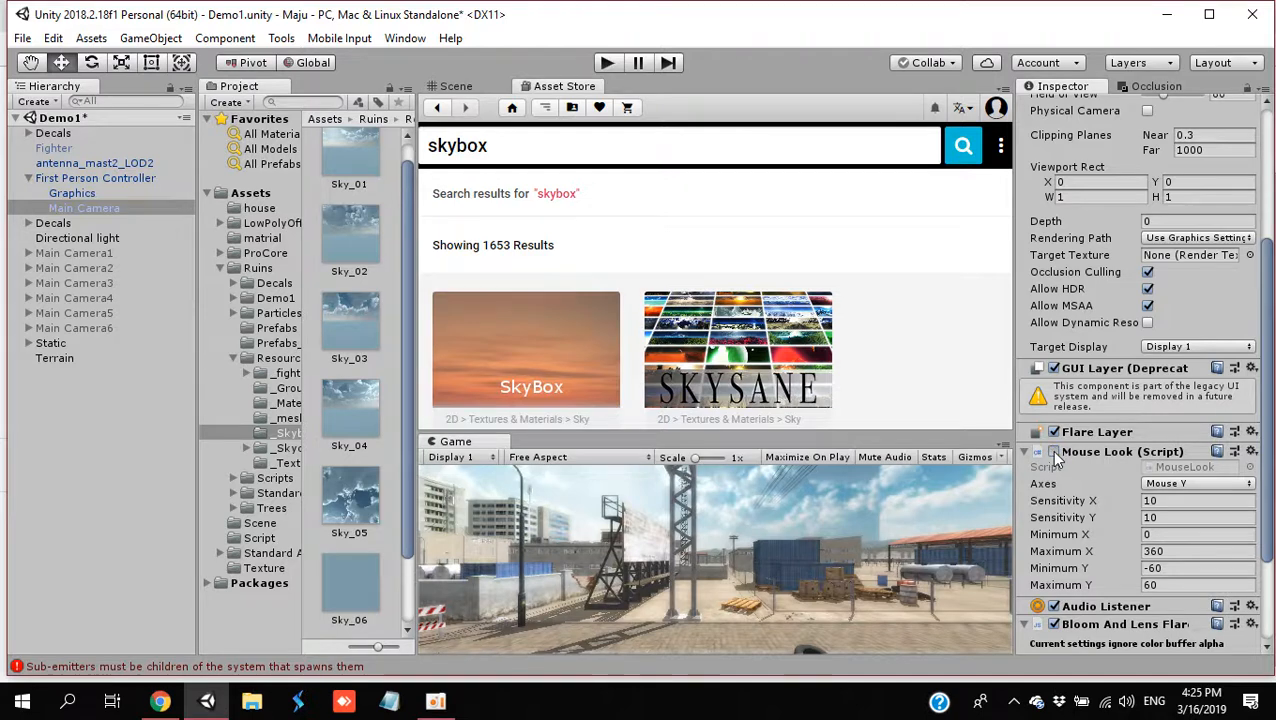
{"action": "left_click", "coordinate": [1054, 624]}
{"action": "left_click", "coordinate": [1054, 624]}
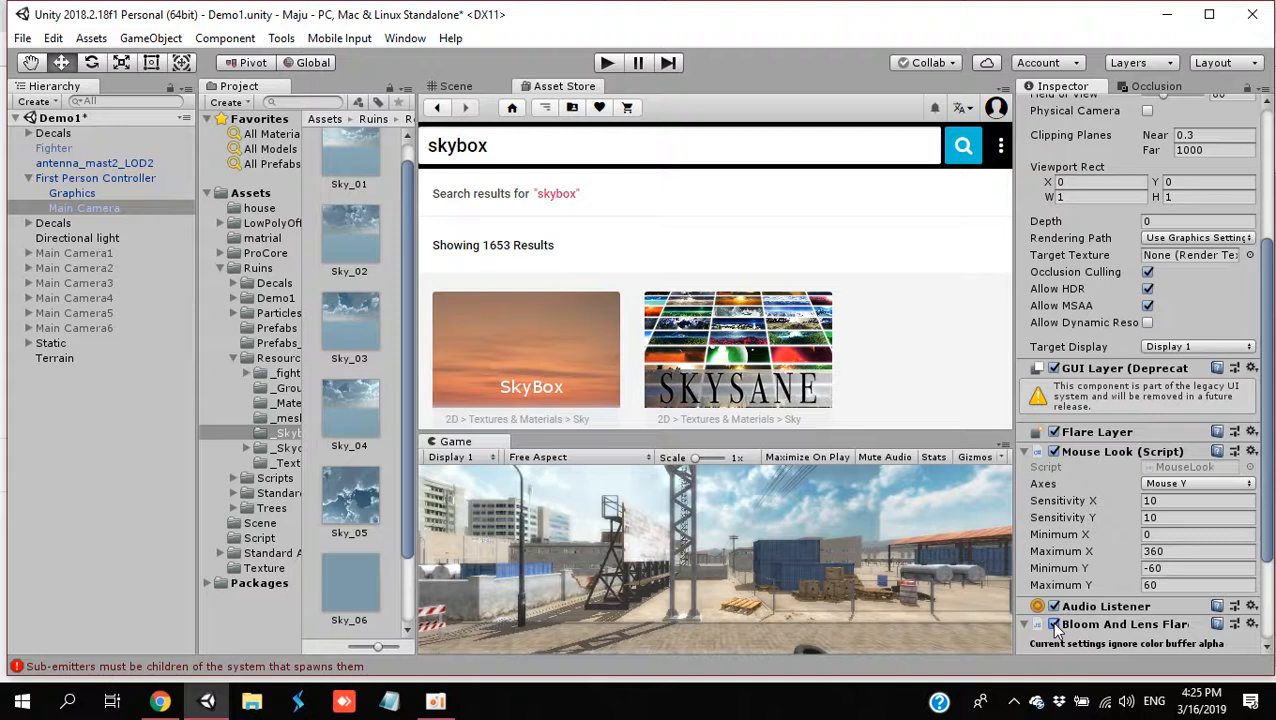
{"action": "left_click", "coordinate": [1054, 624]}
{"action": "left_click", "coordinate": [1054, 624]}
{"action": "left_click", "coordinate": [1270, 627]}
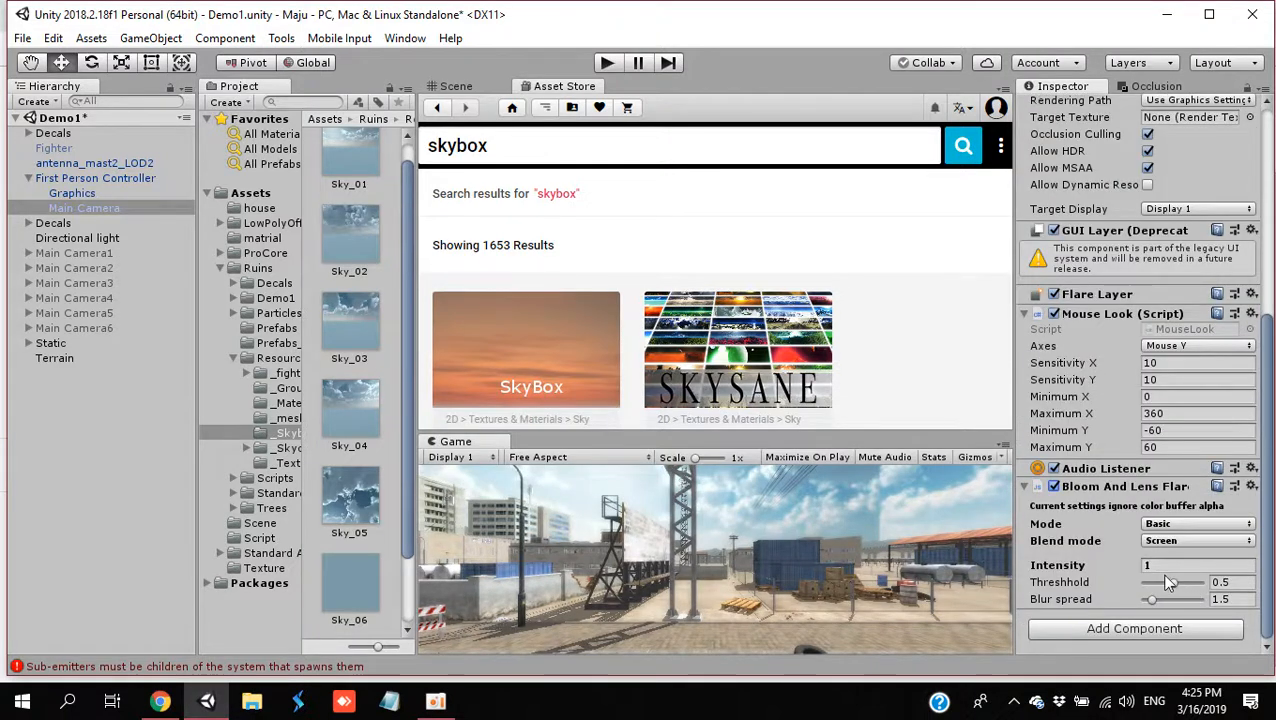
{"action": "mouse_move", "coordinate": [1134, 566]}
{"action": "left_mouse_down"}
{"action": "mouse_move", "coordinate": [1104, 567]}
{"action": "mouse_move", "coordinate": [1140, 567]}
{"action": "left_mouse_up"}
Step: Add the Depth of Field (3.4) image effect to the camera, with focal distance about 812 and focal size about 478
{"action": "left_click", "coordinate": [1098, 630]}
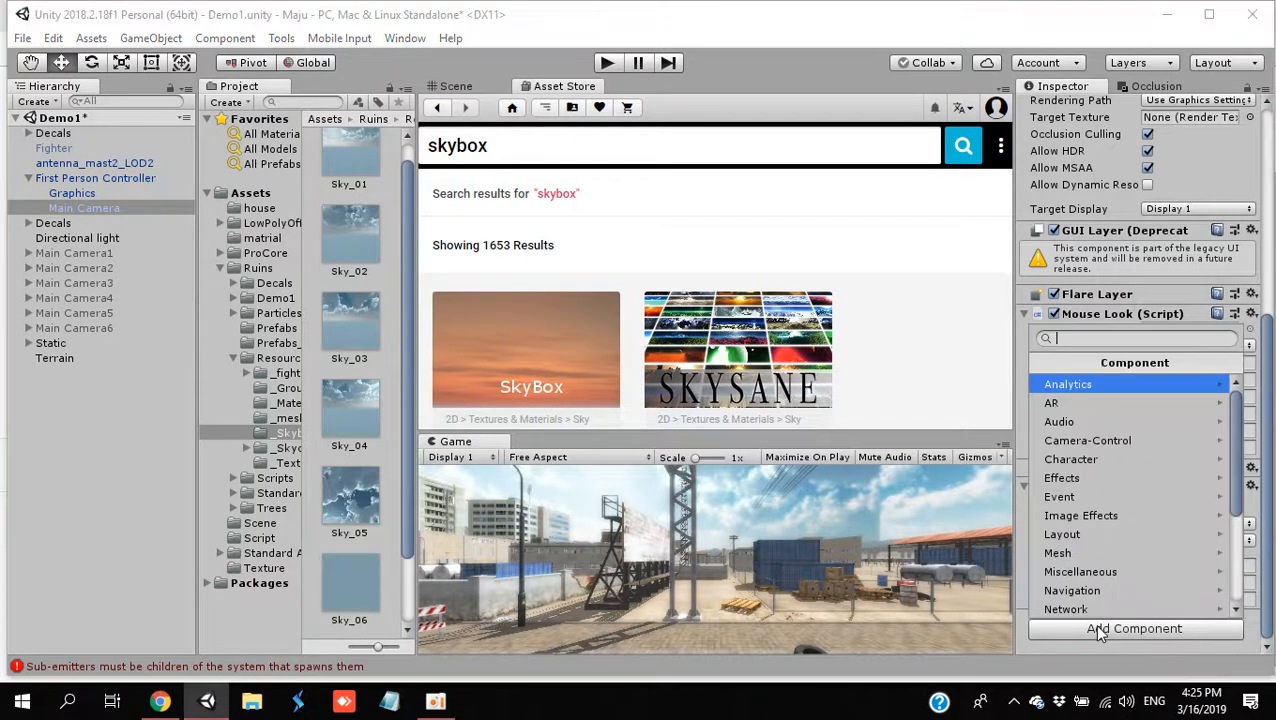
{"action": "left_click", "coordinate": [1098, 515]}
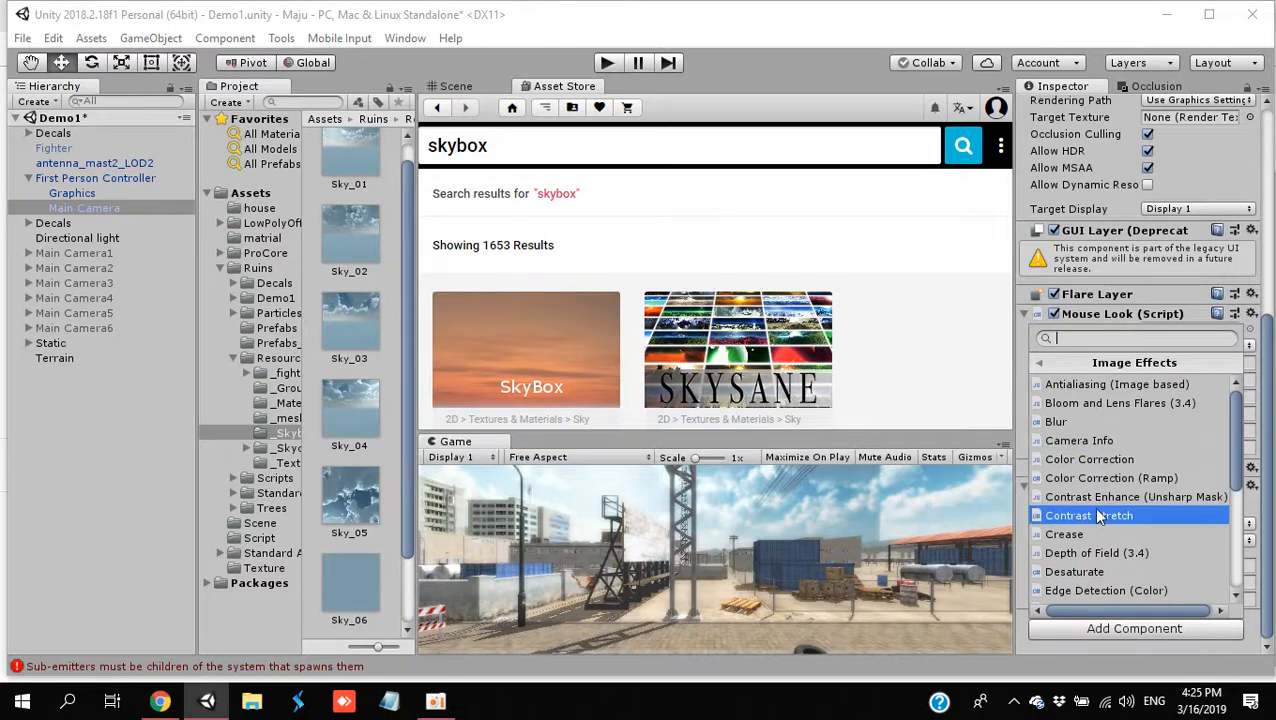
{"action": "left_click", "coordinate": [1094, 555]}
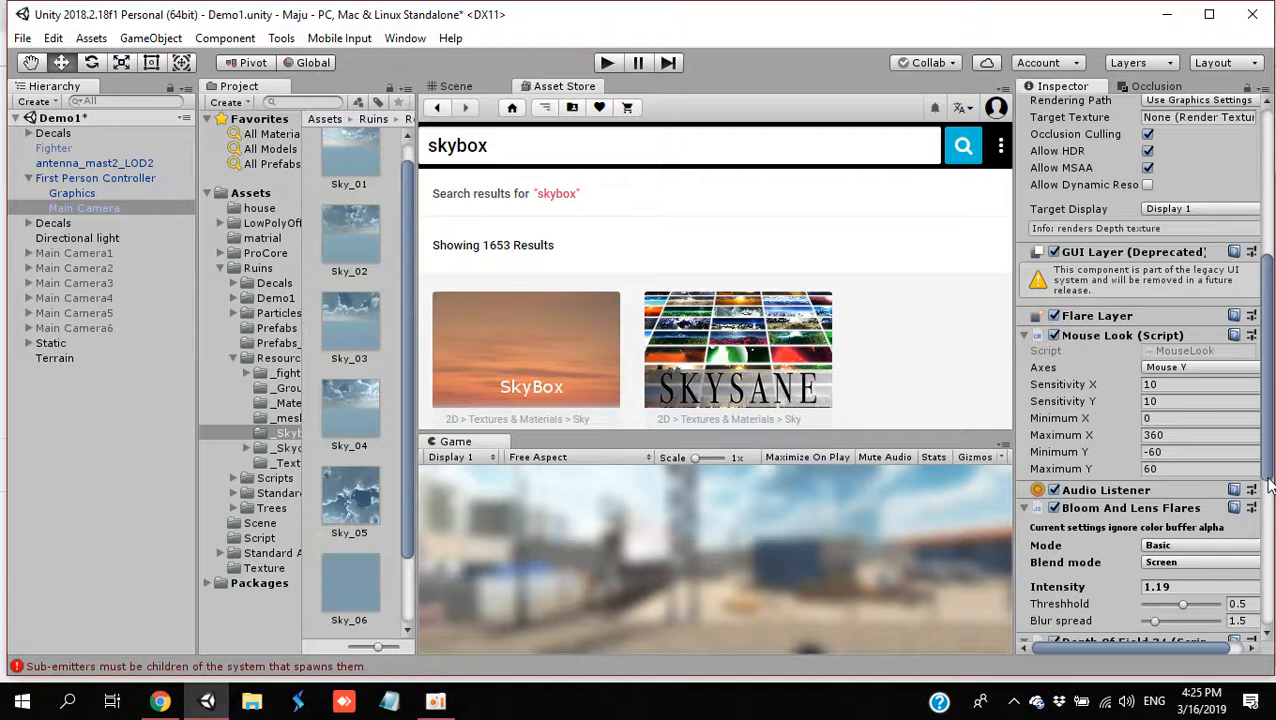
{"action": "left_click_drag", "start_coordinate": [1266, 485], "coordinate": [1272, 593]}
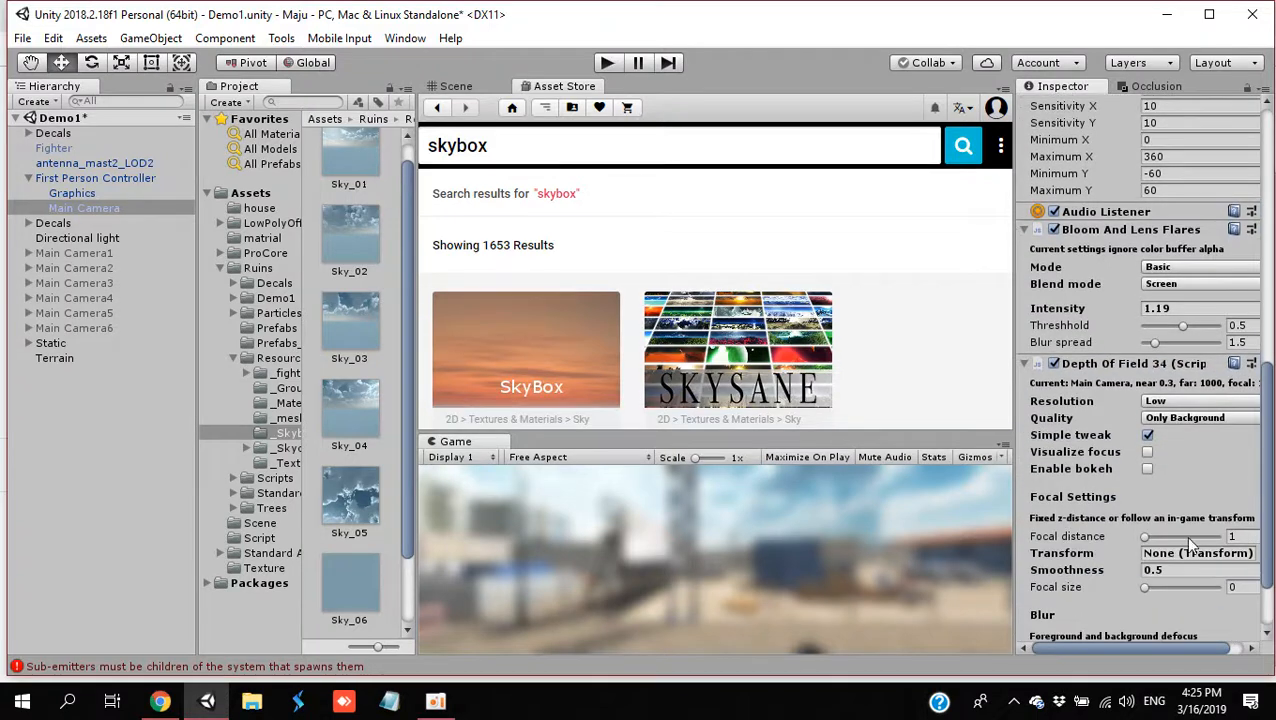
{"action": "left_click_drag", "start_coordinate": [1155, 540], "coordinate": [1180, 542]}
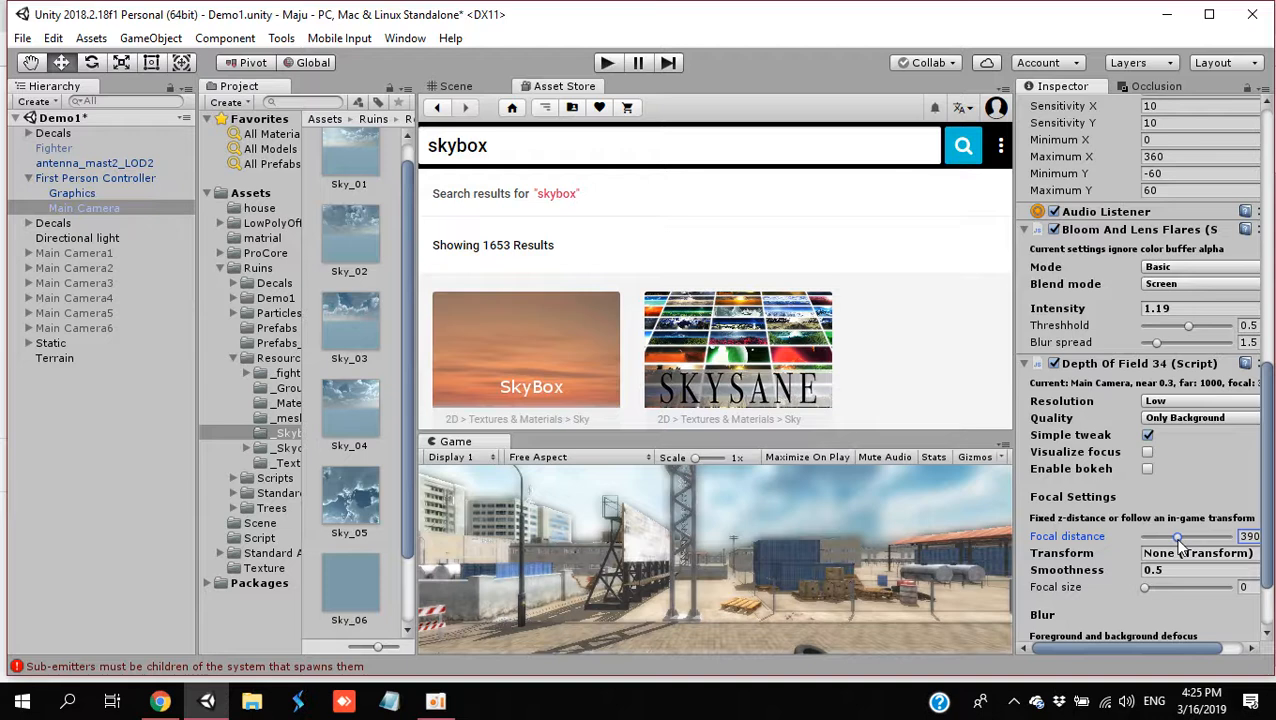
{"action": "left_click_drag", "start_coordinate": [1179, 540], "coordinate": [1213, 550]}
{"action": "left_click_drag", "start_coordinate": [1146, 589], "coordinate": [1184, 589]}
Step: Add the Color Correction image effect to First Person Controller's Main Camera
{"action": "scroll", "coordinate": [1245, 610], "scroll_direction": "down", "scroll_amount": 3}
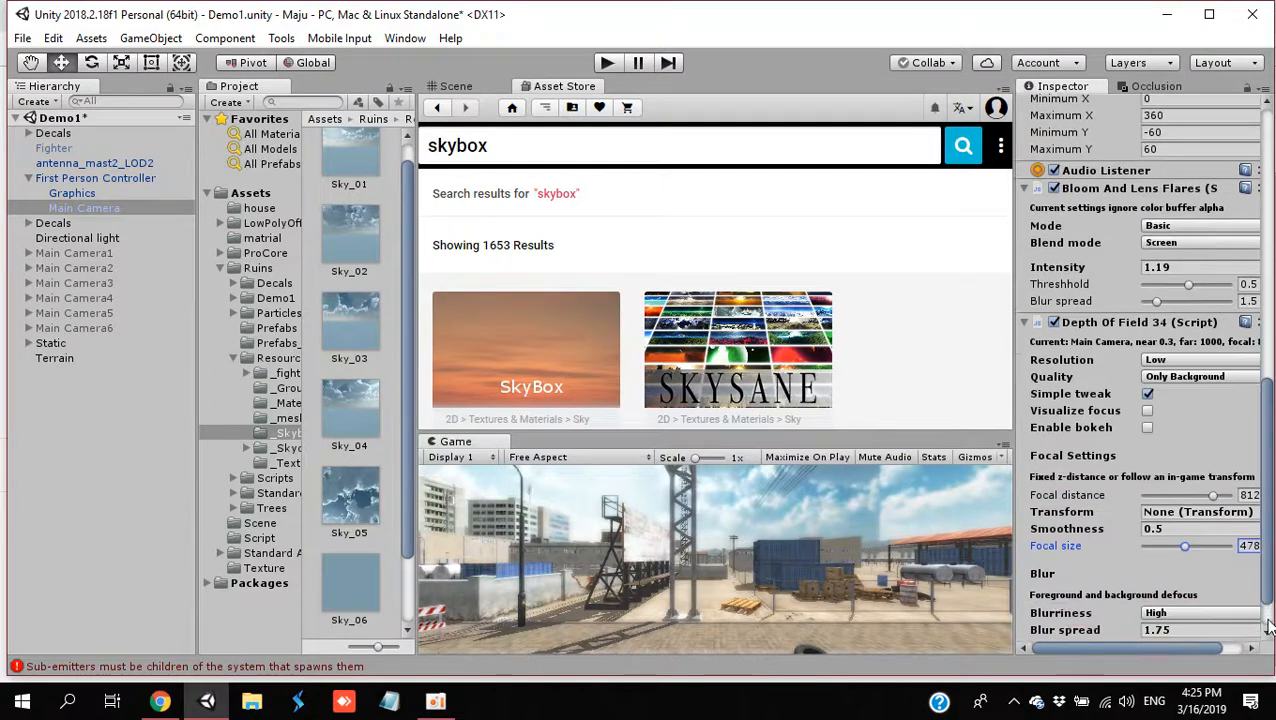
{"action": "left_click", "coordinate": [1189, 617]}
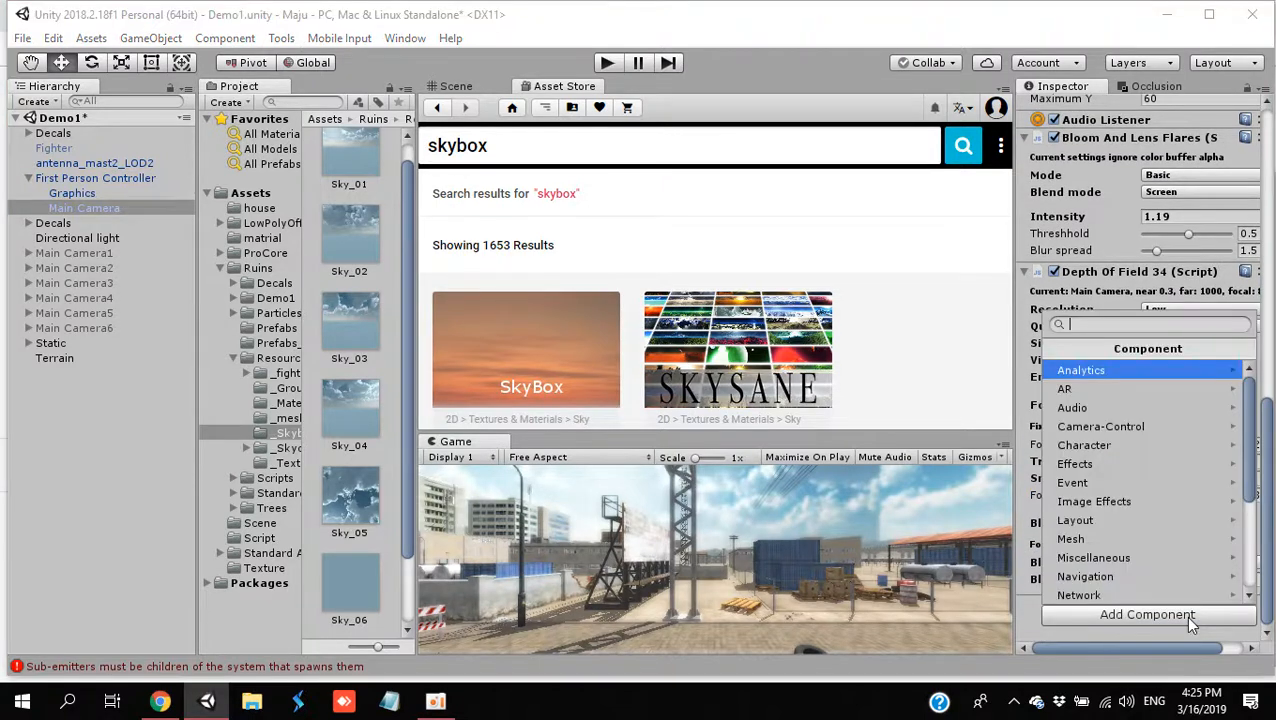
{"action": "left_click", "coordinate": [1150, 510]}
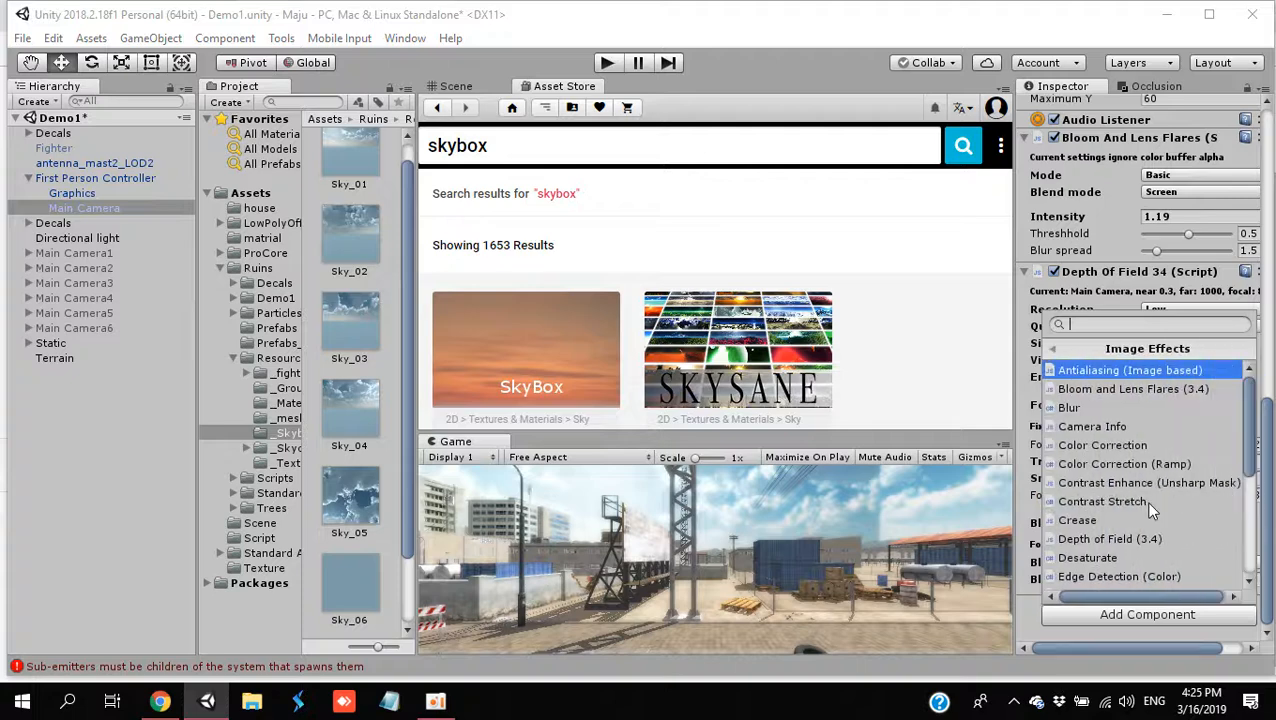
{"action": "left_click", "coordinate": [1145, 446]}
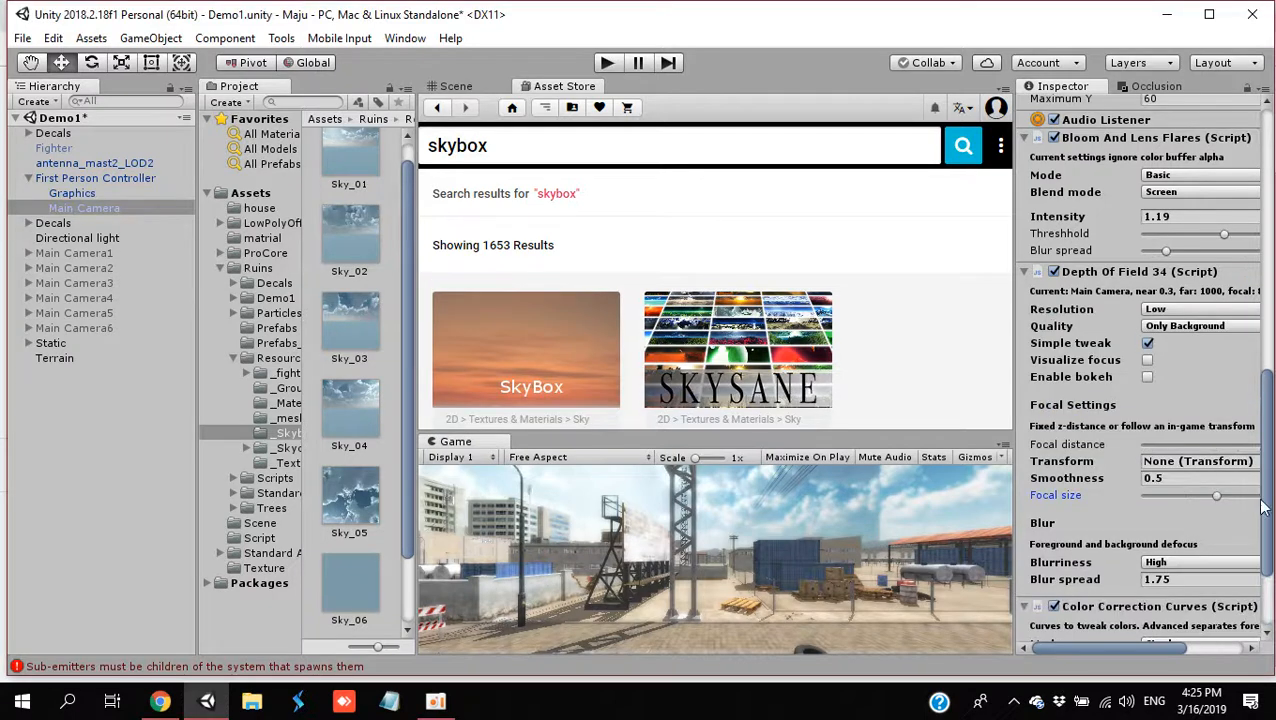
Step: Shift the entire blue curve of Color Correction Curves slightly downward and close the curve editor
{"action": "scroll", "coordinate": [1266, 510], "scroll_direction": "down", "scroll_amount": 3}
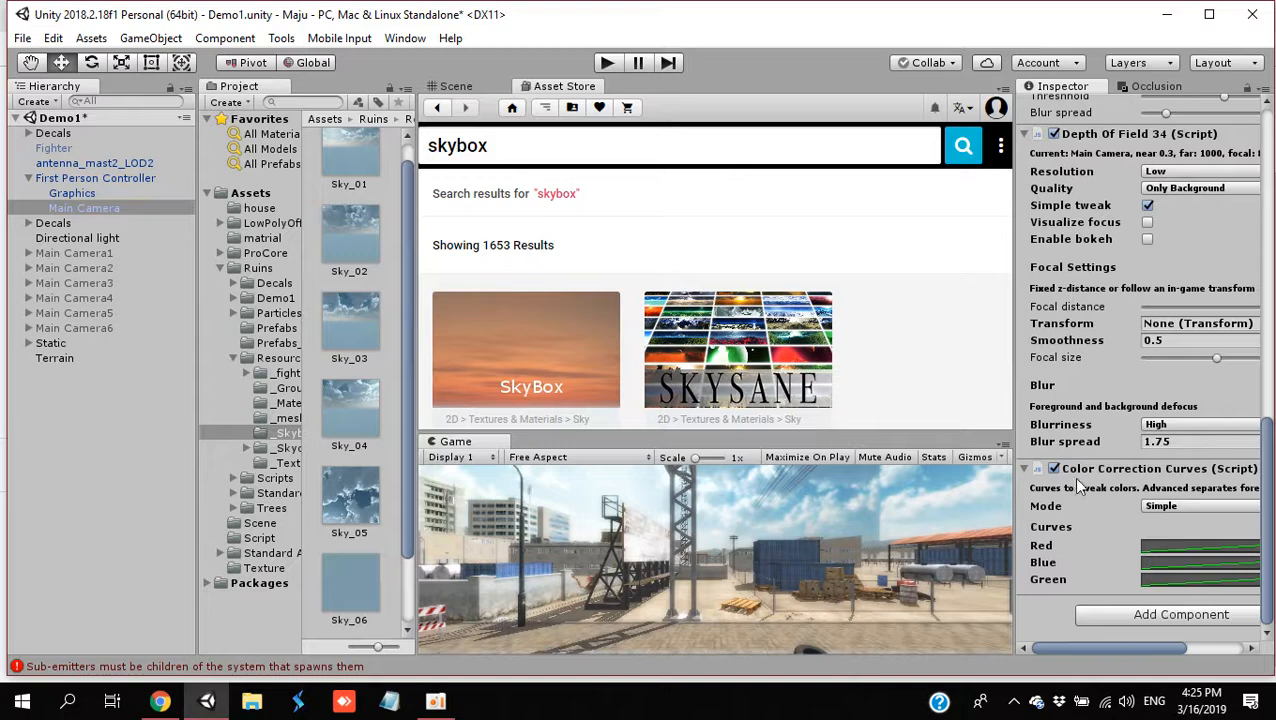
{"action": "left_click", "coordinate": [1159, 562]}
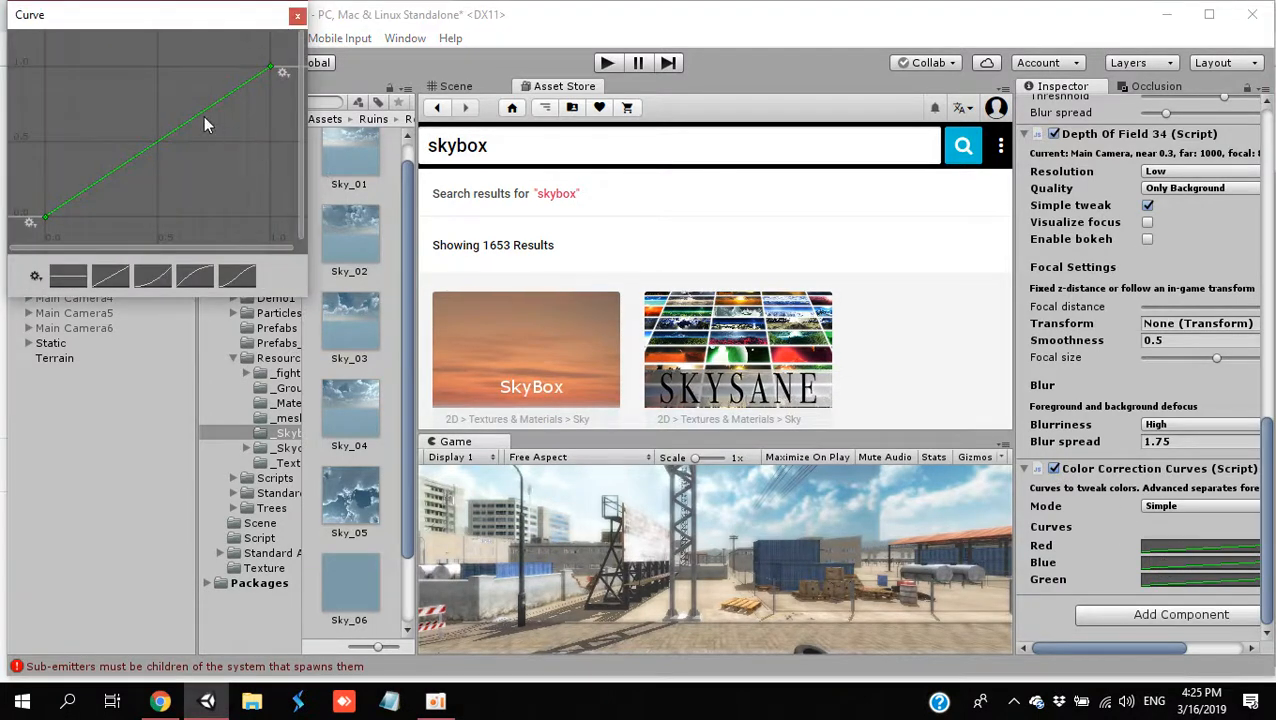
{"action": "mouse_move", "coordinate": [203, 116]}
{"action": "left_mouse_down"}
{"action": "mouse_move", "coordinate": [186, 80]}
{"action": "mouse_move", "coordinate": [216, 165]}
{"action": "mouse_move", "coordinate": [212, 124]}
{"action": "left_mouse_up"}
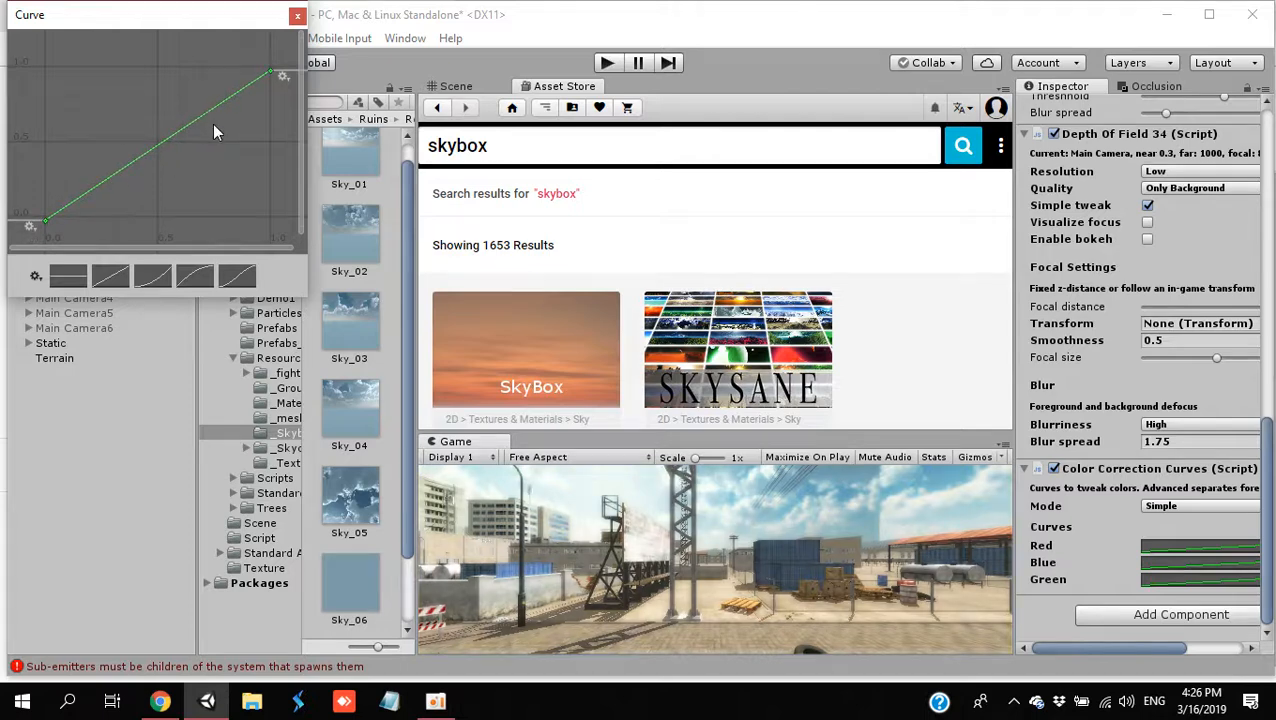
{"action": "left_click", "coordinate": [297, 16]}
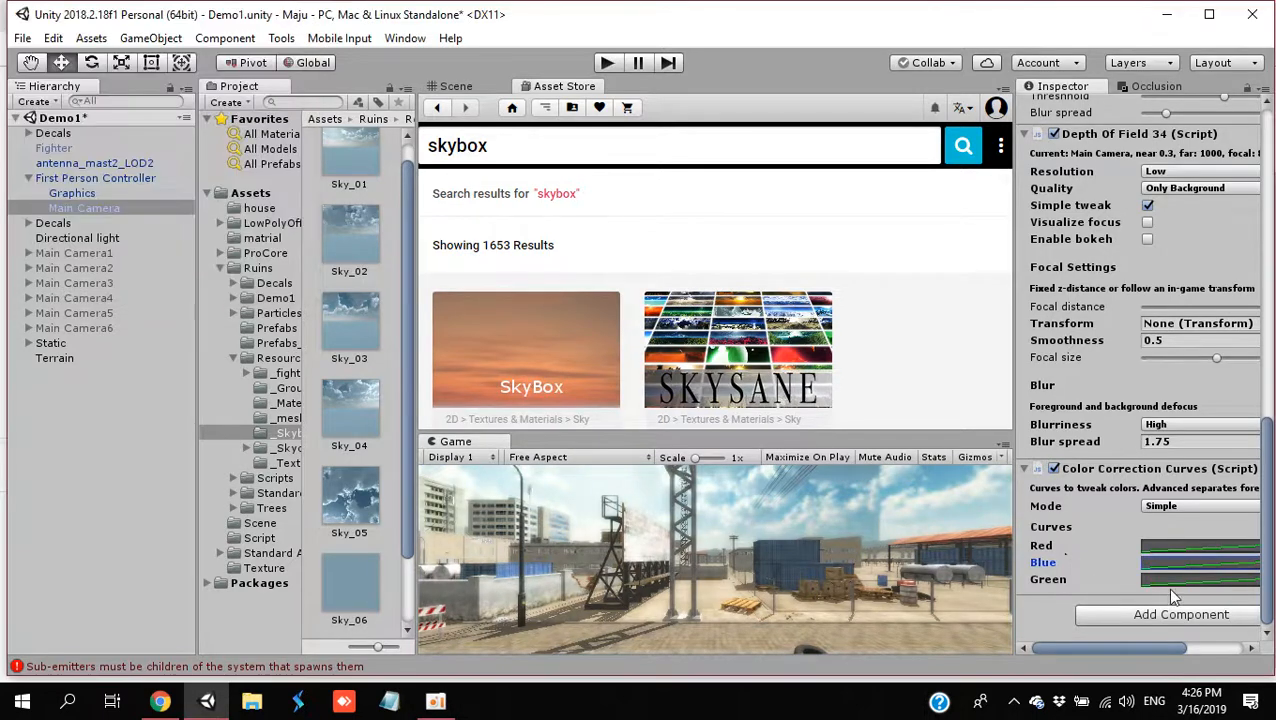
Step: Add the Glow image effect to the camera, try a different glow intensity and undo that intensity change
{"action": "left_click", "coordinate": [1155, 612]}
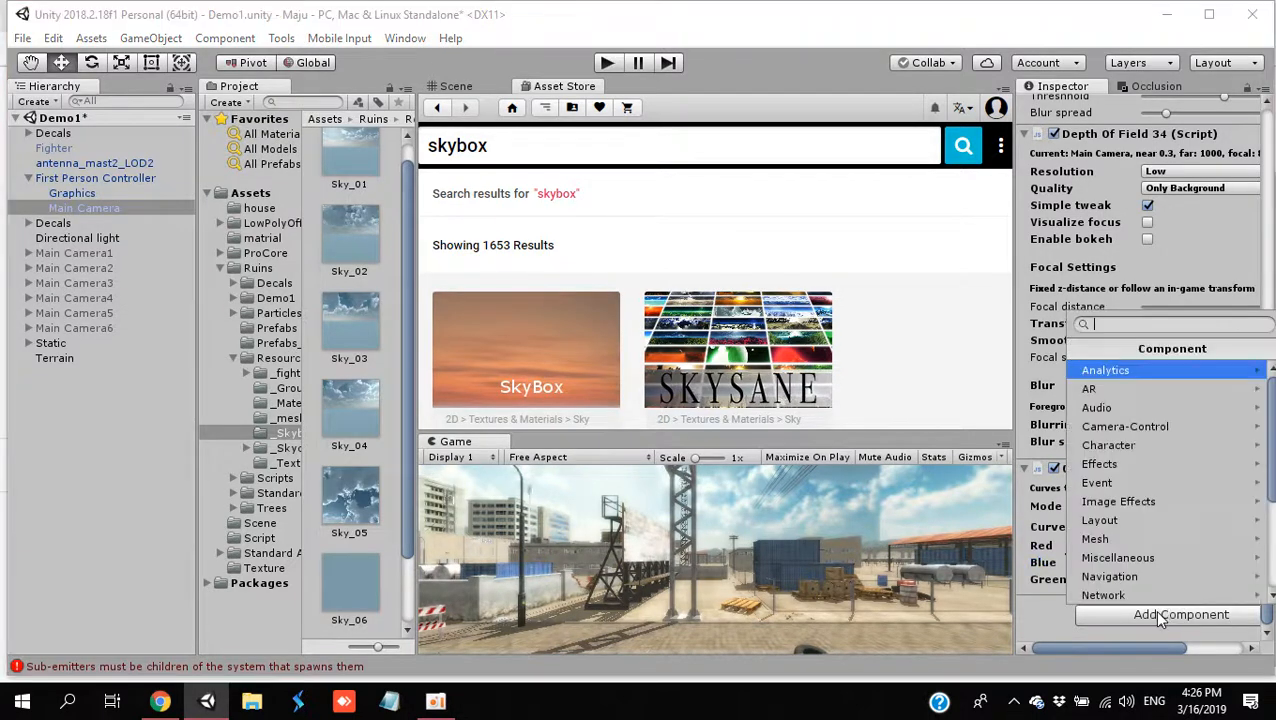
{"action": "left_click", "coordinate": [1151, 501]}
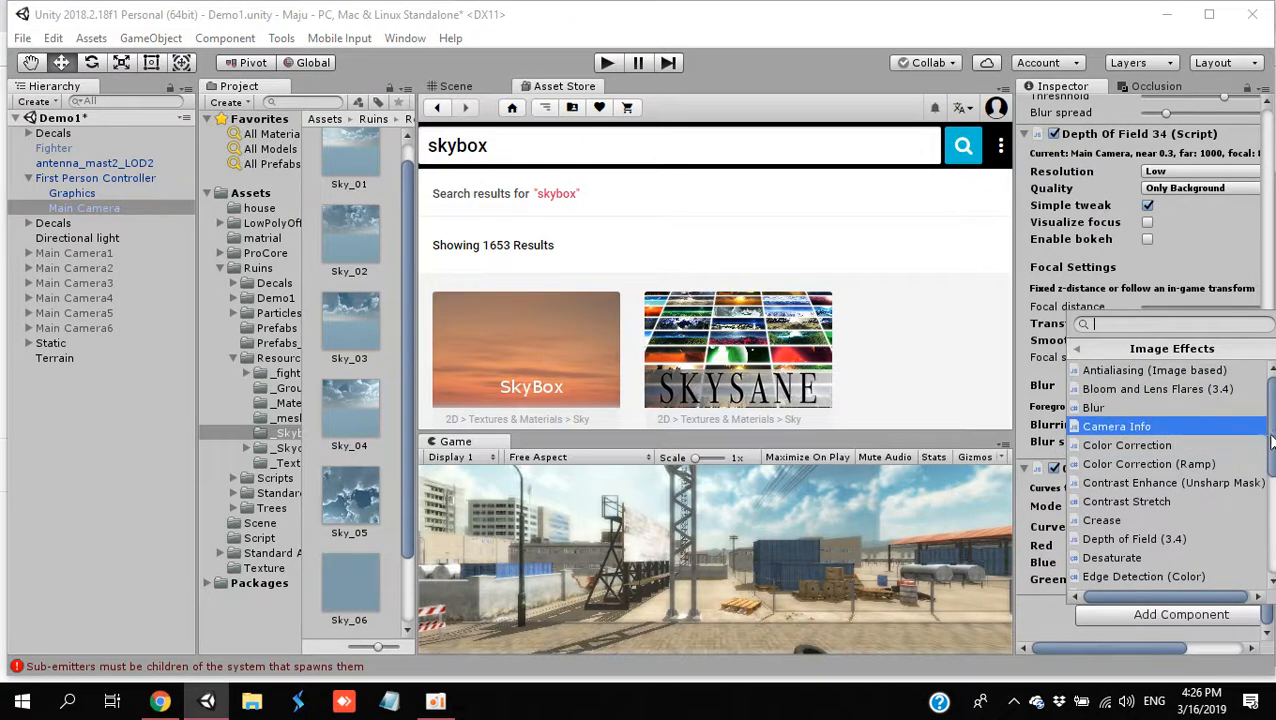
{"action": "scroll", "coordinate": [1266, 520], "scroll_direction": "down", "scroll_amount": 3}
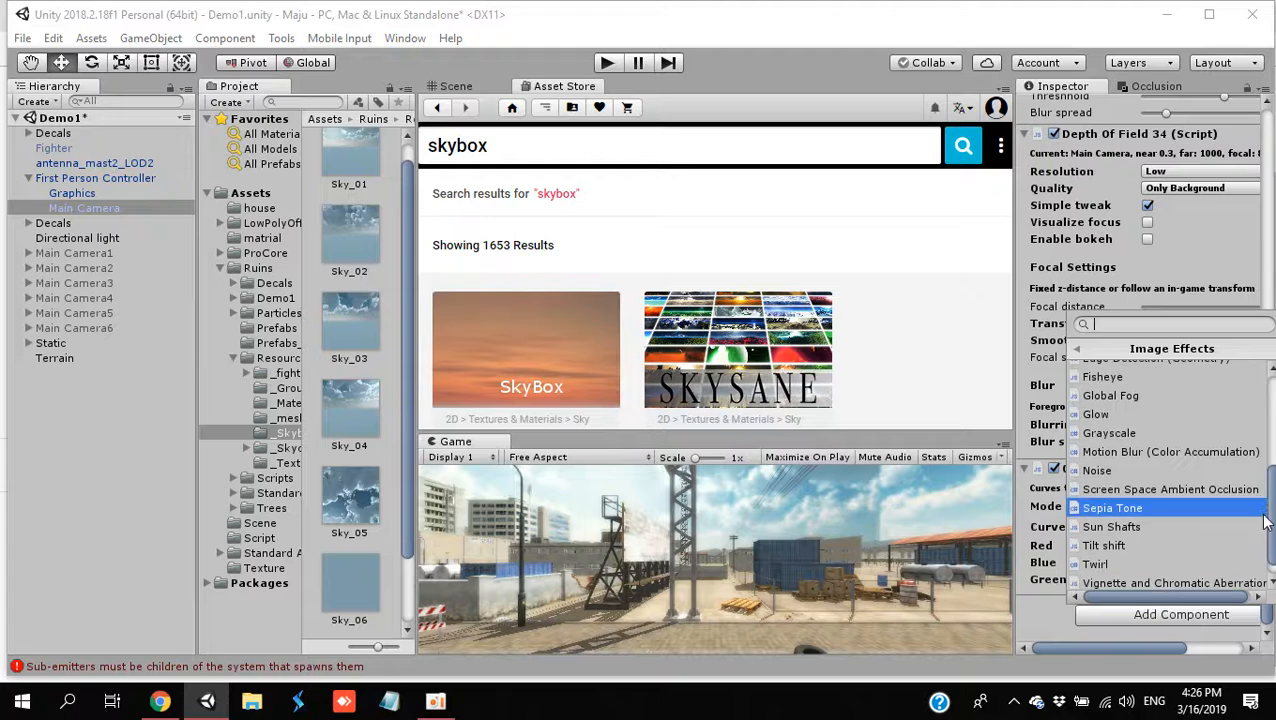
{"action": "left_click", "coordinate": [1205, 413]}
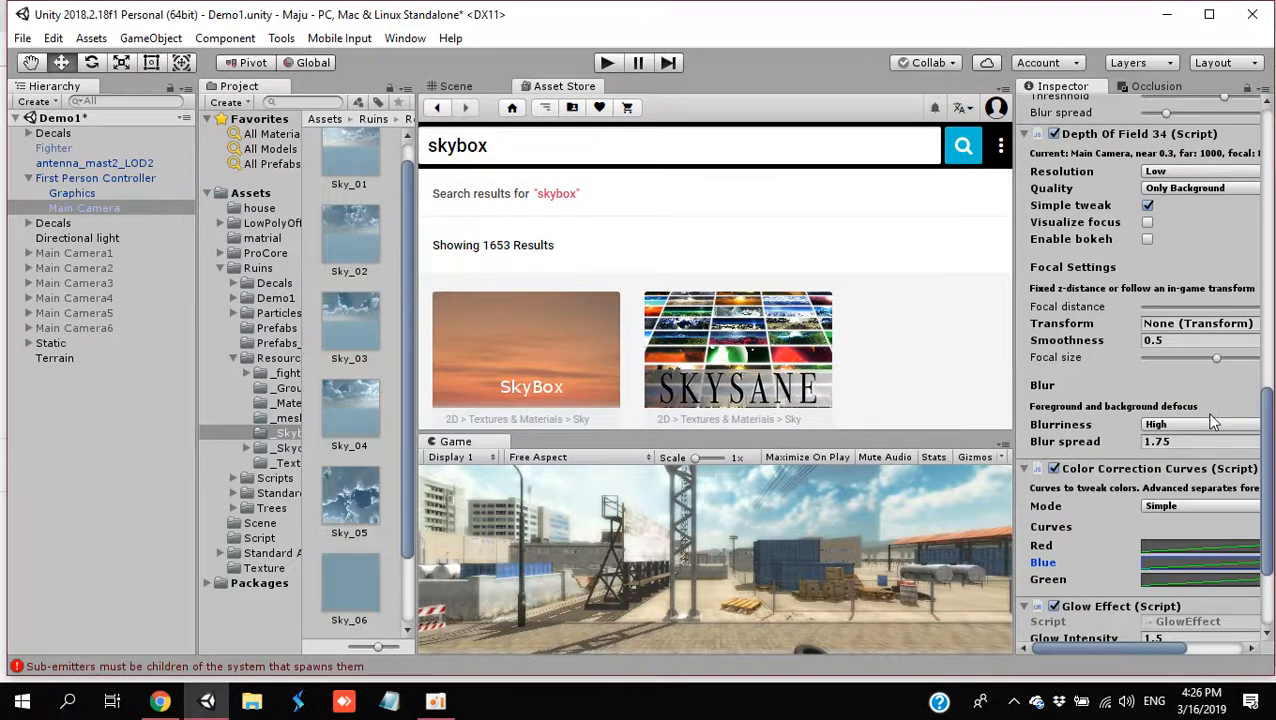
{"action": "left_click_drag", "start_coordinate": [1133, 639], "coordinate": [1266, 618]}
{"action": "key", "text": "ctrl+z"}
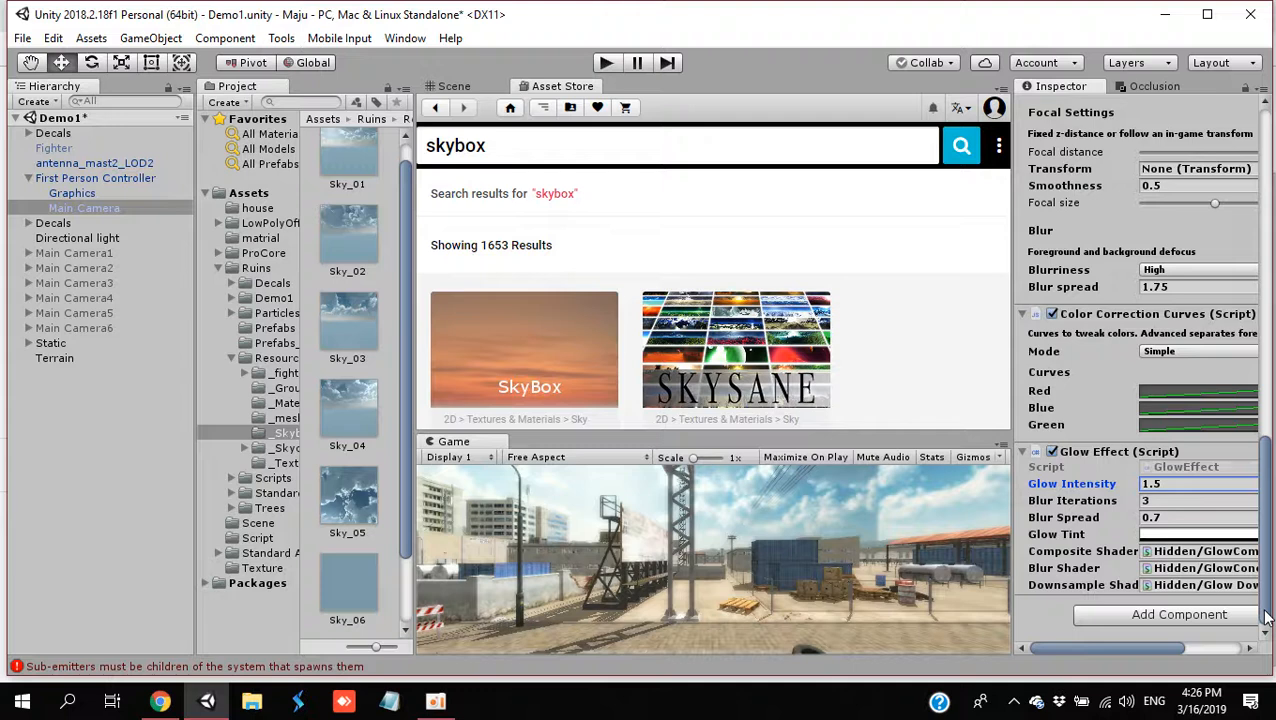
Step: Add the Edge Detection (Color) image effect to First Person Controller's Main Camera
{"action": "left_click", "coordinate": [1208, 613]}
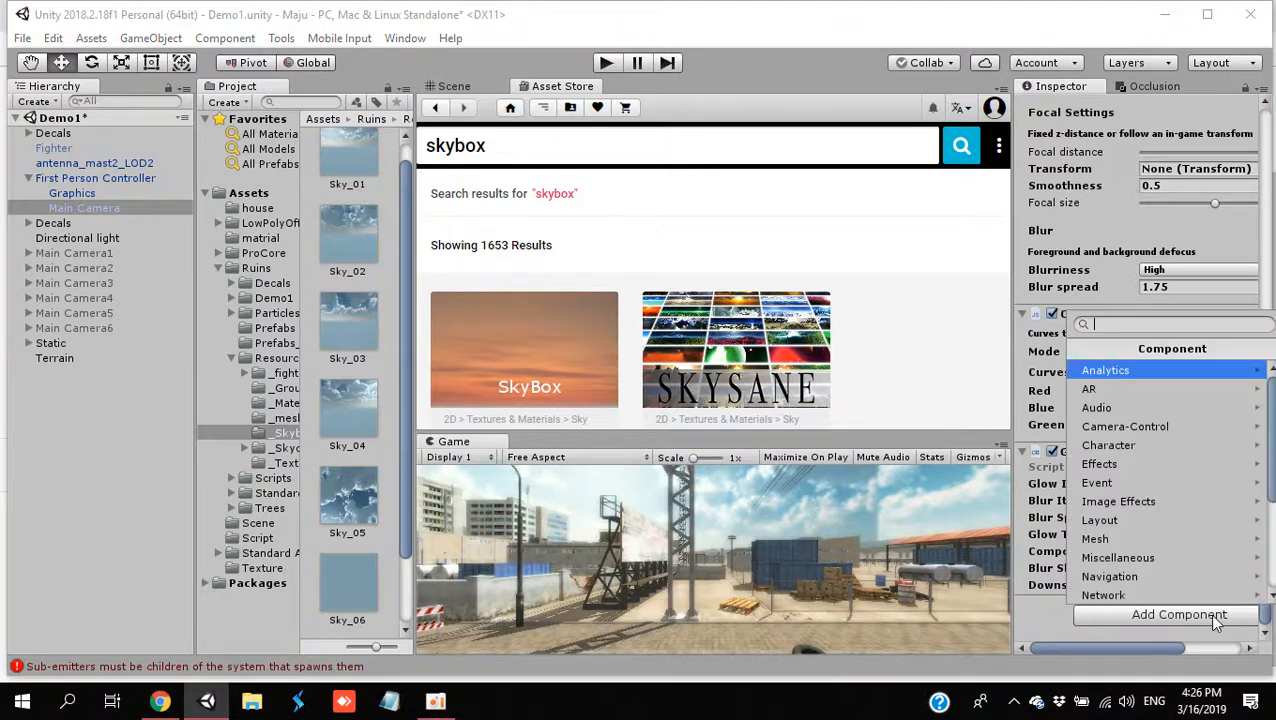
{"action": "scroll", "coordinate": [1265, 541], "scroll_direction": "down", "scroll_amount": 5}
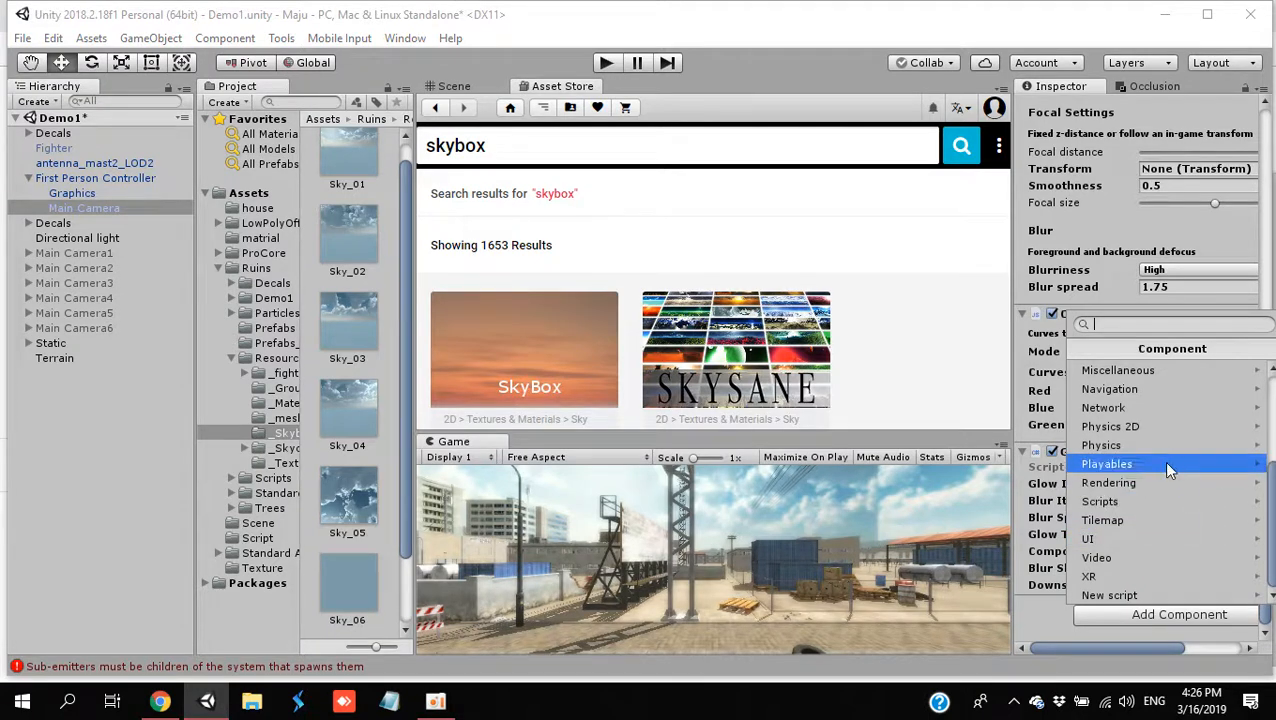
{"action": "mouse_move", "coordinate": [1270, 515]}
{"action": "left_mouse_down"}
{"action": "mouse_move", "coordinate": [1269, 447]}
{"action": "mouse_move", "coordinate": [1271, 528]}
{"action": "mouse_move", "coordinate": [1271, 503]}
{"action": "left_mouse_up"}
{"action": "left_click", "coordinate": [1230, 445]}
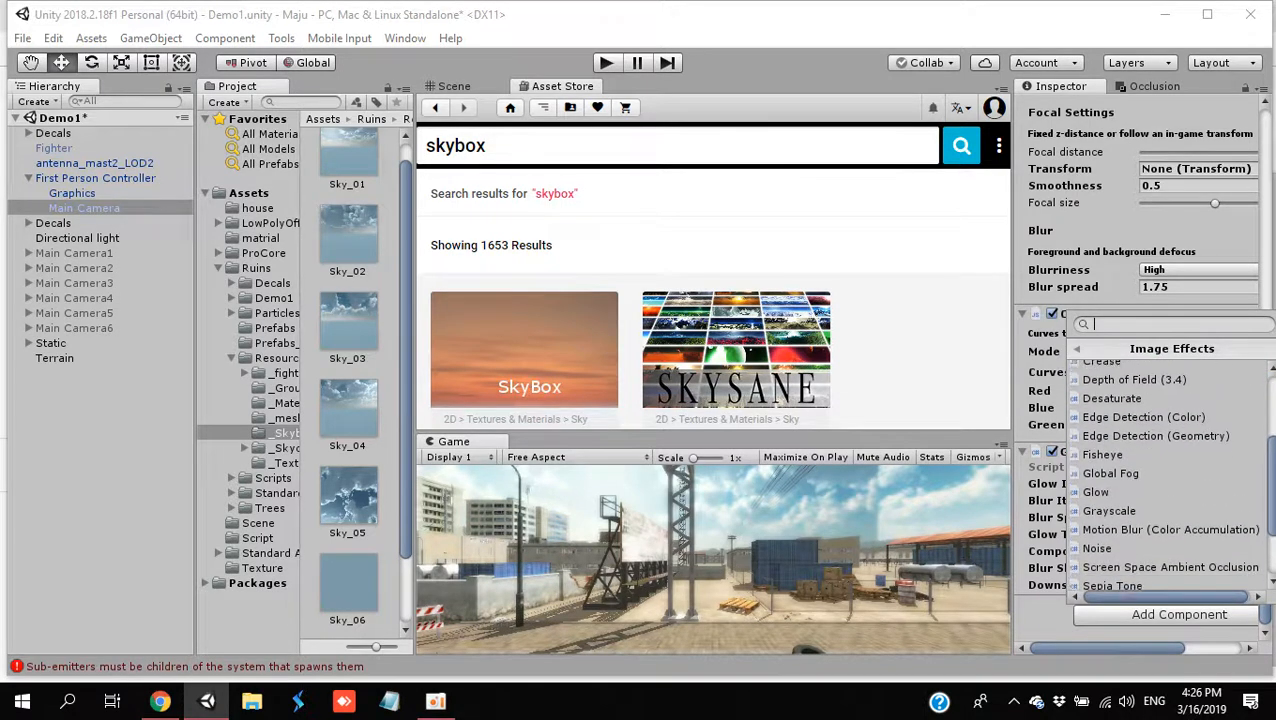
{"action": "left_click", "coordinate": [1207, 447]}
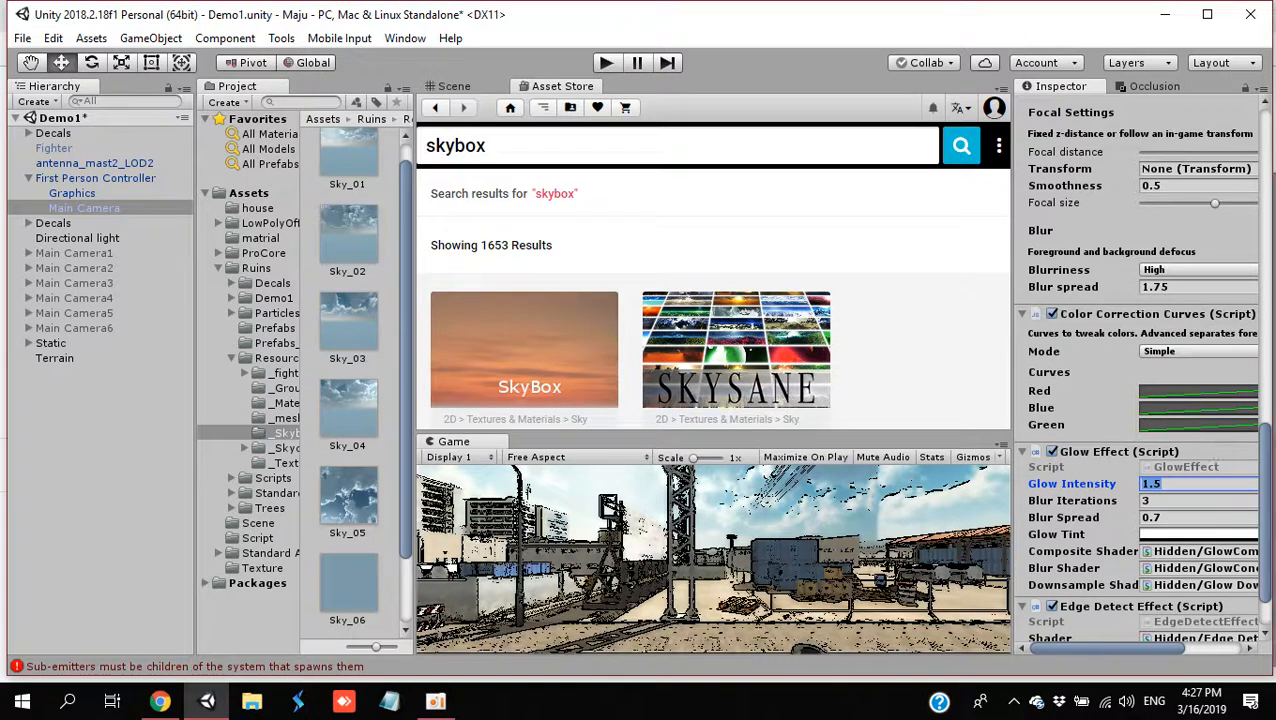
Step: Set the Edge Detect Effect threshold to 0.67 and add the Fisheye image effect to First Person Controller's Main Camera
{"action": "scroll", "coordinate": [1264, 606], "scroll_direction": "down", "scroll_amount": 2}
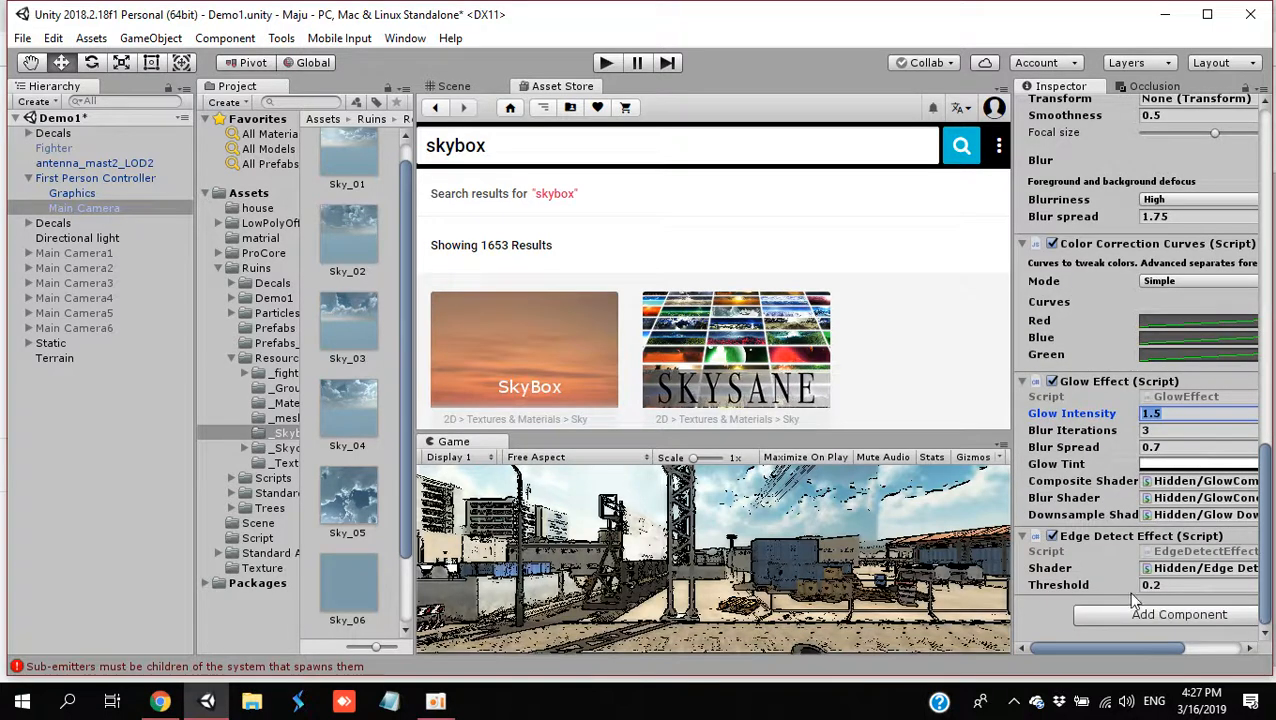
{"action": "left_click_drag", "start_coordinate": [1138, 590], "coordinate": [1150, 598]}
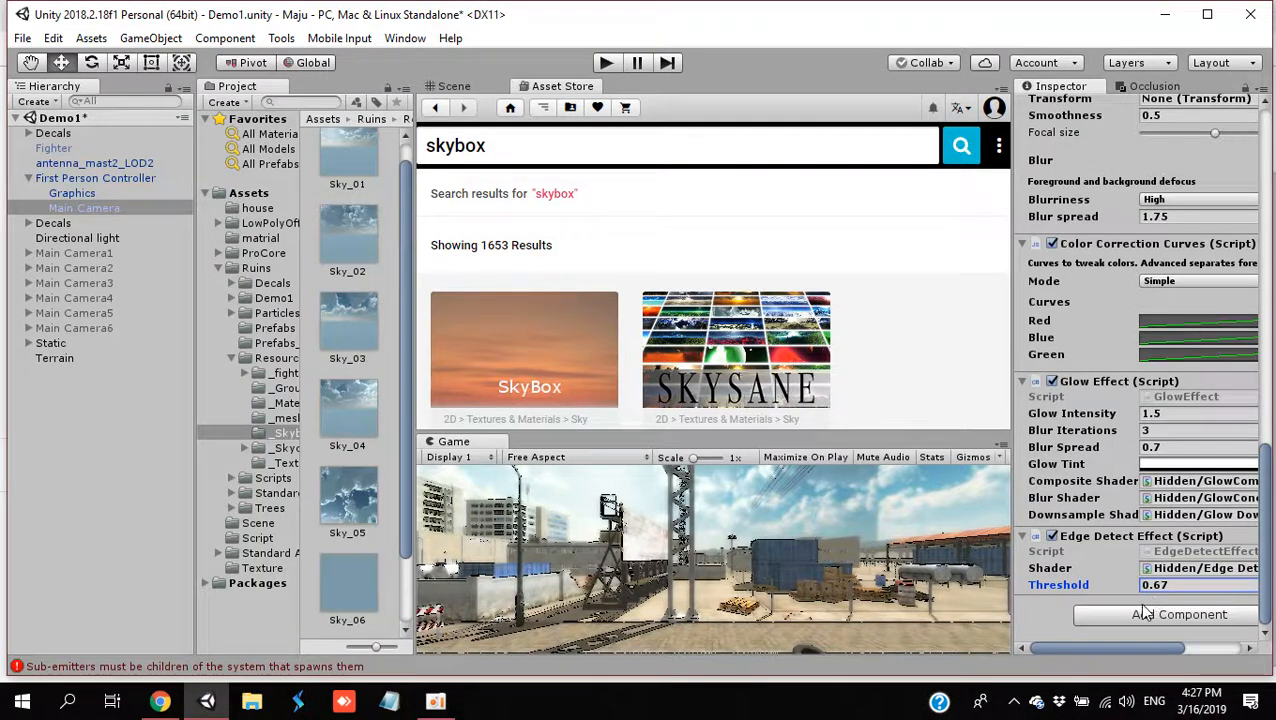
{"action": "left_click", "coordinate": [1146, 616]}
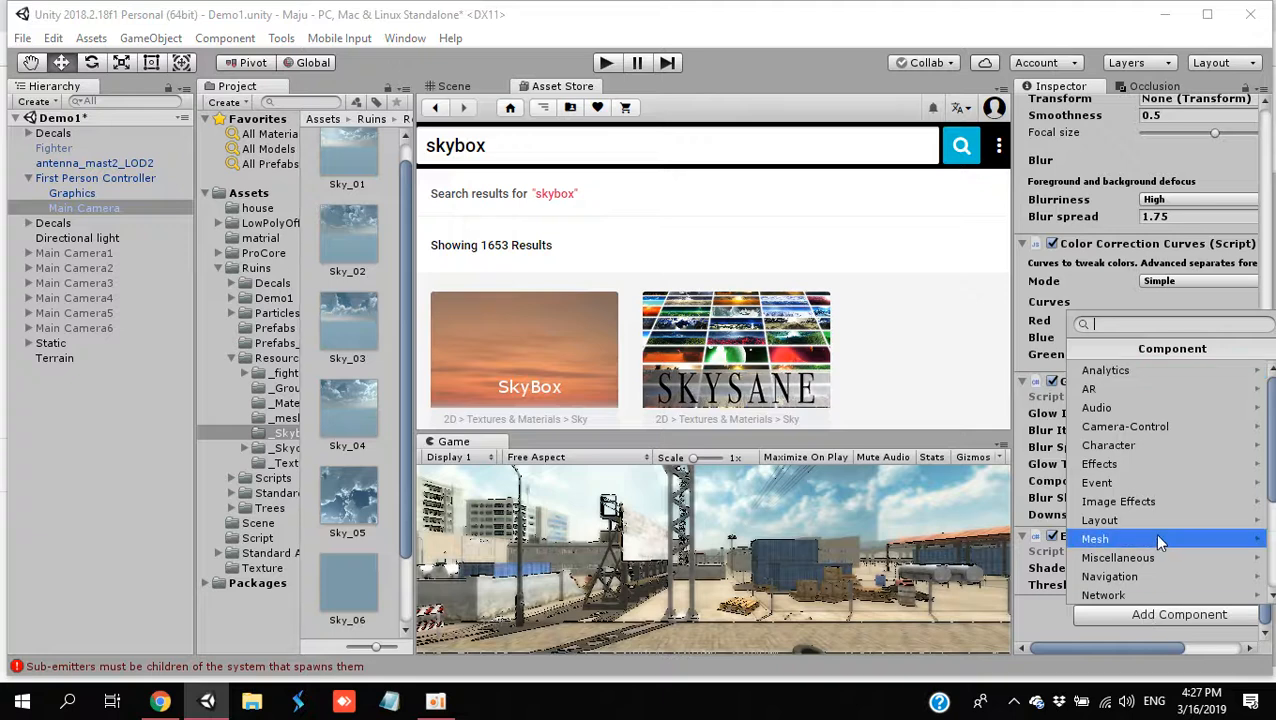
{"action": "left_click", "coordinate": [1151, 503]}
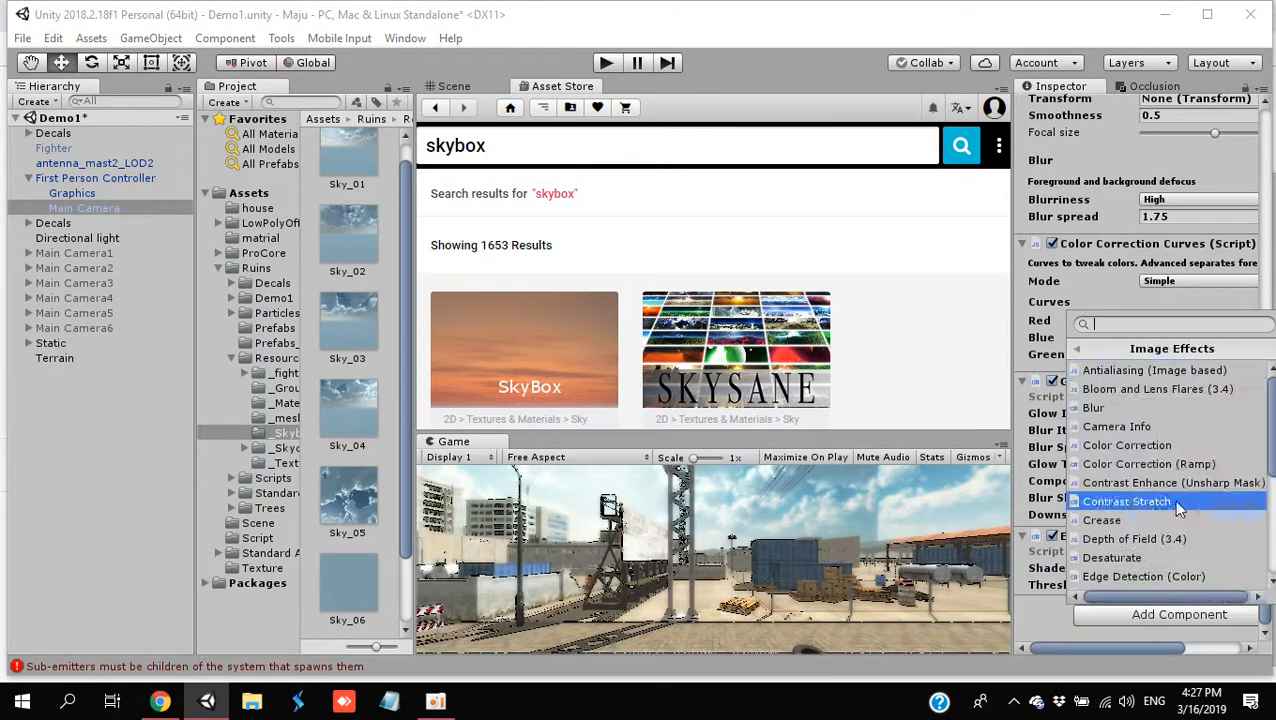
{"action": "scroll", "coordinate": [1238, 500], "scroll_direction": "down", "scroll_amount": 5}
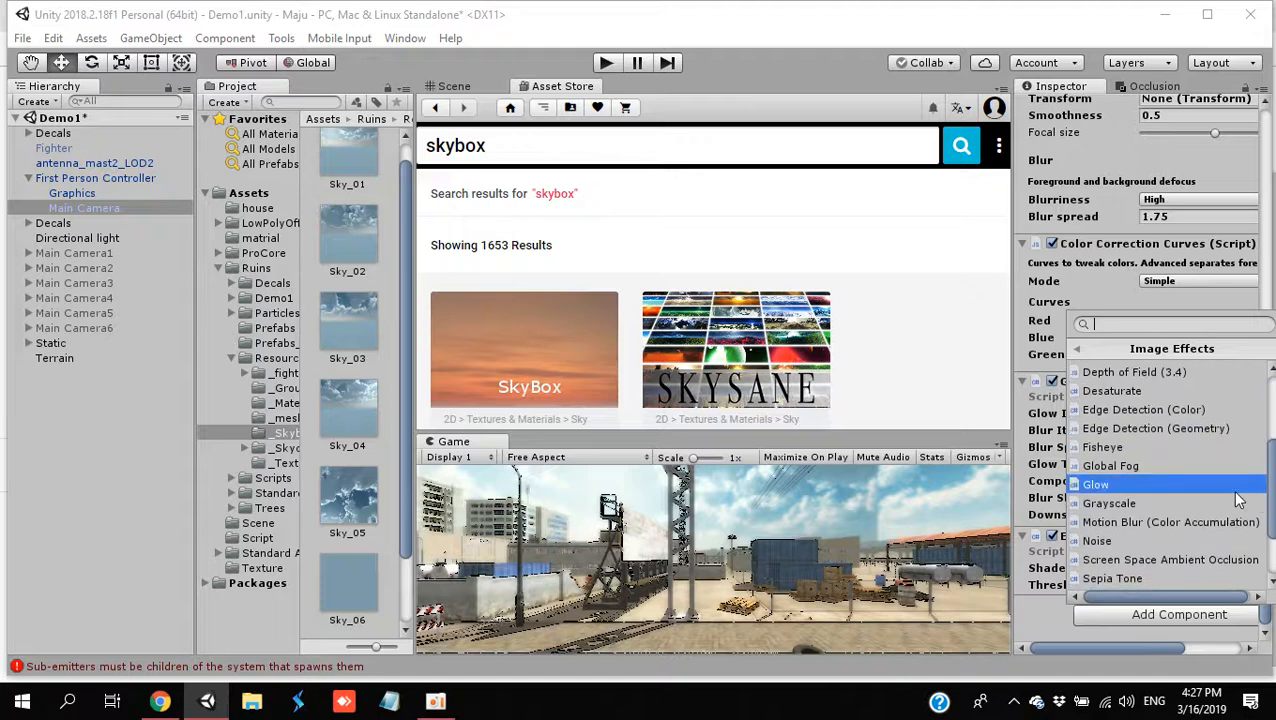
{"action": "left_click", "coordinate": [1204, 449]}
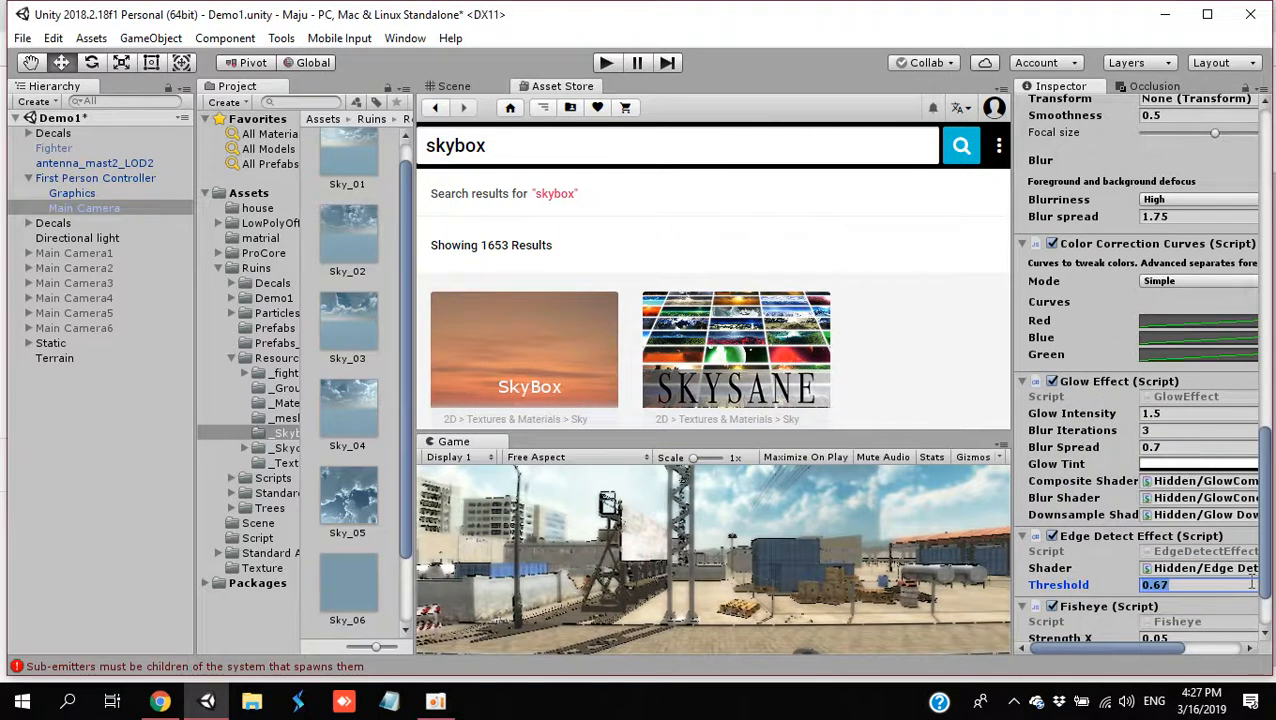
Step: Set the Fisheye effect's Strength X to 0.18 and disable the Fisheye component
{"action": "scroll", "coordinate": [1266, 622], "scroll_direction": "down", "scroll_amount": 2}
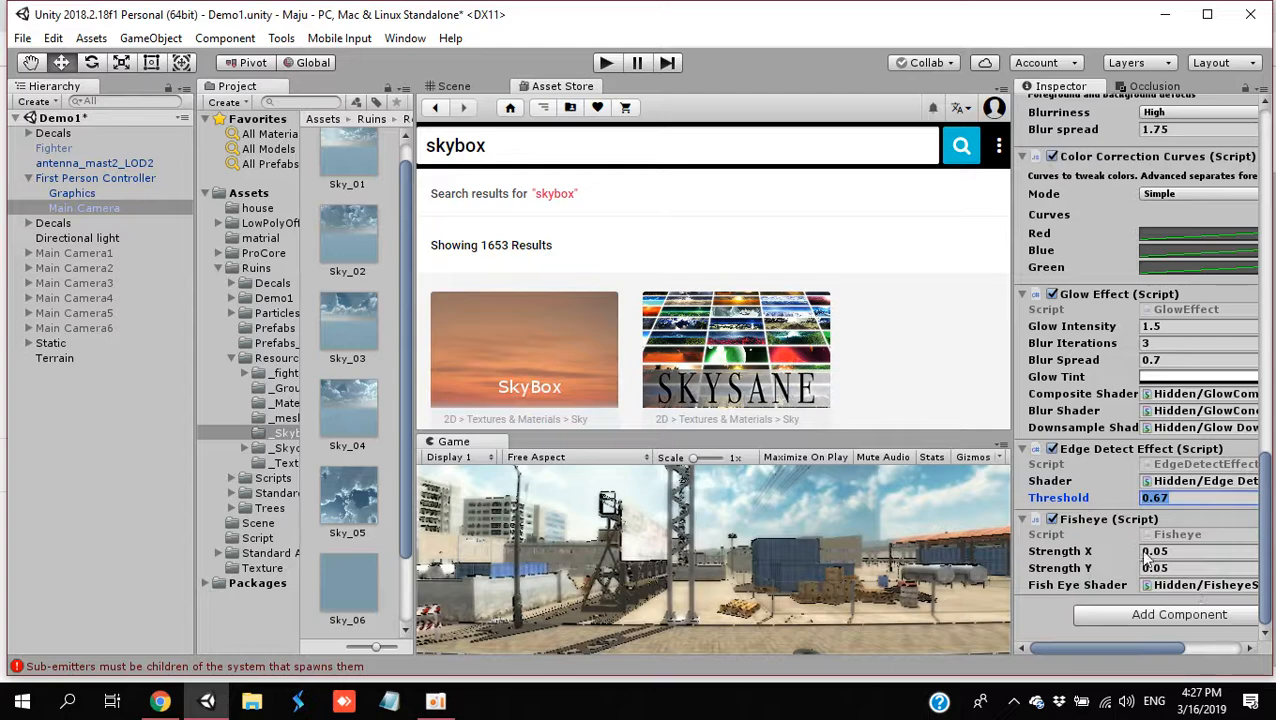
{"action": "mouse_move", "coordinate": [1137, 553]}
{"action": "left_mouse_down"}
{"action": "mouse_move", "coordinate": [1188, 563]}
{"action": "mouse_move", "coordinate": [1147, 570]}
{"action": "left_mouse_up"}
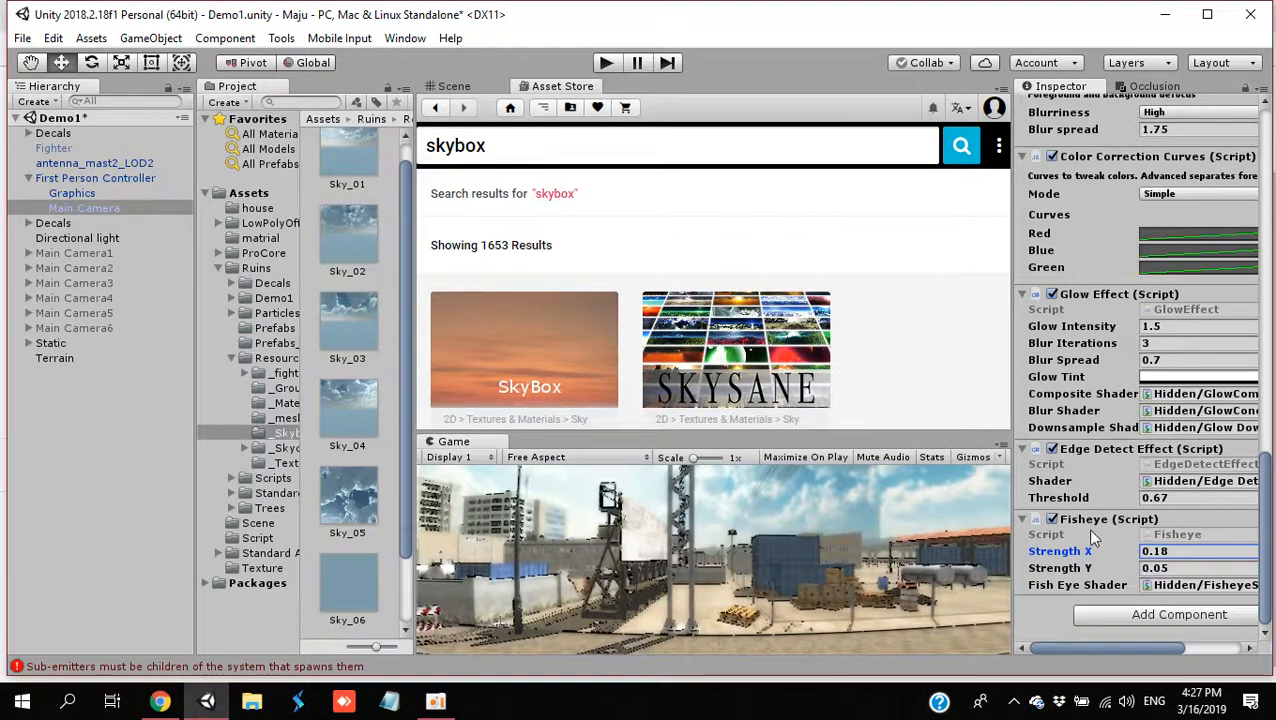
{"action": "left_click", "coordinate": [1052, 519]}
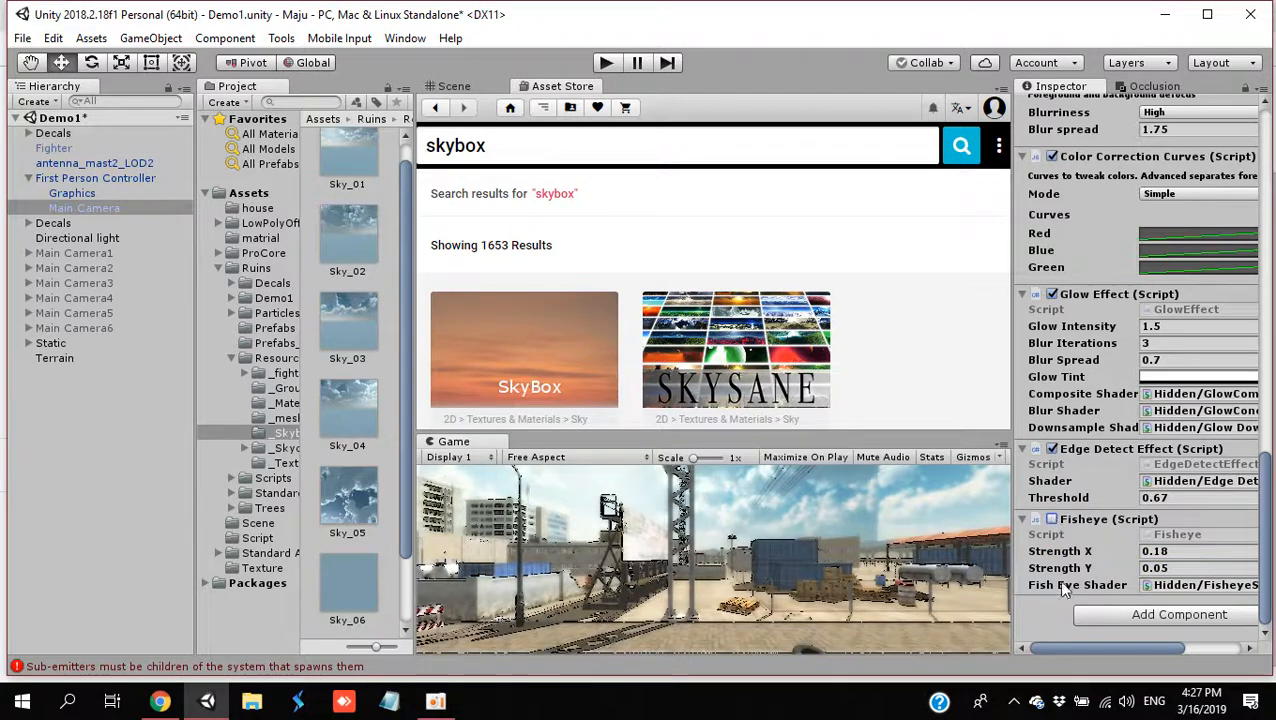
Step: Add the Grayscale image effect to First Person Controller's Main Camera
{"action": "left_click", "coordinate": [1110, 615]}
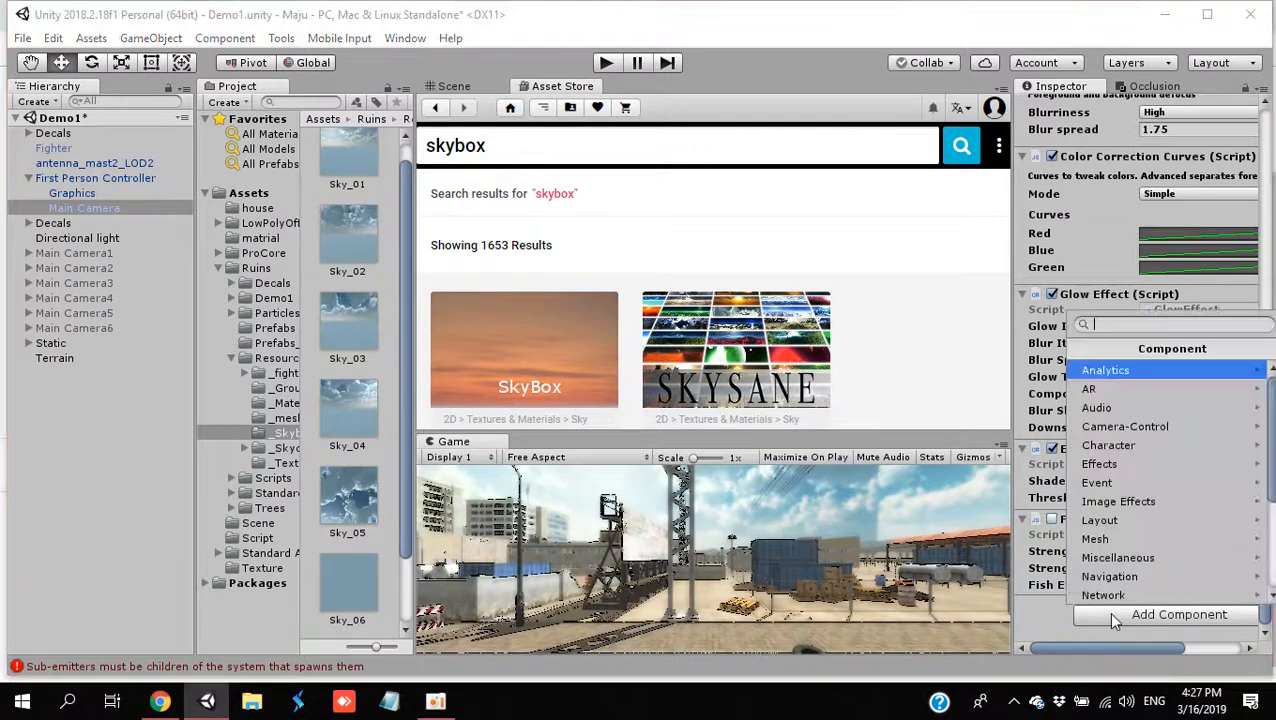
{"action": "left_click", "coordinate": [1201, 501]}
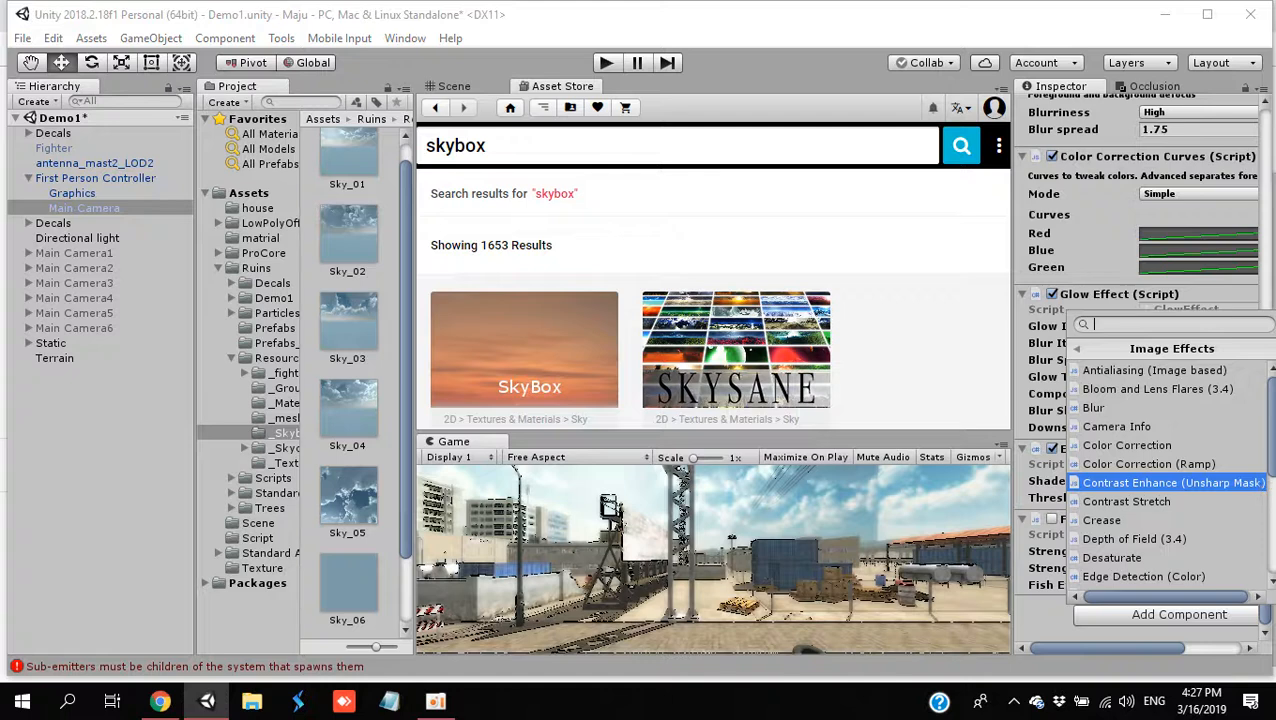
{"action": "scroll", "coordinate": [1270, 510], "scroll_direction": "down", "scroll_amount": 5}
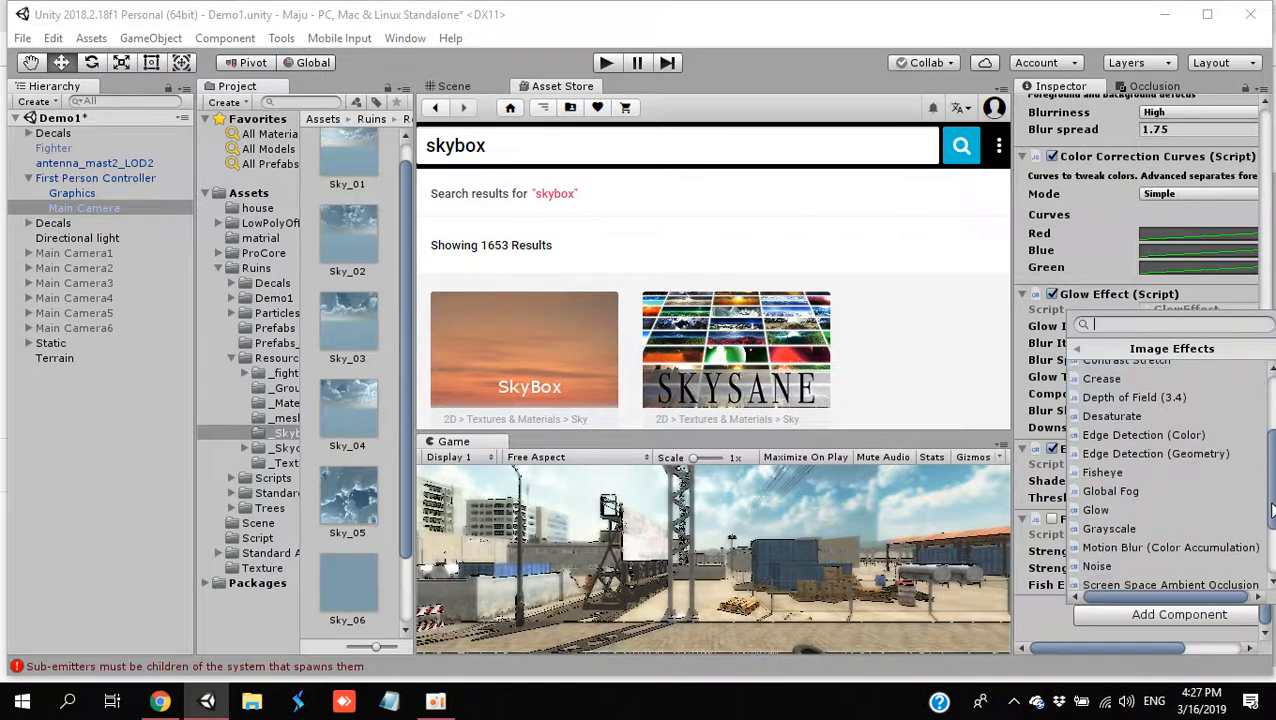
{"action": "scroll", "coordinate": [1270, 510], "scroll_direction": "down", "scroll_amount": 3}
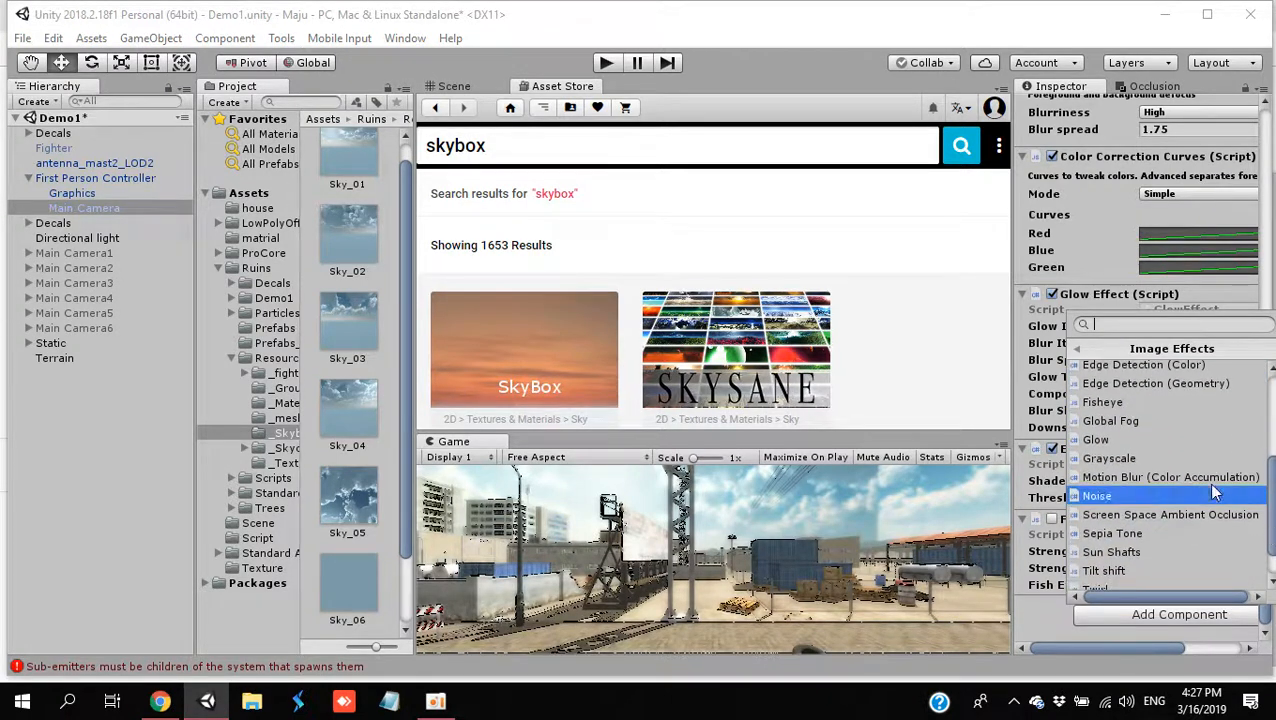
{"action": "left_click", "coordinate": [1200, 459]}
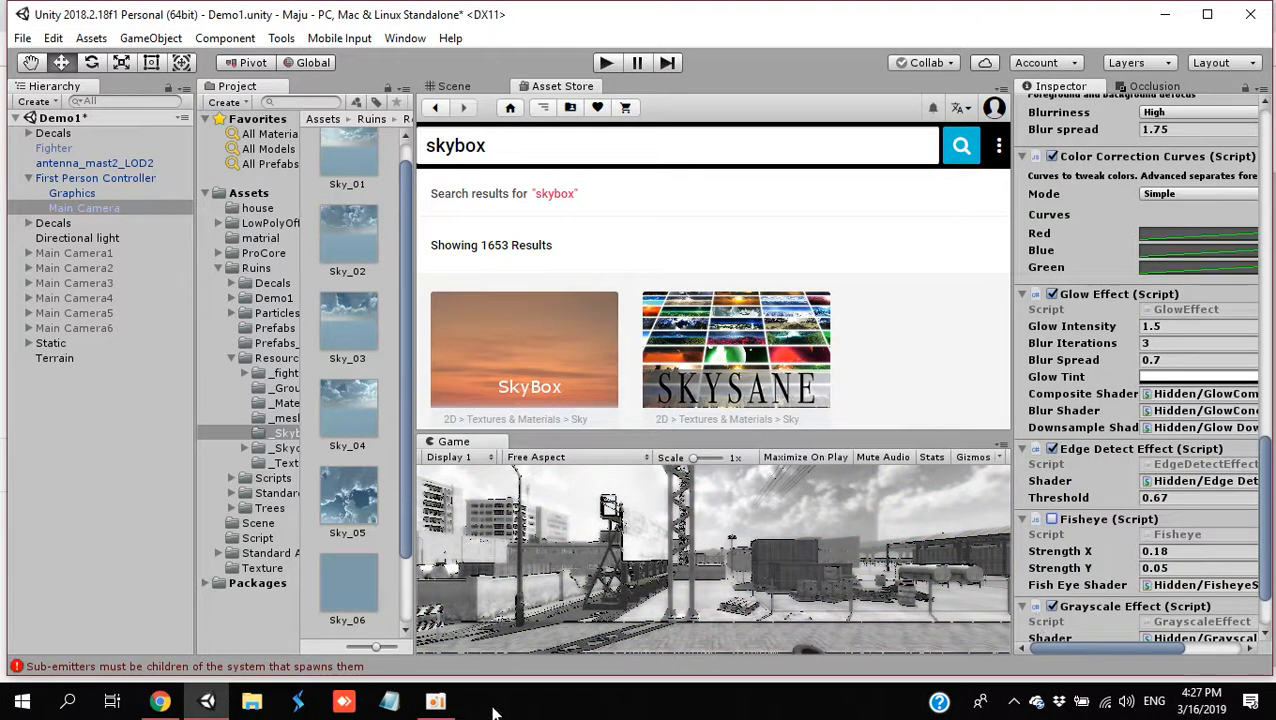
{"action": "left_click", "coordinate": [436, 702]}
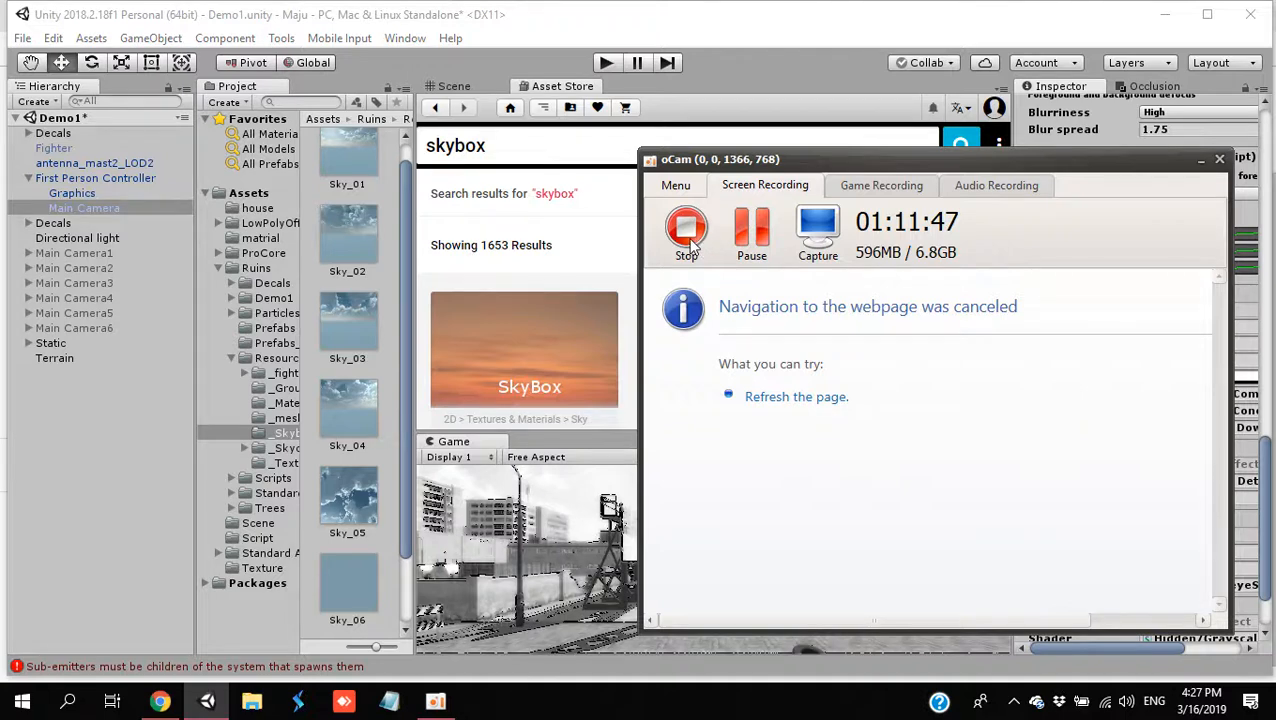
{"action": "left_click", "coordinate": [686, 232]}
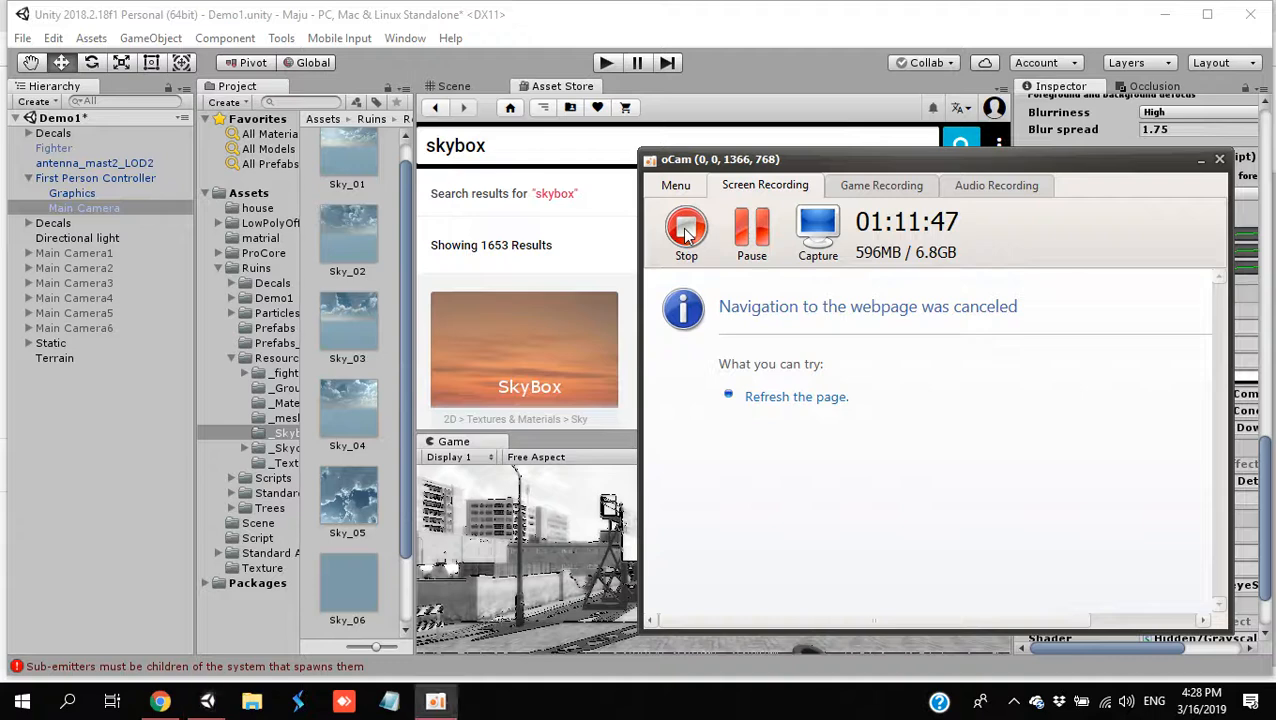